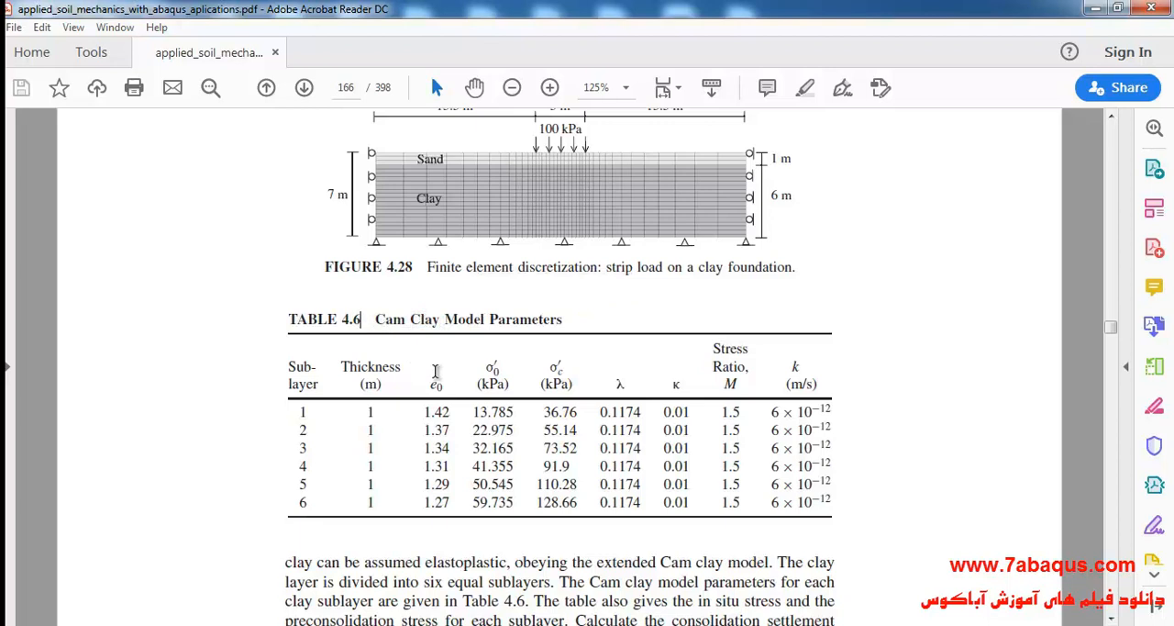
Review the Cam Clay parameters in Table 4.6, the problem statement below it, and the following pages up to Figure 4.29.
{"action": "left_click_drag", "start_coordinate": [430, 371], "coordinate": [518, 444]}
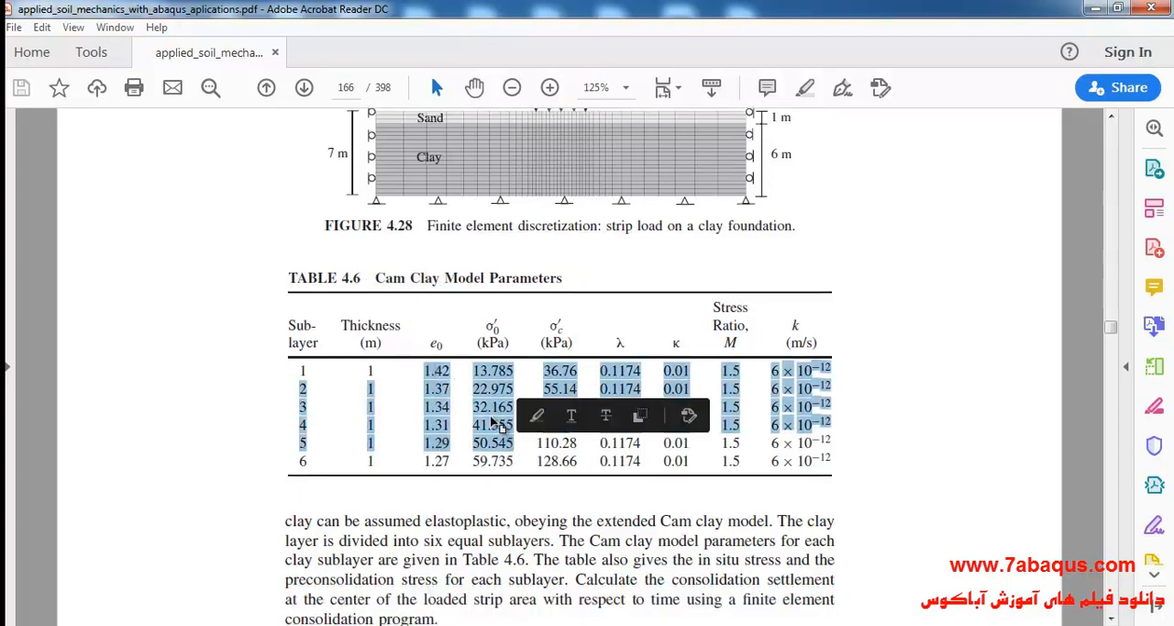
{"action": "left_click", "coordinate": [491, 425]}
{"action": "scroll", "coordinate": [424, 383], "scroll_direction": "down", "scroll_amount": 1}
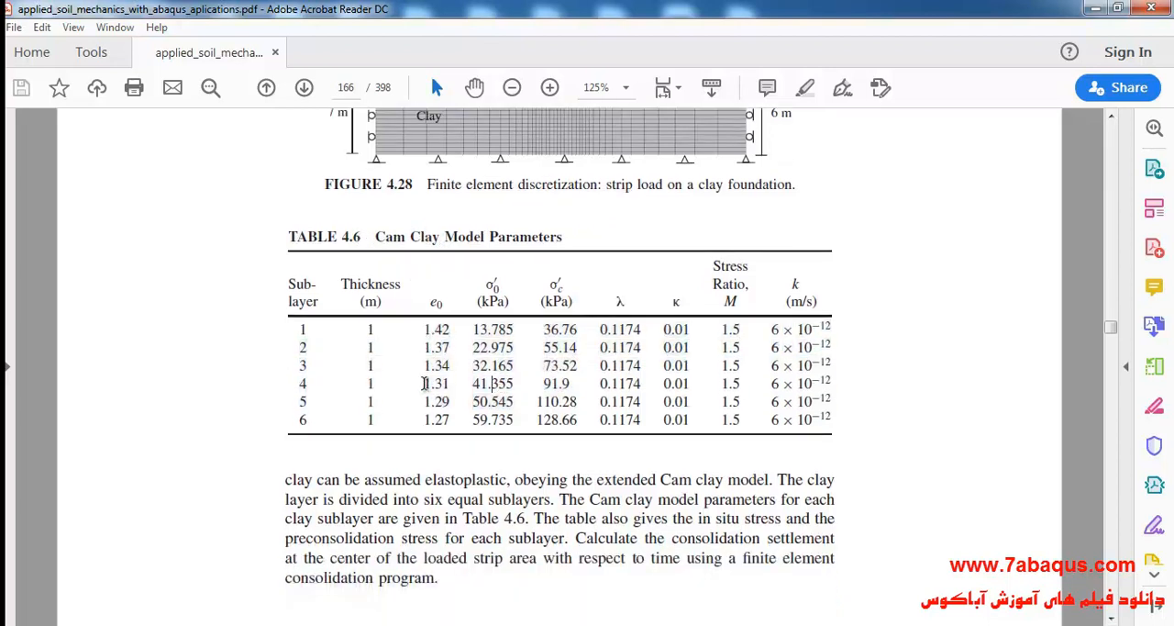
{"action": "scroll", "coordinate": [426, 385], "scroll_direction": "down", "scroll_amount": 1}
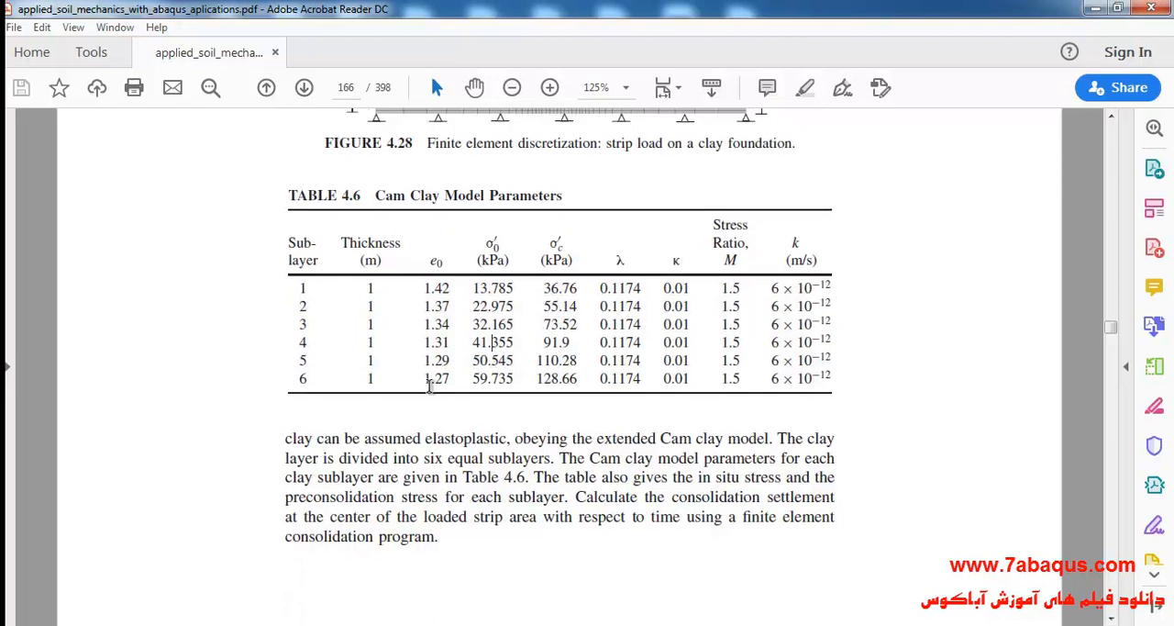
{"action": "scroll", "coordinate": [427, 413], "scroll_direction": "down", "scroll_amount": 20}
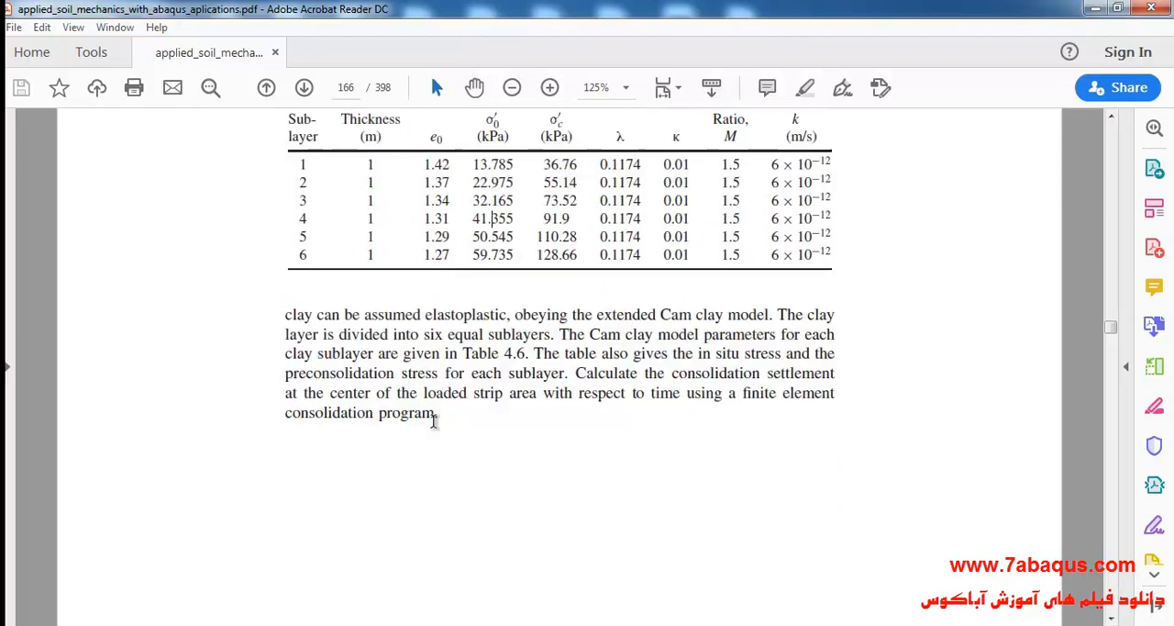
{"action": "scroll", "coordinate": [425, 423], "scroll_direction": "down", "scroll_amount": 15}
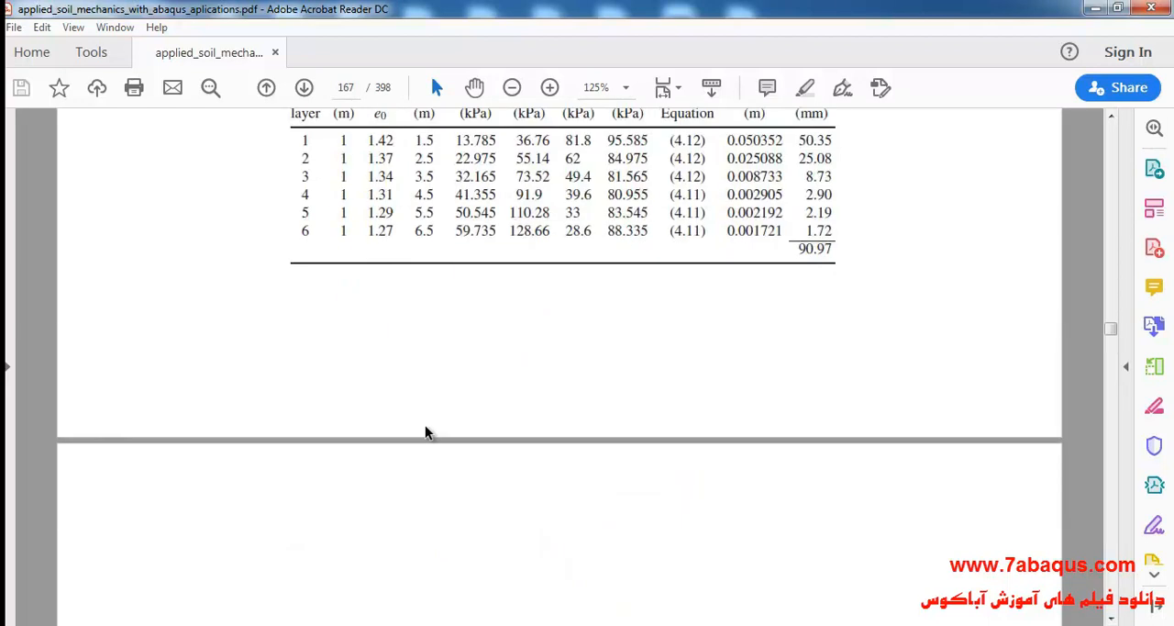
{"action": "scroll", "coordinate": [423, 428], "scroll_direction": "down", "scroll_amount": 13}
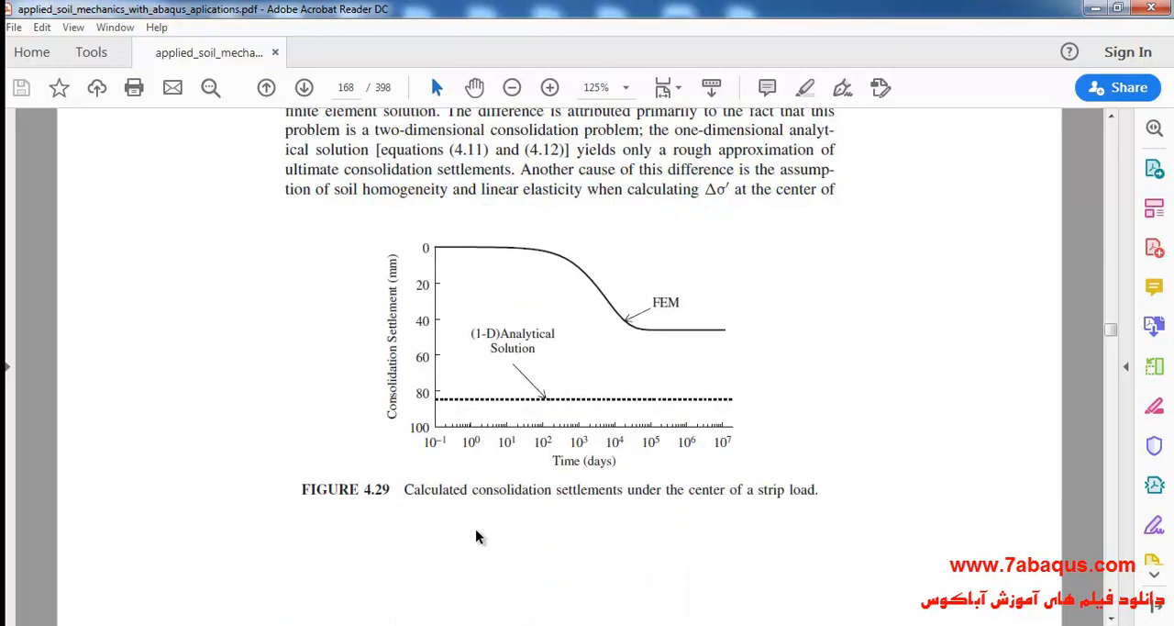
Examine the caption, settlement axis, time axis and curves of Figure 4.29 on consolidation settlement under the strip load.
{"action": "left_click_drag", "start_coordinate": [405, 492], "coordinate": [624, 491]}
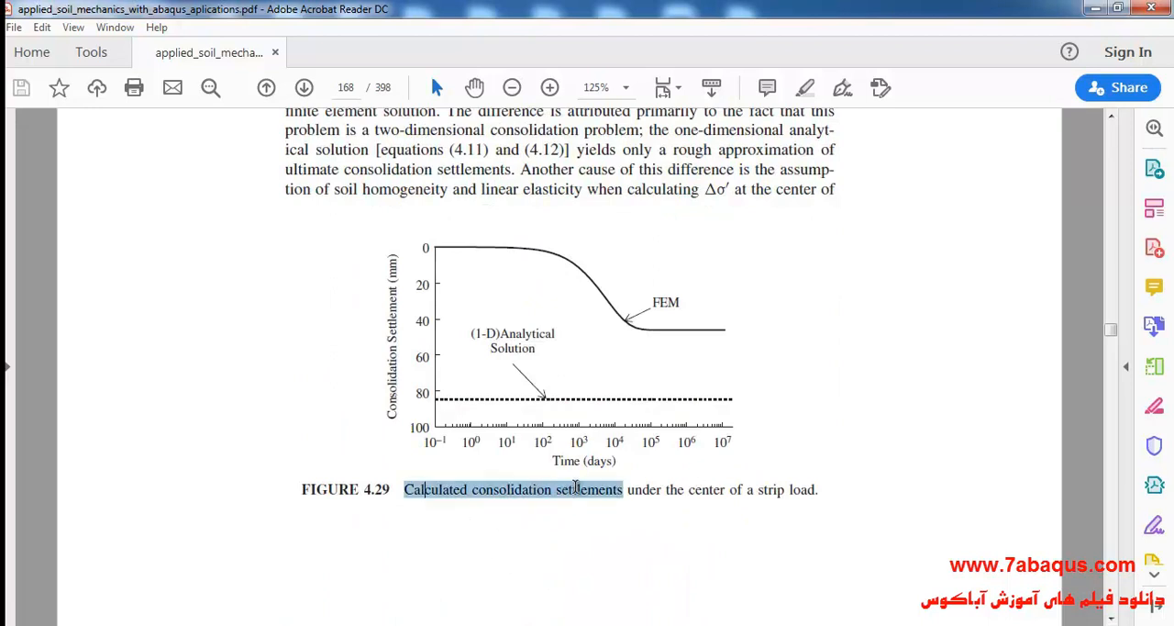
{"action": "left_click_drag", "start_coordinate": [392, 277], "coordinate": [385, 347]}
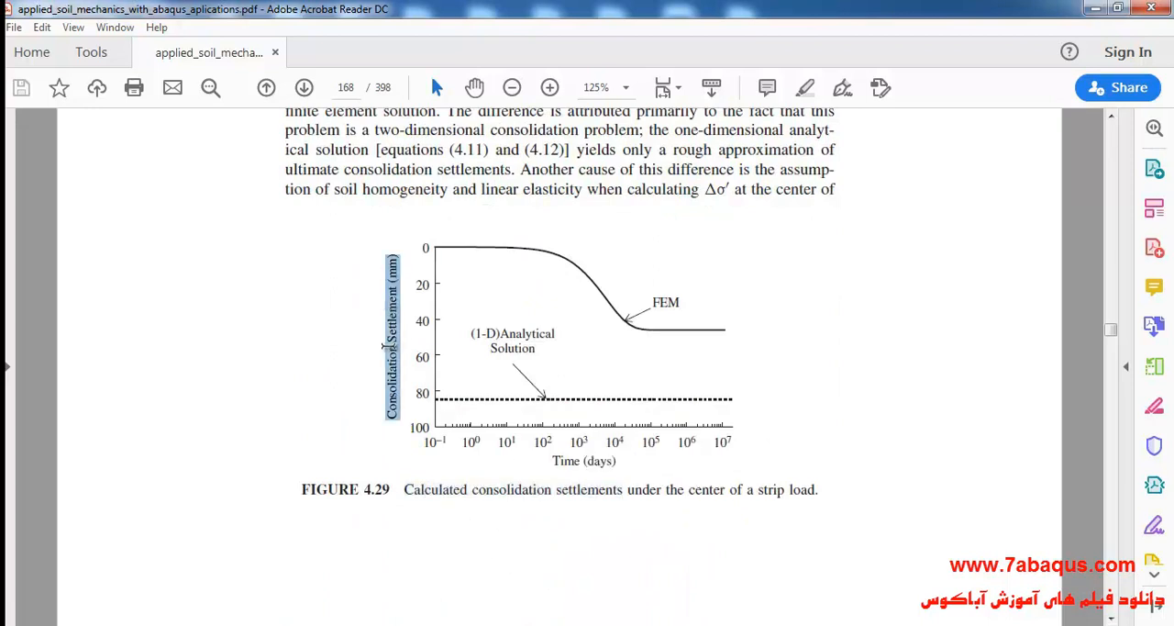
{"action": "left_click", "coordinate": [451, 482]}
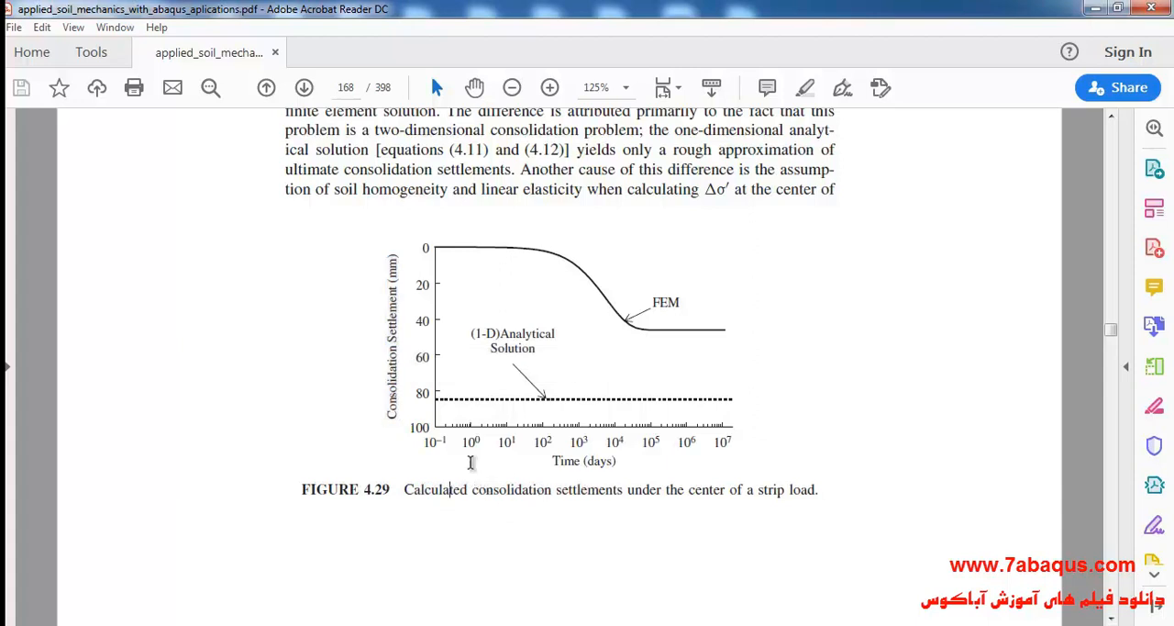
{"action": "left_click_drag", "start_coordinate": [541, 458], "coordinate": [609, 467]}
{"action": "left_click_drag", "start_coordinate": [444, 283], "coordinate": [594, 393]}
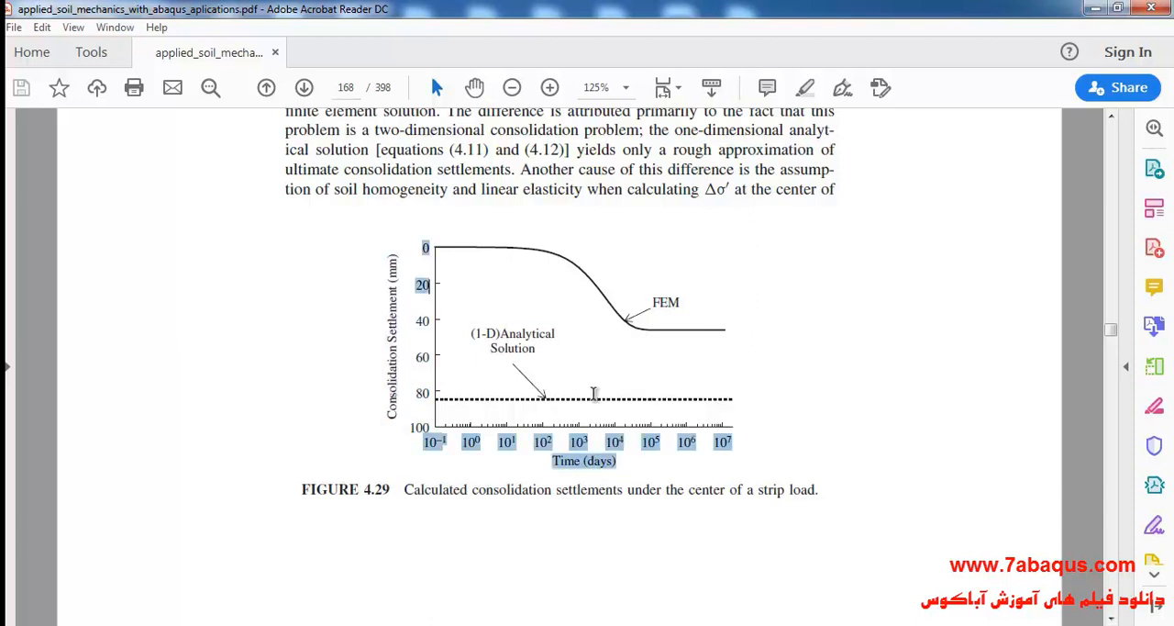
{"action": "left_click", "coordinate": [603, 443]}
Switch to Abaqus/CAE and create a 2D planar deformable shell part named soil with an approximate size of 100.
{"action": "left_click", "coordinate": [554, 623]}
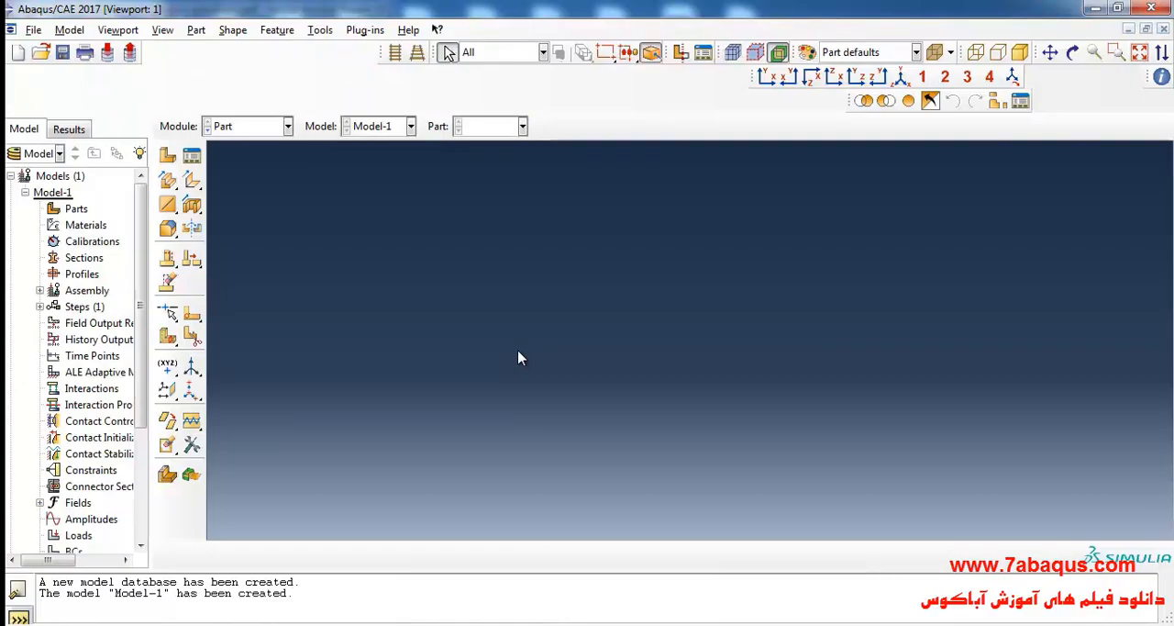
{"action": "left_click", "coordinate": [167, 155]}
{"action": "type", "text": "sq"}
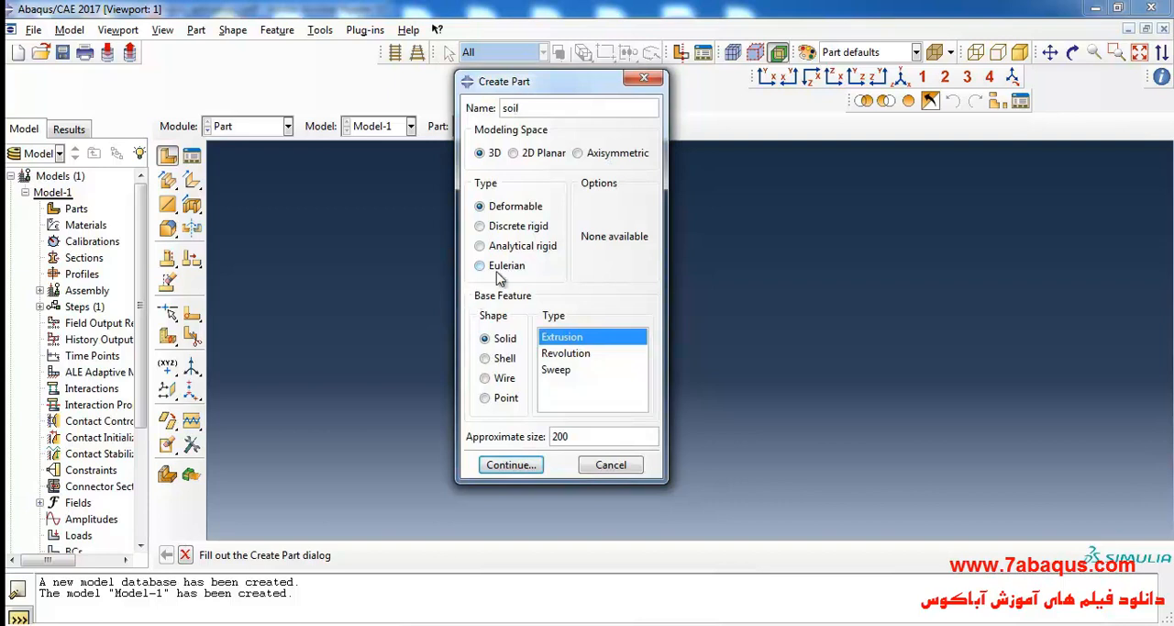
{"action": "left_click", "coordinate": [524, 156]}
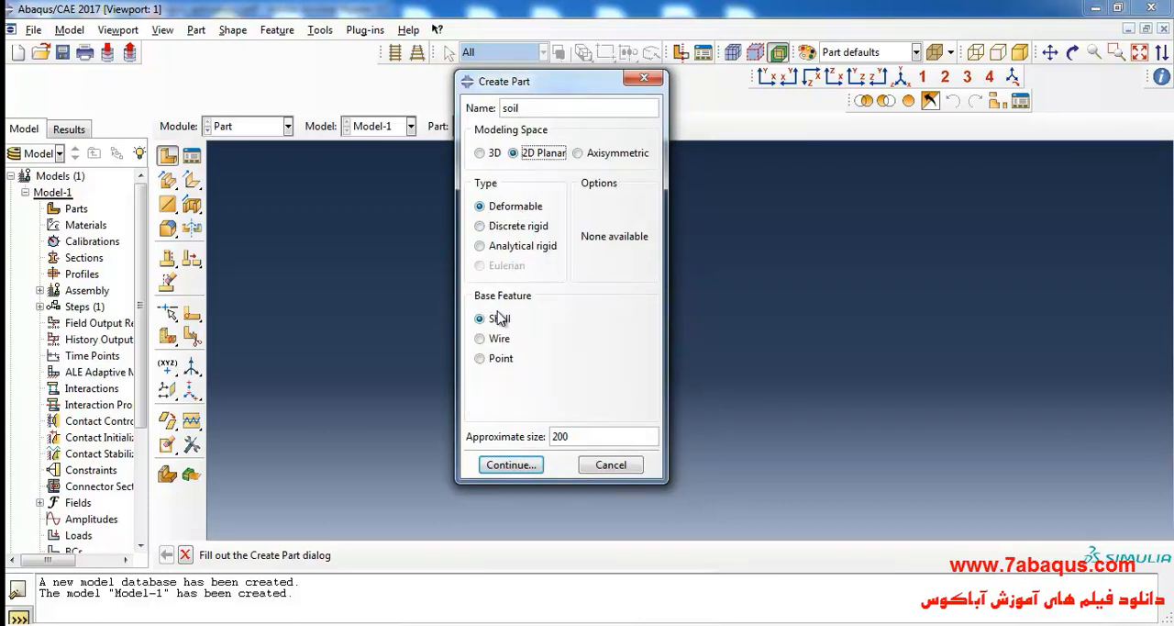
{"action": "double_click", "coordinate": [598, 437]}
{"action": "left_click", "coordinate": [529, 465]}
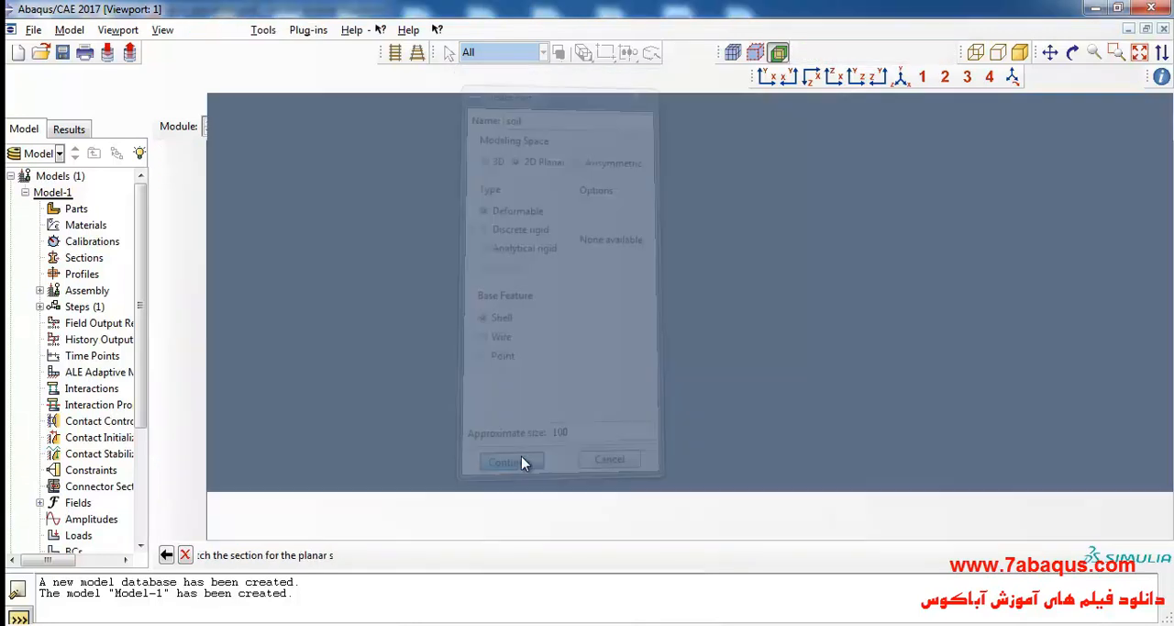
Sketch a rectangle about 28 wide and 10 high as the section of the planar shell.
{"action": "left_click", "coordinate": [191, 133]}
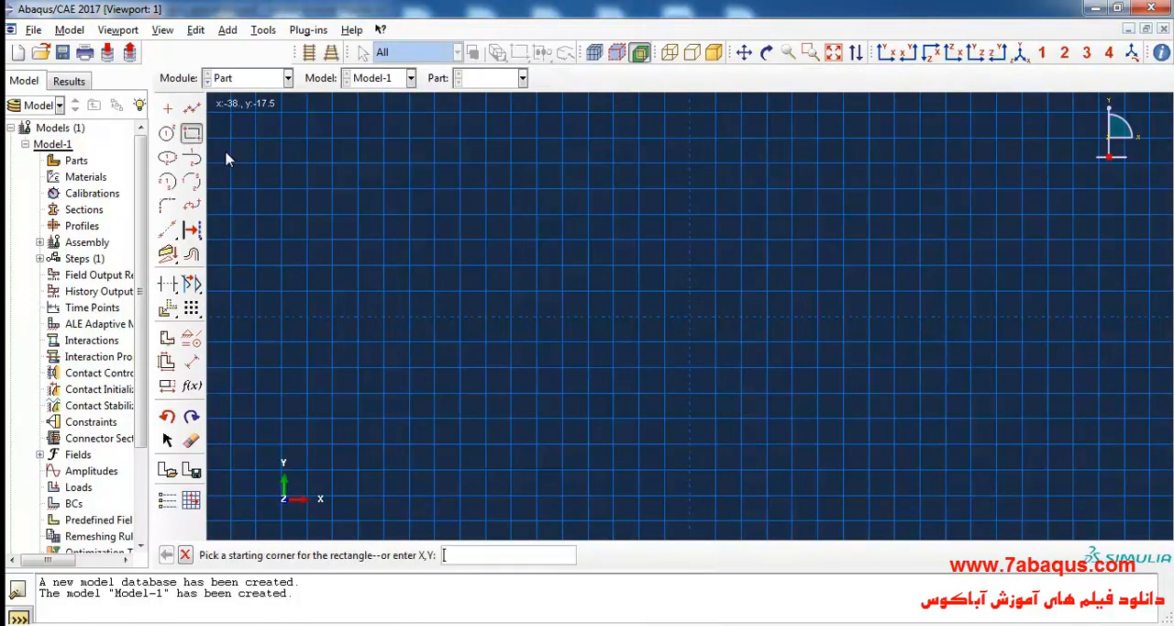
{"action": "left_click", "coordinate": [461, 241]}
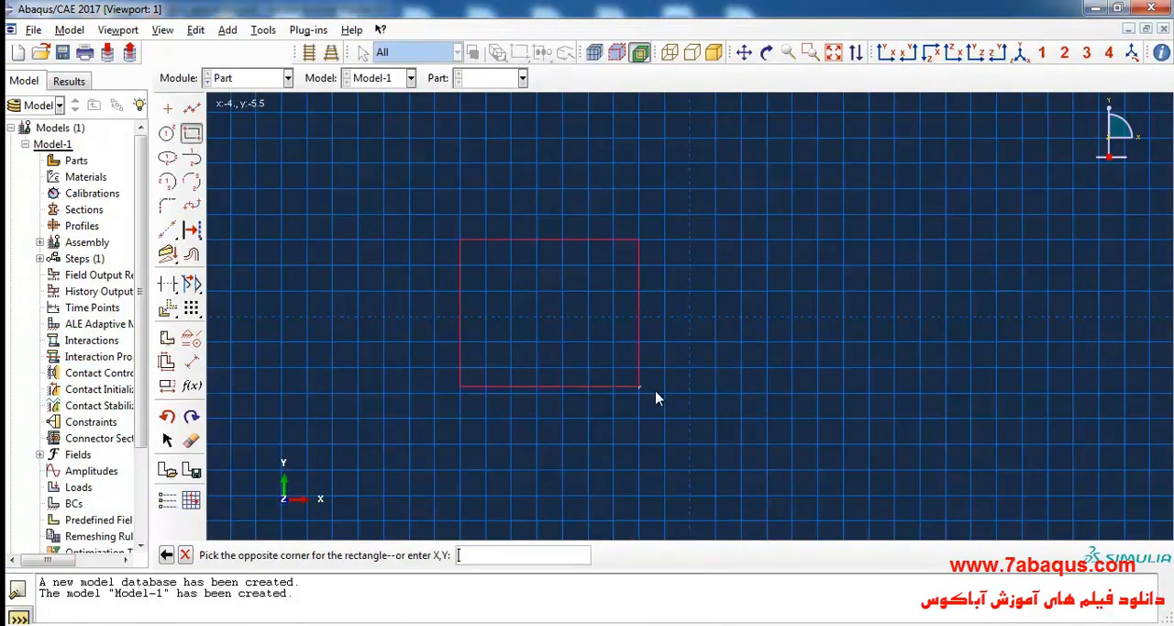
{"action": "left_click", "coordinate": [818, 367]}
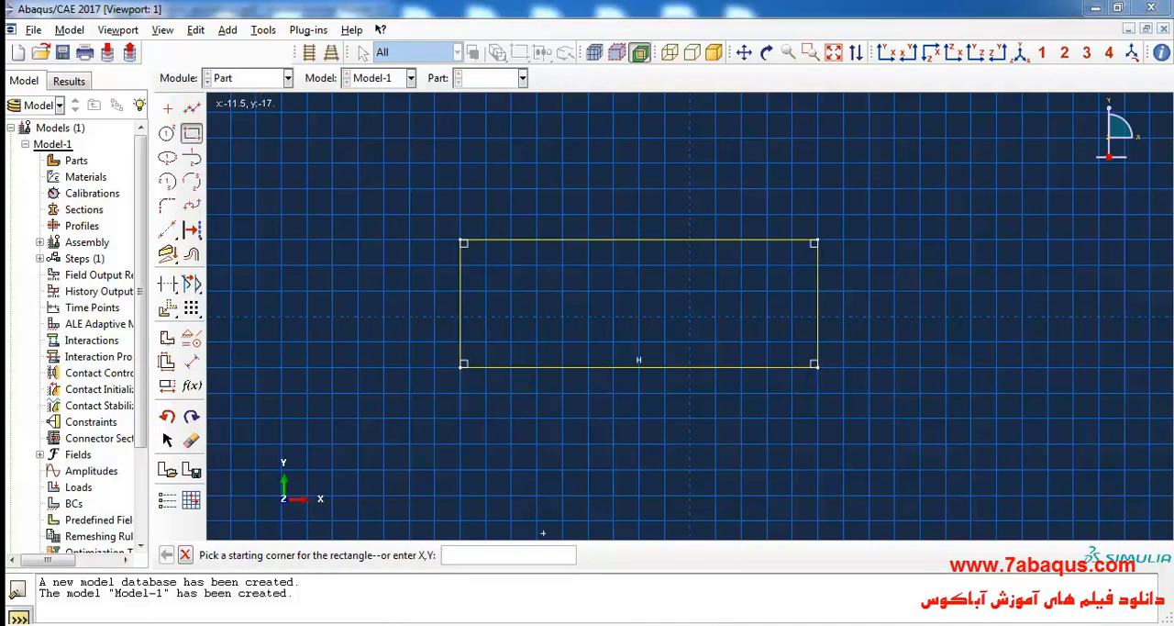
Check the total soil depth in Figure 4.28 of the PDF and dimension the rectangle's height to 7.
{"action": "left_click", "coordinate": [754, 624]}
{"action": "left_click_drag", "start_coordinate": [350, 371], "coordinate": [323, 368]}
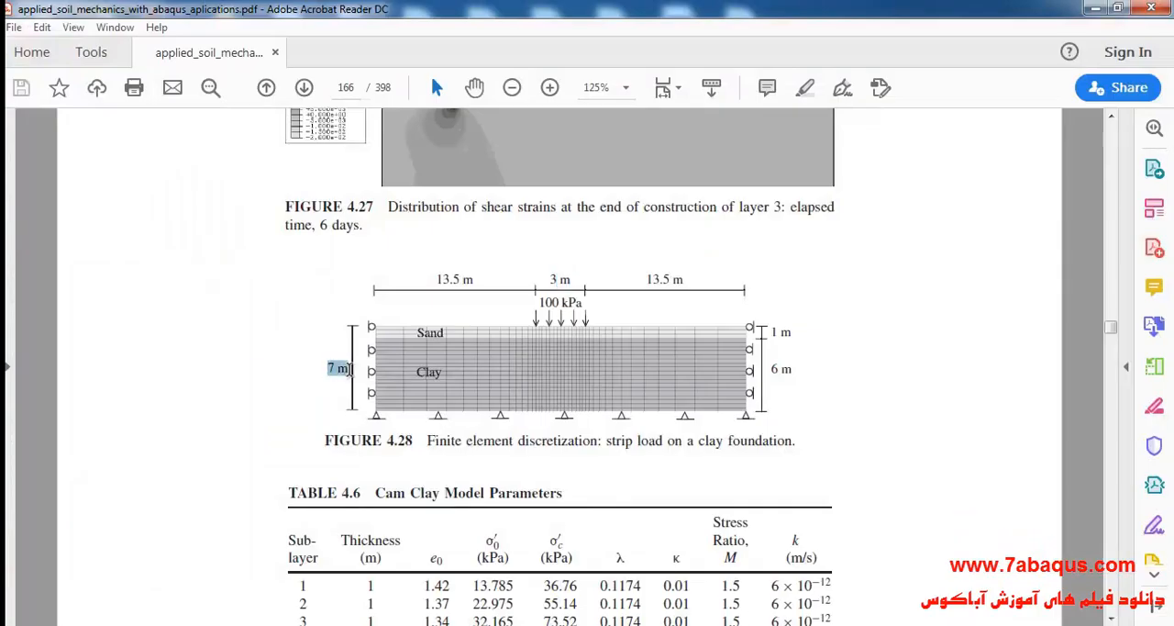
{"action": "key", "text": "alt+Tab"}
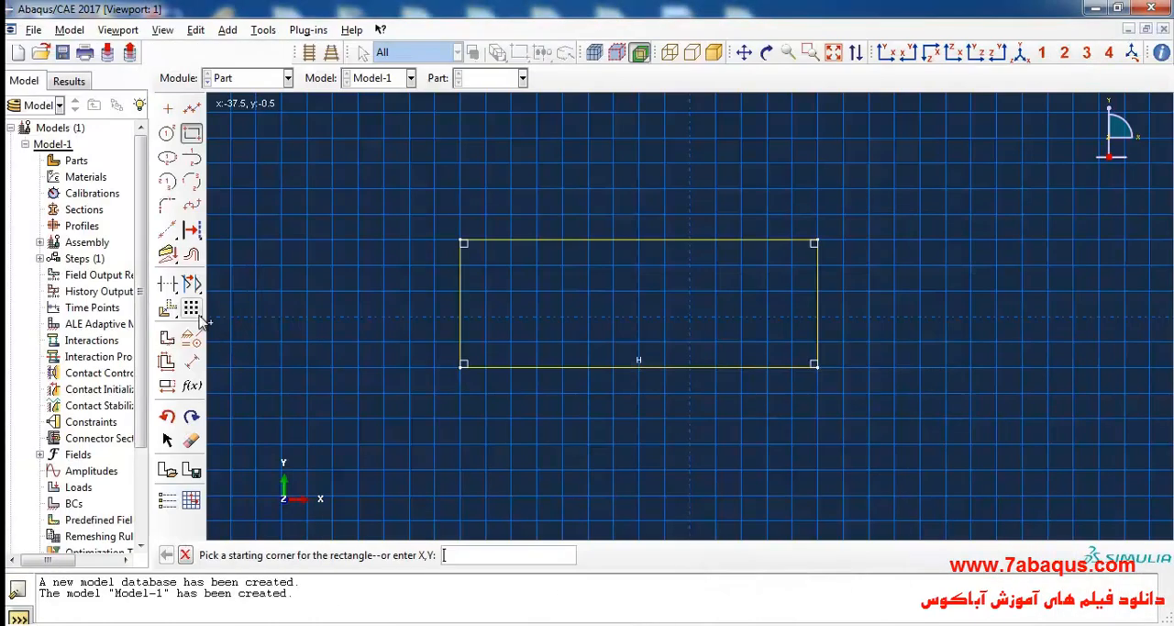
{"action": "left_click", "coordinate": [190, 361]}
{"action": "left_click", "coordinate": [463, 313]}
{"action": "left_click", "coordinate": [422, 311]}
{"action": "type", "text": "7"}
{"action": "key", "text": "Return"}
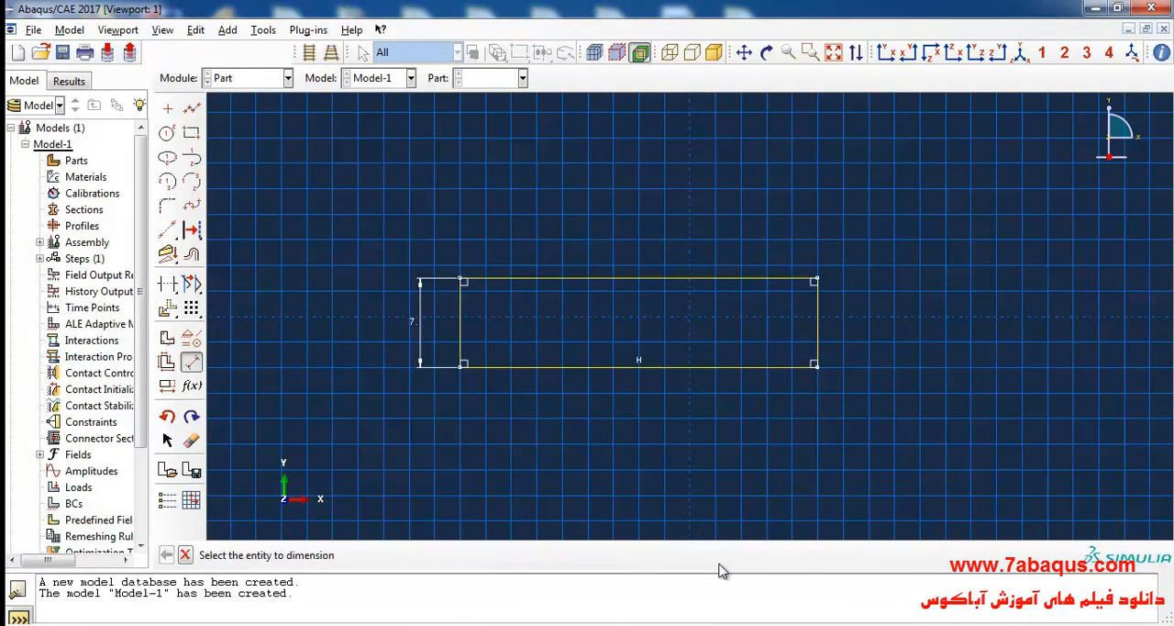
Dimension the rectangle's width to 30, checking the three spans in Figure 4.28, and finish the shell sketch.
{"action": "left_click", "coordinate": [647, 279]}
{"action": "left_click", "coordinate": [647, 264]}
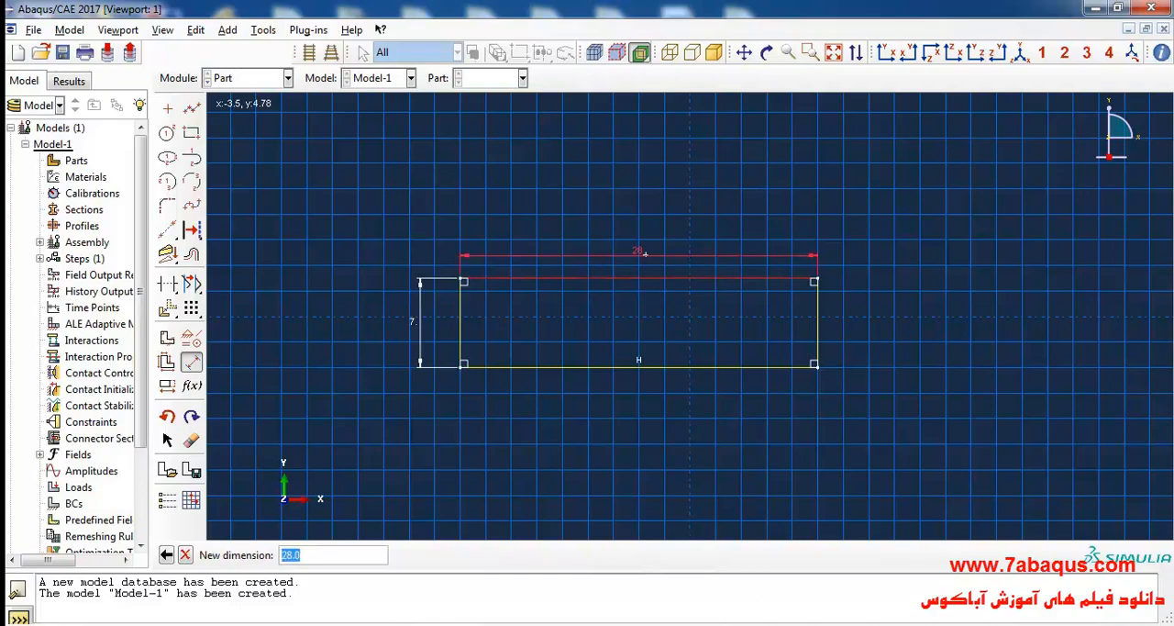
{"action": "key", "text": "alt+Tab"}
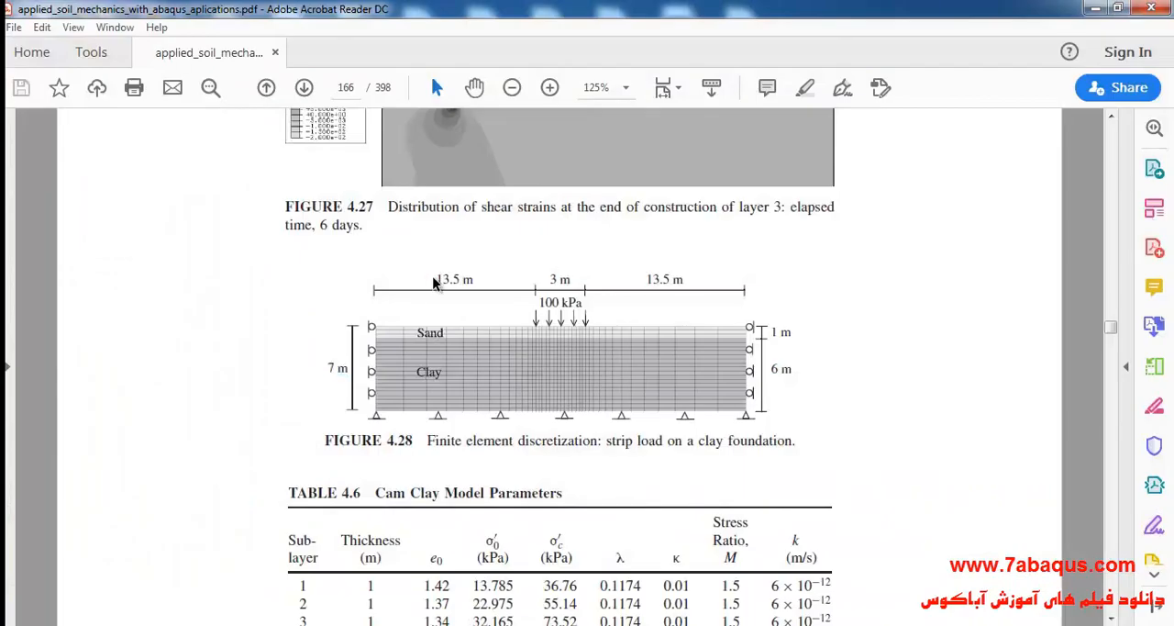
{"action": "left_click_drag", "start_coordinate": [439, 279], "coordinate": [475, 279]}
{"action": "left_click_drag", "start_coordinate": [549, 280], "coordinate": [571, 280]}
{"action": "left_click_drag", "start_coordinate": [686, 281], "coordinate": [646, 281]}
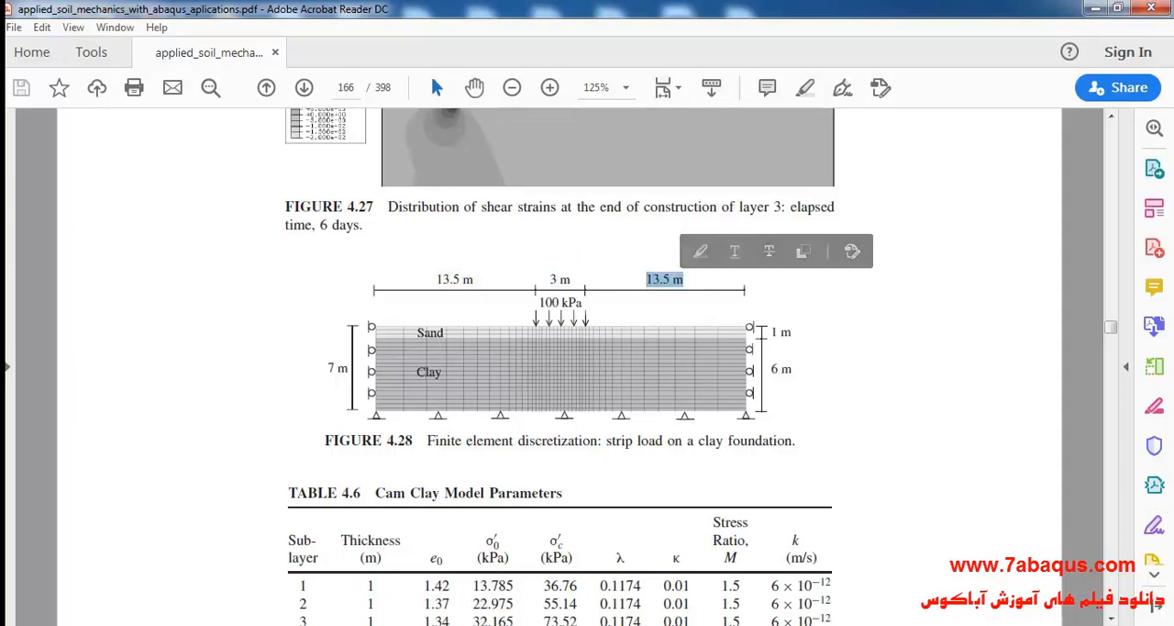
{"action": "key", "text": "alt+Tab"}
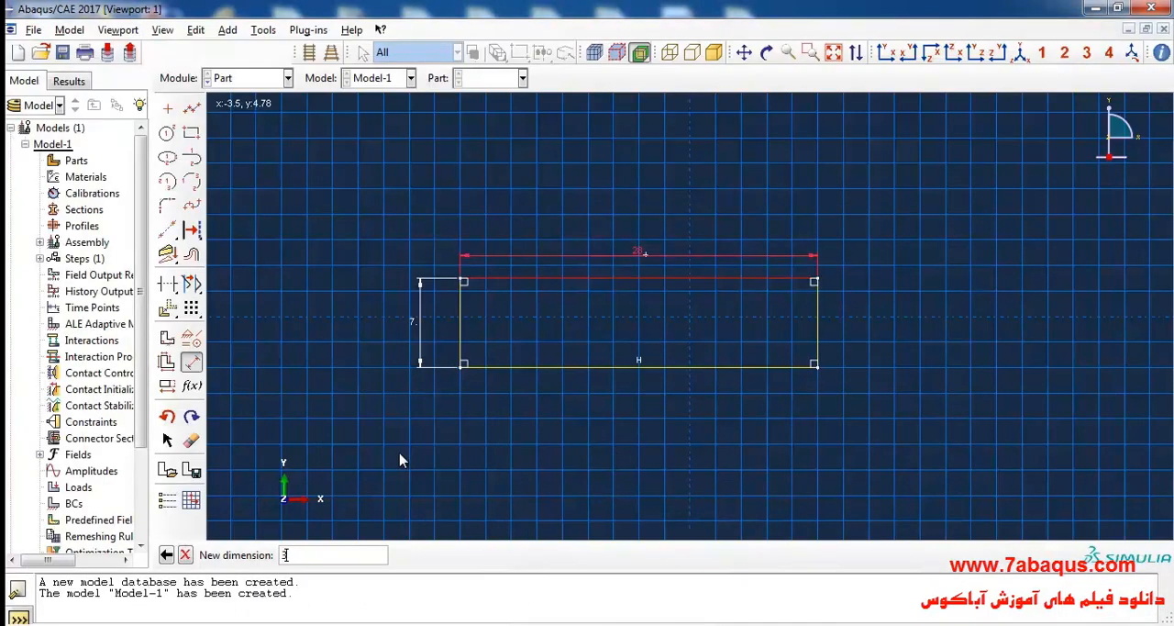
{"action": "type", "text": "0"}
{"action": "key", "text": "Return"}
{"action": "left_click", "coordinate": [186, 555]}
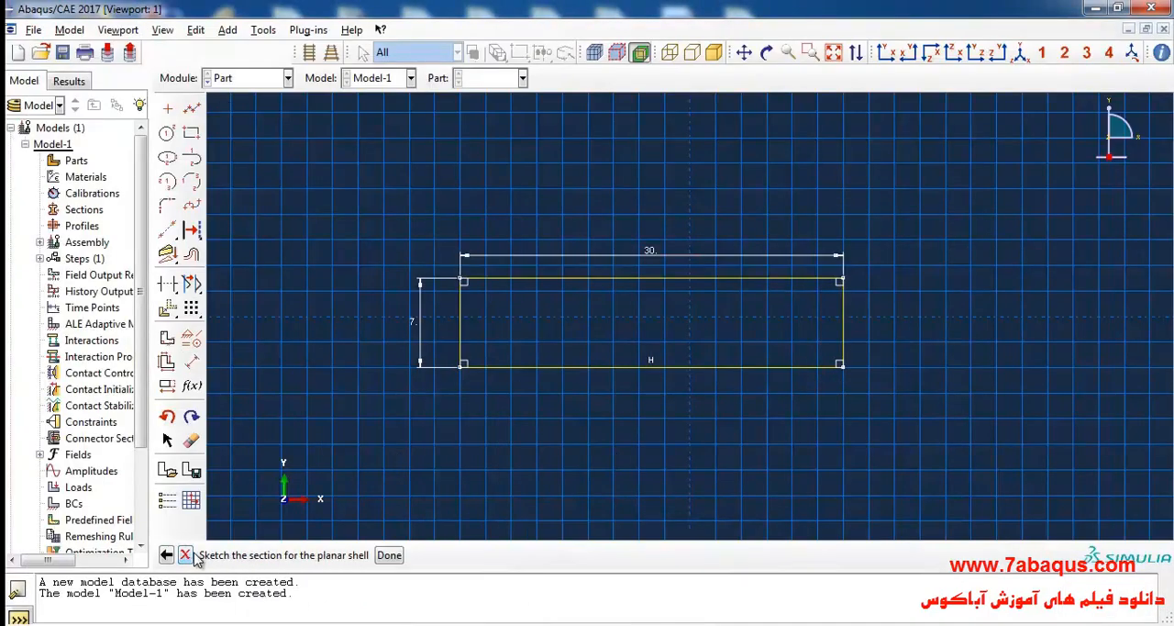
{"action": "left_click", "coordinate": [392, 555]}
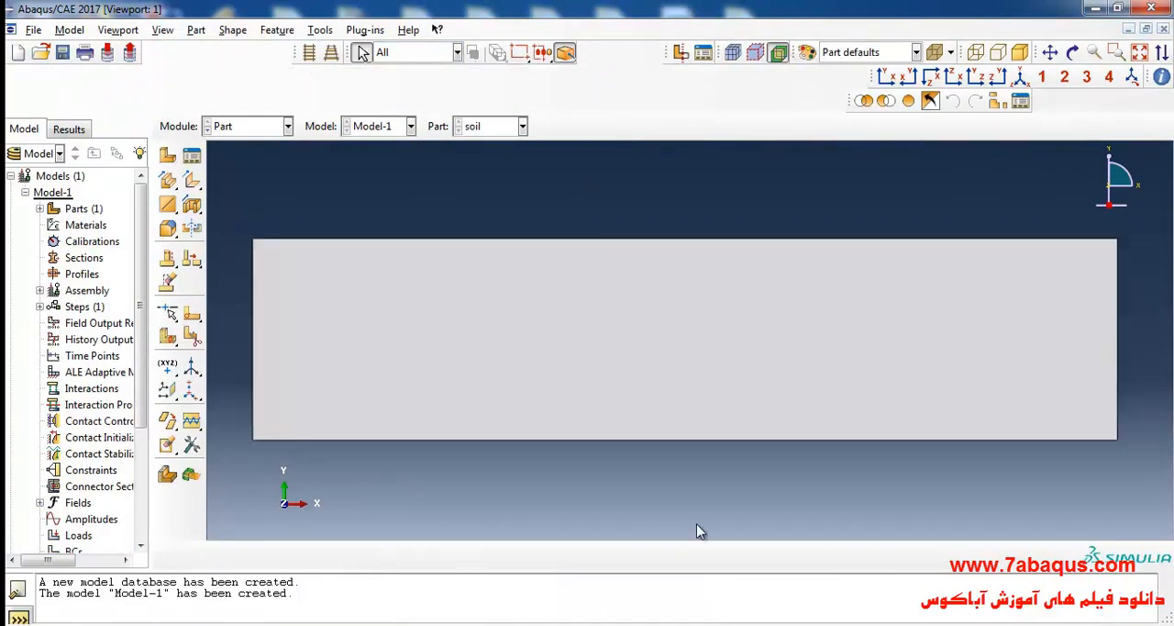
Check the sand layer thickness in Figure 4.28 and the clay sublayer thicknesses in Table 4.6 of the PDF.
{"action": "left_click", "coordinate": [662, 561]}
{"action": "left_click", "coordinate": [813, 332]}
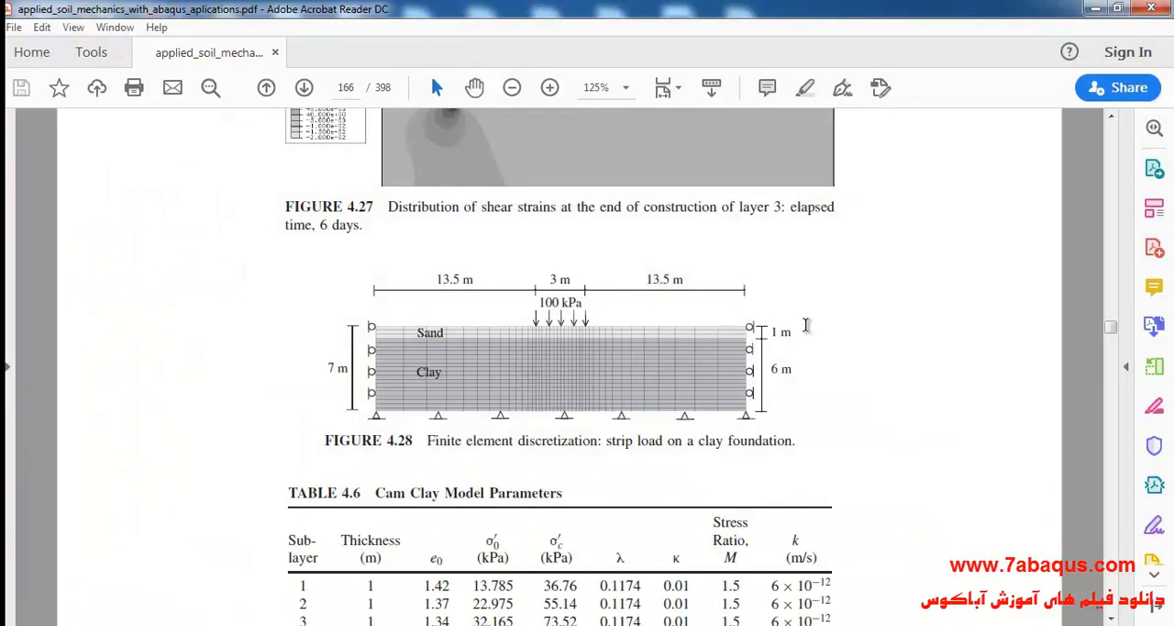
{"action": "scroll", "coordinate": [615, 330], "scroll_direction": "down", "scroll_amount": 2}
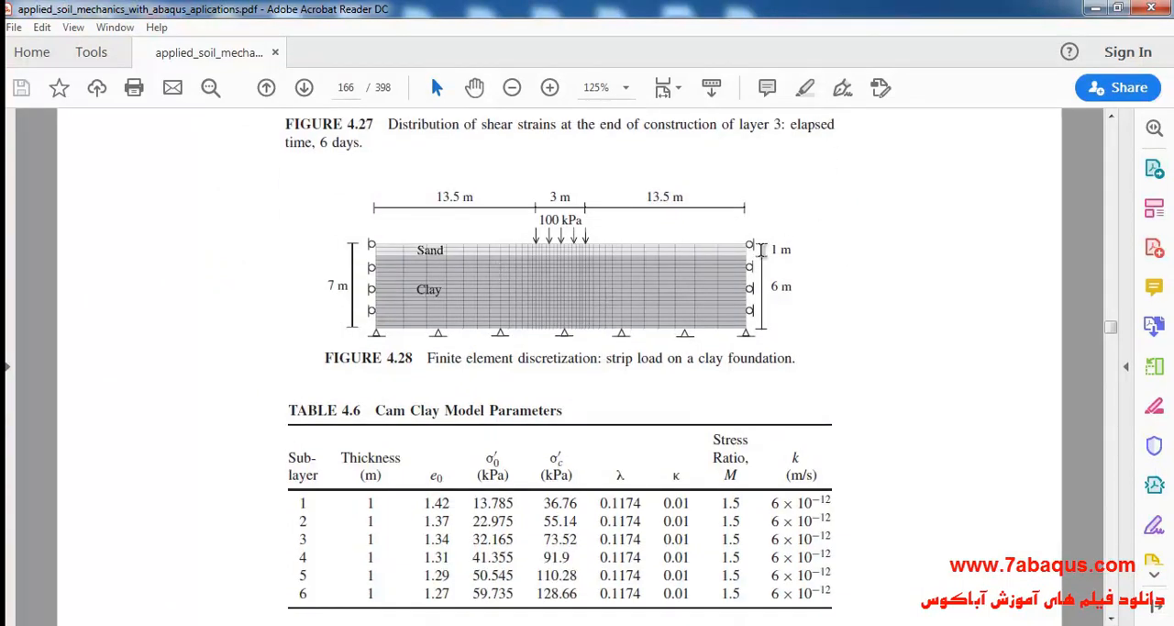
{"action": "left_click_drag", "start_coordinate": [767, 249], "coordinate": [794, 250]}
{"action": "left_click", "coordinate": [373, 507]}
{"action": "double_click", "coordinate": [371, 520]}
{"action": "double_click", "coordinate": [371, 539]}
{"action": "double_click", "coordinate": [371, 556]}
Switch back to Abaqus/CAE and start a sketched face partition on the soil part.
{"action": "key", "text": "alt+Tab"}
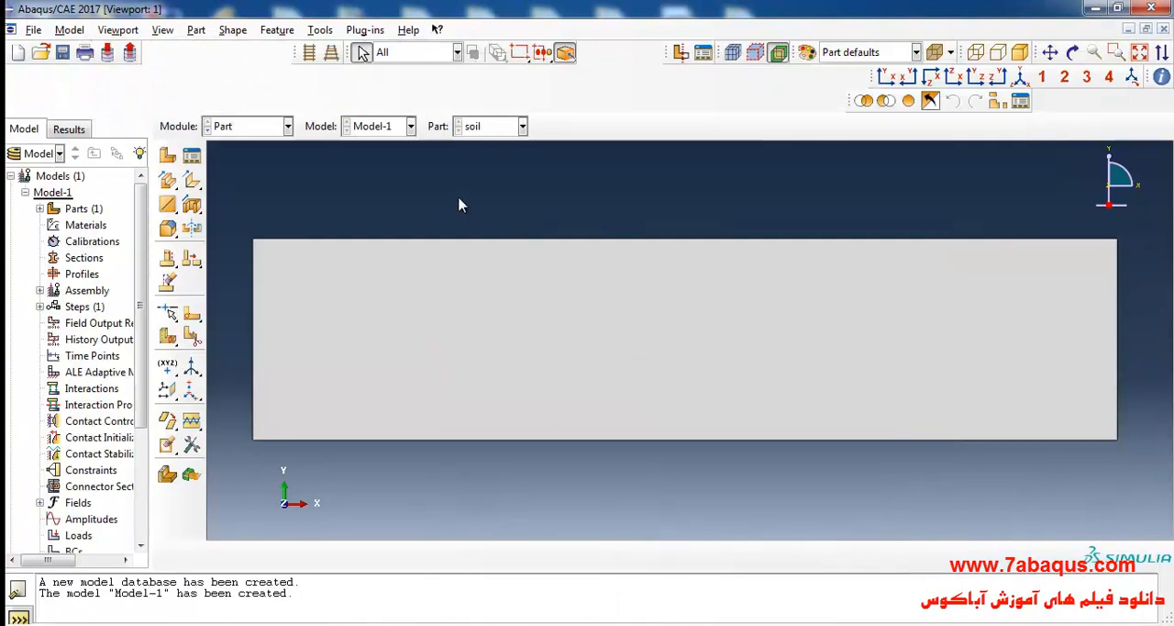
{"action": "left_click", "coordinate": [320, 30]}
{"action": "left_click", "coordinate": [345, 134]}
{"action": "left_click", "coordinate": [86, 165]}
{"action": "left_click", "coordinate": [62, 210]}
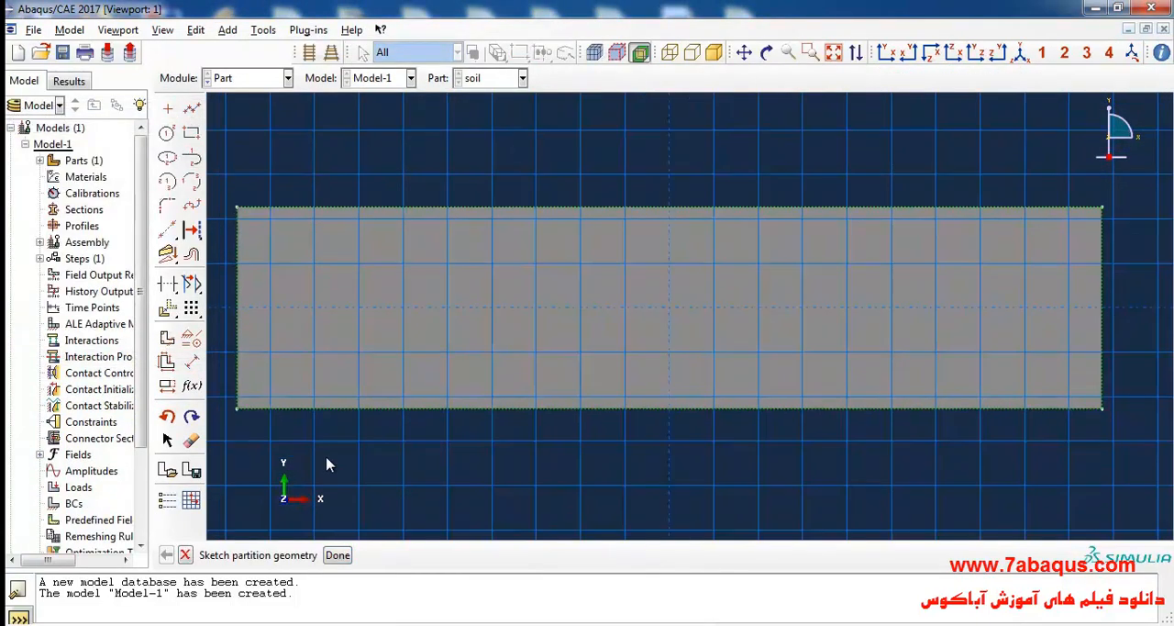
Offset the soil's upper edge into the face by 1.0 to draw the first partition line.
{"action": "left_click", "coordinate": [192, 256]}
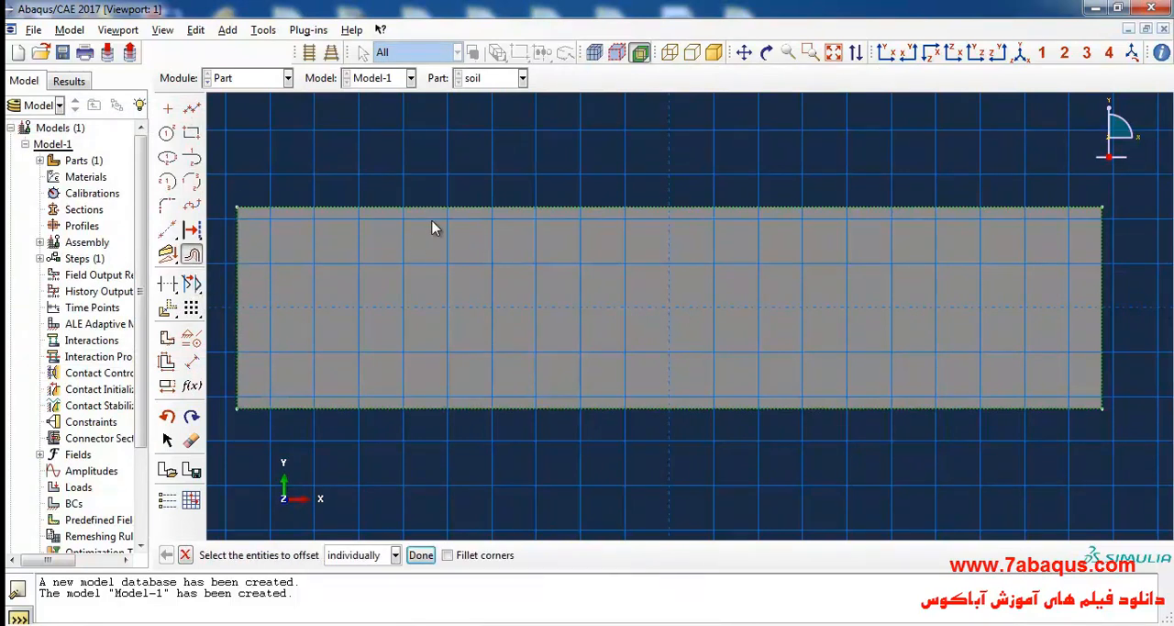
{"action": "left_click", "coordinate": [420, 554]}
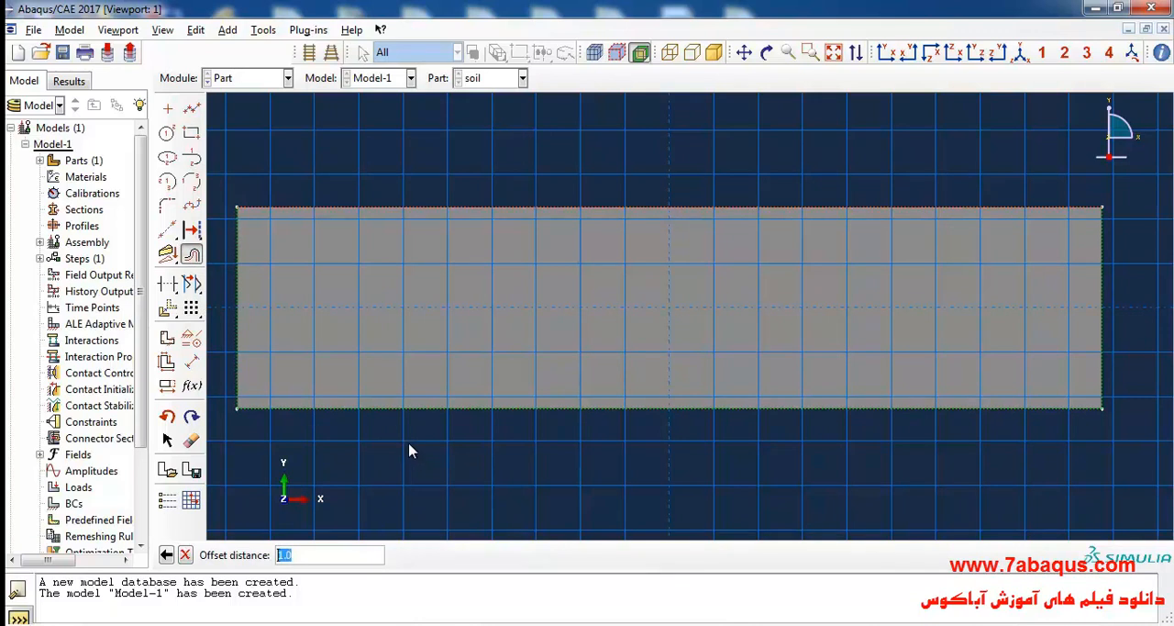
{"action": "key", "text": "Return"}
{"action": "left_click", "coordinate": [418, 554]}
{"action": "left_click", "coordinate": [392, 554]}
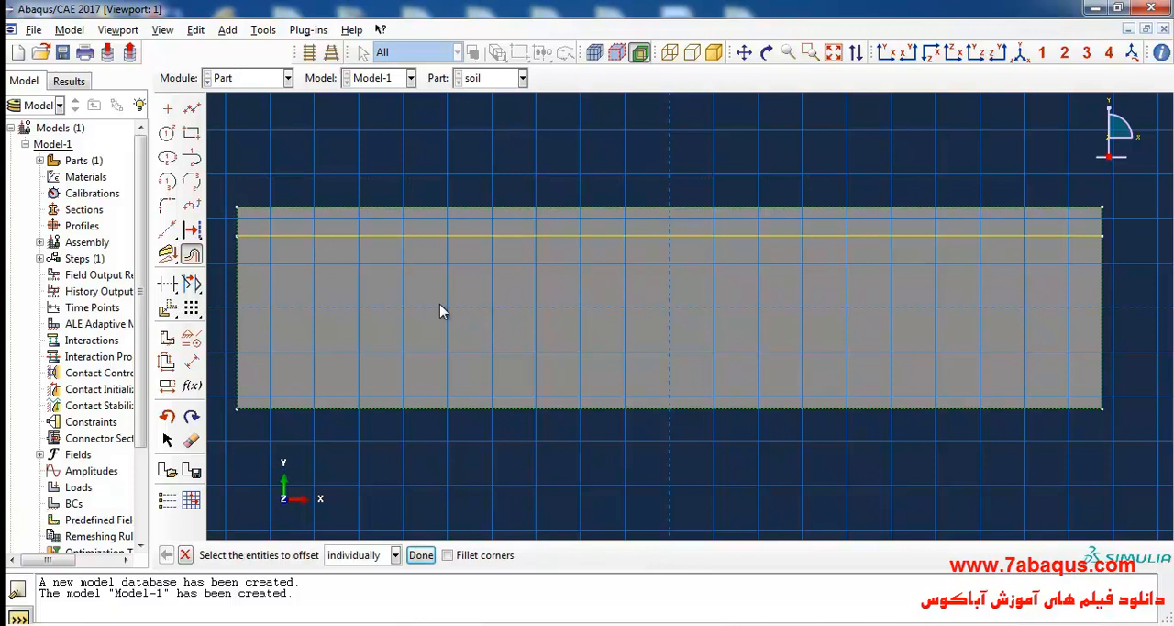
Add the second and third partition lines, offsetting each from the line above it by 1.0 towards the soil's lower edge.
{"action": "left_click", "coordinate": [416, 237]}
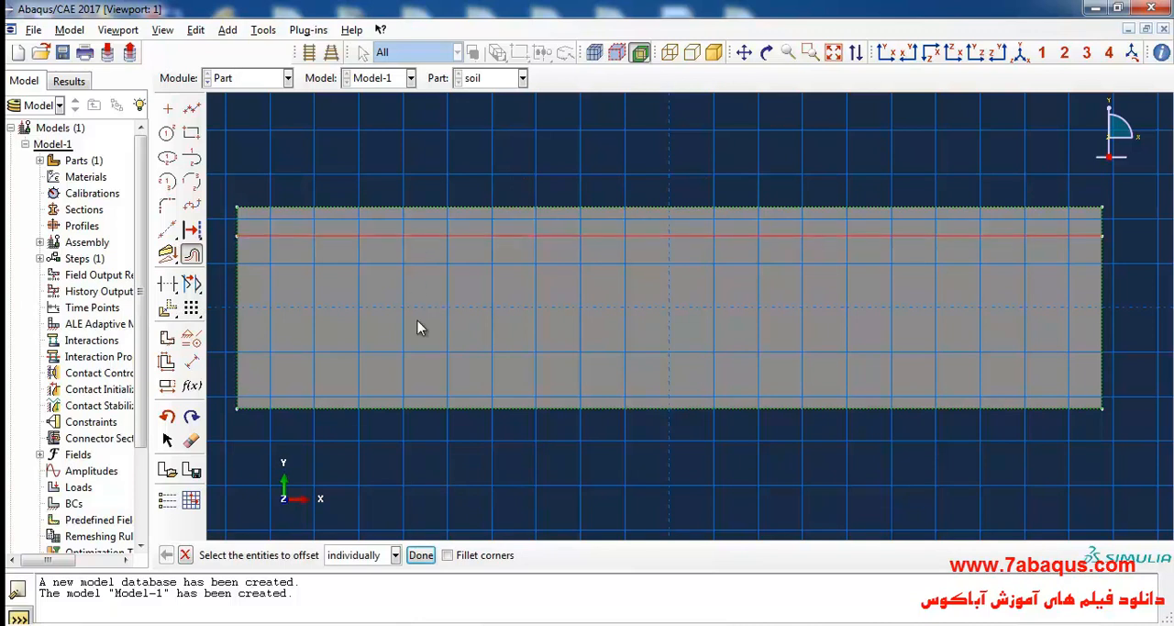
{"action": "left_click", "coordinate": [420, 554]}
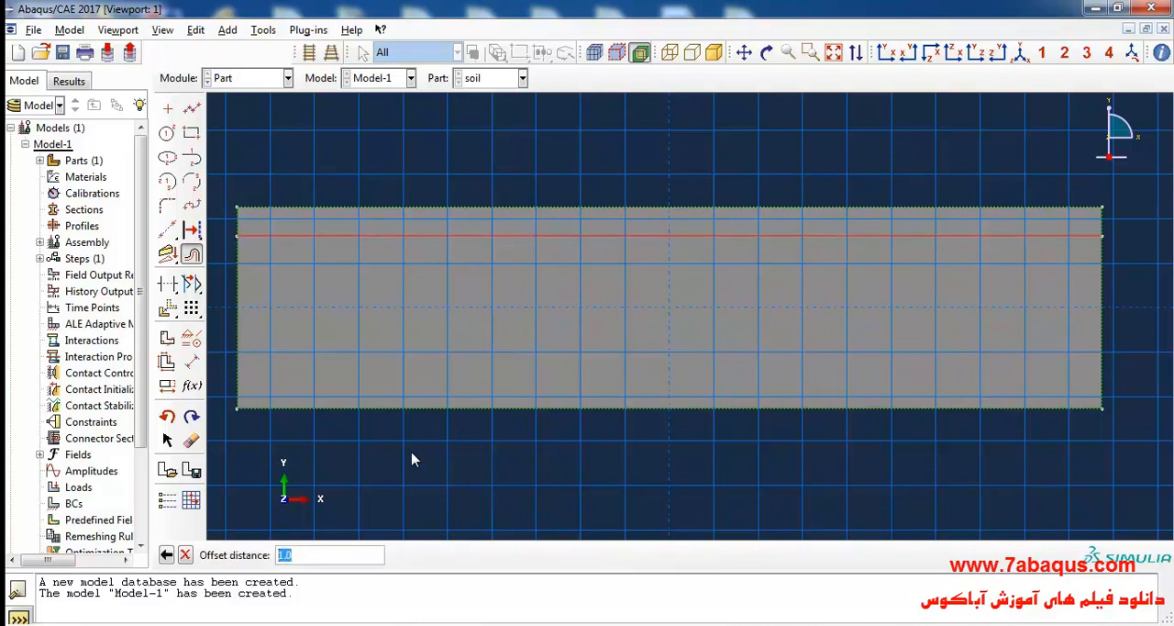
{"action": "key", "text": "Return"}
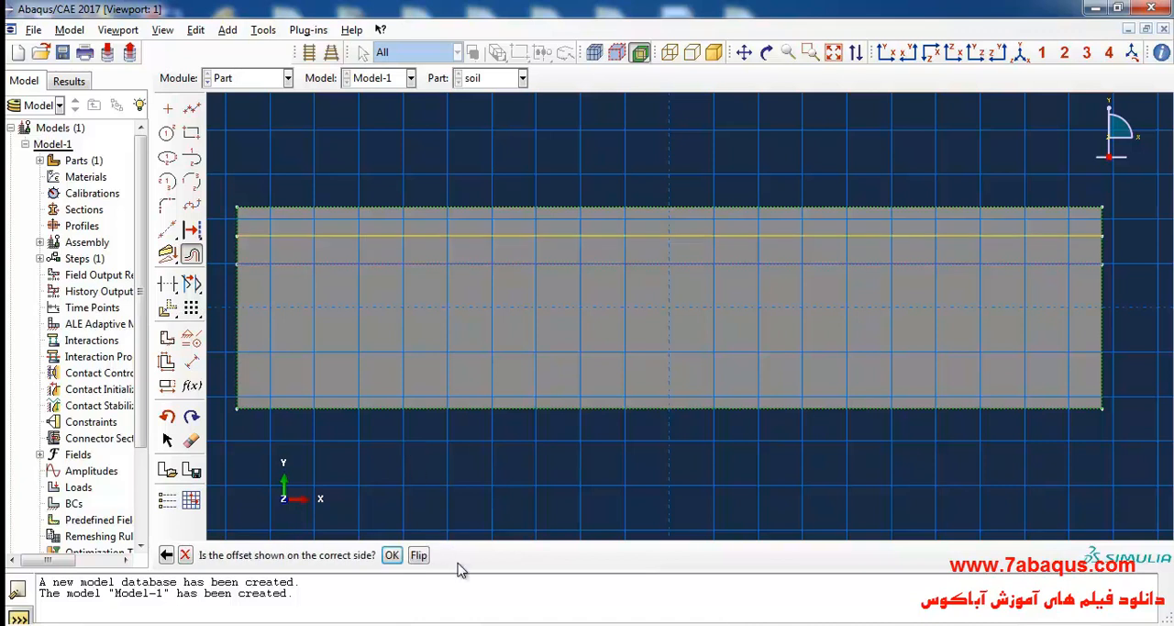
{"action": "left_click", "coordinate": [411, 554]}
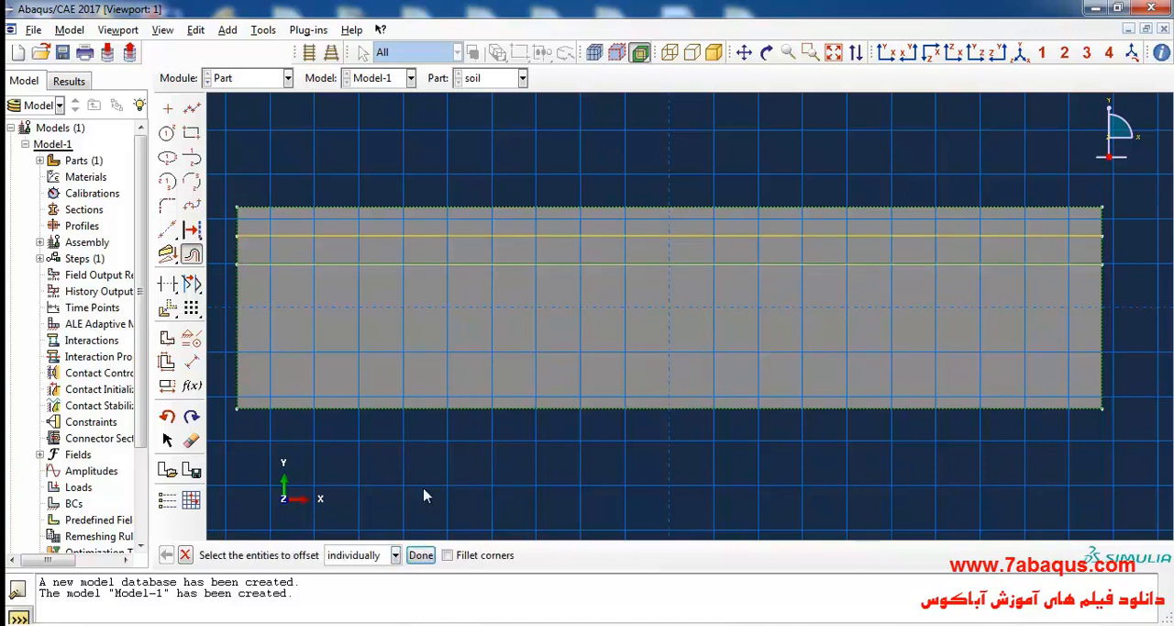
{"action": "left_click", "coordinate": [406, 270]}
{"action": "left_click", "coordinate": [420, 554]}
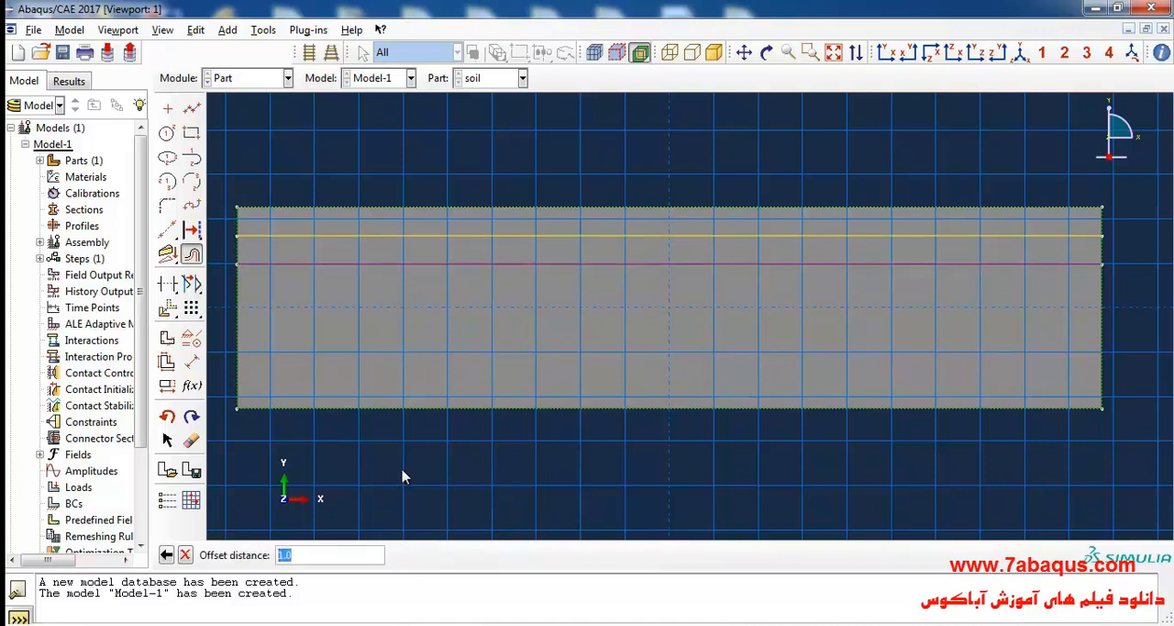
{"action": "key", "text": "Return"}
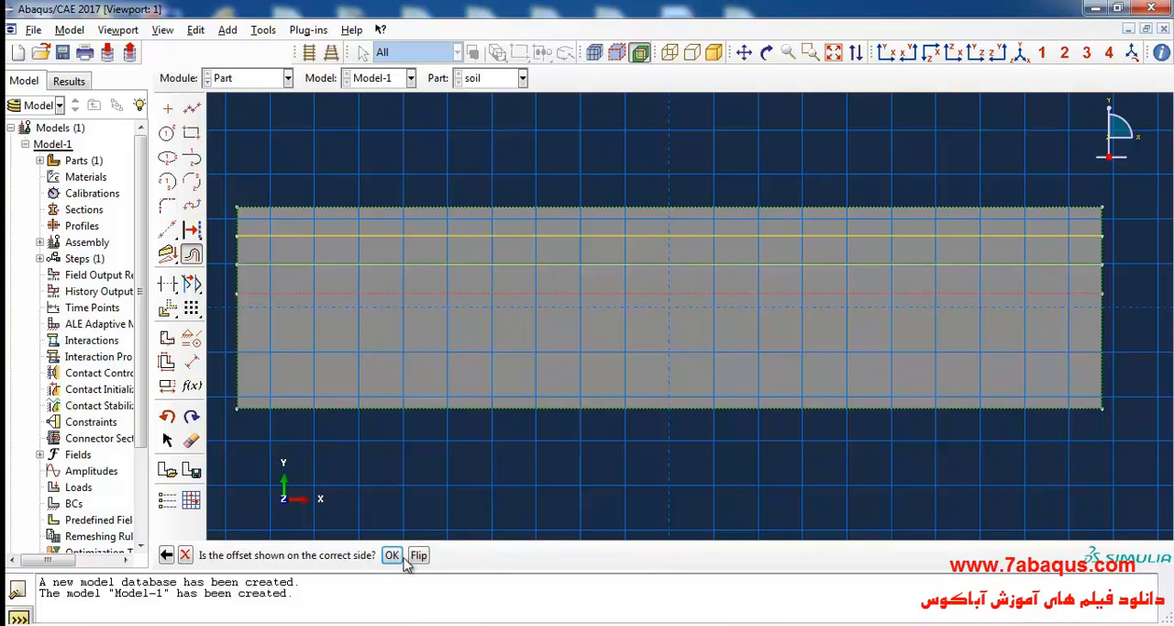
{"action": "left_click", "coordinate": [389, 555]}
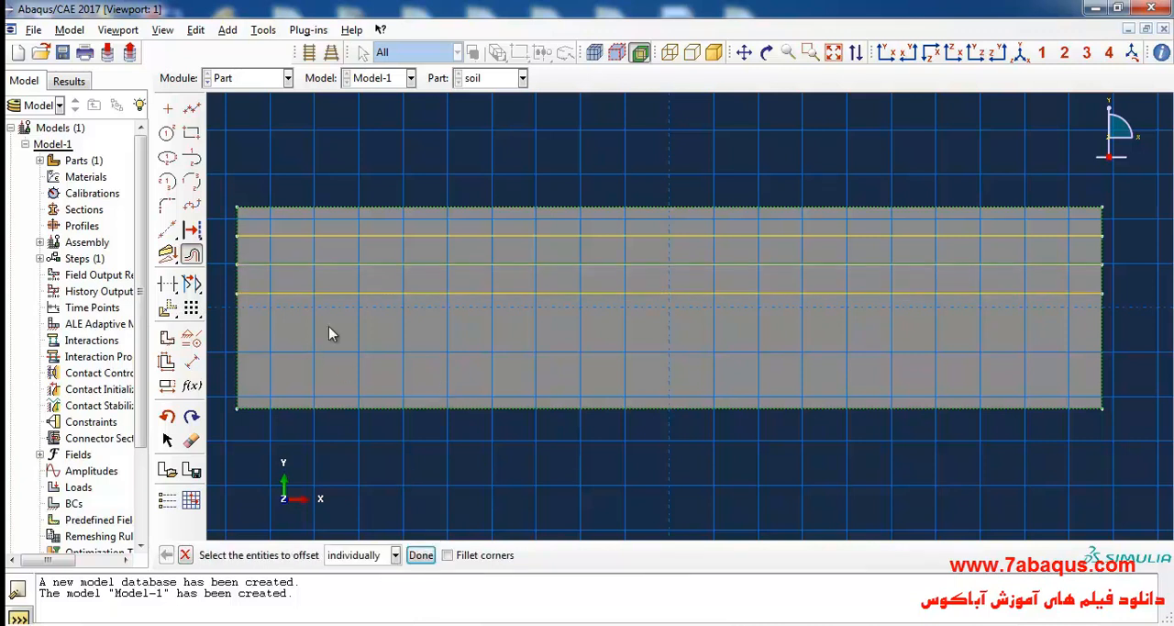
Add the fourth, fifth and sixth partition lines with successive downward offsets of 1.0 from the third line.
{"action": "left_click", "coordinate": [375, 293]}
{"action": "left_click", "coordinate": [418, 555]}
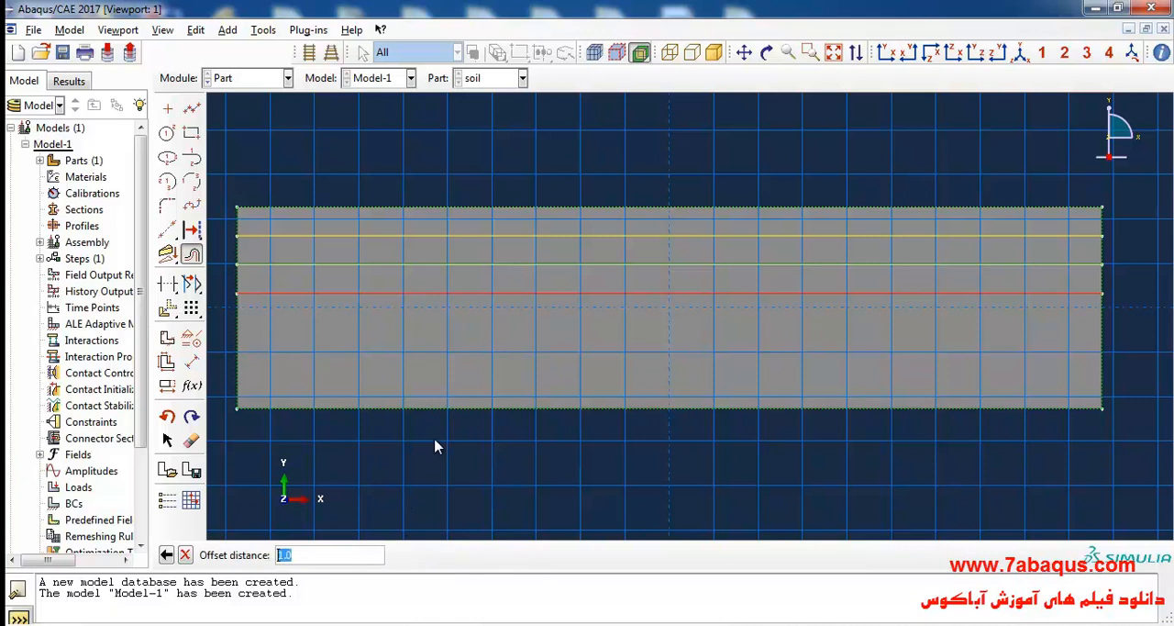
{"action": "key", "text": "Return"}
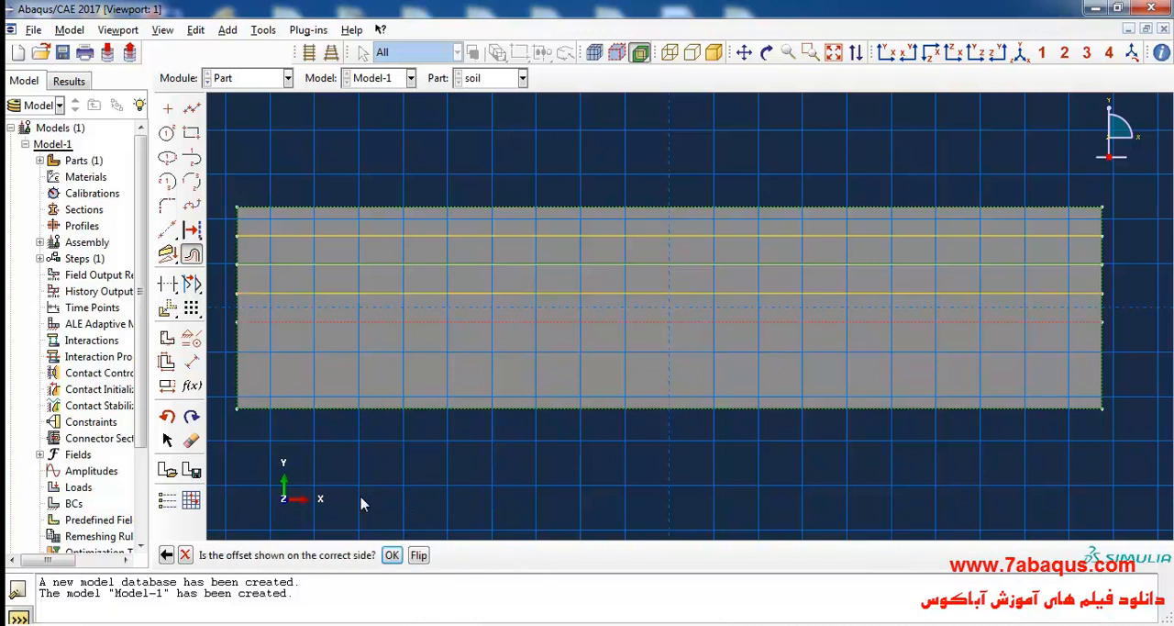
{"action": "left_click", "coordinate": [388, 555]}
{"action": "left_click", "coordinate": [388, 322]}
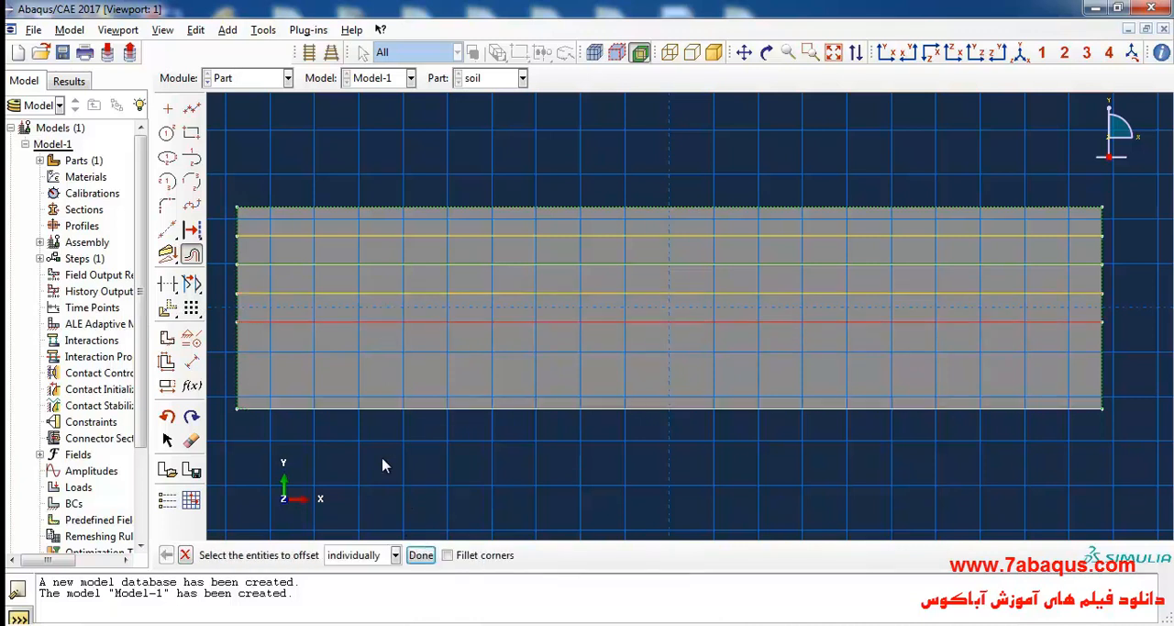
{"action": "left_click", "coordinate": [420, 554]}
{"action": "key", "text": "Return"}
{"action": "left_click", "coordinate": [392, 555]}
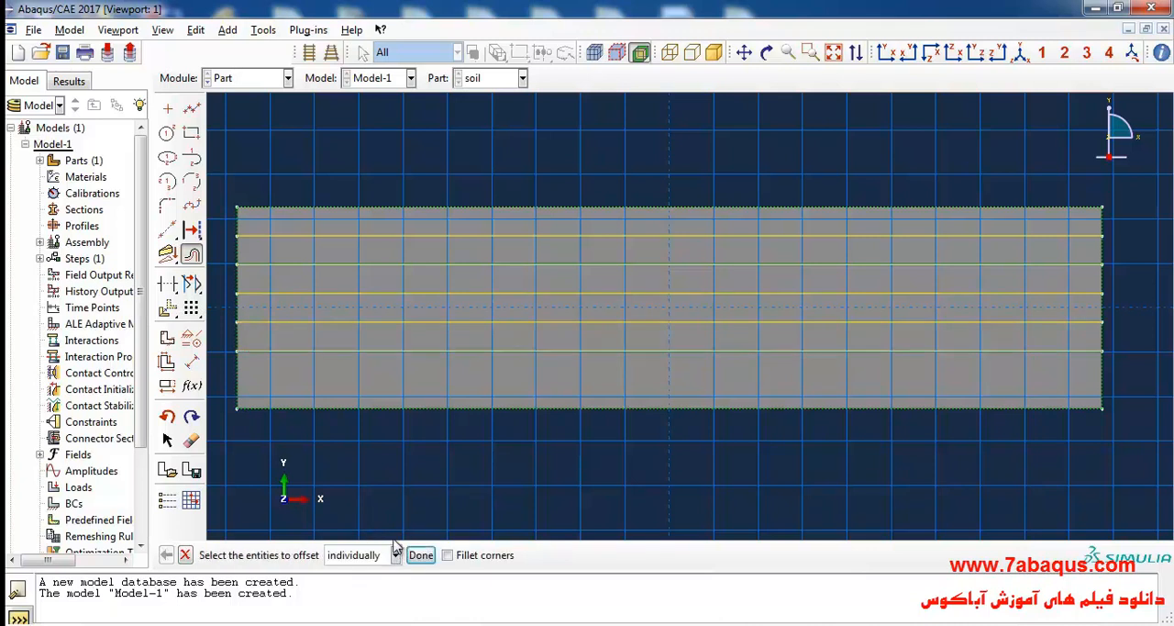
{"action": "left_click", "coordinate": [414, 353]}
{"action": "left_click", "coordinate": [421, 555]}
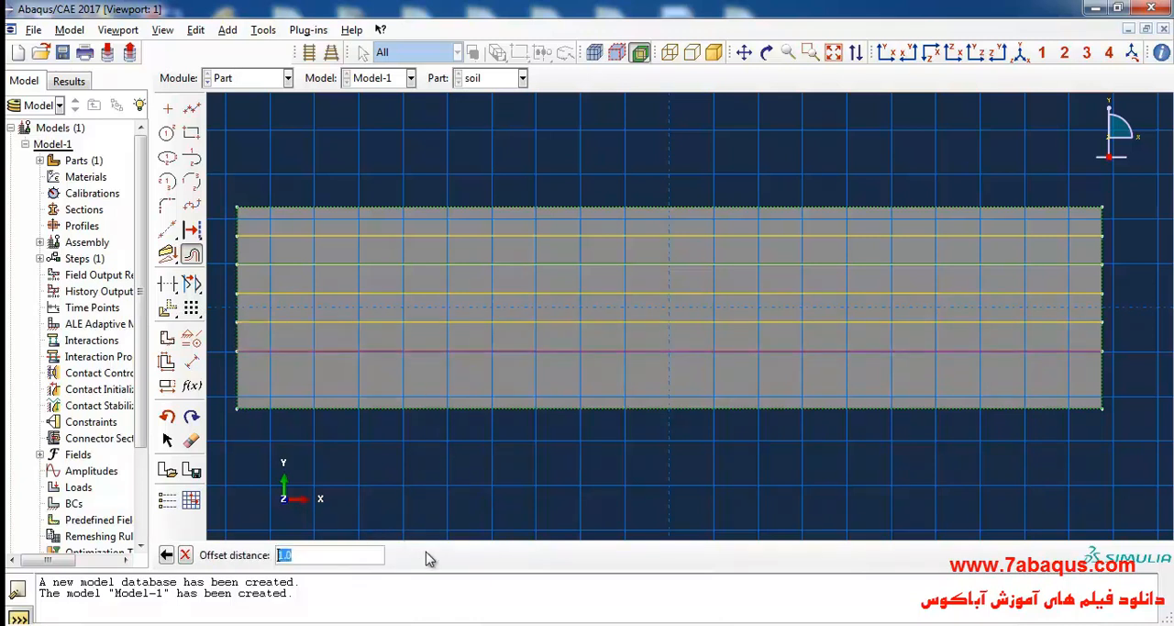
{"action": "key", "text": "Return"}
{"action": "left_click", "coordinate": [391, 555]}
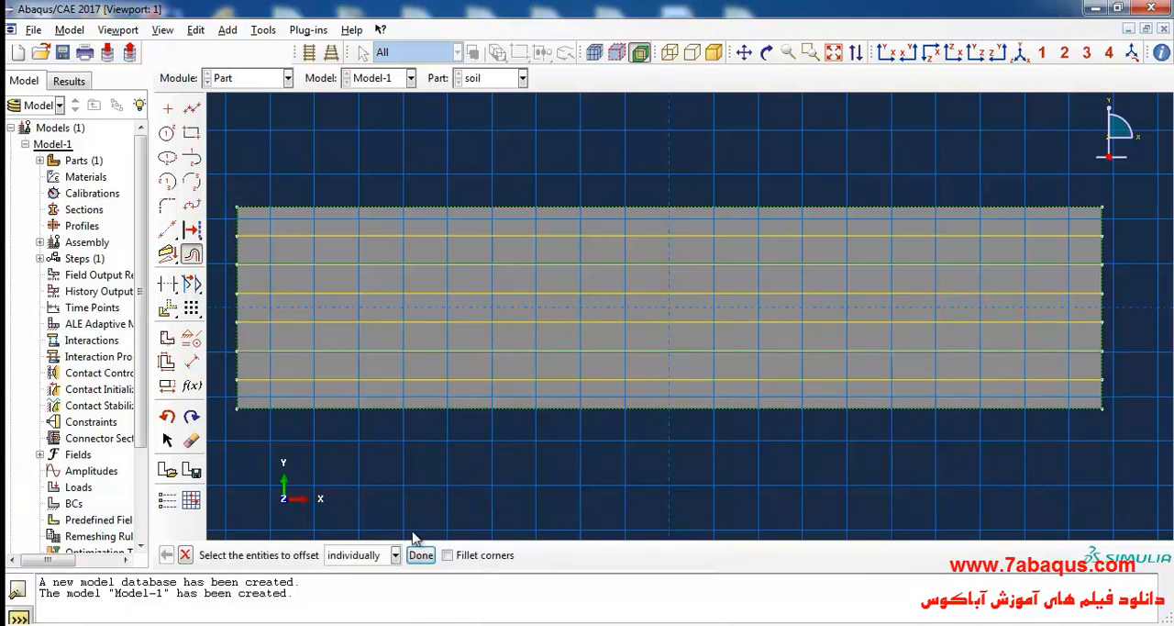
Dimension the heights of the sixth and third layers from the surface as 1.0 and finish the partition sketch.
{"action": "scroll", "coordinate": [679, 467], "scroll_direction": "down", "scroll_amount": 2}
{"action": "scroll", "coordinate": [431, 437], "scroll_direction": "up", "scroll_amount": 1}
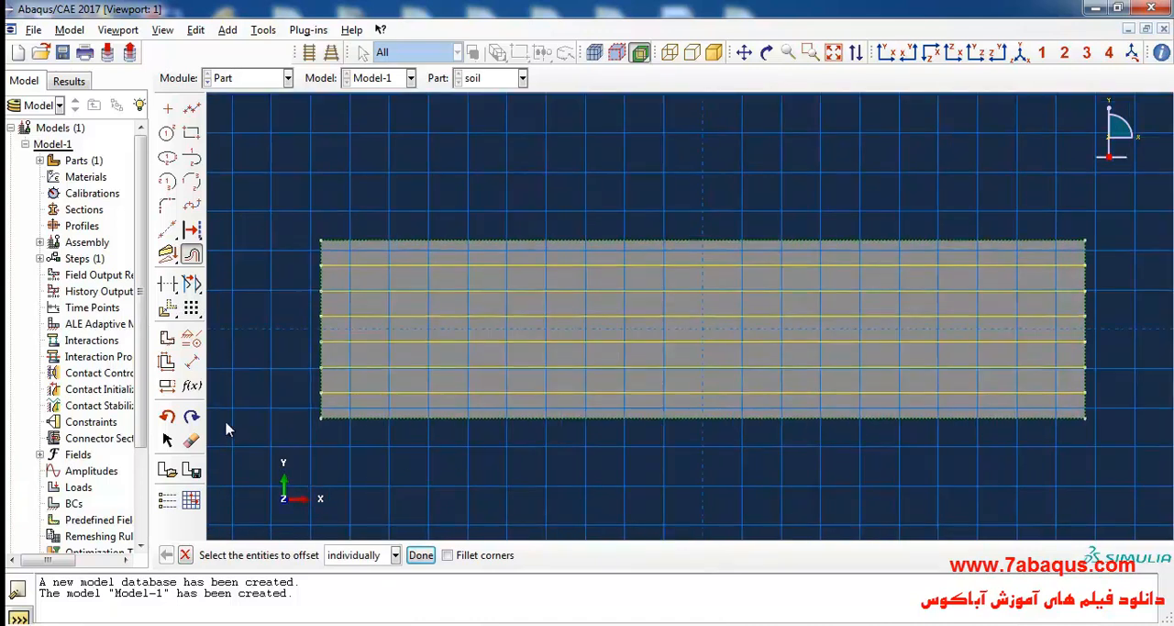
{"action": "left_click", "coordinate": [191, 362]}
{"action": "left_click", "coordinate": [321, 394]}
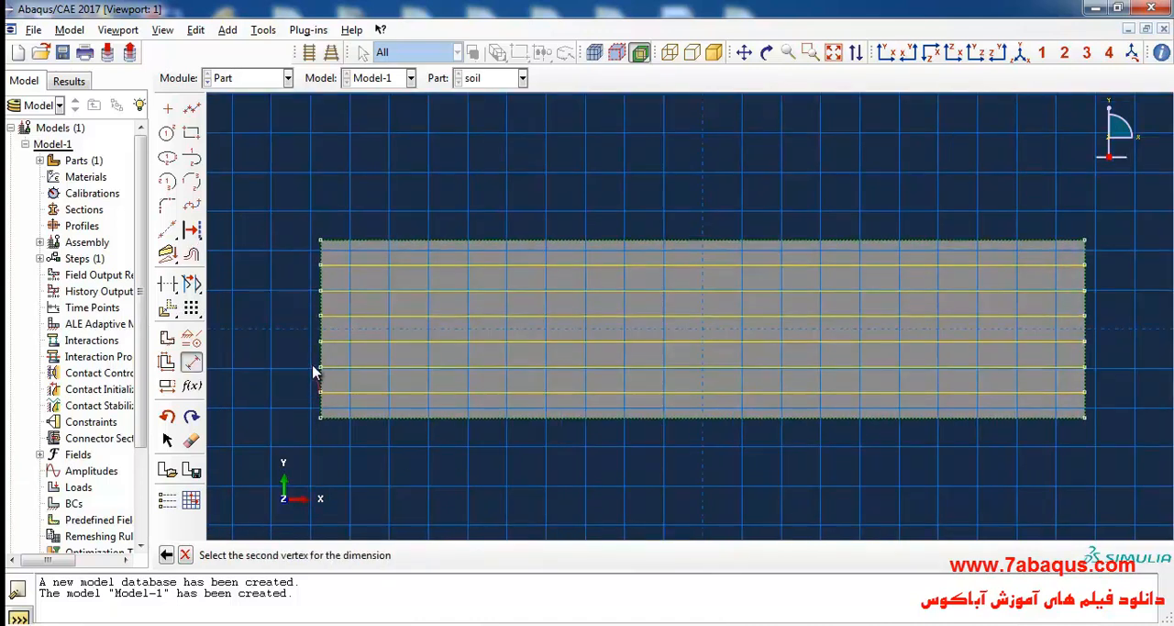
{"action": "left_click", "coordinate": [320, 369]}
{"action": "left_click", "coordinate": [290, 382]}
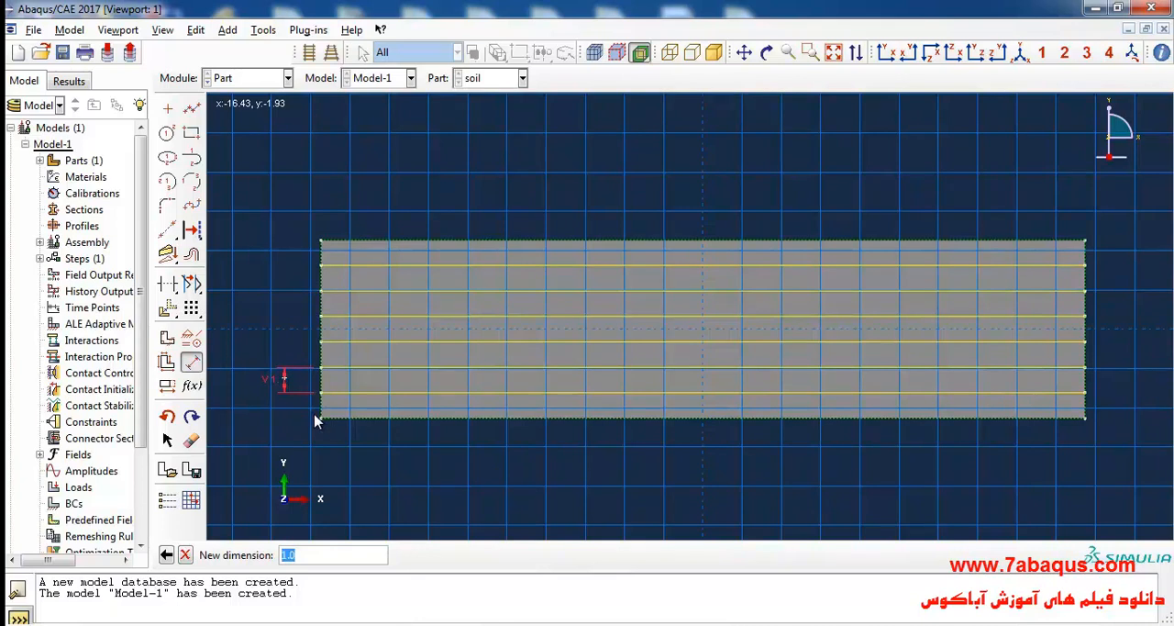
{"action": "key", "text": "Return"}
{"action": "left_click", "coordinate": [321, 317]}
{"action": "left_click", "coordinate": [320, 294]}
{"action": "left_click", "coordinate": [288, 343]}
{"action": "key", "text": "Return"}
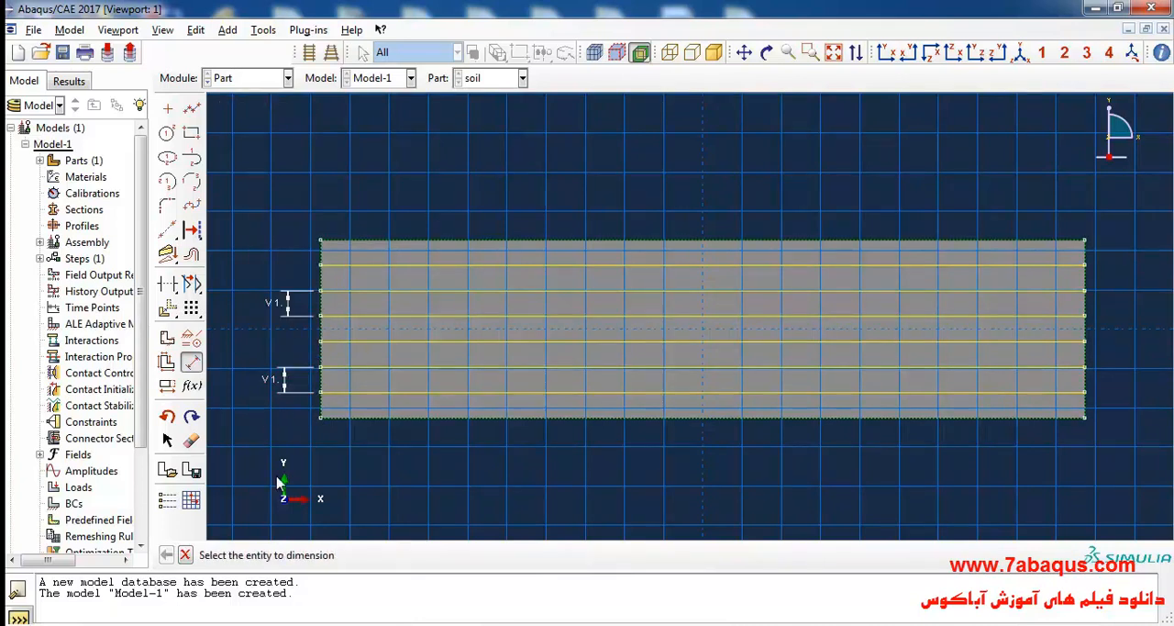
{"action": "left_click", "coordinate": [185, 554]}
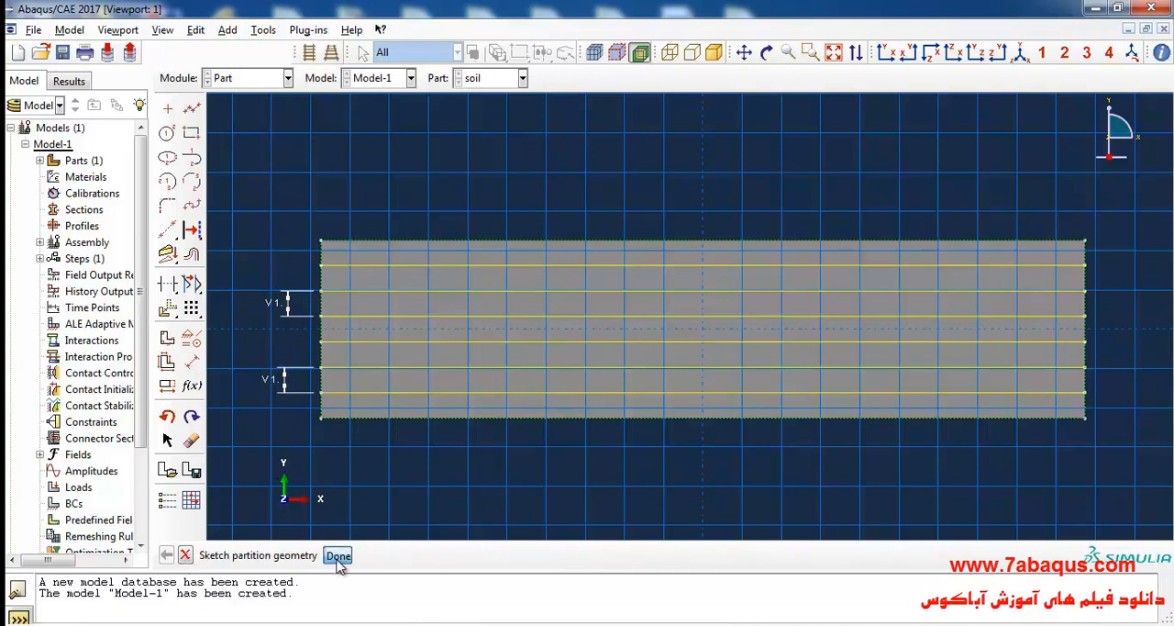
{"action": "left_click", "coordinate": [337, 556]}
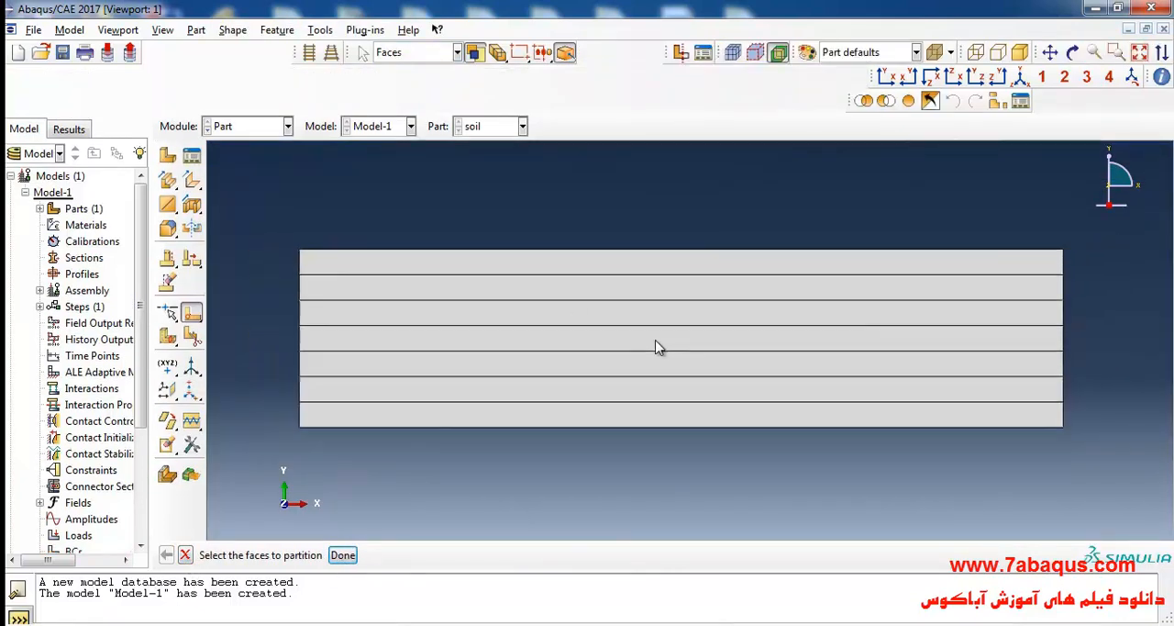
Highlight the uppermost layer of the soil part and the six layers beneath it to review the partitions, leaving nothing selected.
{"action": "scroll", "coordinate": [572, 213], "scroll_direction": "up", "scroll_amount": 1}
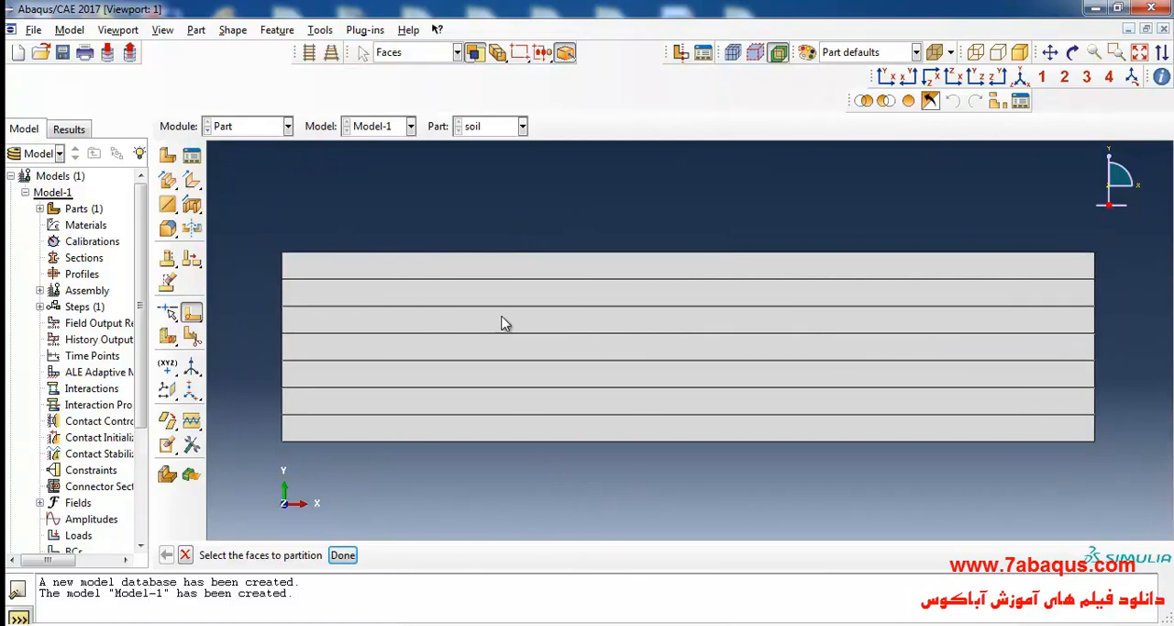
{"action": "left_click", "coordinate": [494, 277]}
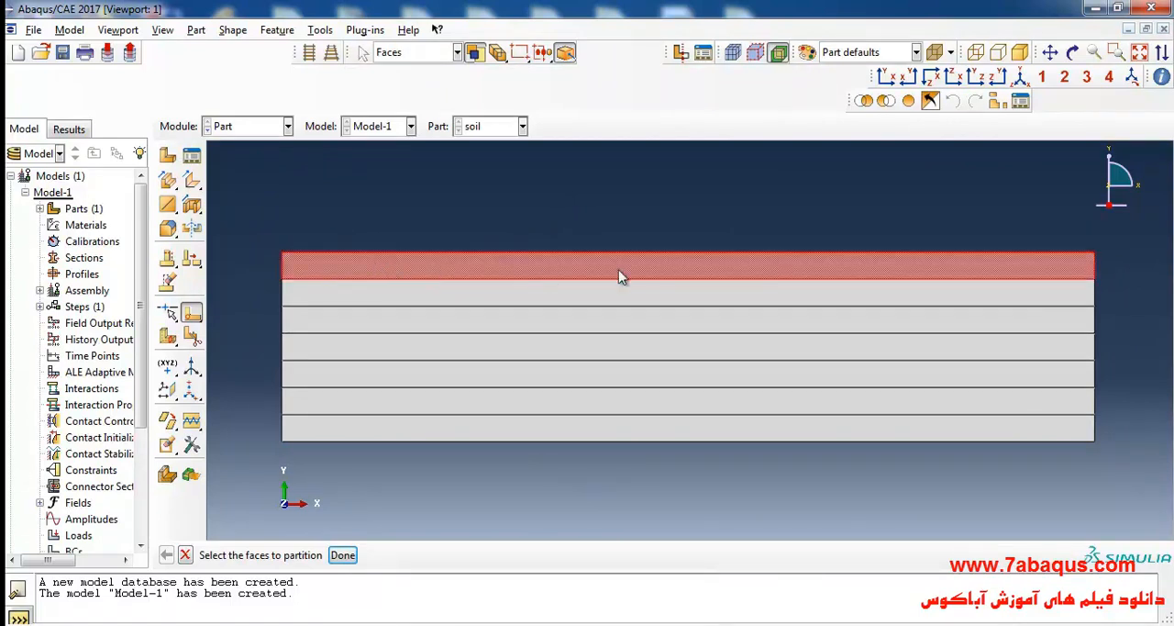
{"action": "left_click_drag", "start_coordinate": [254, 294], "coordinate": [1117, 475]}
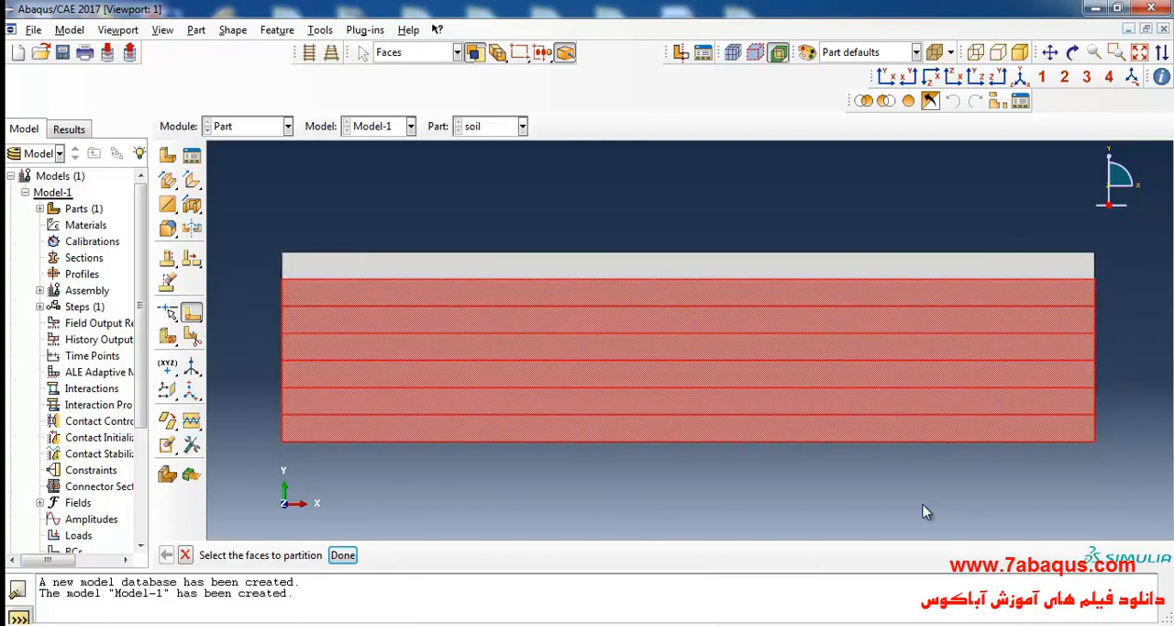
{"action": "left_click", "coordinate": [675, 500]}
Switch to the PDF in Adobe Acrobat Reader and check the sand and clay regions in Figure 4.28.
{"action": "left_click", "coordinate": [779, 624]}
{"action": "scroll", "coordinate": [541, 367], "scroll_direction": "up", "scroll_amount": 1}
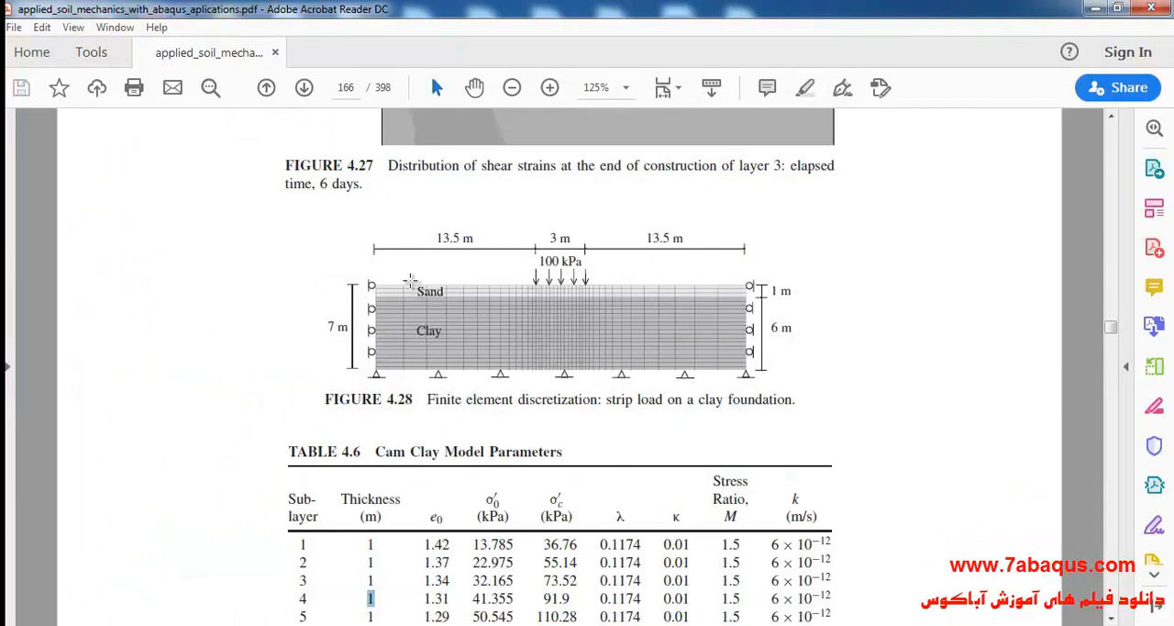
{"action": "double_click", "coordinate": [422, 288]}
{"action": "double_click", "coordinate": [428, 331]}
{"action": "left_click", "coordinate": [492, 420]}
Switch back to Abaqus/CAE and, in the Property module, create a material named Sand with a mass density of 1900.
{"action": "key", "text": "alt+Tab"}
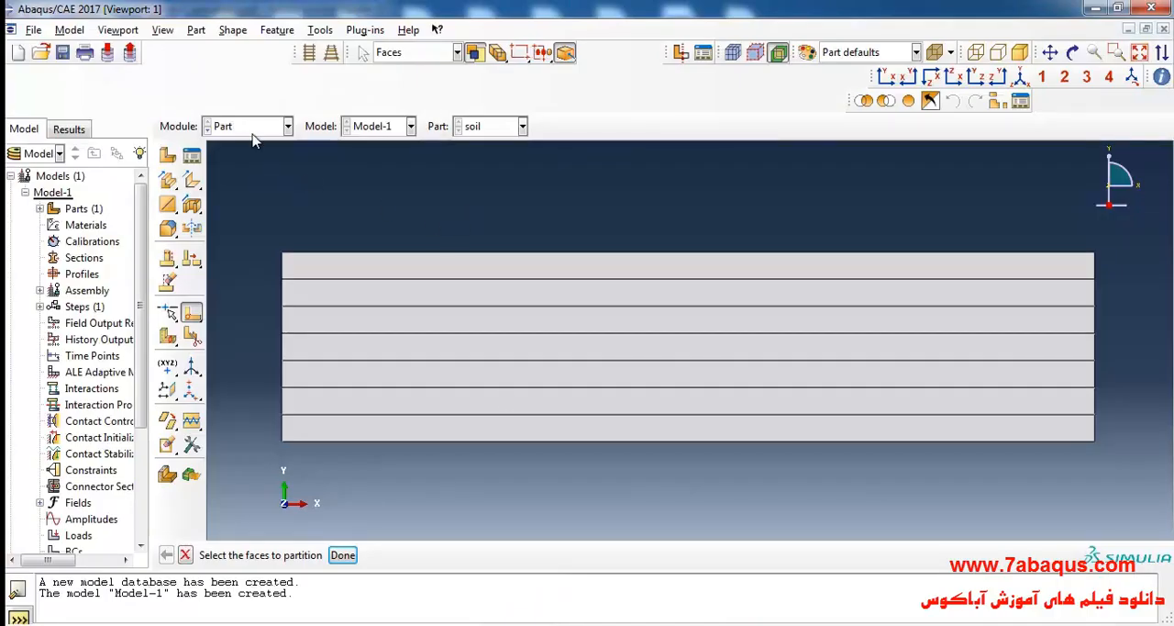
{"action": "left_click", "coordinate": [252, 128]}
{"action": "left_click", "coordinate": [246, 161]}
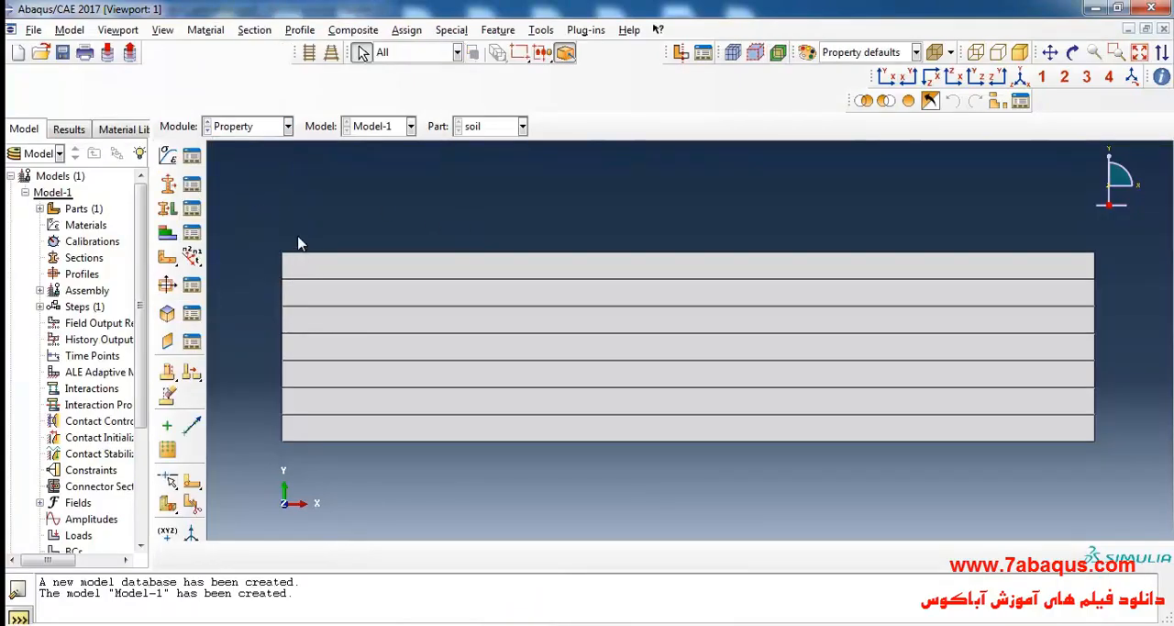
{"action": "left_click", "coordinate": [168, 155]}
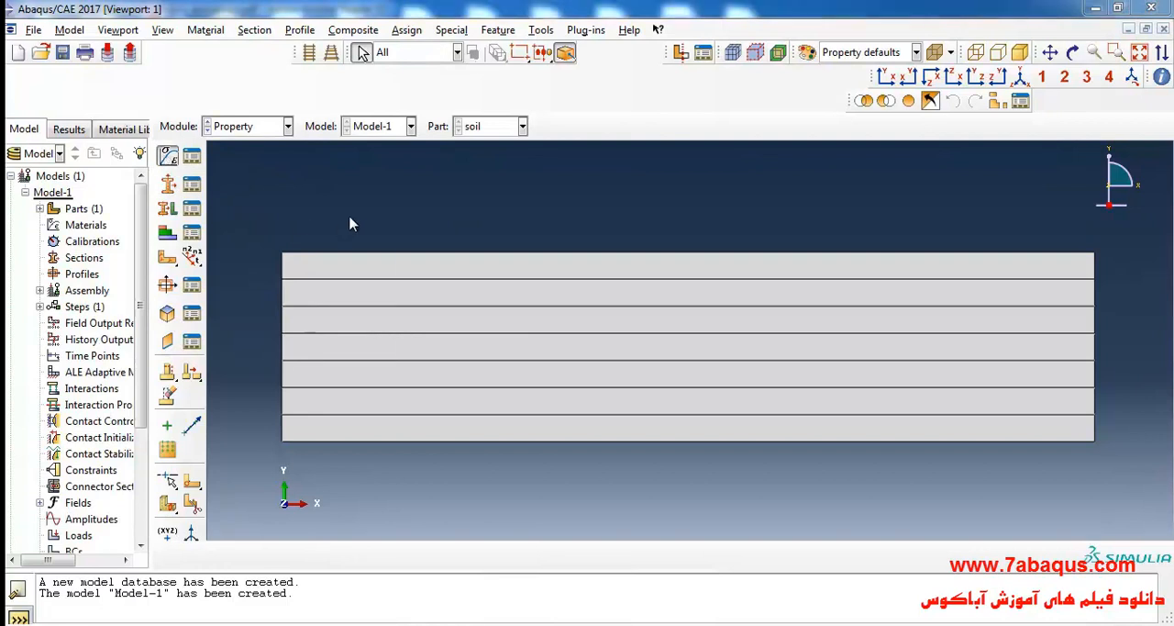
{"action": "type", "text": "Sand"}
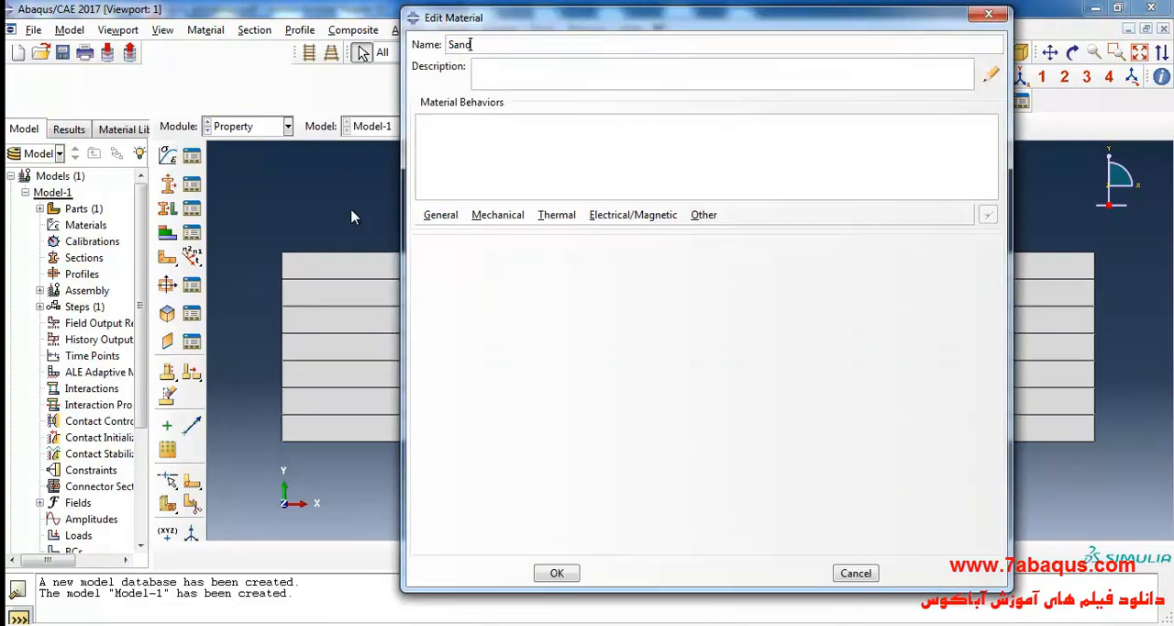
{"action": "left_click", "coordinate": [441, 217]}
{"action": "left_click", "coordinate": [454, 235]}
{"action": "left_click", "coordinate": [476, 382]}
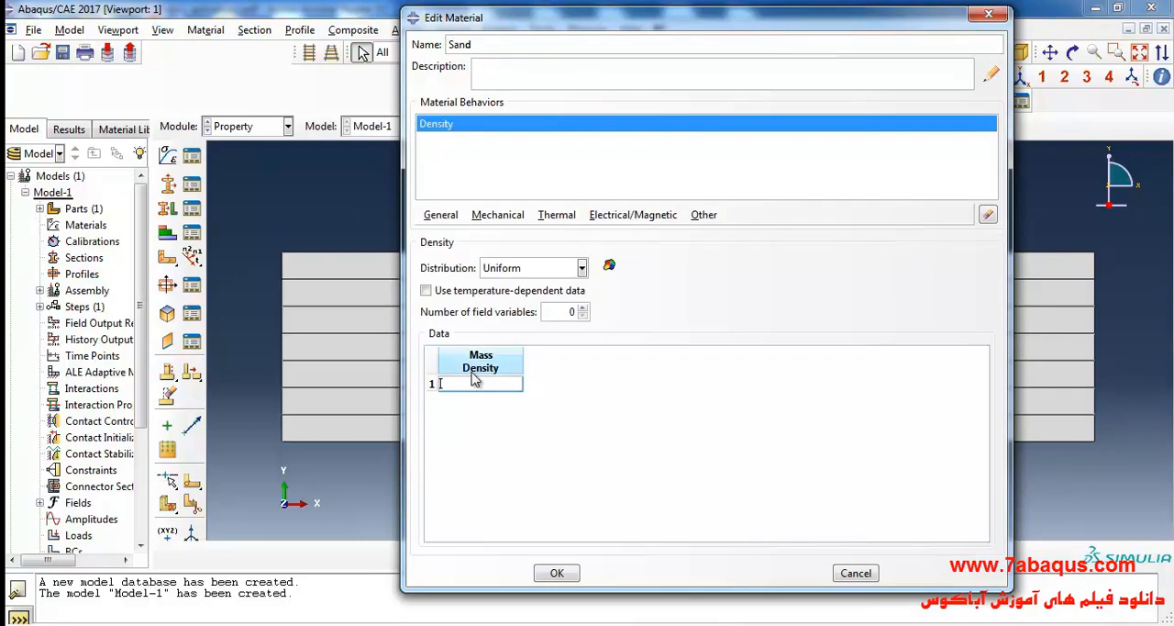
{"action": "type", "text": "1900"}
Add an isotropic Elastic behavior to the Sand material.
{"action": "left_click", "coordinate": [497, 216]}
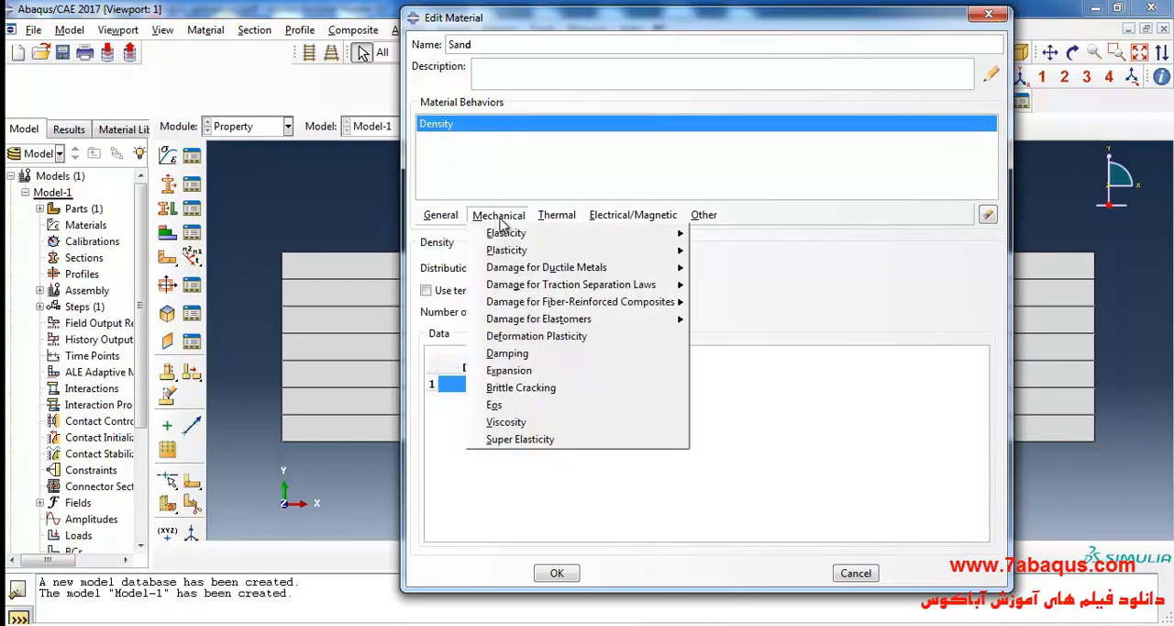
{"action": "mouse_move", "coordinate": [541, 233]}
{"action": "left_click", "coordinate": [714, 237]}
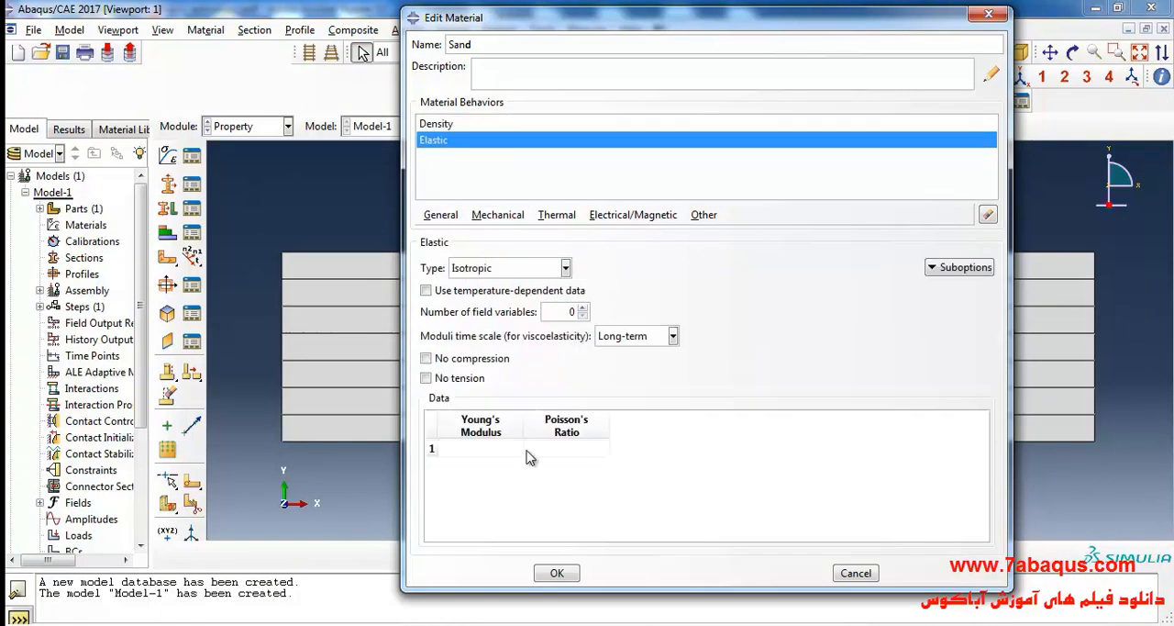
Look up the sand layer's elastic modulus in Example 4.8 of the PDF and set Sand's Young's modulus to 13780e3 in Abaqus/CAE.
{"action": "left_click", "coordinate": [716, 623]}
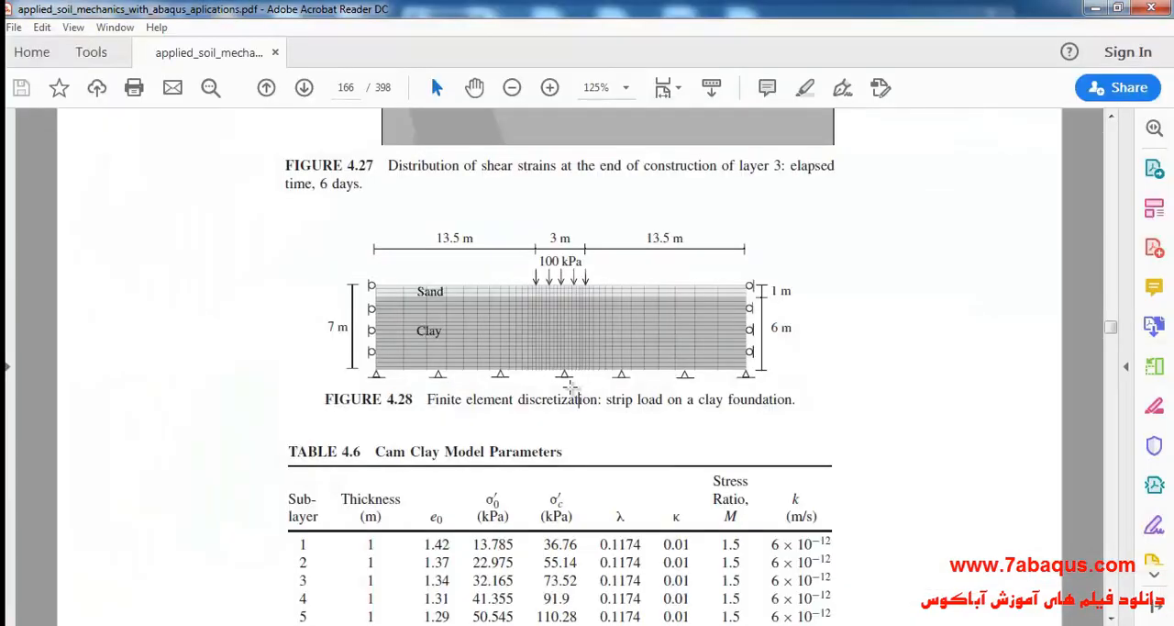
{"action": "scroll", "coordinate": [548, 370], "scroll_direction": "up", "scroll_amount": 20}
{"action": "scroll", "coordinate": [513, 361], "scroll_direction": "up", "scroll_amount": 6}
{"action": "left_click_drag", "start_coordinate": [288, 334], "coordinate": [354, 341]}
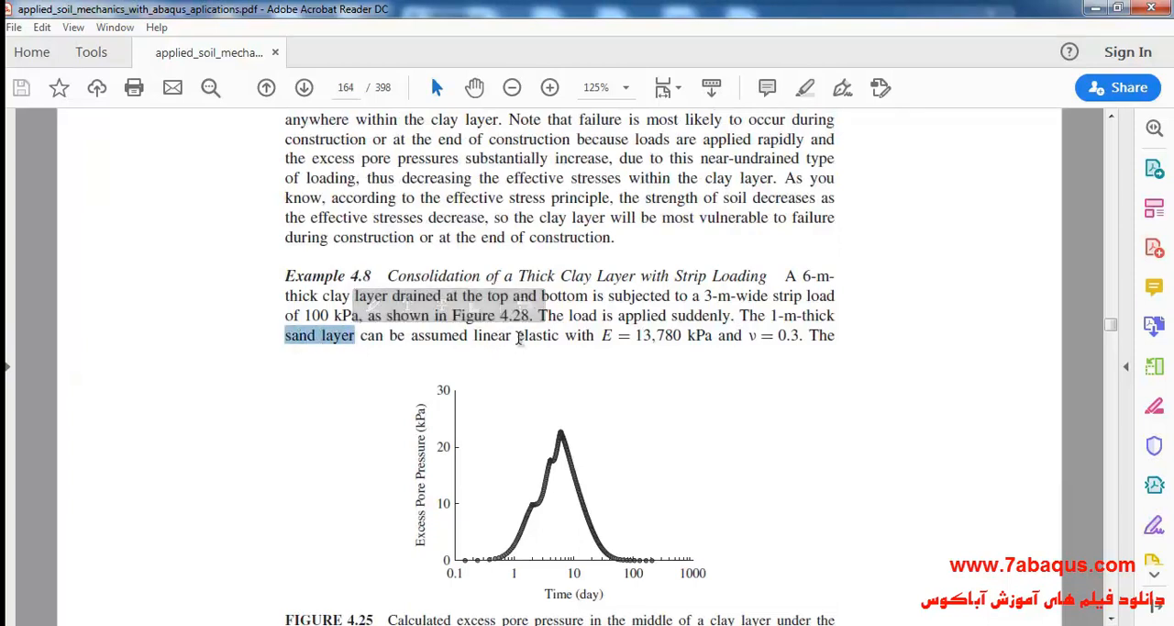
{"action": "left_click_drag", "start_coordinate": [600, 337], "coordinate": [692, 342]}
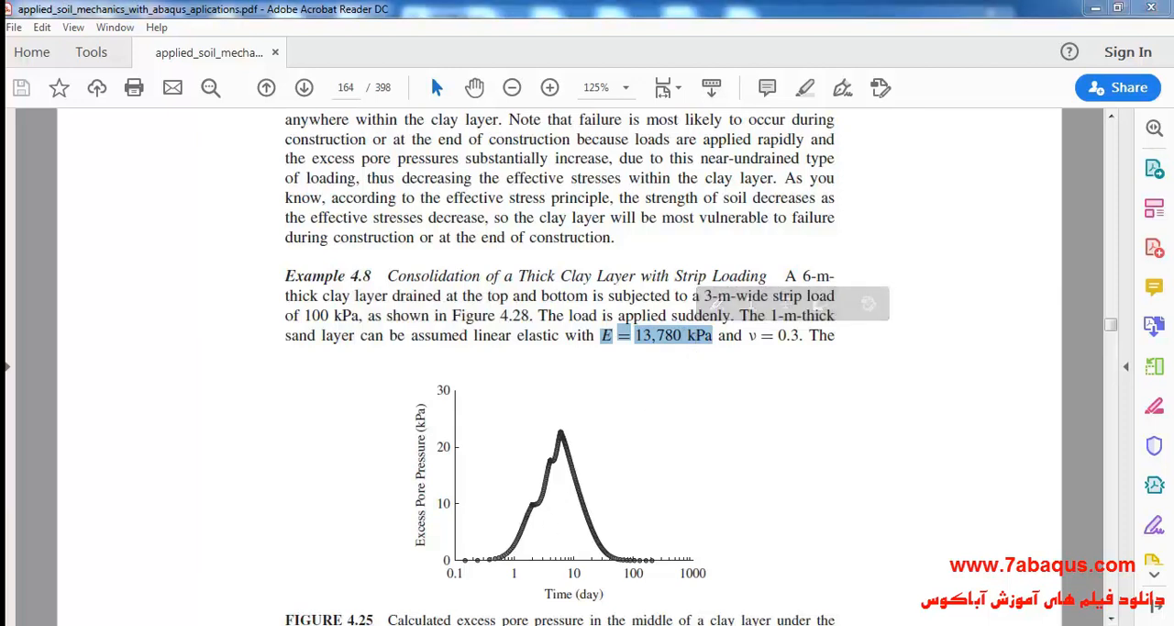
{"action": "key", "text": "alt+Tab"}
{"action": "left_click", "coordinate": [496, 447]}
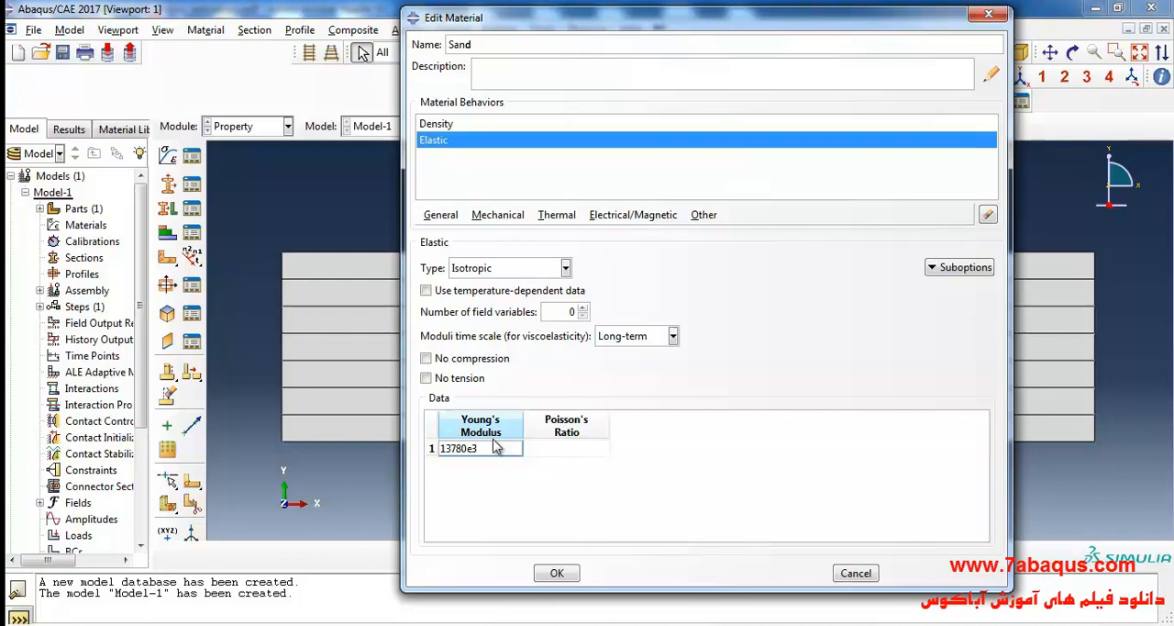
Switch to the PDF and look up the sand layer's Poisson's ratio in Example 4.8.
{"action": "key", "text": "alt+Tab"}
{"action": "left_click", "coordinate": [749, 338]}
{"action": "left_click_drag", "start_coordinate": [749, 338], "coordinate": [800, 336]}
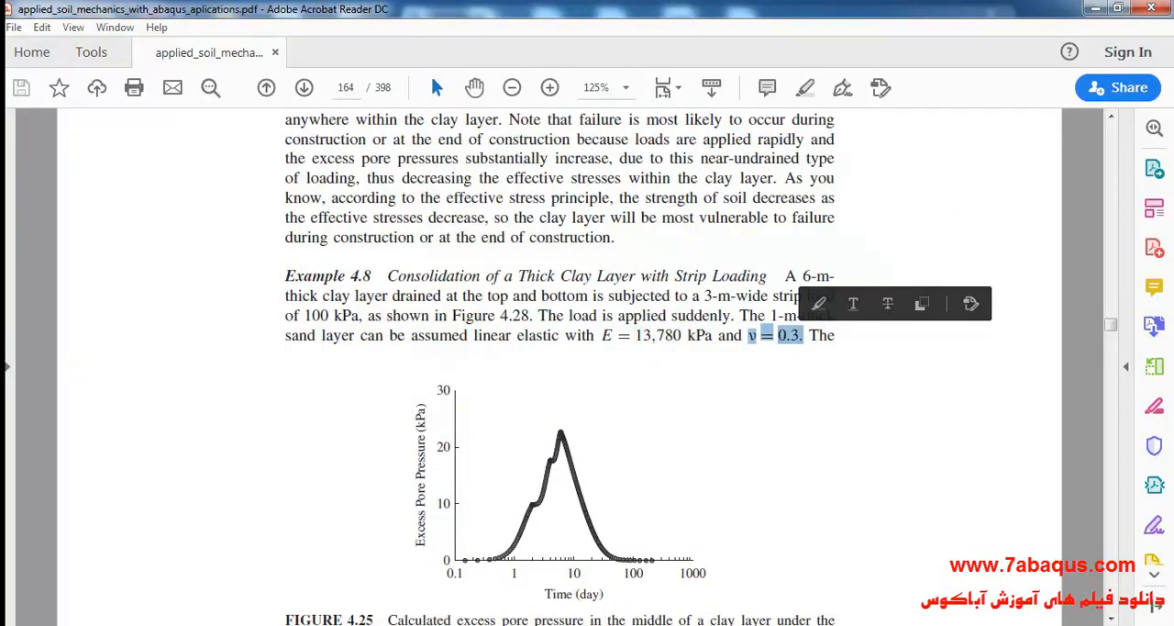
Switch to Abaqus/CAE, set the Sand material's Poisson's ratio to 0.3 and add a Permeability behavior.
{"action": "key", "text": "alt+Tab"}
{"action": "left_click", "coordinate": [574, 445]}
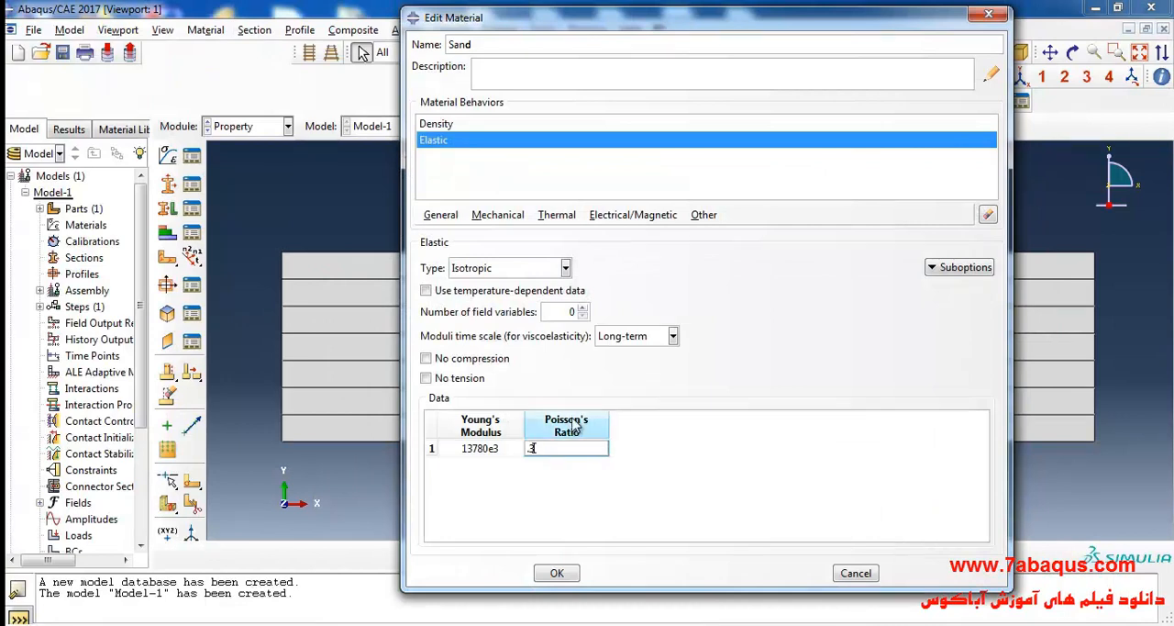
{"action": "left_click", "coordinate": [704, 217]}
{"action": "mouse_move", "coordinate": [726, 270]}
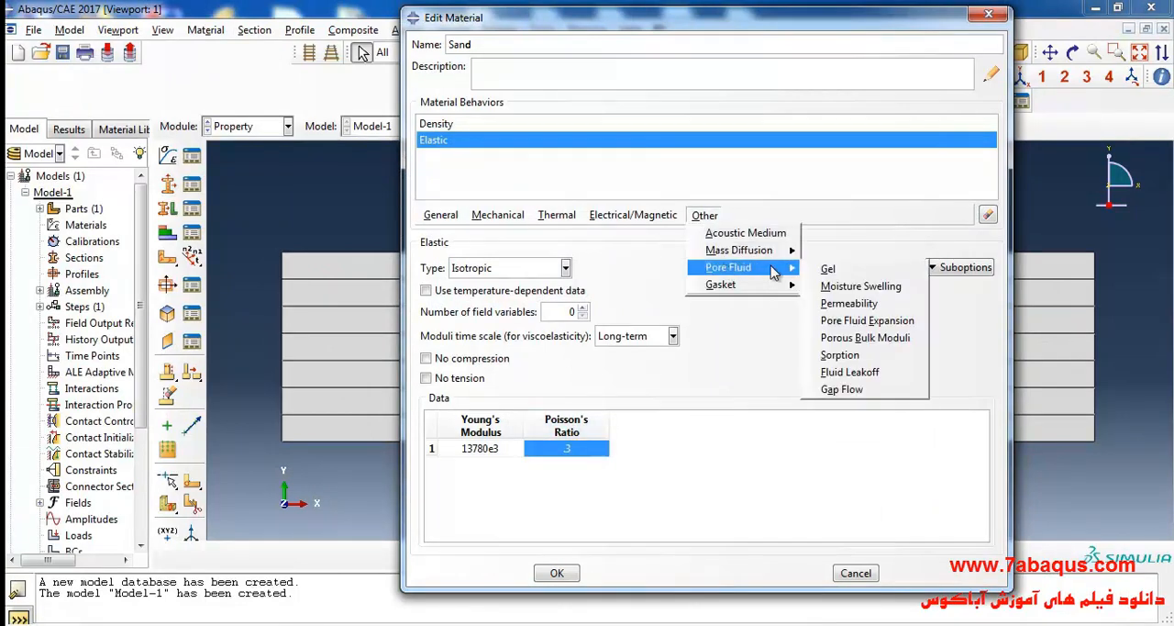
{"action": "left_click", "coordinate": [848, 300]}
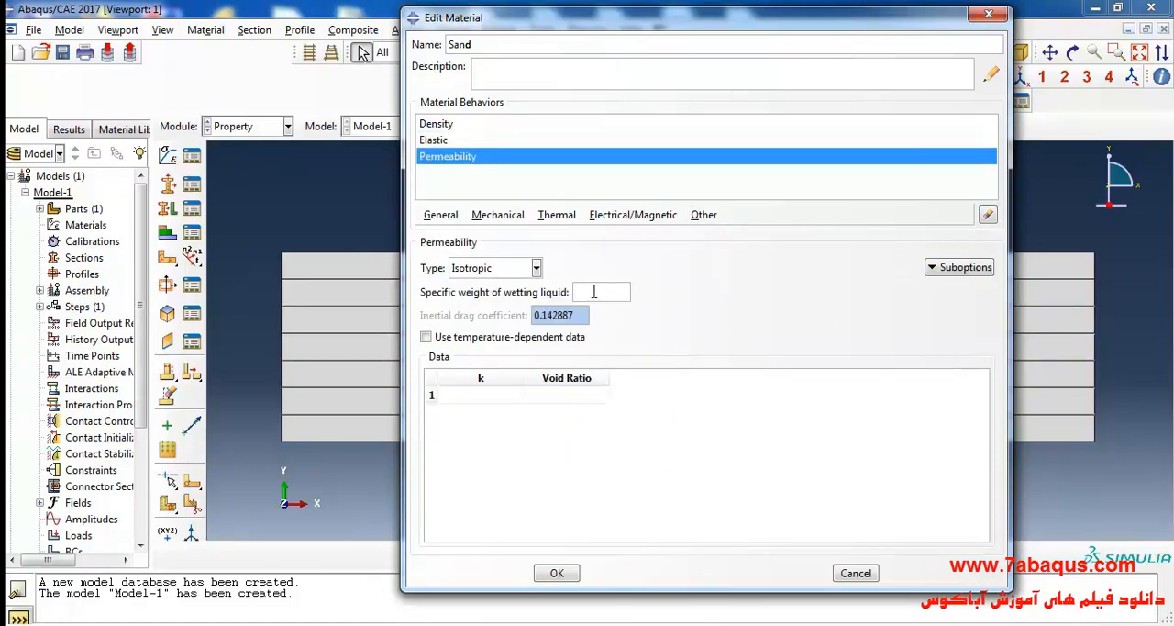
Set Sand's specific weight of wetting liquid to 9810, permeability k to 6 and void ratio to 0.8, and finish the material.
{"action": "left_click", "coordinate": [594, 292]}
{"action": "type", "text": "9810"}
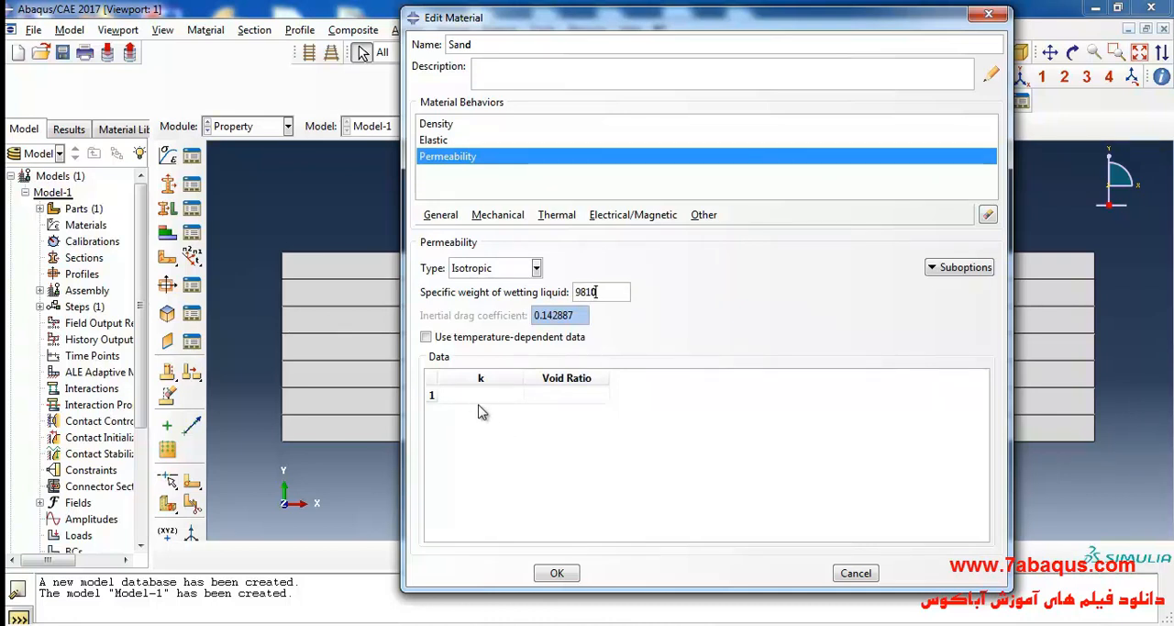
{"action": "left_click", "coordinate": [477, 396]}
{"action": "key", "text": "alt+Tab"}
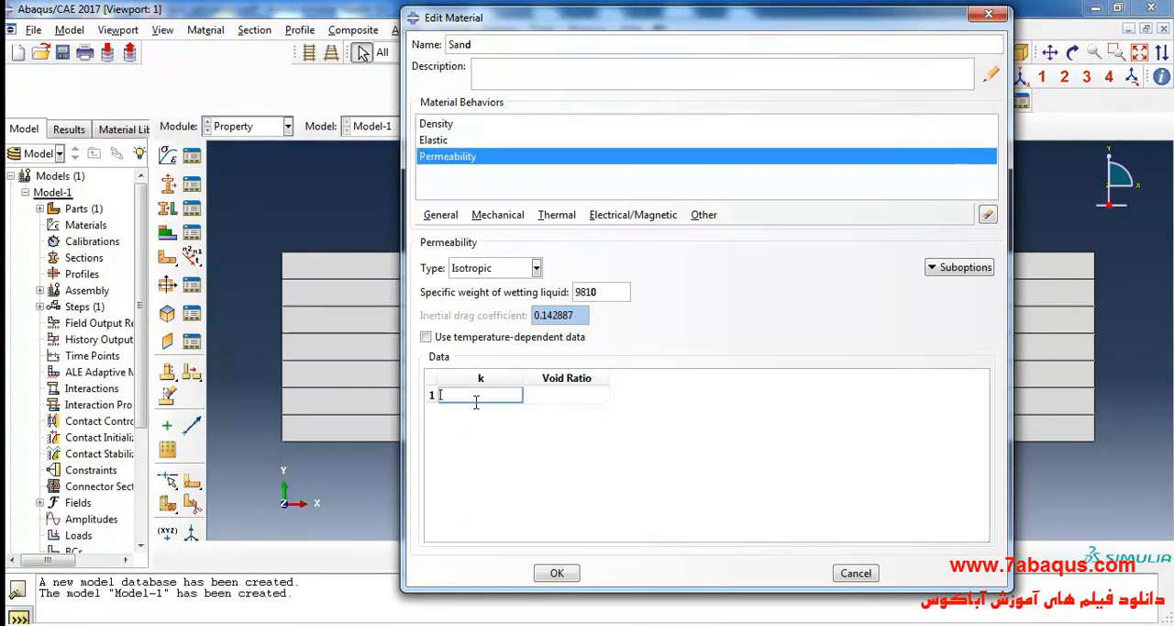
{"action": "left_click", "coordinate": [552, 396]}
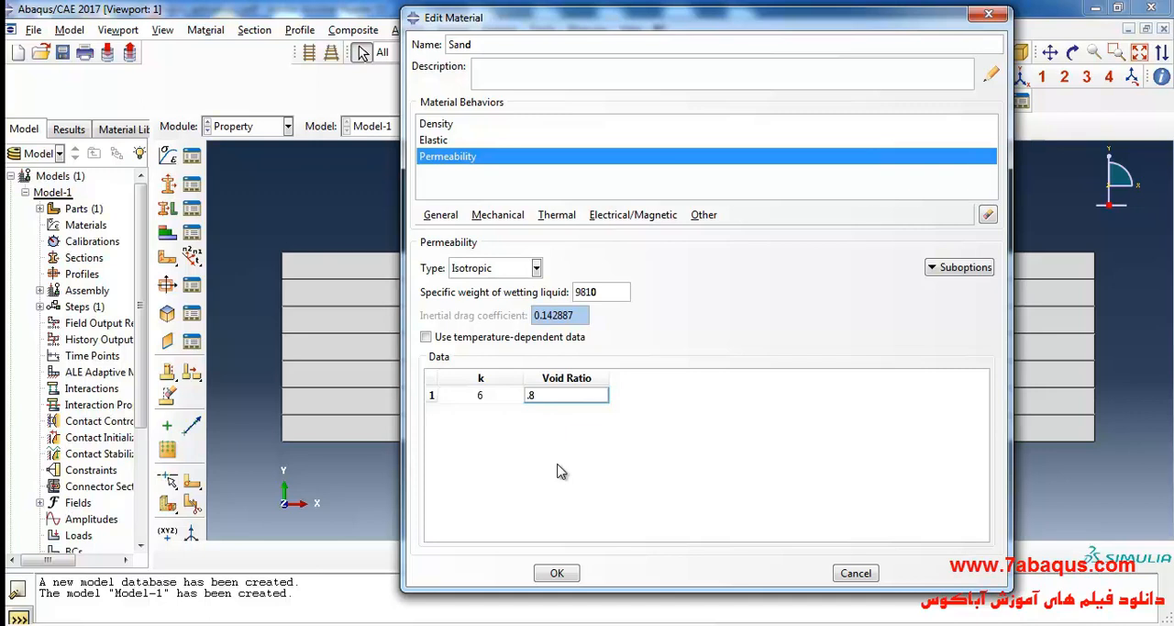
{"action": "left_click", "coordinate": [555, 572]}
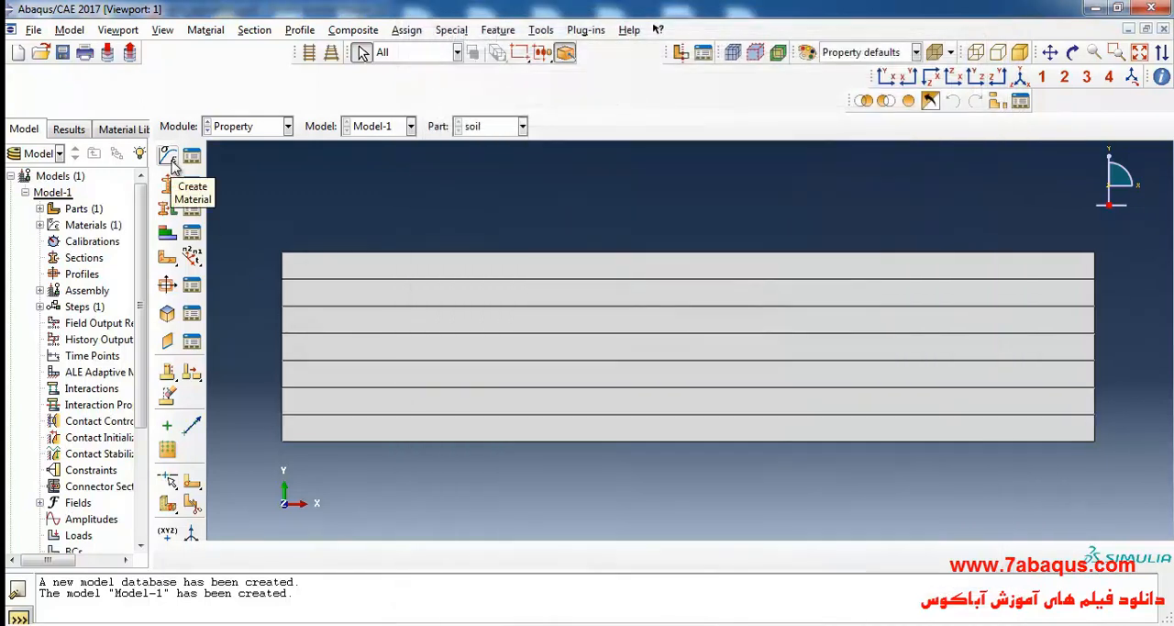
Create a material named Clay Layer-1 with a uniform mass density of 1900.
{"action": "left_click", "coordinate": [168, 156]}
{"action": "type", "text": "Clay Layer-1"}
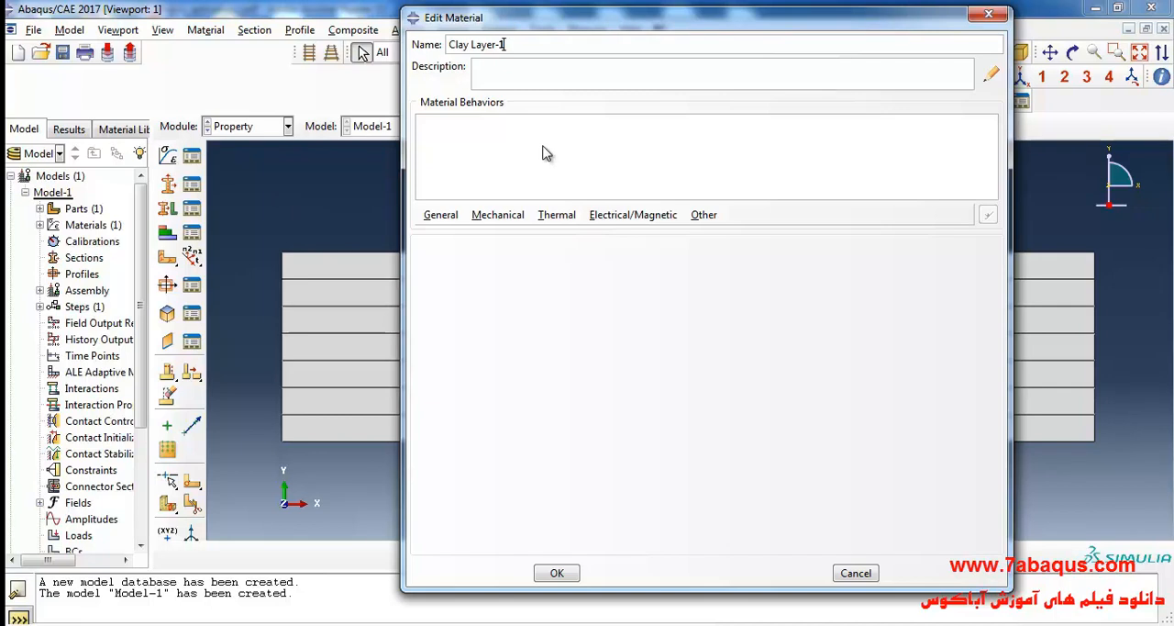
{"action": "left_click", "coordinate": [441, 220]}
{"action": "left_click", "coordinate": [454, 234]}
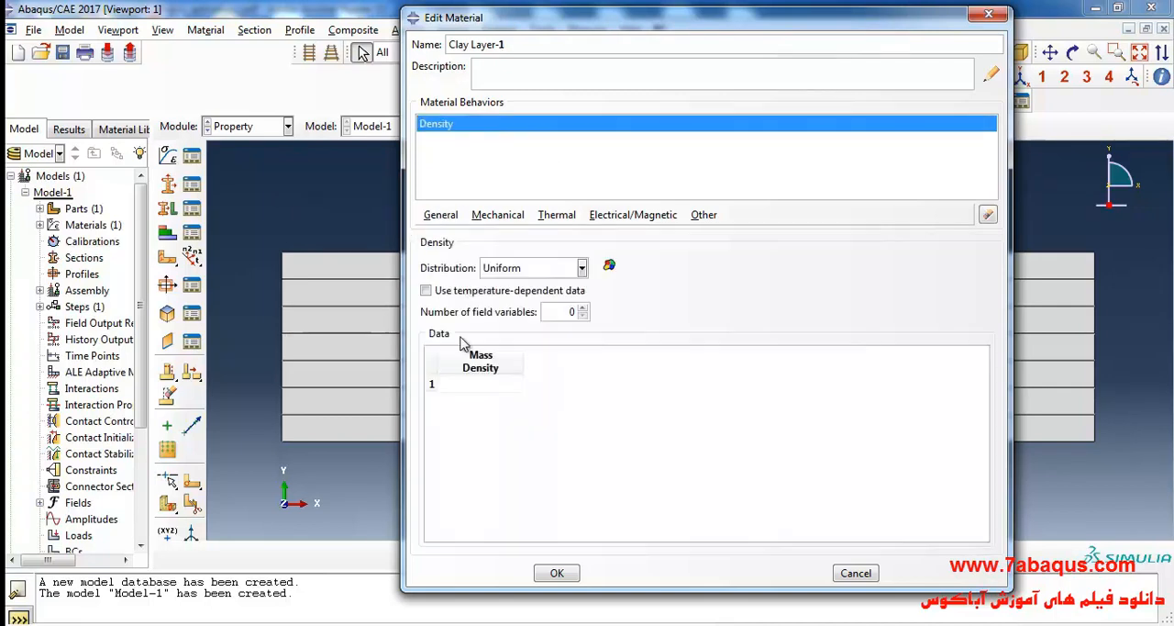
{"action": "left_click", "coordinate": [475, 383]}
{"action": "type", "text": "1900"}
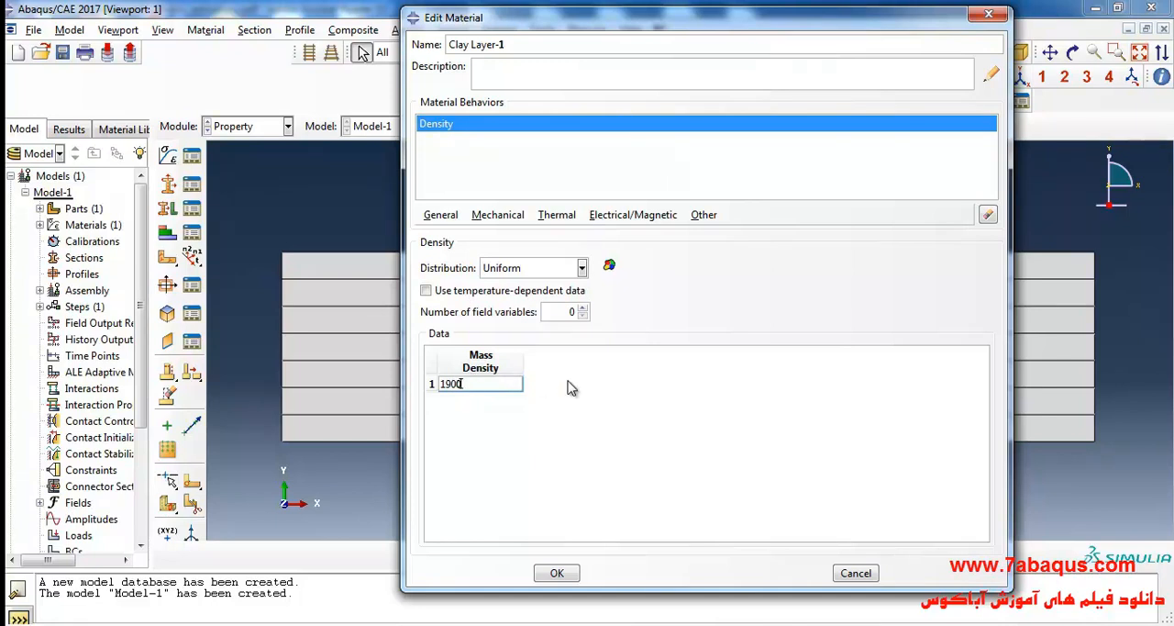
Add a Porous Elastic behavior to the Clay Layer-1 material.
{"action": "left_click", "coordinate": [499, 217]}
{"action": "mouse_move", "coordinate": [660, 233]}
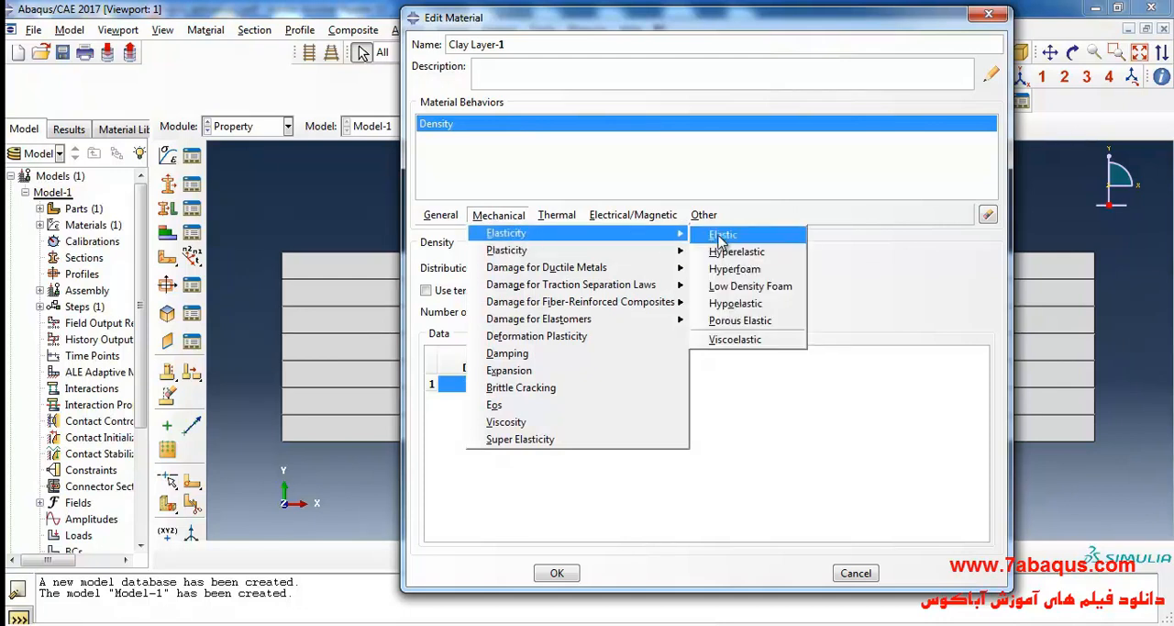
{"action": "left_click", "coordinate": [766, 321]}
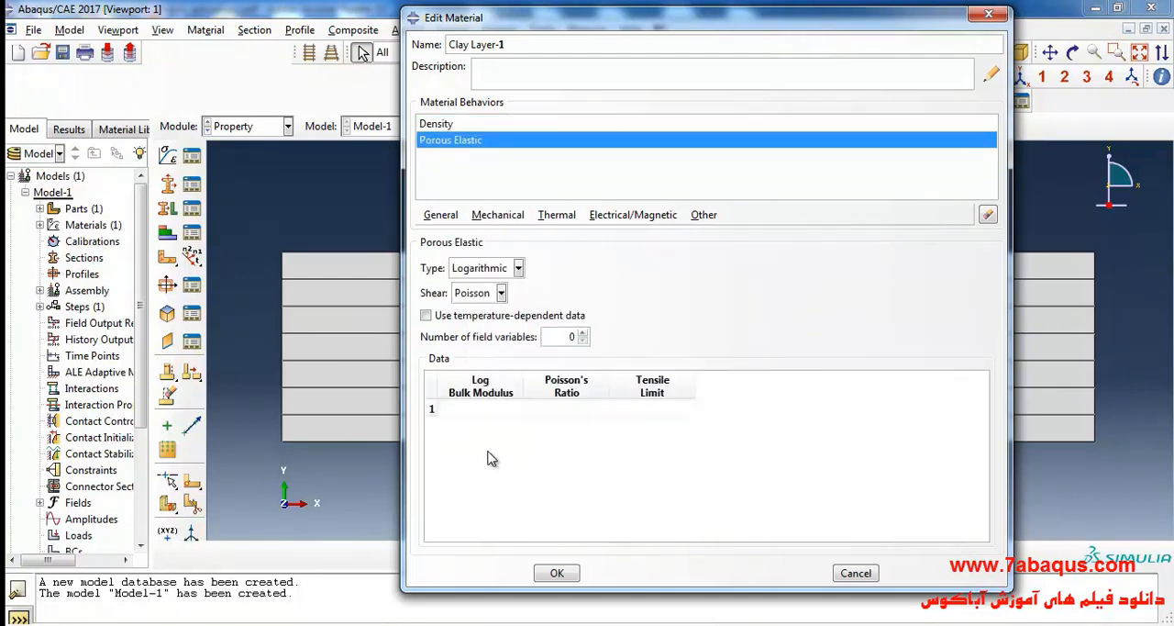
Switch to the PDF and find the Cam clay model parameters for the sublayers in Table 4.6.
{"action": "left_click", "coordinate": [762, 623]}
{"action": "left_click", "coordinate": [511, 329]}
{"action": "scroll", "coordinate": [486, 358], "scroll_direction": "down", "scroll_amount": 15}
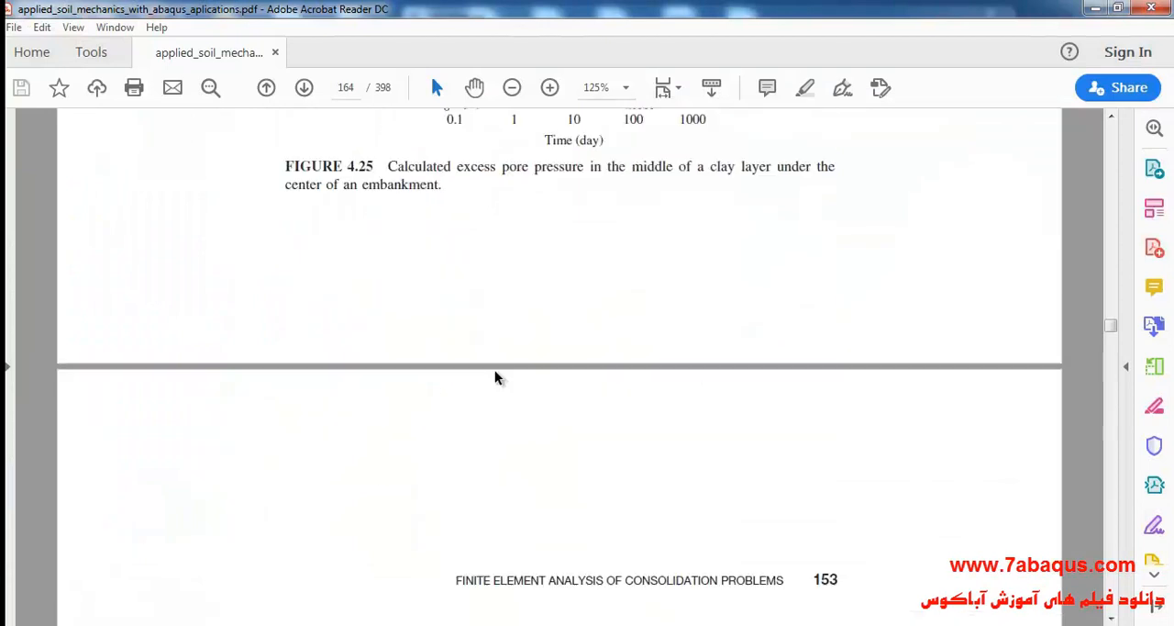
{"action": "scroll", "coordinate": [461, 386], "scroll_direction": "down", "scroll_amount": 12}
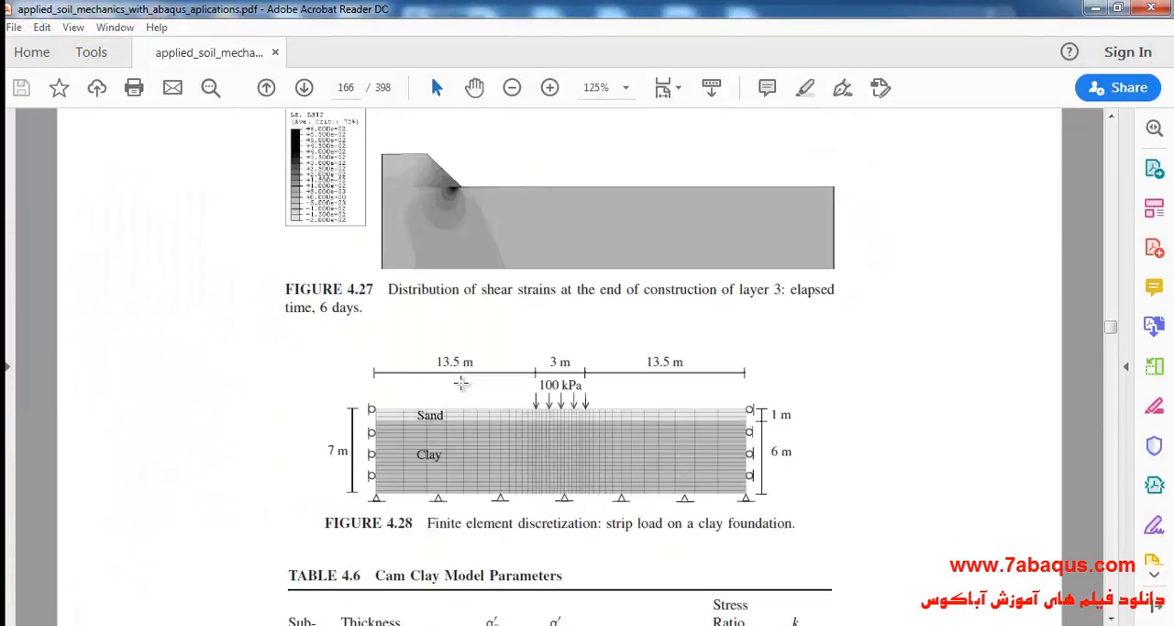
{"action": "left_click_drag", "start_coordinate": [301, 380], "coordinate": [642, 447]}
{"action": "left_click", "coordinate": [640, 447]}
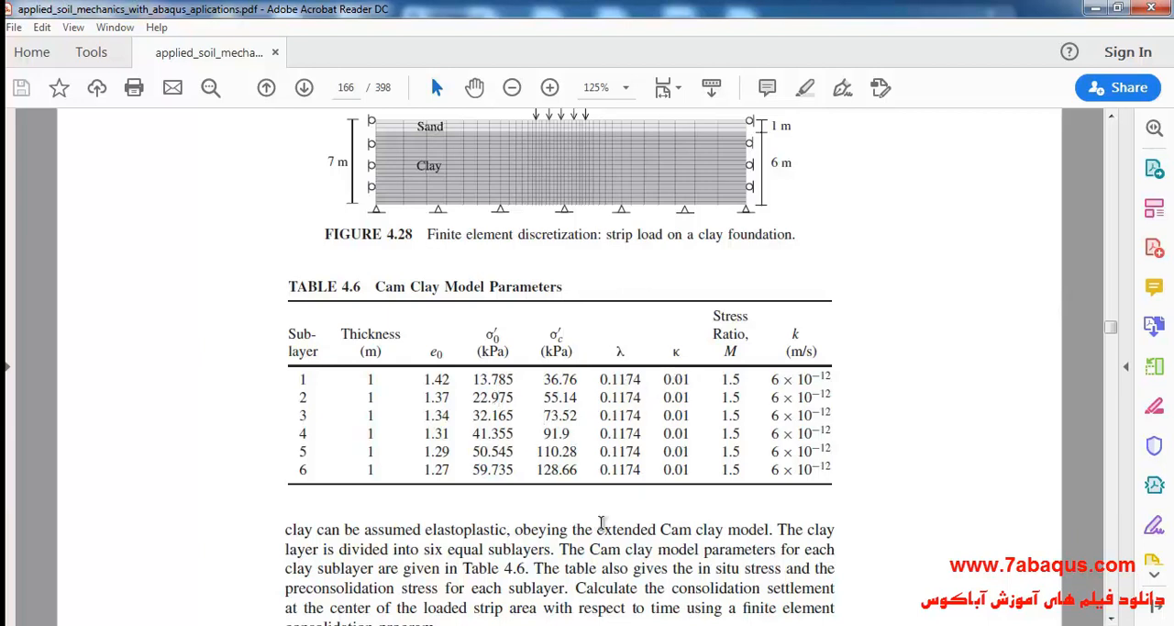
Using κ from the PDF's Table 4.6, set Clay Layer-1's log bulk modulus to 0.01, Poisson's ratio to 0.28 and tensile limit to 0 in Abaqus/CAE.
{"action": "left_click", "coordinate": [550, 625]}
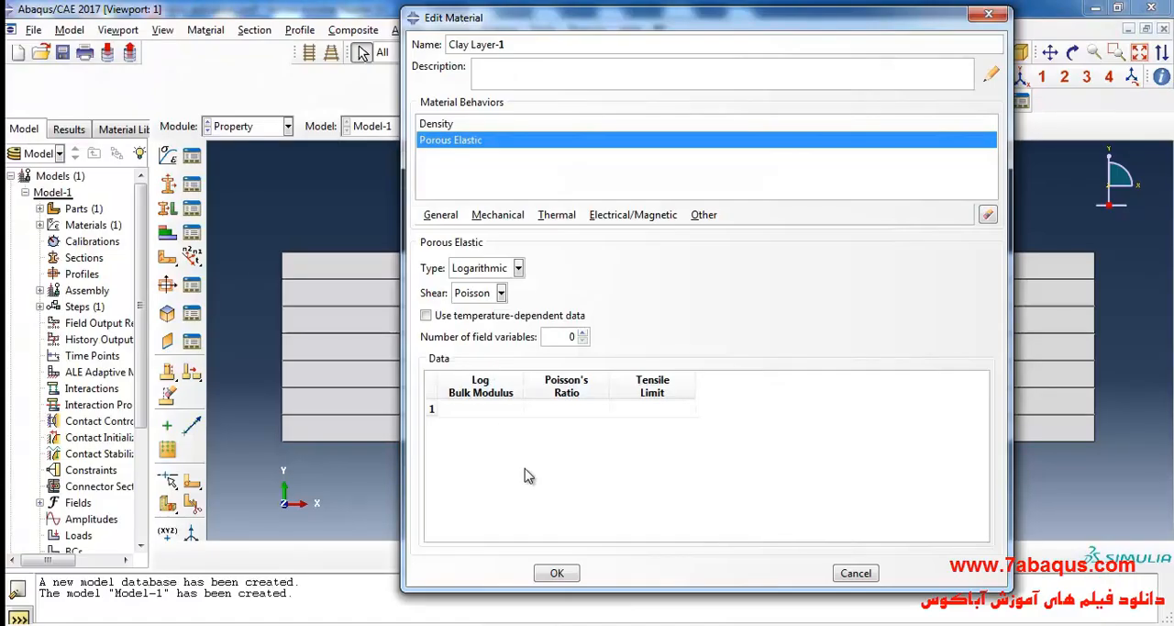
{"action": "left_click", "coordinate": [477, 409]}
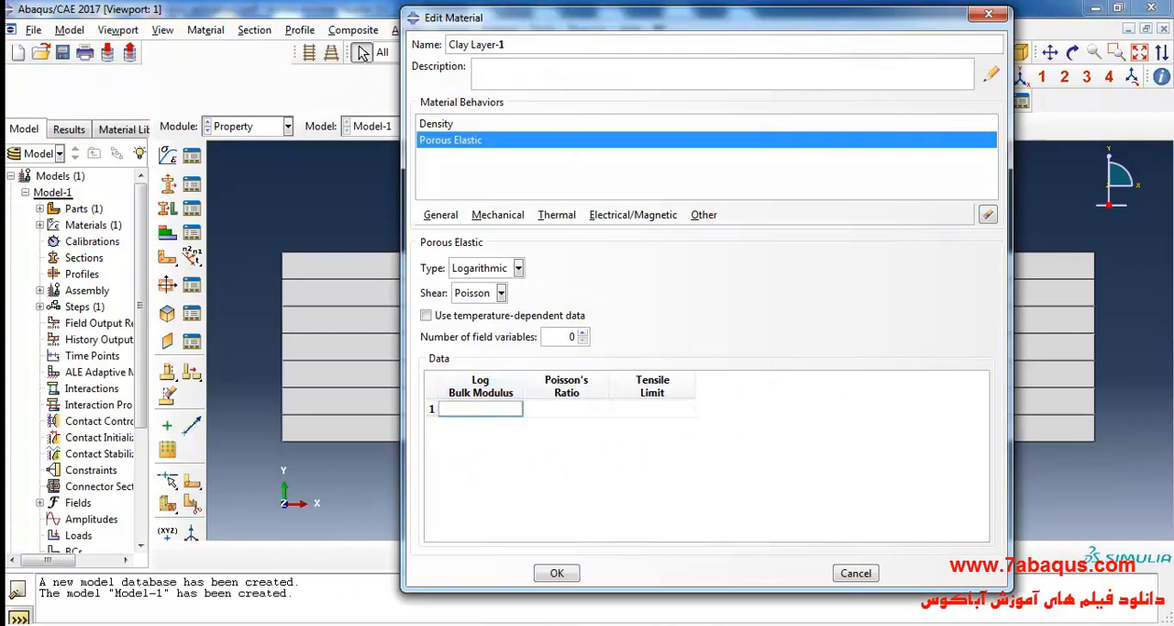
{"action": "left_click", "coordinate": [551, 625]}
{"action": "mouse_move", "coordinate": [673, 354]}
{"action": "left_mouse_down"}
{"action": "mouse_move", "coordinate": [684, 354]}
{"action": "mouse_move", "coordinate": [684, 393]}
{"action": "left_mouse_up"}
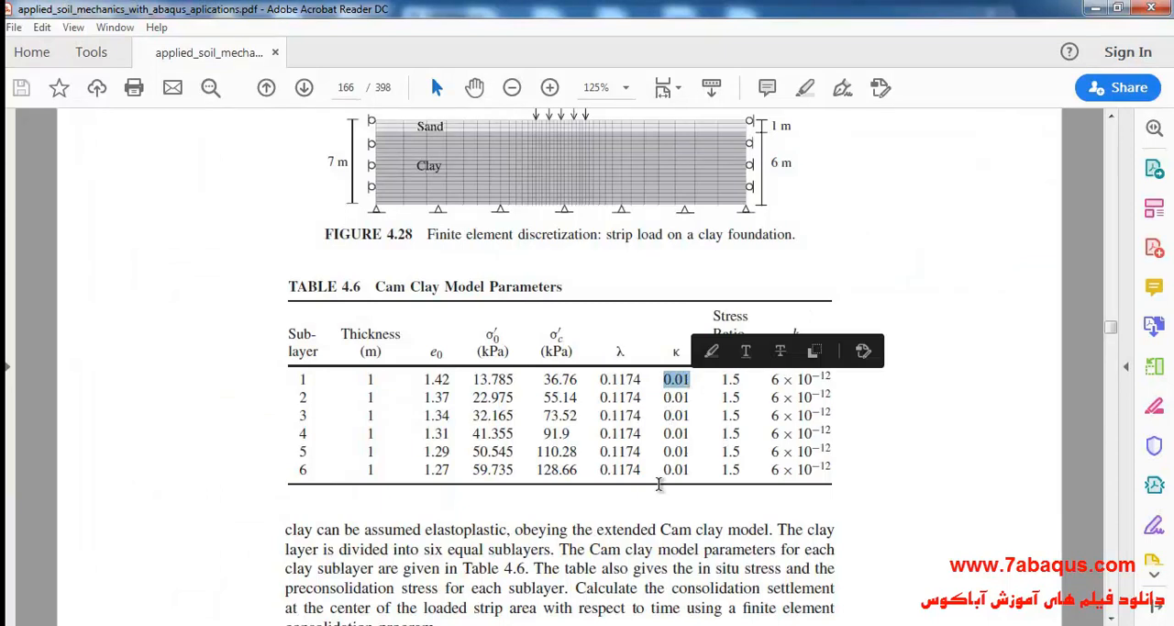
{"action": "left_click", "coordinate": [551, 624]}
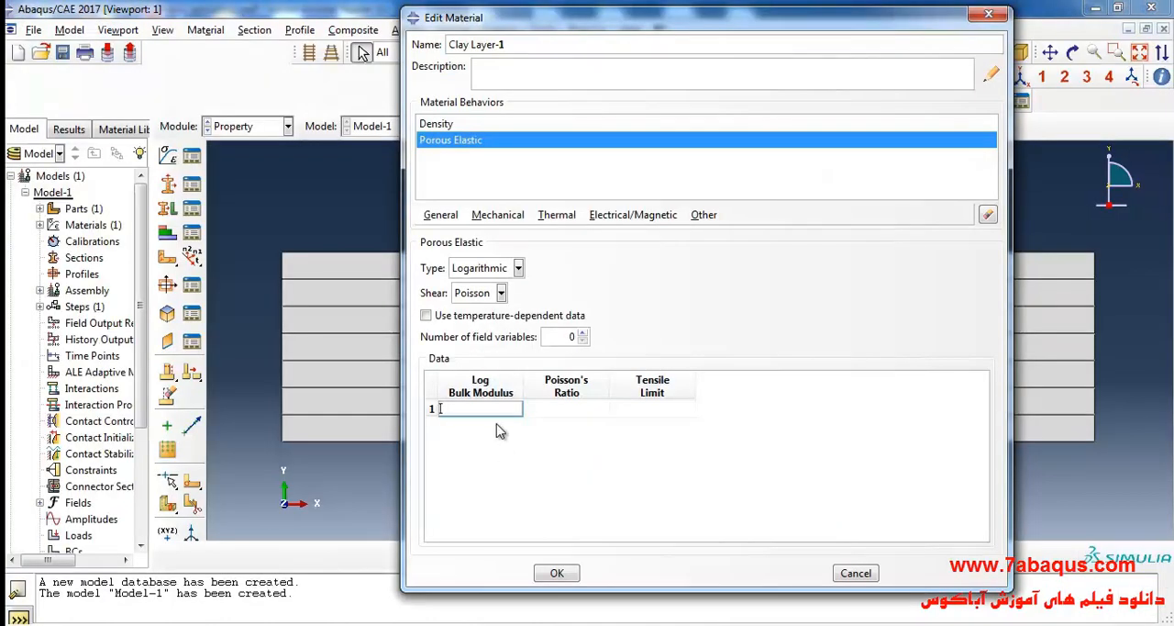
{"action": "left_click", "coordinate": [570, 409]}
{"action": "type", "text": ".28"}
{"action": "left_click", "coordinate": [646, 408]}
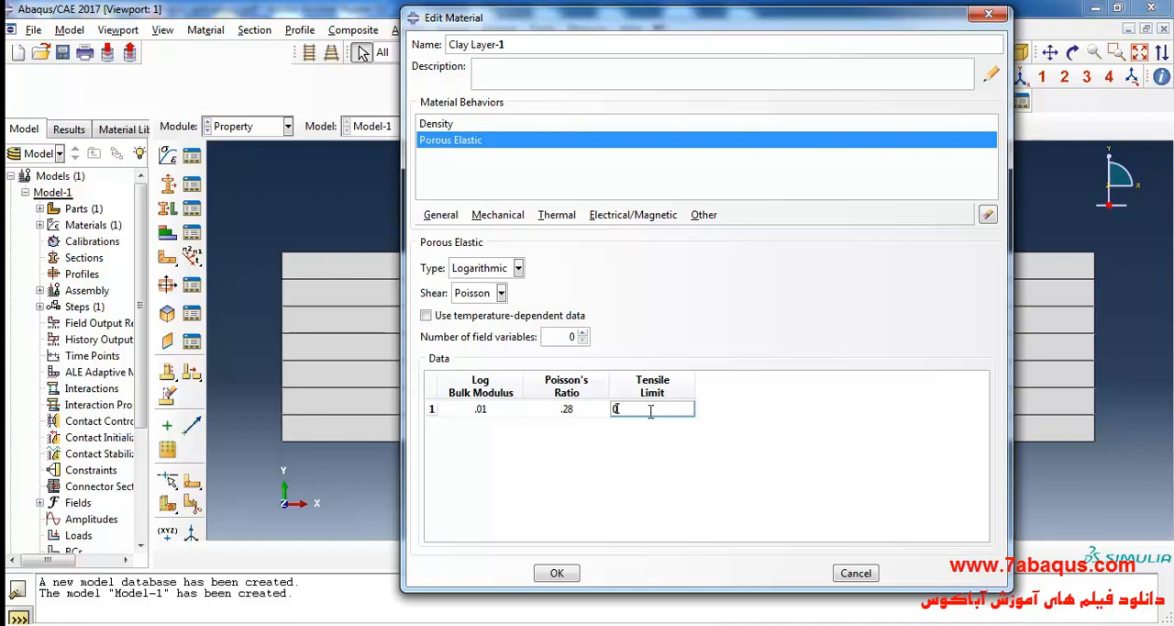
Add a Clay Plasticity behavior to the Clay Layer-1 material.
{"action": "left_click", "coordinate": [501, 223]}
{"action": "mouse_move", "coordinate": [529, 251]}
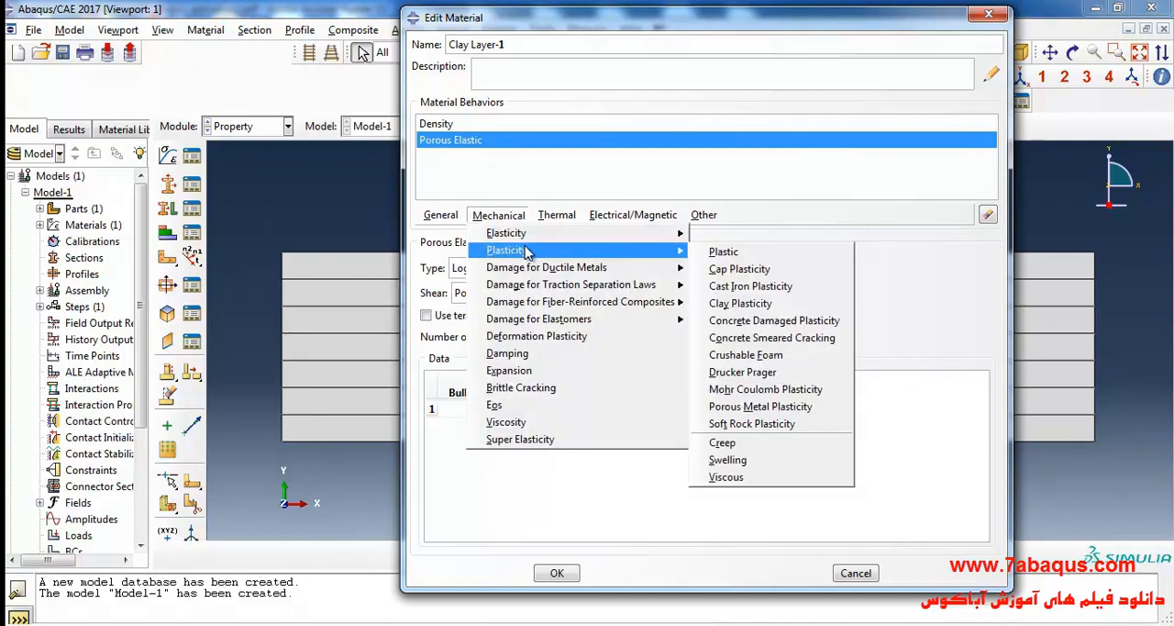
{"action": "left_click", "coordinate": [750, 305]}
Look up sublayer 1's λ in Table 4.6 of the PDF and set the log plastic bulk modulus to 0.1174 in Abaqus/CAE.
{"action": "left_click", "coordinate": [494, 414]}
{"action": "left_click", "coordinate": [737, 625]}
{"action": "left_click", "coordinate": [690, 415]}
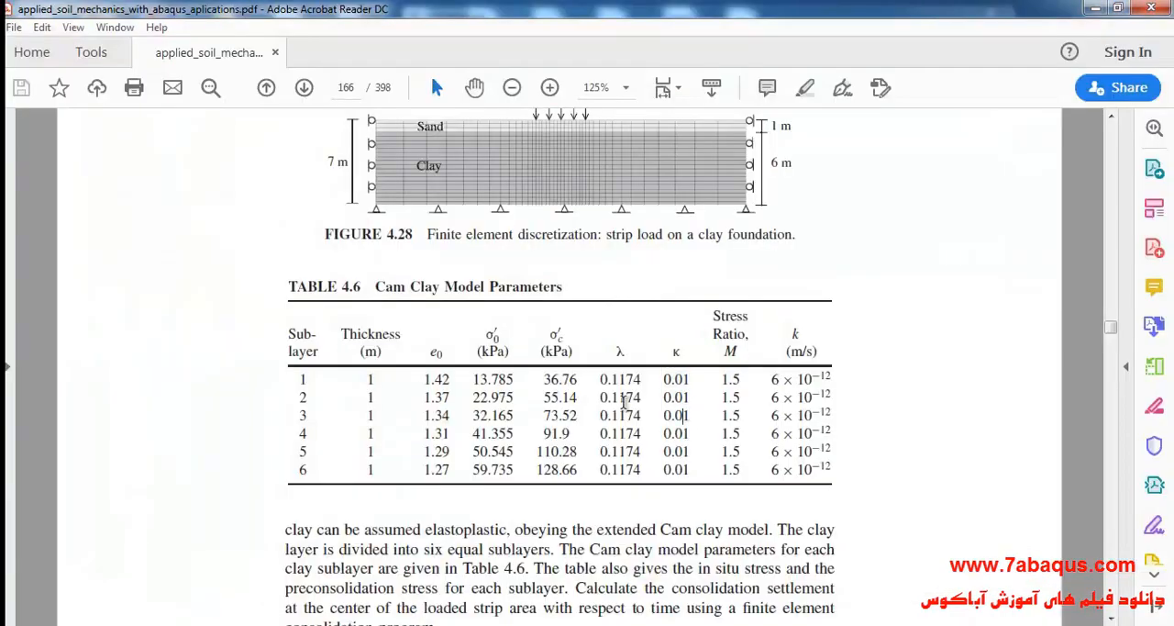
{"action": "double_click", "coordinate": [618, 382]}
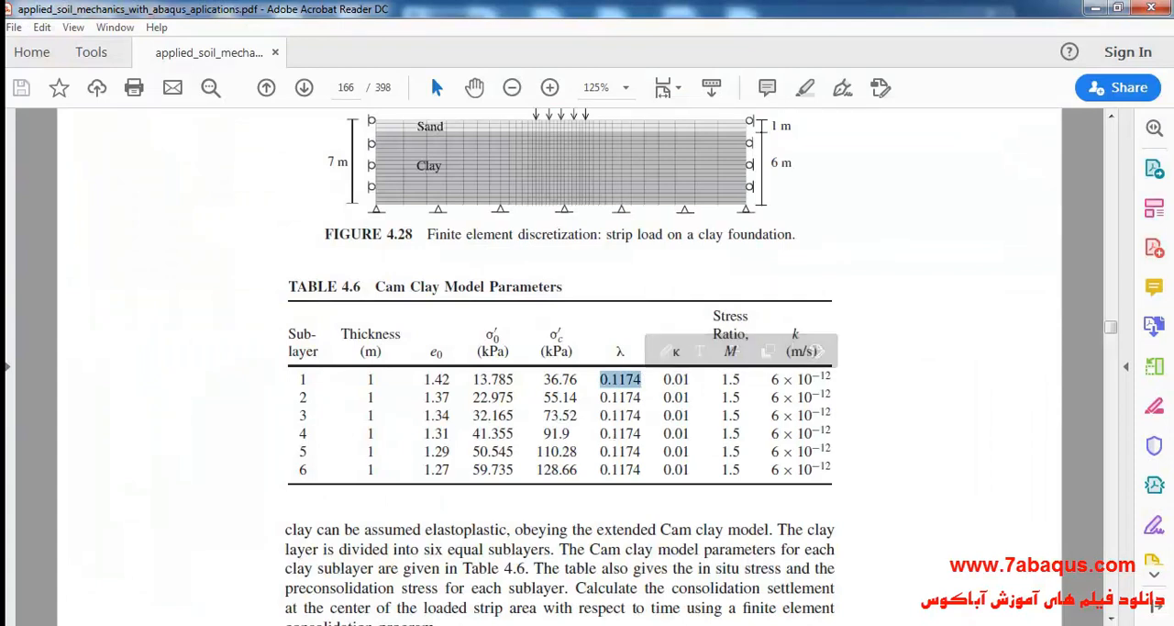
{"action": "left_click", "coordinate": [572, 623]}
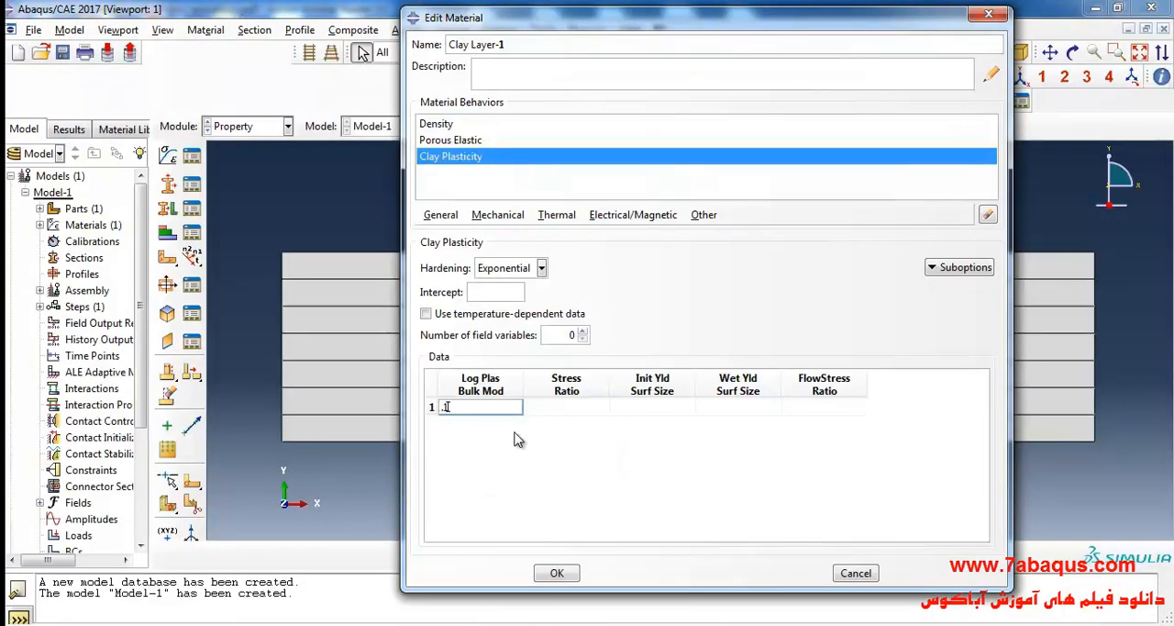
Look up sublayer 1's stress ratio M in the PDF and set the clay plasticity stress ratio to 1.5 in Abaqus/CAE.
{"action": "left_click", "coordinate": [565, 409]}
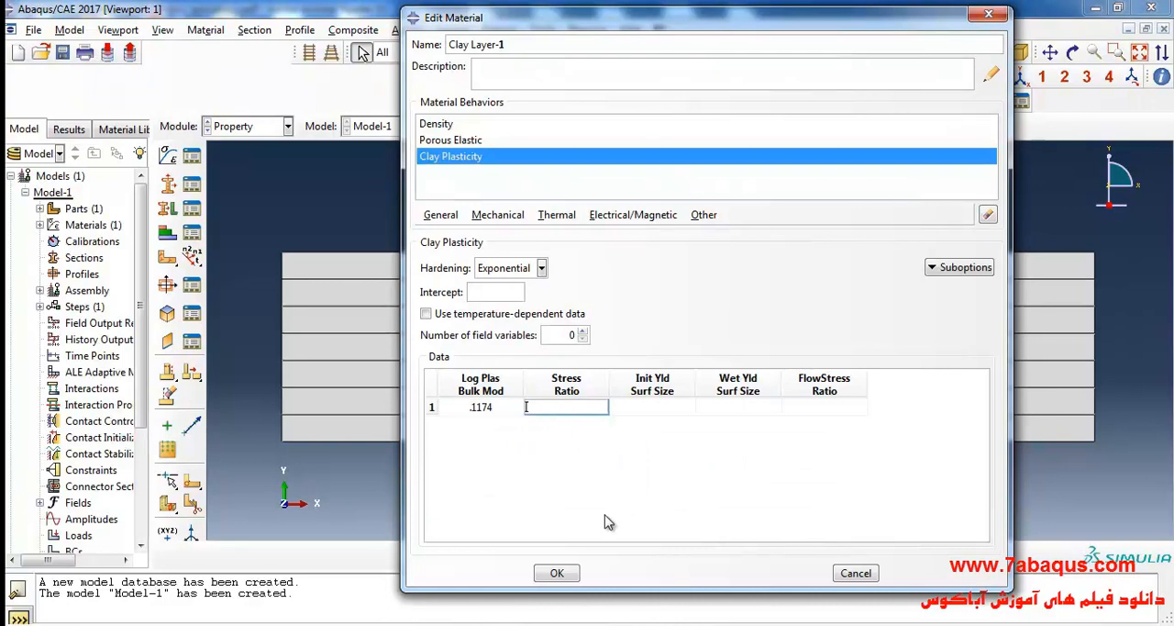
{"action": "key", "text": "alt+Tab"}
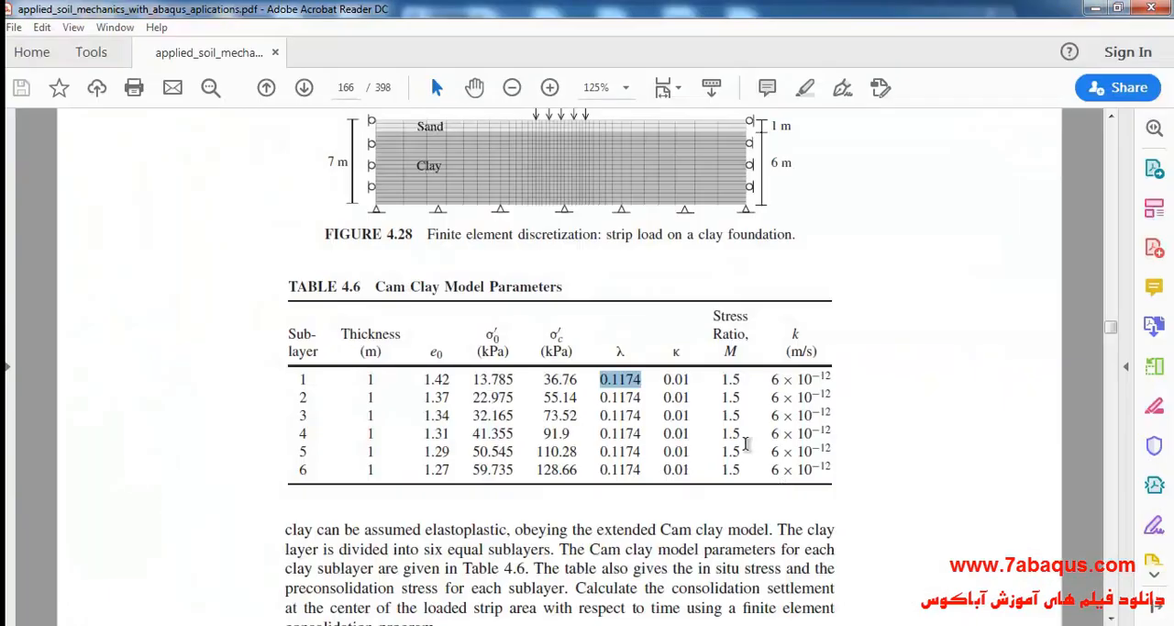
{"action": "left_click_drag", "start_coordinate": [722, 379], "coordinate": [741, 379]}
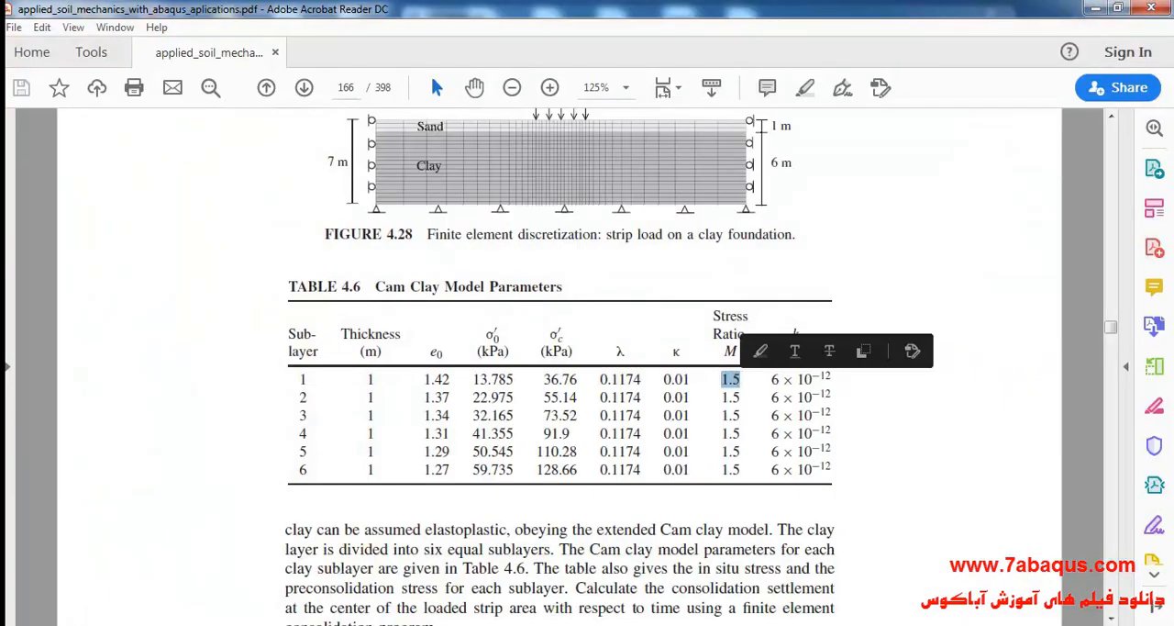
{"action": "key", "text": "alt+Tab"}
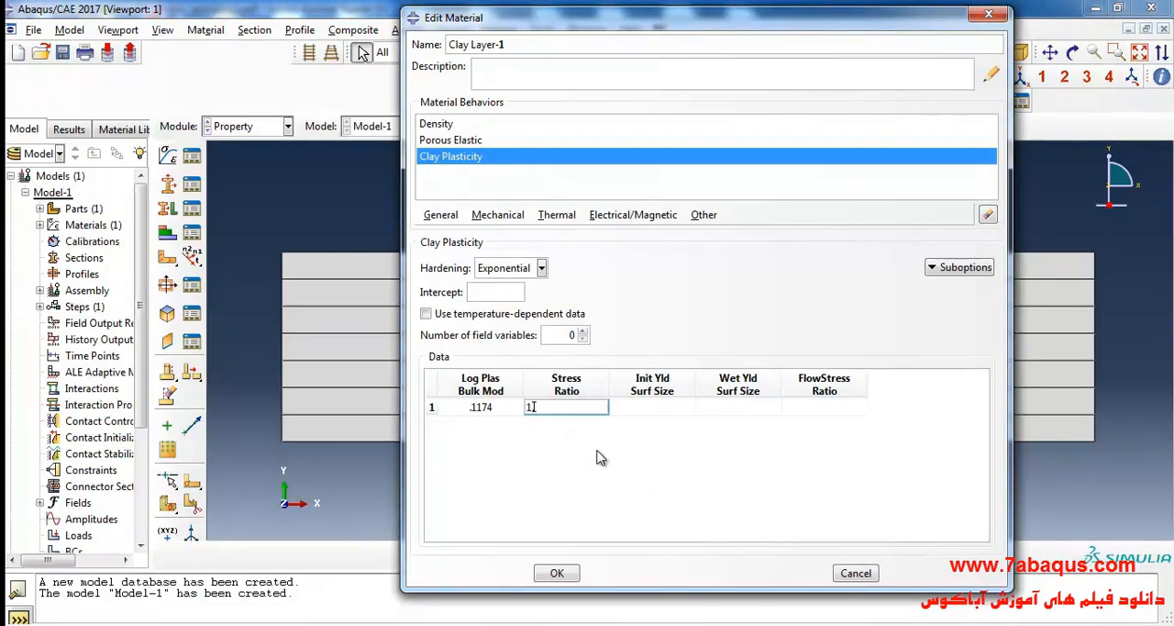
{"action": "key", "text": "Tab"}
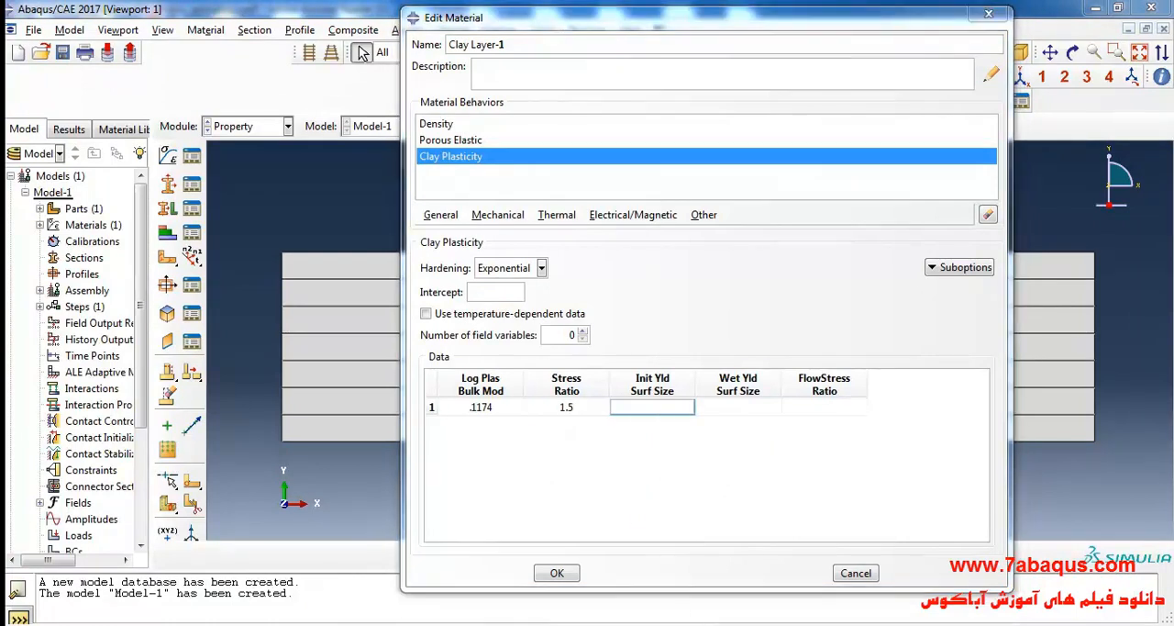
Switch to the PDF and examine the in situ and preconsolidation stresses of the clay sublayers in Table 4.6.
{"action": "key", "text": "alt+Tab"}
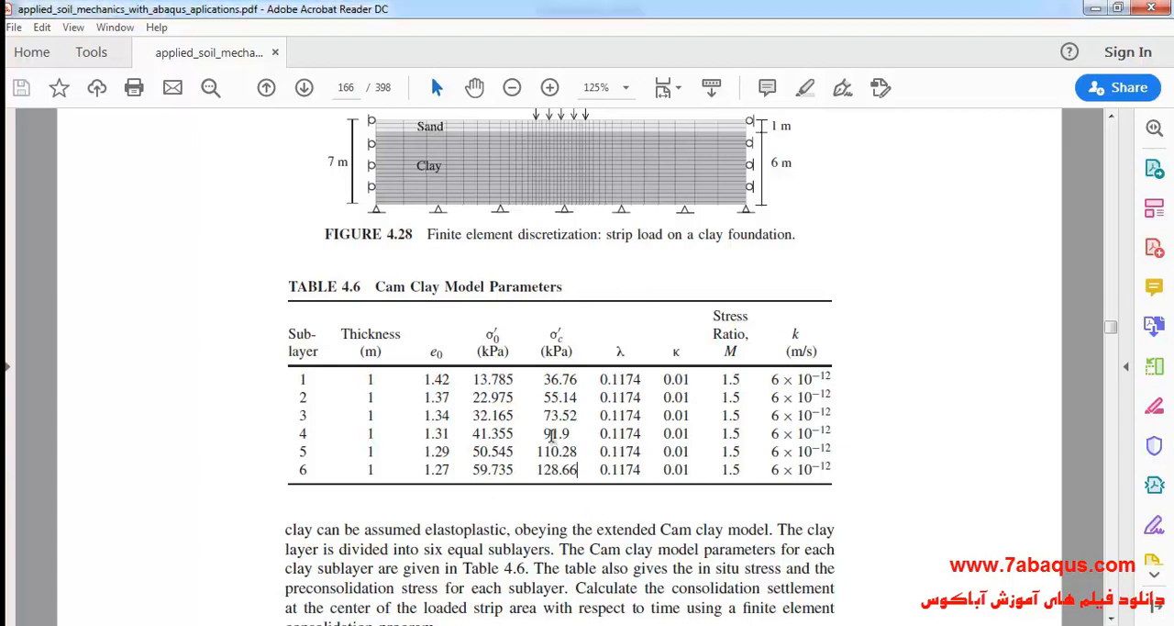
{"action": "left_click_drag", "start_coordinate": [543, 379], "coordinate": [578, 397]}
{"action": "left_click_drag", "start_coordinate": [474, 398], "coordinate": [573, 433]}
{"action": "left_click_drag", "start_coordinate": [473, 433], "coordinate": [514, 447]}
{"action": "left_click", "coordinate": [552, 460]}
Switch to Sub layer.docx in Word and examine the initial yield surface sizes in the table, ending at sublayer 1.
{"action": "key", "text": "alt+Tab"}
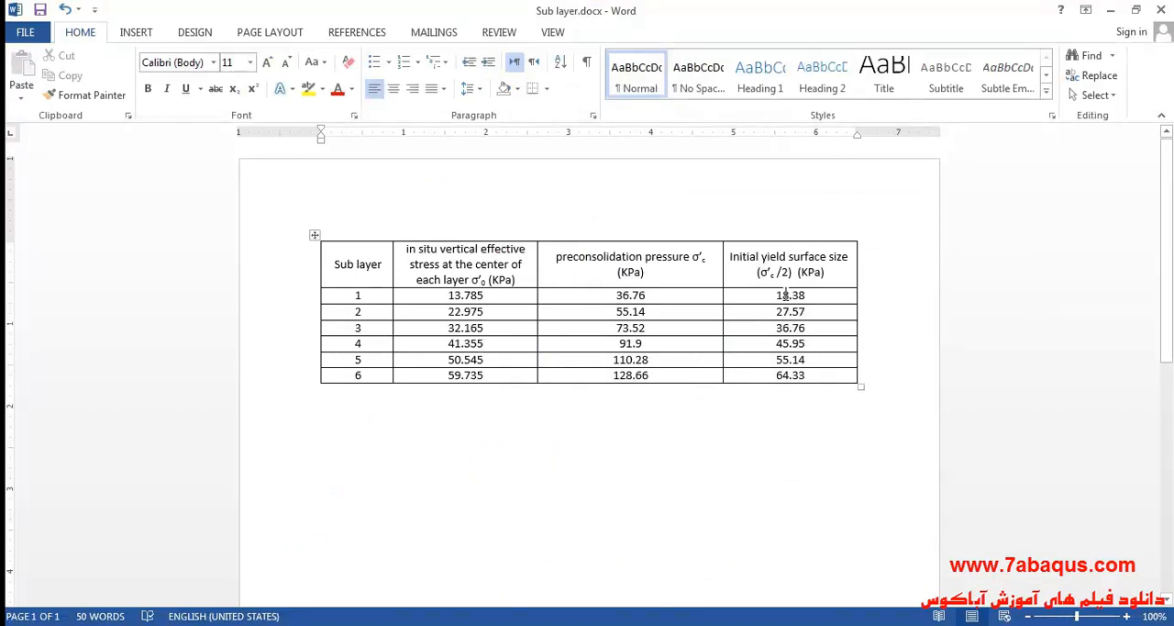
{"action": "left_click_drag", "start_coordinate": [786, 294], "coordinate": [797, 383]}
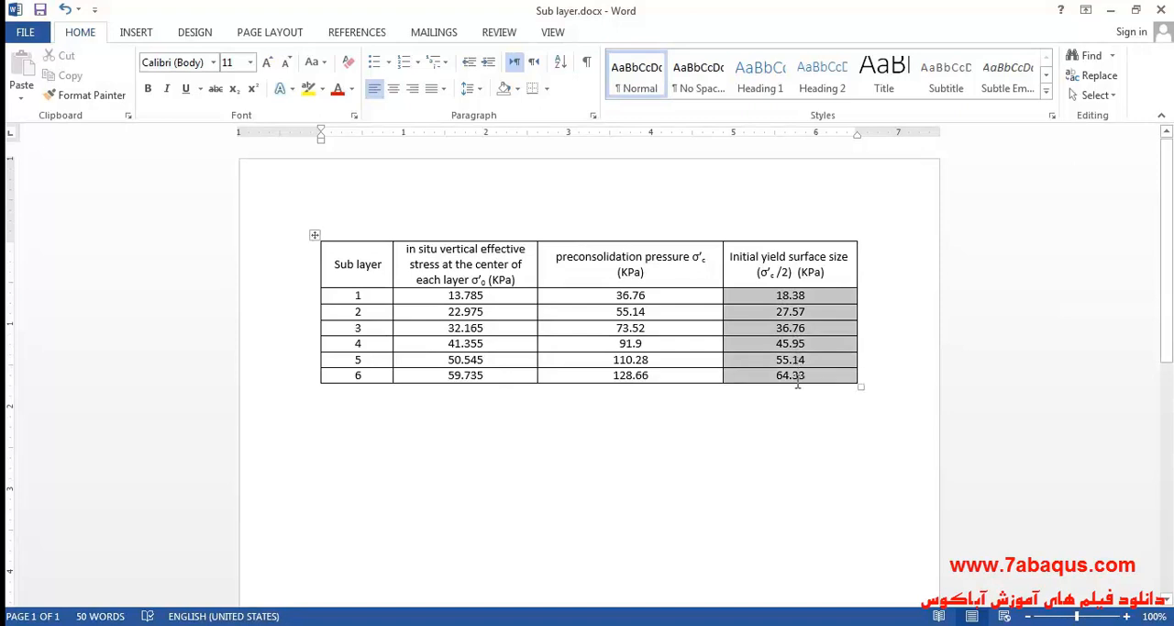
{"action": "left_click", "coordinate": [768, 424]}
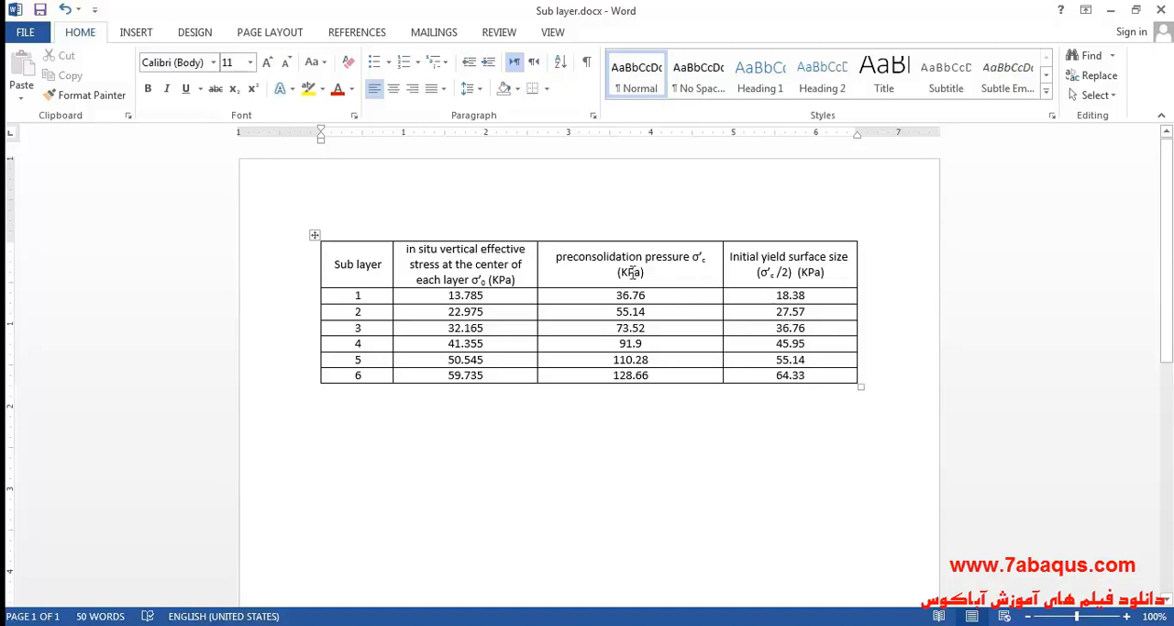
{"action": "left_click_drag", "start_coordinate": [776, 294], "coordinate": [804, 296]}
{"action": "left_click_drag", "start_coordinate": [773, 311], "coordinate": [805, 344]}
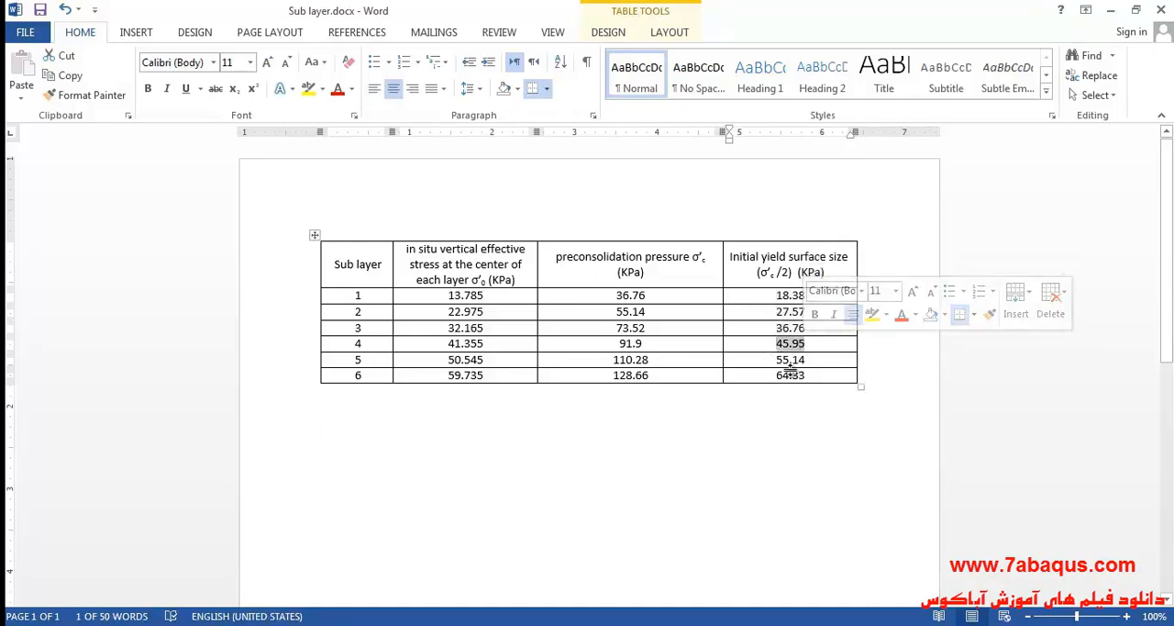
{"action": "left_click", "coordinate": [789, 369]}
{"action": "left_click", "coordinate": [787, 358]}
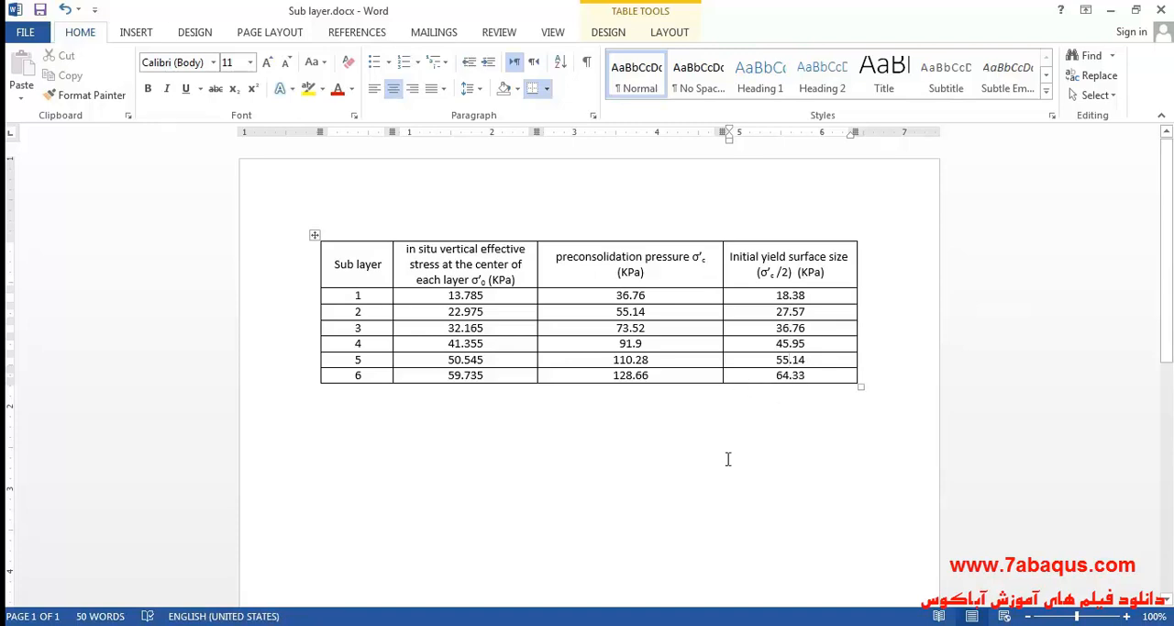
{"action": "left_click_drag", "start_coordinate": [775, 295], "coordinate": [808, 294]}
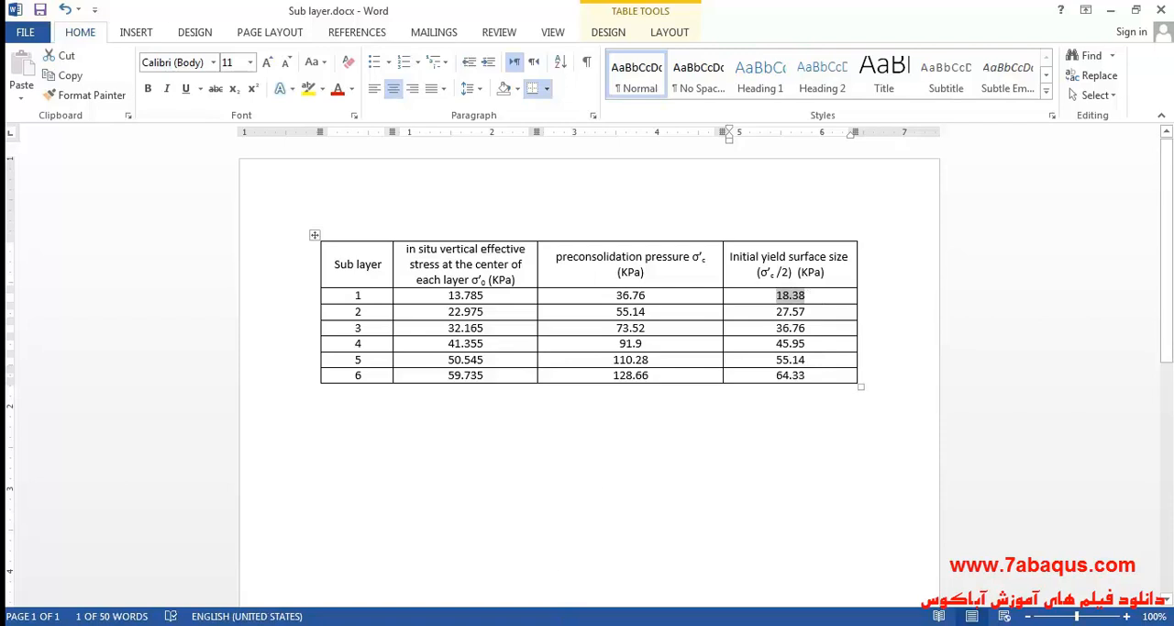
Switch to Abaqus/CAE and set Clay Layer-1's initial yield surface size to 18.38e3, wet yield surface size to 1 and flow stress ratio to 1.
{"action": "key", "text": "alt+Tab"}
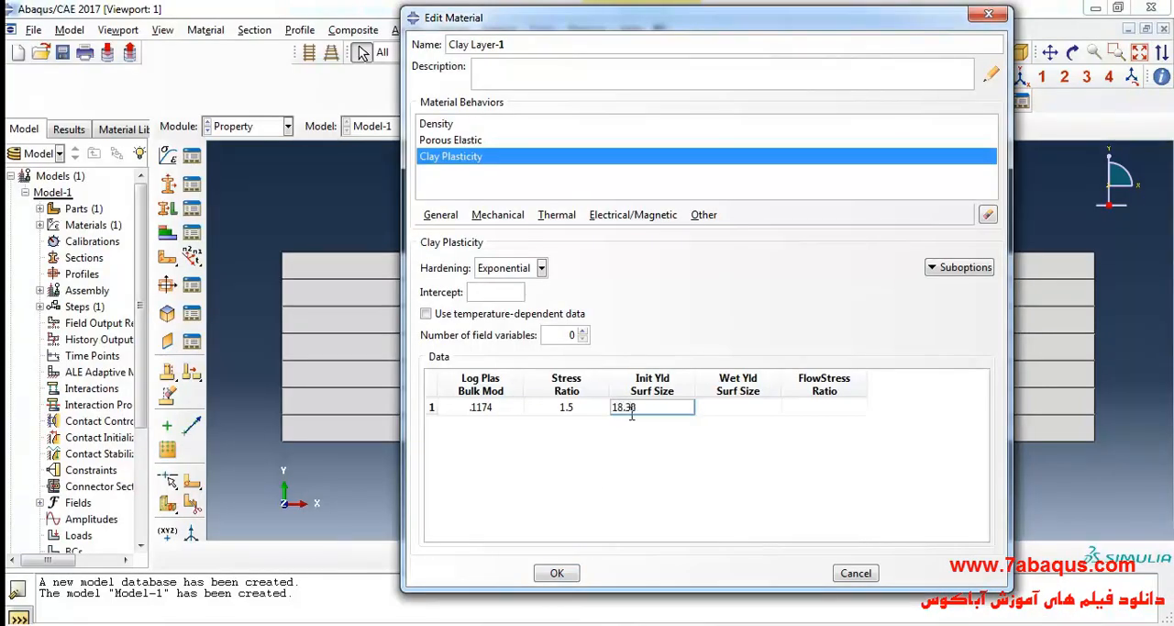
{"action": "left_click", "coordinate": [750, 424]}
{"action": "double_click", "coordinate": [741, 406]}
{"action": "type", "text": "1"}
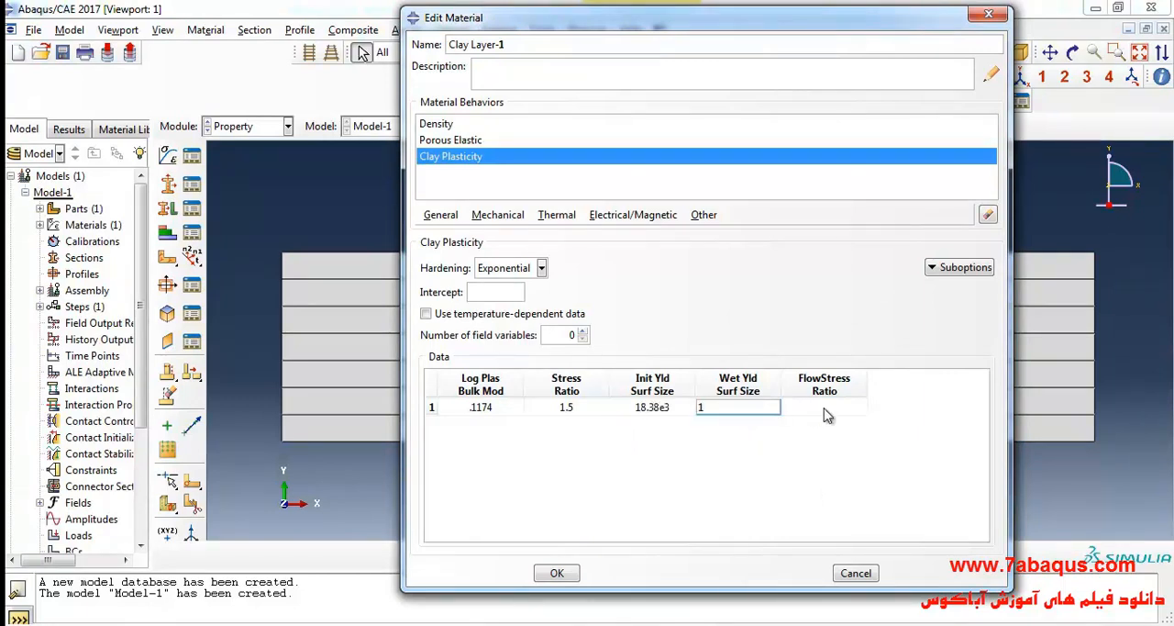
{"action": "double_click", "coordinate": [824, 409]}
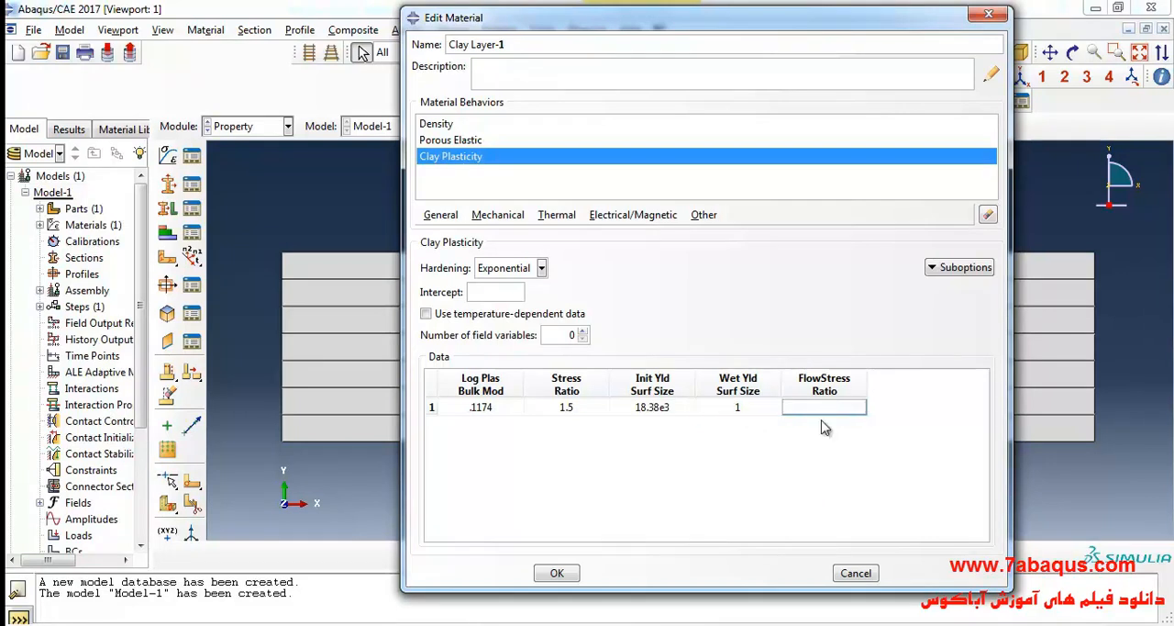
{"action": "type", "text": "1"}
Add isotropic permeability to Clay Layer-1 with a specific weight of wetting liquid of 9810.
{"action": "left_click", "coordinate": [703, 215]}
{"action": "mouse_move", "coordinate": [793, 268]}
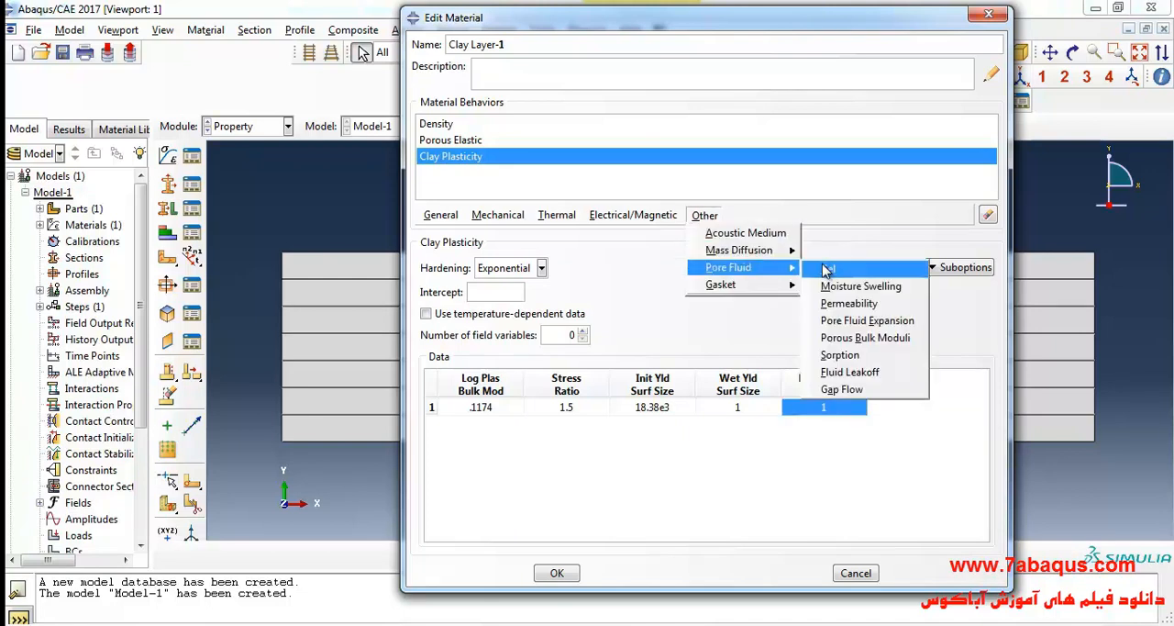
{"action": "left_click", "coordinate": [848, 303]}
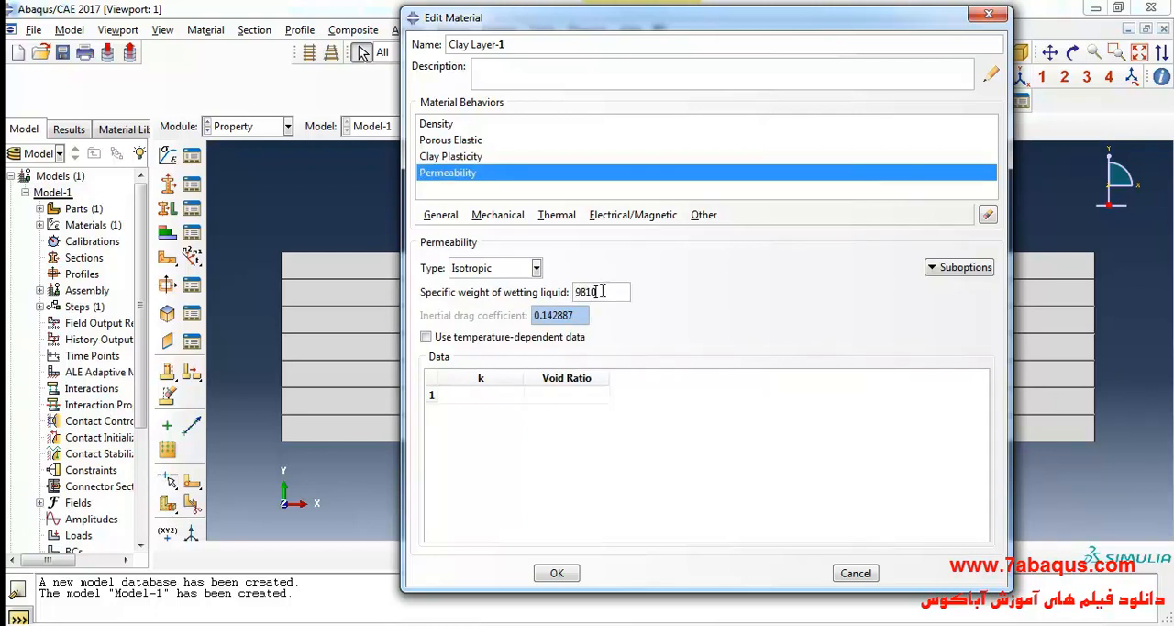
{"action": "left_click", "coordinate": [485, 398]}
Look up sublayer 1's k in the PDF, set Clay Layer-1's permeability to 6e-12 at void ratio 1.5 in Abaqus/CAE, and save the material.
{"action": "left_click", "coordinate": [669, 623]}
{"action": "left_click_drag", "start_coordinate": [771, 379], "coordinate": [828, 383]}
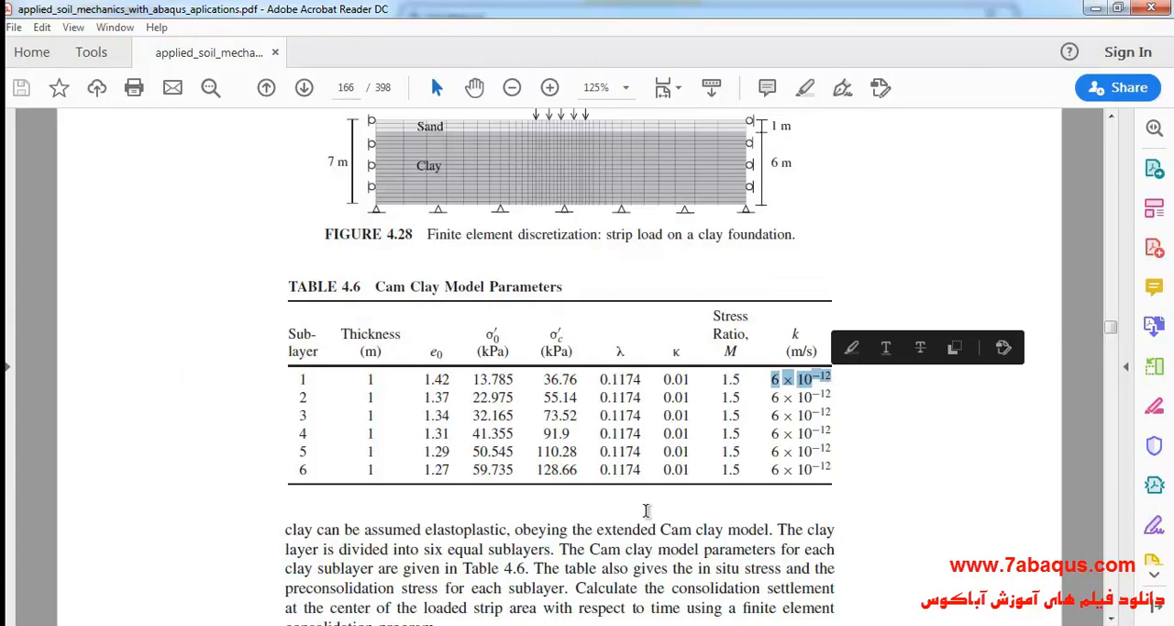
{"action": "left_click", "coordinate": [555, 616]}
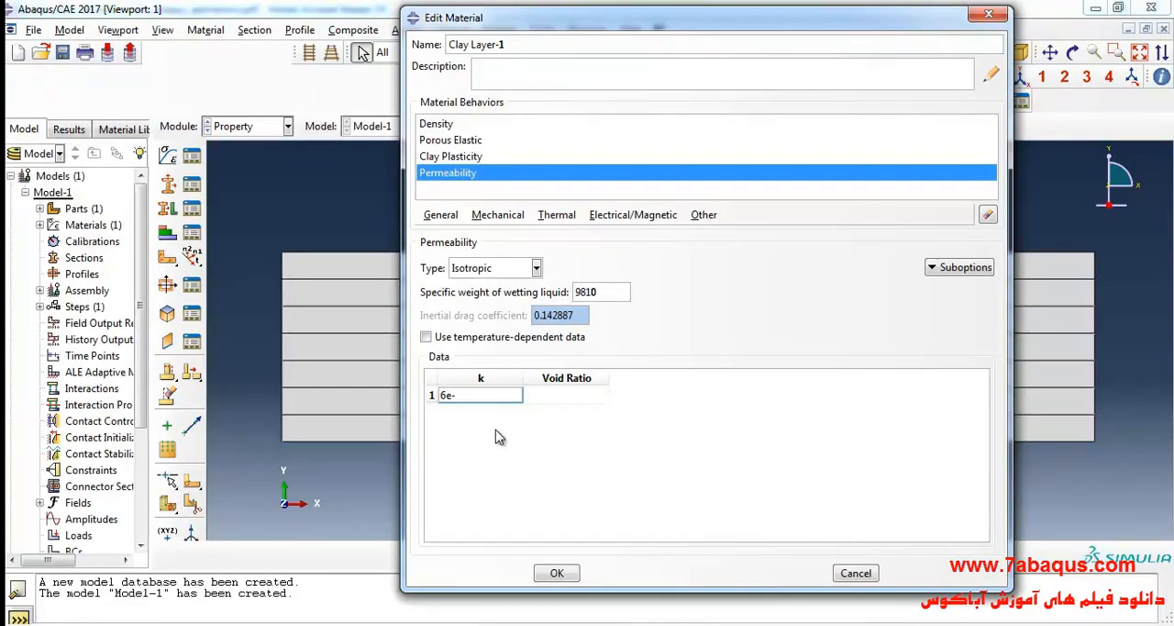
{"action": "left_click", "coordinate": [581, 395]}
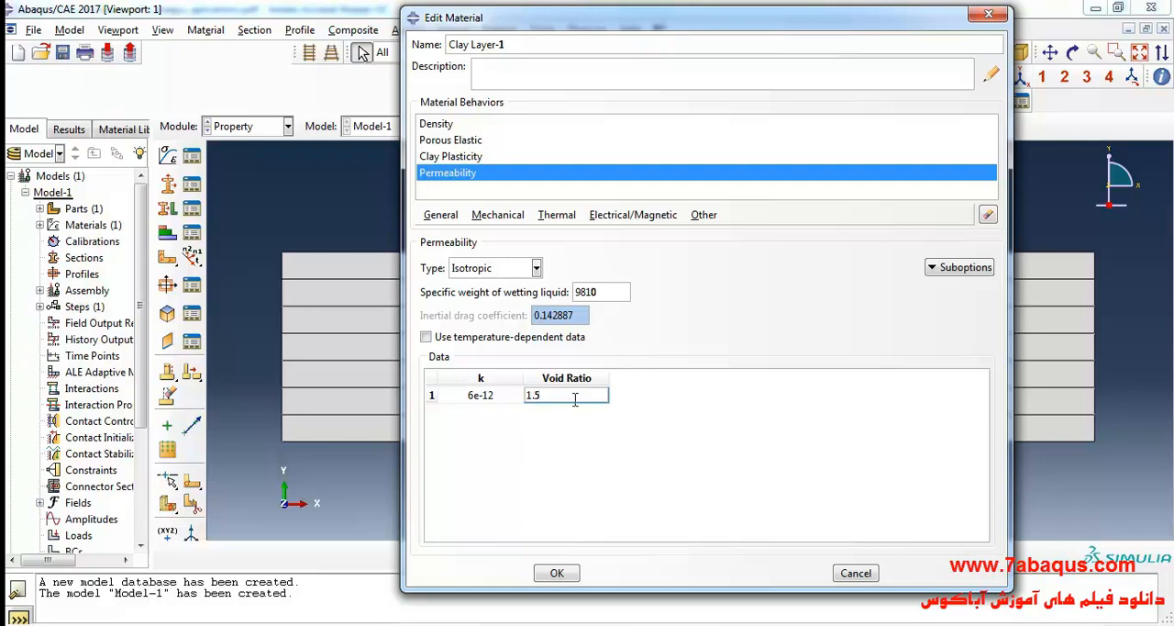
{"action": "left_click", "coordinate": [557, 573]}
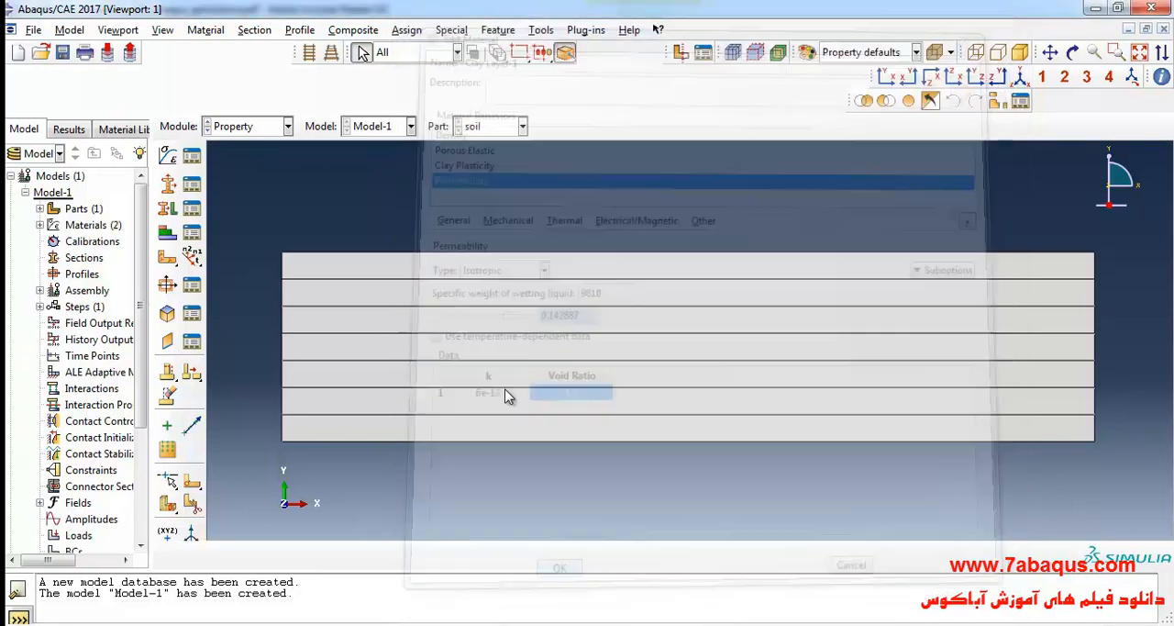
Copy the Clay Layer-1 material as Clay Layer-2.
{"action": "left_click", "coordinate": [191, 156]}
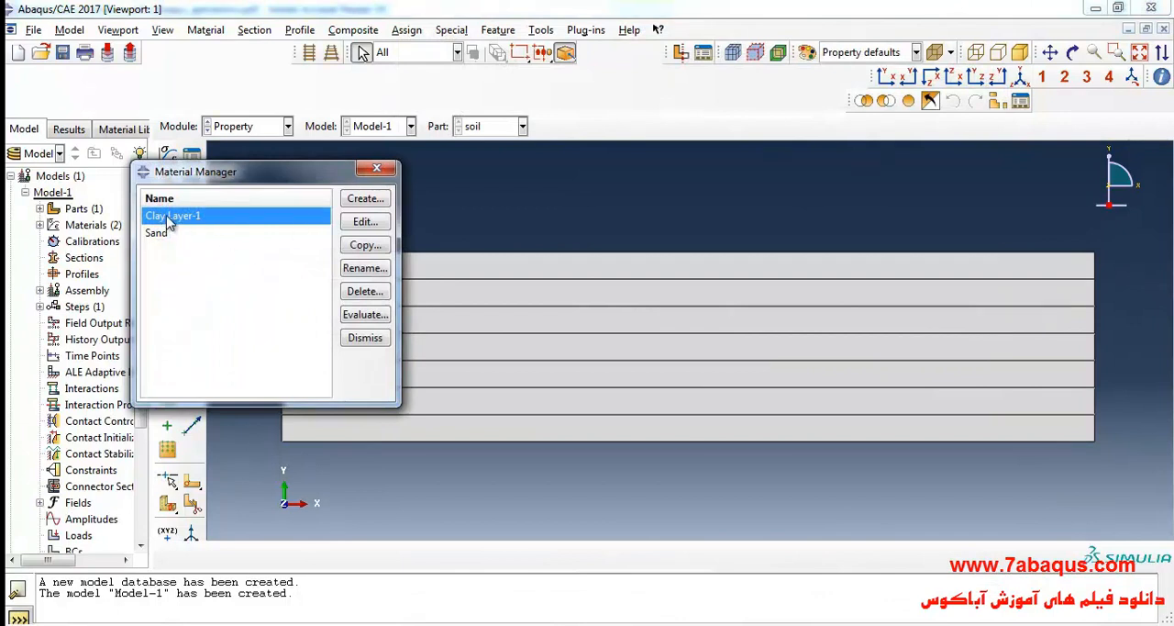
{"action": "left_click", "coordinate": [358, 248]}
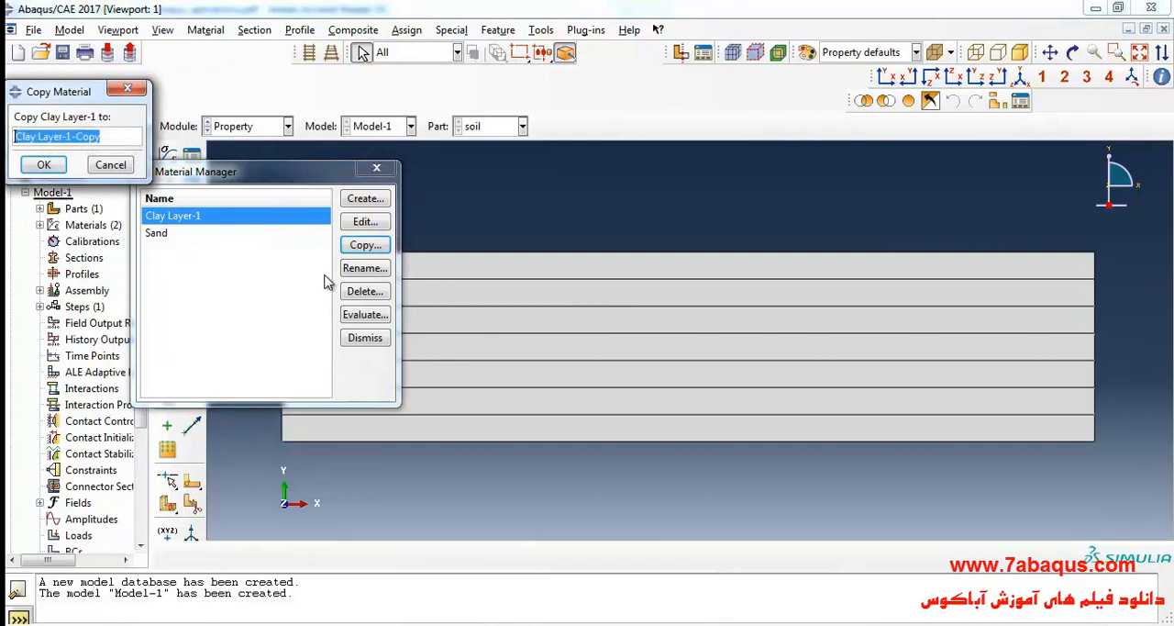
{"action": "left_click", "coordinate": [120, 137]}
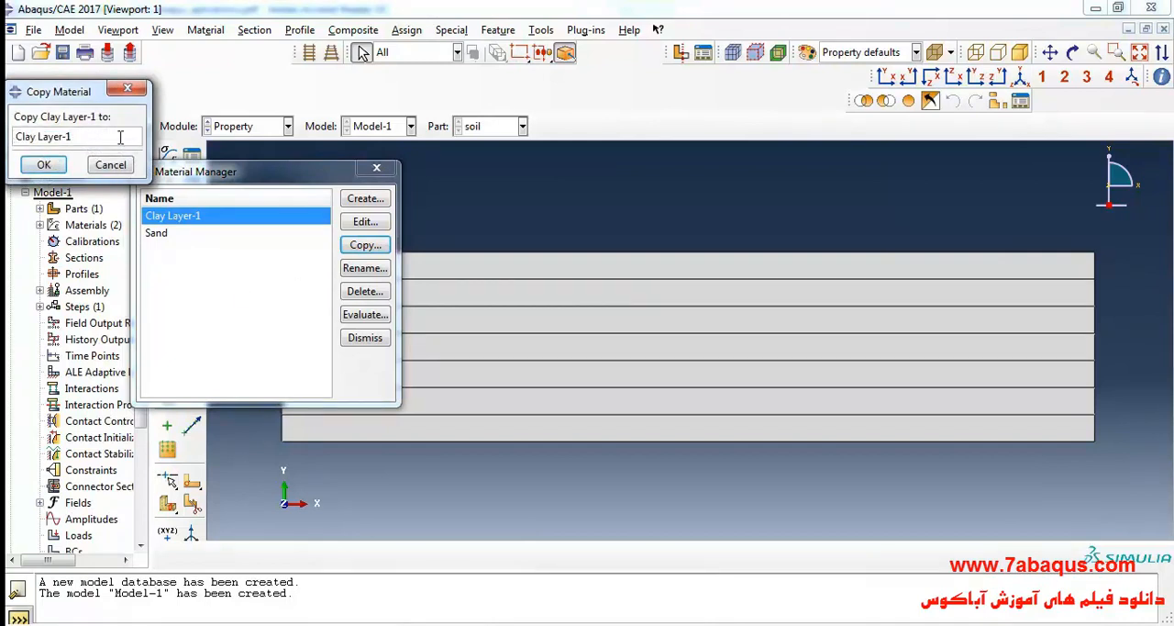
{"action": "type", "text": "2"}
{"action": "left_click", "coordinate": [43, 165]}
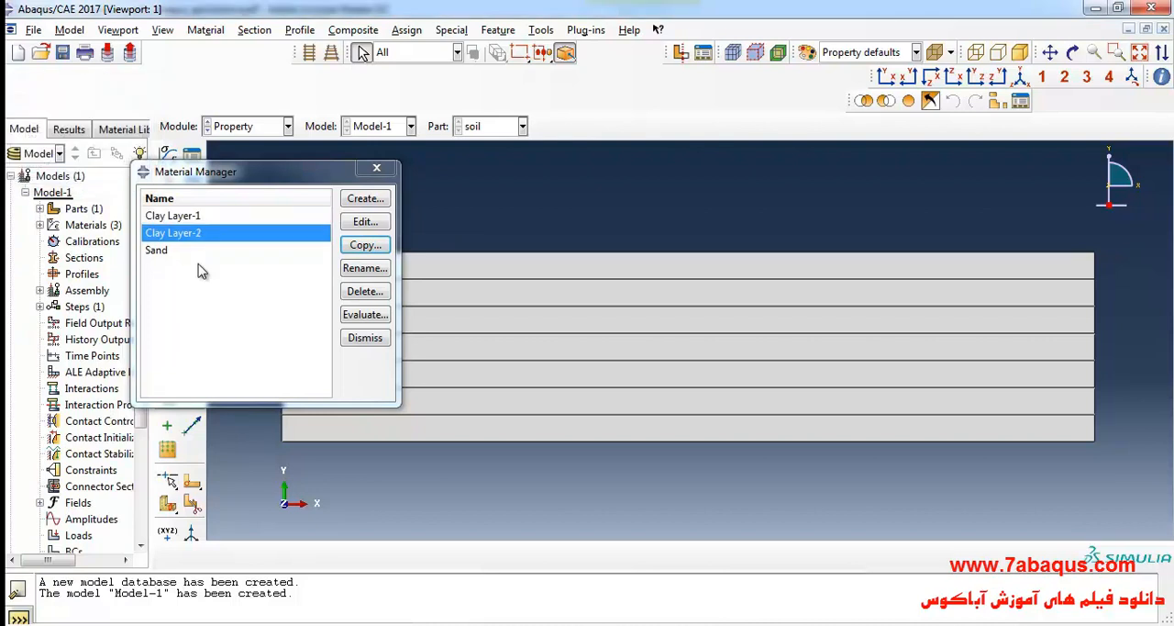
Look up sublayer 2's initial yield surface size in Sub layer.docx and set it to 27.57e3 in Clay Layer-2's clay plasticity data.
{"action": "left_click", "coordinate": [366, 222]}
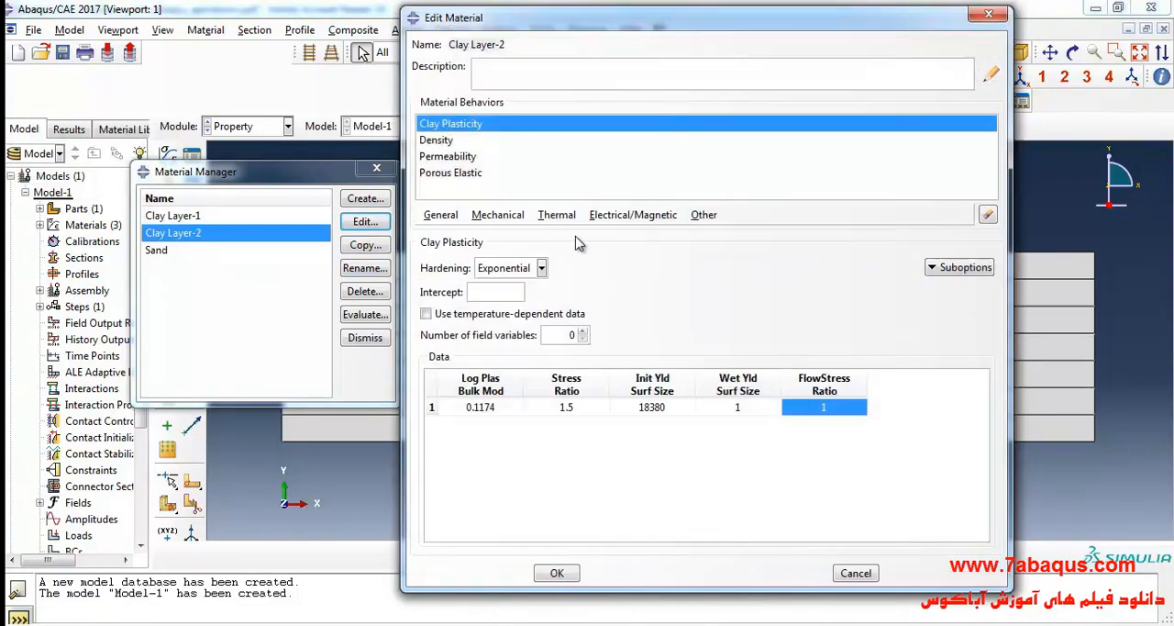
{"action": "left_click", "coordinate": [661, 409]}
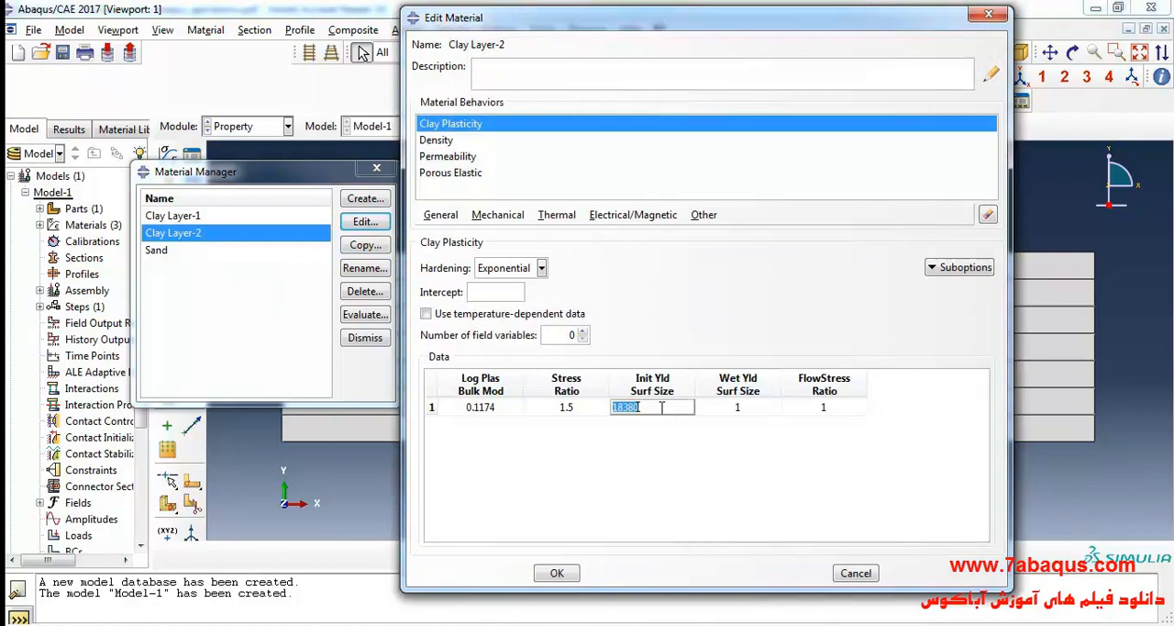
{"action": "left_click_drag", "start_coordinate": [660, 409], "coordinate": [620, 406]}
{"action": "key", "text": "alt+Tab"}
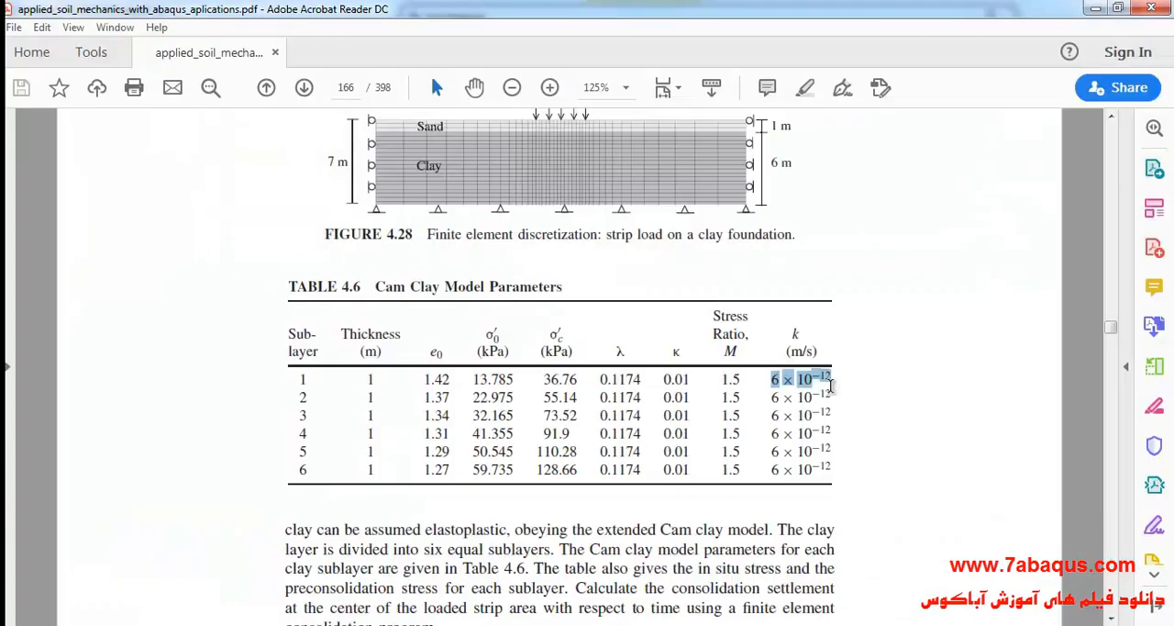
{"action": "key", "text": "alt+Tab"}
{"action": "left_click_drag", "start_coordinate": [775, 312], "coordinate": [808, 313]}
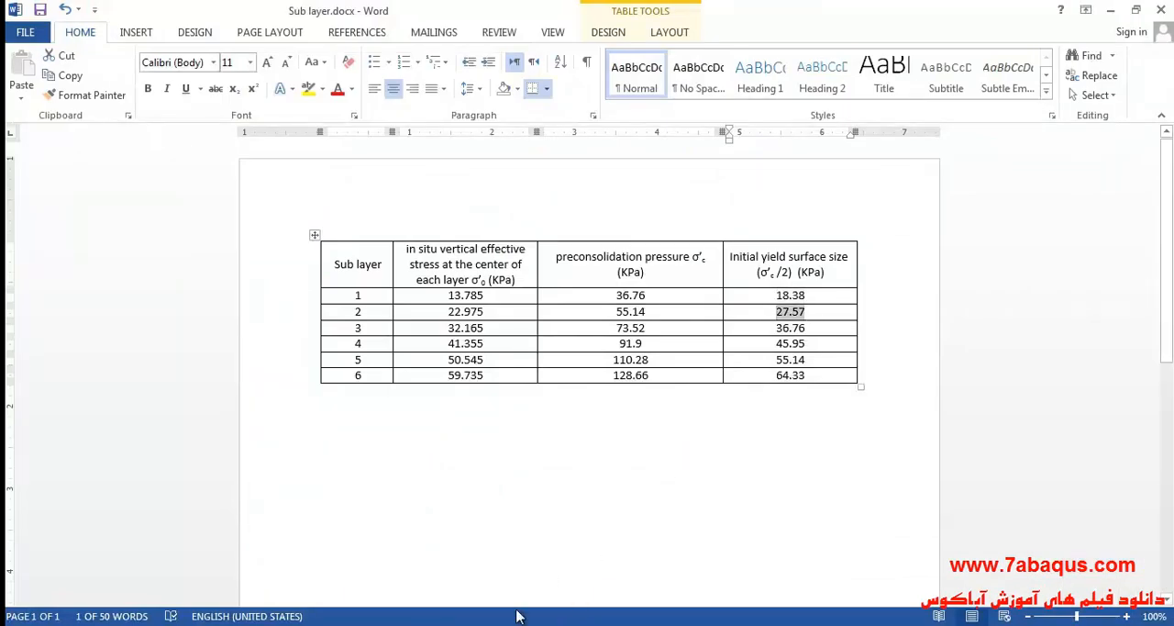
{"action": "key", "text": "alt+Tab"}
{"action": "left_click", "coordinate": [639, 406]}
{"action": "type", "text": "27.57"}
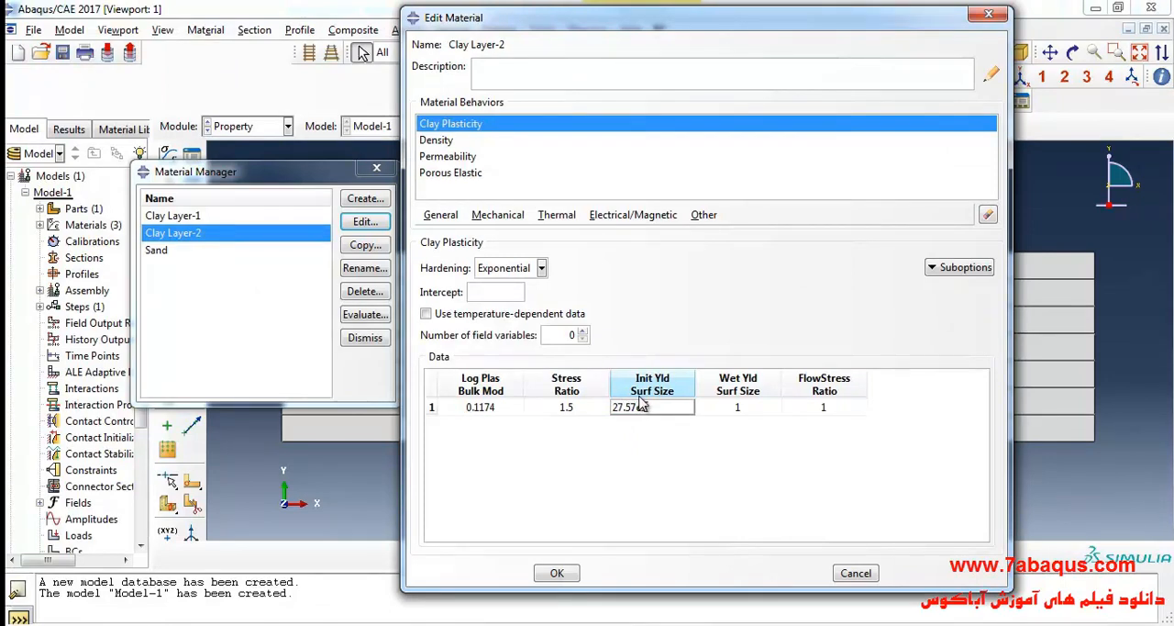
{"action": "type", "text": "e3"}
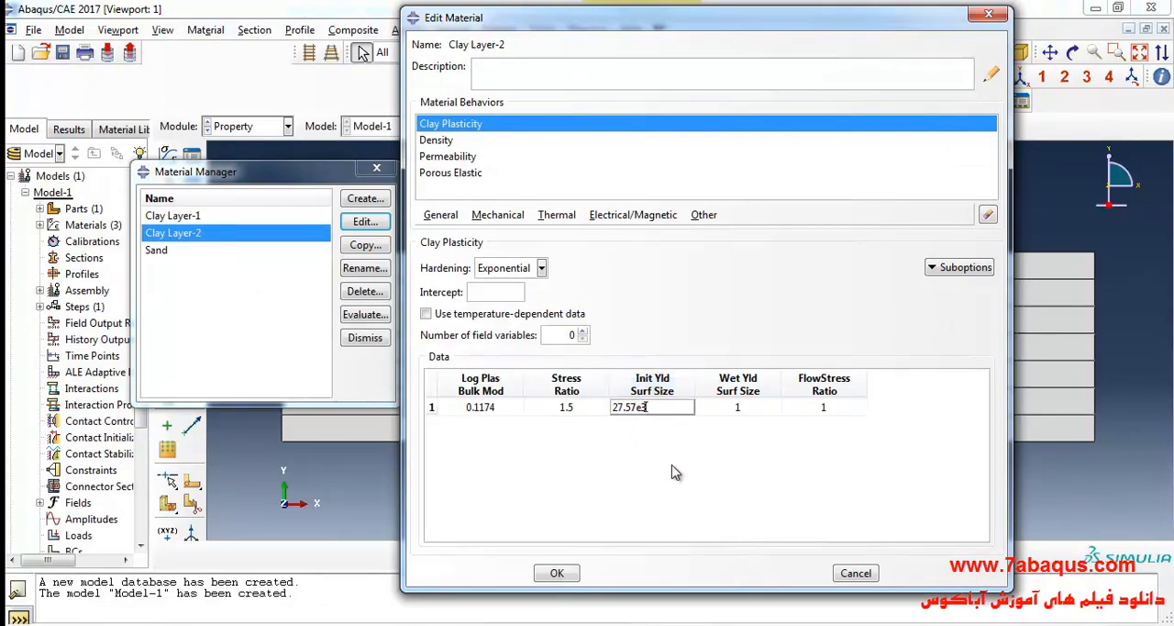
{"action": "left_click", "coordinate": [555, 570]}
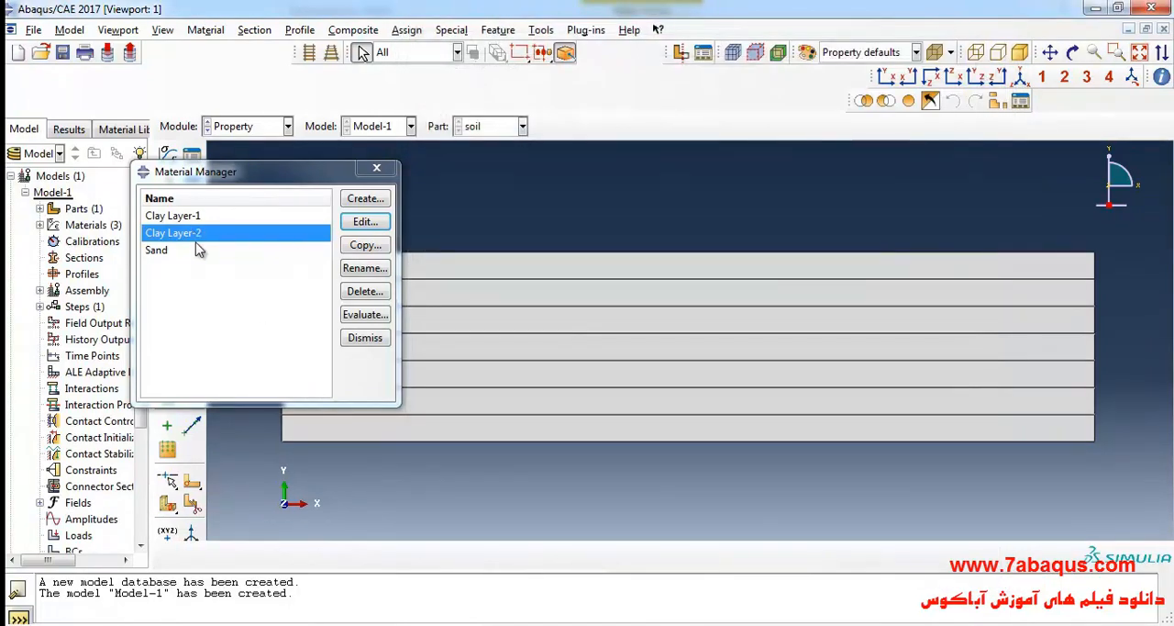
Copy the Clay Layer-2 material as Clay Layer-3.
{"action": "left_click", "coordinate": [376, 245]}
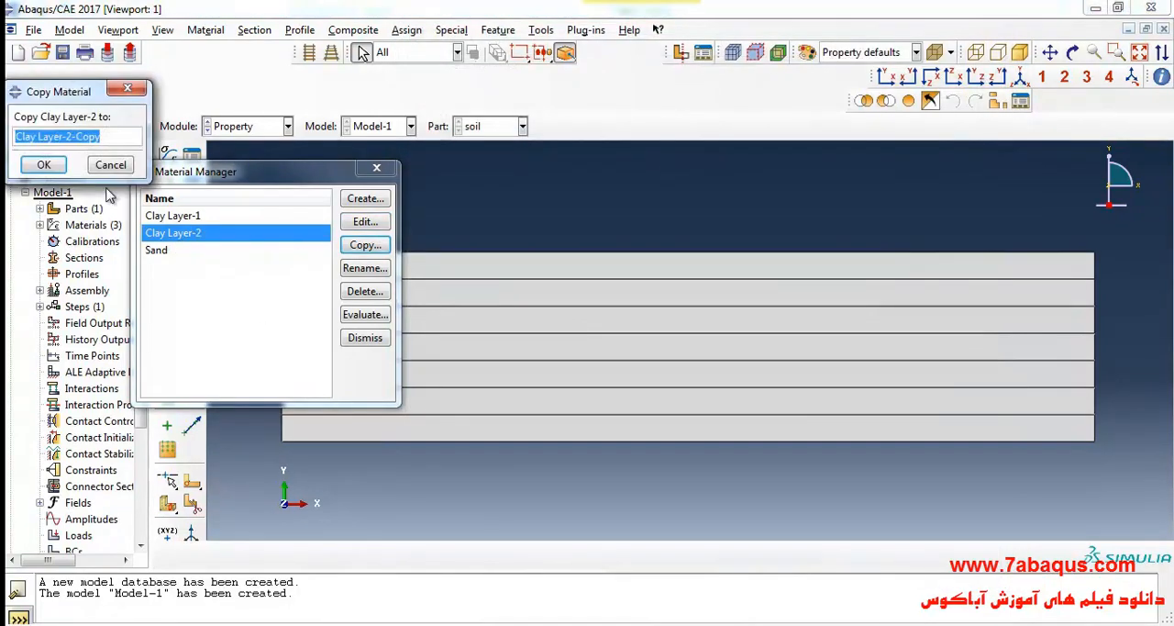
{"action": "left_click", "coordinate": [118, 137]}
{"action": "key", "text": "BackSpace"}
{"action": "key", "text": "BackSpace"}
{"action": "key", "text": "BackSpace"}
{"action": "key", "text": "BackSpace"}
{"action": "key", "text": "BackSpace"}
{"action": "type", "text": "-3"}
{"action": "left_click", "coordinate": [43, 164]}
Look up sublayer 3's initial yield surface size in Sub layer.docx and set it to 36760 in Clay Layer-3's clay plasticity data.
{"action": "left_click", "coordinate": [365, 223]}
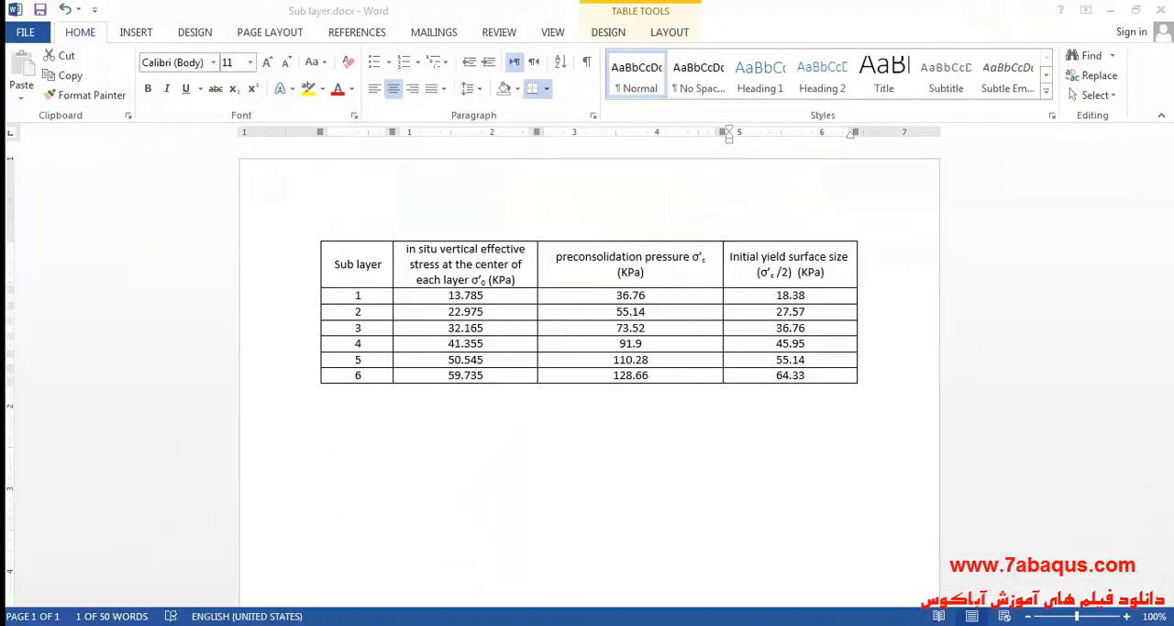
{"action": "left_click", "coordinate": [798, 340]}
{"action": "left_click_drag", "start_coordinate": [777, 328], "coordinate": [807, 328]}
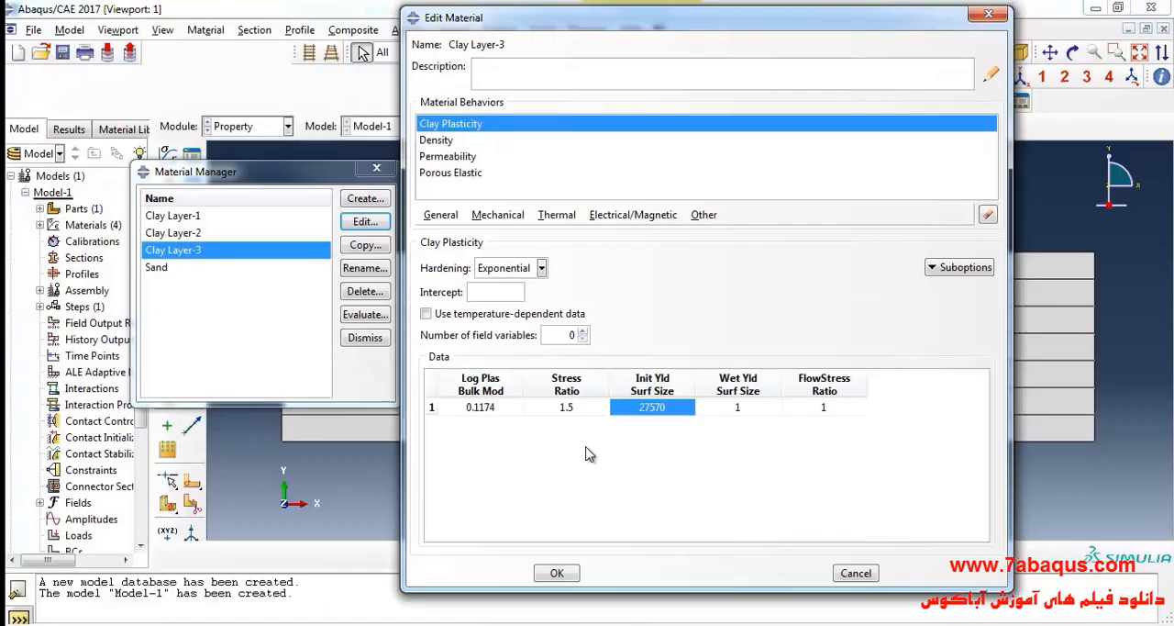
{"action": "left_click", "coordinate": [650, 405]}
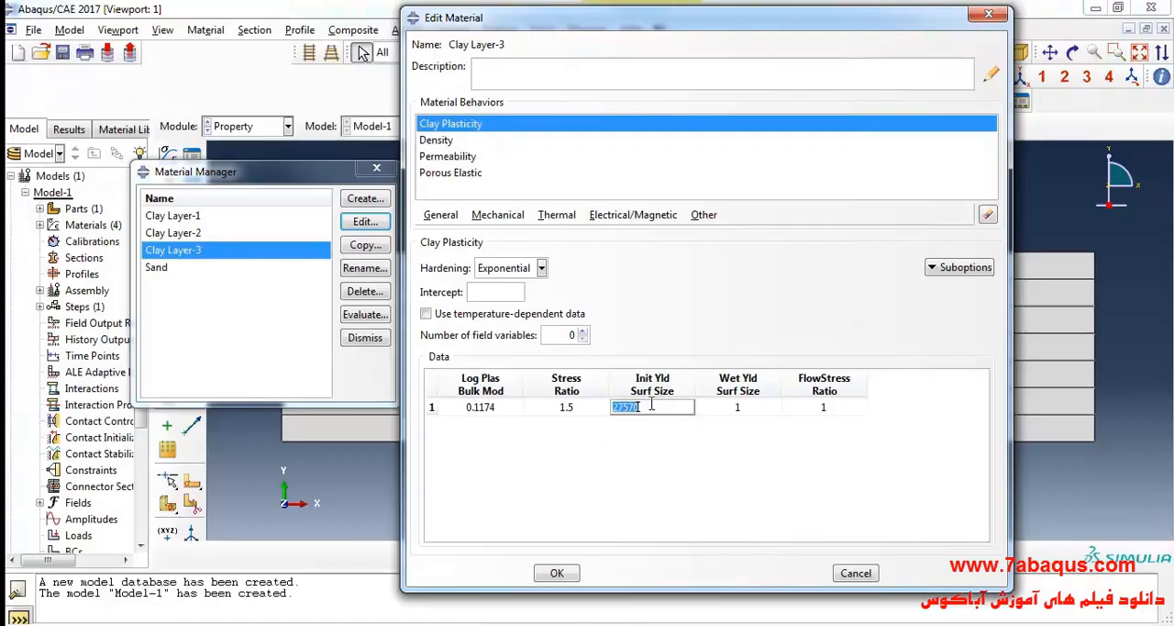
{"action": "type", "text": "36.76e3"}
{"action": "left_click", "coordinate": [557, 573]}
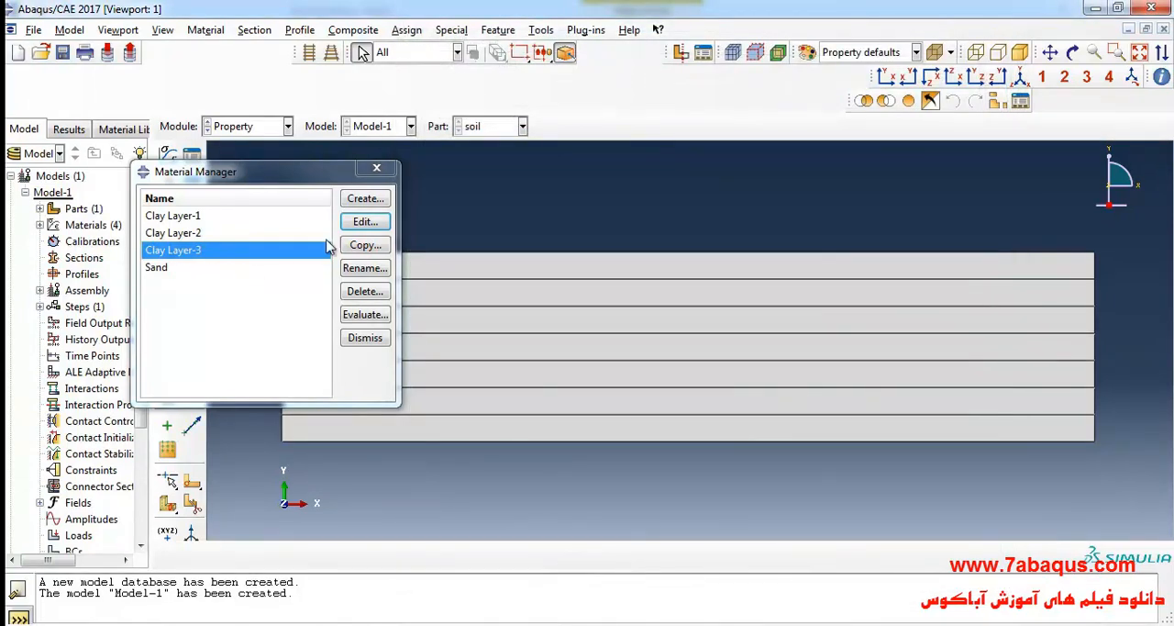
Copy the Clay Layer-3 material as Clay Layer-4.
{"action": "left_click", "coordinate": [360, 246]}
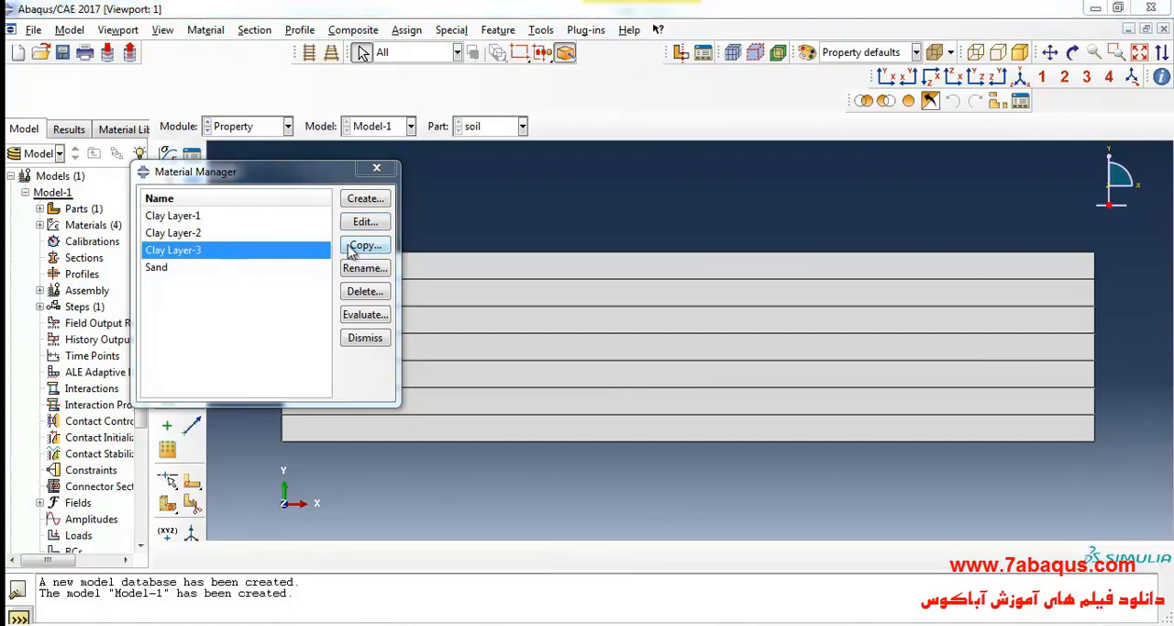
{"action": "left_click", "coordinate": [119, 138]}
{"action": "key", "text": "BackSpace"}
{"action": "key", "text": "BackSpace"}
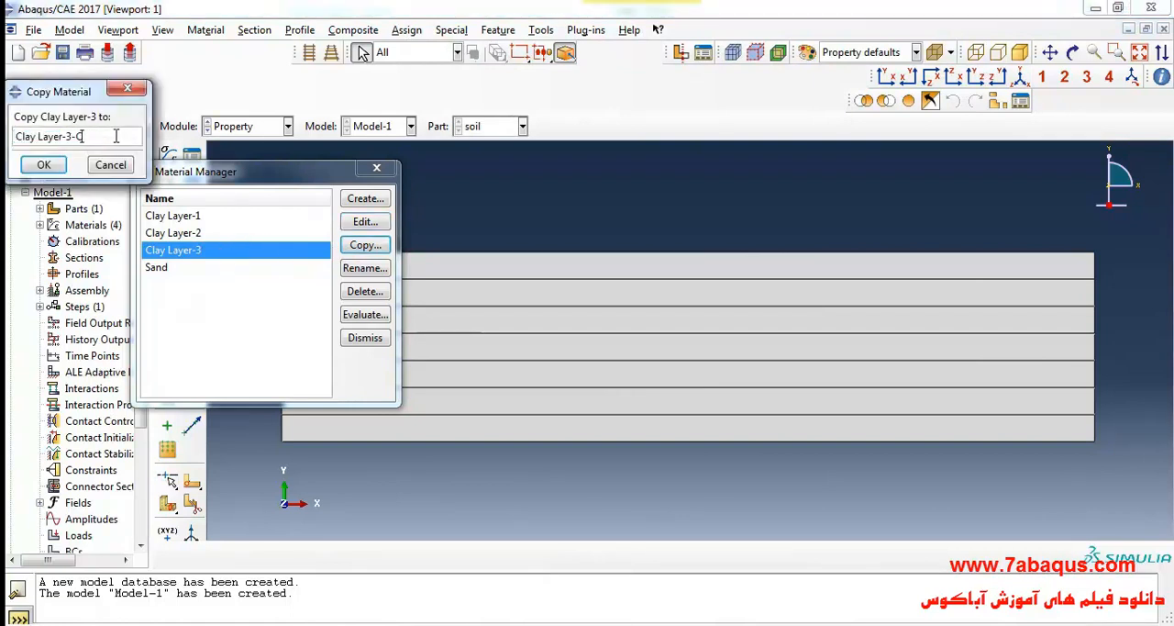
{"action": "type", "text": "4"}
{"action": "left_click", "coordinate": [43, 164]}
Look up sublayer 4's initial yield surface size in Sub layer.docx and set it to 45.95e3 in Clay Layer-4's clay plasticity data.
{"action": "left_click", "coordinate": [365, 223]}
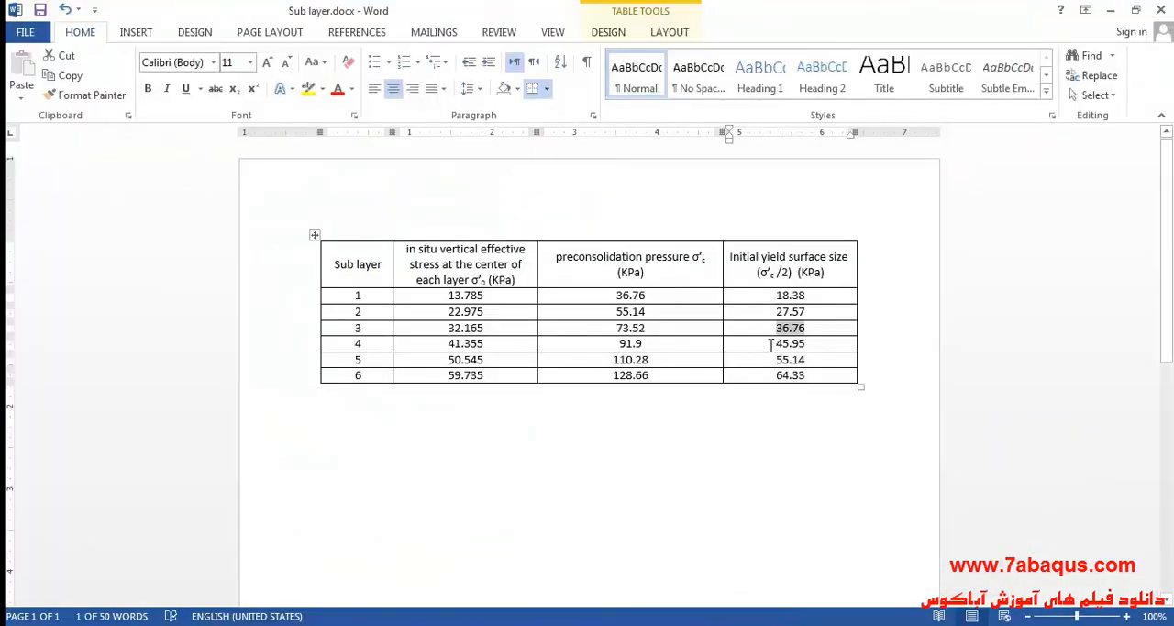
{"action": "left_click_drag", "start_coordinate": [773, 343], "coordinate": [805, 343]}
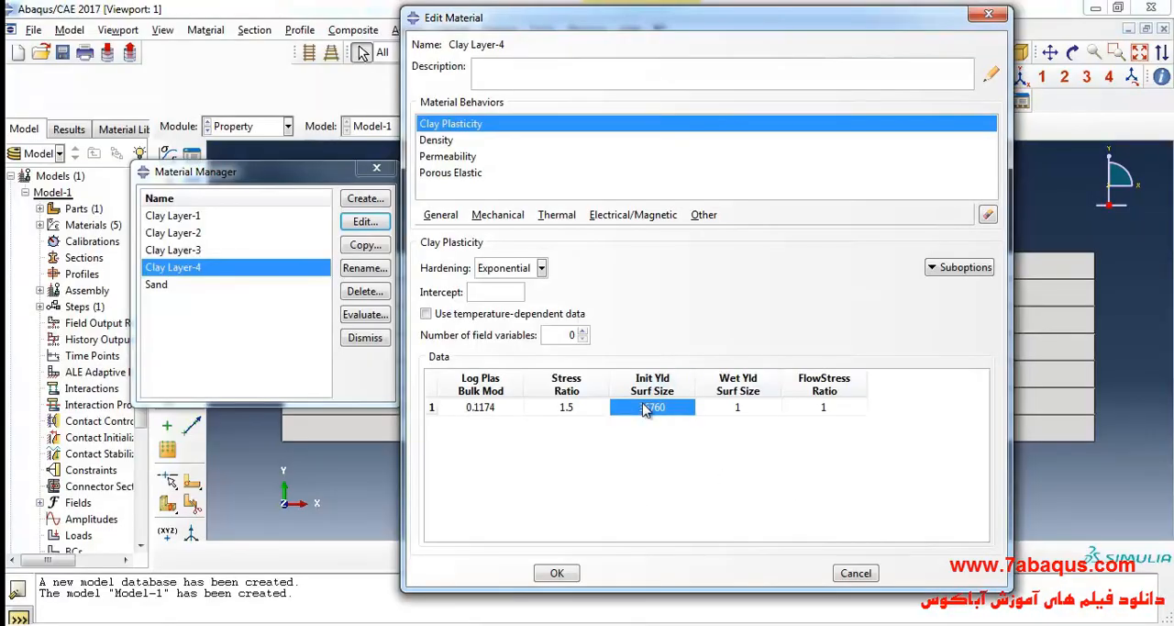
{"action": "double_click", "coordinate": [624, 406]}
{"action": "type", "text": "45.95e3"}
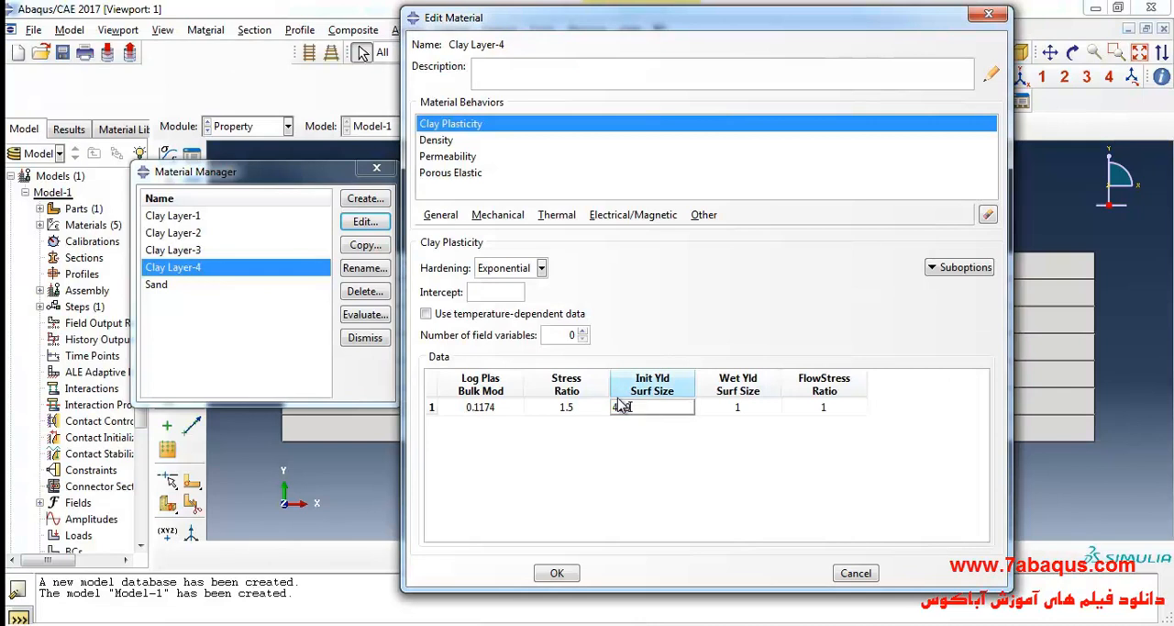
{"action": "left_click", "coordinate": [557, 573]}
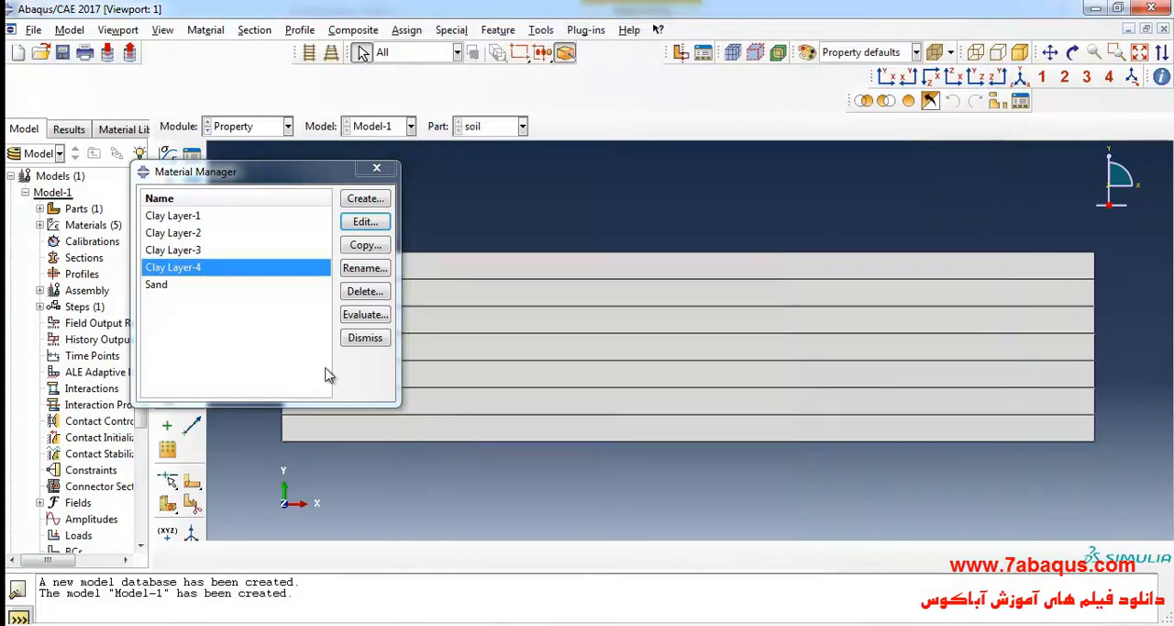
Copy the Clay Layer-4 material as Clay Layer-5.
{"action": "left_click", "coordinate": [377, 248]}
{"action": "left_click", "coordinate": [128, 140]}
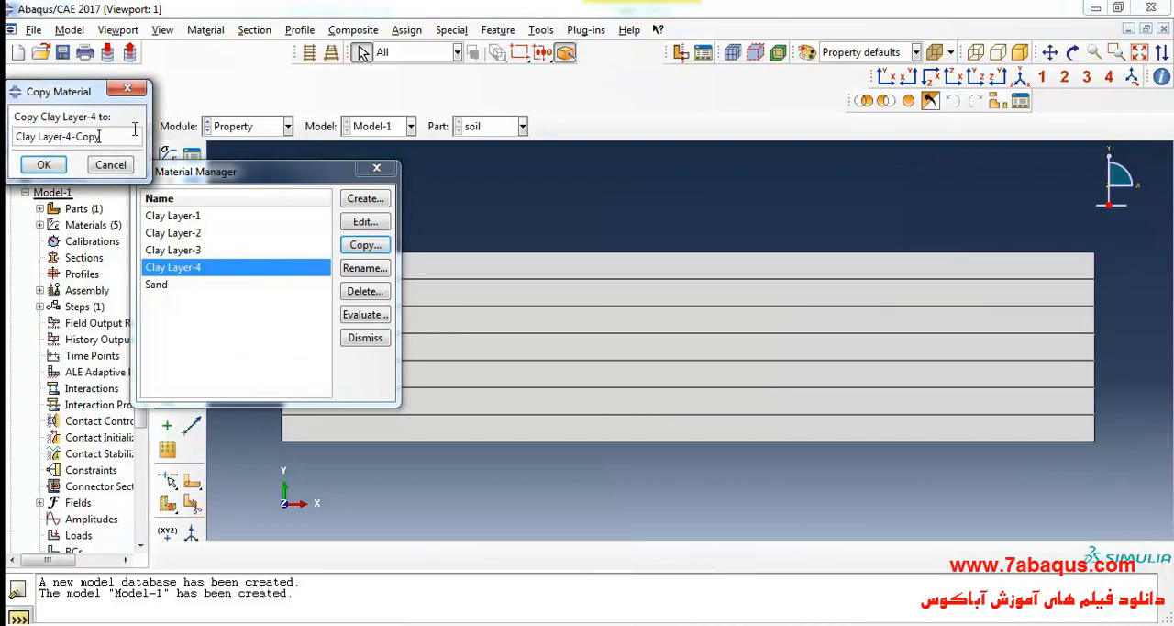
{"action": "key", "text": "BackSpace"}
{"action": "key", "text": "BackSpace"}
{"action": "type", "text": "5"}
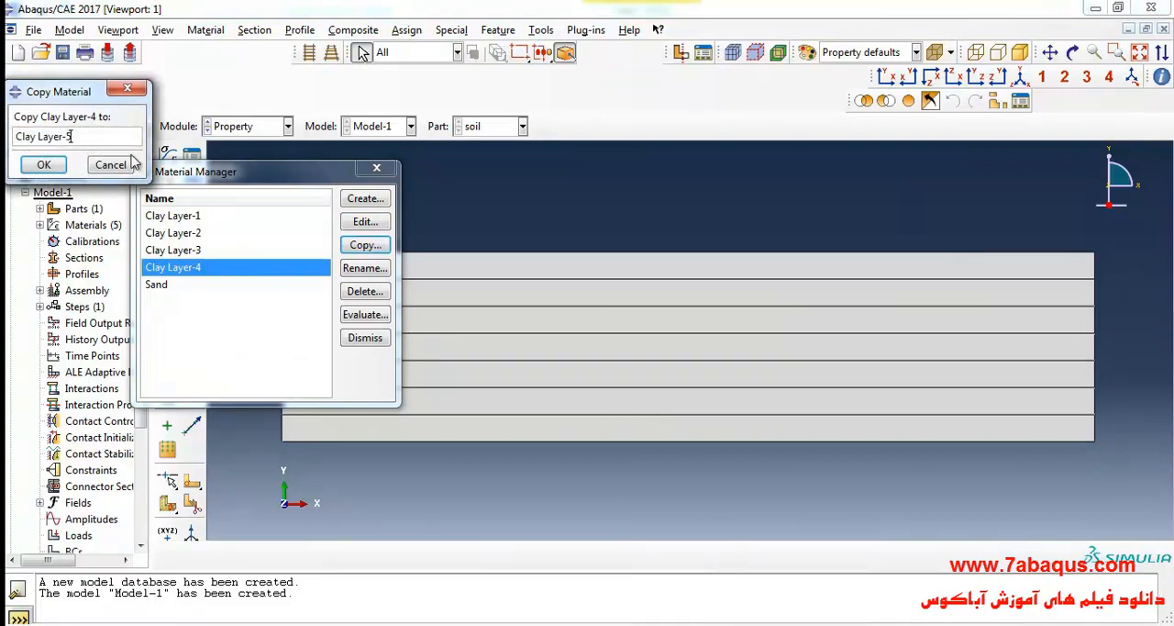
{"action": "left_click", "coordinate": [44, 165]}
Look up sublayer 5's initial yield surface size in Sub layer.docx and set it to 55.14e3 in Clay Layer-5's clay plasticity data.
{"action": "left_click", "coordinate": [365, 221]}
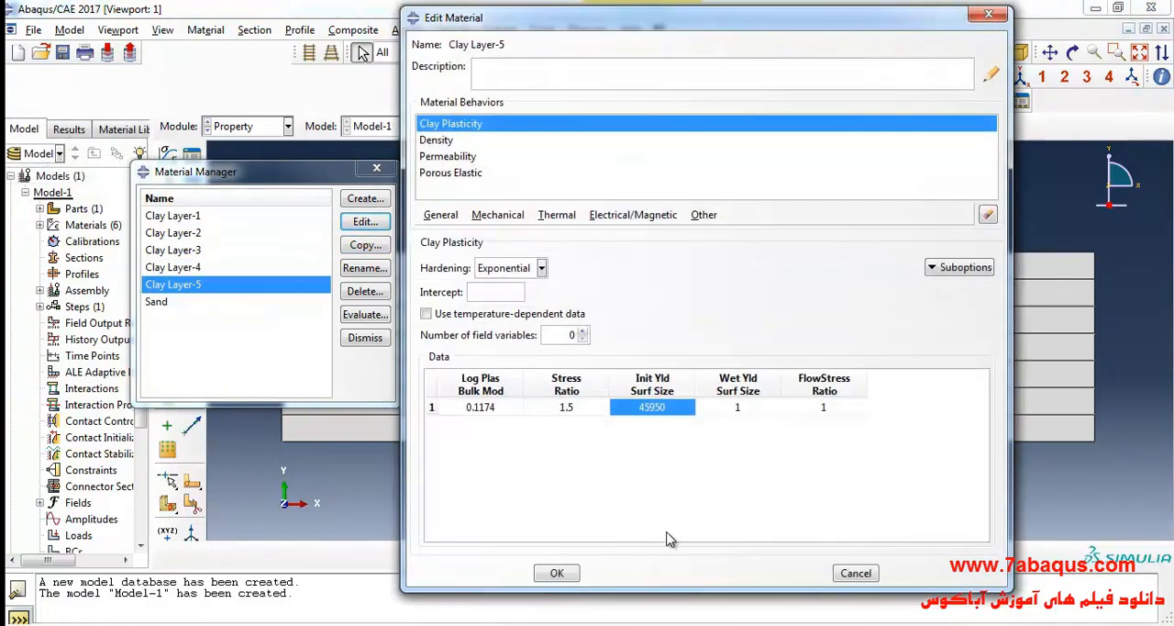
{"action": "key", "text": "alt+Tab"}
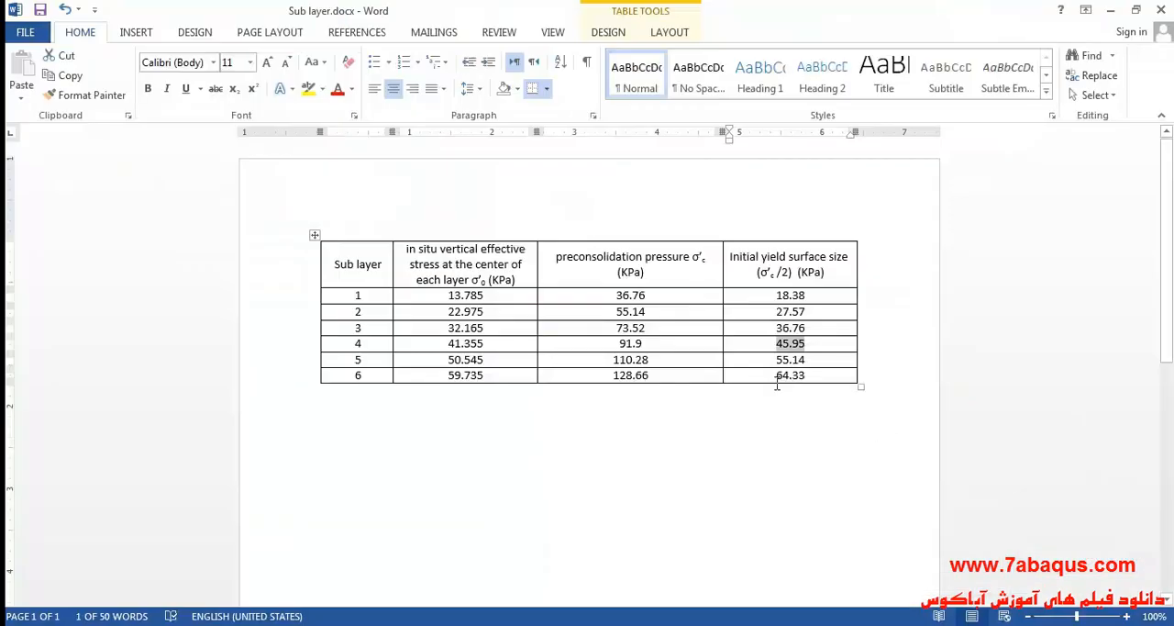
{"action": "left_click_drag", "start_coordinate": [772, 361], "coordinate": [807, 359]}
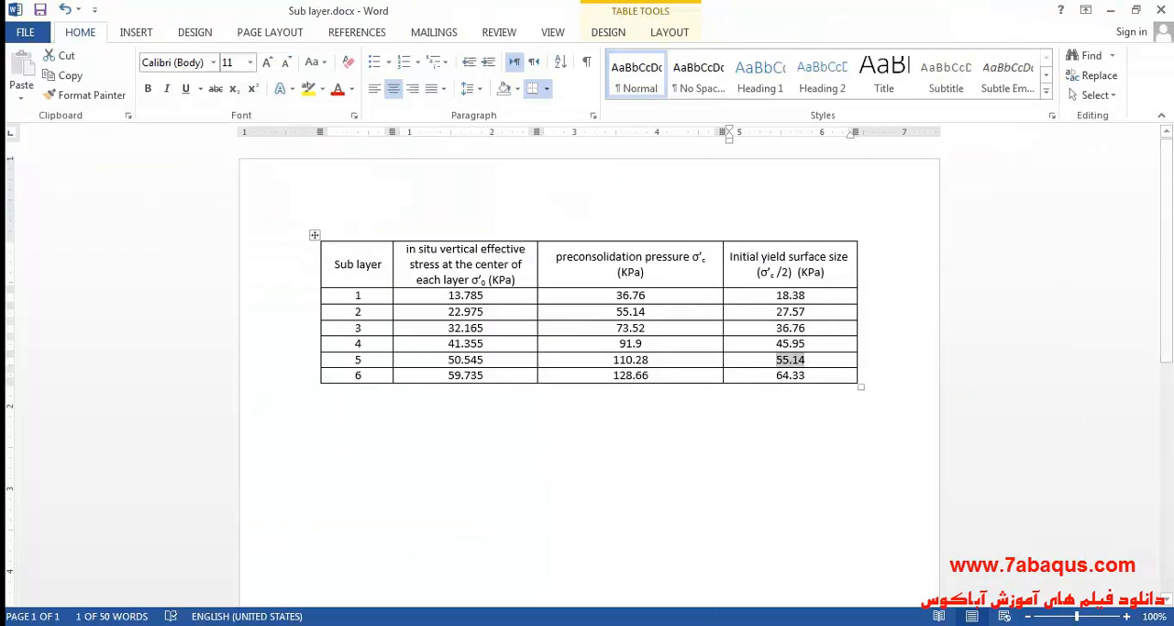
{"action": "key", "text": "alt+Tab"}
{"action": "double_click", "coordinate": [645, 407]}
{"action": "type", "text": "55.14e3"}
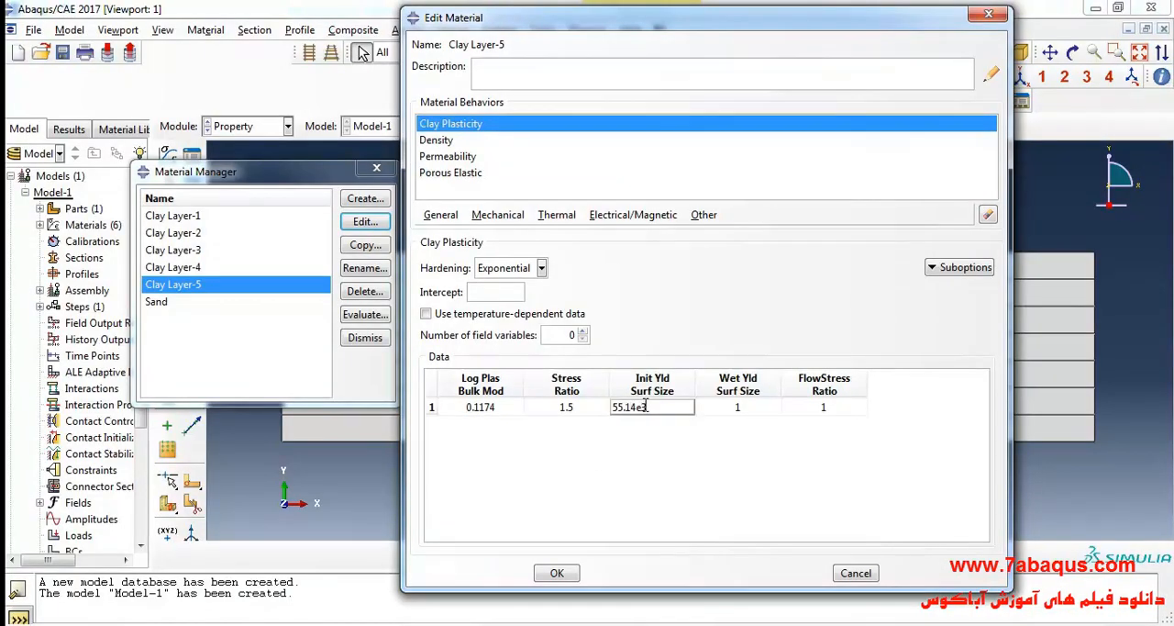
{"action": "left_click", "coordinate": [556, 573]}
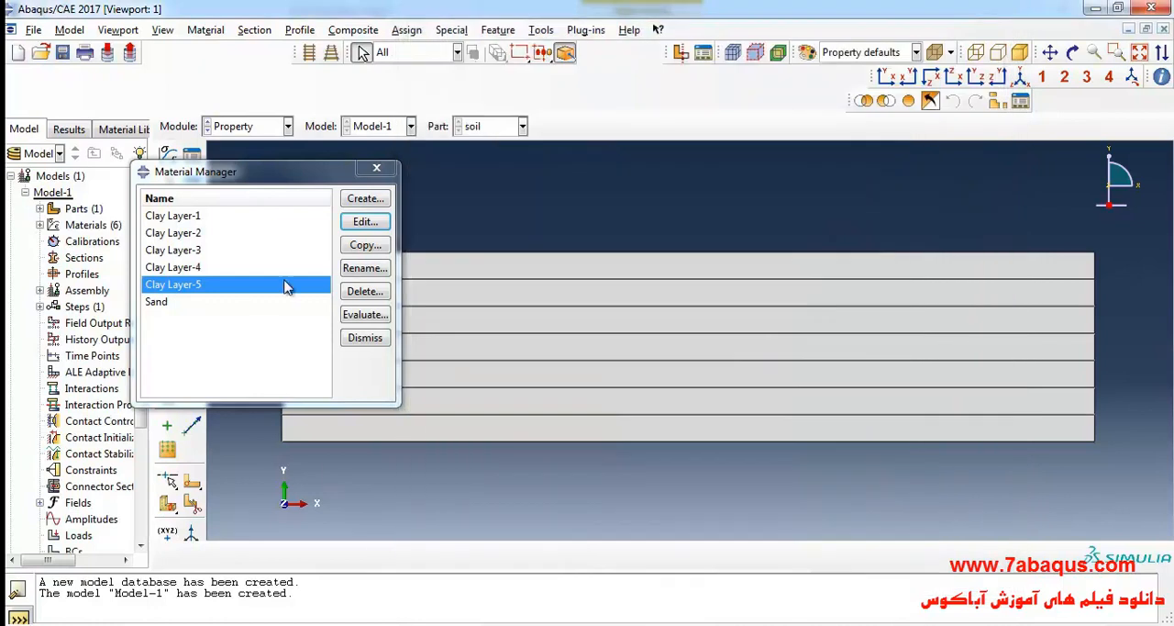
Copy the Clay Layer-5 material as Clay Layer-6.
{"action": "left_click", "coordinate": [365, 244]}
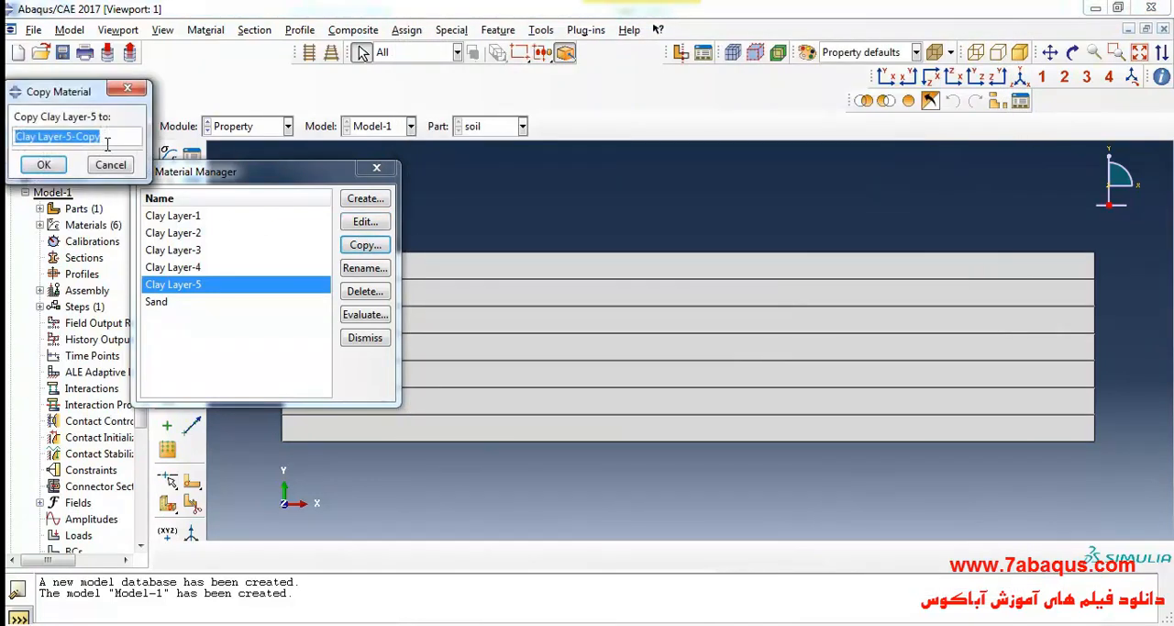
{"action": "key", "text": "BackSpace"}
{"action": "key", "text": "BackSpace"}
{"action": "key", "text": "BackSpace"}
{"action": "key", "text": "BackSpace"}
{"action": "key", "text": "BackSpace"}
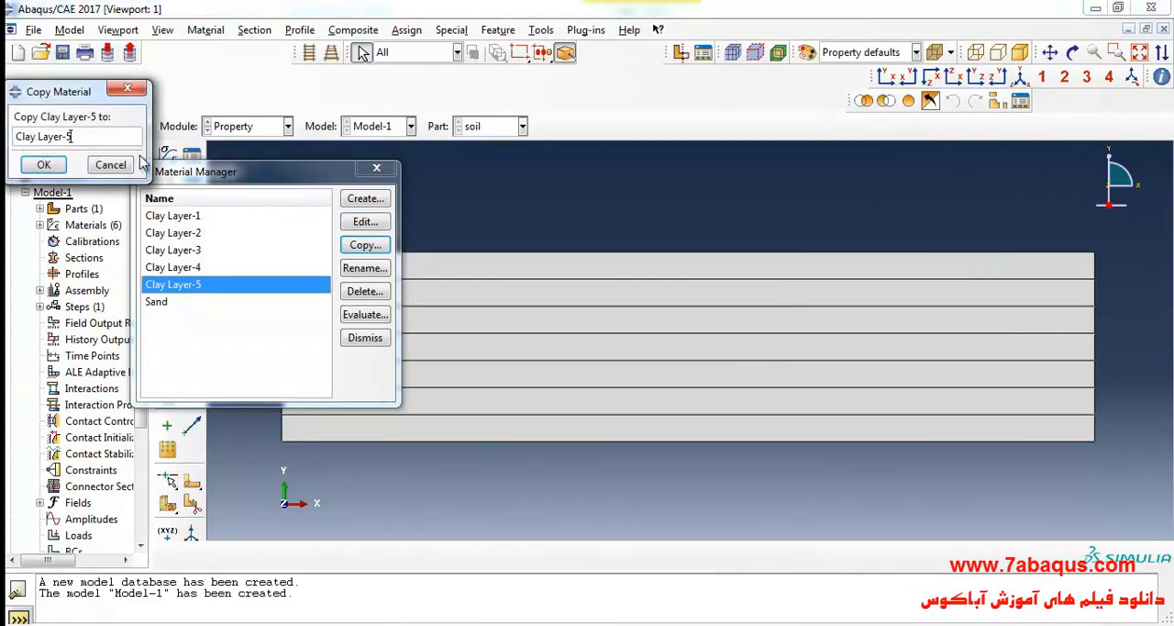
{"action": "type", "text": "6"}
{"action": "left_click", "coordinate": [43, 164]}
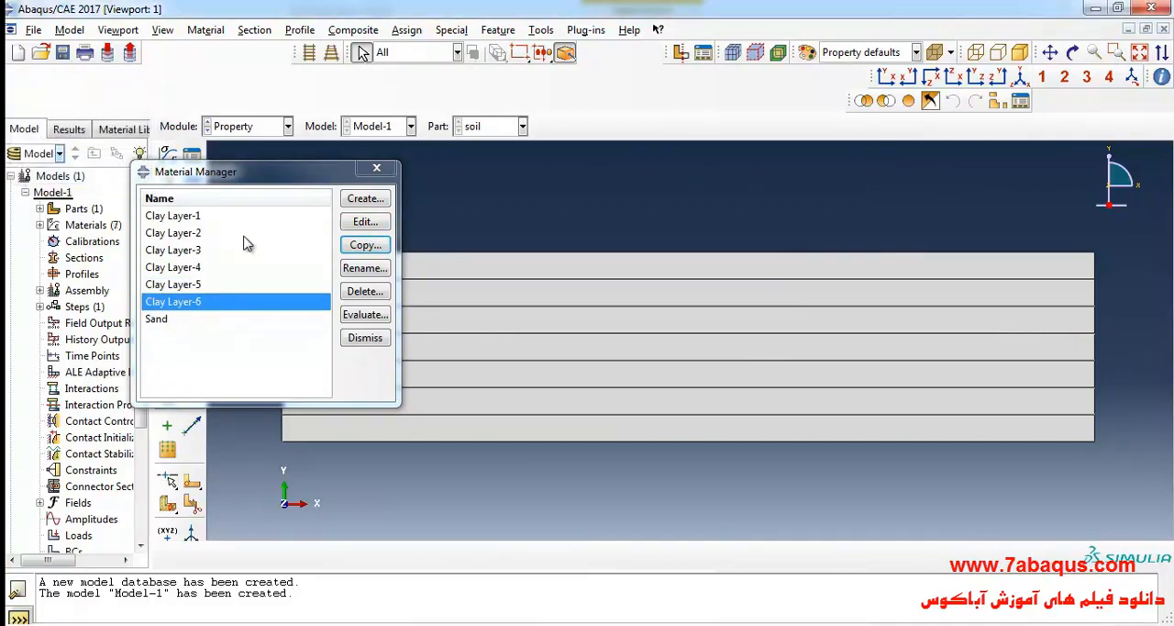
Look up sublayer 6's initial yield surface size in Sub layer.docx and set it to 64.33e3 in Clay Layer-6's clay plasticity data.
{"action": "left_click", "coordinate": [367, 224]}
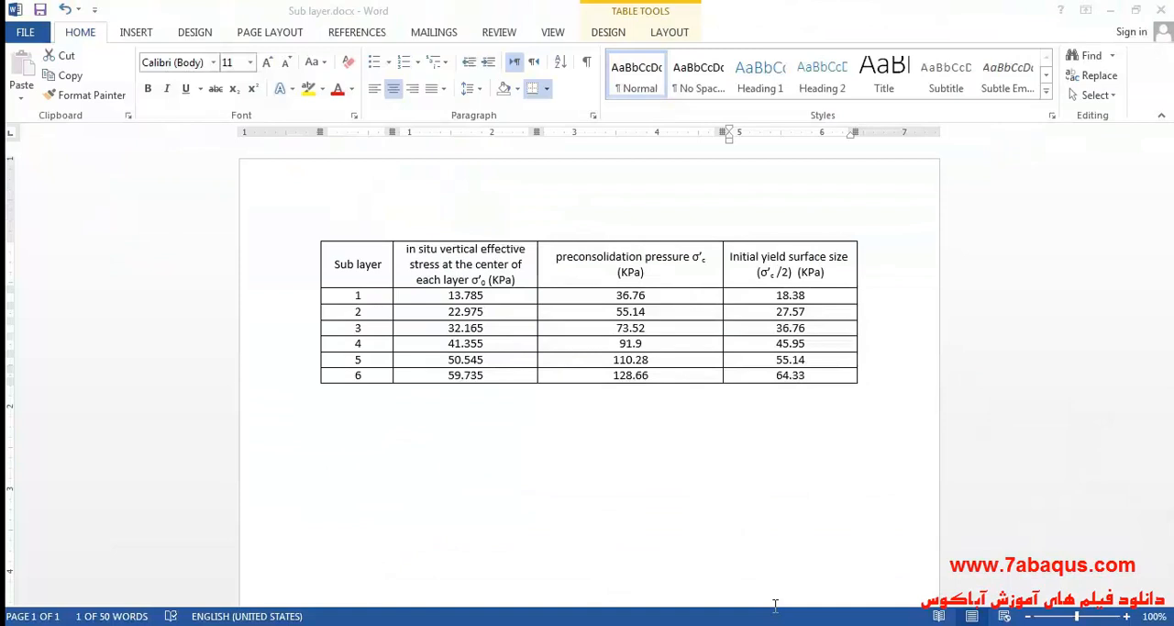
{"action": "double_click", "coordinate": [789, 359]}
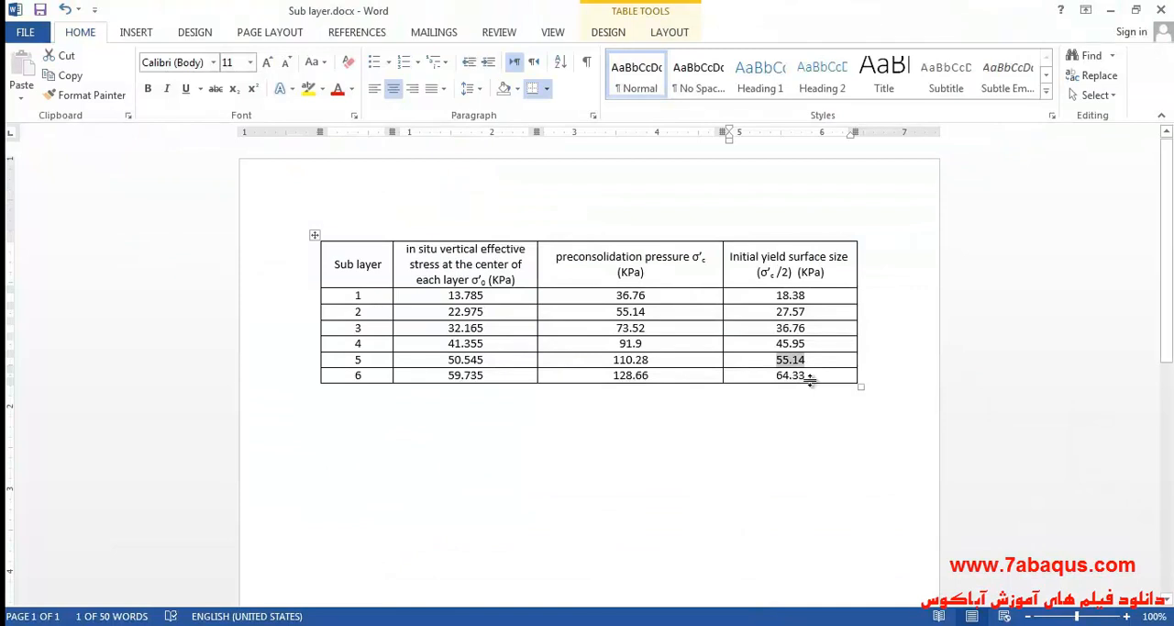
{"action": "double_click", "coordinate": [790, 375]}
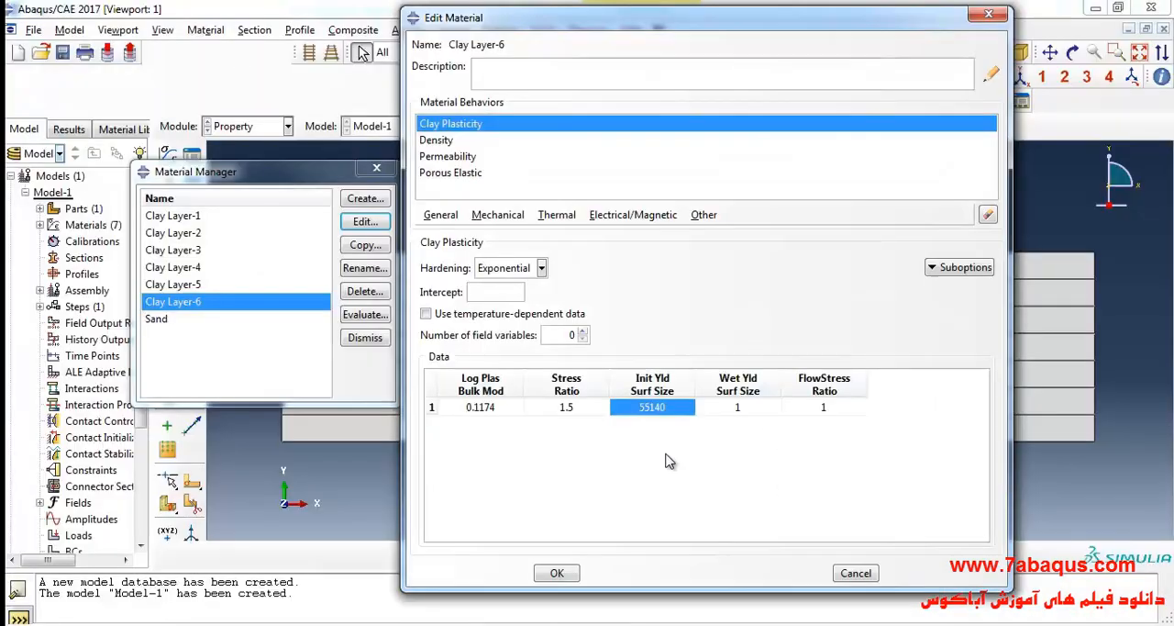
{"action": "double_click", "coordinate": [657, 407]}
{"action": "type", "text": "64"}
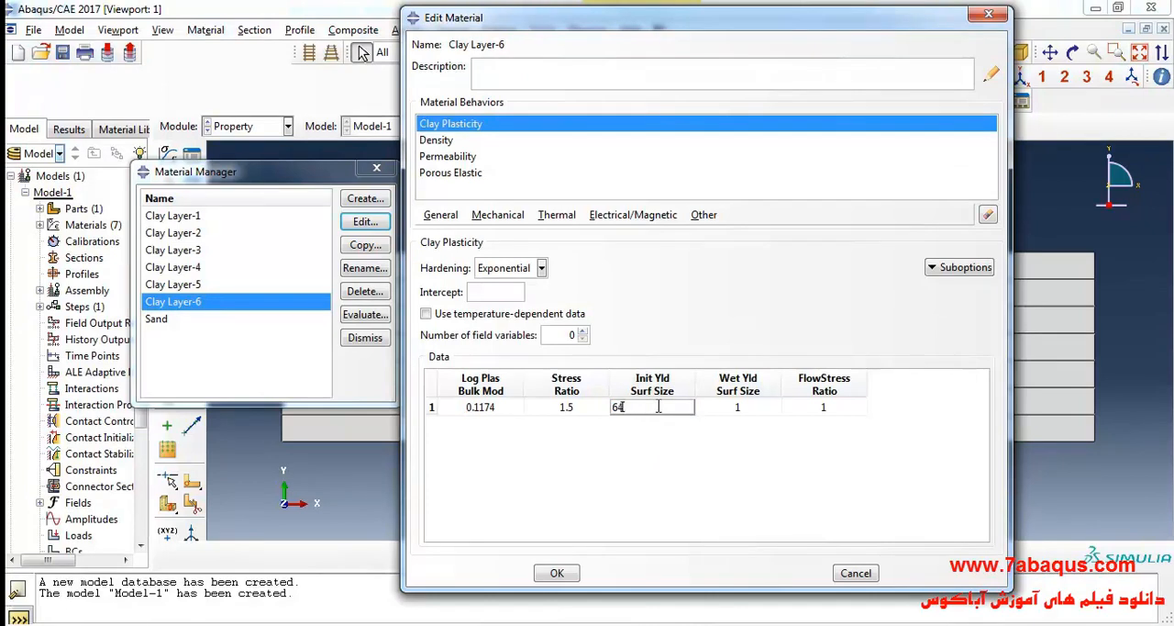
{"action": "type", "text": ".33e3"}
{"action": "left_click", "coordinate": [557, 573]}
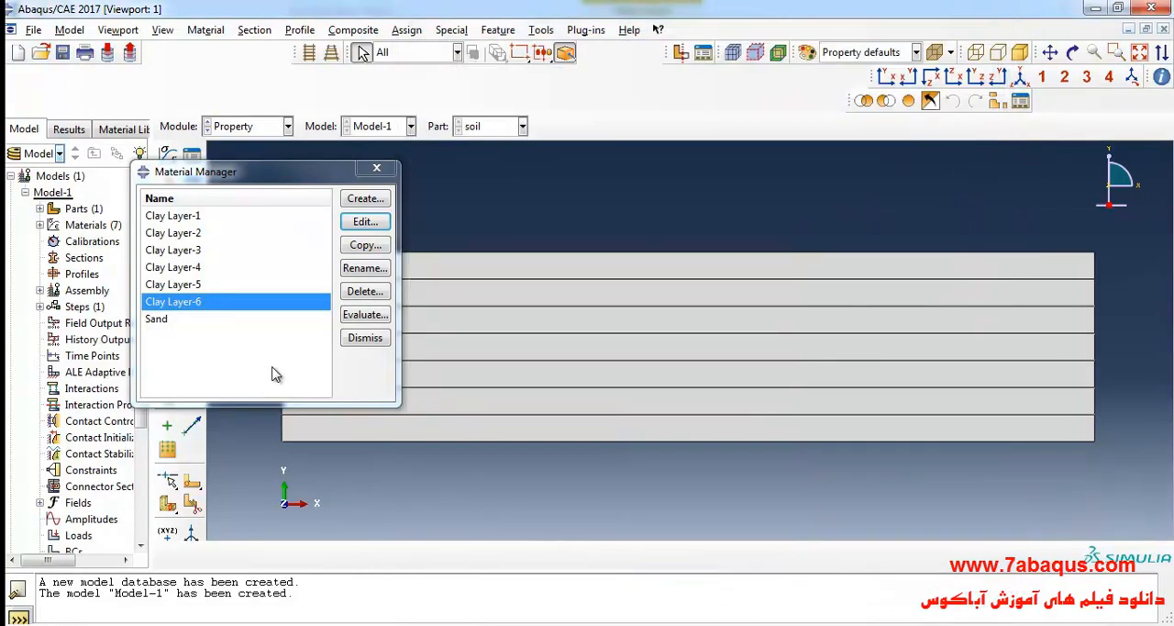
Review the list of clay layer and sand materials and close the Material Manager.
{"action": "left_click_drag", "start_coordinate": [179, 216], "coordinate": [185, 332]}
{"action": "left_click", "coordinate": [191, 250]}
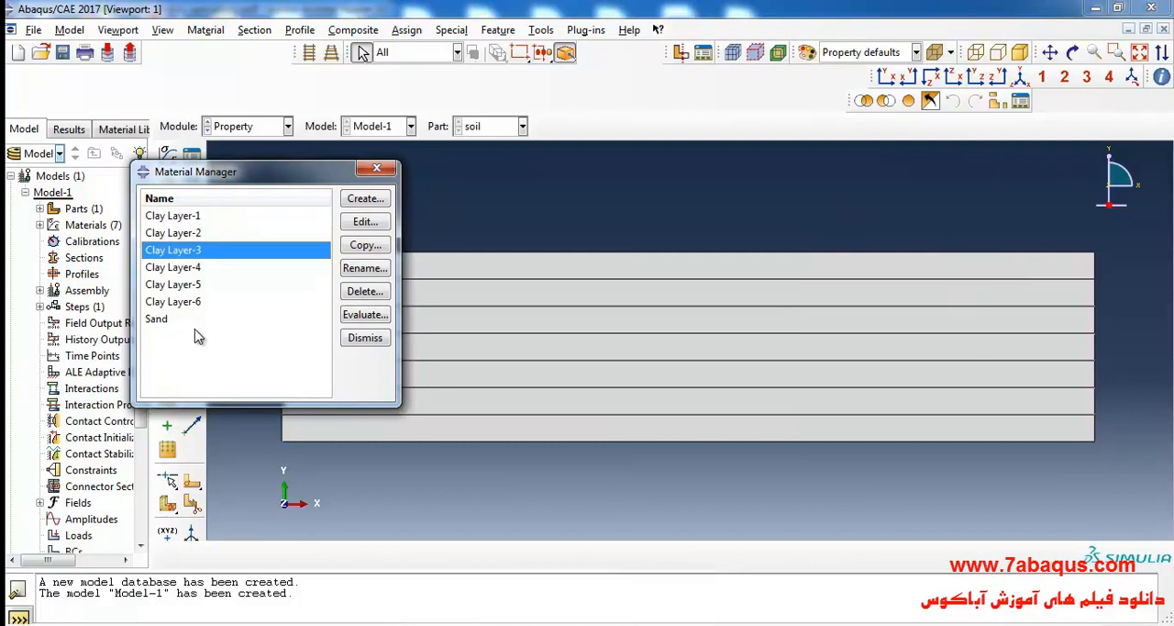
{"action": "left_click", "coordinate": [179, 220]}
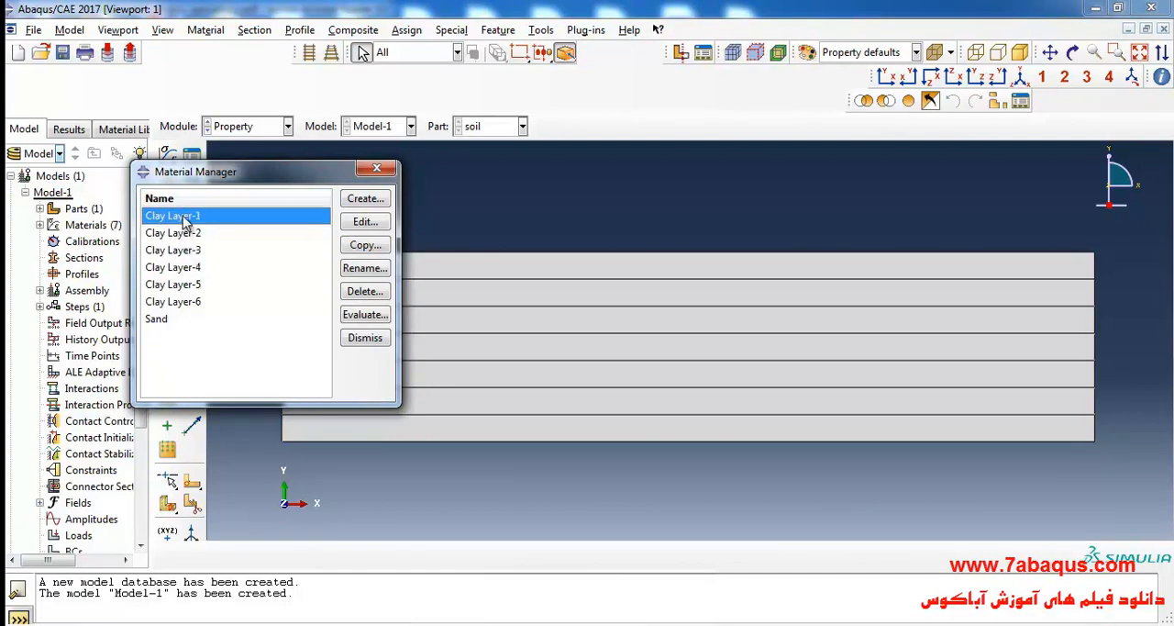
{"action": "left_click_drag", "start_coordinate": [183, 220], "coordinate": [192, 318]}
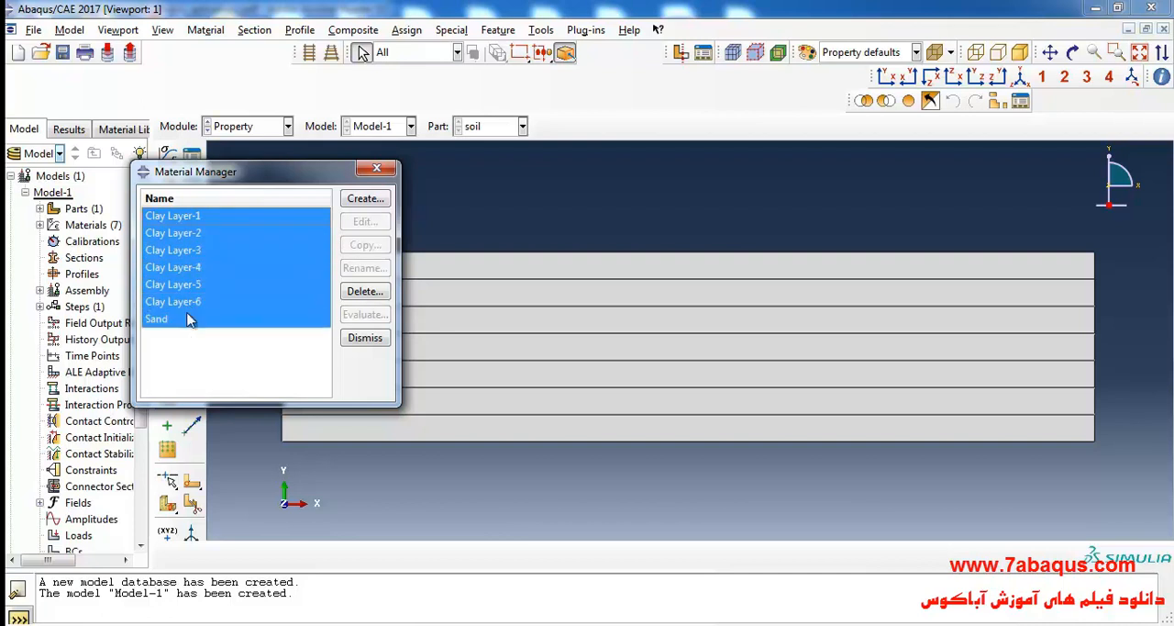
{"action": "left_click", "coordinate": [376, 168]}
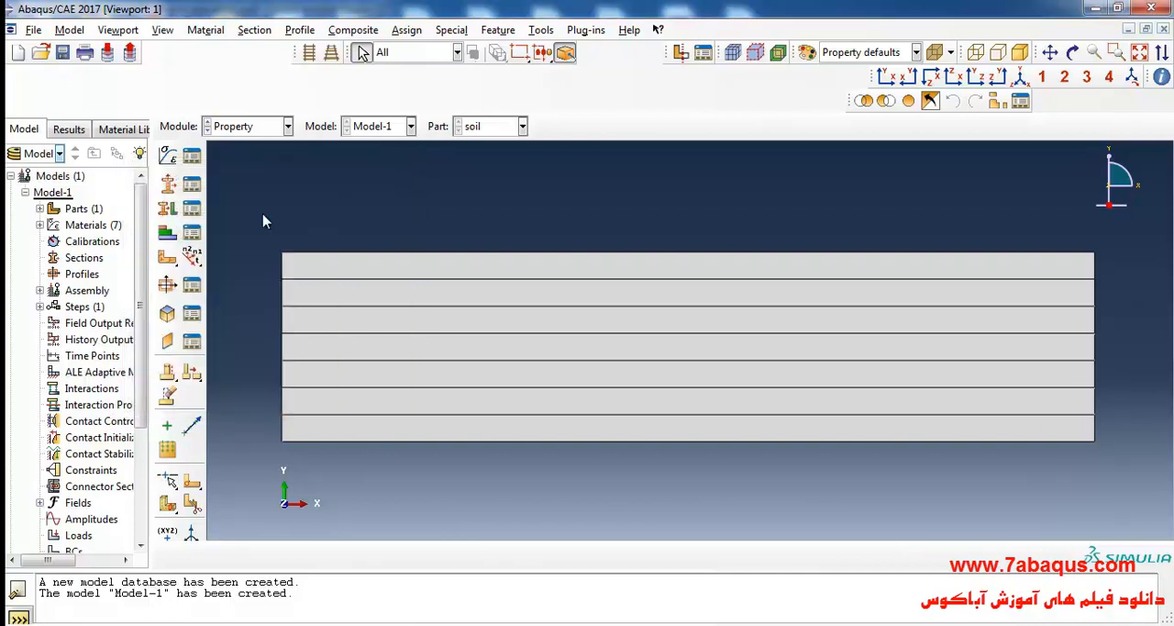
Create a solid homogeneous section named Sand that uses the Sand material.
{"action": "left_click", "coordinate": [169, 186]}
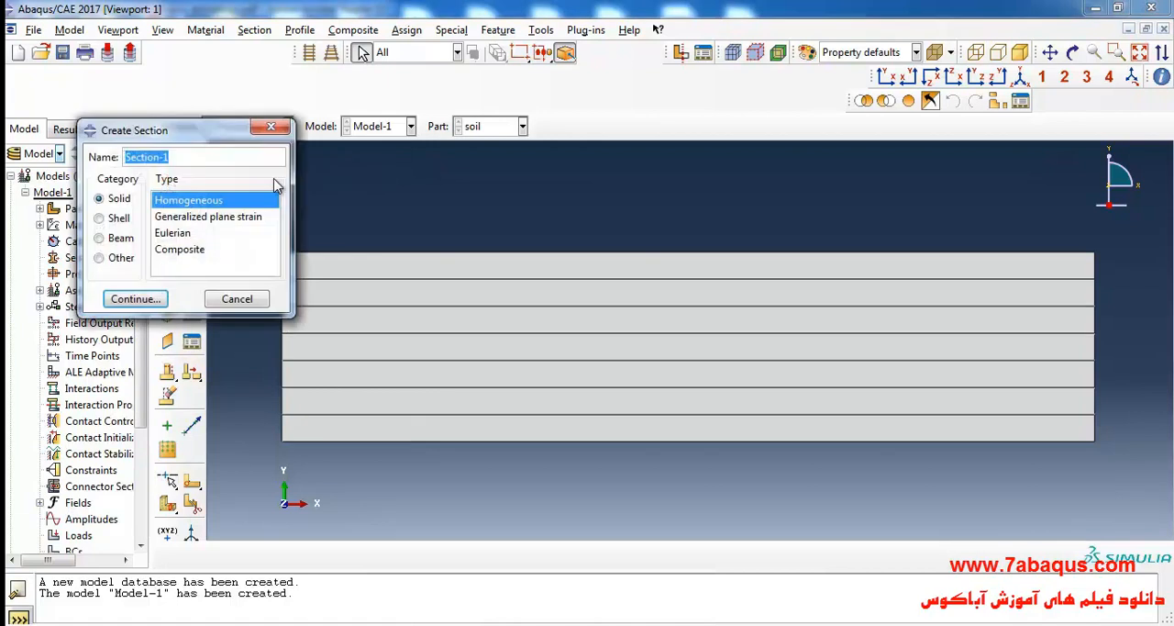
{"action": "type", "text": "s"}
{"action": "left_click", "coordinate": [147, 300]}
{"action": "left_click", "coordinate": [169, 241]}
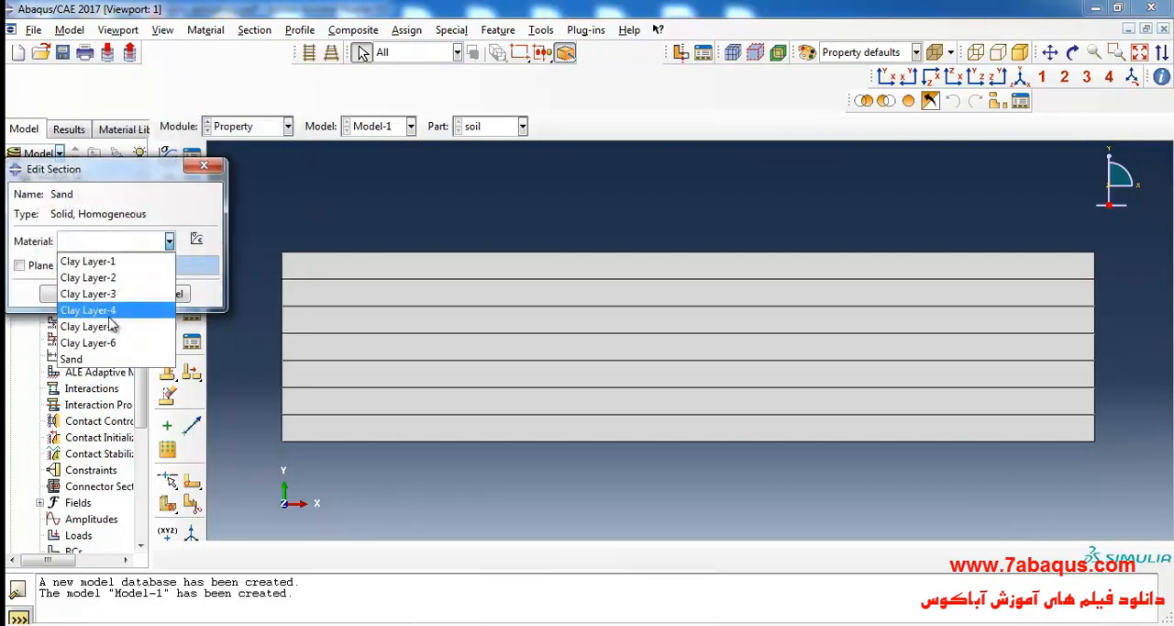
{"action": "left_click", "coordinate": [120, 359]}
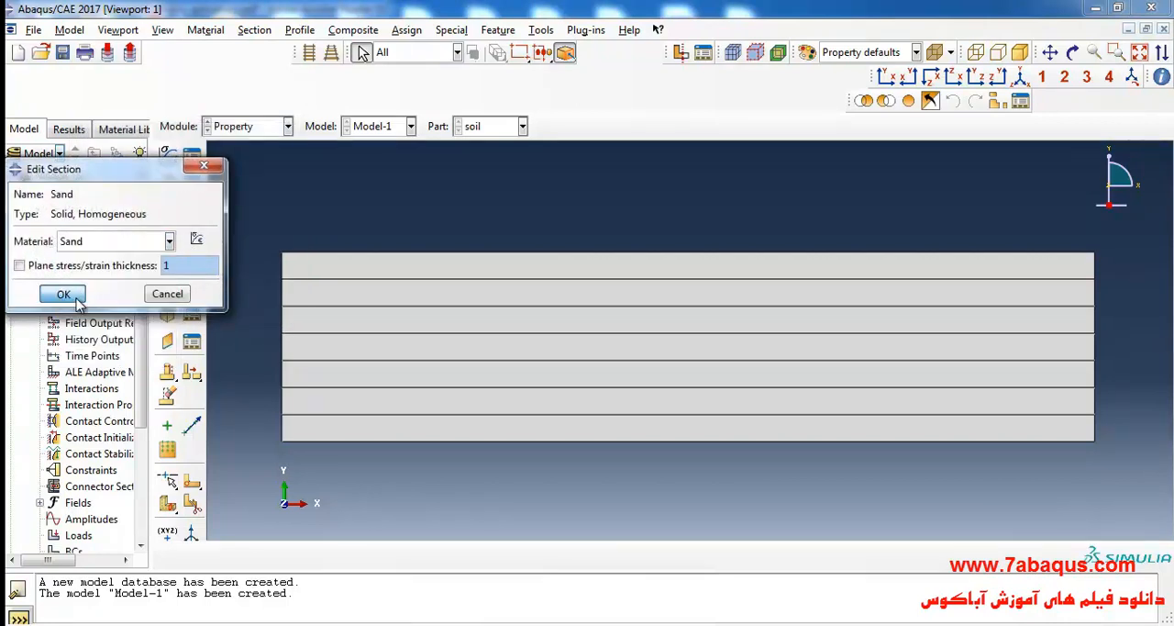
{"action": "left_click", "coordinate": [63, 293]}
Open the Section Manager and create a solid homogeneous section named Clay Layer-1 with the Clay Layer-1 material.
{"action": "left_click", "coordinate": [191, 184]}
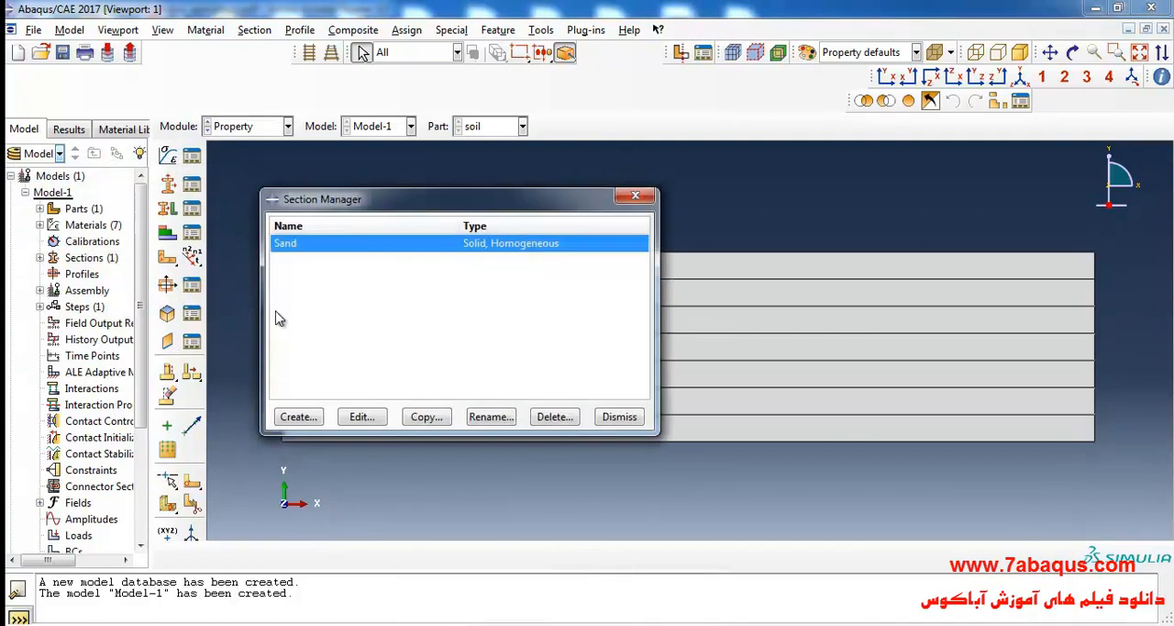
{"action": "left_click", "coordinate": [299, 418]}
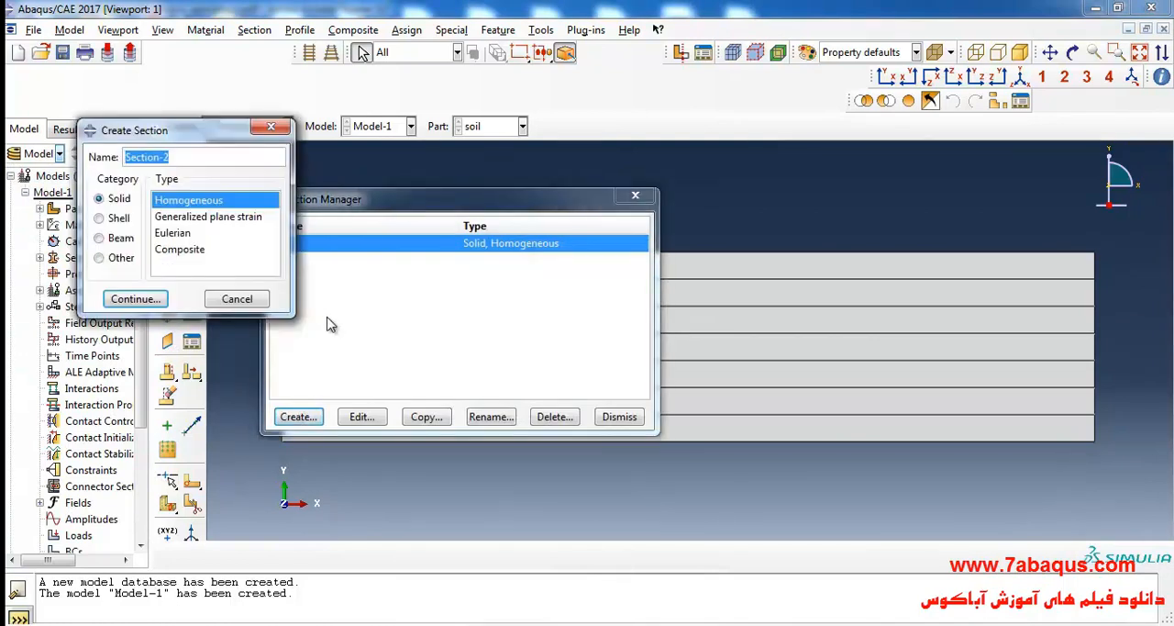
{"action": "type", "text": "Clay Layer-1"}
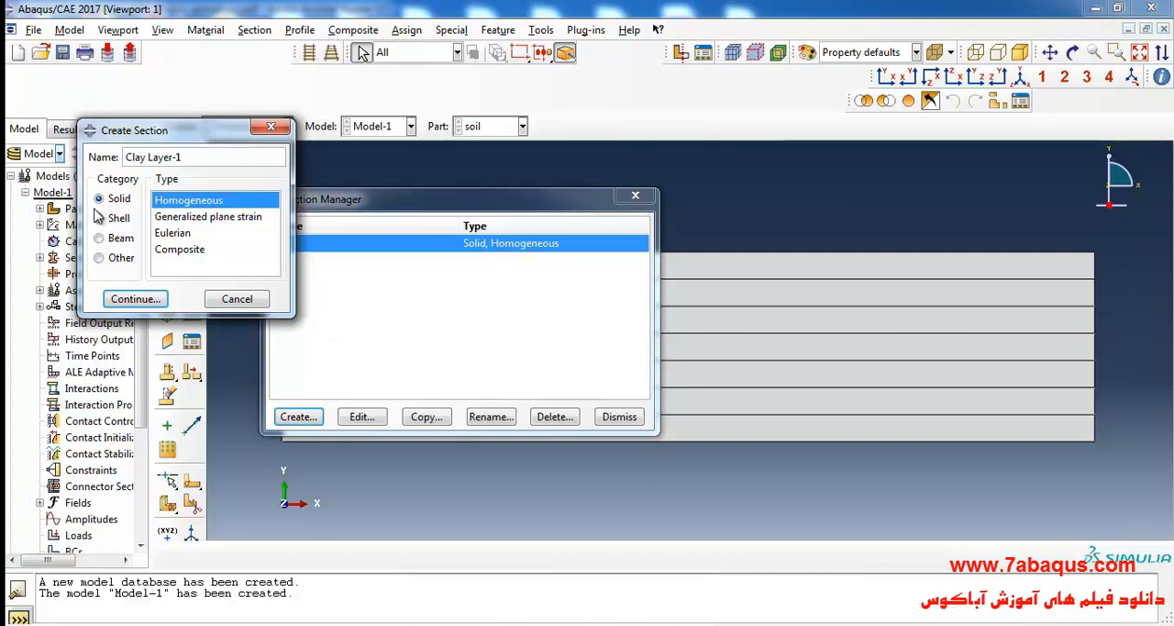
{"action": "left_click", "coordinate": [152, 307]}
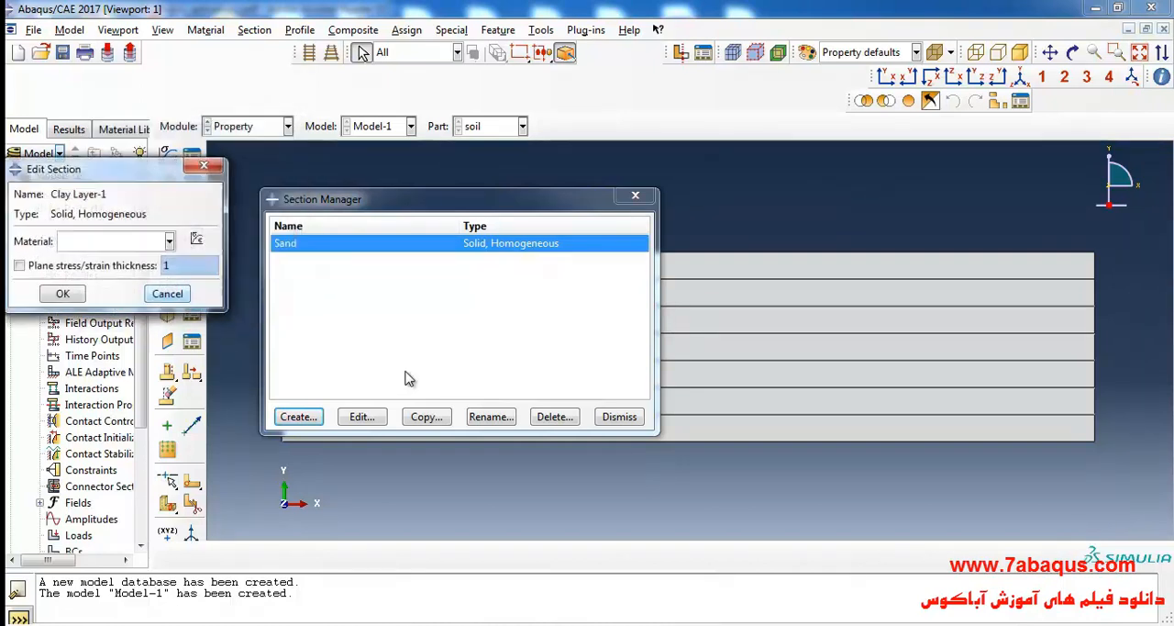
{"action": "left_click", "coordinate": [92, 242]}
{"action": "left_click", "coordinate": [92, 263]}
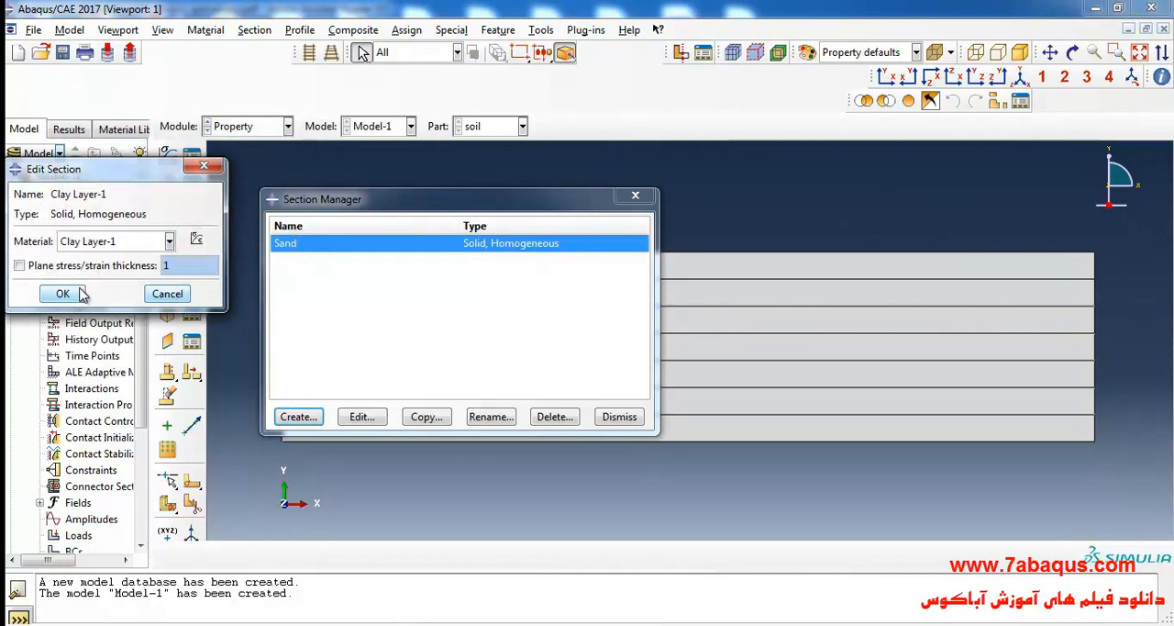
{"action": "left_click", "coordinate": [58, 293]}
Create a solid homogeneous section named Clay Layer-2 with the Clay Layer-2 material.
{"action": "left_click", "coordinate": [303, 418]}
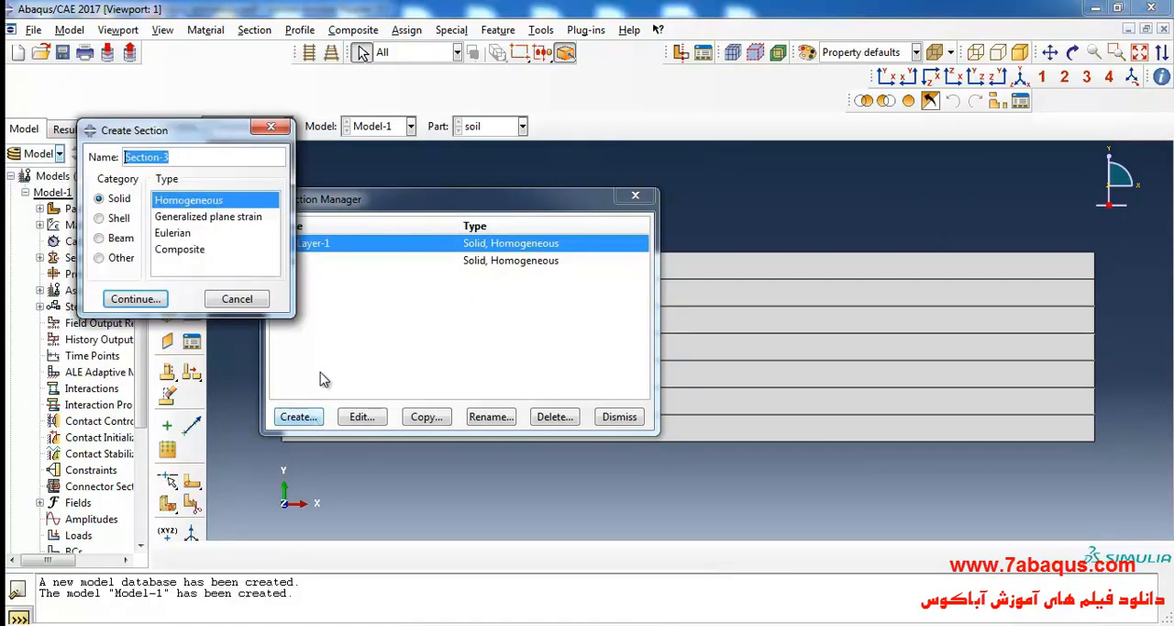
{"action": "type", "text": "Cla"}
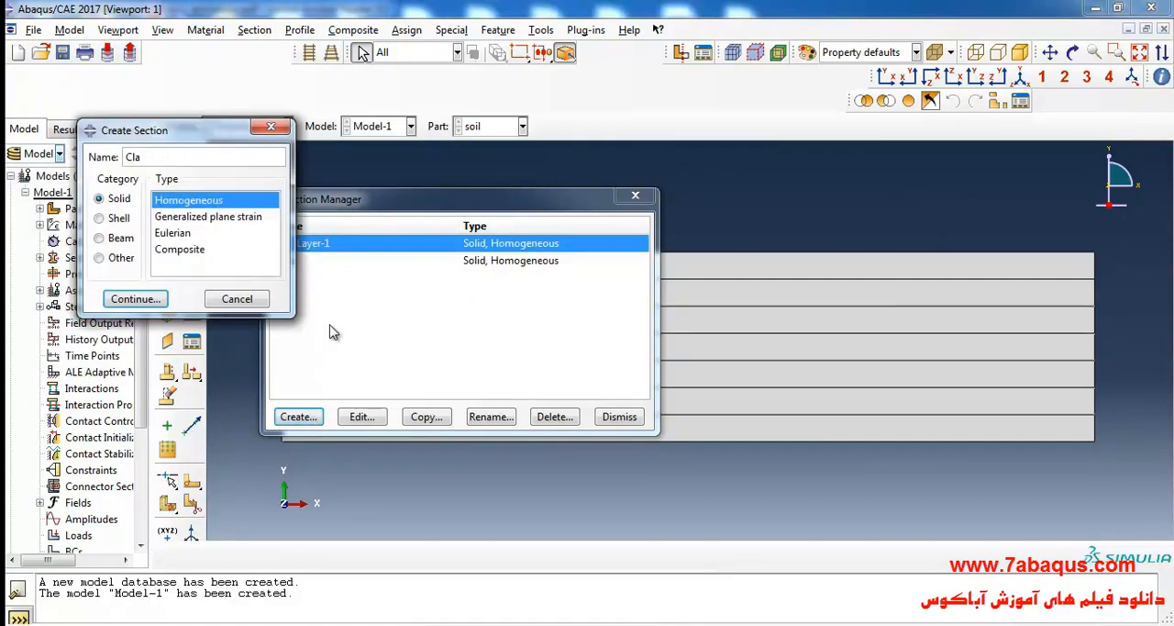
{"action": "type", "text": "y Layer-2"}
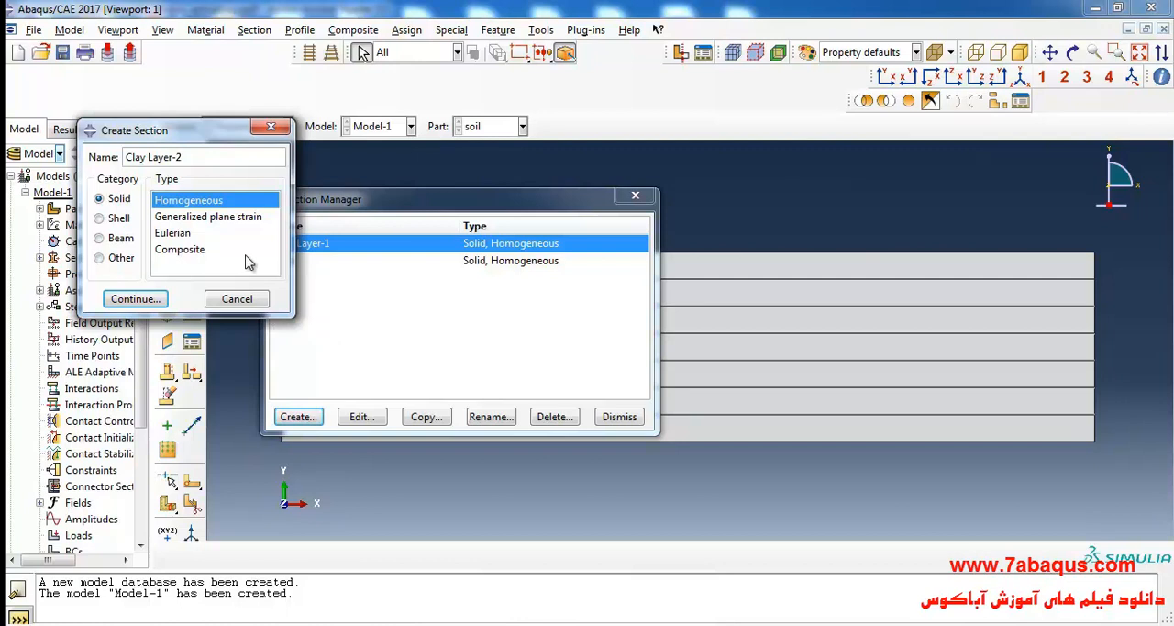
{"action": "left_click", "coordinate": [136, 298]}
{"action": "left_click", "coordinate": [84, 240]}
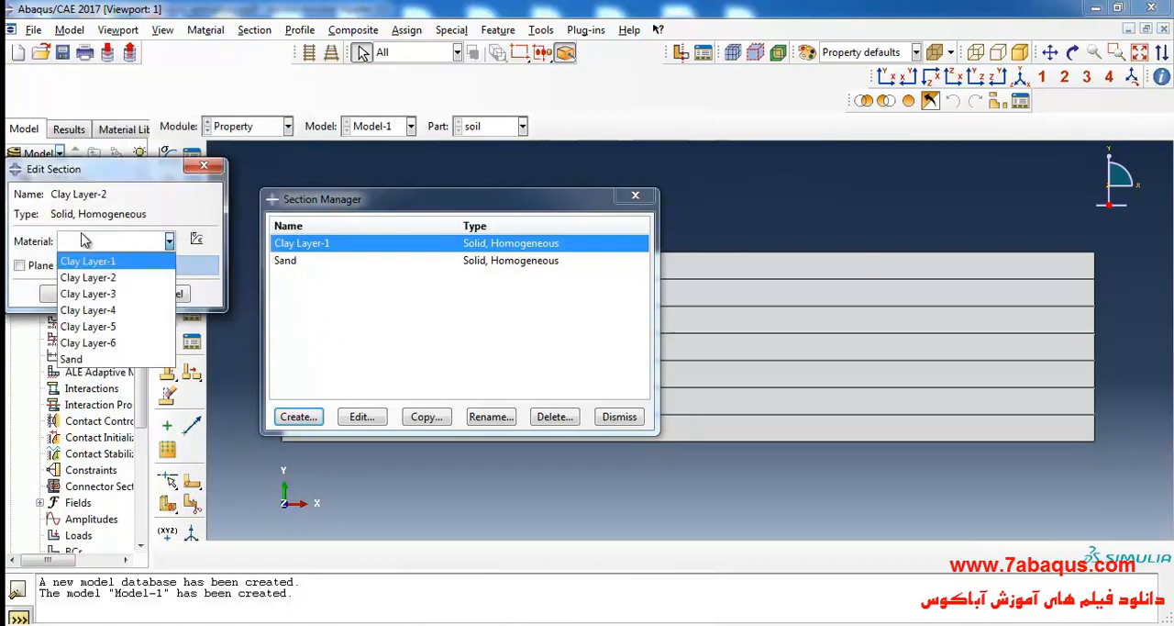
{"action": "left_click", "coordinate": [108, 279]}
{"action": "left_click", "coordinate": [57, 292]}
Create a solid homogeneous section named Clay Layer-3 with the Clay Layer-3 material.
{"action": "left_click", "coordinate": [298, 417]}
{"action": "type", "text": "Clay"}
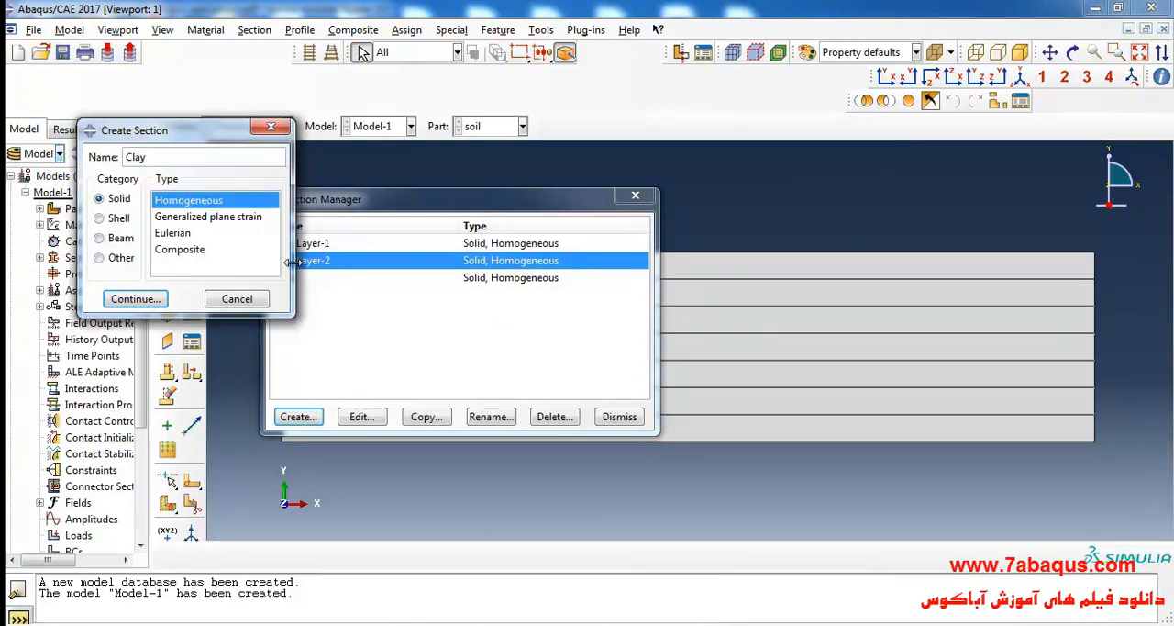
{"action": "type", "text": " Layer-3"}
{"action": "left_click", "coordinate": [139, 298]}
{"action": "left_click", "coordinate": [116, 241]}
{"action": "left_click", "coordinate": [100, 290]}
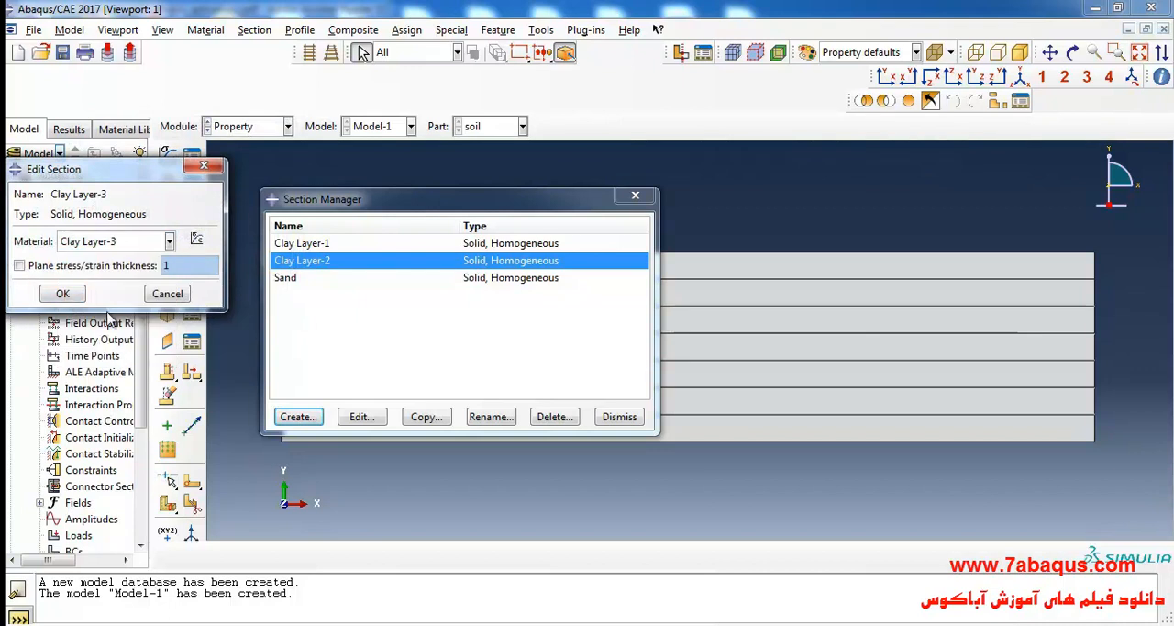
{"action": "left_click", "coordinate": [63, 293]}
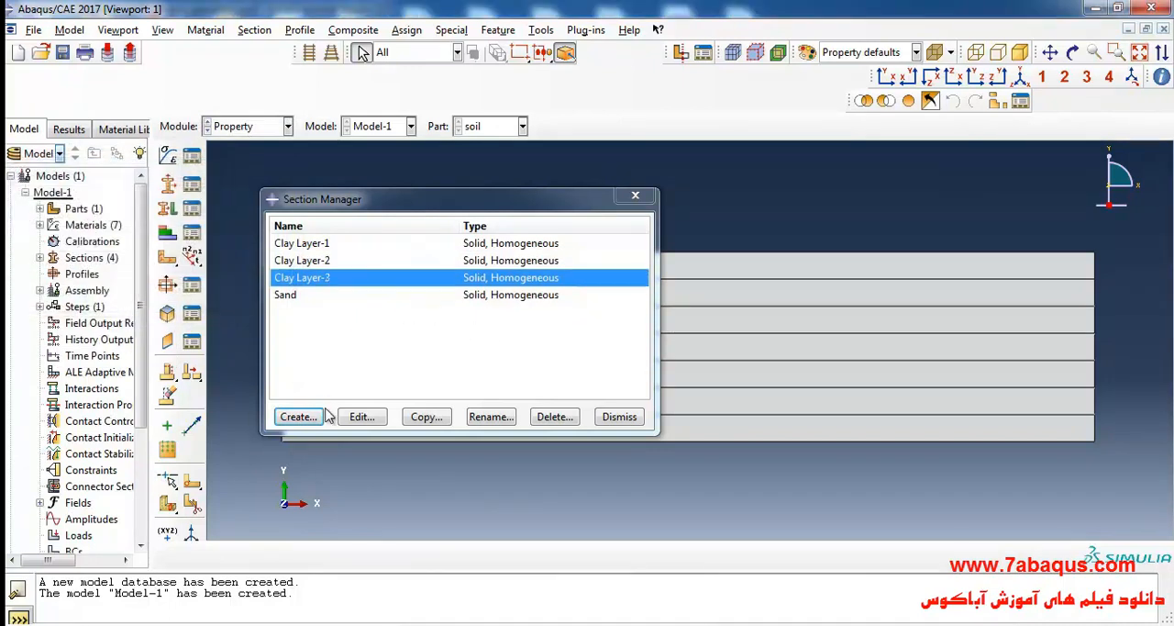
Create a solid homogeneous section named Clay Layer-4 with the Clay Layer-4 material.
{"action": "left_click", "coordinate": [298, 416]}
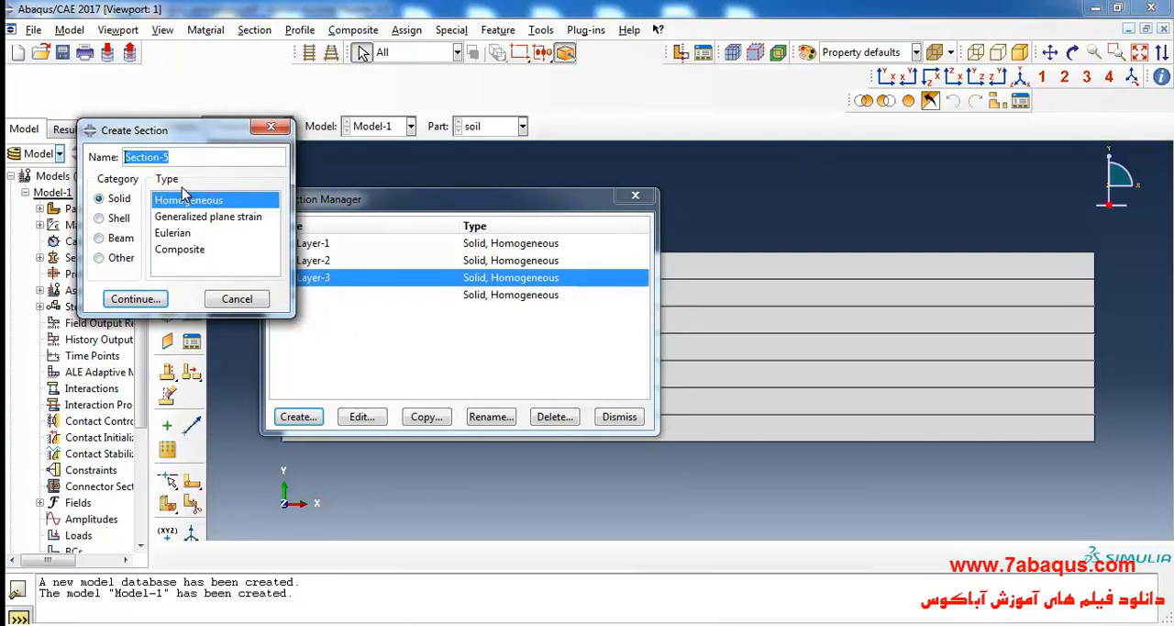
{"action": "left_click_drag", "start_coordinate": [195, 137], "coordinate": [160, 135]}
{"action": "type", "text": "Clay Layer-4"}
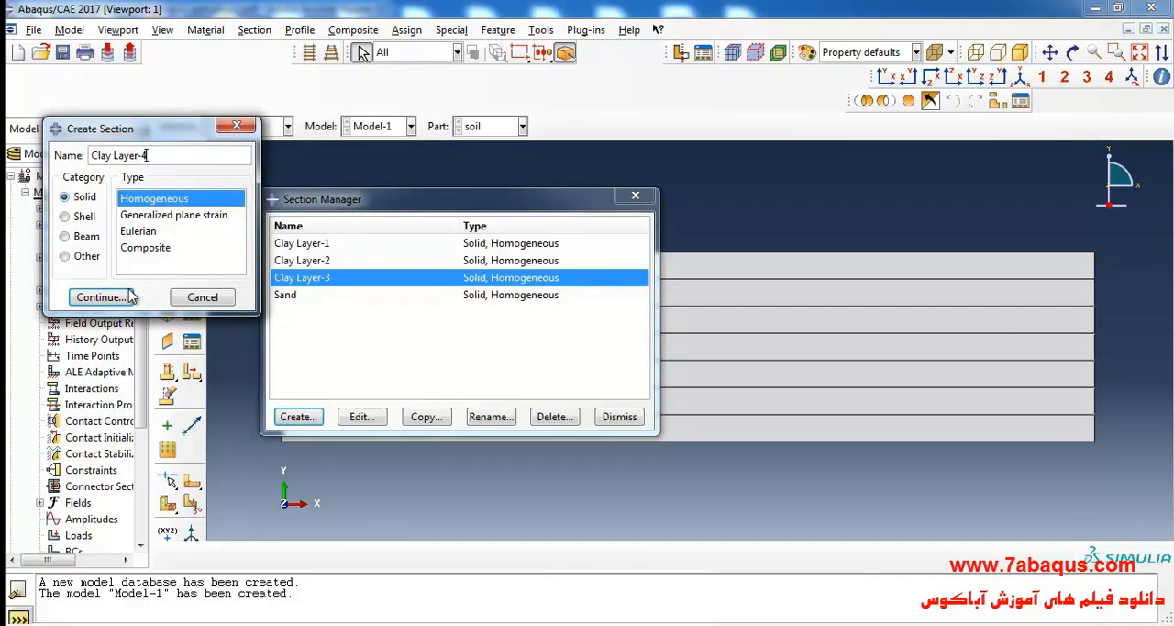
{"action": "left_click", "coordinate": [99, 297]}
{"action": "left_click", "coordinate": [82, 241]}
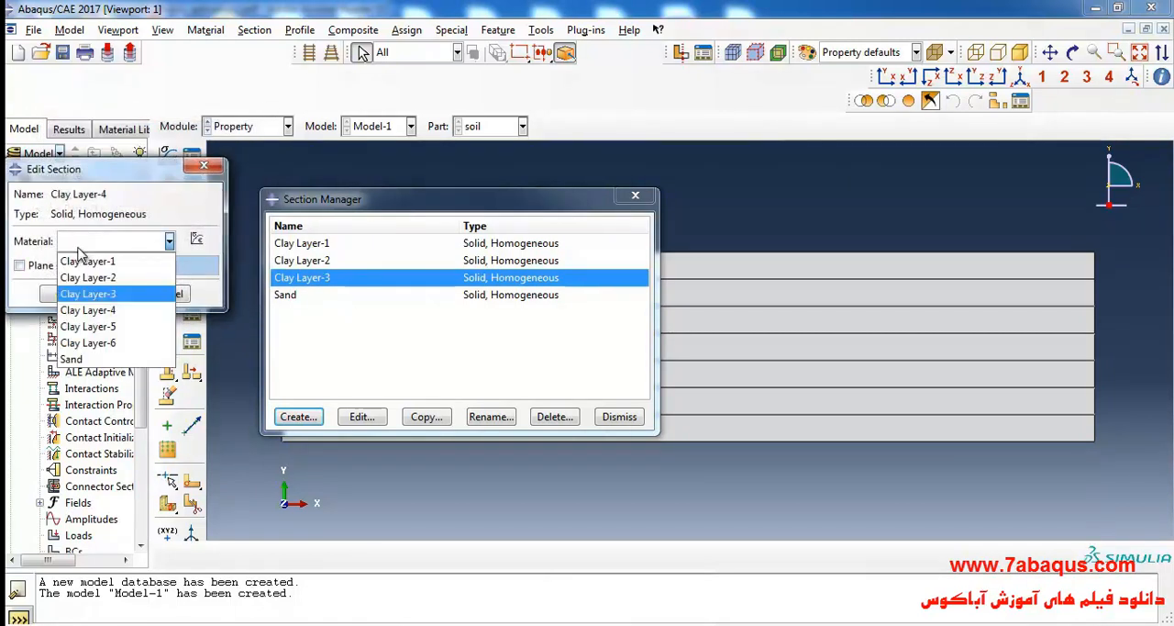
{"action": "left_click", "coordinate": [78, 306]}
{"action": "left_click", "coordinate": [62, 294]}
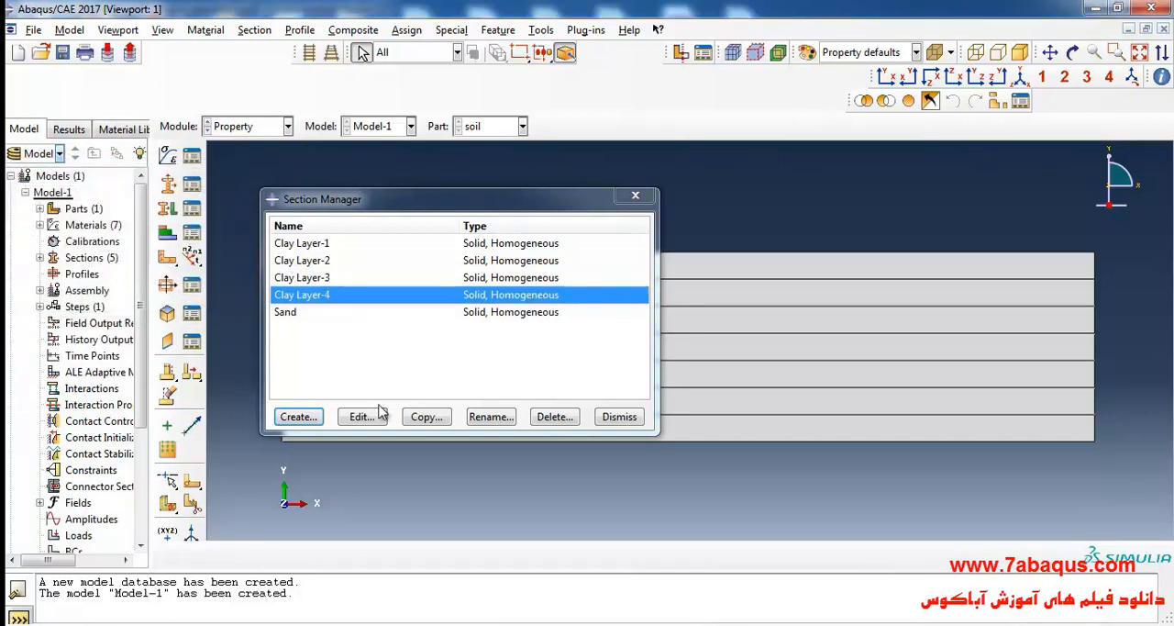
Create a solid homogeneous section named Clay Layer-5 with the Clay Layer-5 material.
{"action": "left_click", "coordinate": [298, 417]}
{"action": "type", "text": "C"}
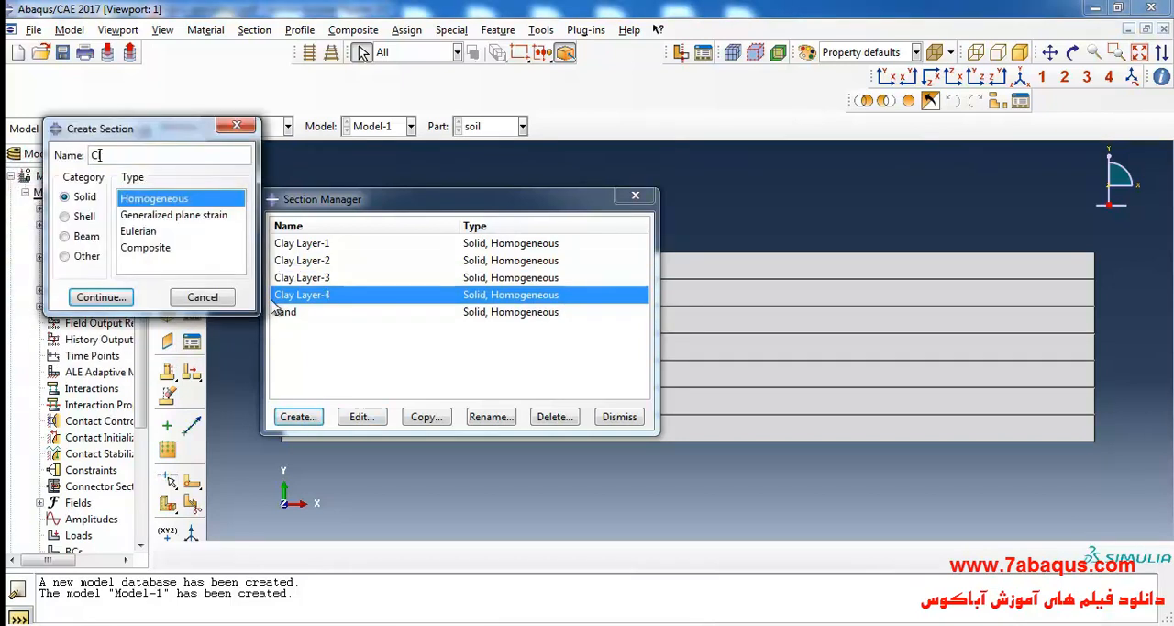
{"action": "type", "text": "lay Layer-5"}
{"action": "left_click", "coordinate": [103, 297]}
{"action": "left_click", "coordinate": [98, 242]}
{"action": "left_click", "coordinate": [115, 327]}
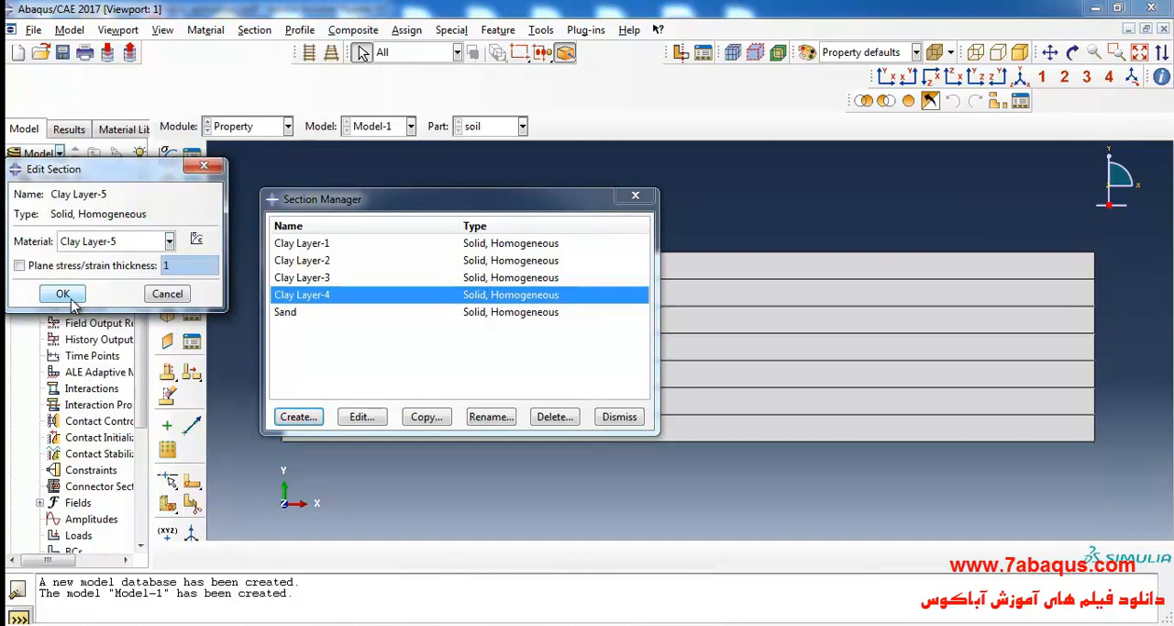
{"action": "left_click", "coordinate": [61, 293]}
Create a solid homogeneous section named Clay Layer-6 with the Clay Layer-6 material and close the Section Manager.
{"action": "left_click", "coordinate": [298, 417]}
{"action": "type", "text": "Clay Layer-6"}
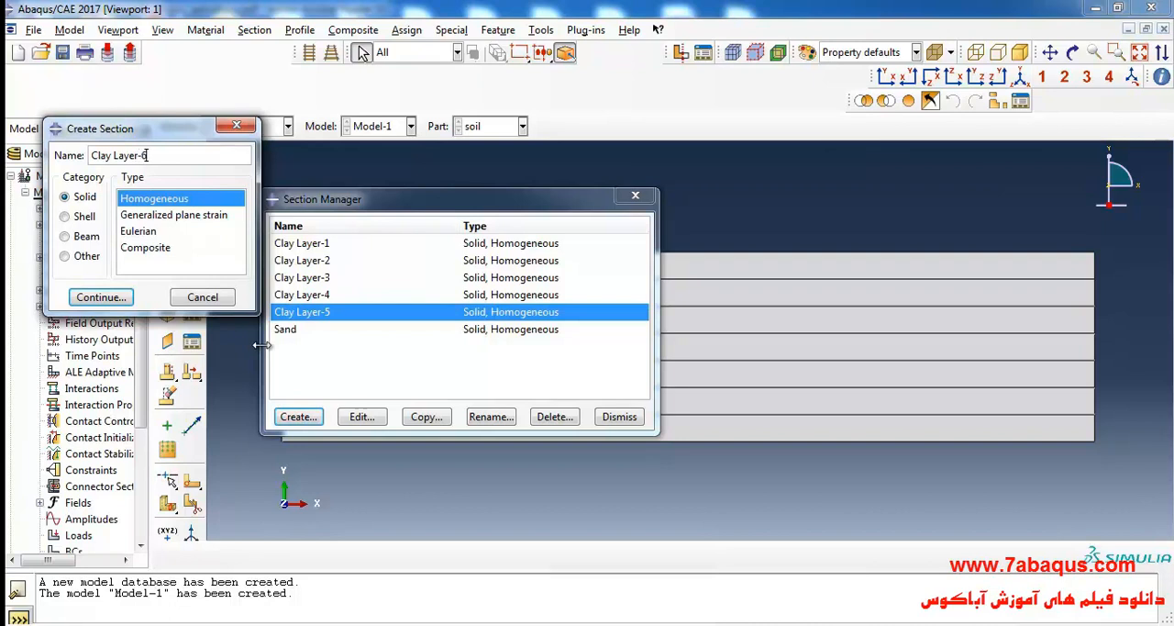
{"action": "left_click", "coordinate": [85, 298]}
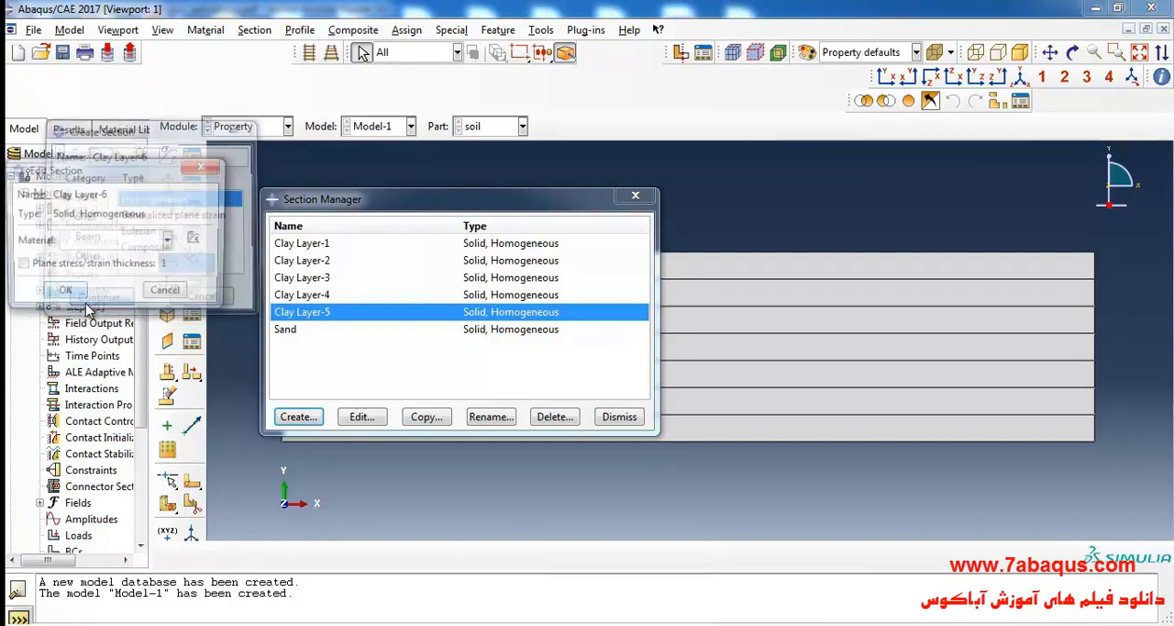
{"action": "left_click", "coordinate": [129, 243]}
{"action": "left_click", "coordinate": [110, 339]}
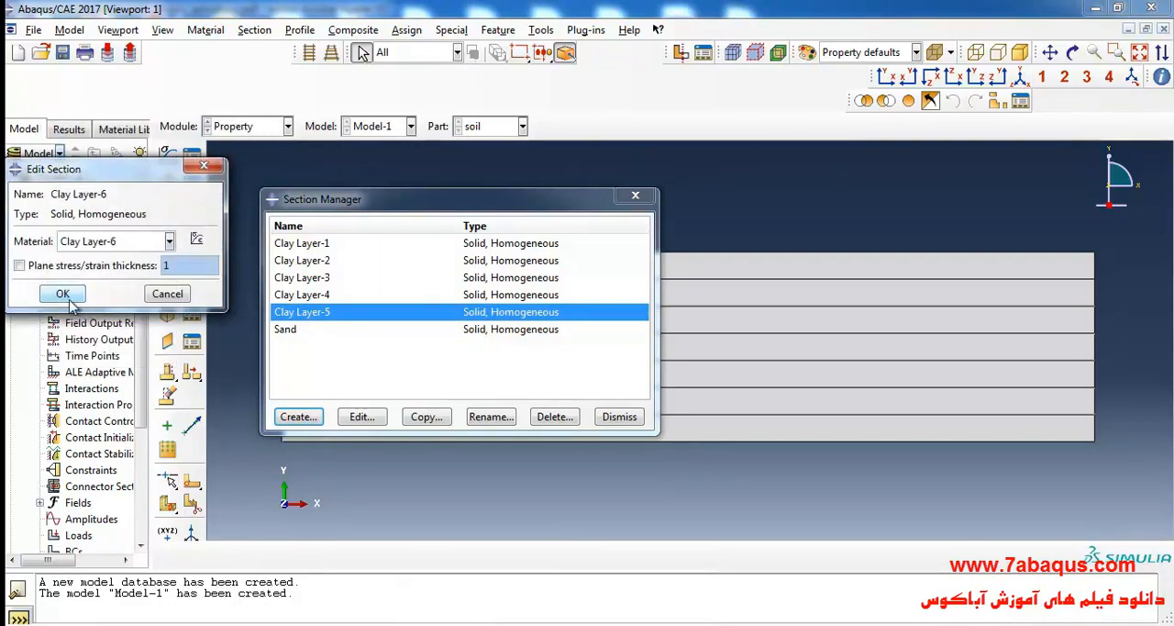
{"action": "left_click", "coordinate": [62, 293]}
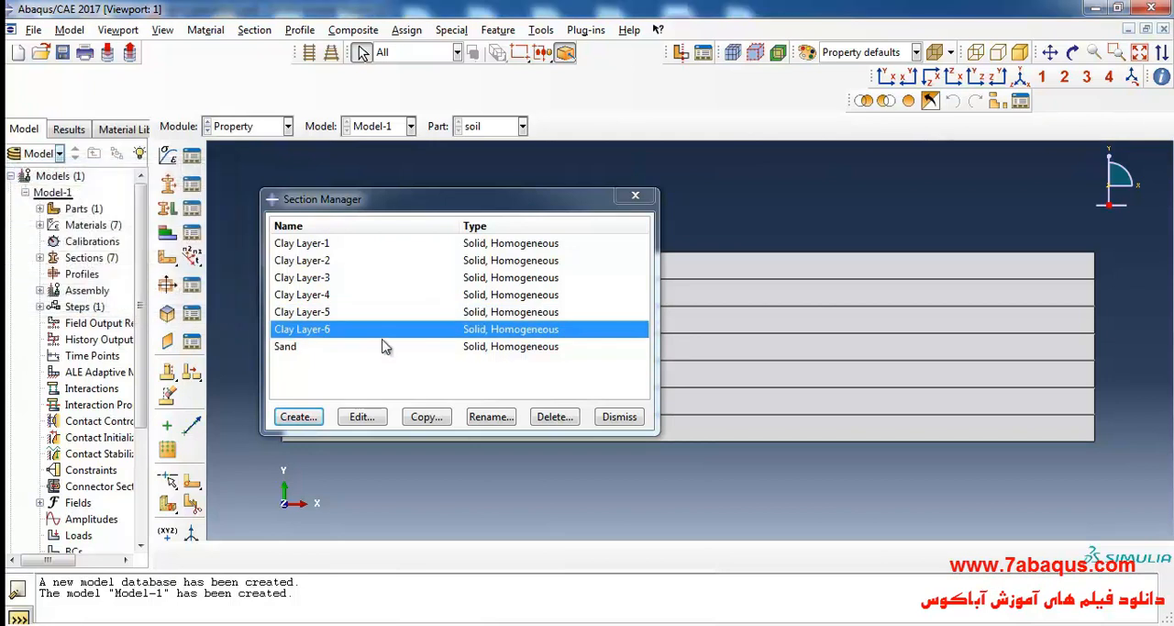
{"action": "left_click", "coordinate": [635, 196]}
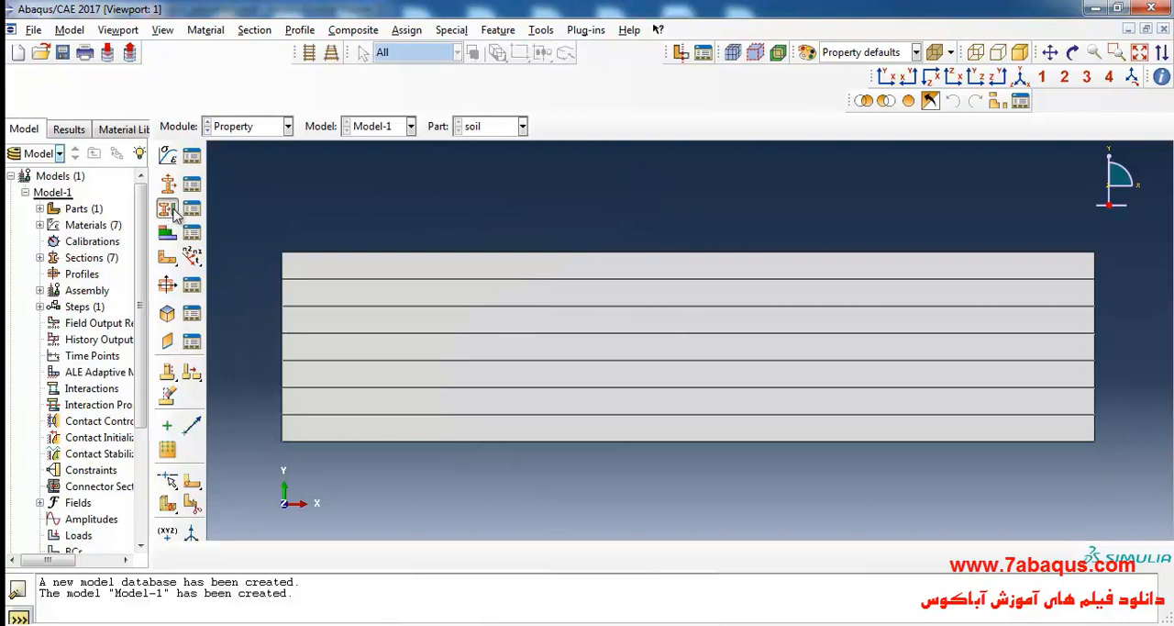
Assign the Sand section to the top layer of the soil part, creating Set-1 for the region.
{"action": "left_click", "coordinate": [169, 211]}
{"action": "left_click", "coordinate": [492, 270]}
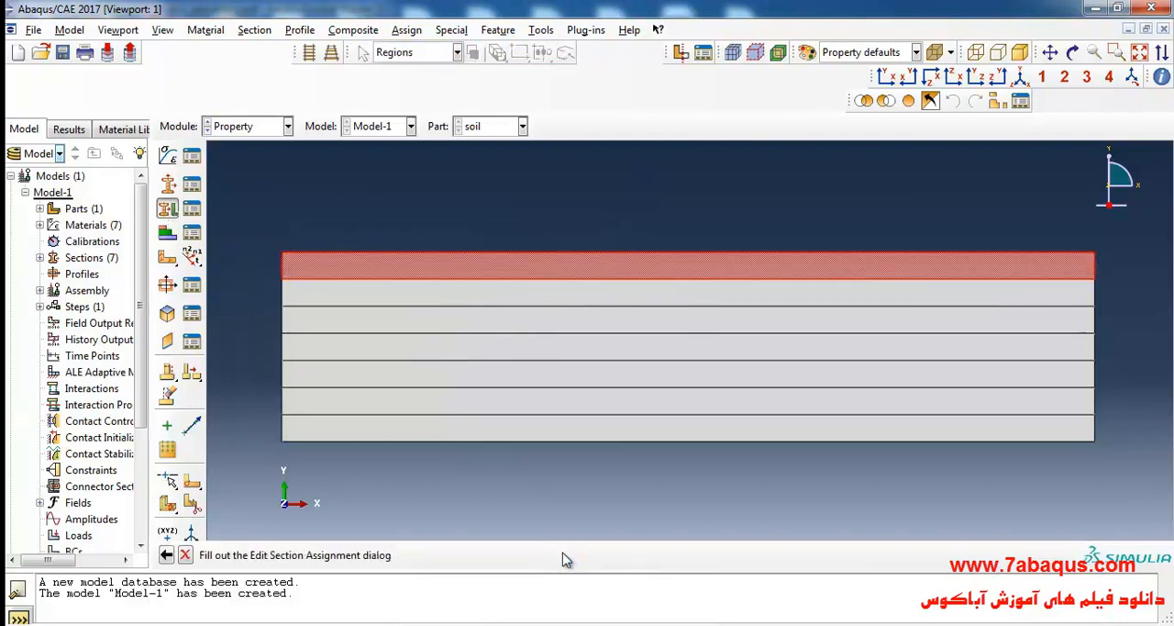
{"action": "left_click", "coordinate": [562, 556]}
{"action": "left_click", "coordinate": [279, 253]}
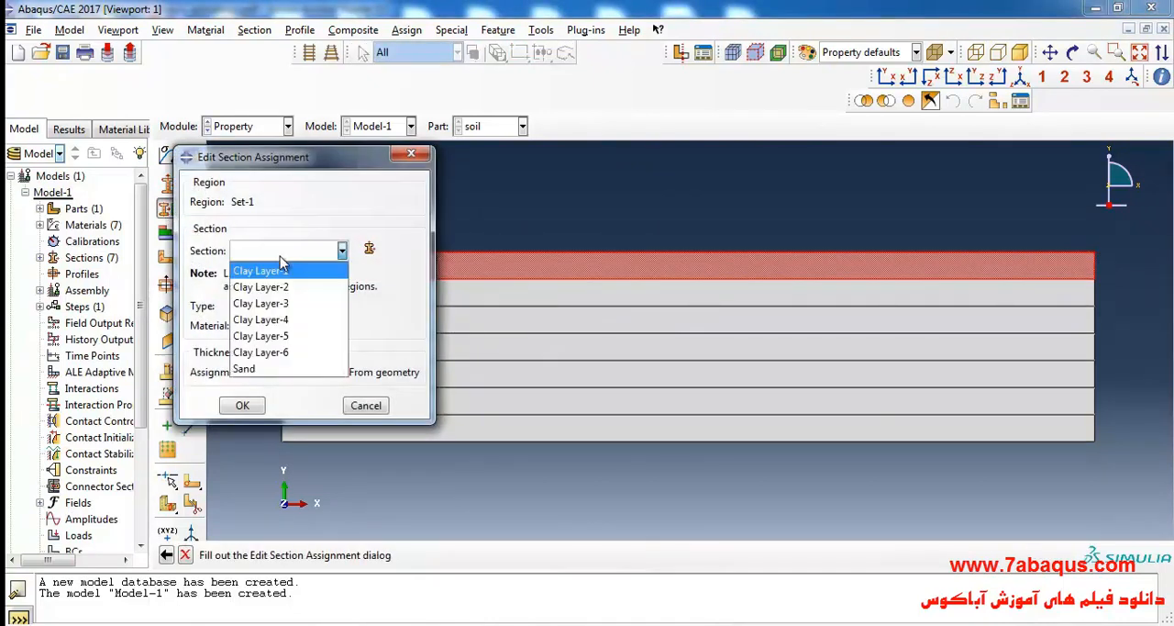
{"action": "left_click", "coordinate": [287, 370]}
{"action": "left_click", "coordinate": [240, 406]}
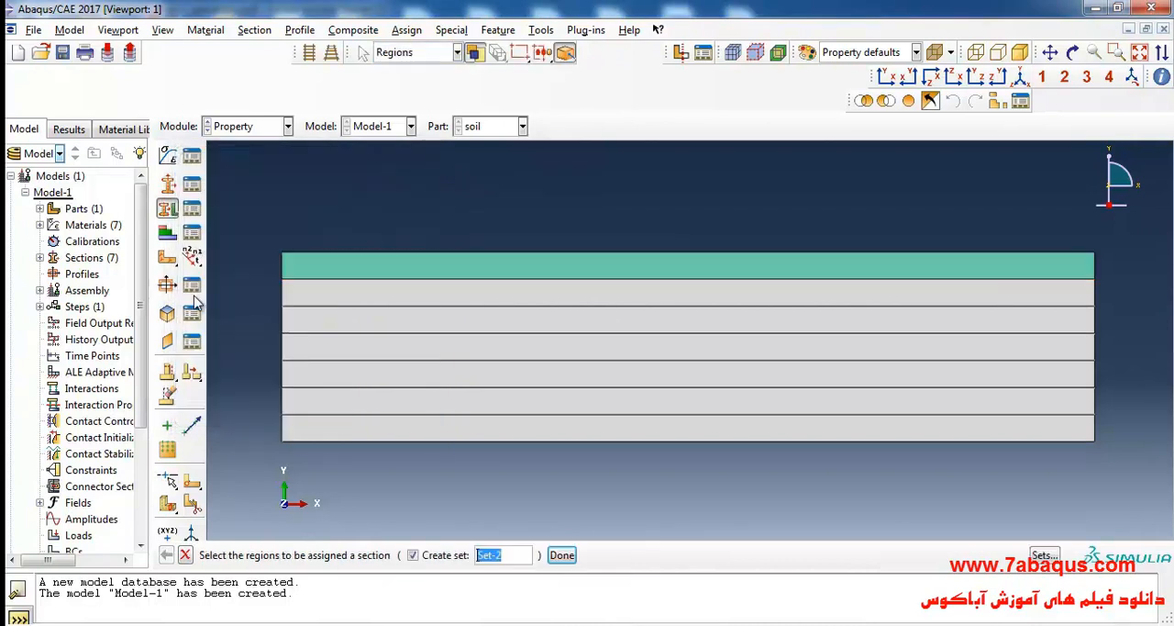
Assign the Clay Layer-1 section to the second layer from the top, using Set-2 as the region.
{"action": "left_click", "coordinate": [363, 299]}
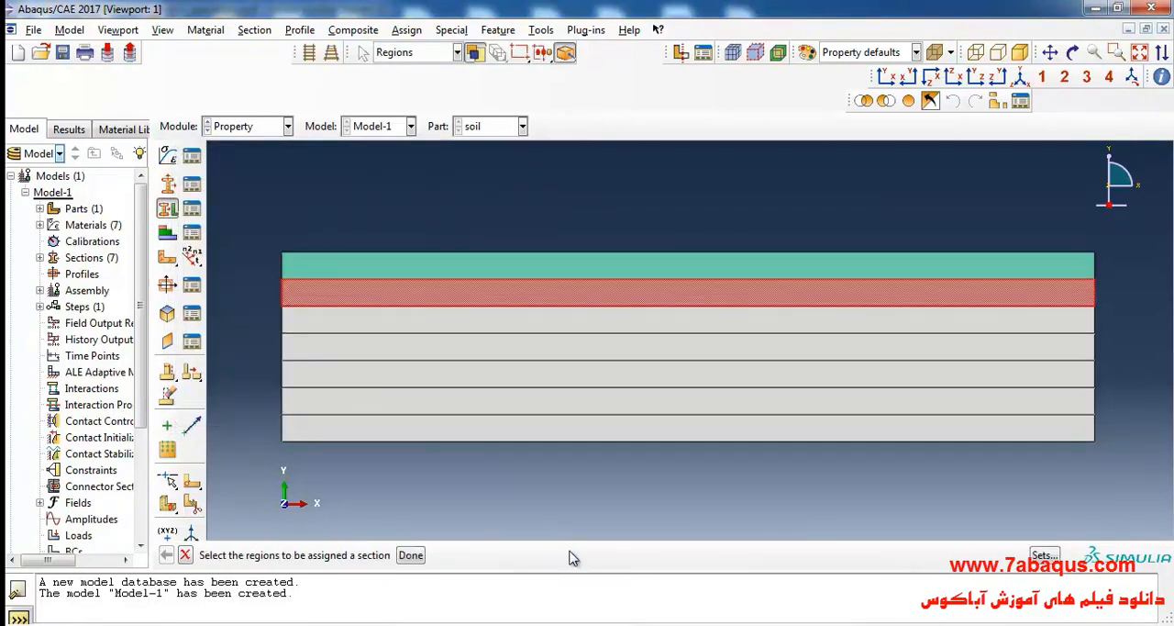
{"action": "left_click", "coordinate": [562, 556]}
{"action": "left_click", "coordinate": [284, 253]}
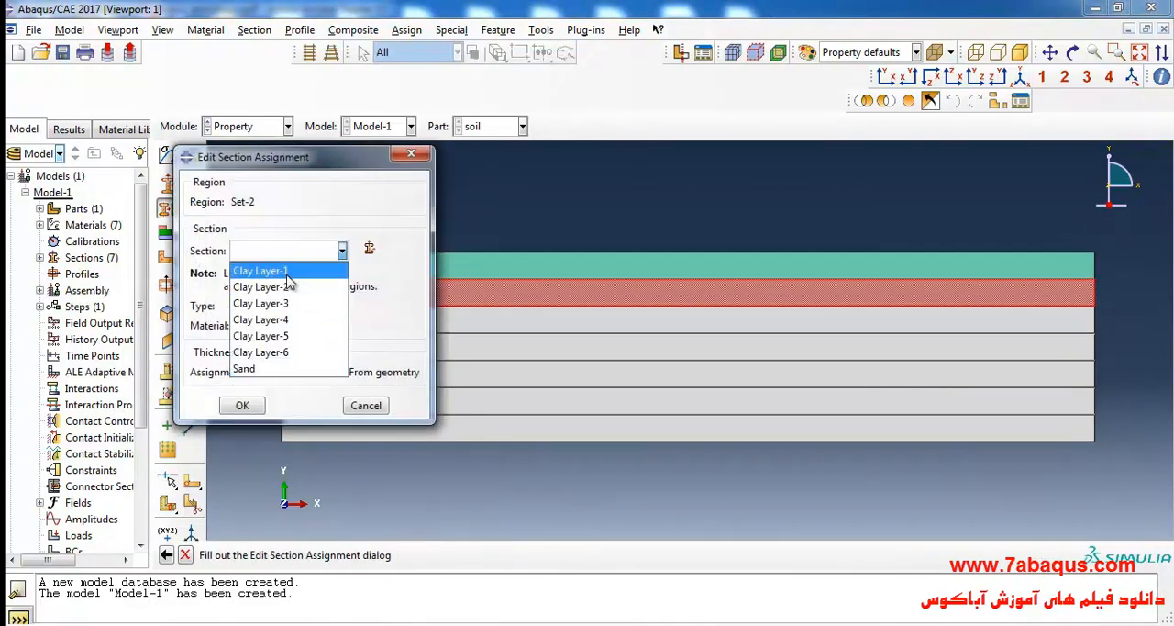
{"action": "left_click", "coordinate": [275, 272]}
{"action": "left_click", "coordinate": [241, 405]}
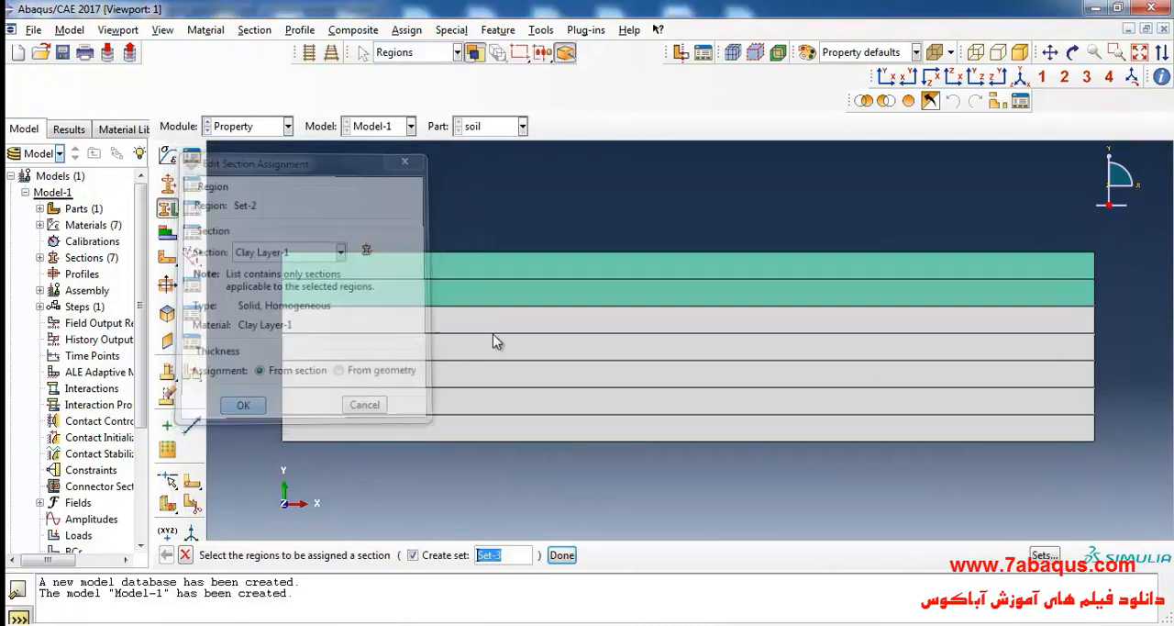
Assign the Clay Layer-2 section to the third layer from the top, using Set-3 as the region.
{"action": "left_click", "coordinate": [498, 319]}
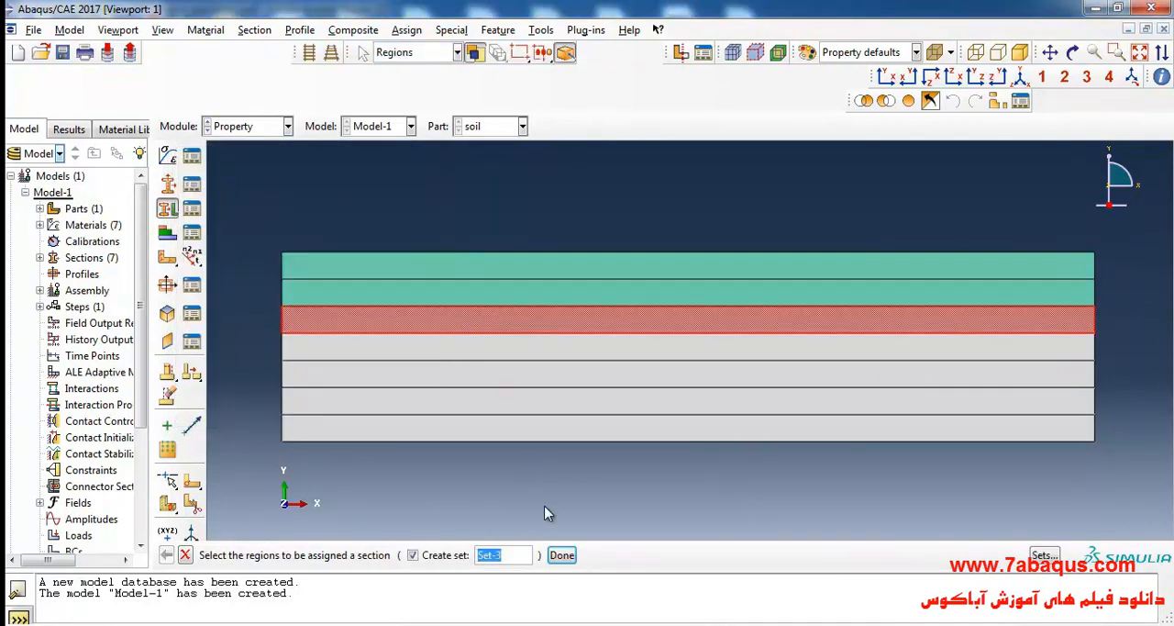
{"action": "left_click", "coordinate": [566, 556]}
{"action": "left_click", "coordinate": [289, 250]}
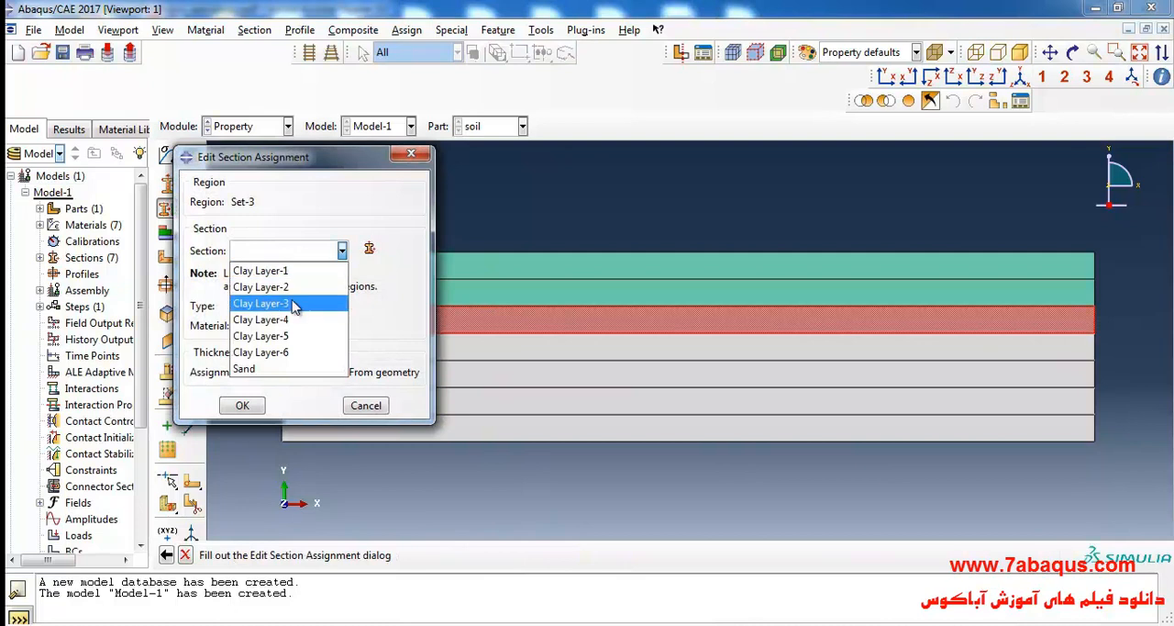
{"action": "left_click", "coordinate": [289, 290]}
{"action": "left_click", "coordinate": [242, 406]}
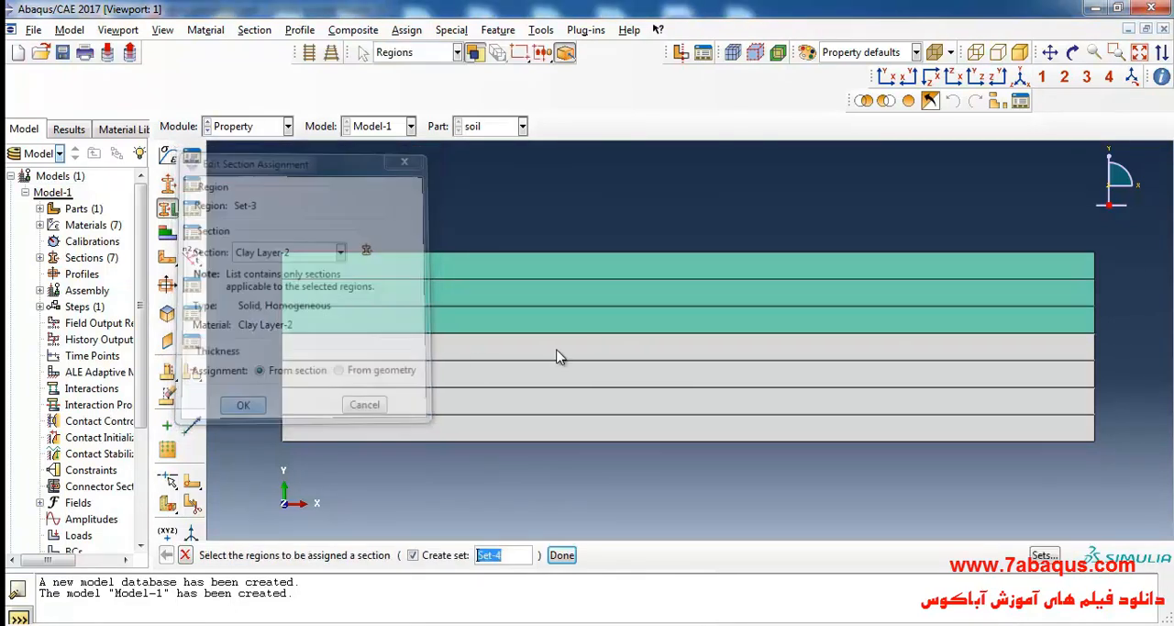
Assign the Clay Layer-3 section to the fourth layer from the top, using Set-4 as the region.
{"action": "left_click", "coordinate": [556, 358]}
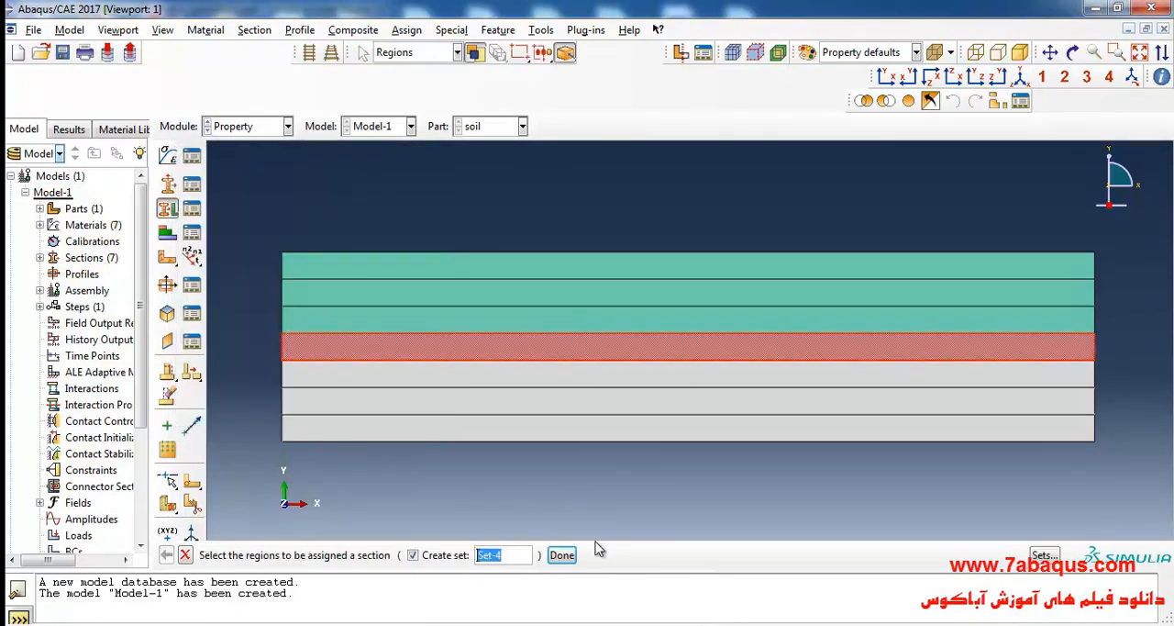
{"action": "left_click", "coordinate": [562, 555]}
{"action": "left_click", "coordinate": [291, 251]}
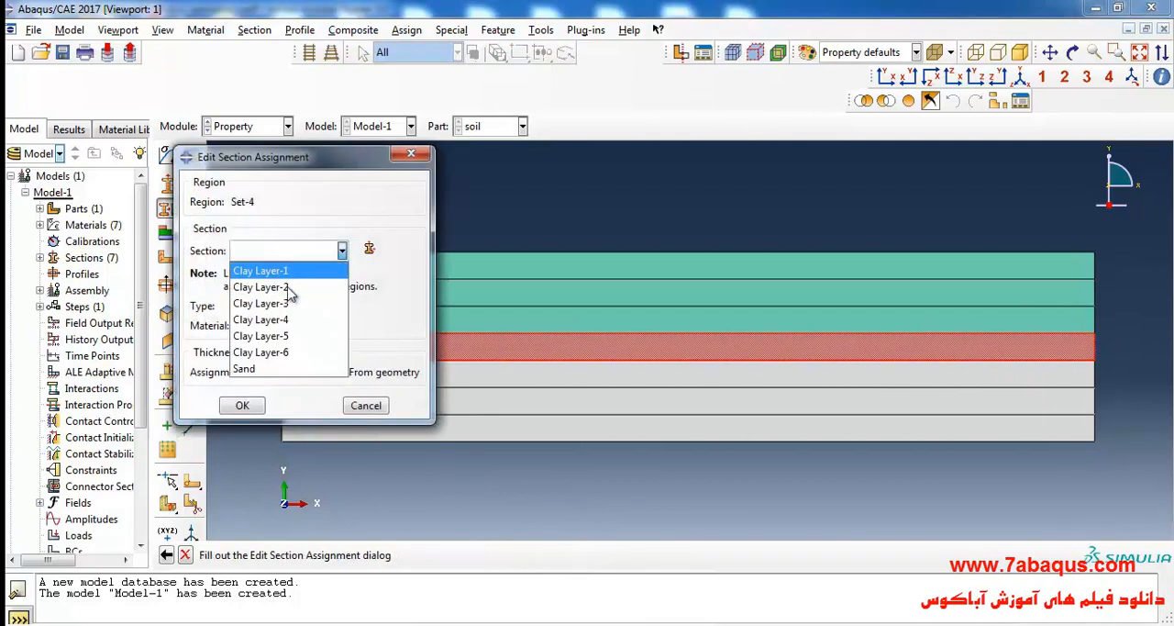
{"action": "left_click", "coordinate": [292, 303]}
{"action": "left_click", "coordinate": [242, 405]}
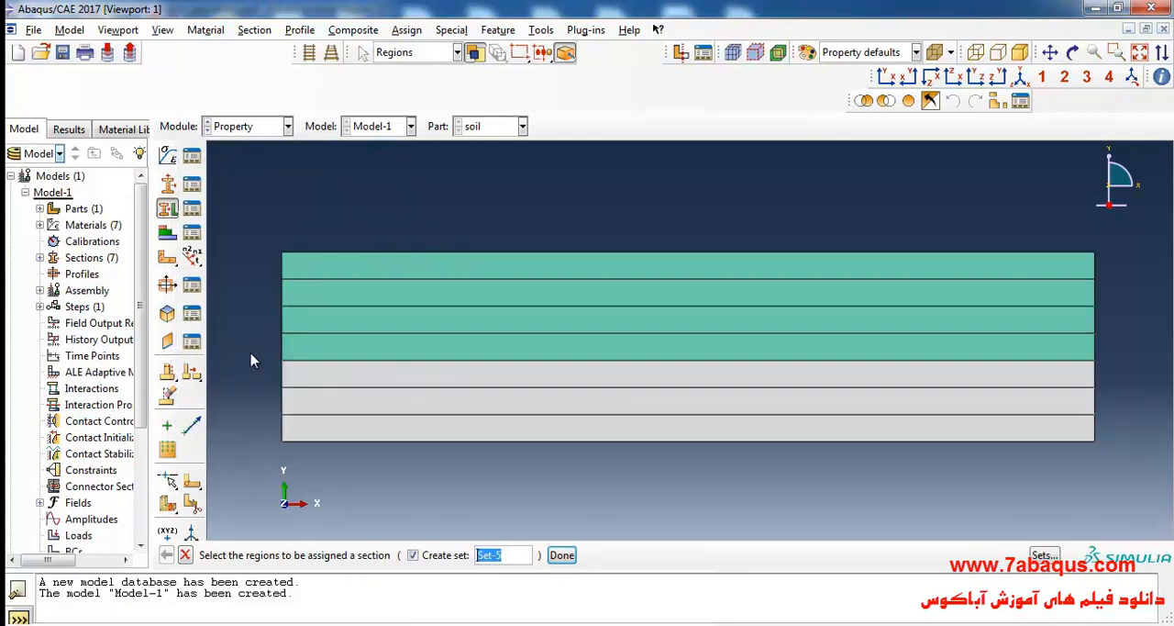
Assign the Clay Layer-4 section to the fifth layer from the top, using Set-5 as the region.
{"action": "left_click", "coordinate": [367, 375]}
{"action": "left_click", "coordinate": [561, 554]}
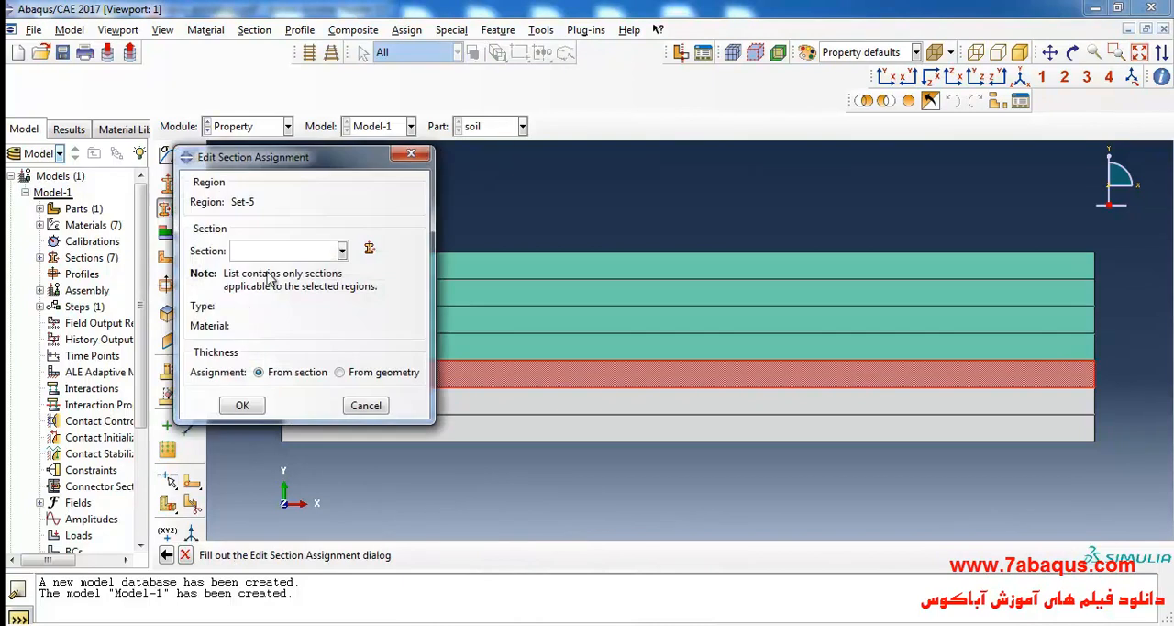
{"action": "left_click", "coordinate": [269, 254]}
{"action": "left_click", "coordinate": [275, 321]}
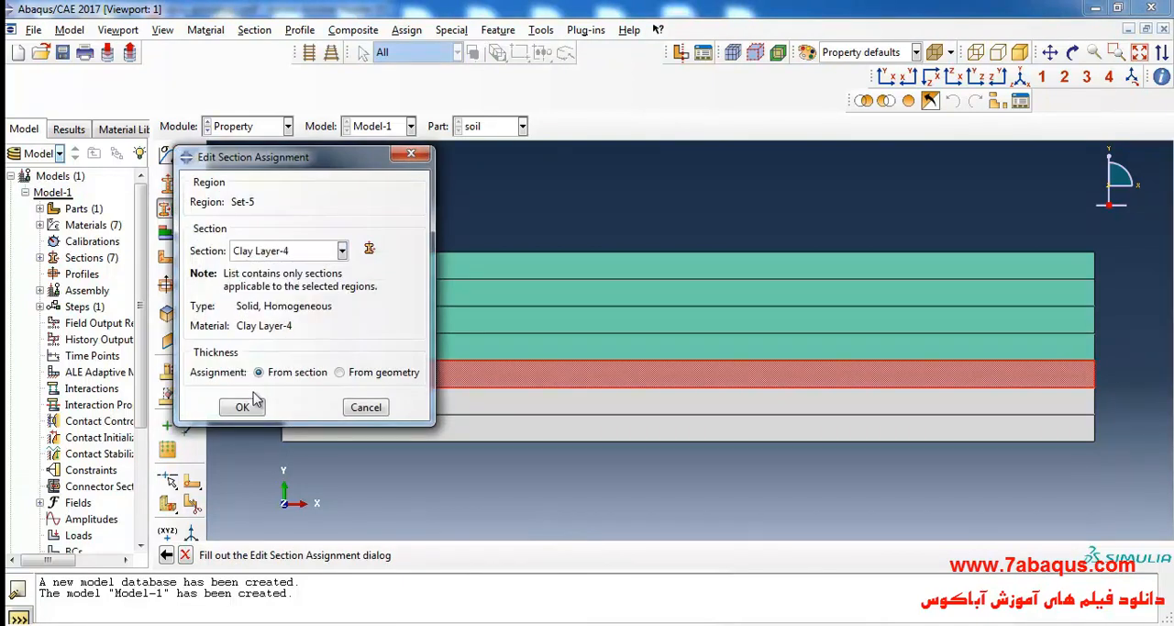
{"action": "left_click", "coordinate": [242, 406]}
Assign the Clay Layer-5 section to the sixth layer from the top, using Set-6 as the region.
{"action": "left_click", "coordinate": [480, 409]}
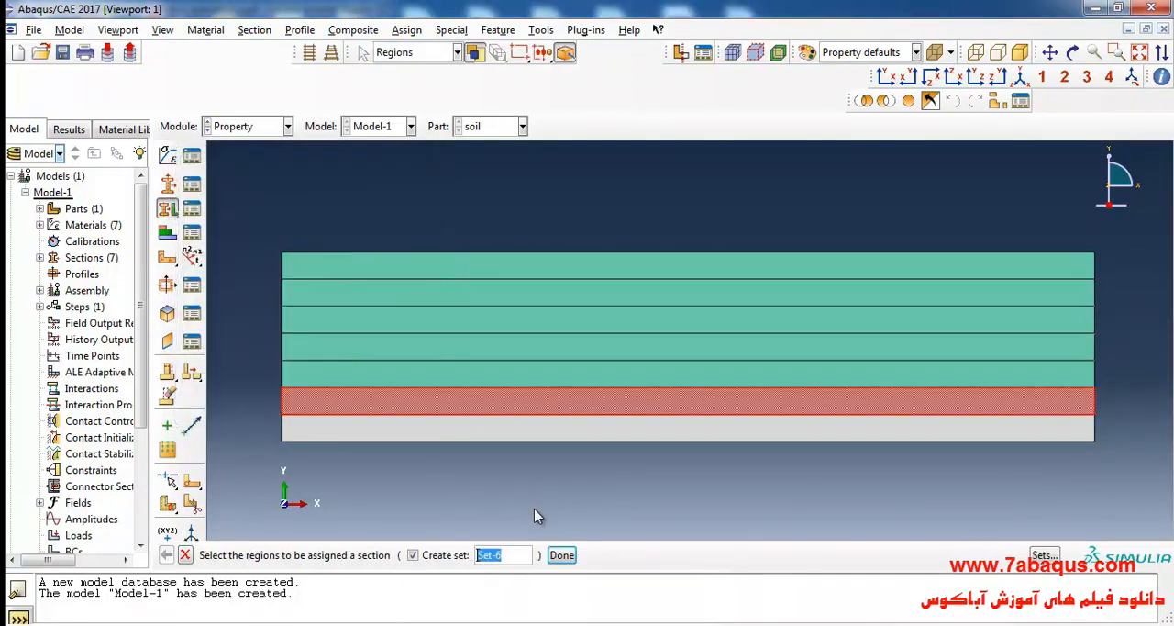
{"action": "left_click", "coordinate": [561, 554]}
{"action": "left_click", "coordinate": [266, 251]}
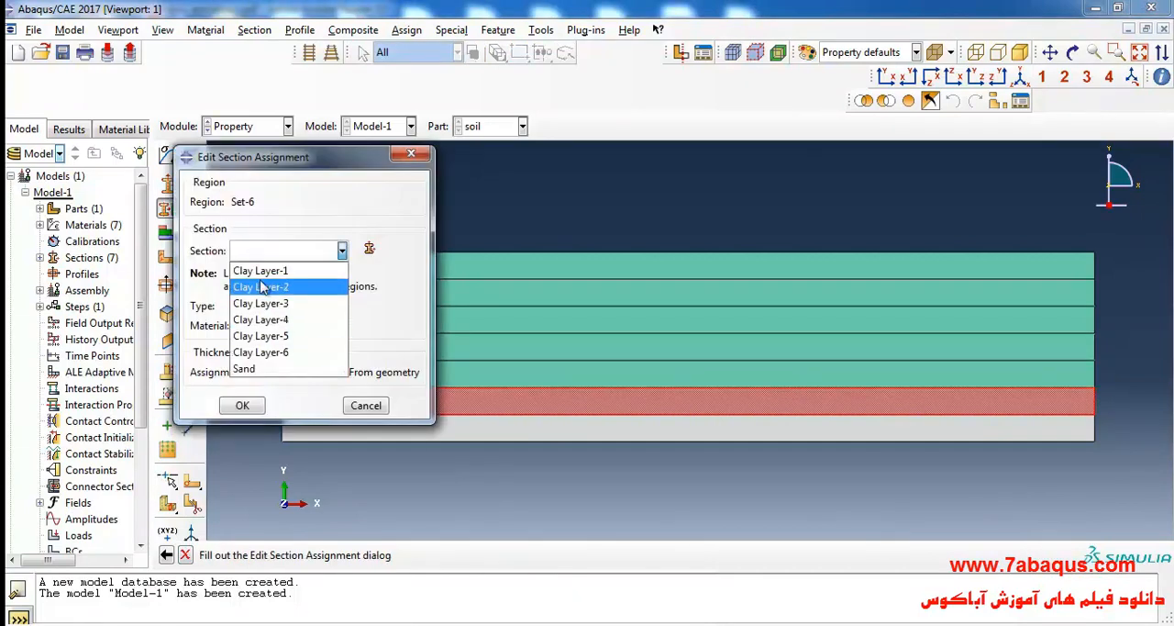
{"action": "left_click", "coordinate": [266, 333]}
{"action": "left_click", "coordinate": [242, 406]}
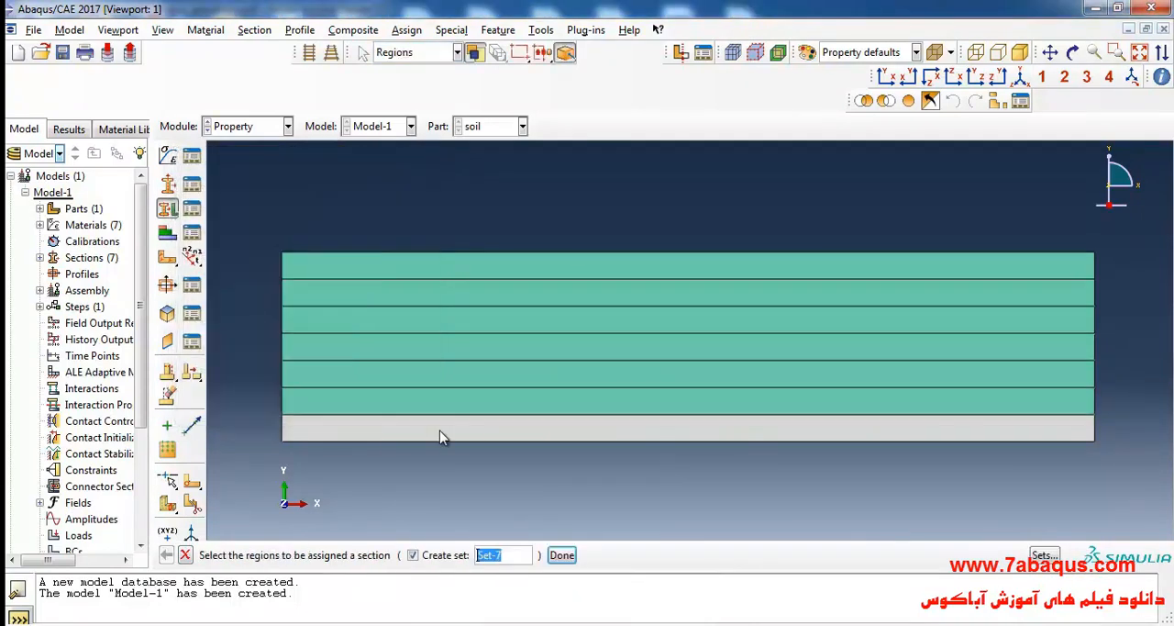
Assign the Clay Layer-6 section to the bottom layer of the soil part, using Set-7 as the region.
{"action": "left_click", "coordinate": [438, 433]}
{"action": "left_click", "coordinate": [561, 554]}
{"action": "left_click", "coordinate": [264, 251]}
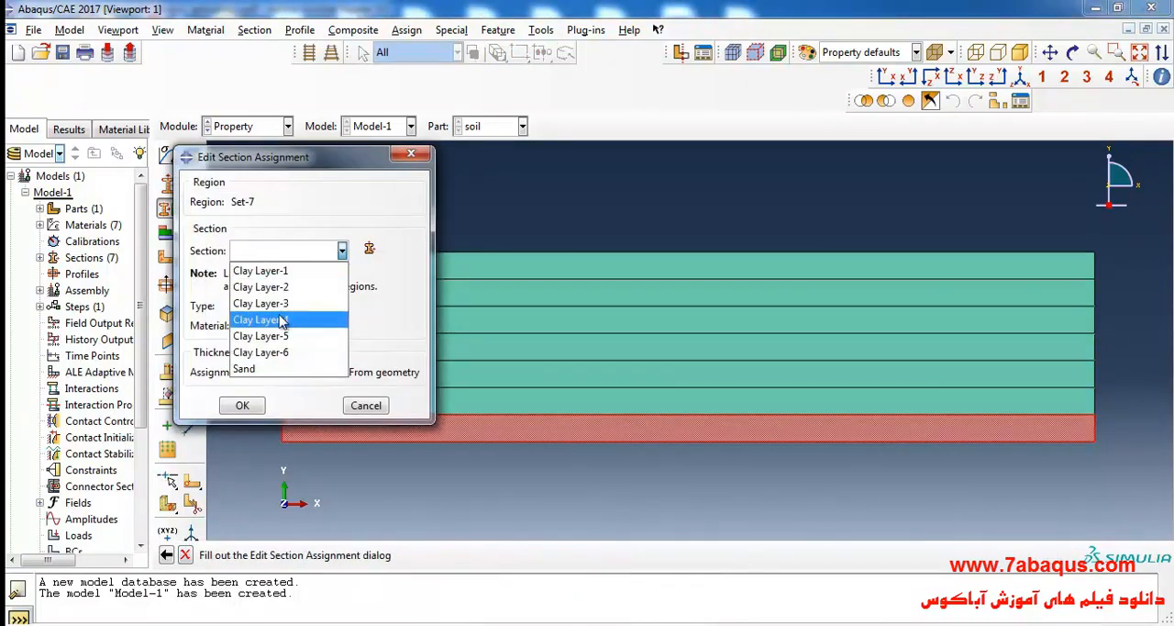
{"action": "left_click", "coordinate": [266, 348]}
{"action": "left_click", "coordinate": [242, 406]}
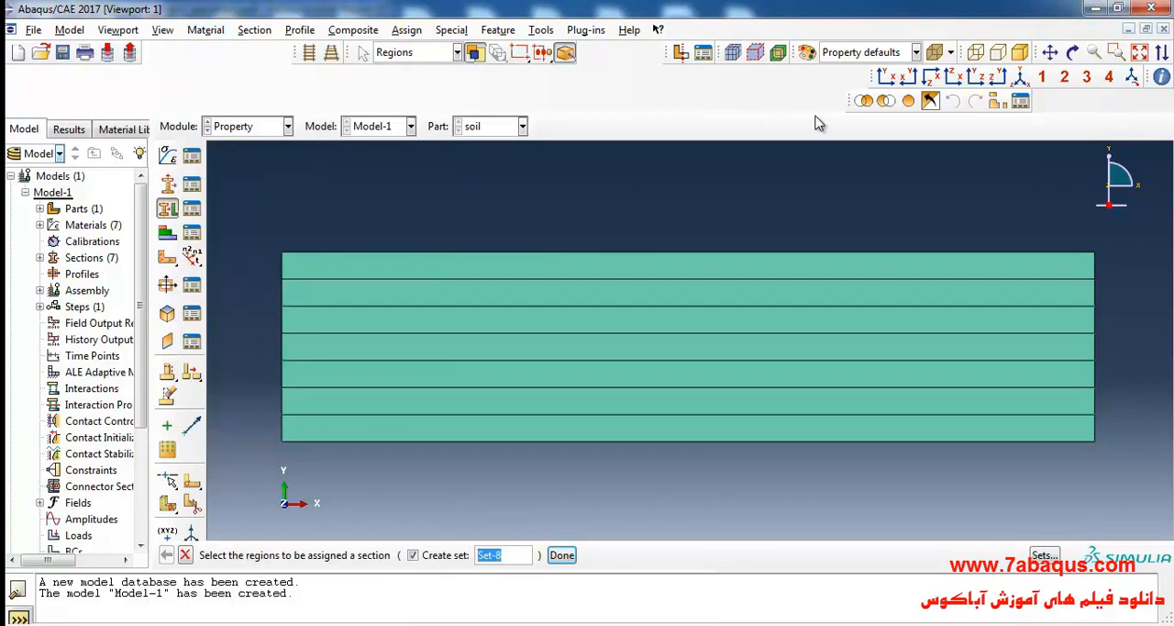
Color the soil part by Materials to check the layer assignments, and restore the Property defaults coloring.
{"action": "left_click", "coordinate": [844, 55]}
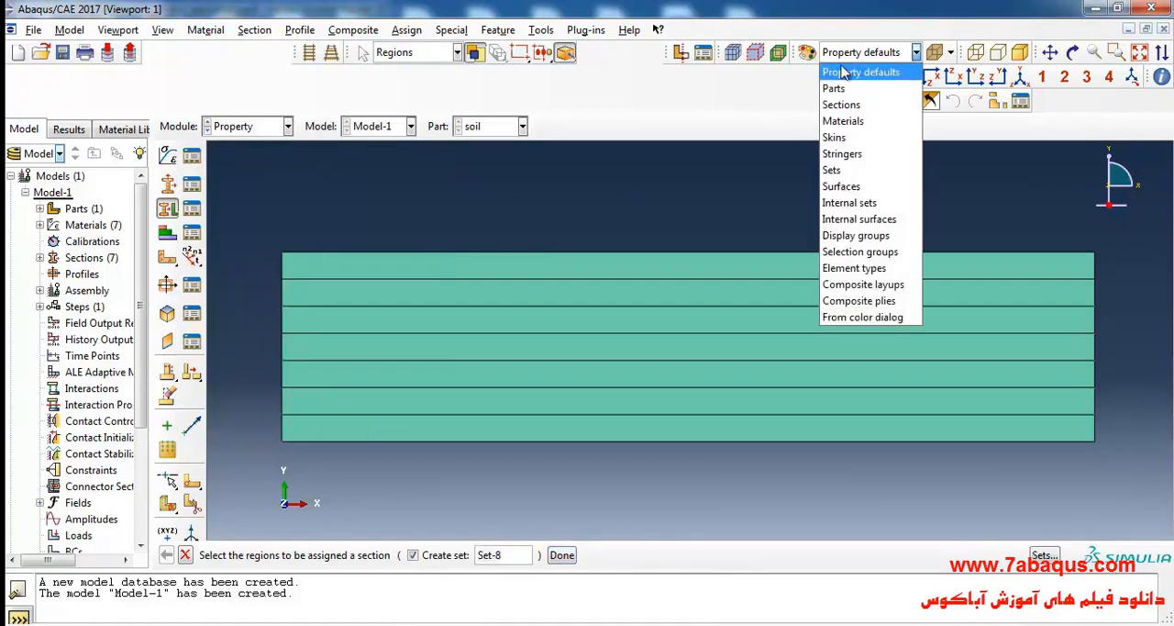
{"action": "left_click", "coordinate": [842, 121]}
{"action": "scroll", "coordinate": [629, 214], "scroll_direction": "up", "scroll_amount": 1}
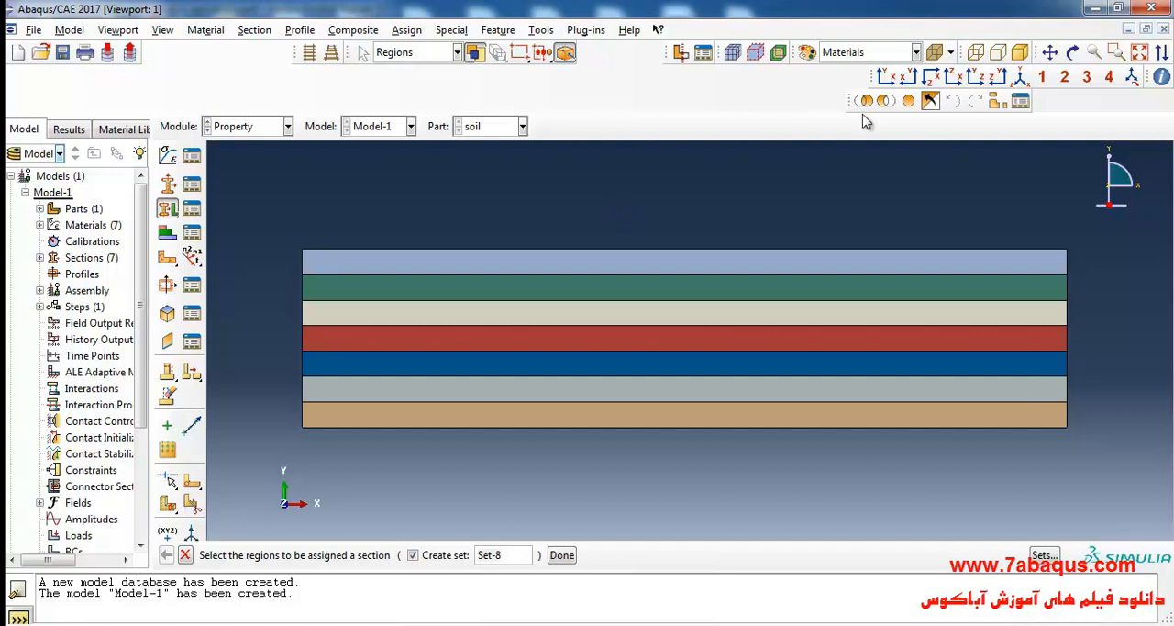
{"action": "left_click", "coordinate": [867, 52]}
{"action": "left_click", "coordinate": [865, 68]}
{"action": "scroll", "coordinate": [571, 229], "scroll_direction": "down", "scroll_amount": 1}
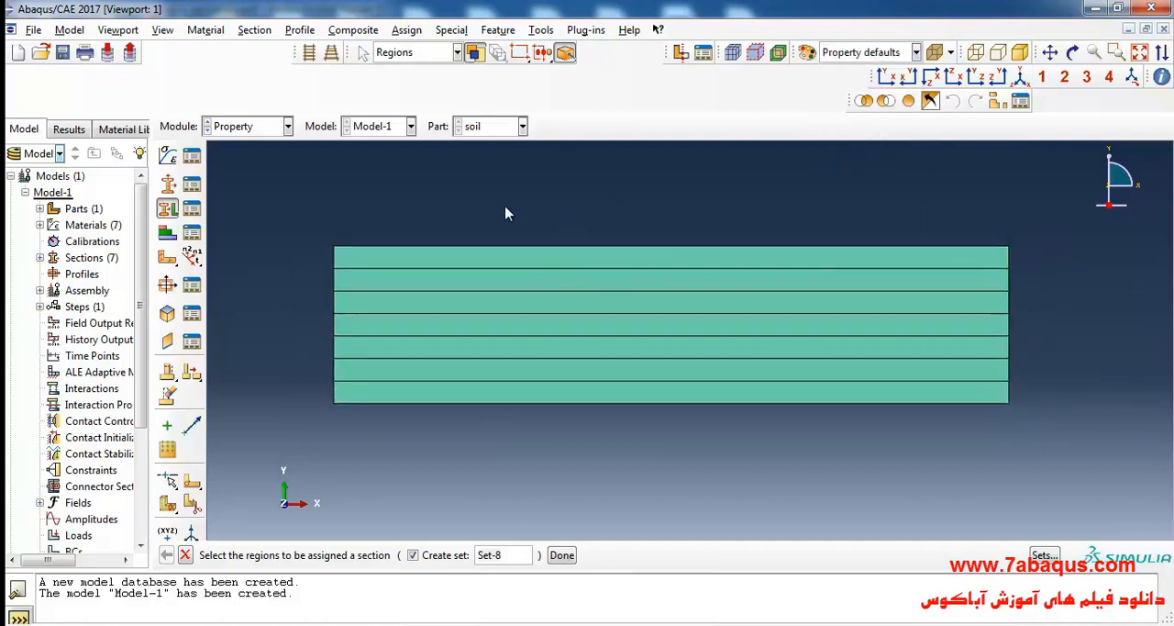
Switch to the Assembly module and create a dependent instance of the soil part.
{"action": "left_click", "coordinate": [247, 126]}
{"action": "left_click", "coordinate": [234, 182]}
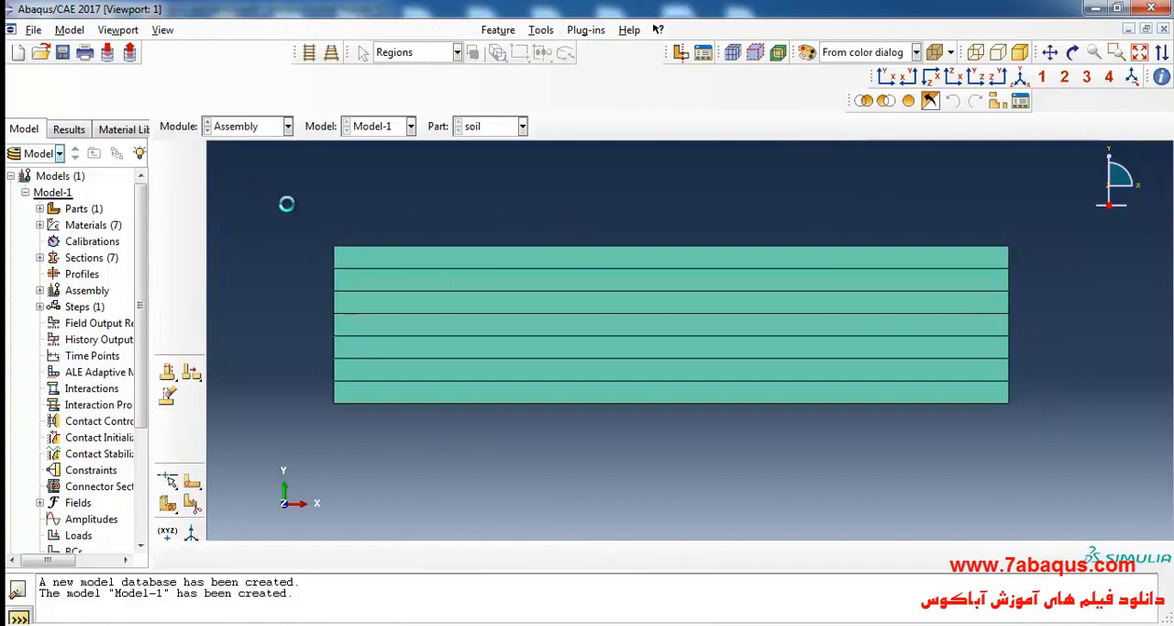
{"action": "left_click", "coordinate": [167, 158]}
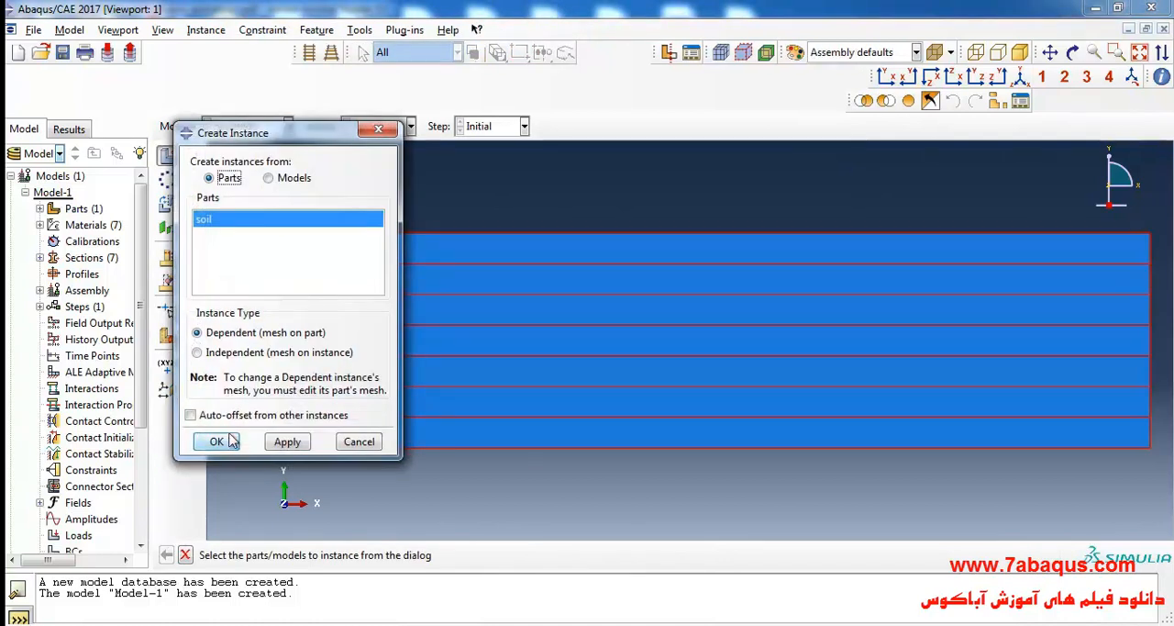
{"action": "left_click", "coordinate": [220, 440]}
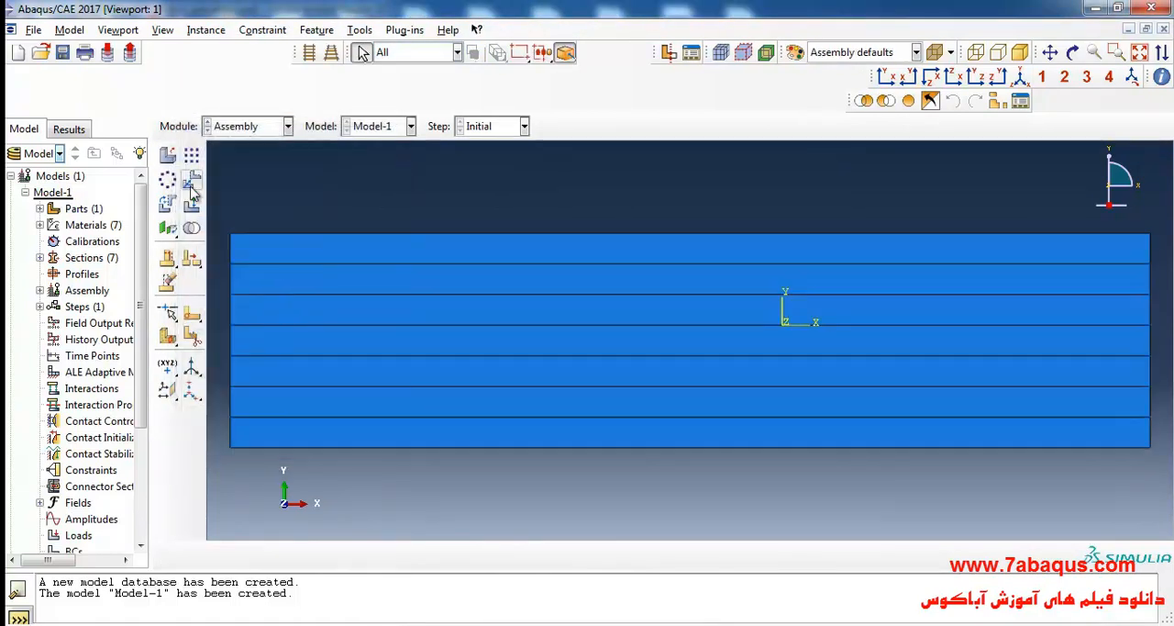
Translate the soil instance from the midpoint of its top edge to the origin of the assembly coordinate system.
{"action": "left_click", "coordinate": [192, 181]}
{"action": "left_click", "coordinate": [405, 310]}
{"action": "left_click", "coordinate": [362, 555]}
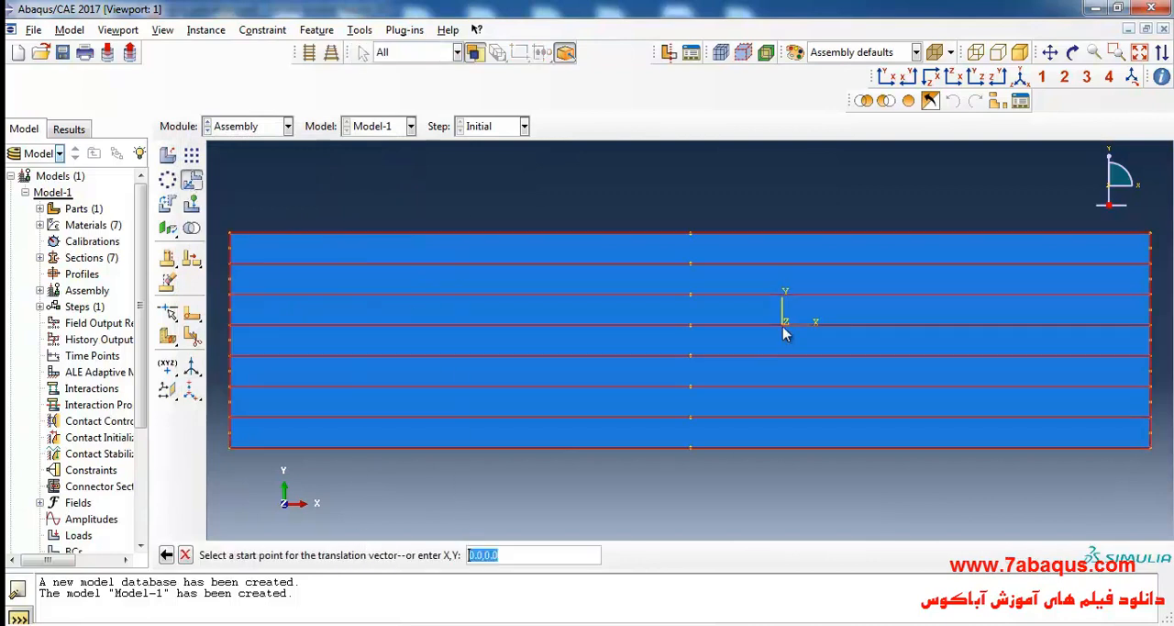
{"action": "left_click", "coordinate": [692, 240]}
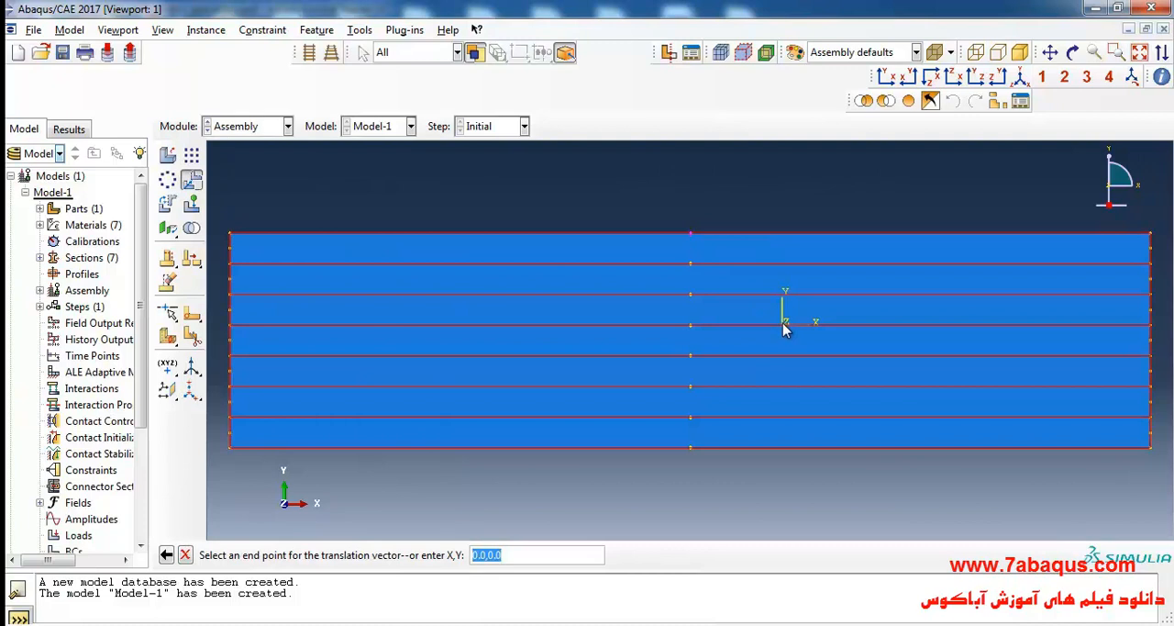
{"action": "left_click", "coordinate": [785, 328]}
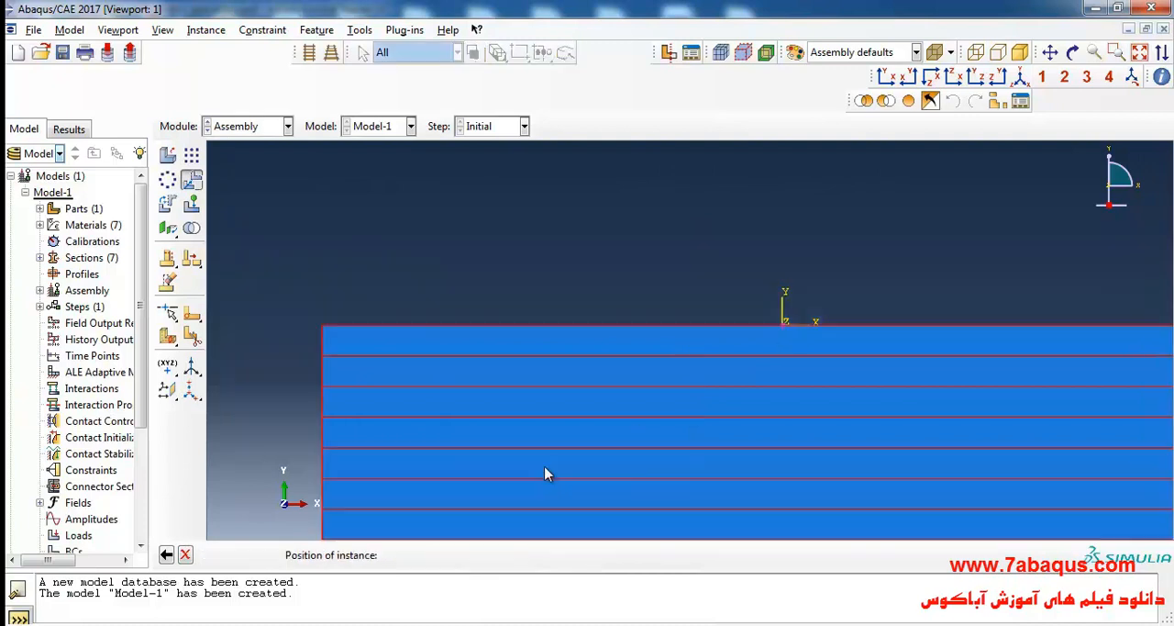
{"action": "left_click", "coordinate": [308, 555]}
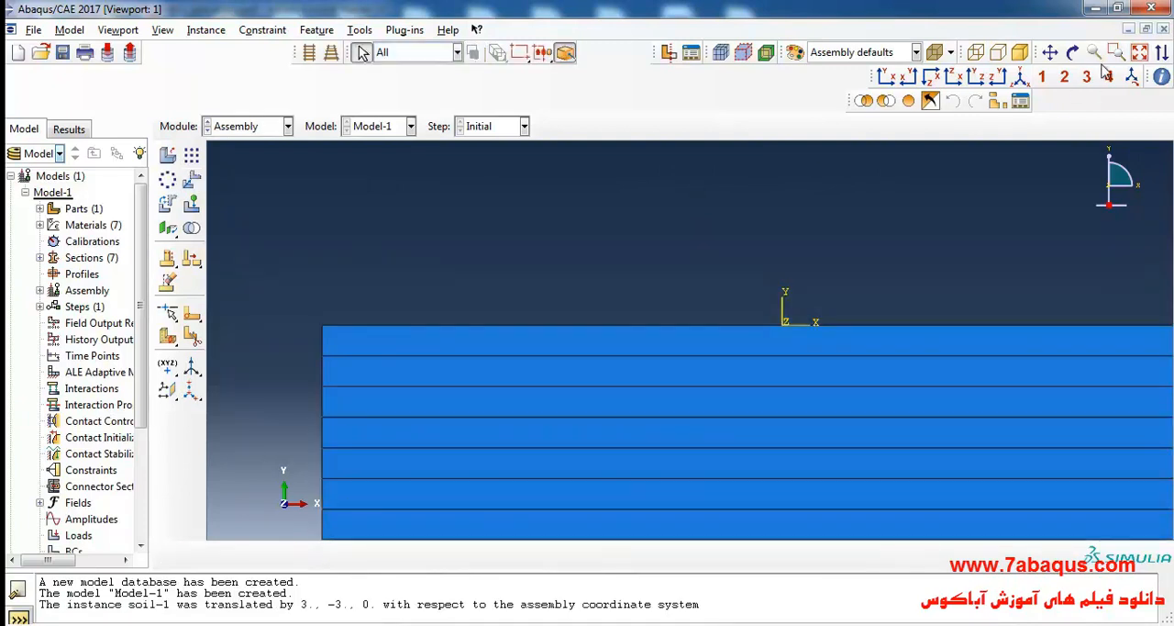
{"action": "left_click", "coordinate": [1138, 52]}
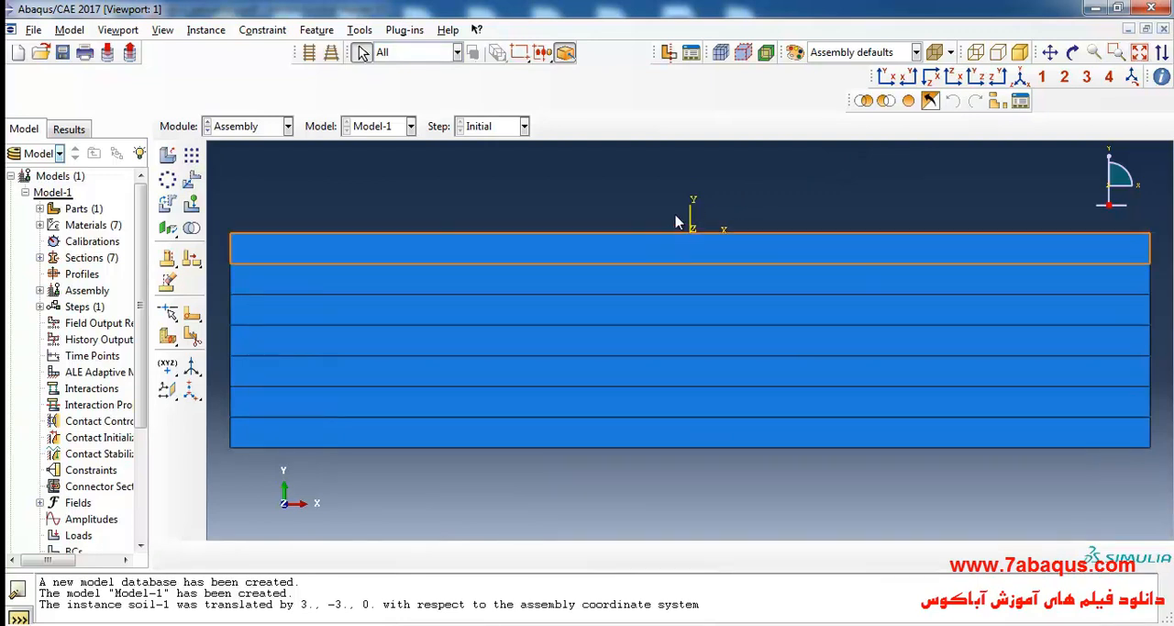
Switch to the Step module and save the model database as multilayersoil-consolidation.
{"action": "left_click", "coordinate": [256, 128]}
{"action": "left_click", "coordinate": [250, 193]}
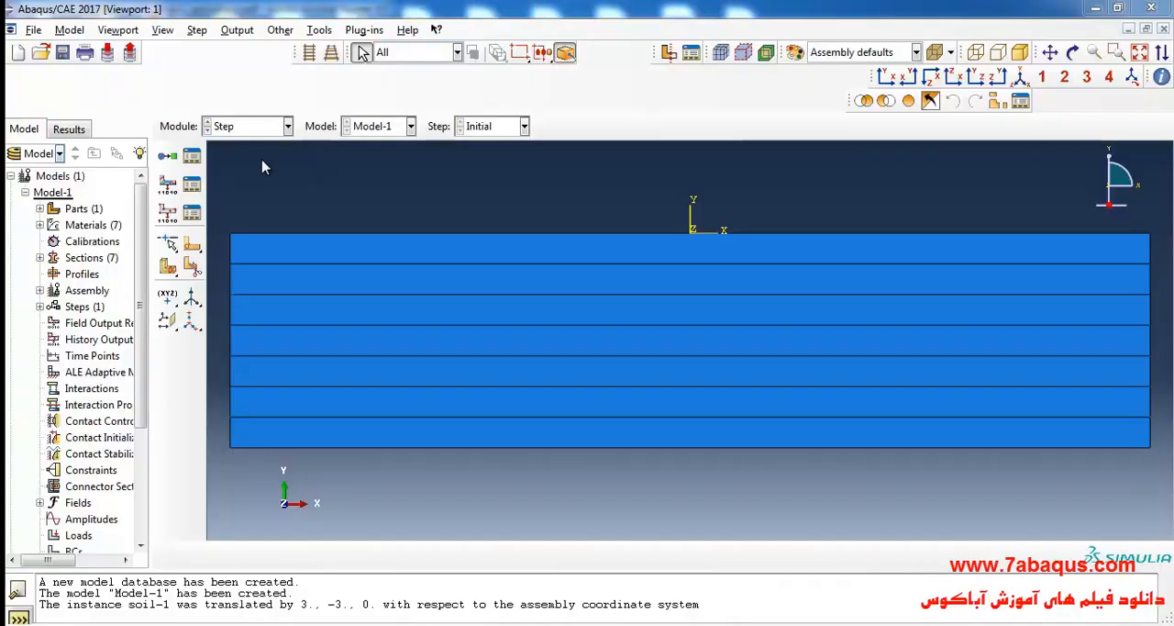
{"action": "left_click", "coordinate": [63, 53]}
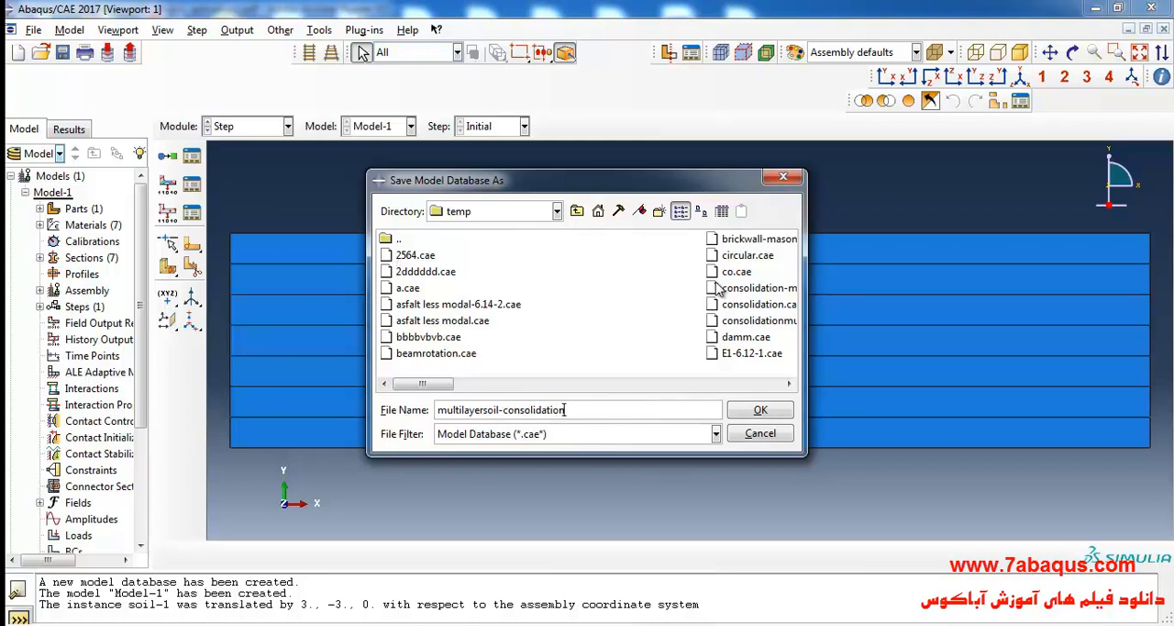
{"action": "left_click", "coordinate": [780, 415]}
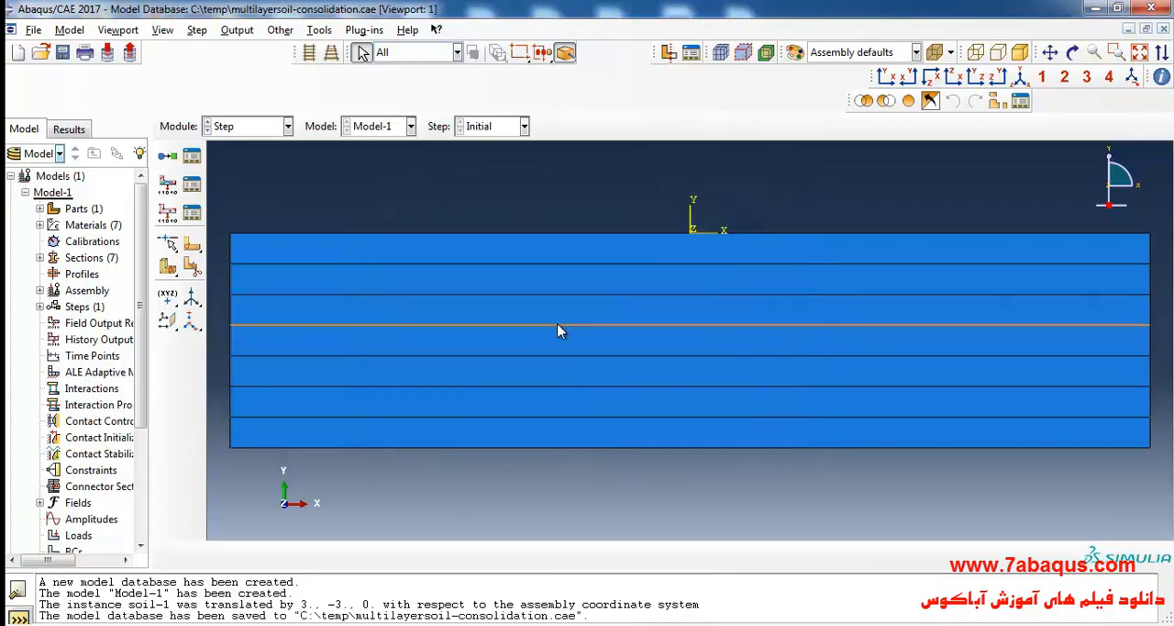
Start a new analysis step, and examine the definition of the first step on page 156 of the soil mechanics PDF.
{"action": "left_click", "coordinate": [167, 155]}
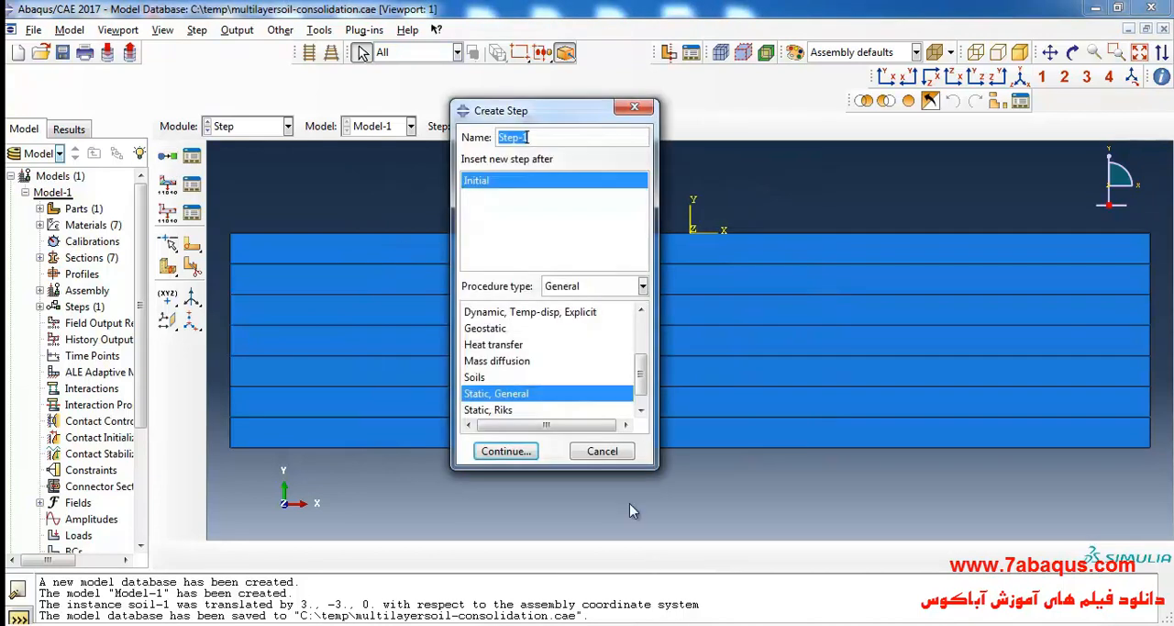
{"action": "key", "text": "alt+Tab"}
{"action": "left_click", "coordinate": [563, 441]}
{"action": "scroll", "coordinate": [561, 439], "scroll_direction": "down", "scroll_amount": 12}
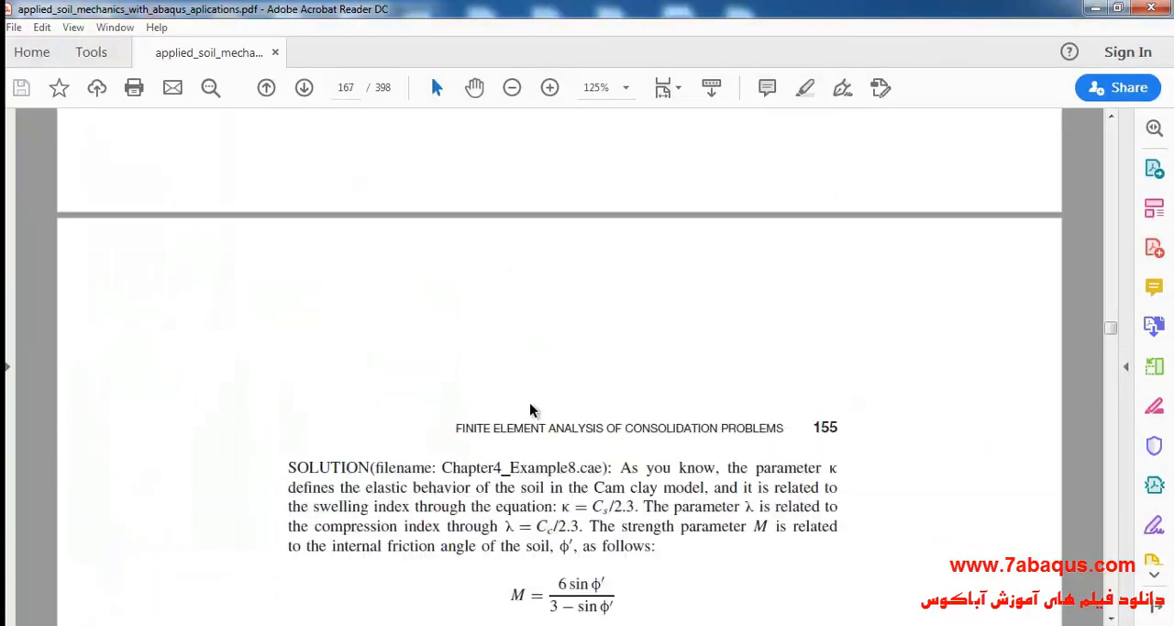
{"action": "scroll", "coordinate": [528, 405], "scroll_direction": "down", "scroll_amount": 20}
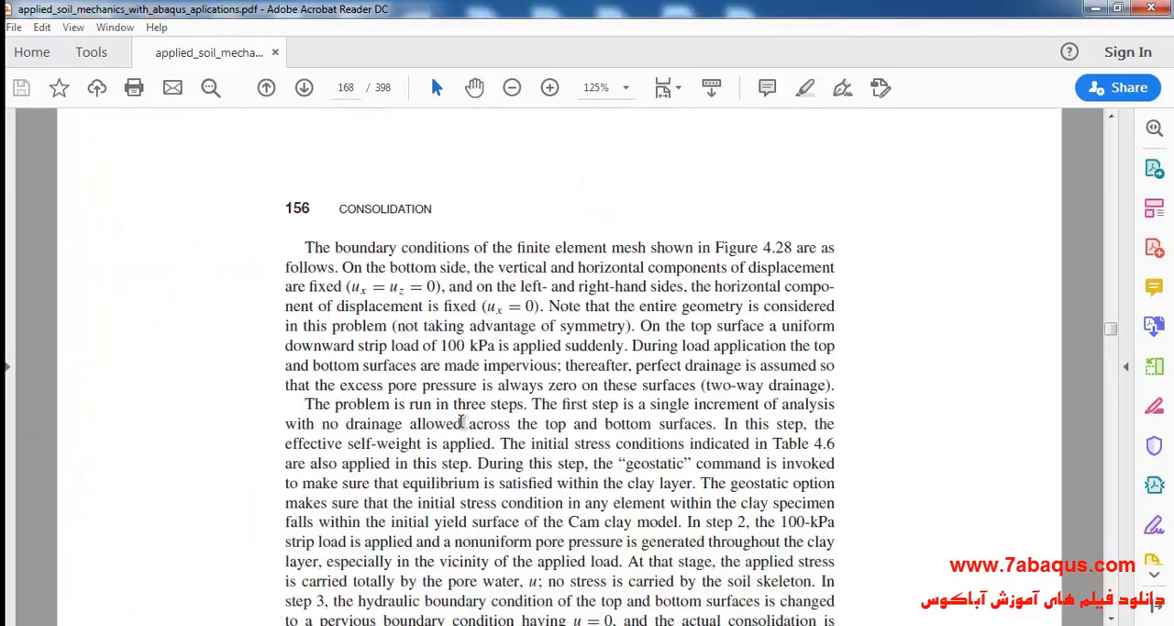
{"action": "left_click_drag", "start_coordinate": [305, 404], "coordinate": [520, 409]}
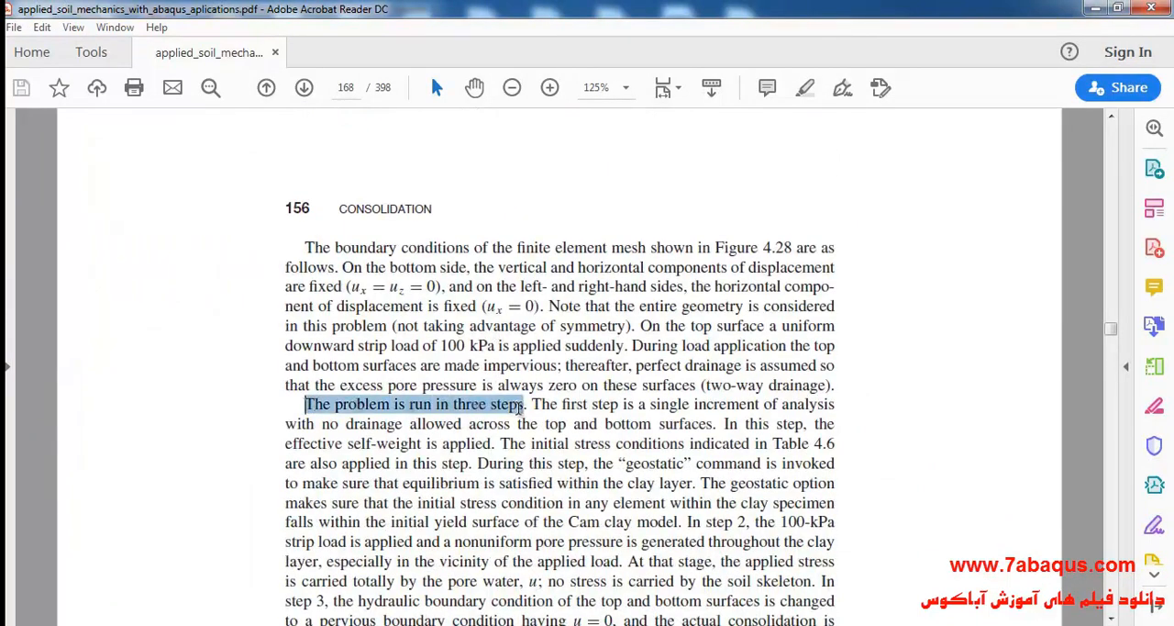
{"action": "left_click", "coordinate": [476, 448]}
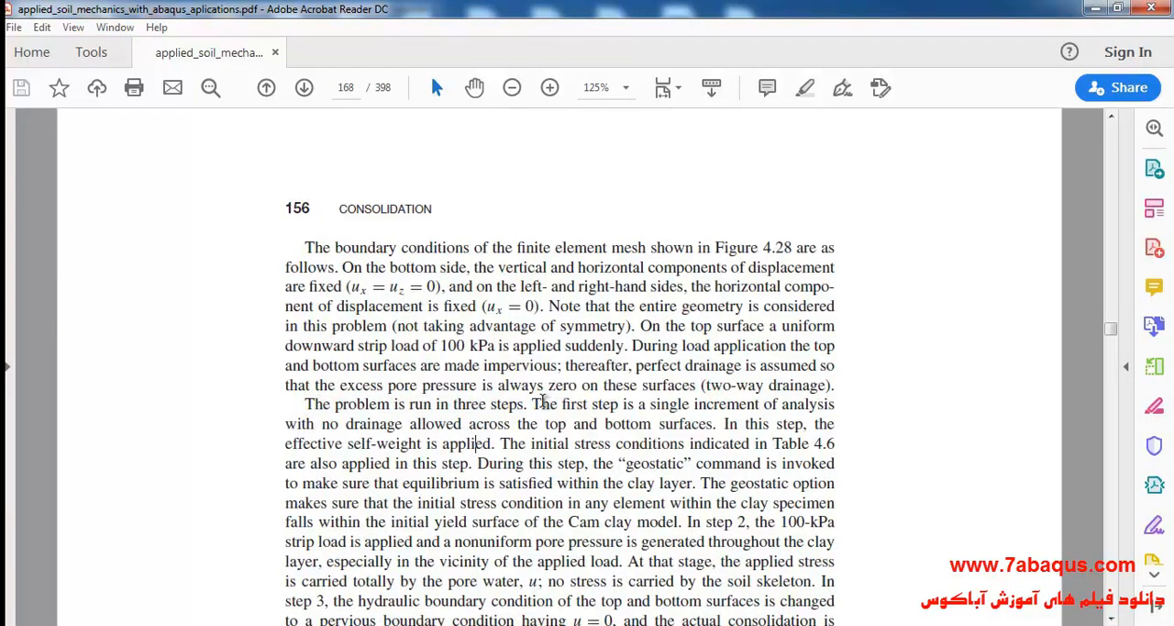
{"action": "left_click_drag", "start_coordinate": [533, 405], "coordinate": [616, 405]}
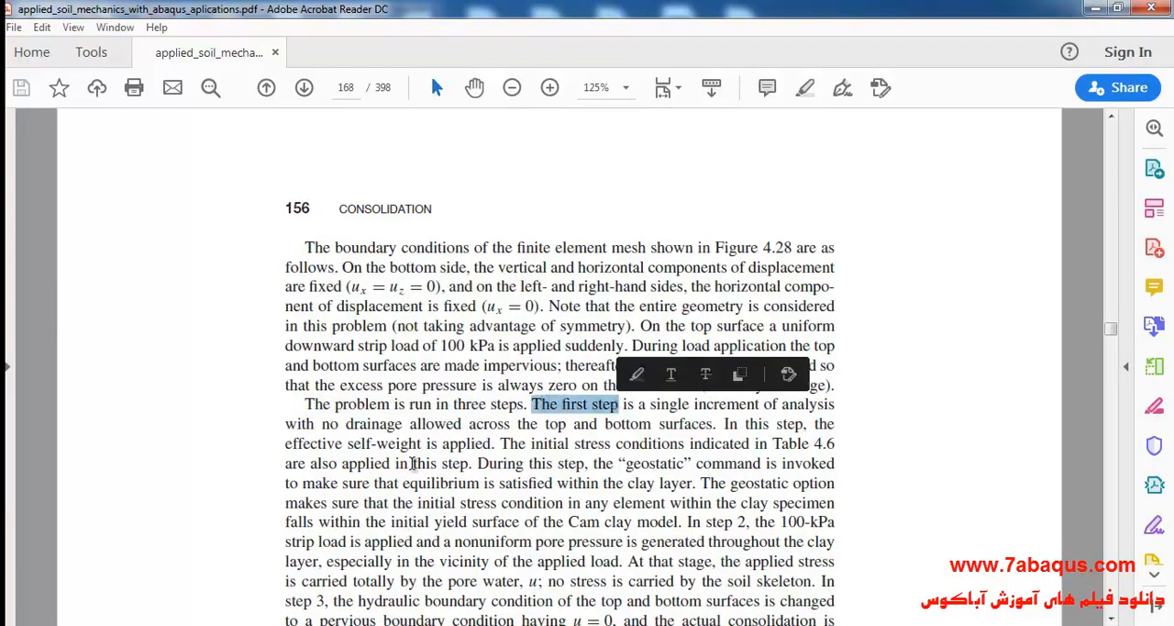
{"action": "left_click_drag", "start_coordinate": [286, 443], "coordinate": [492, 444]}
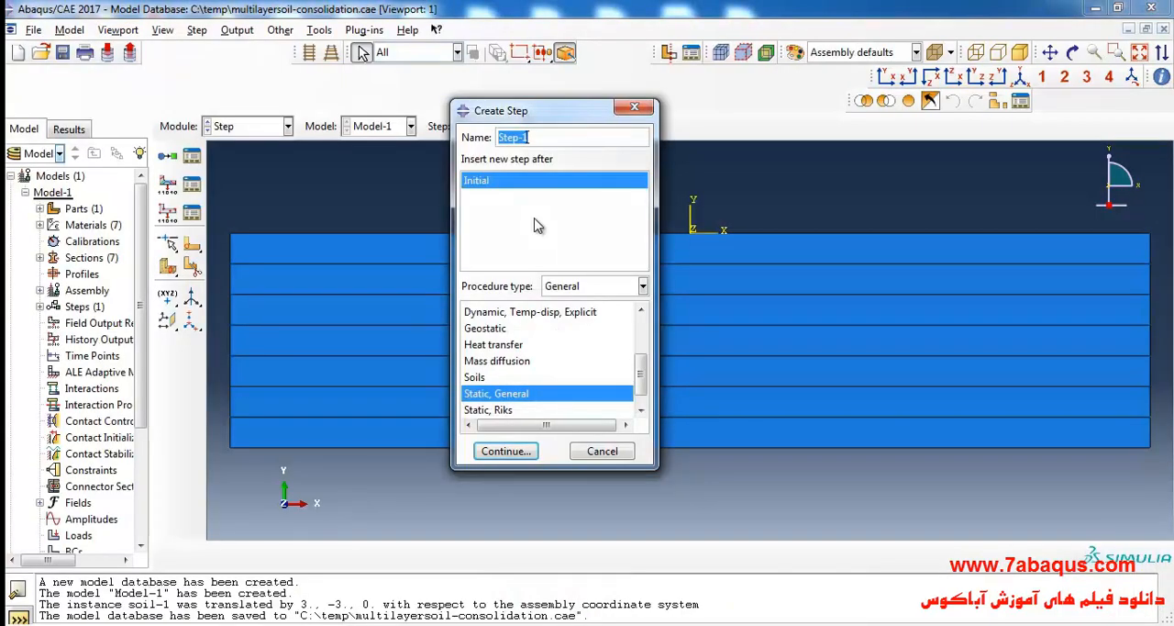
Create a Geostatic step named weight of soil after the Initial step in Abaqus.
{"action": "type", "text": "wei"}
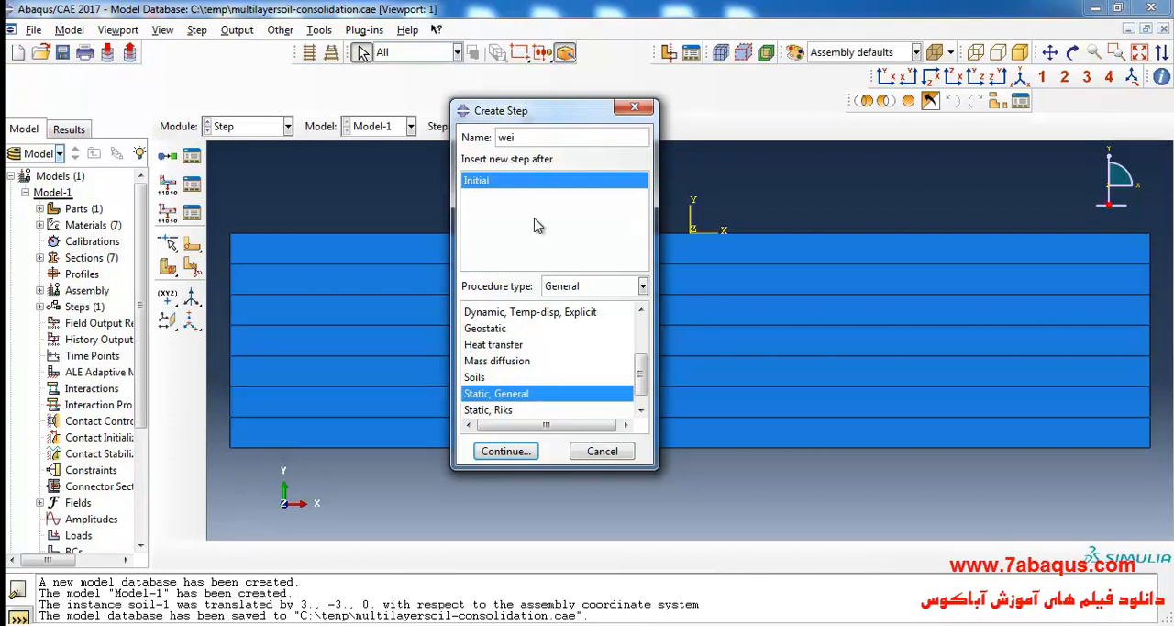
{"action": "type", "text": "ght of soil"}
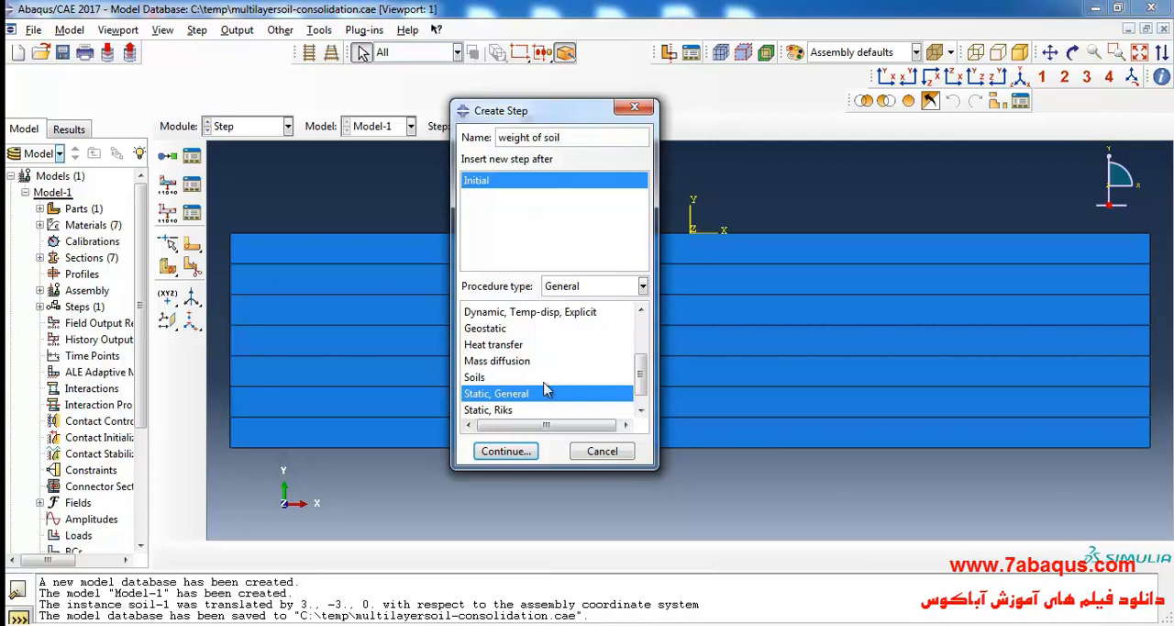
{"action": "left_click", "coordinate": [495, 334]}
{"action": "left_click", "coordinate": [506, 450]}
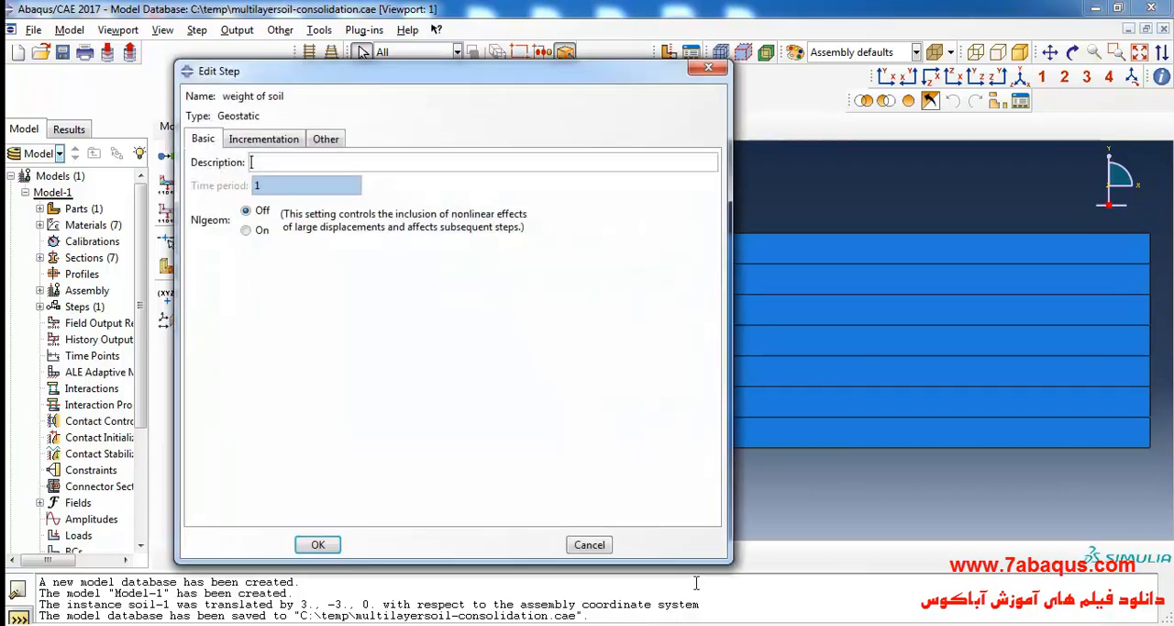
Check the geostatic passage in the PDF, and complete the weight of soil step in Abaqus with Nlgeom on and Unsymmetric matrix storage.
{"action": "key", "text": "alt+Tab"}
{"action": "left_click", "coordinate": [577, 398]}
{"action": "scroll", "coordinate": [577, 413], "scroll_direction": "down", "scroll_amount": 1}
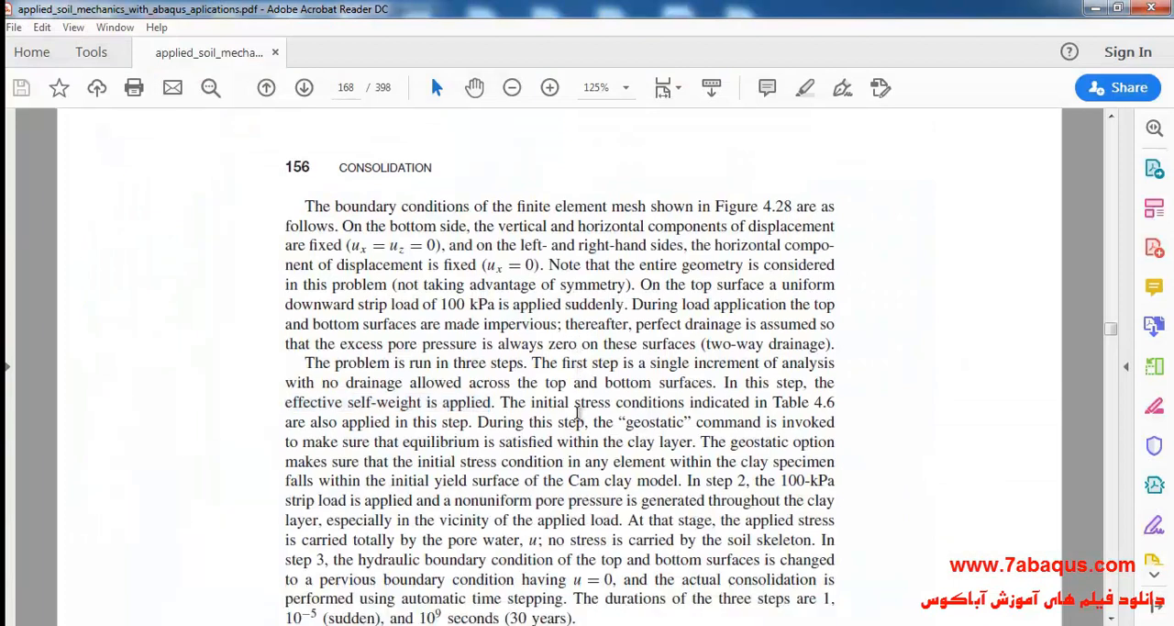
{"action": "left_click_drag", "start_coordinate": [624, 422], "coordinate": [690, 424]}
{"action": "key", "text": "alt+Tab"}
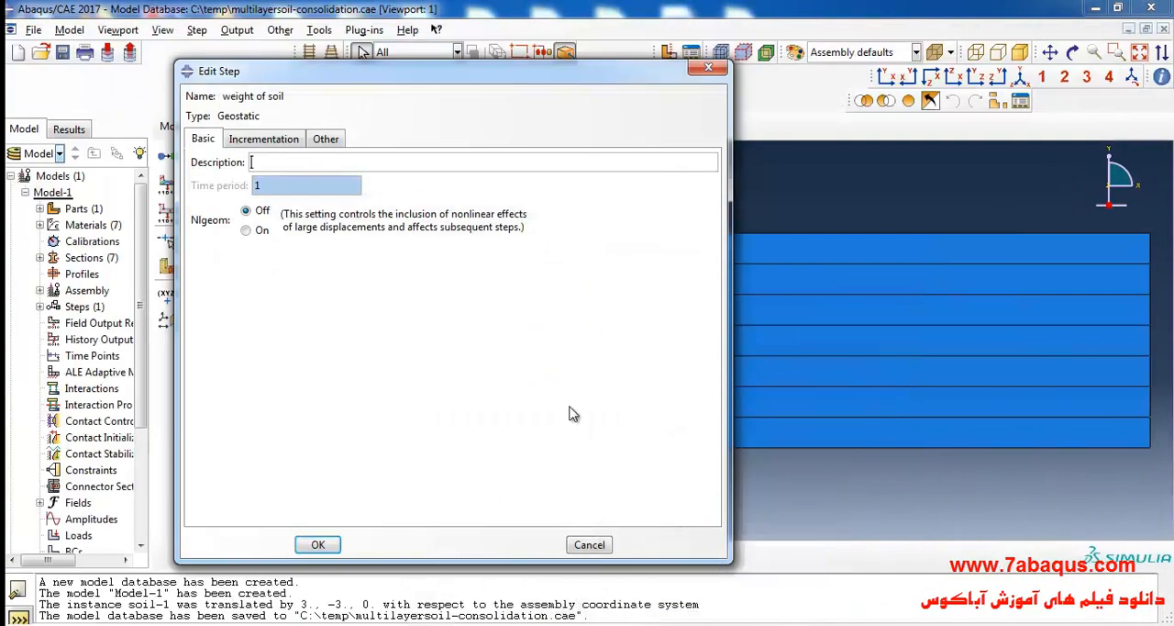
{"action": "left_click", "coordinate": [258, 230]}
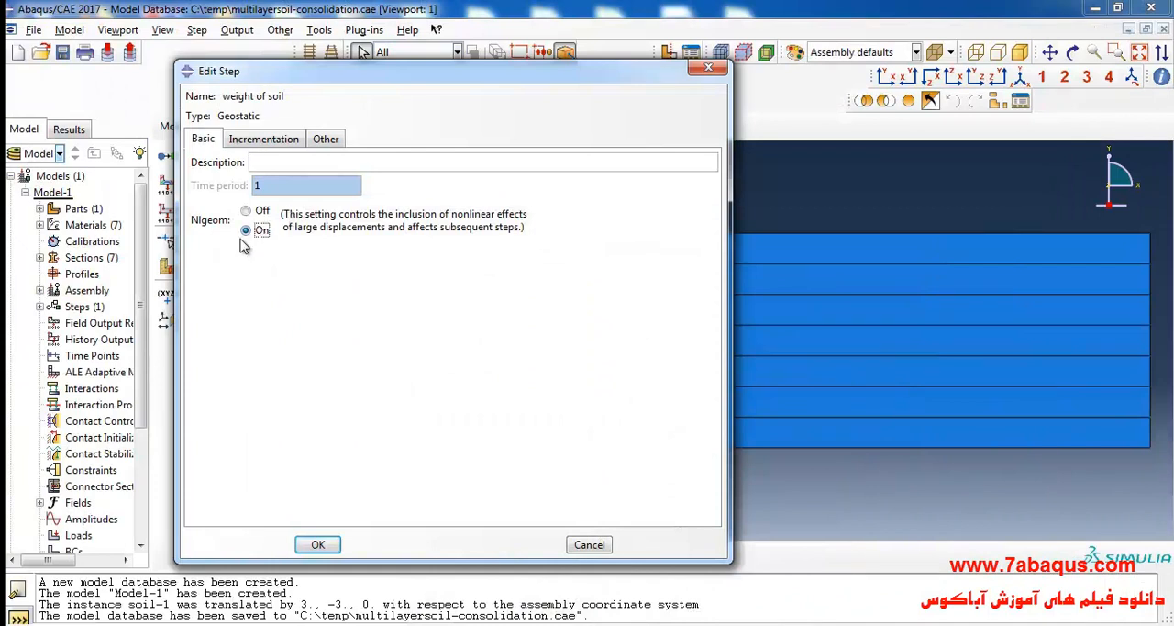
{"action": "left_click", "coordinate": [285, 139]}
{"action": "left_click", "coordinate": [326, 138]}
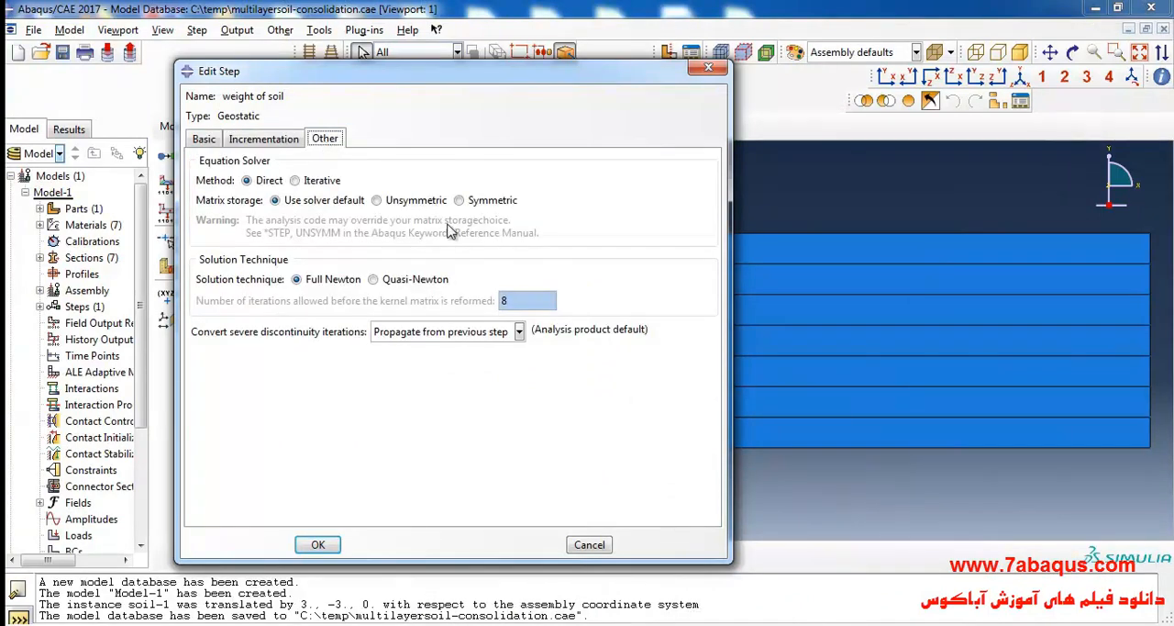
{"action": "left_click", "coordinate": [430, 206]}
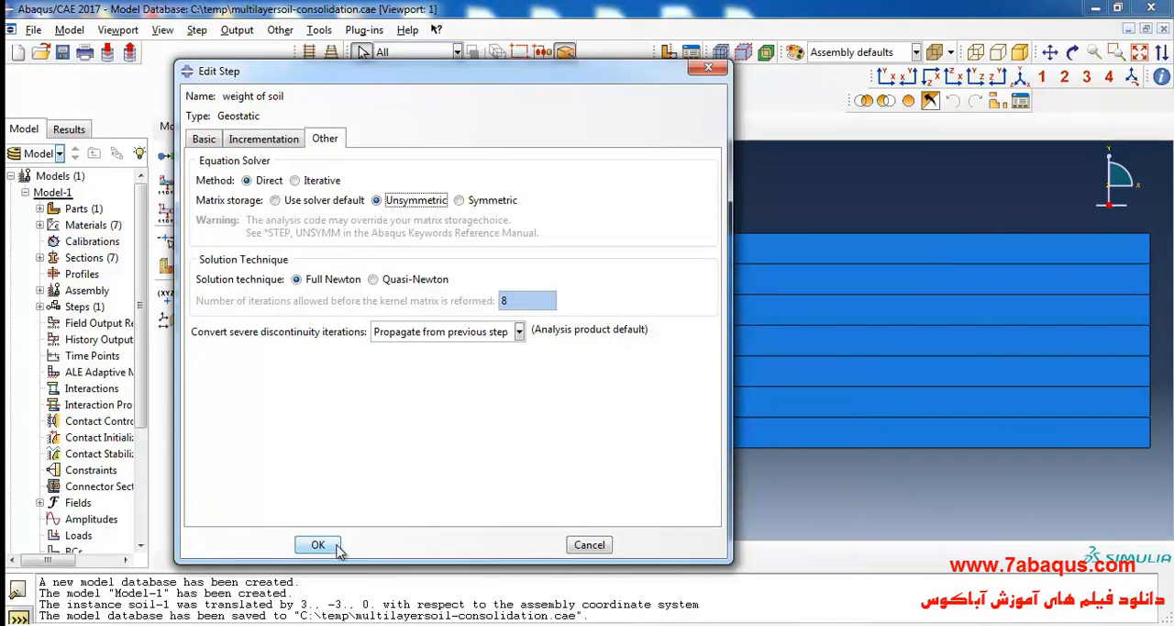
{"action": "left_click", "coordinate": [317, 544]}
Open the Step Manager and start a new step after weight of soil.
{"action": "left_click", "coordinate": [192, 158]}
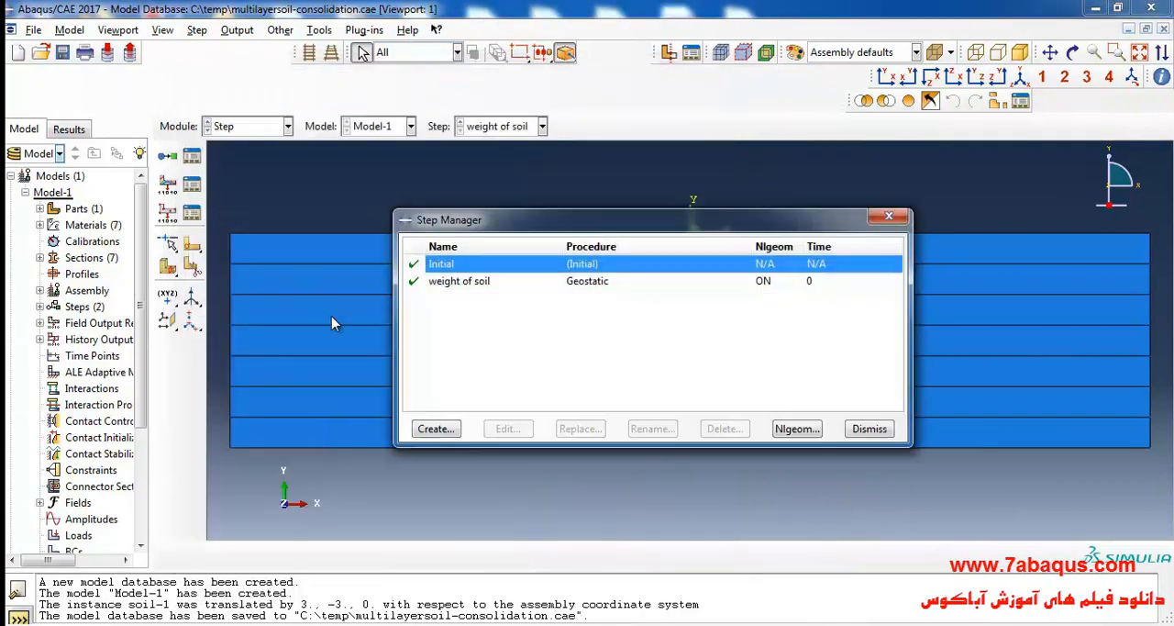
{"action": "left_click_drag", "start_coordinate": [528, 223], "coordinate": [379, 205]}
{"action": "left_click", "coordinate": [400, 265]}
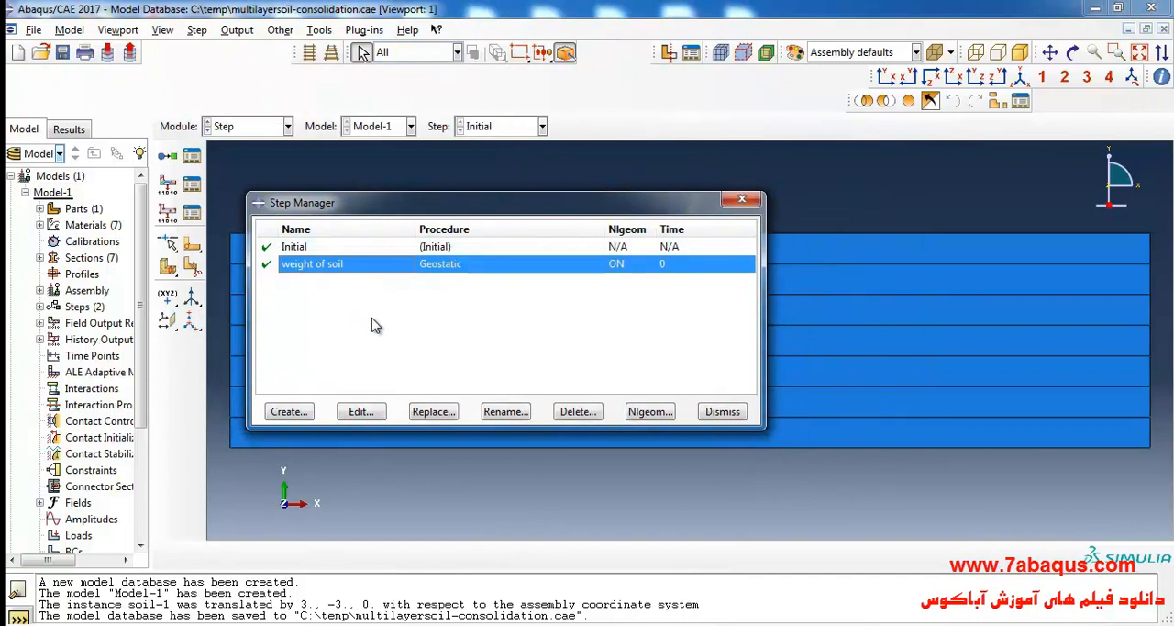
{"action": "left_click", "coordinate": [288, 411]}
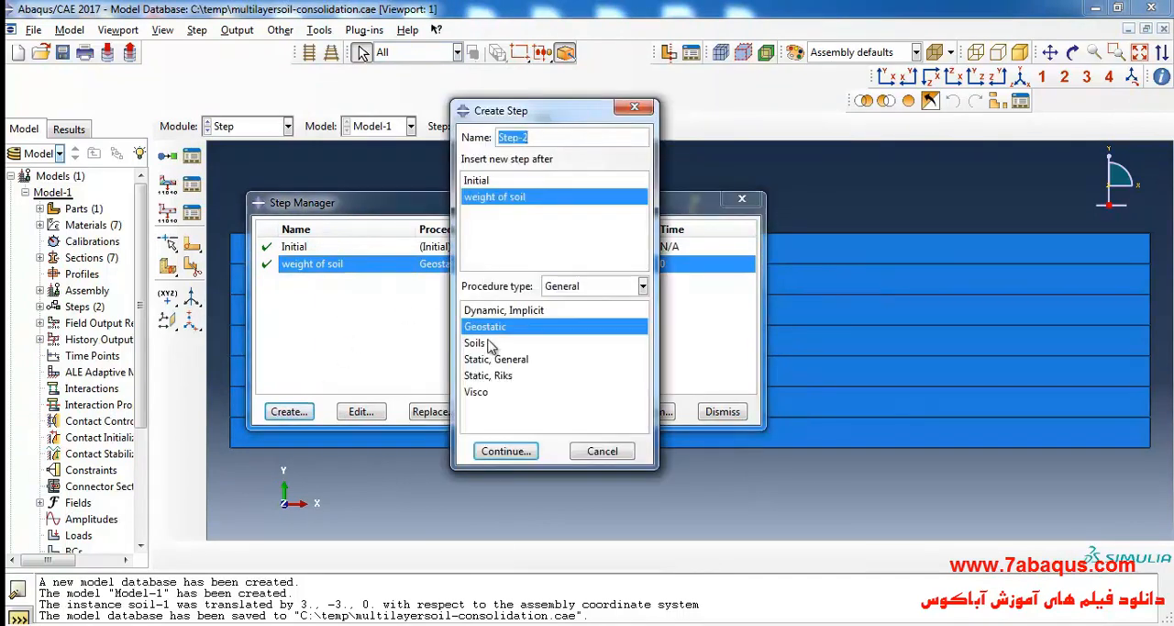
Examine the passage on step 2 and its strip load in the soil mechanics PDF, and return to Abaqus.
{"action": "left_click", "coordinate": [682, 623]}
{"action": "left_click", "coordinate": [571, 425]}
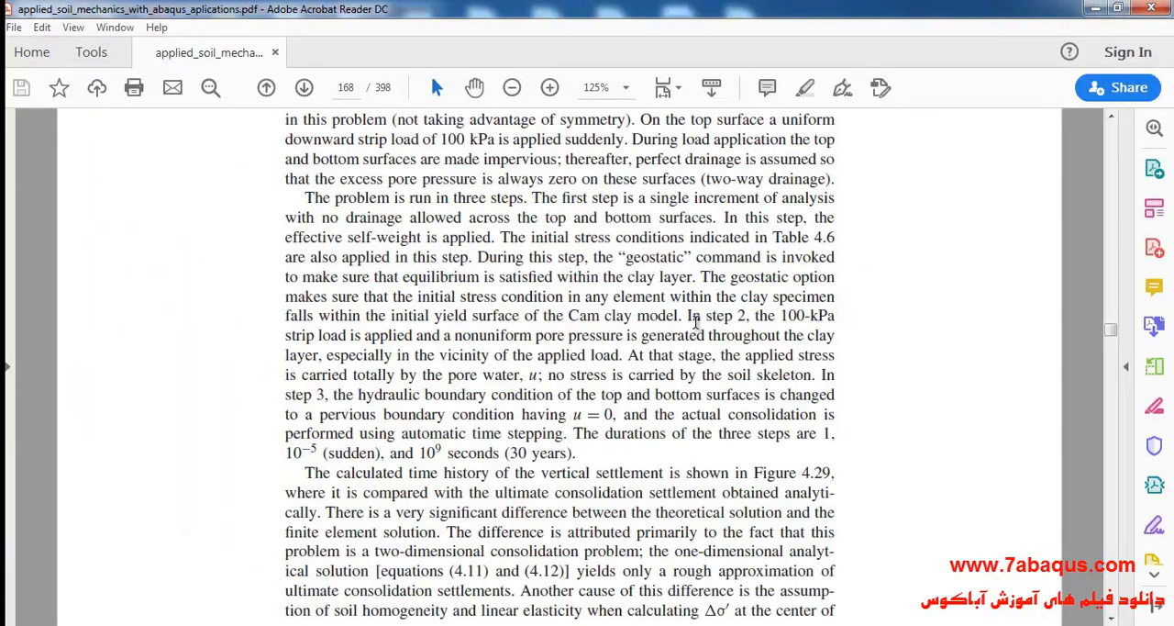
{"action": "left_click_drag", "start_coordinate": [688, 314], "coordinate": [839, 317]}
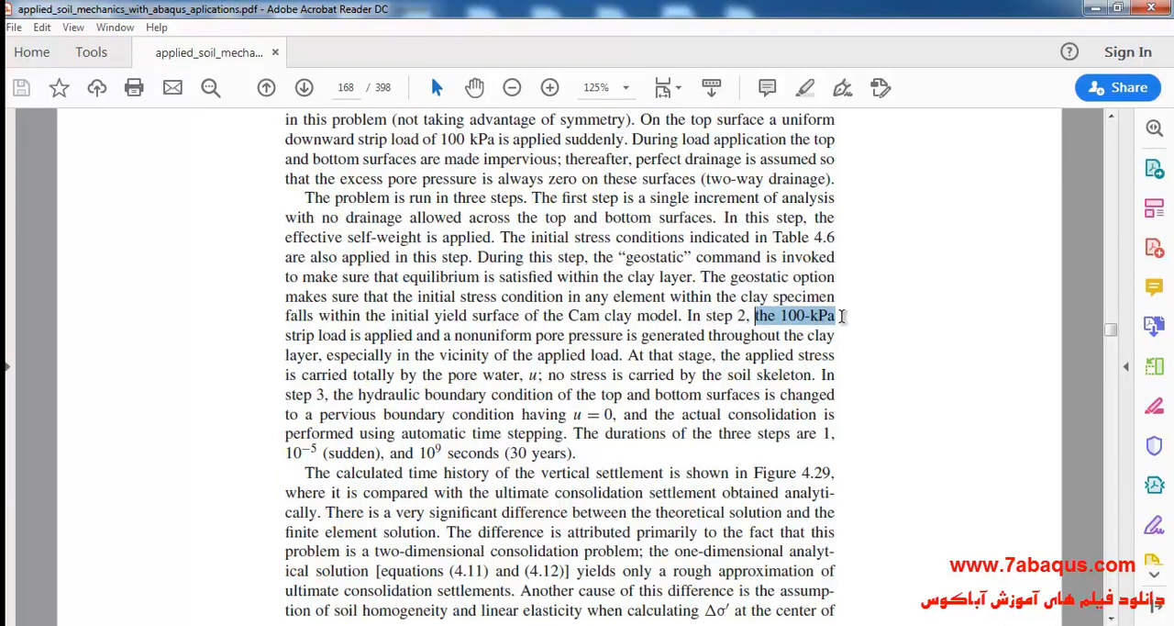
{"action": "left_click_drag", "start_coordinate": [285, 335], "coordinate": [333, 339]}
{"action": "left_click_drag", "start_coordinate": [780, 316], "coordinate": [834, 318]}
{"action": "left_click", "coordinate": [586, 374]}
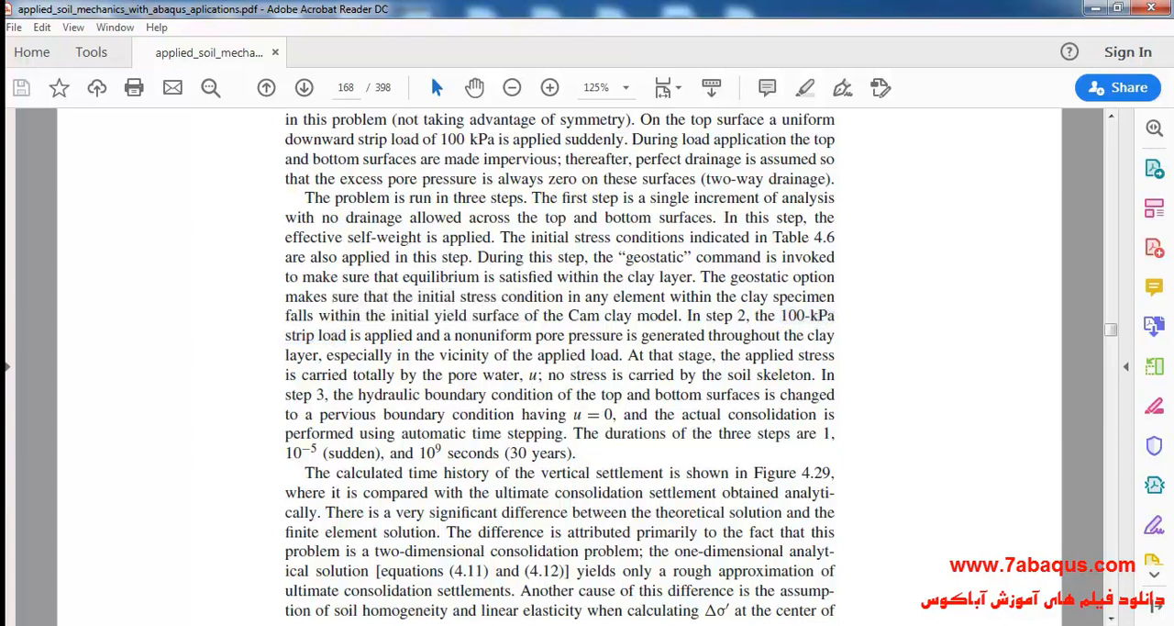
{"action": "key", "text": "alt+Tab"}
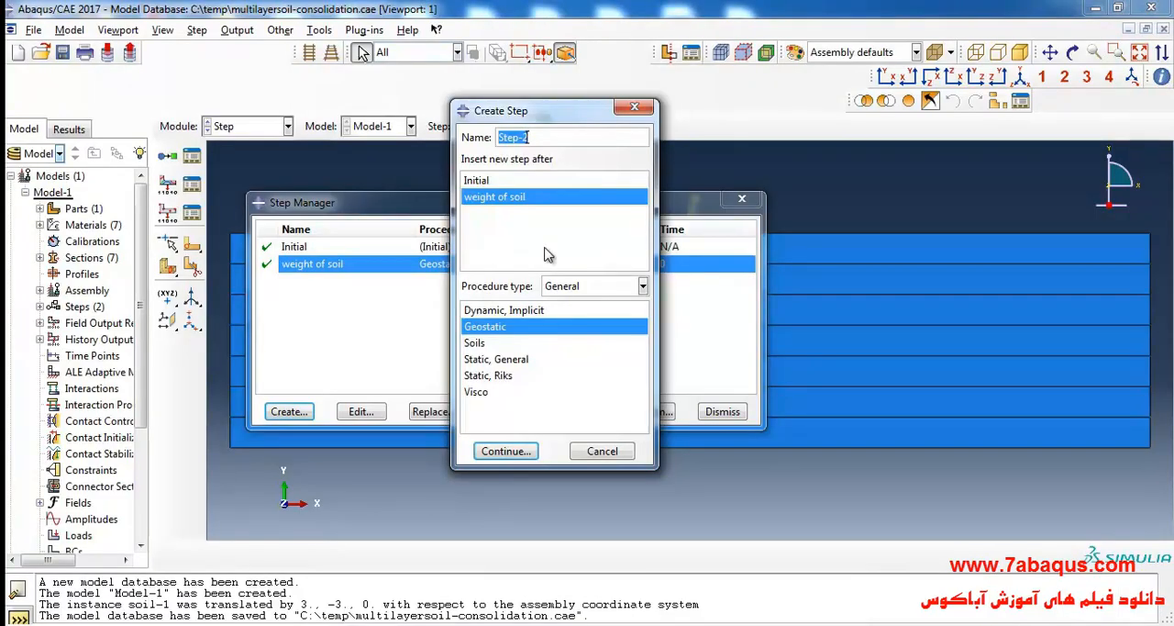
Create a Soils step named strip loading after the weight of soil step.
{"action": "type", "text": "strip loading"}
{"action": "left_click", "coordinate": [476, 343]}
{"action": "left_click", "coordinate": [505, 450]}
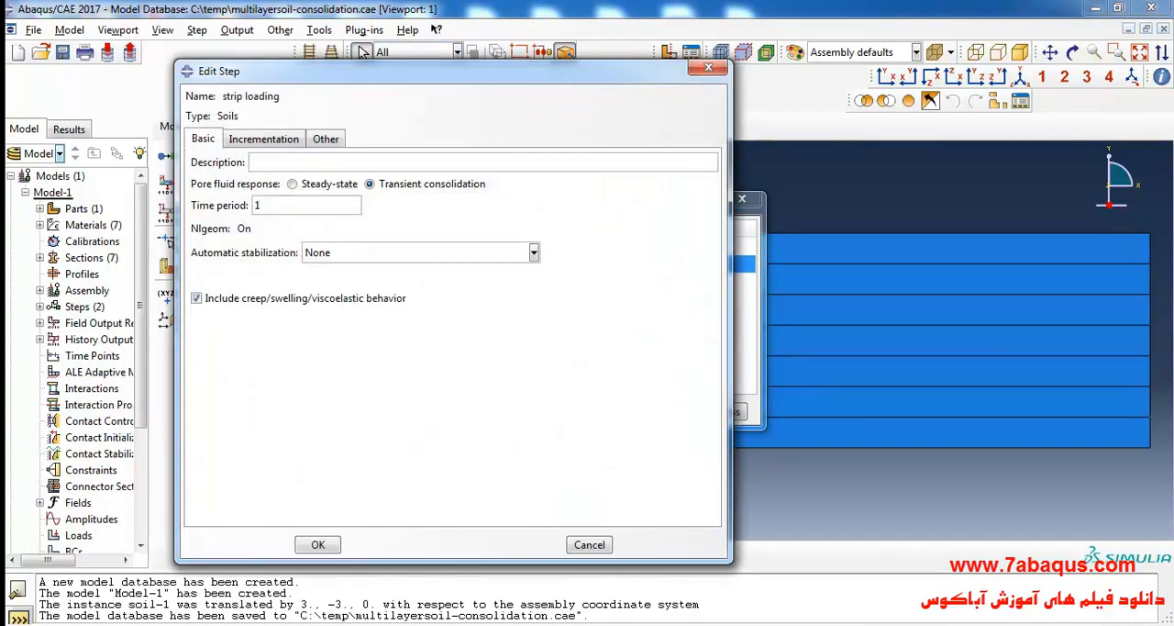
Check the duration of the sudden loading step in the soil mechanics PDF, and set the strip loading time period to 1e-5 in Abaqus.
{"action": "key", "text": "alt+Tab"}
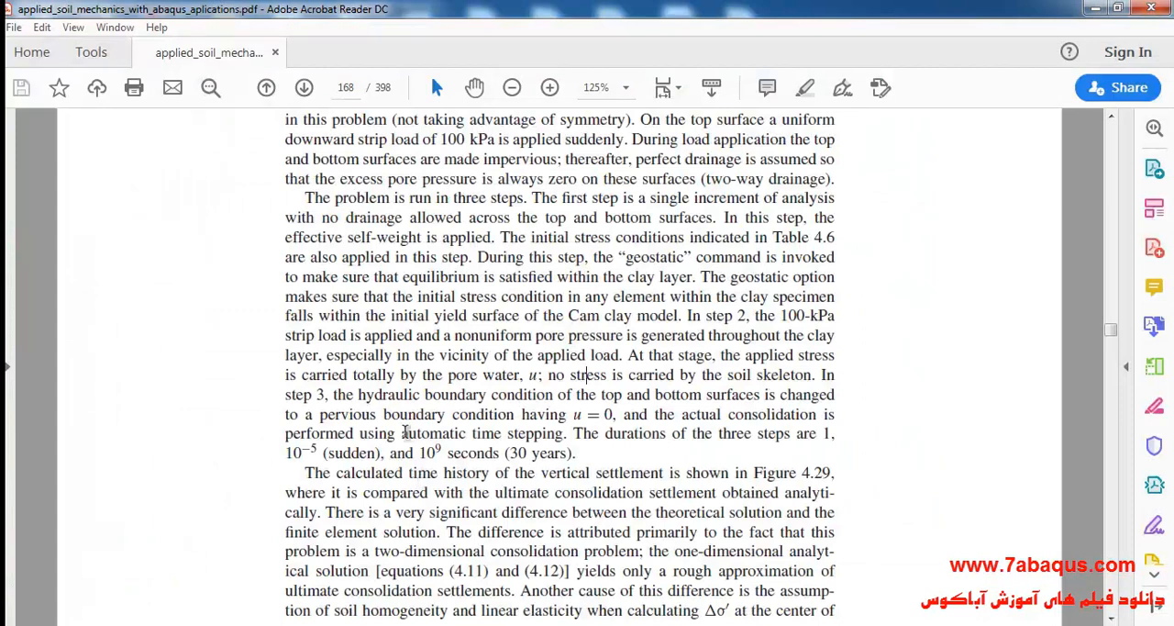
{"action": "left_click_drag", "start_coordinate": [286, 451], "coordinate": [318, 450]}
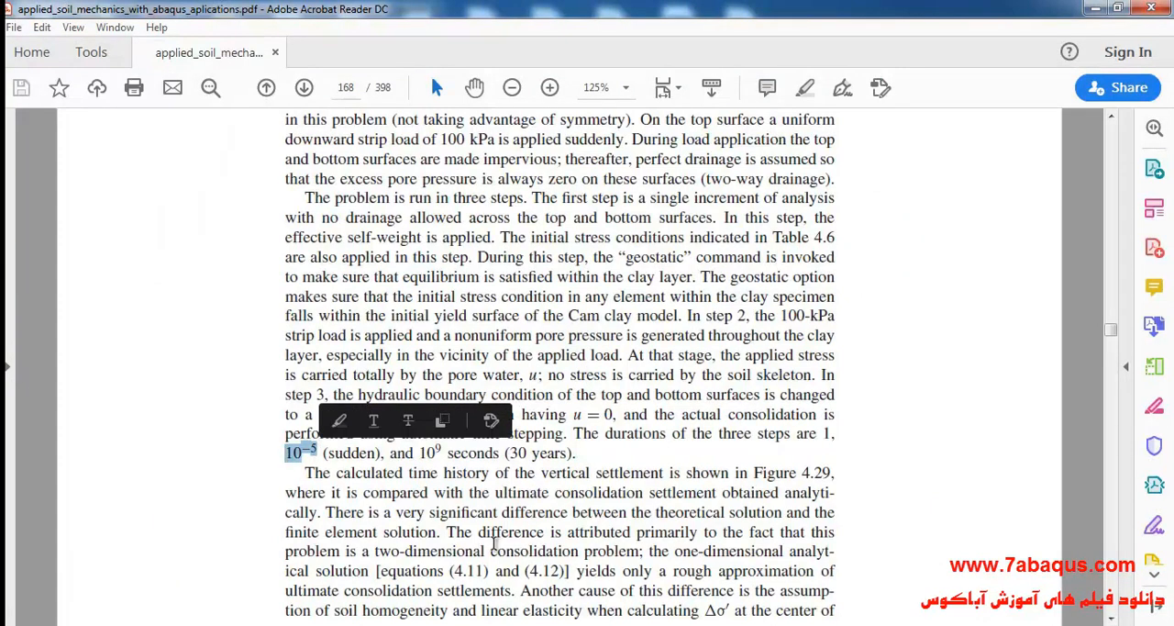
{"action": "key", "text": "alt+Tab"}
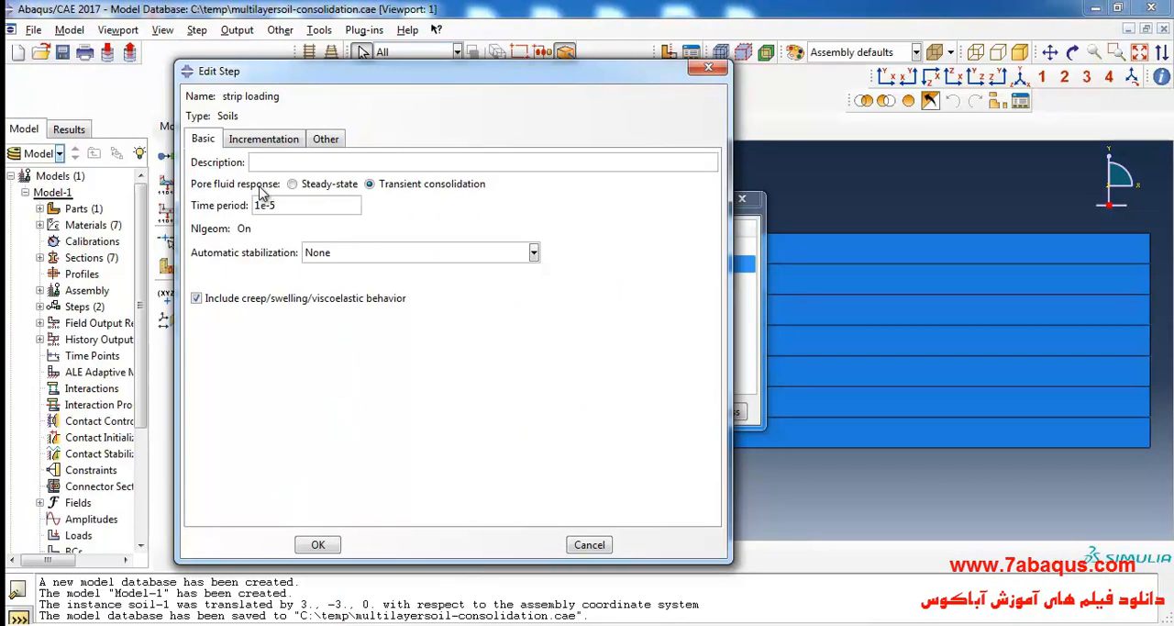
Use fixed incrementation with a maximum of 1 increment for the strip loading step, and complete the step definition.
{"action": "left_click", "coordinate": [266, 140]}
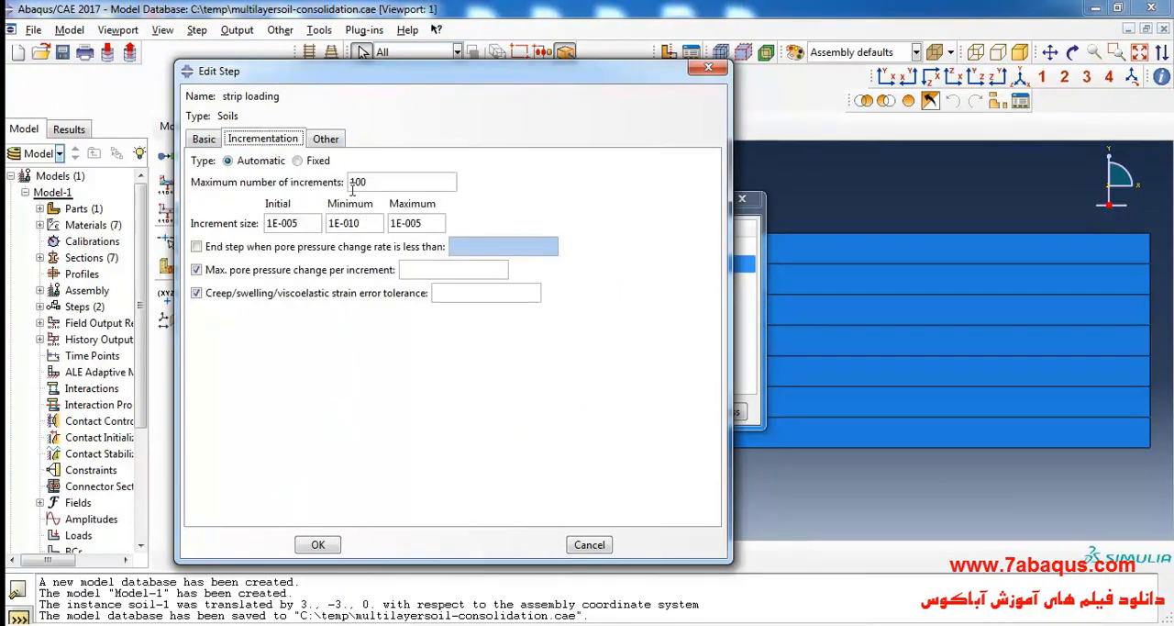
{"action": "left_click", "coordinate": [297, 161]}
{"action": "left_click", "coordinate": [374, 181]}
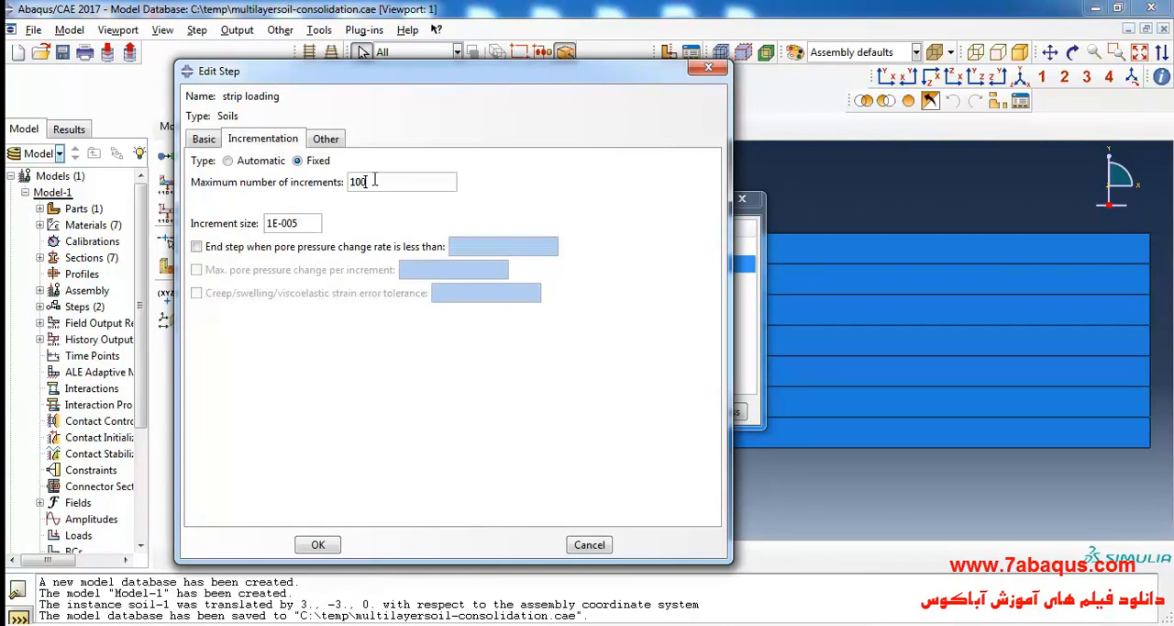
{"action": "type", "text": "1"}
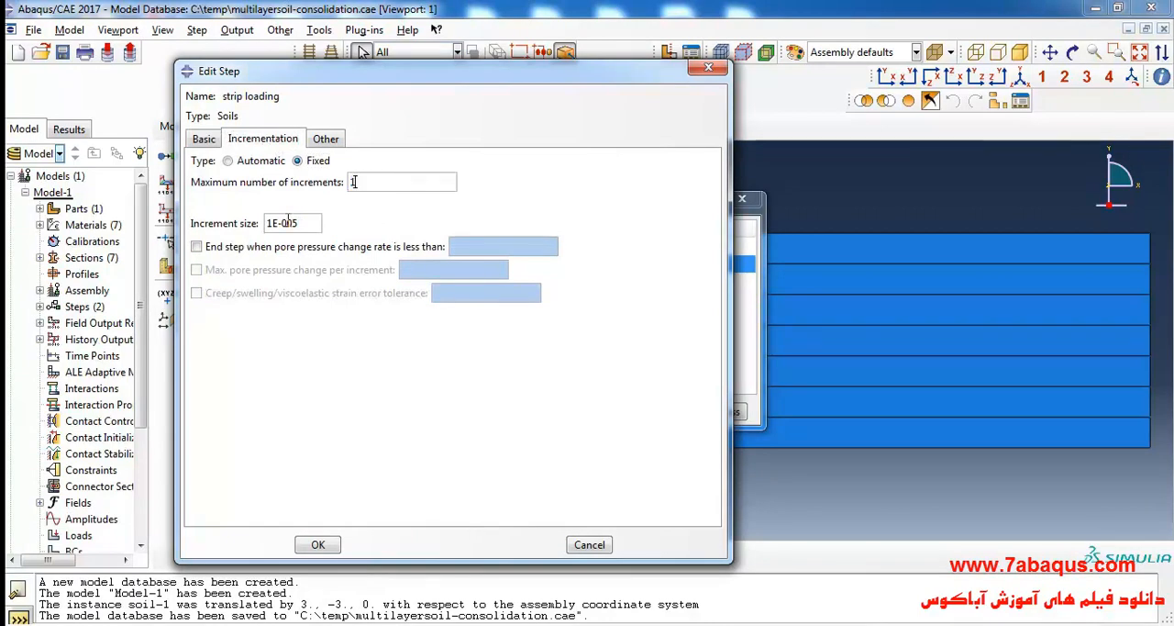
{"action": "left_click", "coordinate": [329, 138]}
{"action": "left_click", "coordinate": [376, 200]}
{"action": "left_click", "coordinate": [317, 546]}
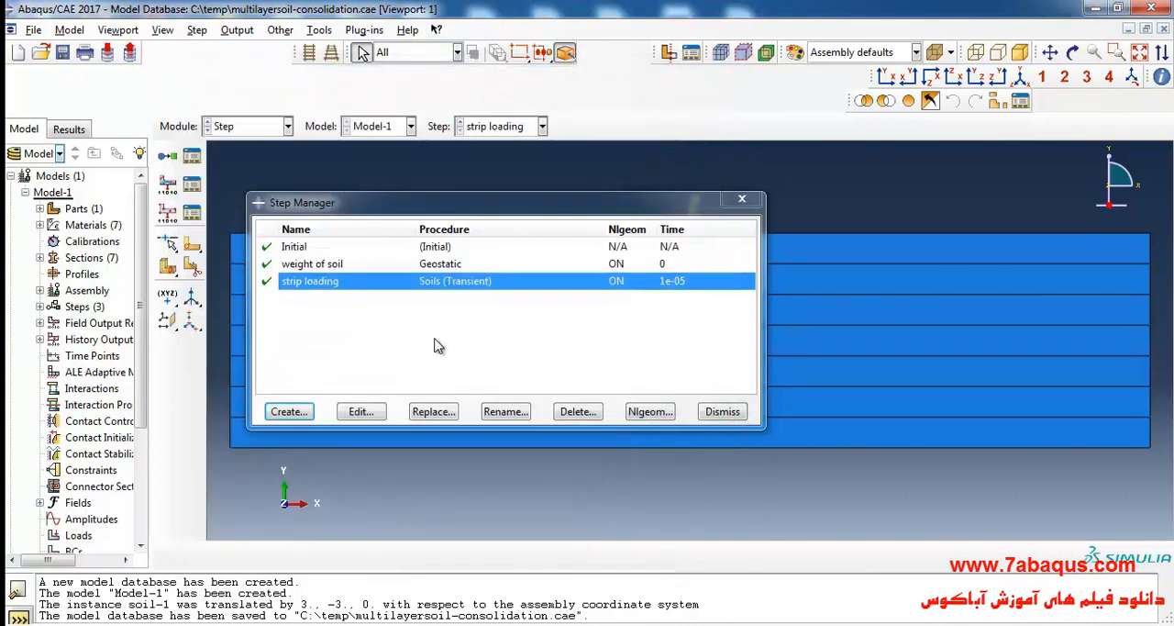
Check the step 3 passage in the PDF, and create a Soils step named consolidation after strip loading in Abaqus.
{"action": "left_click", "coordinate": [295, 412]}
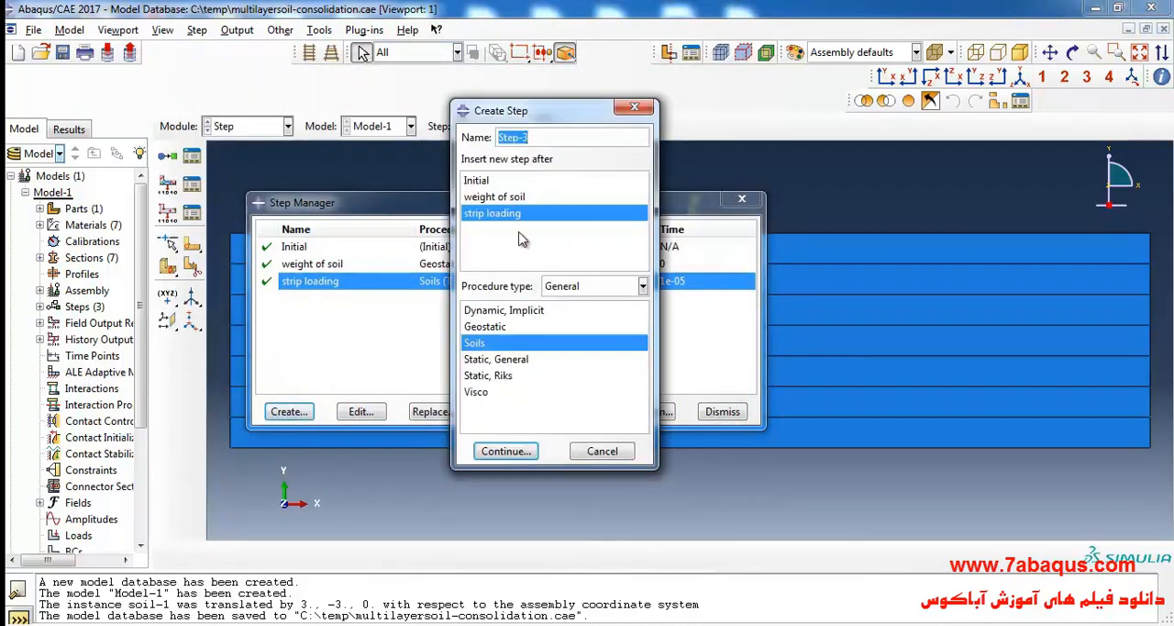
{"action": "key", "text": "alt+Tab"}
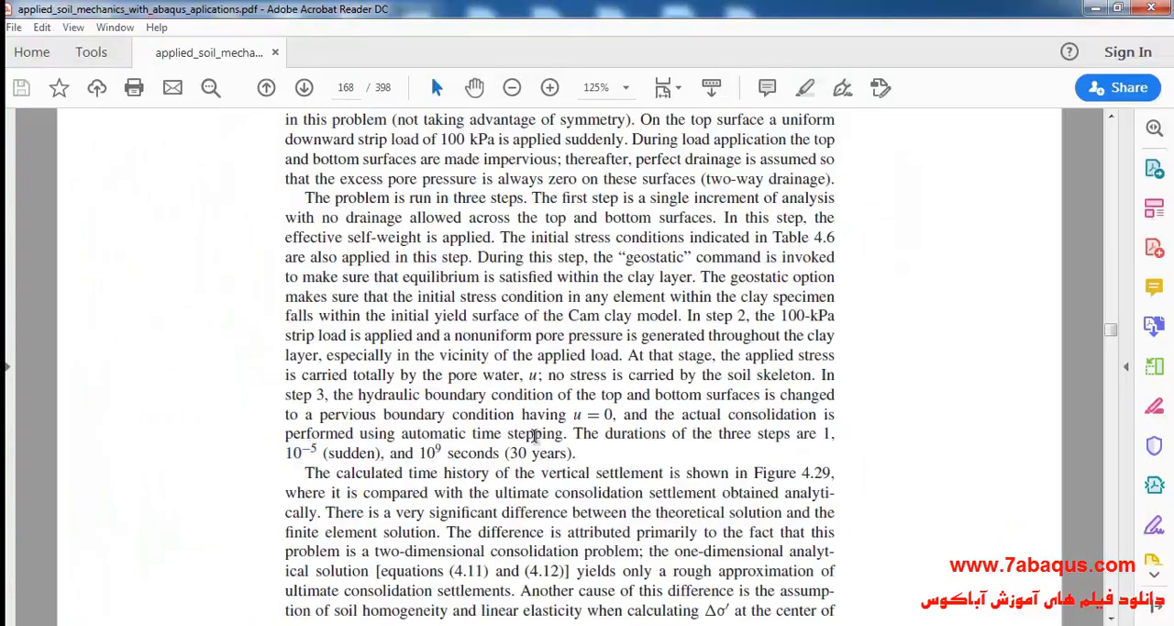
{"action": "scroll", "coordinate": [573, 409], "scroll_direction": "down", "scroll_amount": 1}
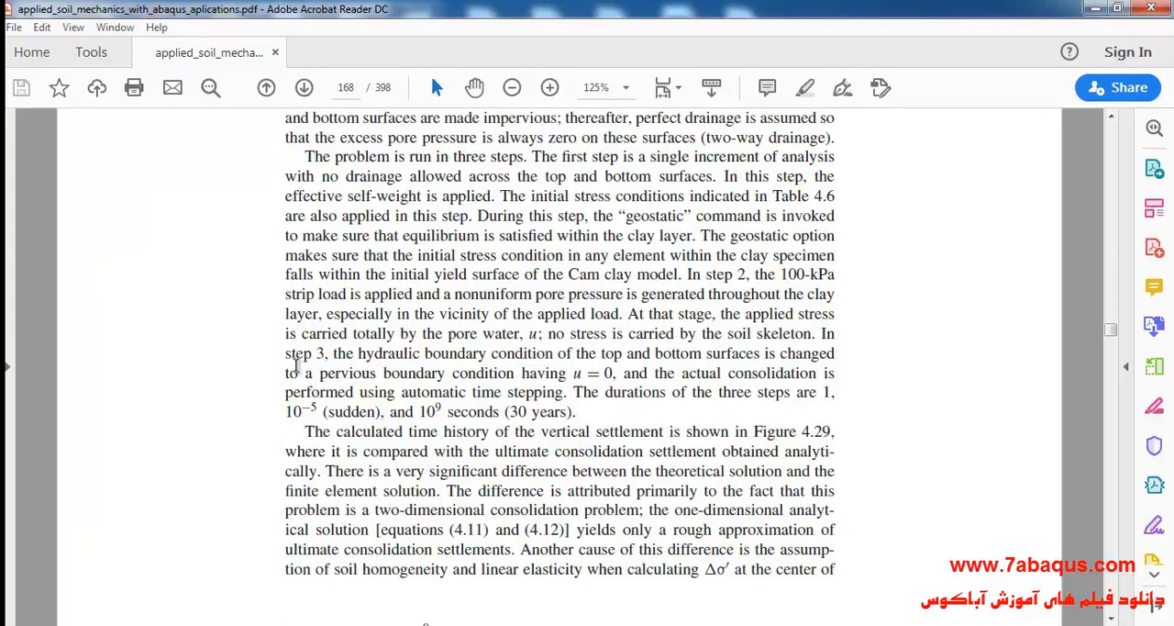
{"action": "left_click_drag", "start_coordinate": [286, 354], "coordinate": [320, 354]}
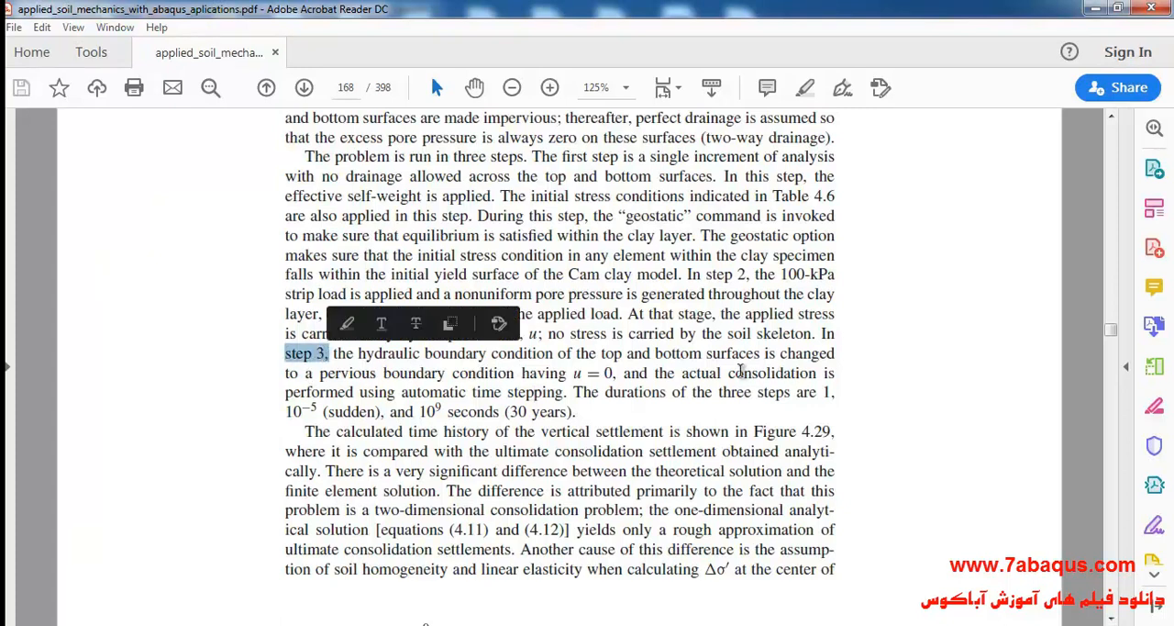
{"action": "left_click_drag", "start_coordinate": [729, 373], "coordinate": [825, 373]}
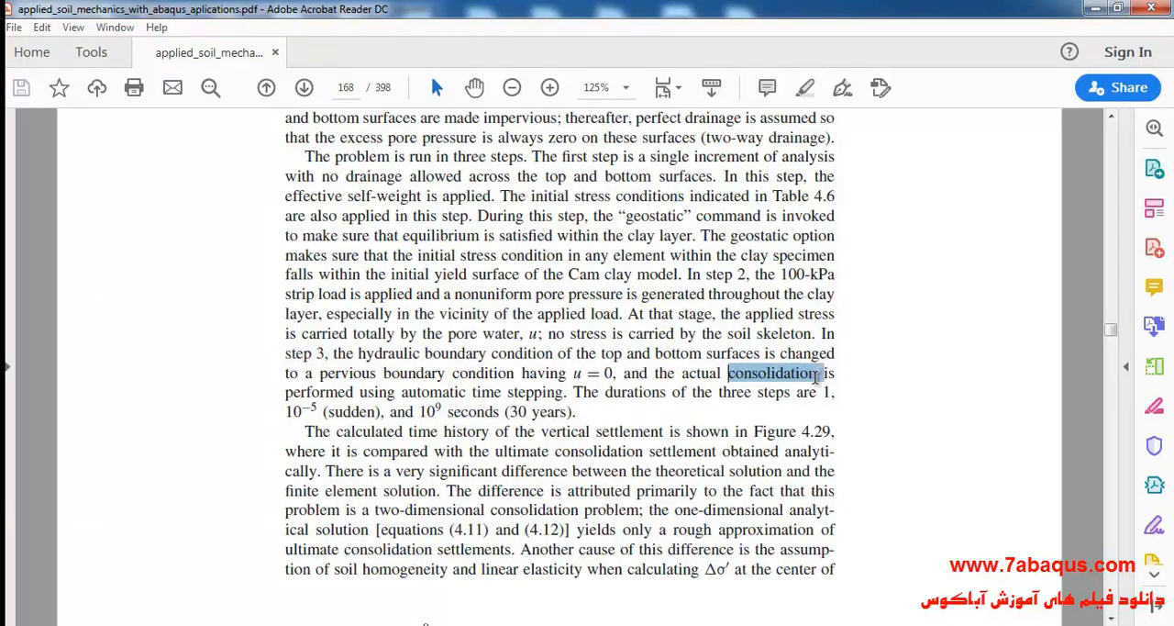
{"action": "key", "text": "alt+Tab"}
{"action": "type", "text": "c"}
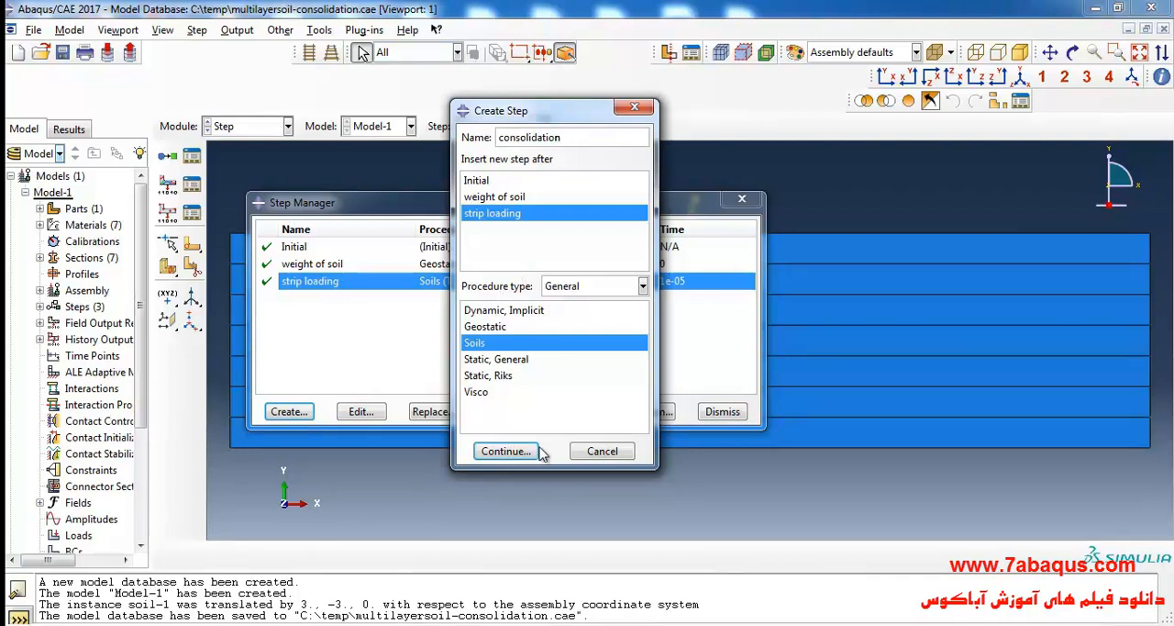
{"action": "left_click", "coordinate": [510, 450]}
Examine the duration of step 3 in the soil mechanics PDF and the time axis of the settlement plot in Figure 4.29.
{"action": "left_click", "coordinate": [283, 206]}
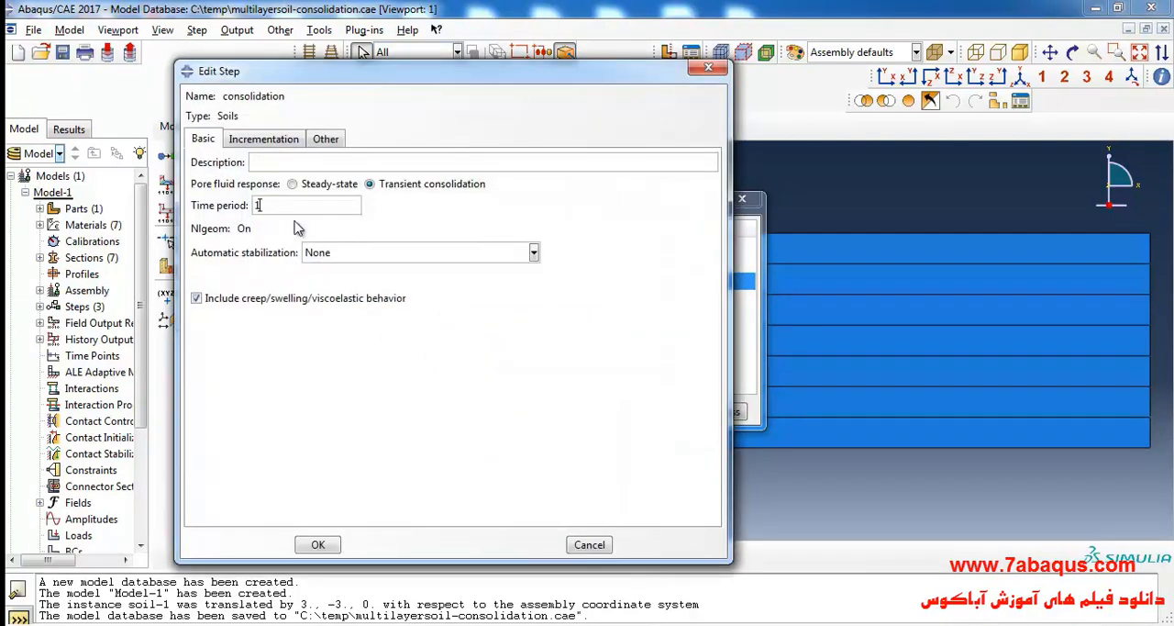
{"action": "key", "text": "alt+Tab"}
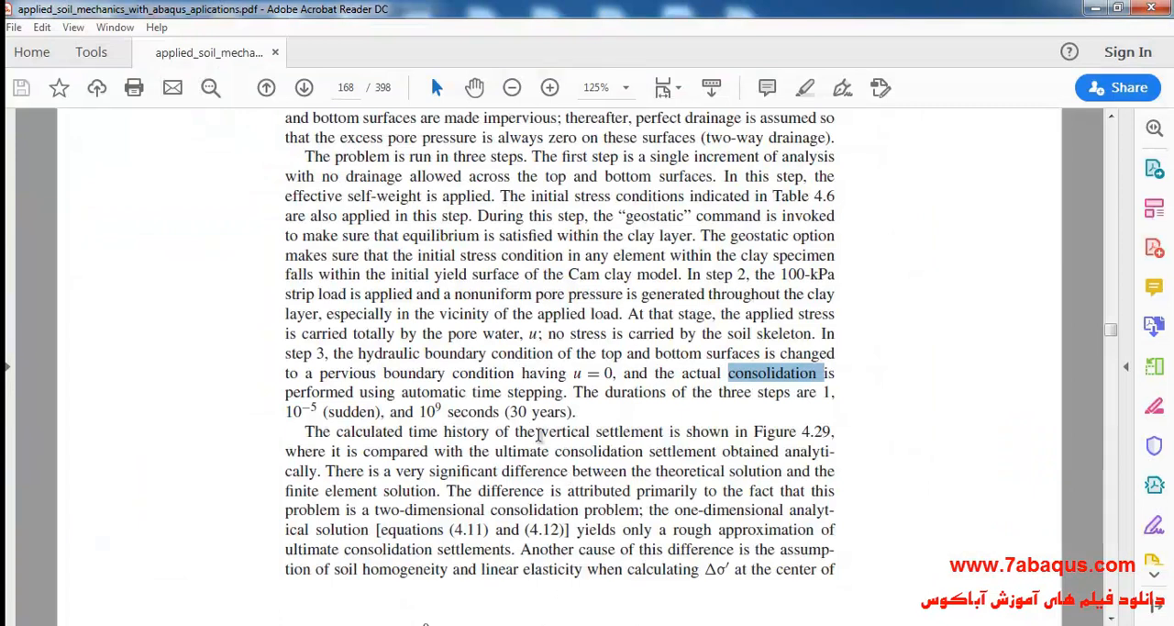
{"action": "left_click", "coordinate": [538, 436]}
{"action": "left_click", "coordinate": [511, 402]}
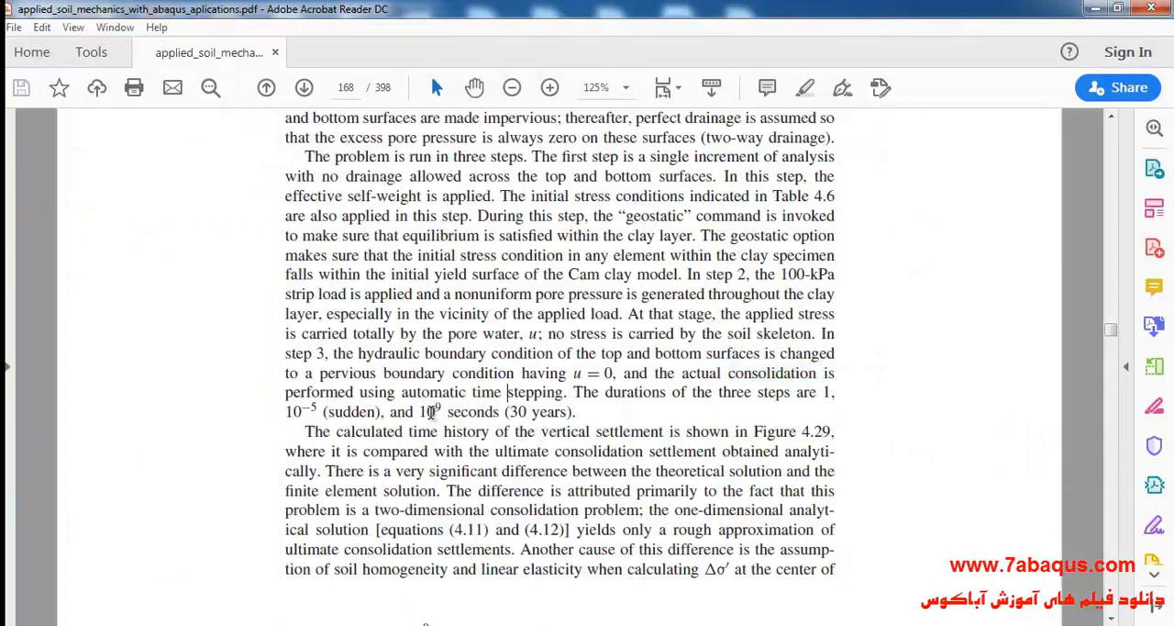
{"action": "left_click_drag", "start_coordinate": [421, 411], "coordinate": [499, 416]}
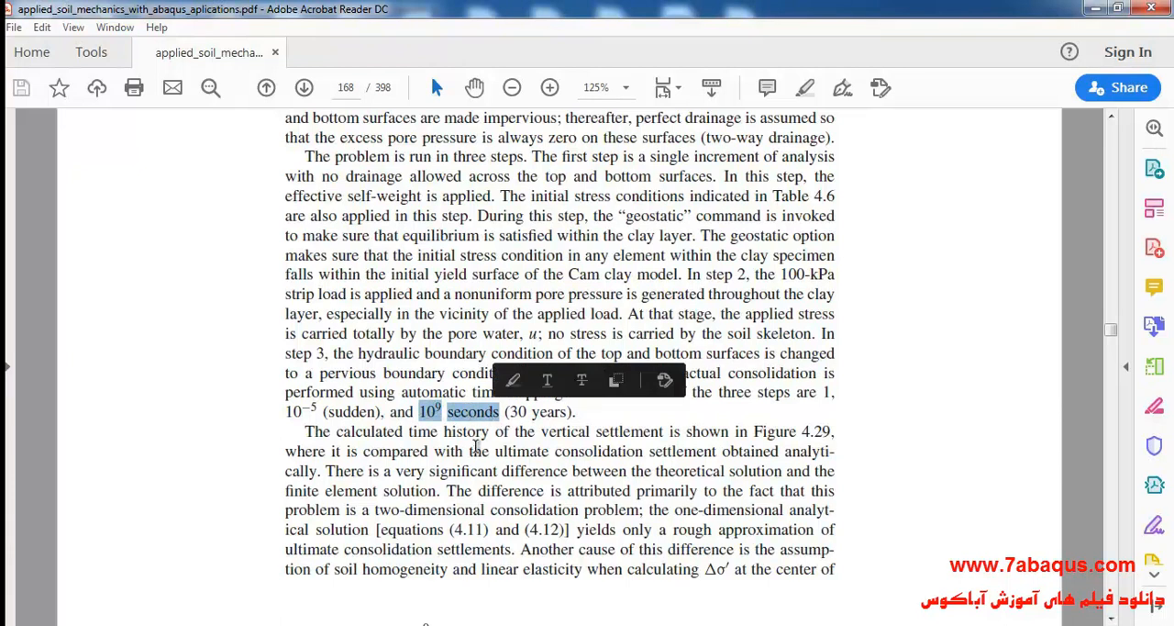
{"action": "left_click", "coordinate": [476, 447]}
{"action": "scroll", "coordinate": [477, 445], "scroll_direction": "down", "scroll_amount": 5}
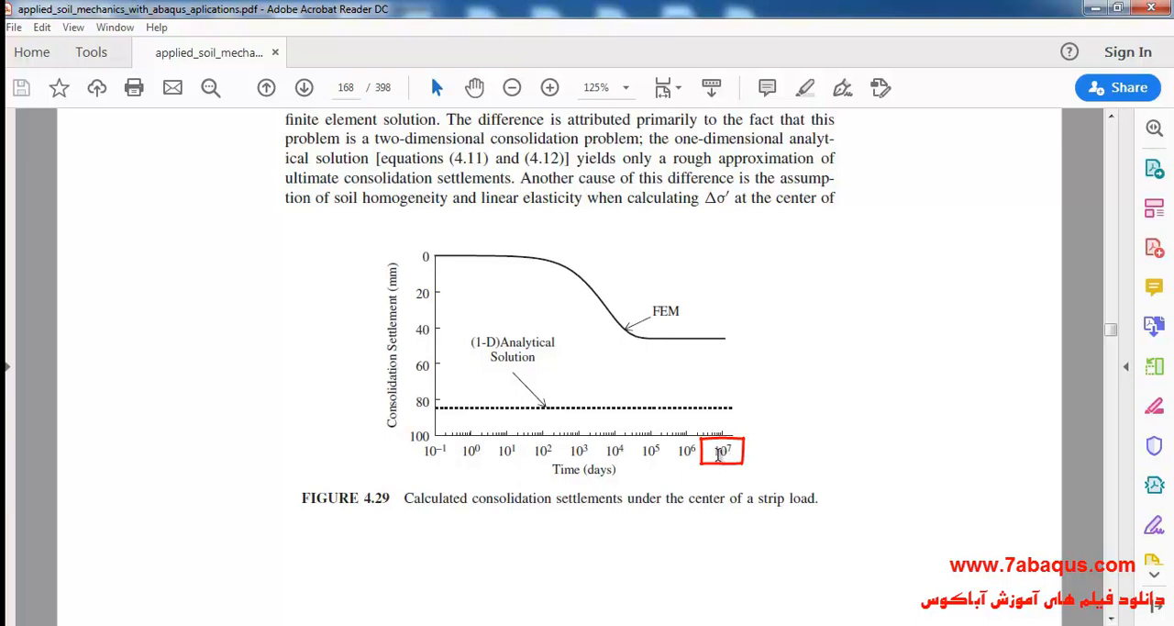
{"action": "left_click_drag", "start_coordinate": [715, 452], "coordinate": [729, 451]}
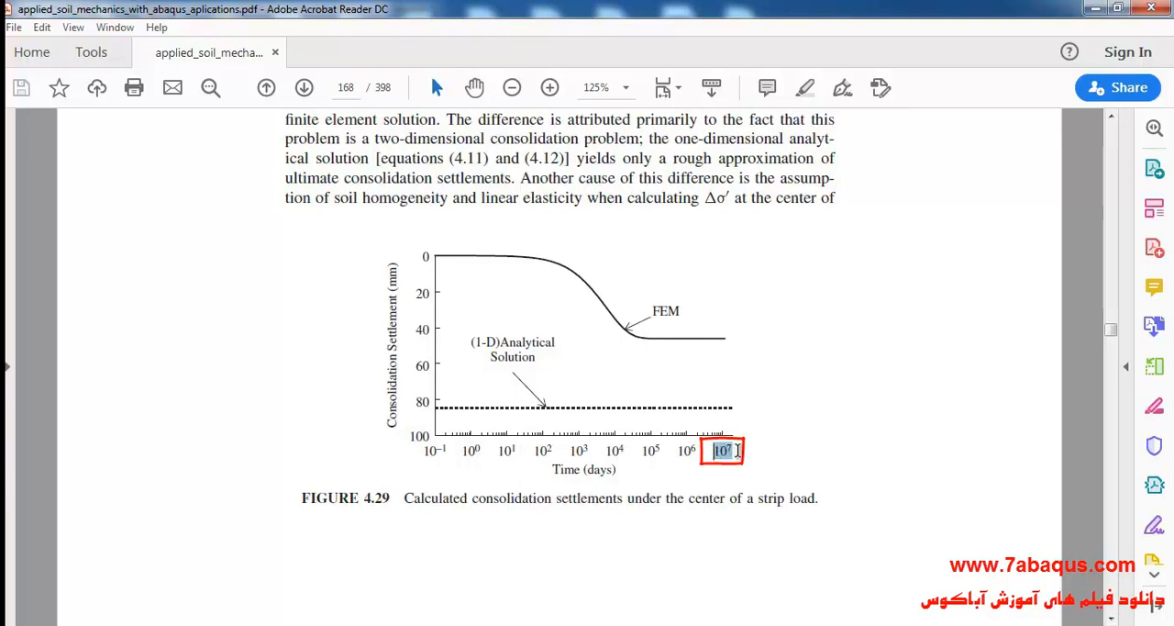
{"action": "left_click", "coordinate": [592, 469]}
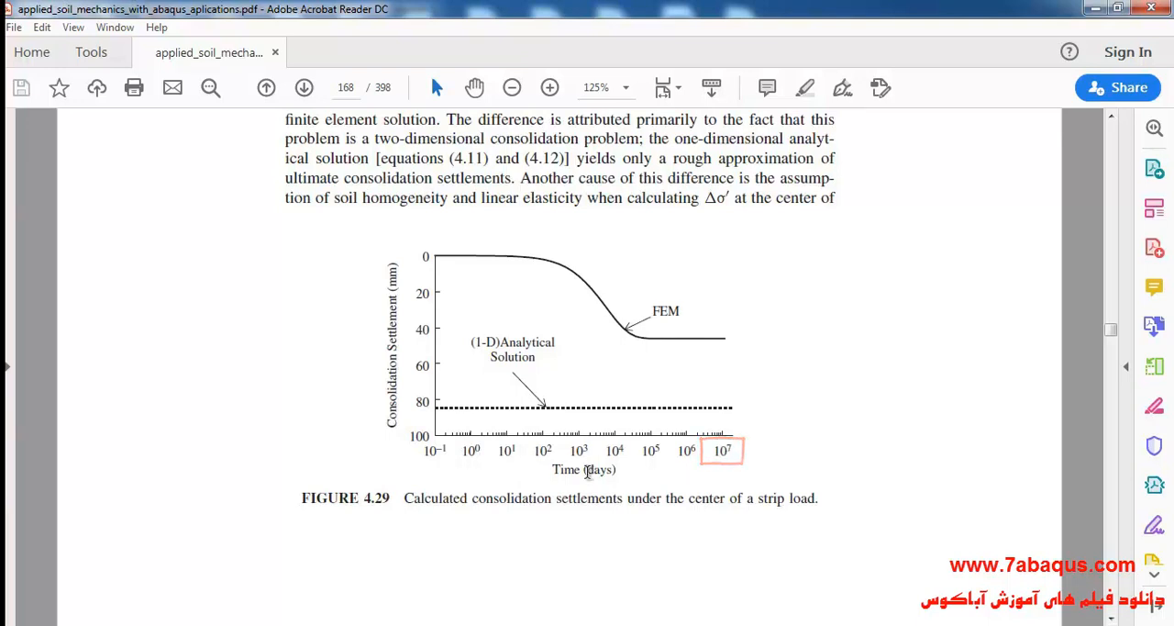
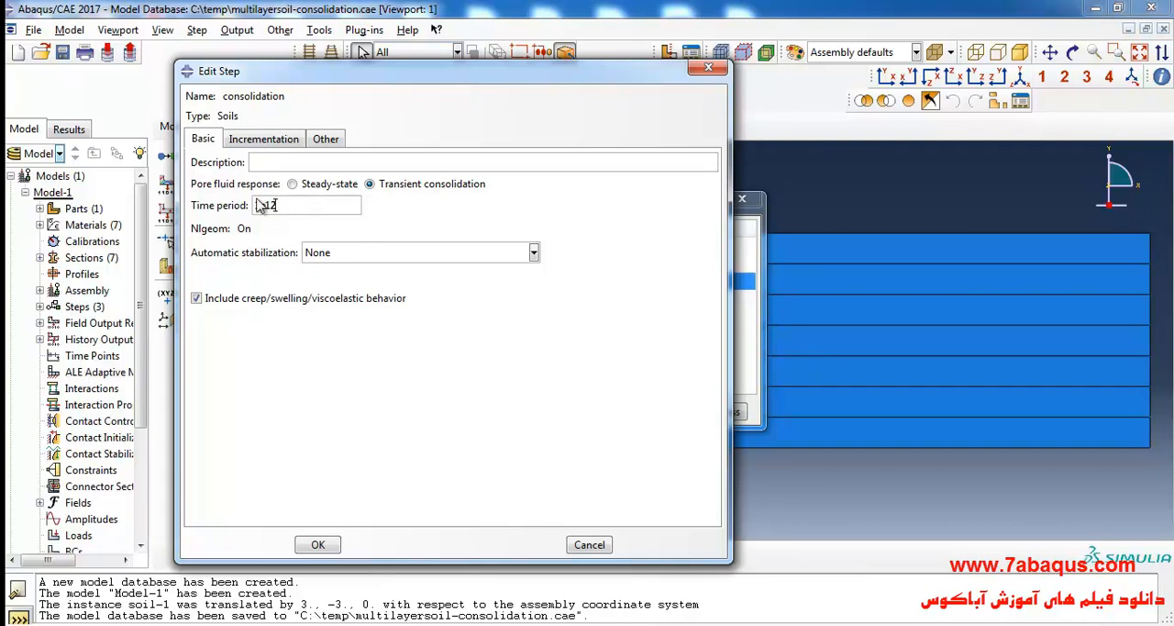
Set the consolidation step's maximum number of increments to 100000, with increment sizes of 0.005 initial, 1e-8 minimum and 1E+011 maximum.
{"action": "left_click", "coordinate": [275, 139]}
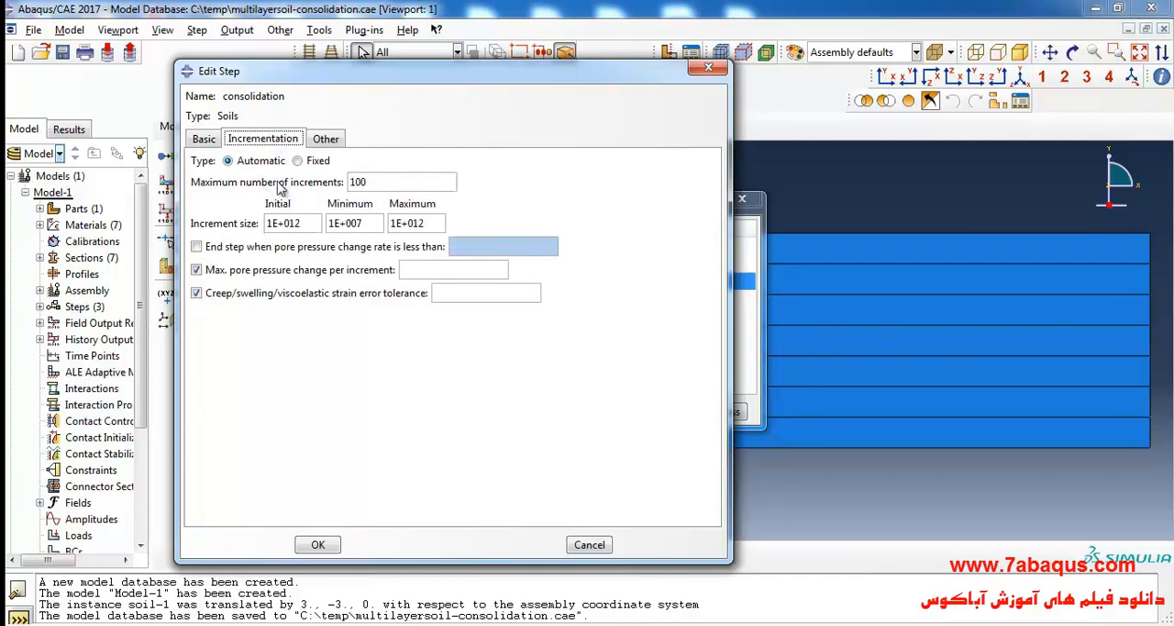
{"action": "double_click", "coordinate": [429, 180]}
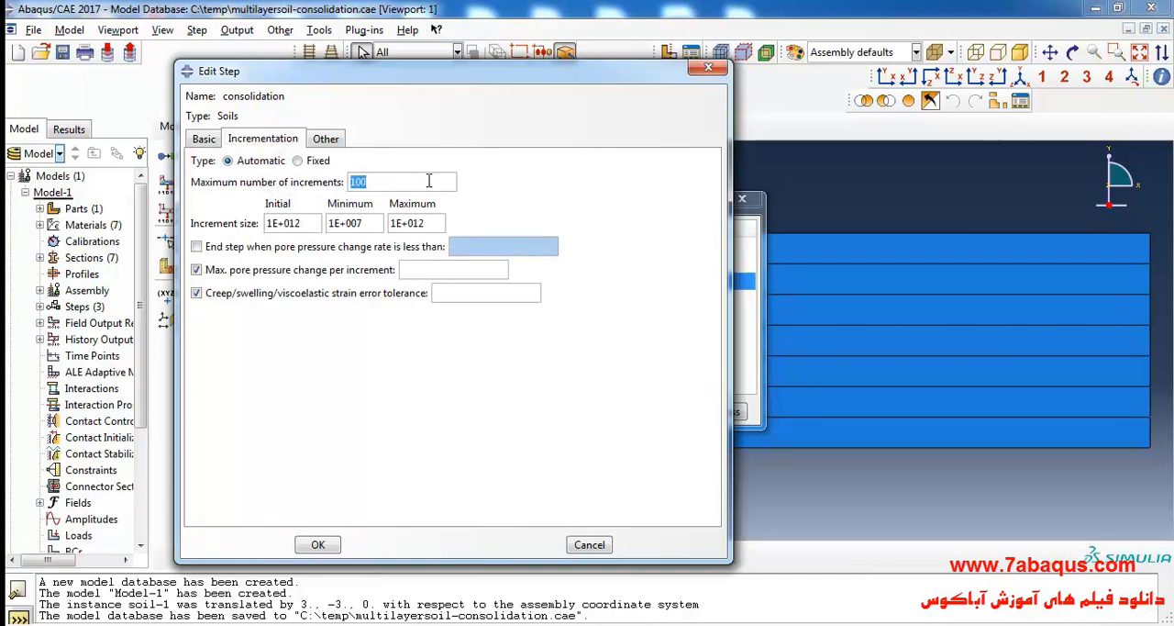
{"action": "type", "text": "100000"}
{"action": "double_click", "coordinate": [289, 227]}
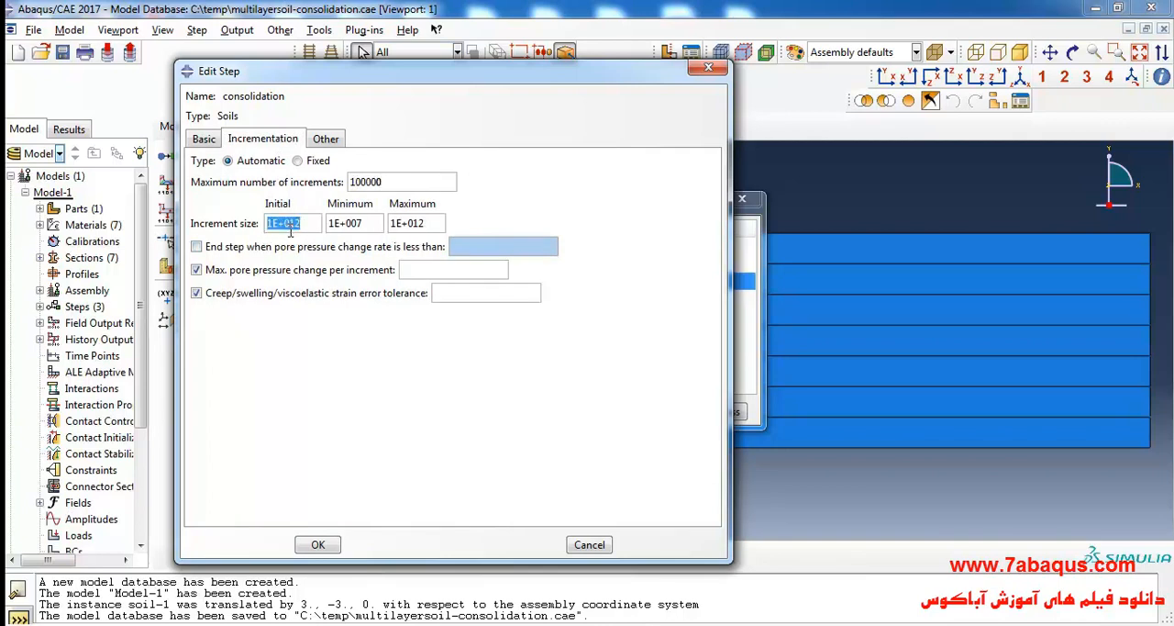
{"action": "type", "text": ".005"}
{"action": "triple_click", "coordinate": [365, 223]}
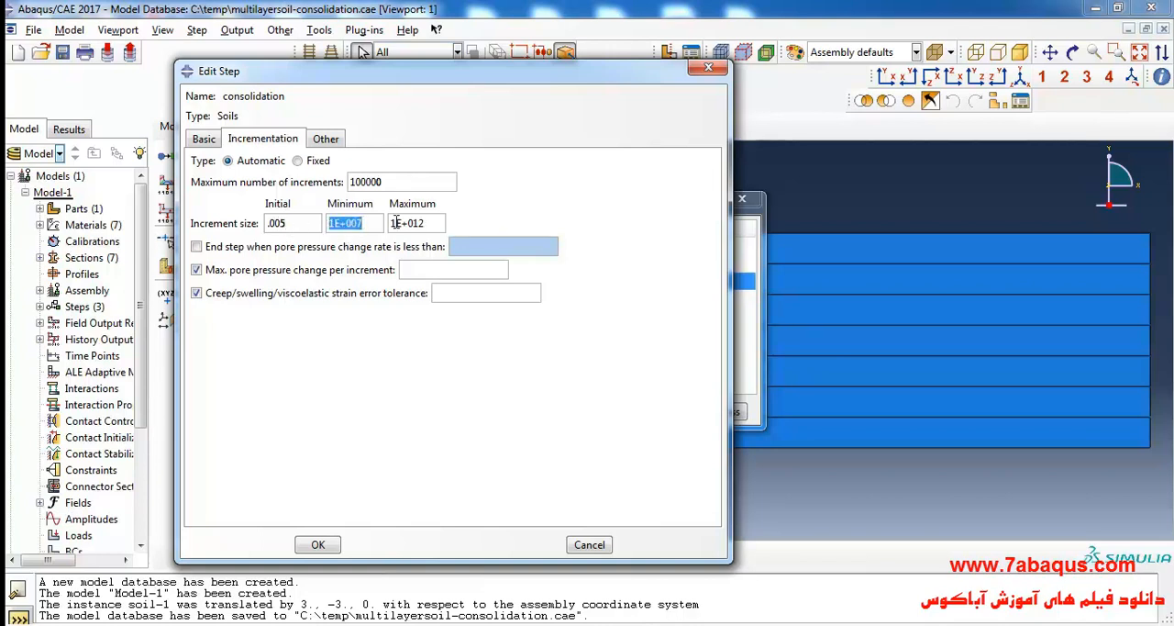
{"action": "type", "text": "1"}
{"action": "left_click", "coordinate": [430, 223]}
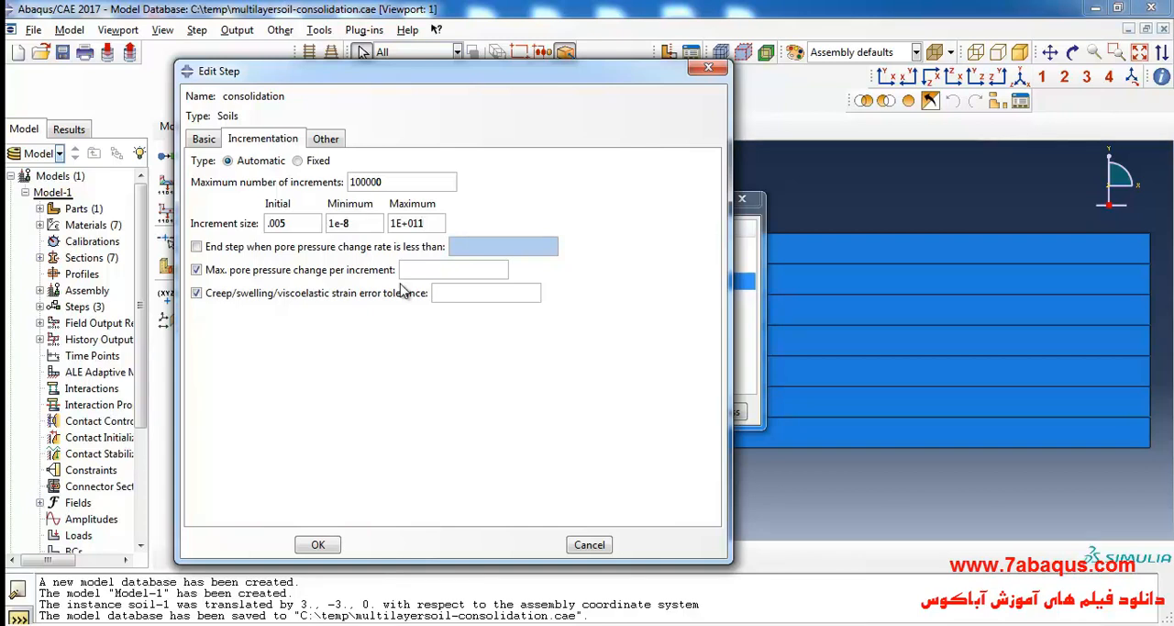
Turn off the creep/swelling/viscoelastic strain error tolerance and set the maximum pore pressure change per increment to 100000.
{"action": "left_click", "coordinate": [372, 295]}
{"action": "left_click", "coordinate": [424, 269]}
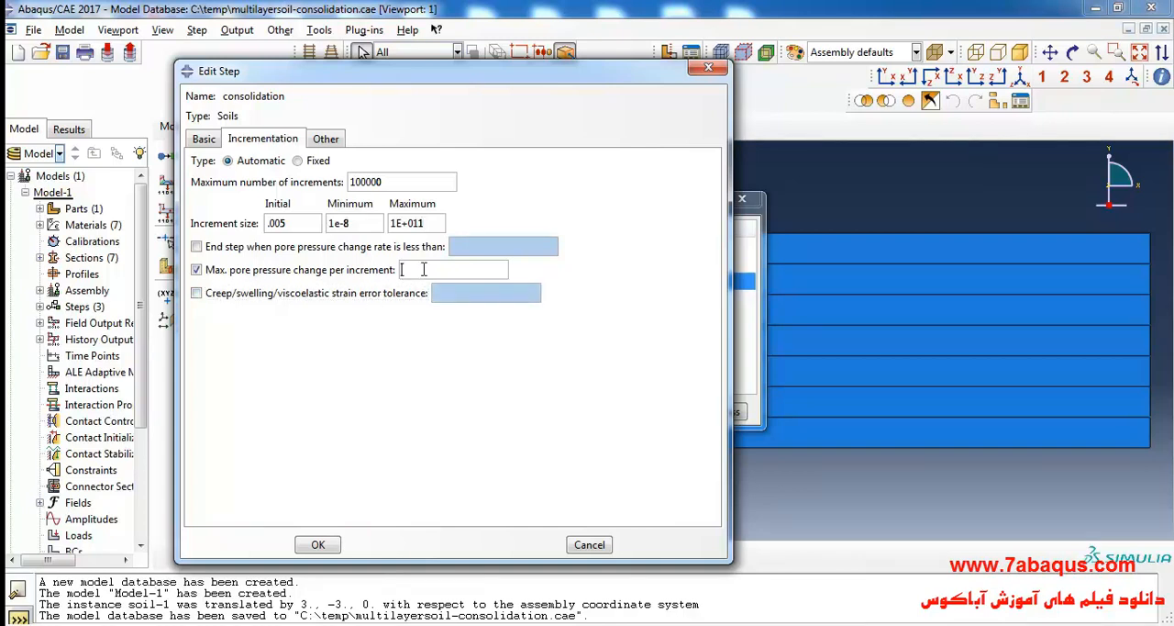
{"action": "type", "text": "100000"}
Use unsymmetric matrix storage for the consolidation step, complete its definition and close the step list.
{"action": "left_click", "coordinate": [330, 138]}
{"action": "left_click", "coordinate": [408, 201]}
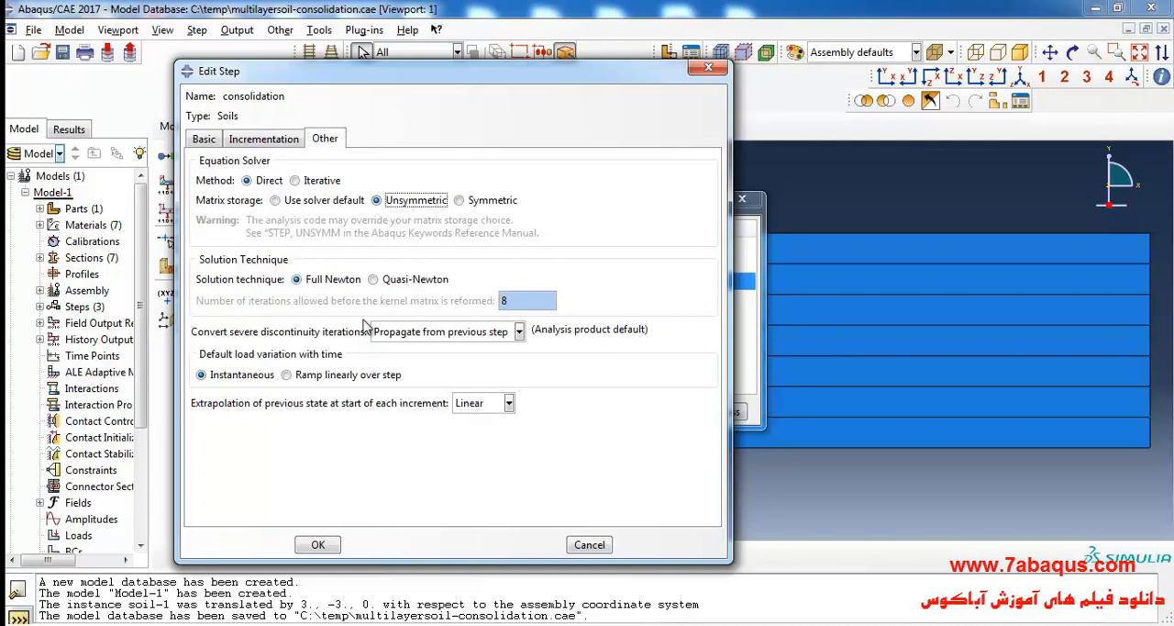
{"action": "left_click", "coordinate": [318, 546]}
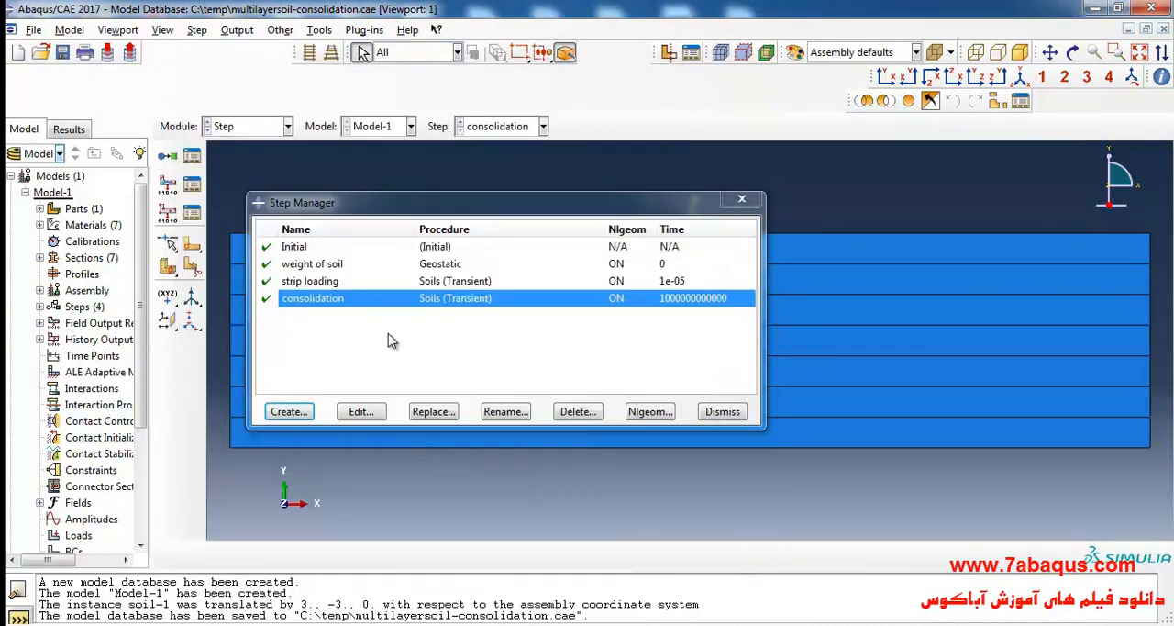
{"action": "left_click", "coordinate": [742, 199]}
In the Load module, create a mechanical body force load named body-force in the weight of soil step.
{"action": "left_click", "coordinate": [275, 127]}
{"action": "left_click", "coordinate": [265, 227]}
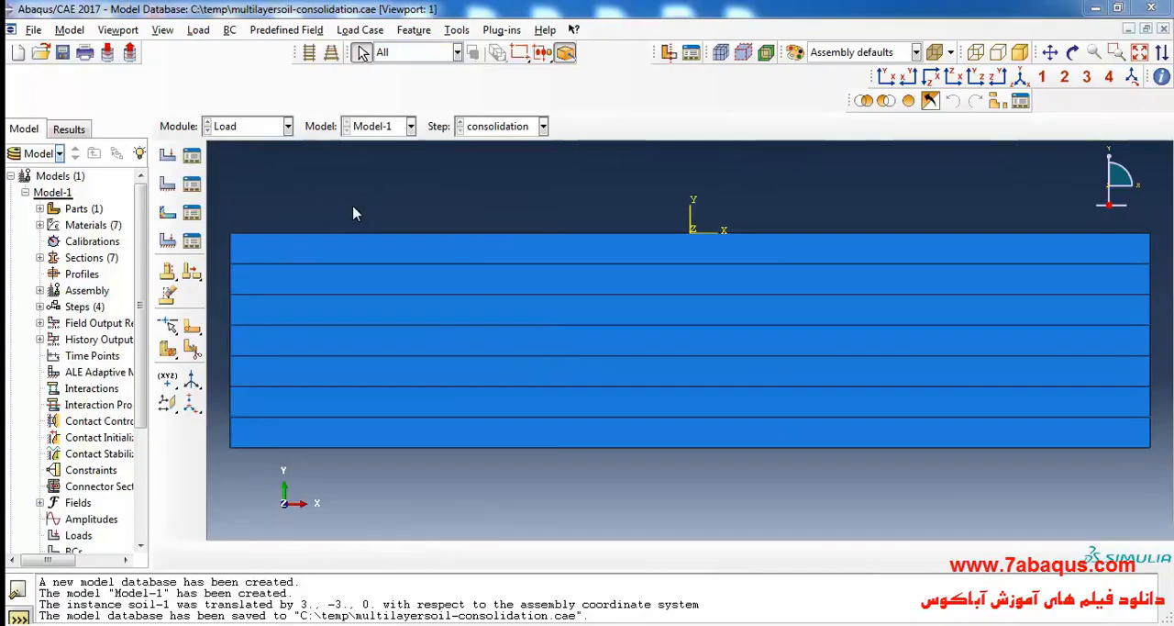
{"action": "left_click", "coordinate": [166, 156]}
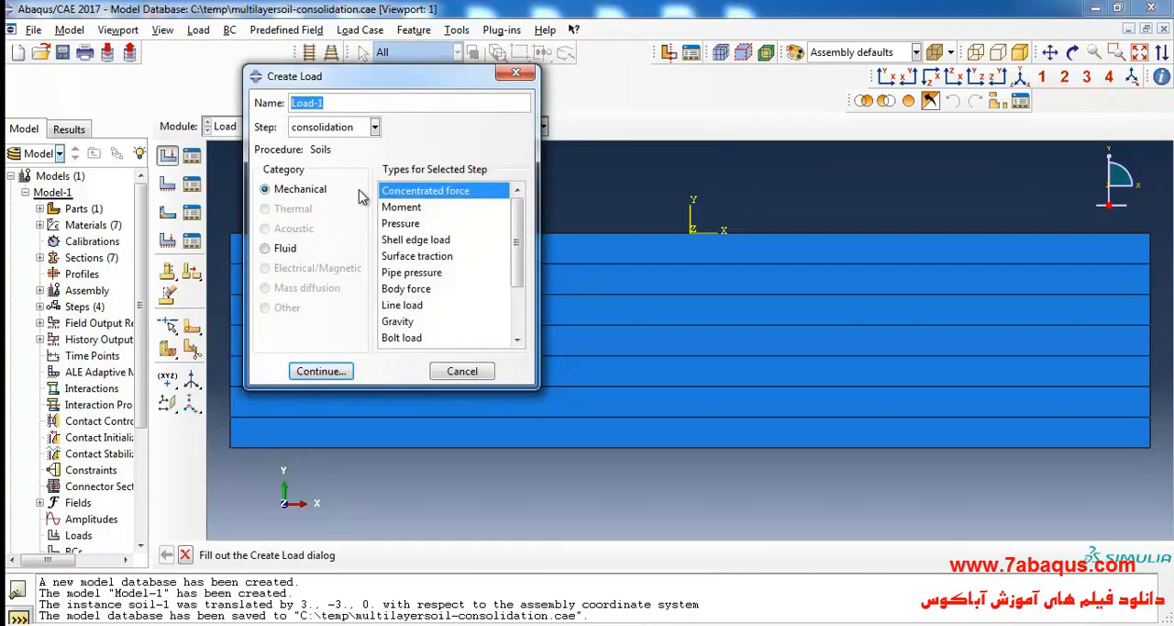
{"action": "type", "text": "bo"}
{"action": "left_click", "coordinate": [331, 128]}
{"action": "left_click", "coordinate": [337, 164]}
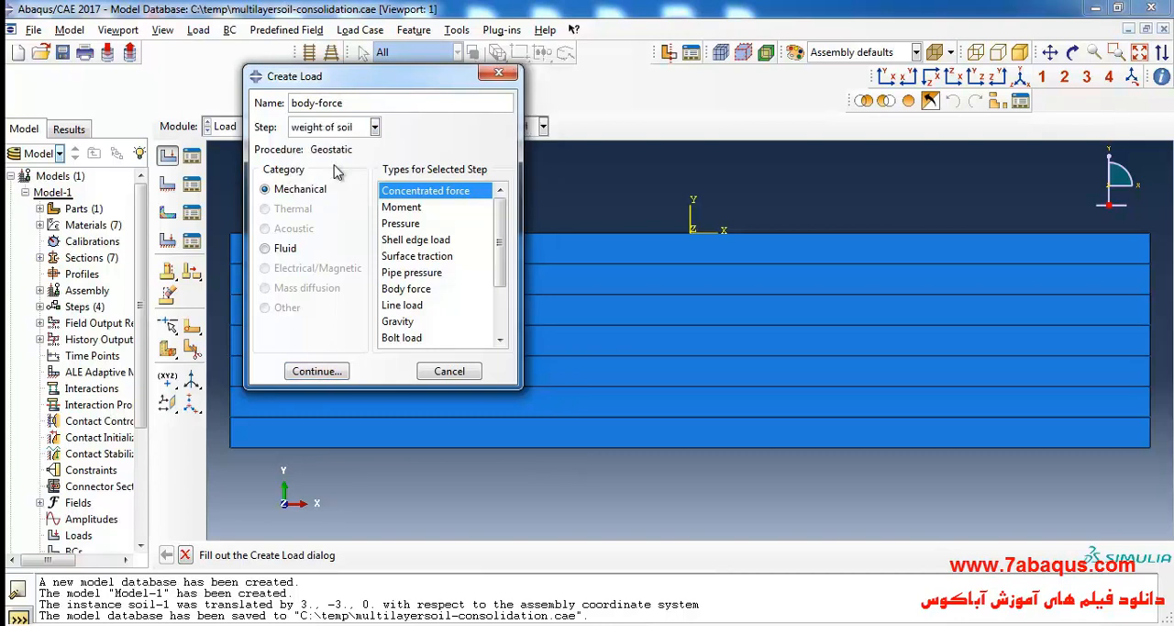
{"action": "left_click", "coordinate": [408, 289]}
{"action": "left_click", "coordinate": [325, 374]}
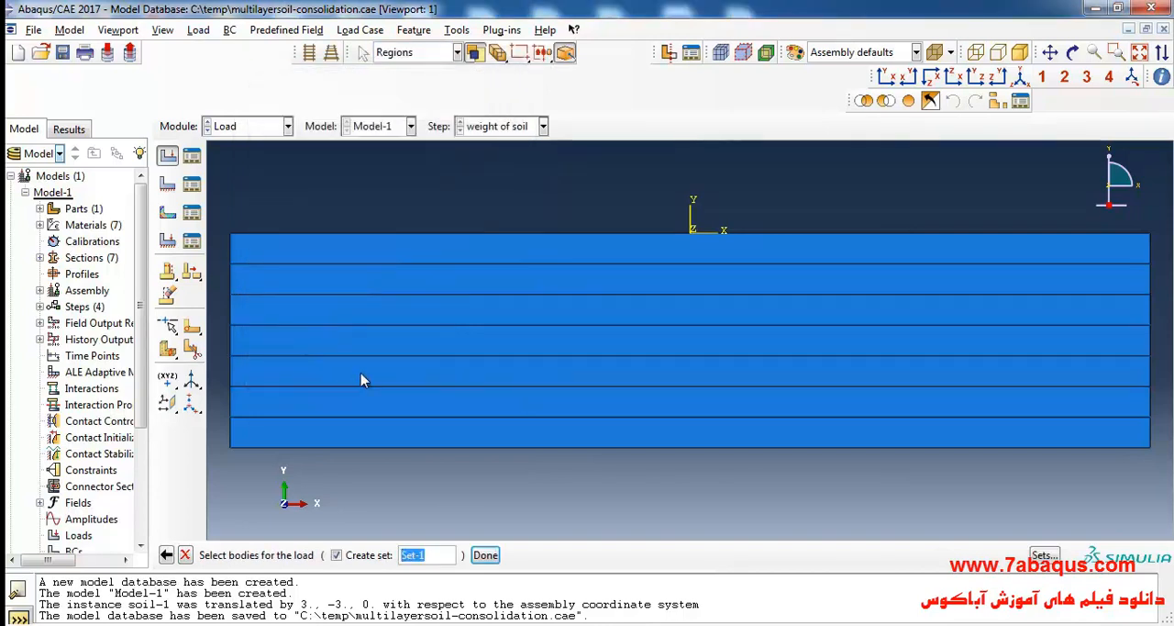
Apply the body force to all soil layers, check the effective unit weight in 2.jpg, and set component 2 to -9190.
{"action": "left_click_drag", "start_coordinate": [484, 205], "coordinate": [758, 486]}
{"action": "left_click", "coordinate": [486, 556]}
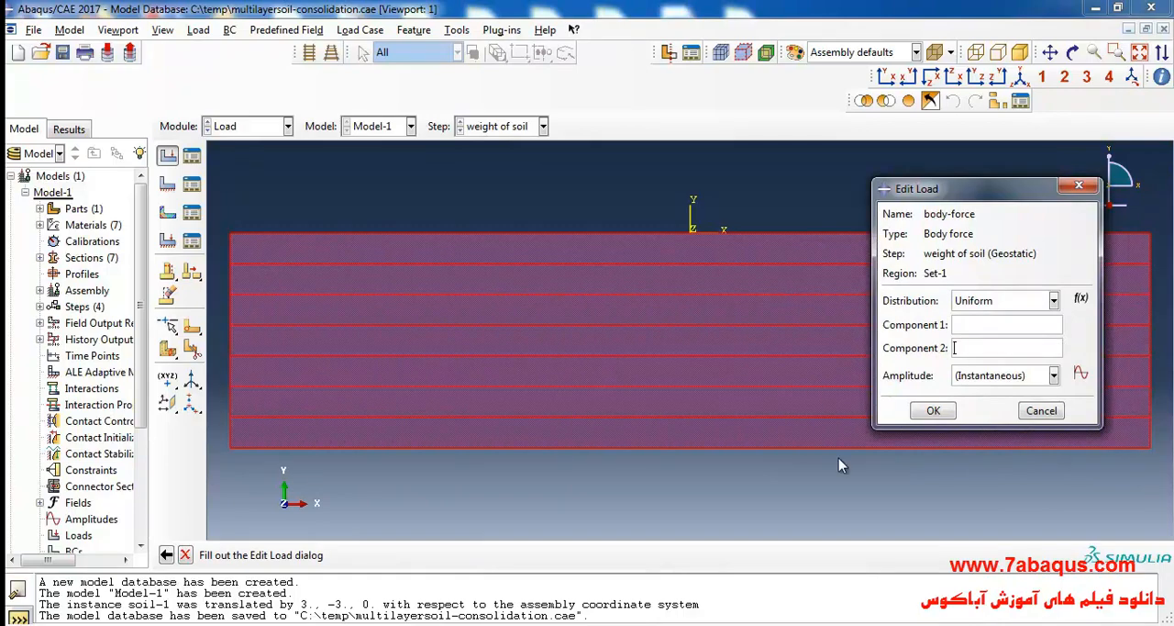
{"action": "left_click", "coordinate": [910, 624]}
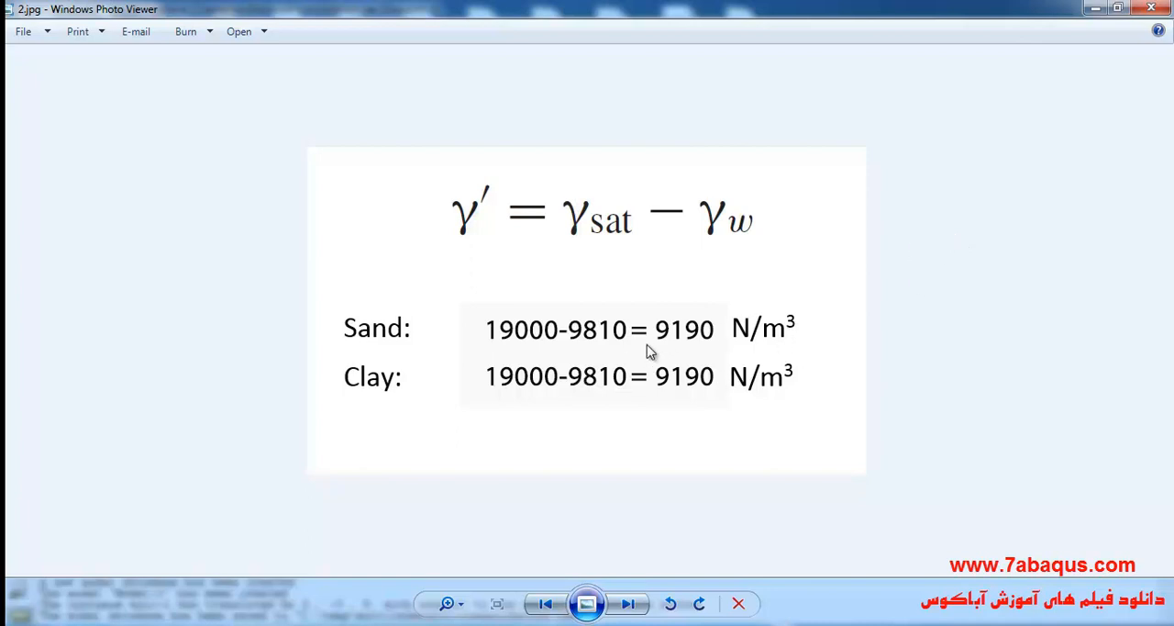
{"action": "left_click", "coordinate": [1096, 8]}
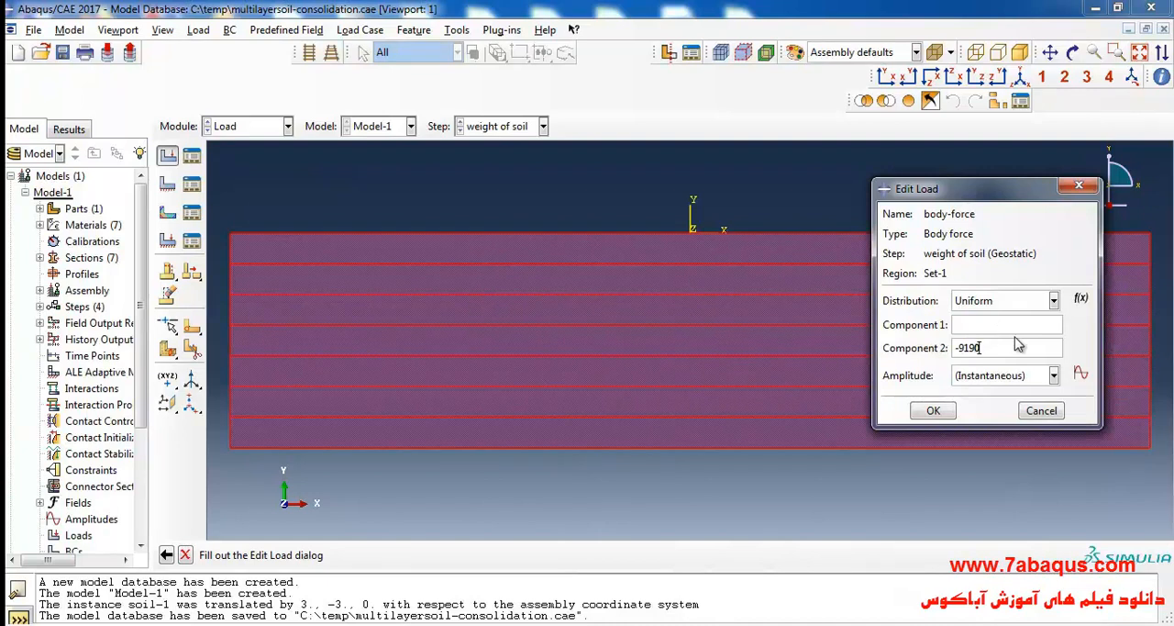
{"action": "left_click", "coordinate": [934, 411]}
{"action": "scroll", "coordinate": [587, 331], "scroll_direction": "down", "scroll_amount": 5}
{"action": "scroll", "coordinate": [523, 358], "scroll_direction": "up", "scroll_amount": 3}
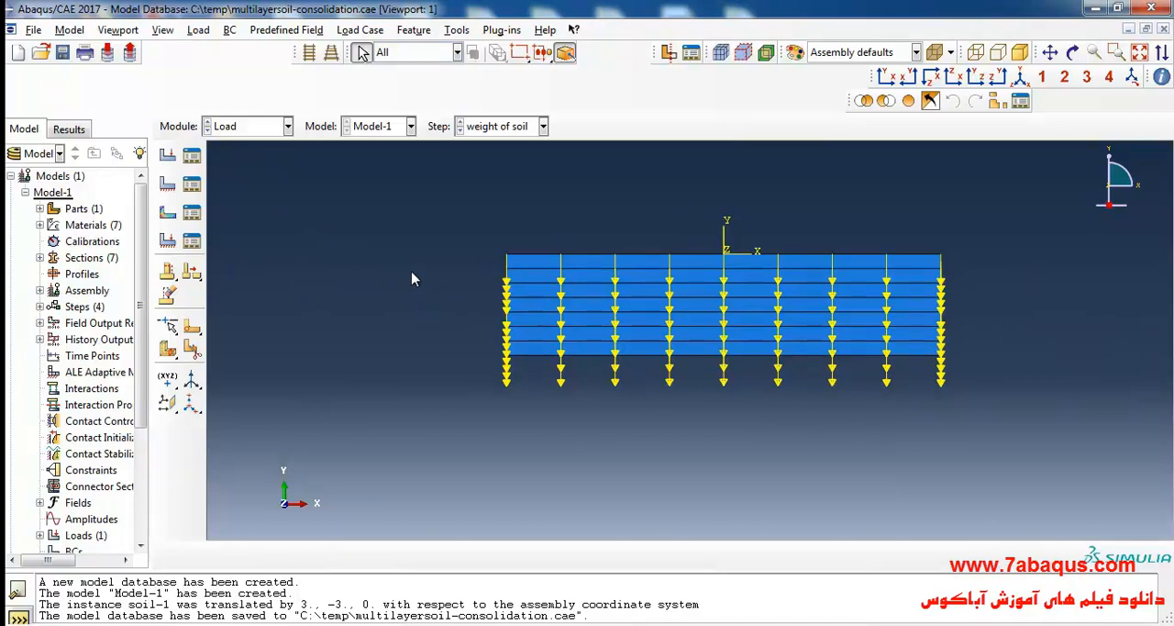
Return to the Part module and start a sketched face partition on all faces of the soil part.
{"action": "left_click", "coordinate": [261, 127]}
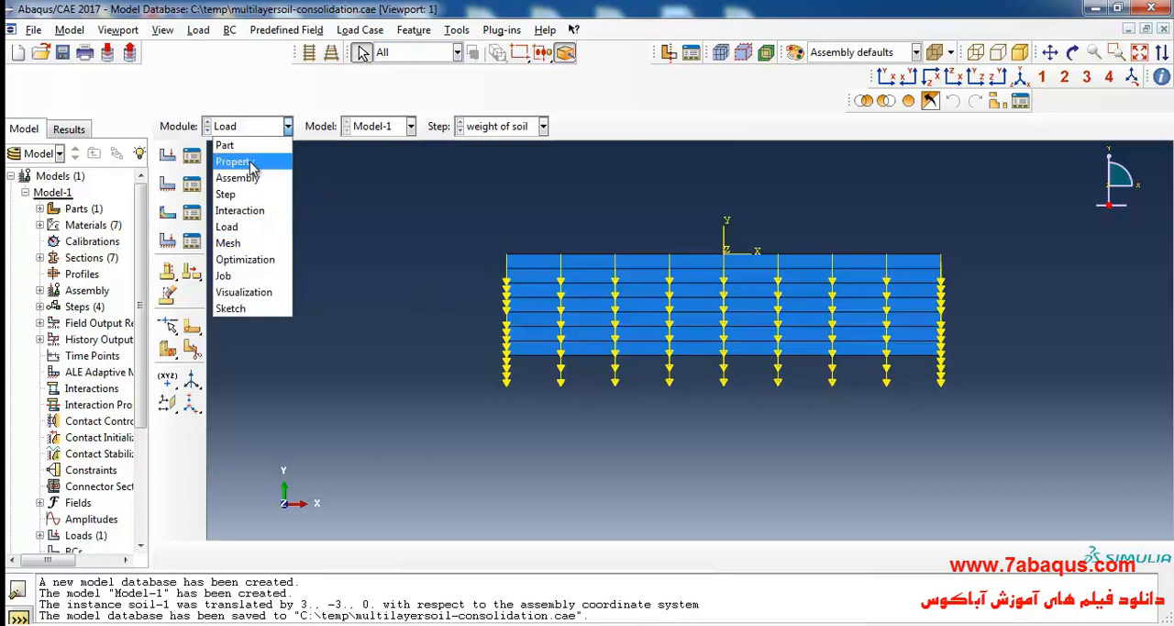
{"action": "left_click", "coordinate": [241, 146]}
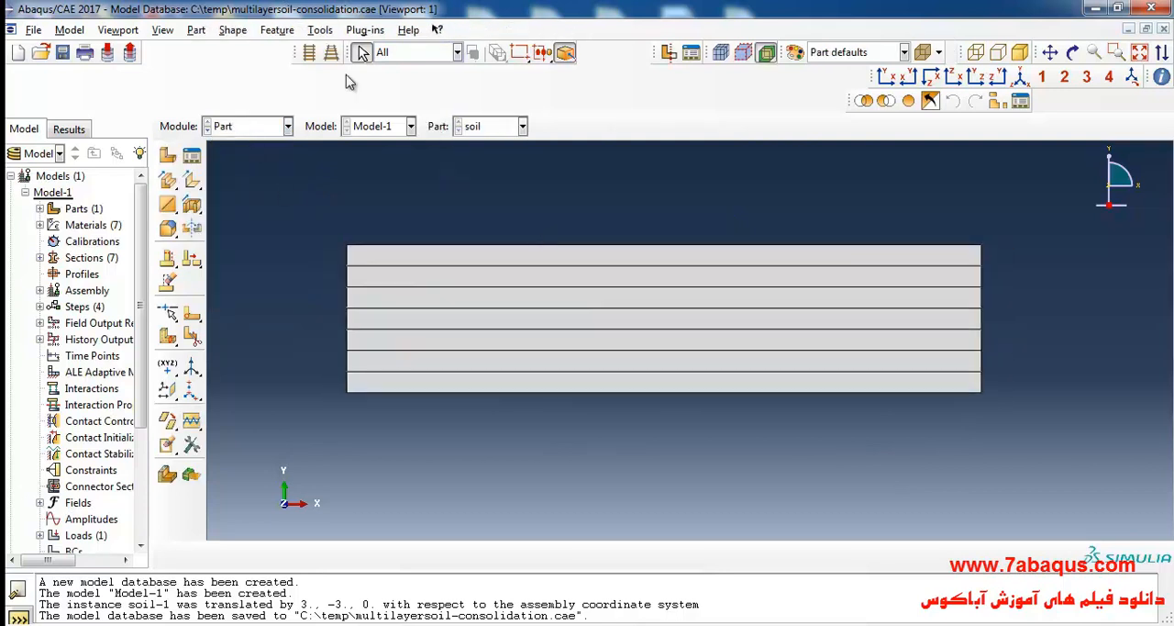
{"action": "left_click", "coordinate": [318, 31]}
{"action": "left_click", "coordinate": [358, 138]}
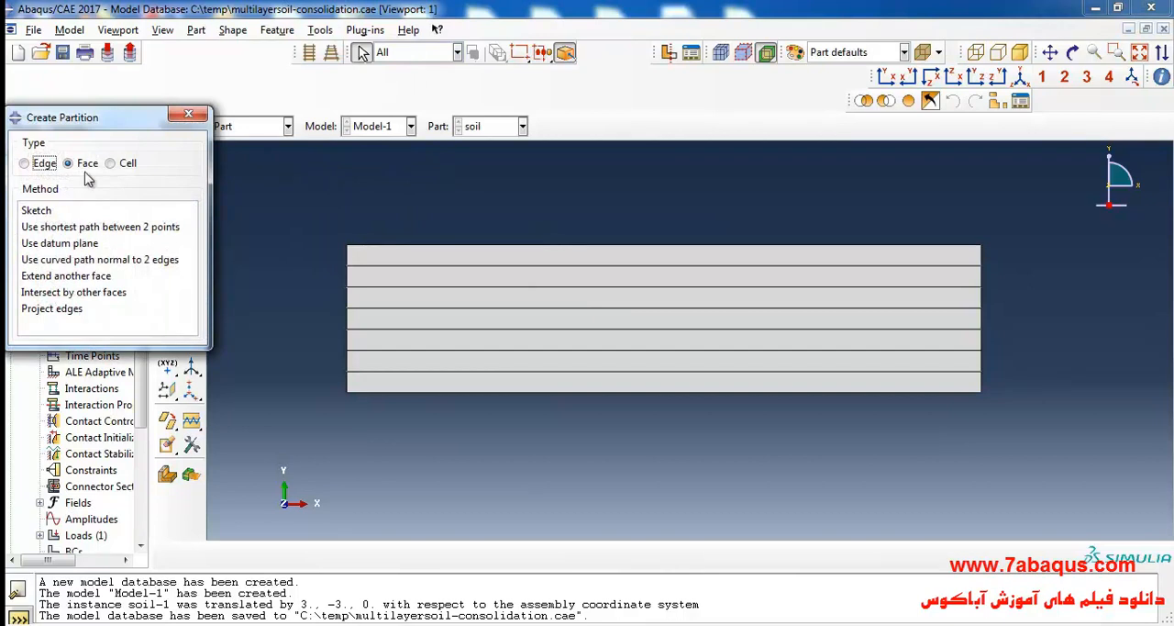
{"action": "left_click", "coordinate": [41, 213]}
{"action": "left_click_drag", "start_coordinate": [449, 231], "coordinate": [647, 406]}
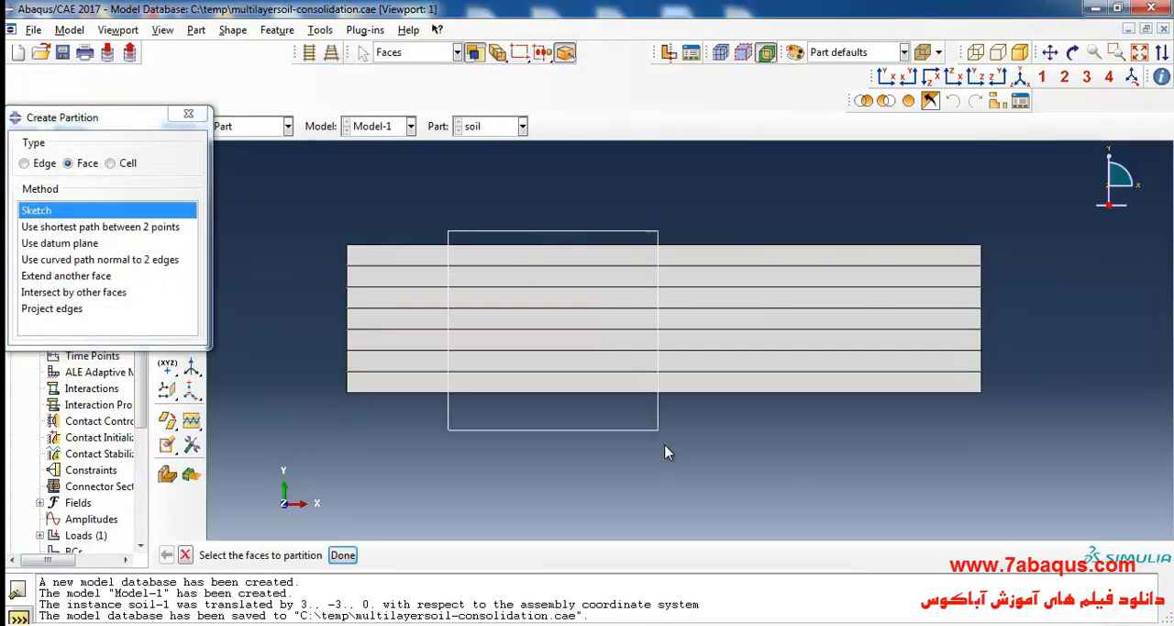
{"action": "left_click", "coordinate": [340, 554]}
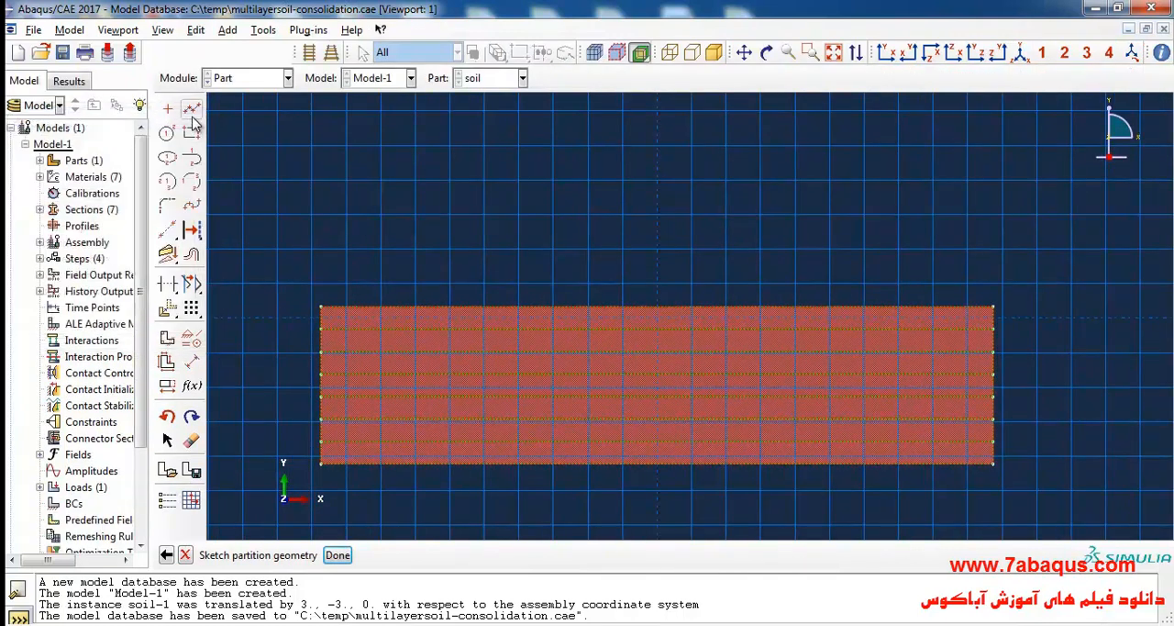
Draw two vertical lines across all soil layers, about 8.8 from the left edge and about 10.4 from the right edge.
{"action": "left_click", "coordinate": [503, 239]}
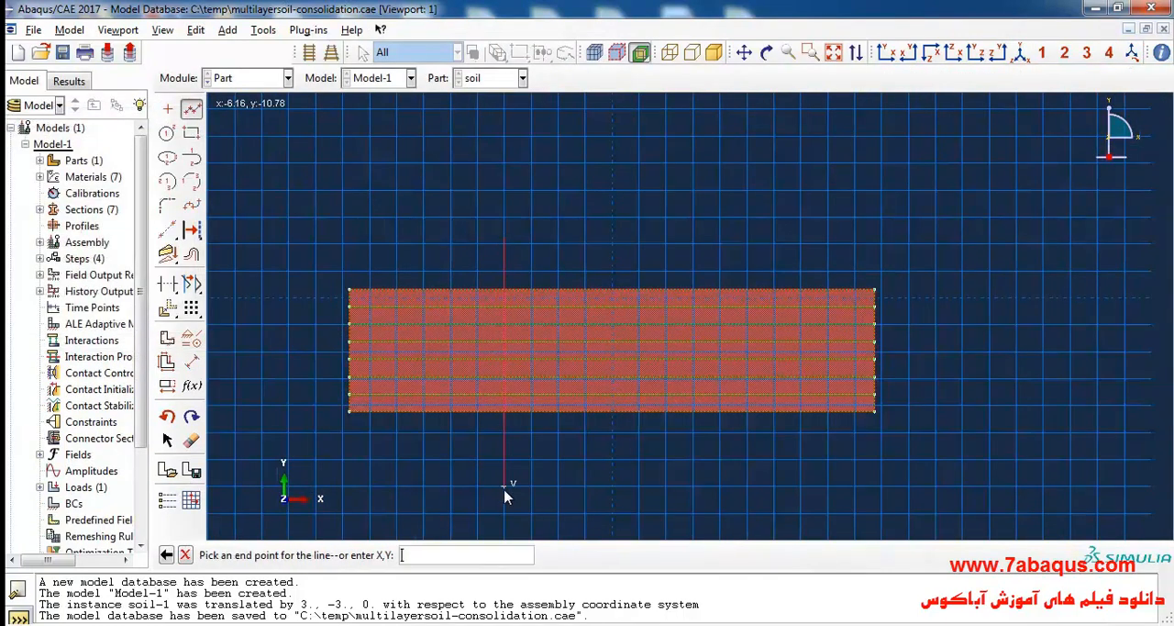
{"action": "left_click", "coordinate": [504, 493]}
{"action": "left_click", "coordinate": [191, 109]}
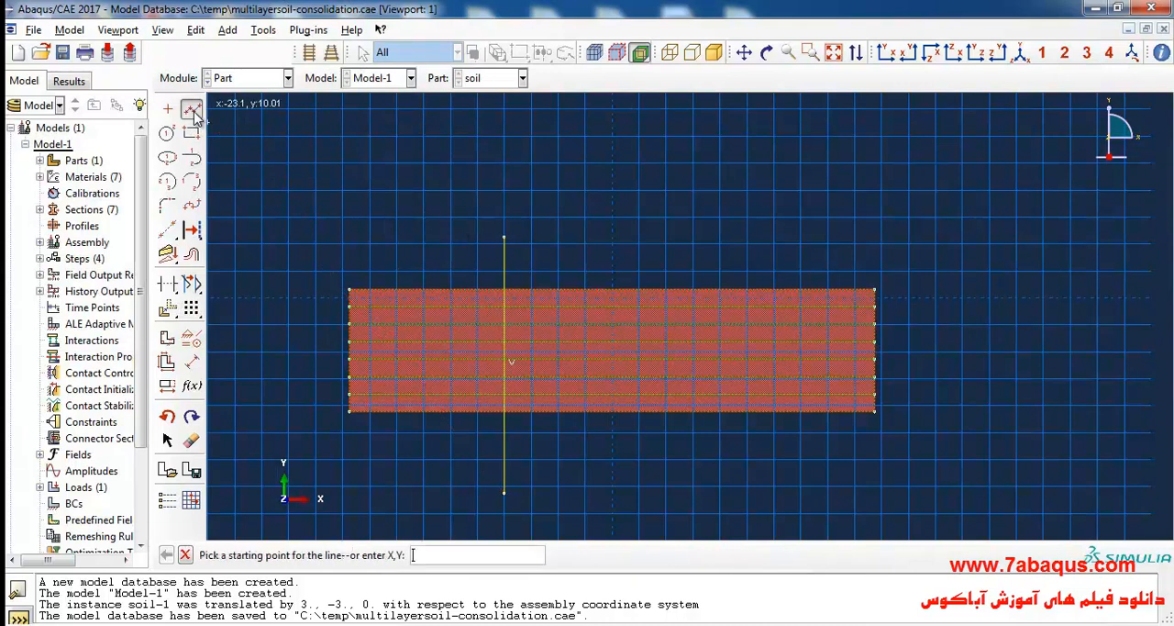
{"action": "left_click", "coordinate": [693, 231]}
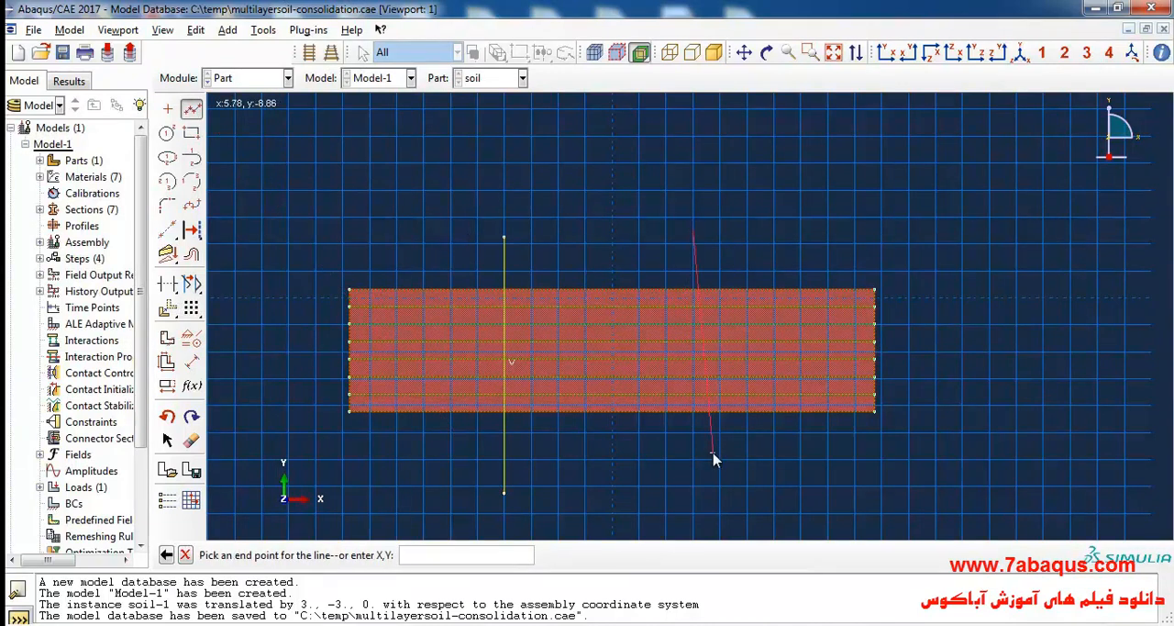
{"action": "left_click", "coordinate": [695, 479]}
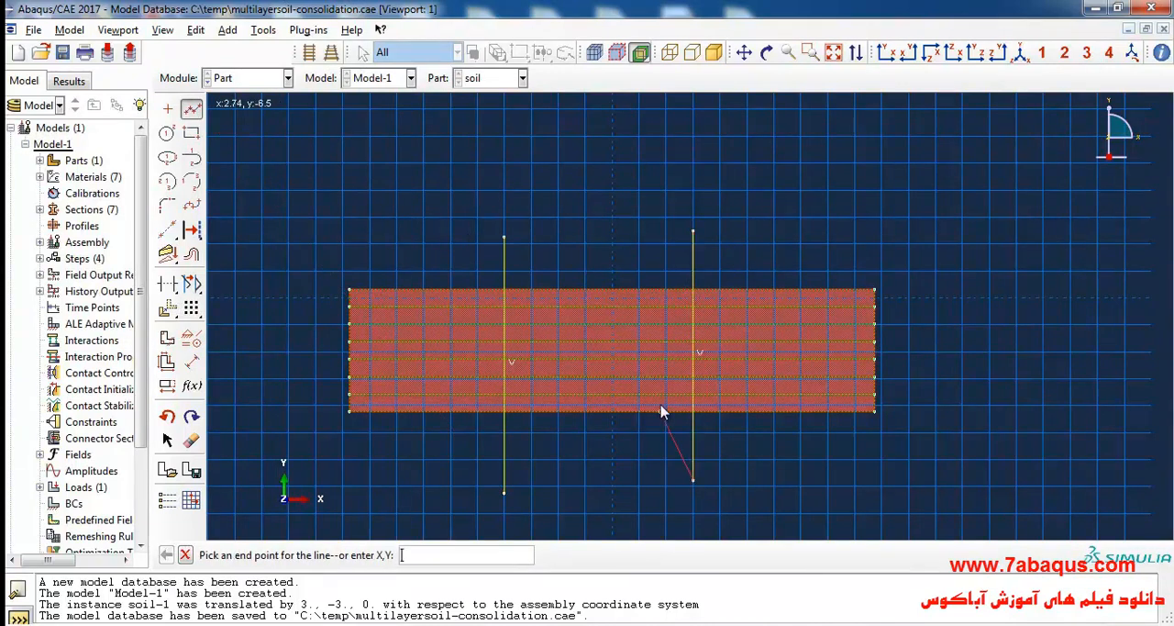
Dimension the left vertical line from the soil's left edge, check the strip load problem in the PDF, and set the distance to 13.5.
{"action": "left_click", "coordinate": [190, 364]}
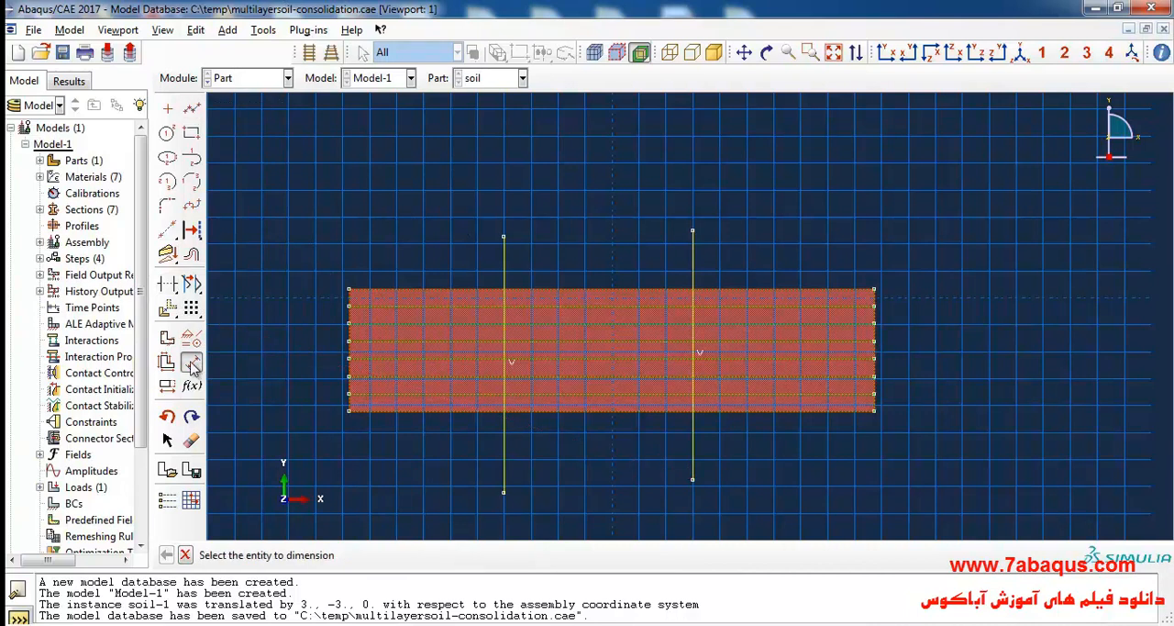
{"action": "left_click", "coordinate": [349, 290]}
{"action": "left_click", "coordinate": [503, 237]}
{"action": "left_click", "coordinate": [424, 211]}
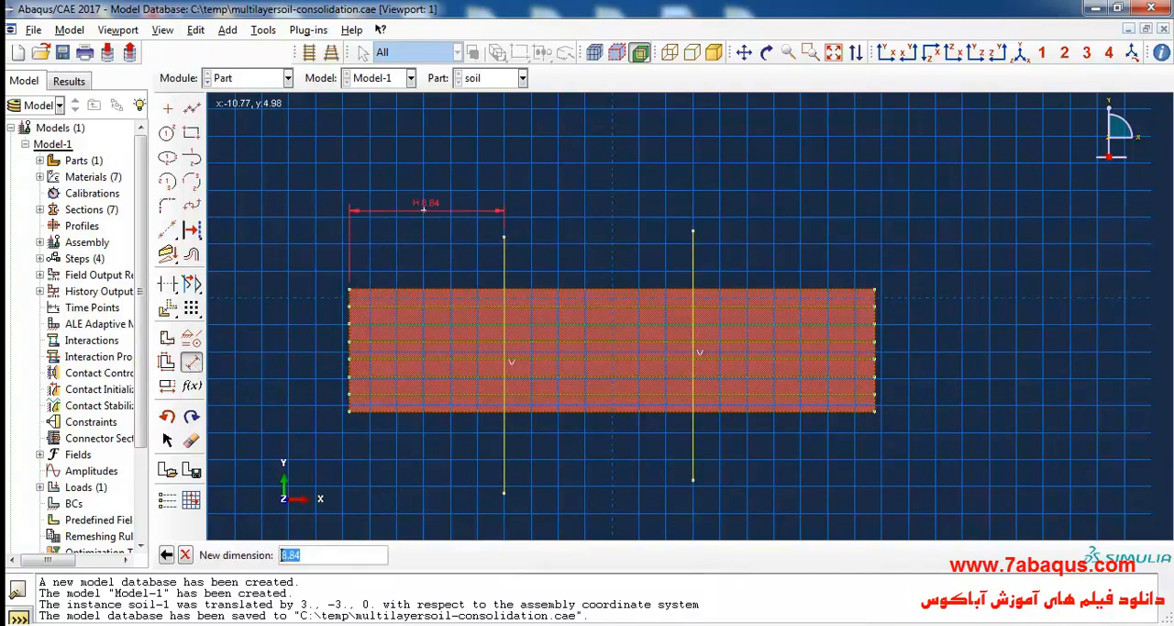
{"action": "key", "text": "alt+Tab"}
{"action": "scroll", "coordinate": [548, 358], "scroll_direction": "up", "scroll_amount": 15}
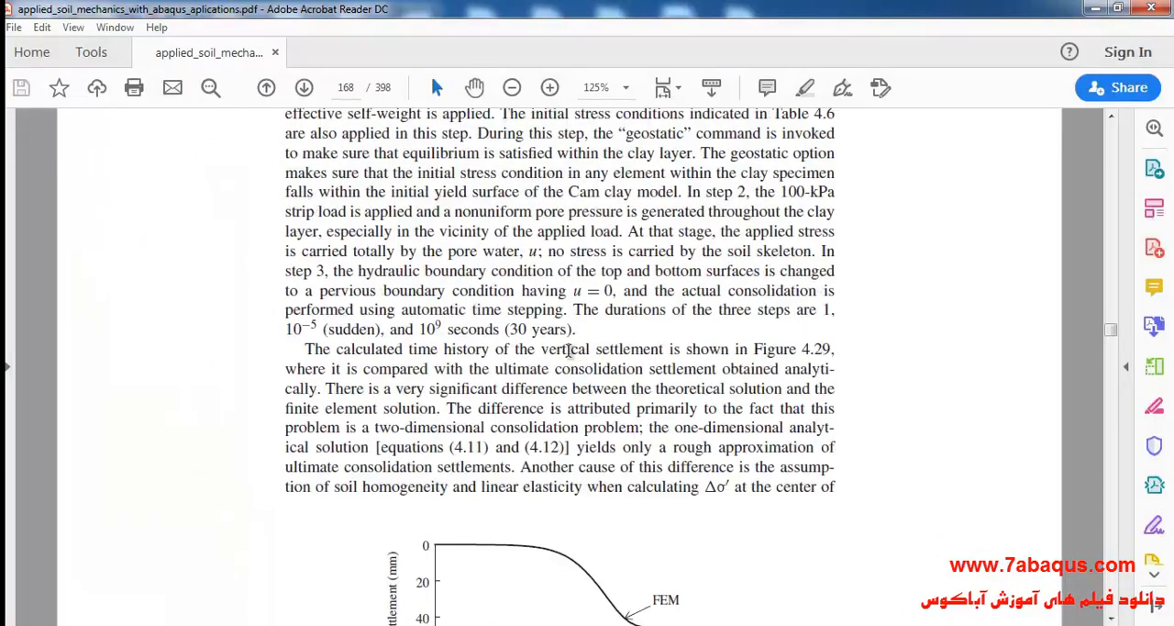
{"action": "scroll", "coordinate": [548, 357], "scroll_direction": "up", "scroll_amount": 8}
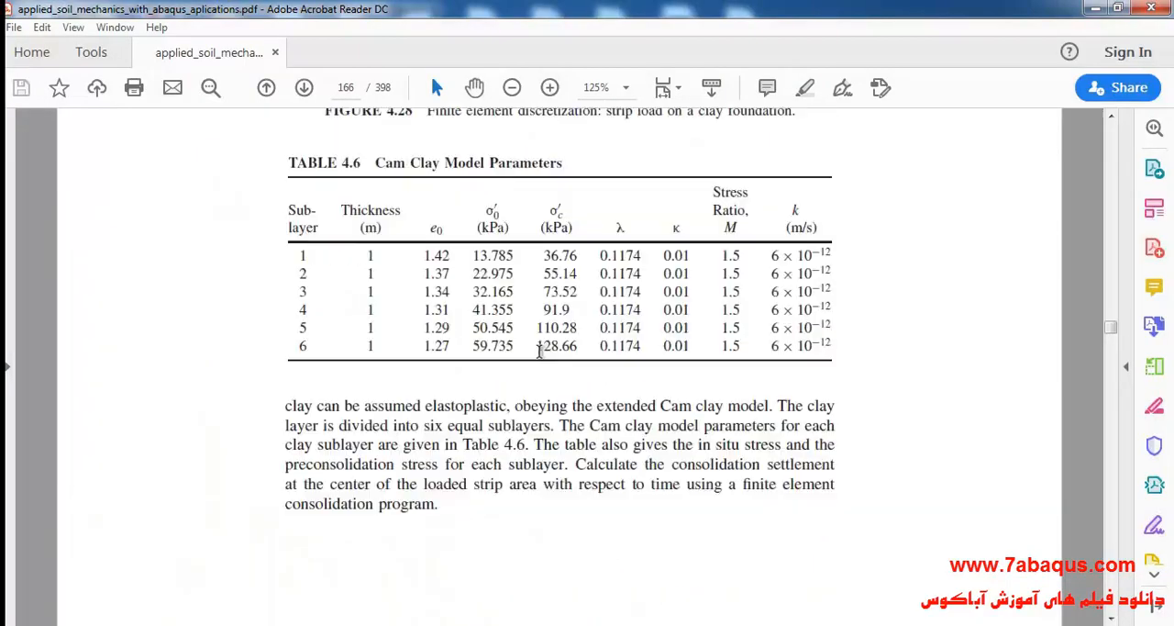
{"action": "left_click_drag", "start_coordinate": [435, 279], "coordinate": [473, 279]}
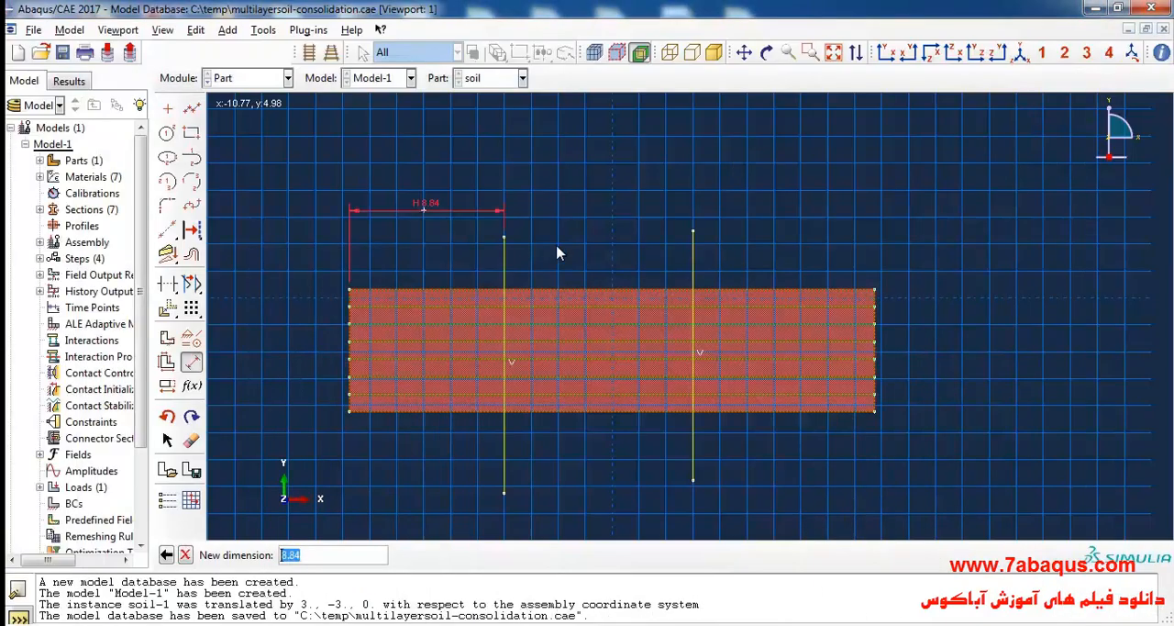
{"action": "type", "text": "13.5"}
{"action": "key", "text": "Return"}
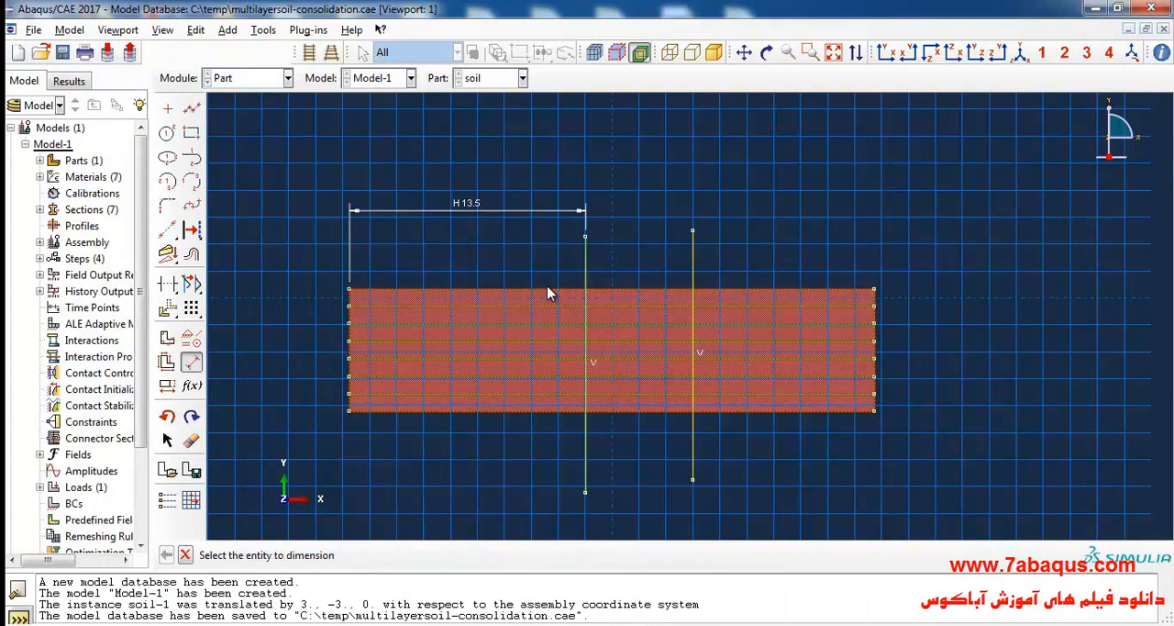
Dimension the right vertical line from the soil's right edge and set the distance to 13.5.
{"action": "left_click", "coordinate": [693, 232]}
{"action": "left_click", "coordinate": [874, 291]}
{"action": "left_click", "coordinate": [784, 216]}
{"action": "type", "text": "1"}
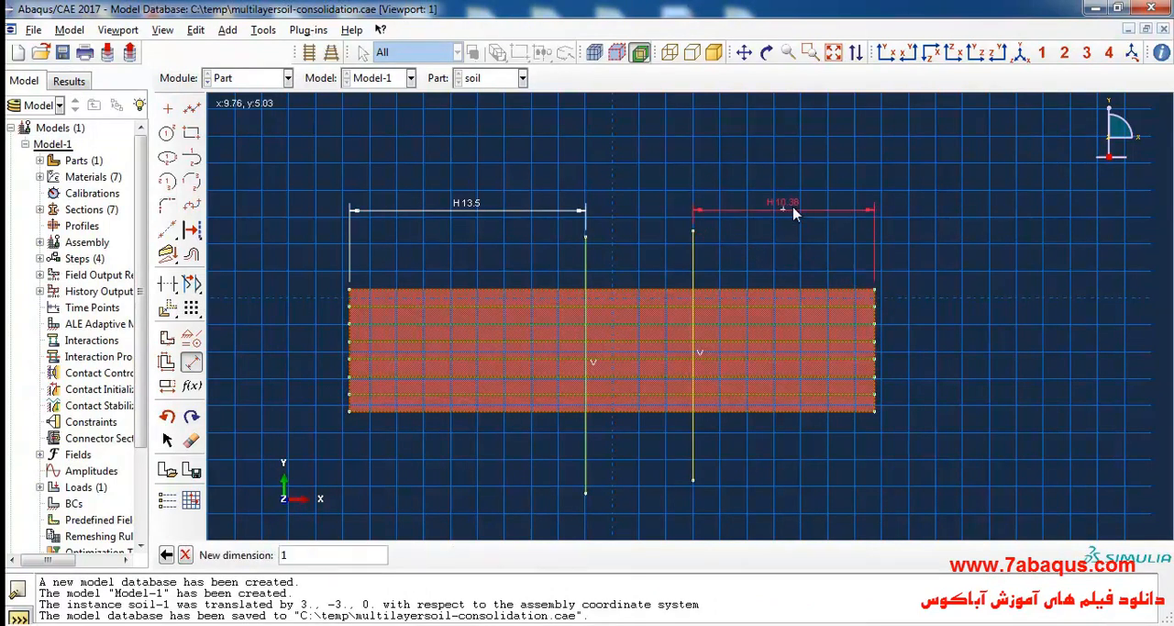
{"action": "type", "text": "3.5"}
{"action": "key", "text": "Return"}
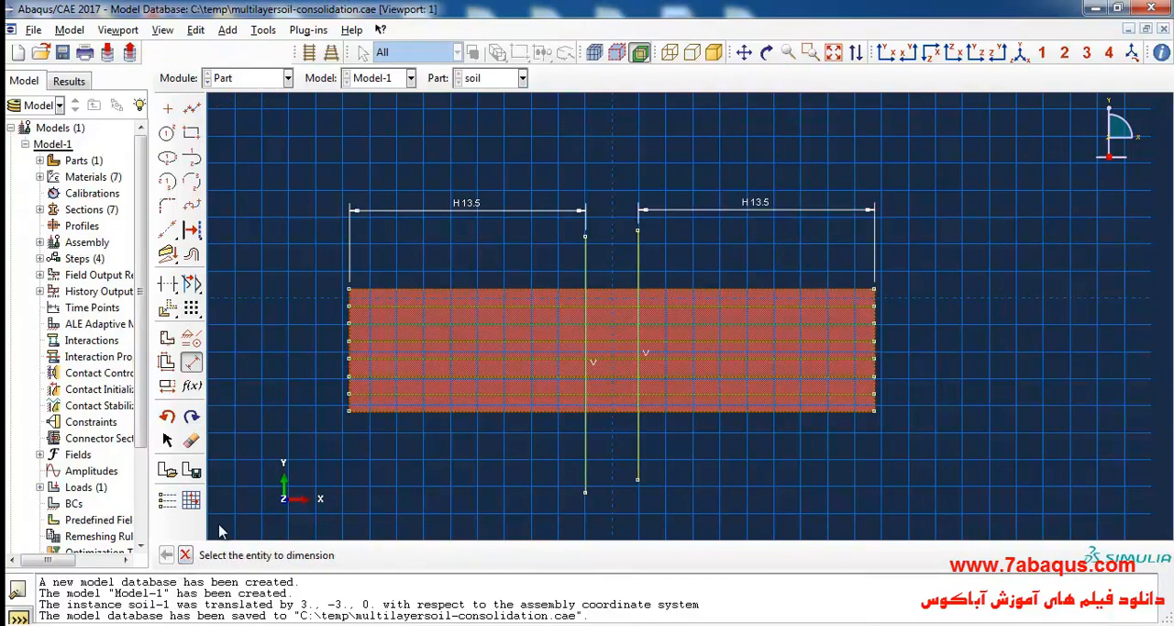
Finish the sketch to partition the soil faces, and return to the Load module.
{"action": "left_click", "coordinate": [184, 554]}
{"action": "left_click", "coordinate": [337, 554]}
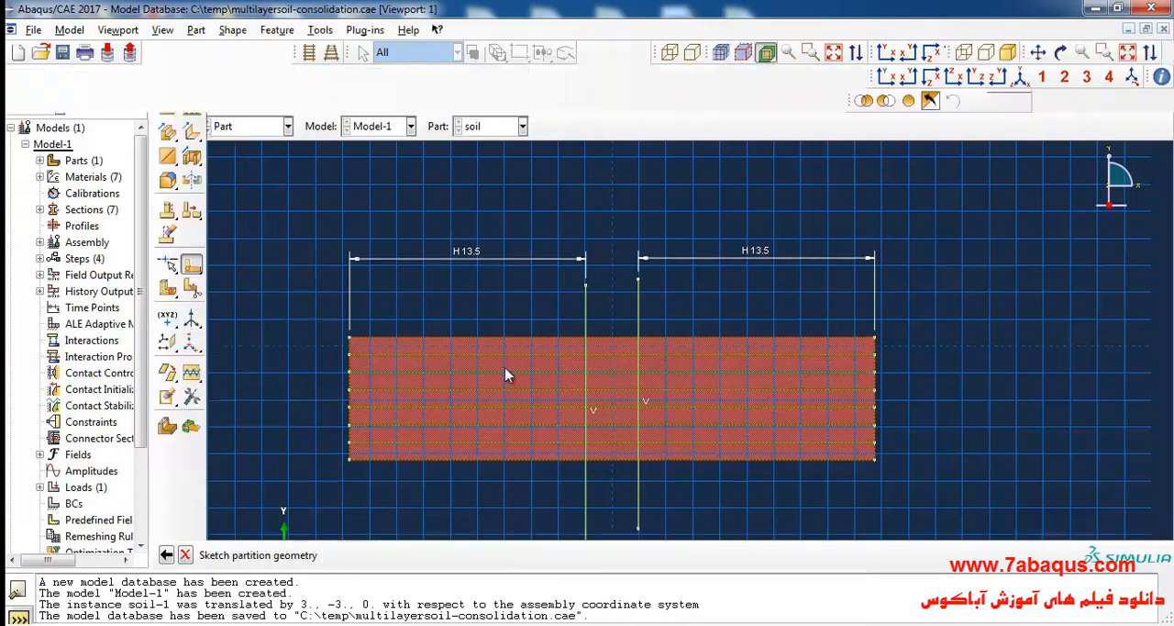
{"action": "left_click", "coordinate": [252, 127]}
{"action": "left_click", "coordinate": [259, 226]}
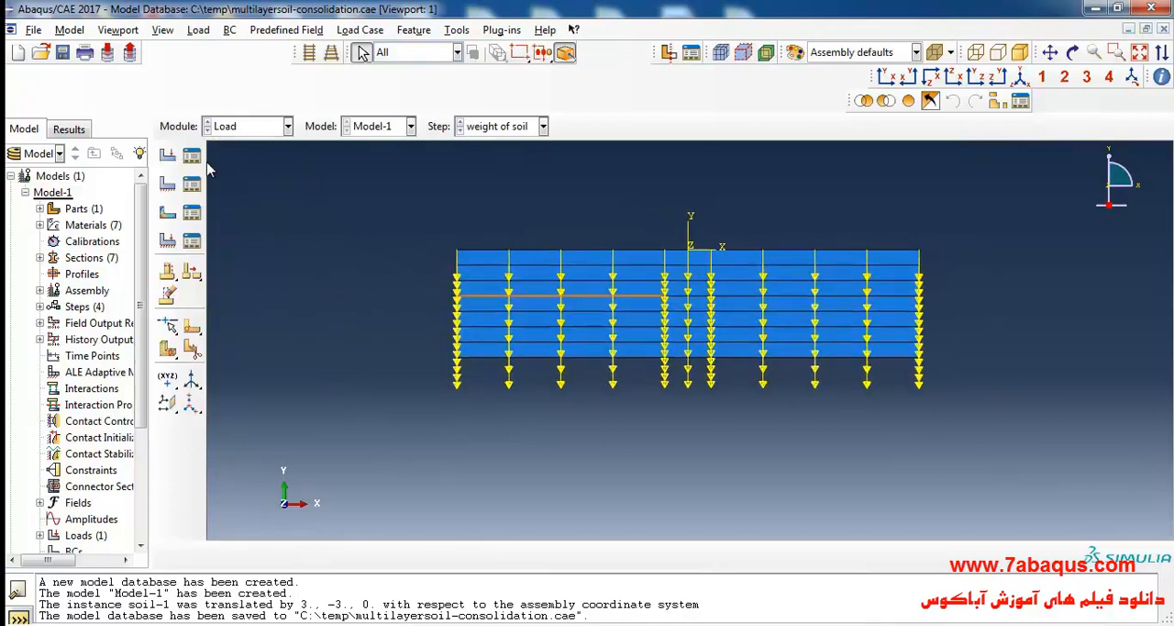
Create a mechanical Pressure load named strip-load in the strip loading step, applied to the soil's top edge between the two vertical partitions.
{"action": "left_click", "coordinate": [168, 157]}
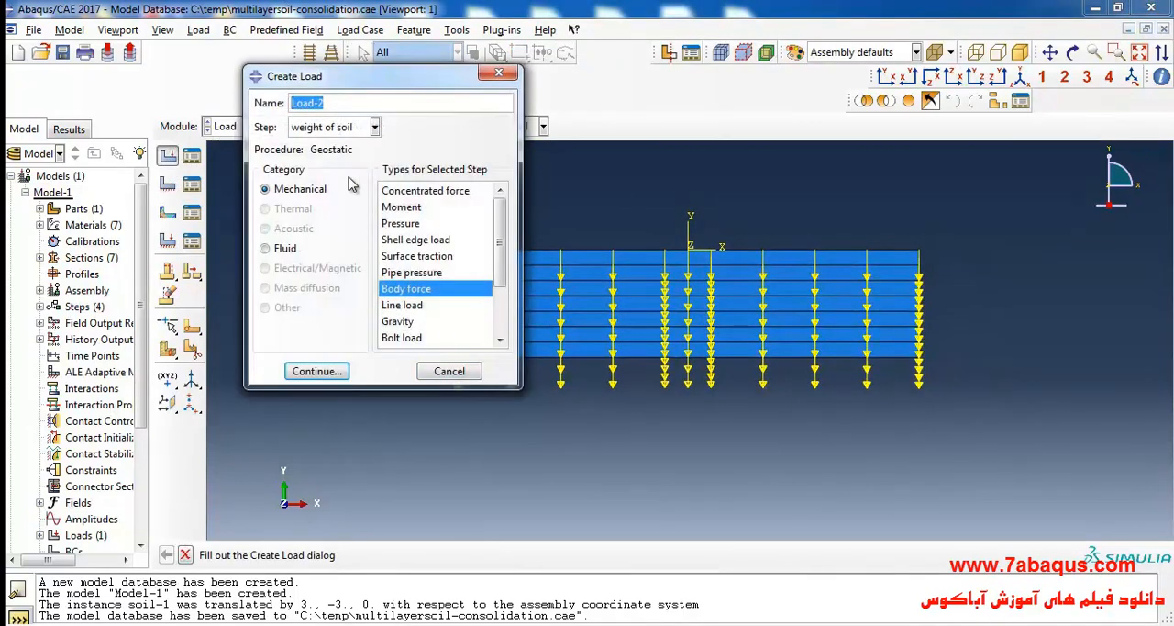
{"action": "type", "text": "strip"}
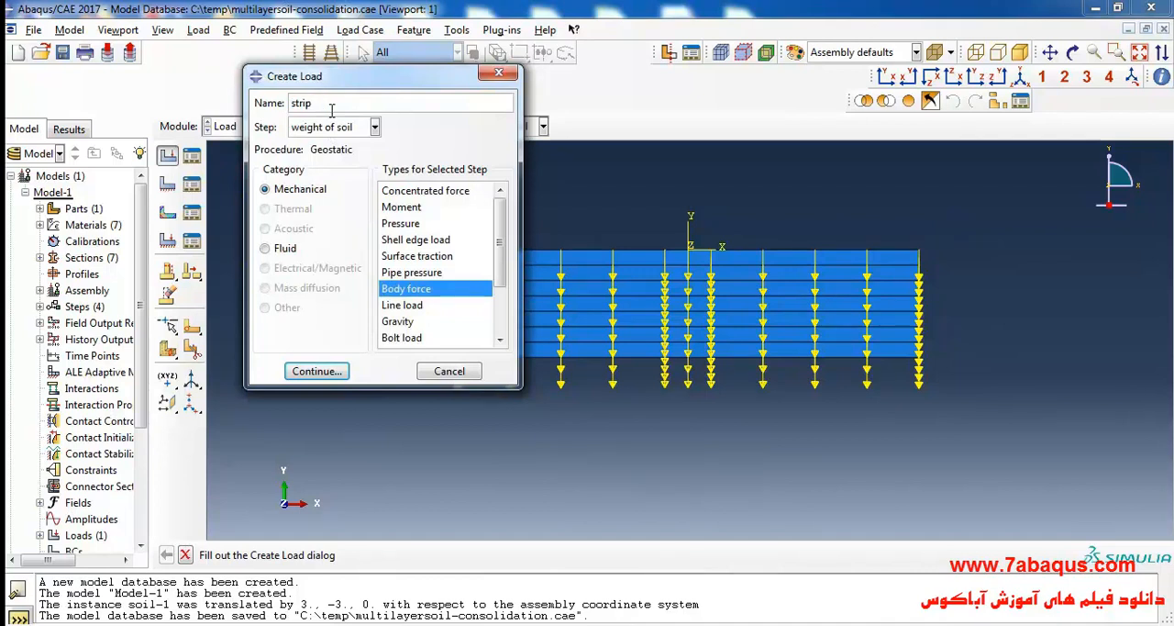
{"action": "type", "text": "-load"}
{"action": "left_click", "coordinate": [326, 131]}
{"action": "left_click", "coordinate": [321, 180]}
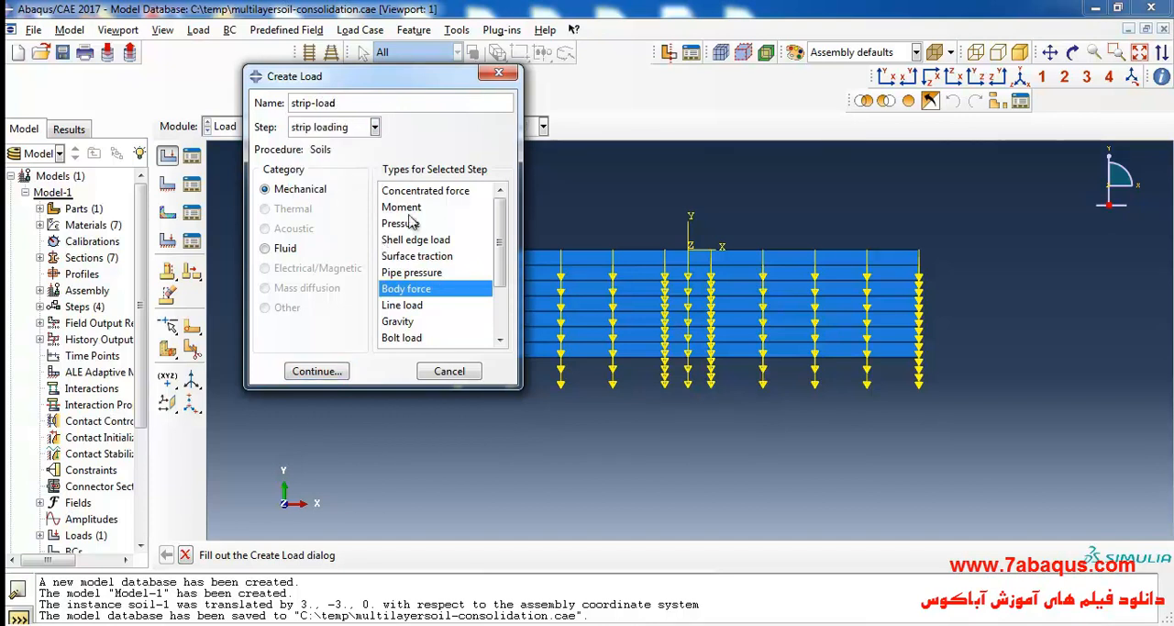
{"action": "left_click", "coordinate": [403, 223]}
{"action": "left_click", "coordinate": [313, 372]}
{"action": "scroll", "coordinate": [718, 265], "scroll_direction": "up", "scroll_amount": 2}
{"action": "left_click", "coordinate": [593, 554]}
Look up the strip load's intensity in Example 4.8 of the PDF and set the uniform pressure magnitude to 100000.
{"action": "left_click", "coordinate": [600, 624]}
{"action": "left_click", "coordinate": [568, 272]}
{"action": "scroll", "coordinate": [567, 273], "scroll_direction": "up", "scroll_amount": 3}
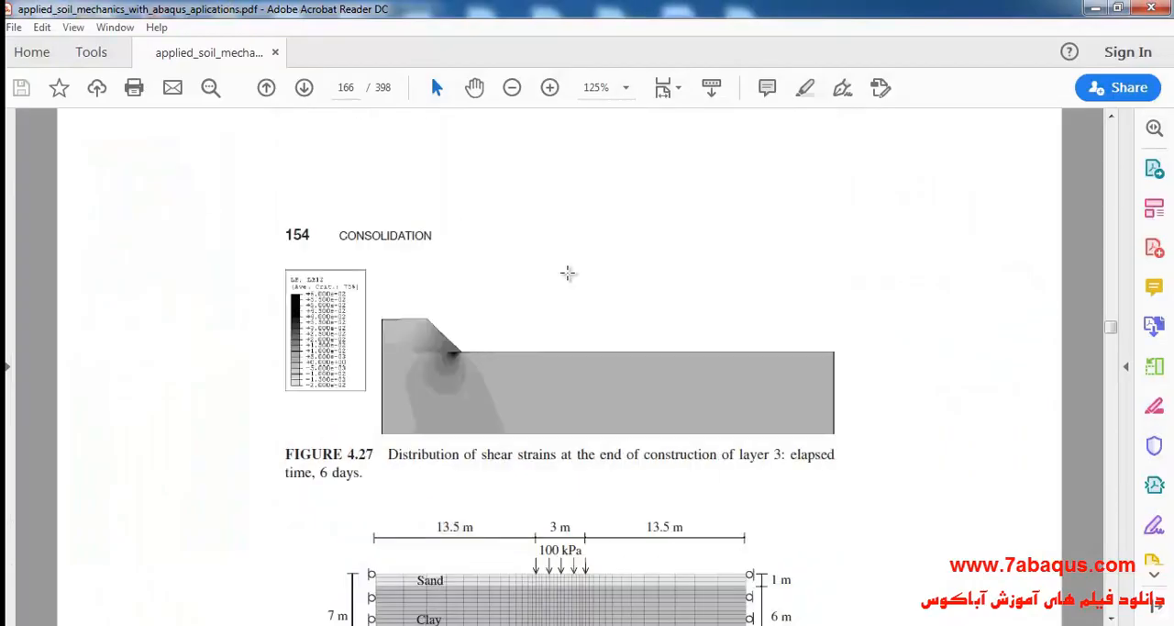
{"action": "scroll", "coordinate": [567, 272], "scroll_direction": "up", "scroll_amount": 15}
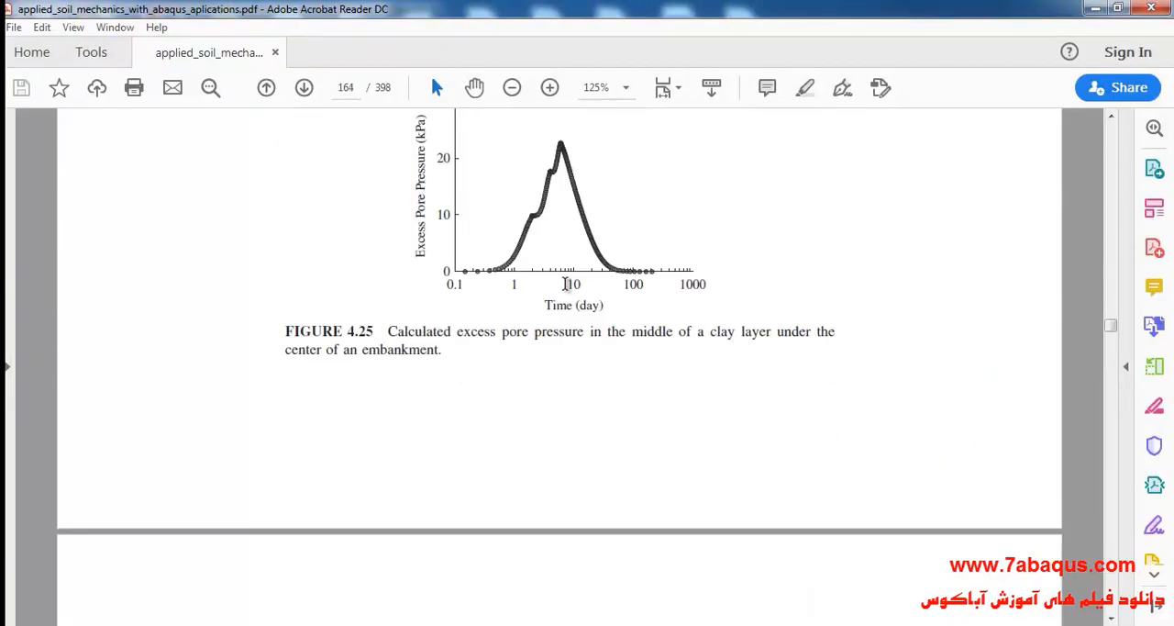
{"action": "scroll", "coordinate": [566, 284], "scroll_direction": "up", "scroll_amount": 5}
{"action": "scroll", "coordinate": [576, 367], "scroll_direction": "down", "scroll_amount": 1}
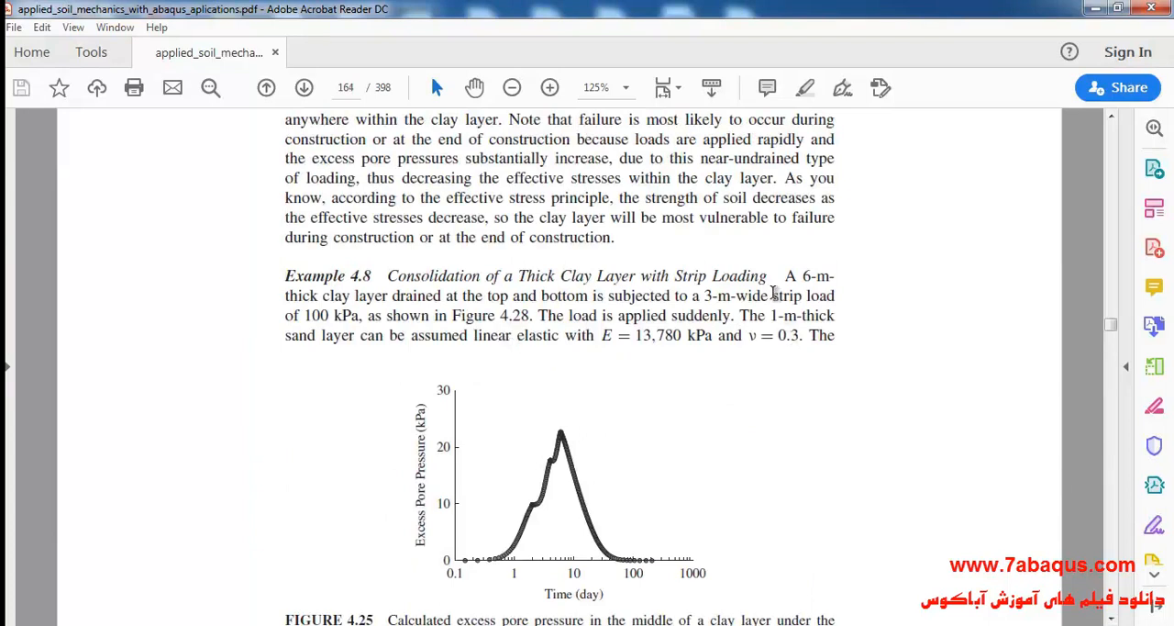
{"action": "left_click_drag", "start_coordinate": [773, 294], "coordinate": [833, 296]}
{"action": "left_click_drag", "start_coordinate": [282, 316], "coordinate": [335, 315]}
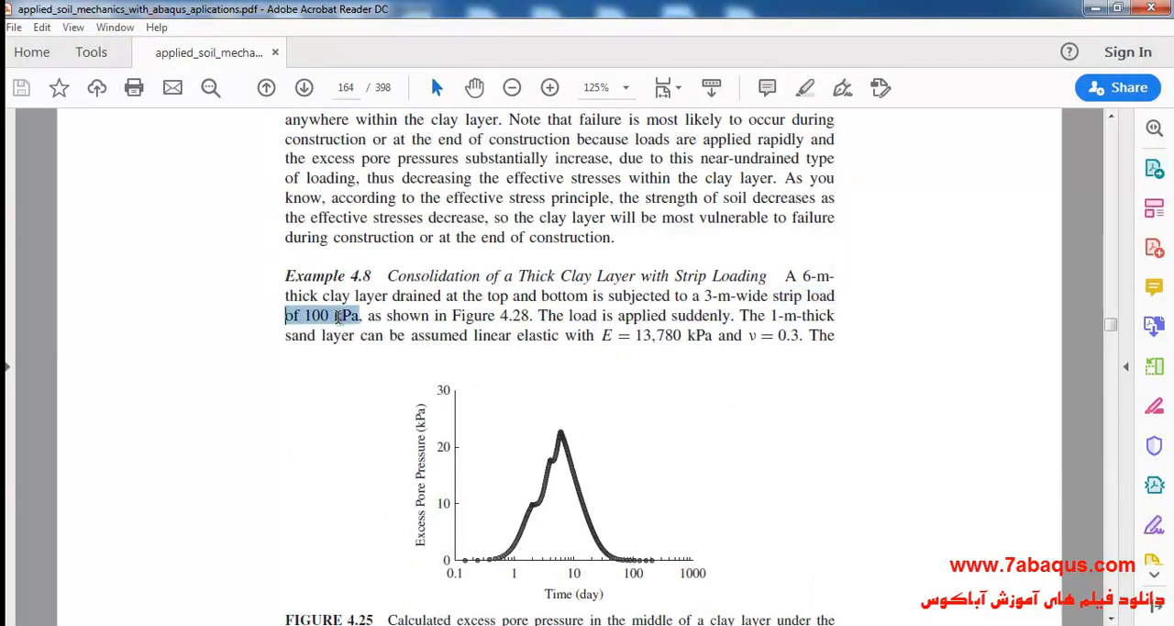
{"action": "key", "text": "alt+Tab"}
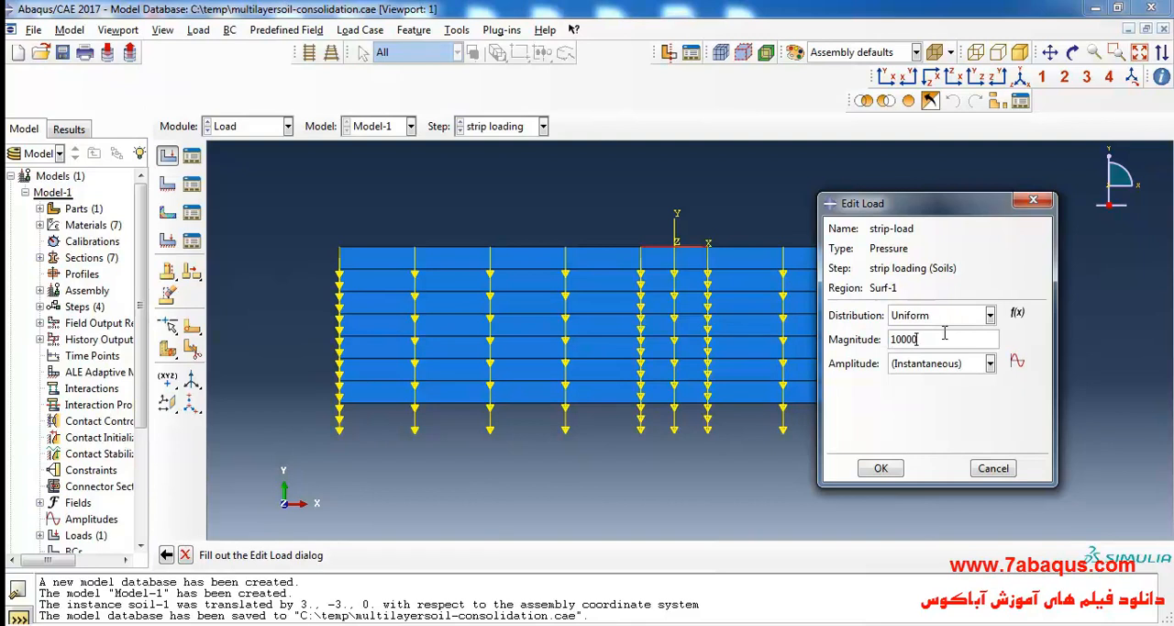
{"action": "left_click", "coordinate": [884, 470]}
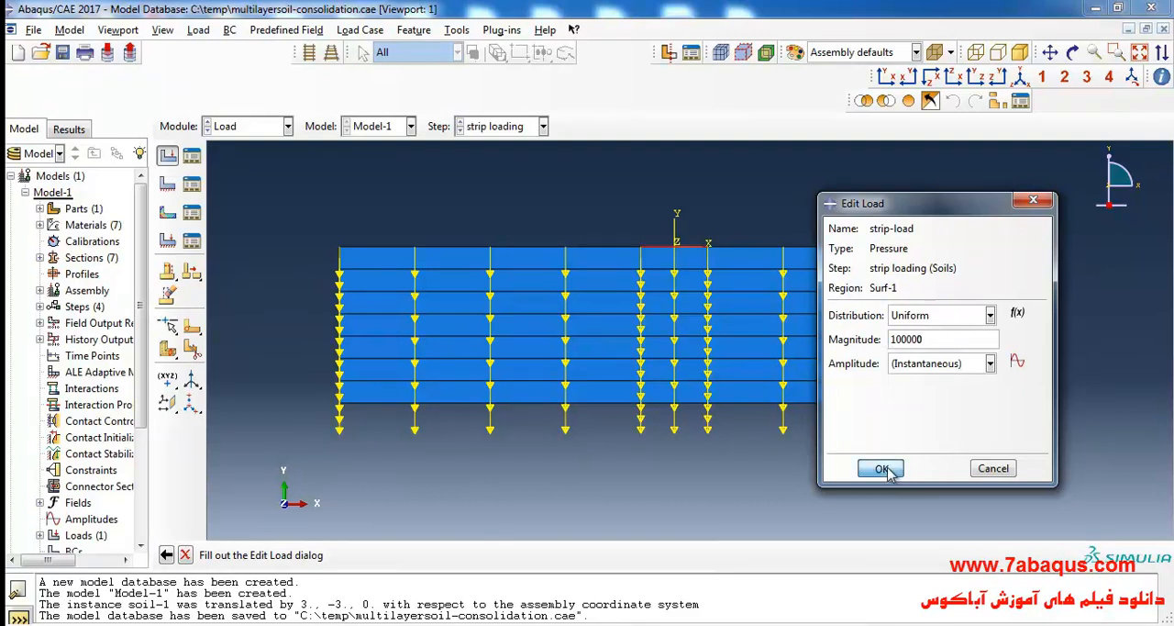
{"action": "scroll", "coordinate": [761, 336], "scroll_direction": "up", "scroll_amount": 5}
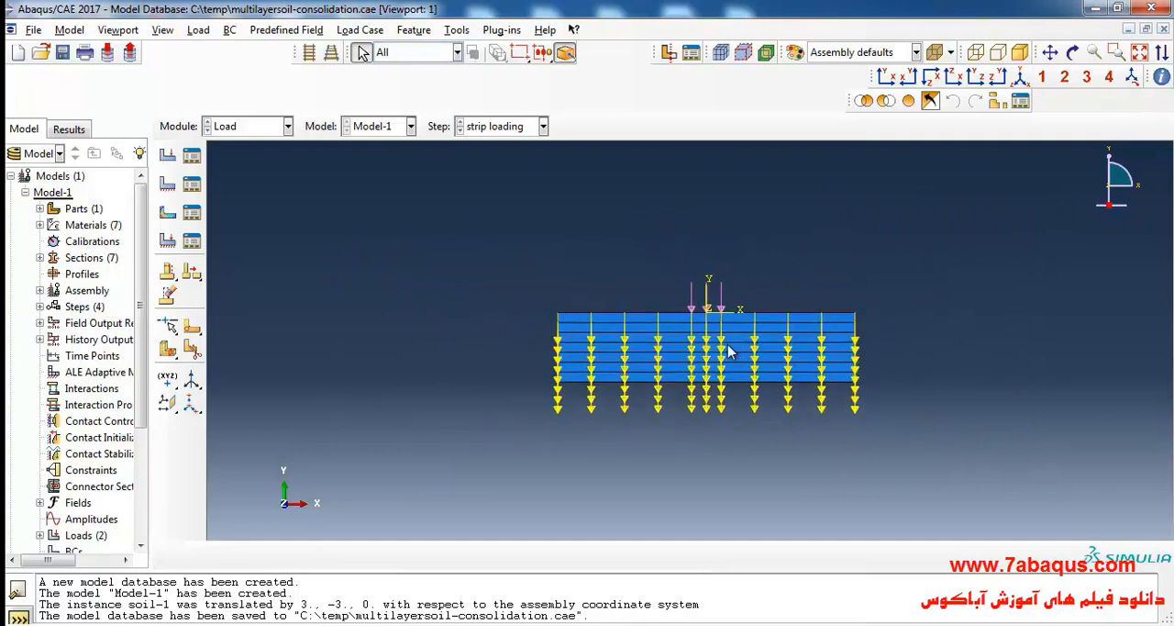
{"action": "scroll", "coordinate": [653, 281], "scroll_direction": "down", "scroll_amount": 5}
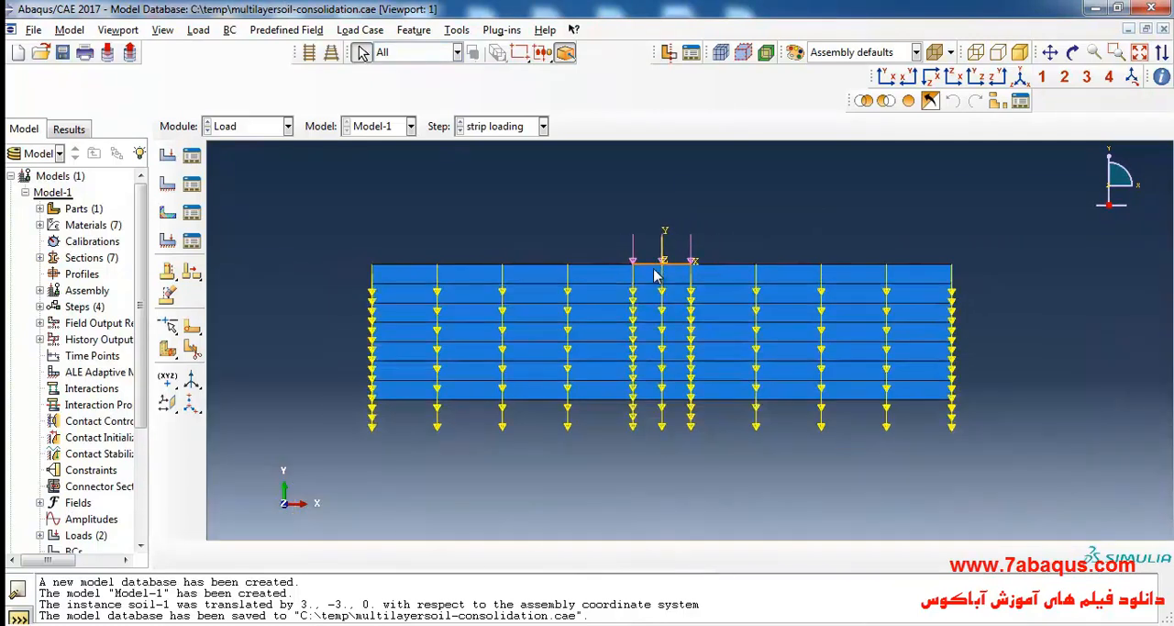
Create a Displacement/Rotation boundary condition in the Initial step and assign it to all bottom edges of the soil.
{"action": "left_click", "coordinate": [169, 184]}
{"action": "left_click", "coordinate": [234, 187]}
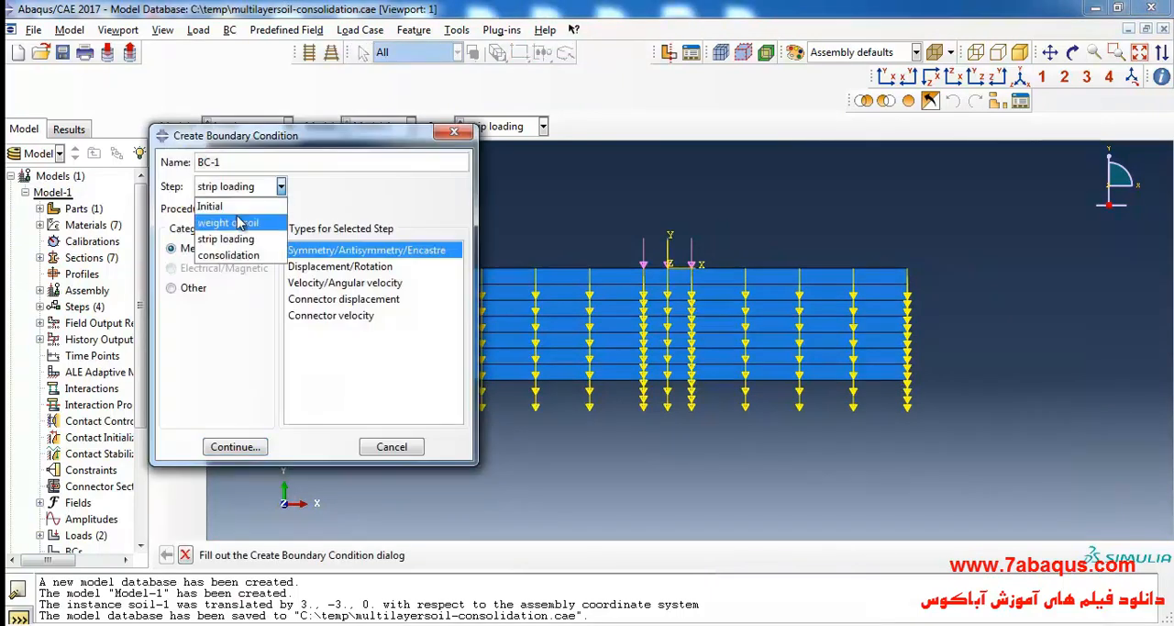
{"action": "left_click", "coordinate": [220, 206]}
{"action": "left_click", "coordinate": [321, 267]}
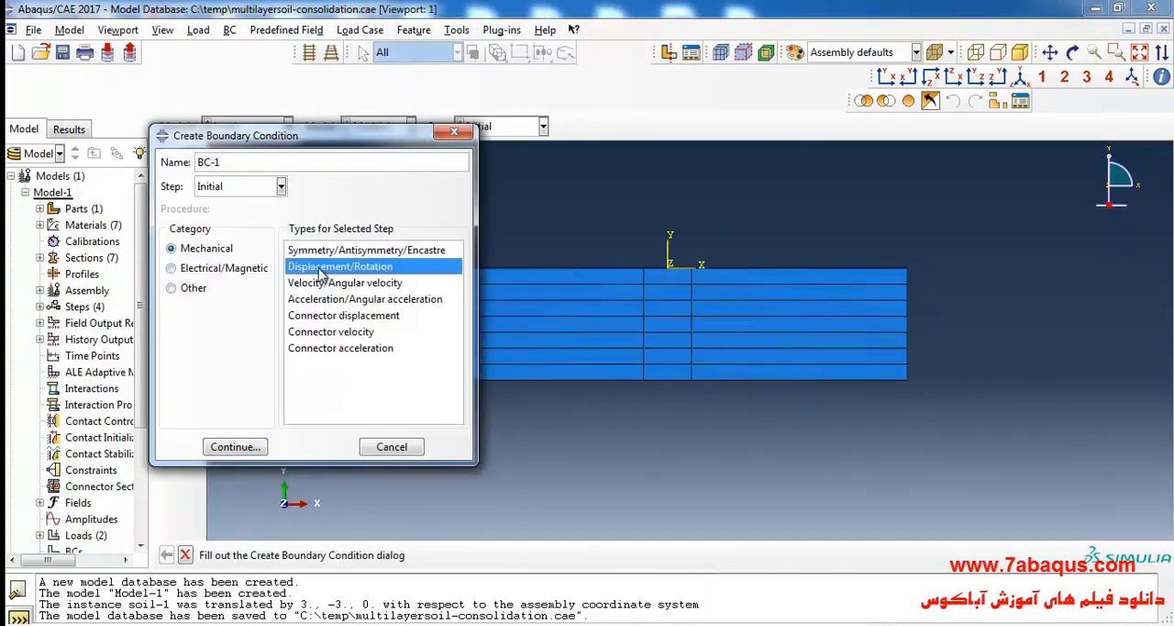
{"action": "left_click", "coordinate": [235, 447]}
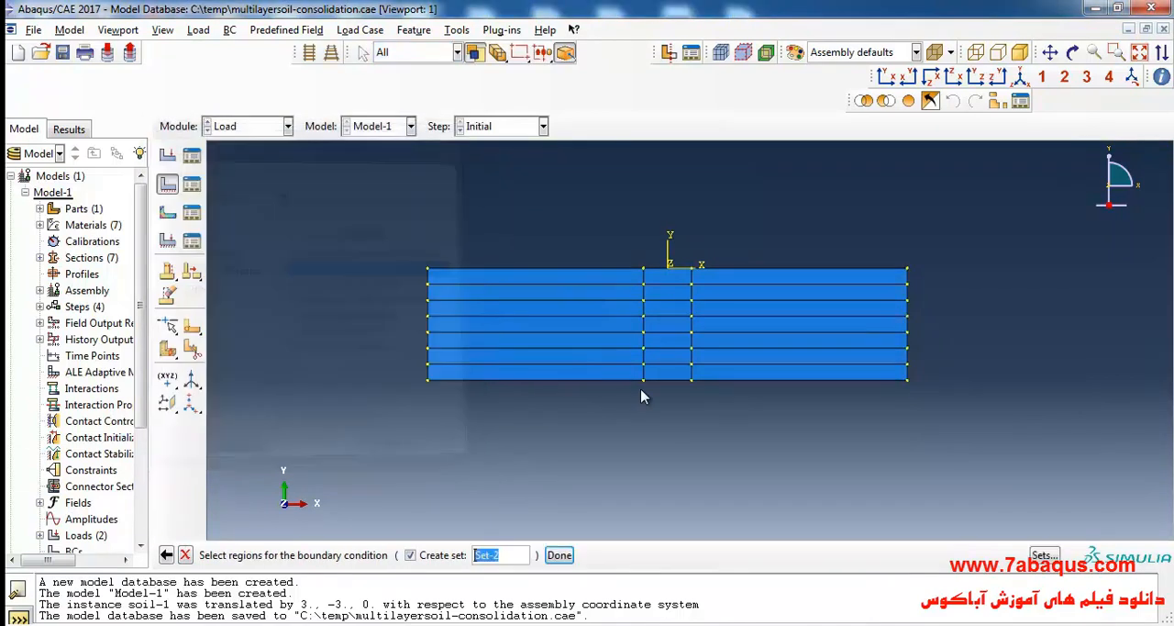
{"action": "left_click", "coordinate": [596, 383]}
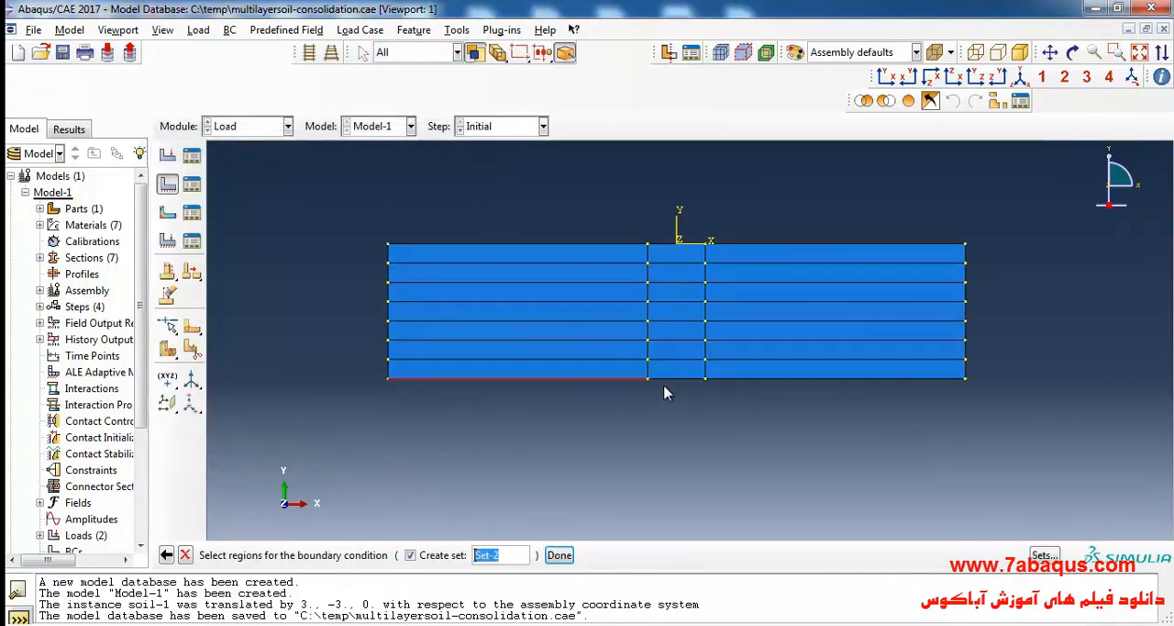
{"action": "left_click", "coordinate": [710, 389], "text": "shift"}
{"action": "left_click", "coordinate": [729, 382], "text": "shift"}
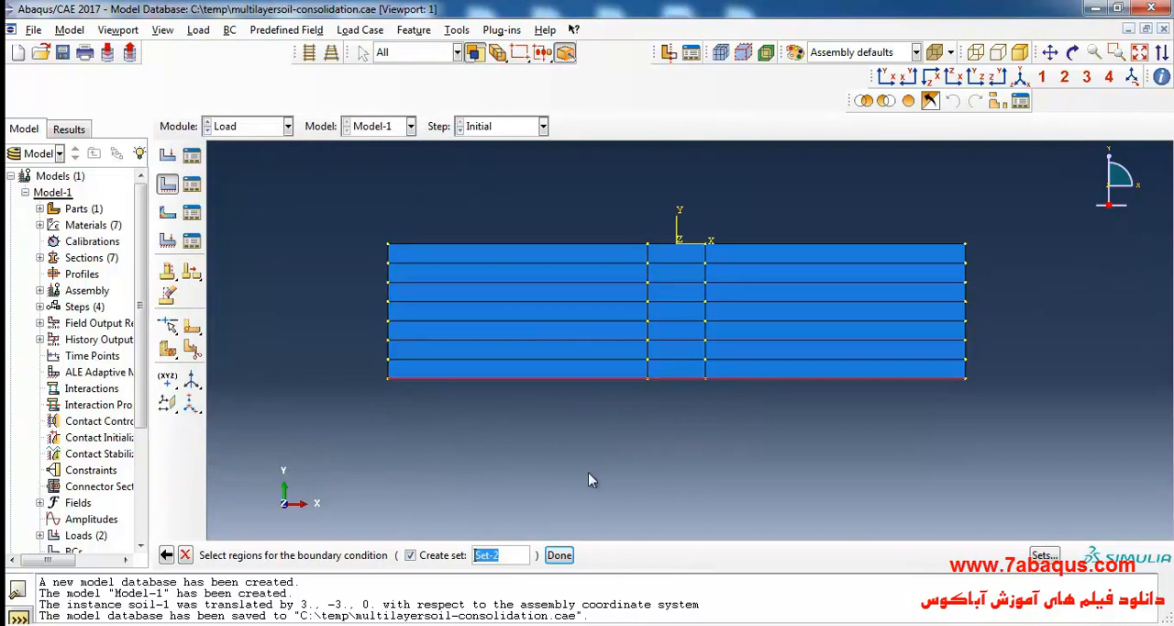
{"action": "left_click", "coordinate": [560, 555]}
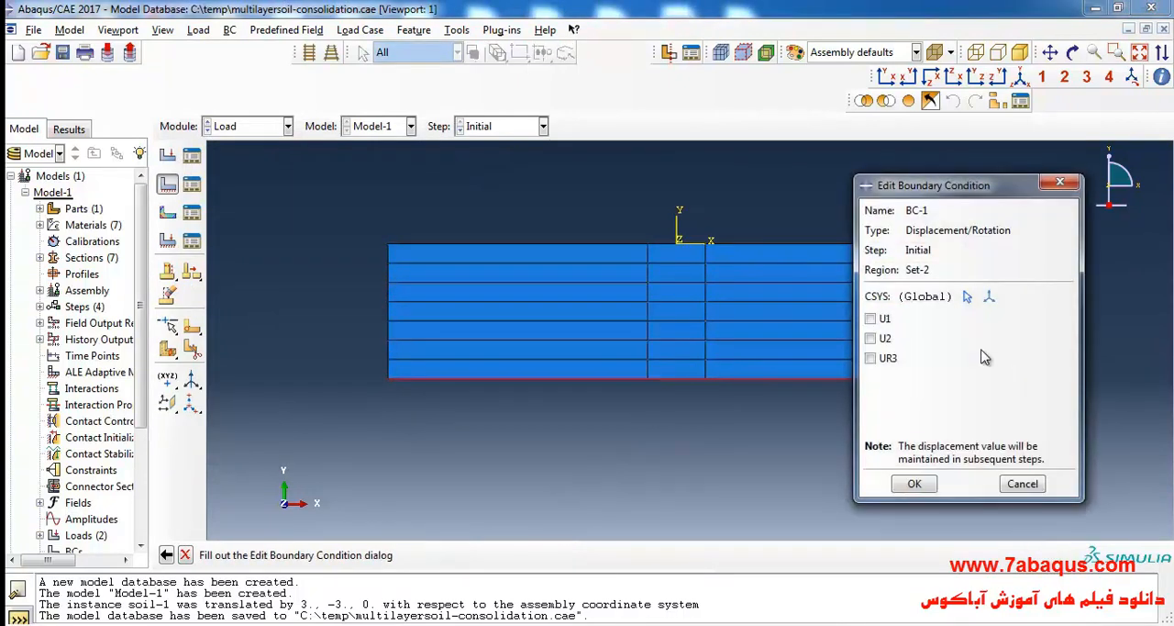
Fix U1 and U2 for the boundary condition on the soil's bottom edges.
{"action": "left_click", "coordinate": [882, 319]}
{"action": "left_click", "coordinate": [882, 338]}
{"action": "left_click", "coordinate": [911, 483]}
{"action": "scroll", "coordinate": [348, 275], "scroll_direction": "up", "scroll_amount": 1}
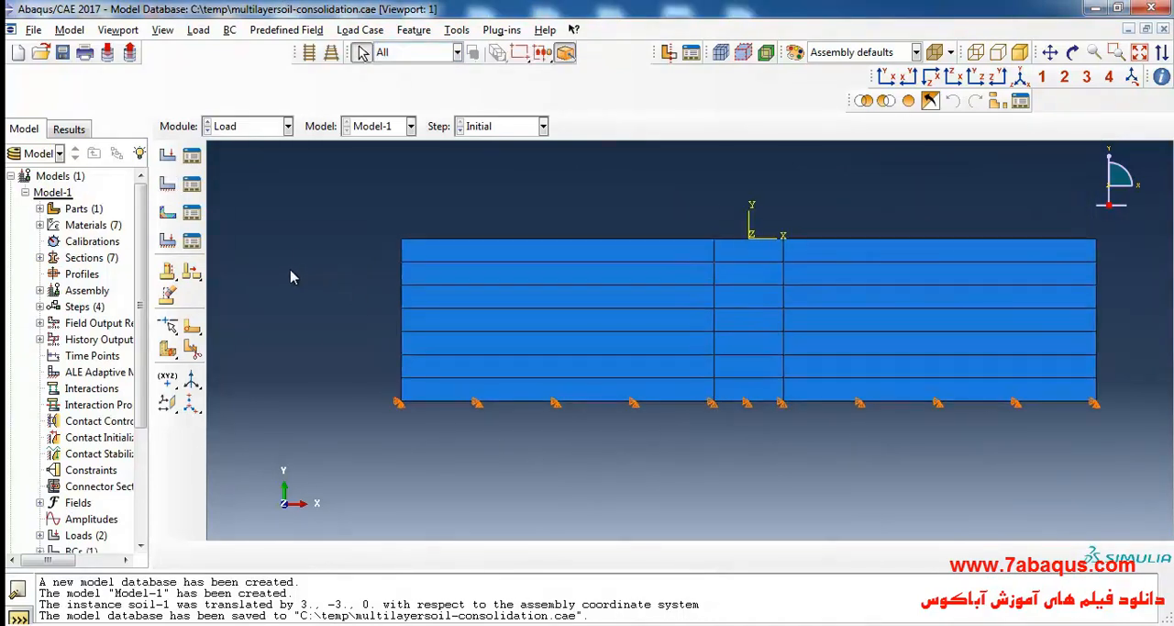
Start a second Displacement/Rotation boundary condition in the Initial step and select every layer's edge on the soil's left side.
{"action": "left_click", "coordinate": [168, 188]}
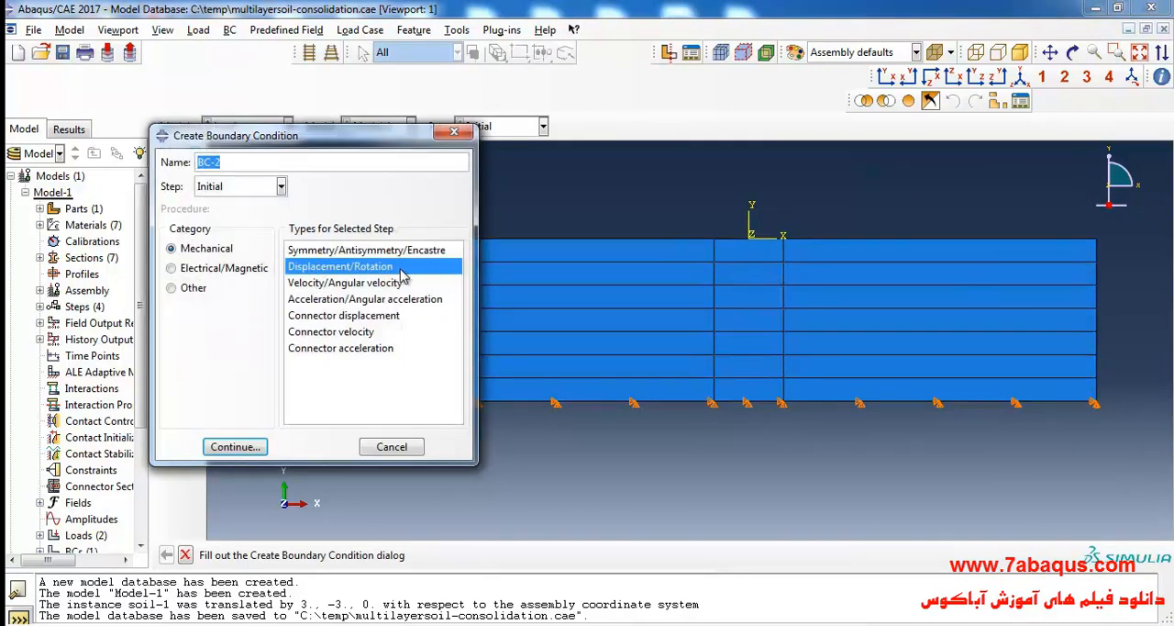
{"action": "left_click", "coordinate": [254, 446]}
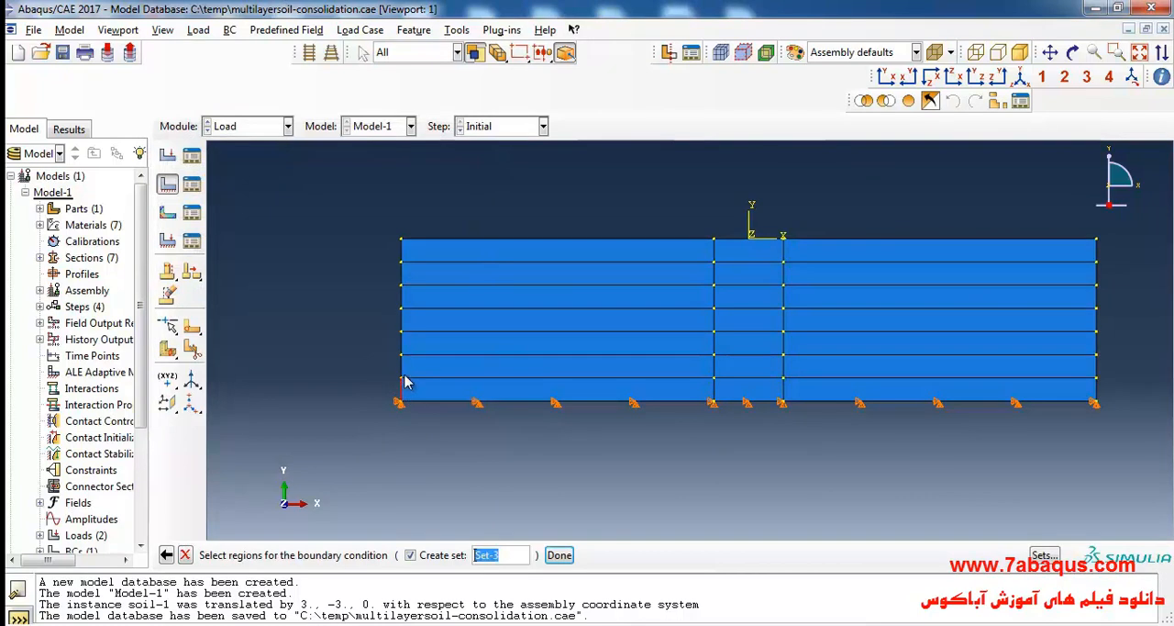
{"action": "left_click", "coordinate": [401, 365], "text": "shift"}
{"action": "left_click", "coordinate": [402, 345], "text": "shift"}
{"action": "left_click", "coordinate": [401, 321], "text": "shift"}
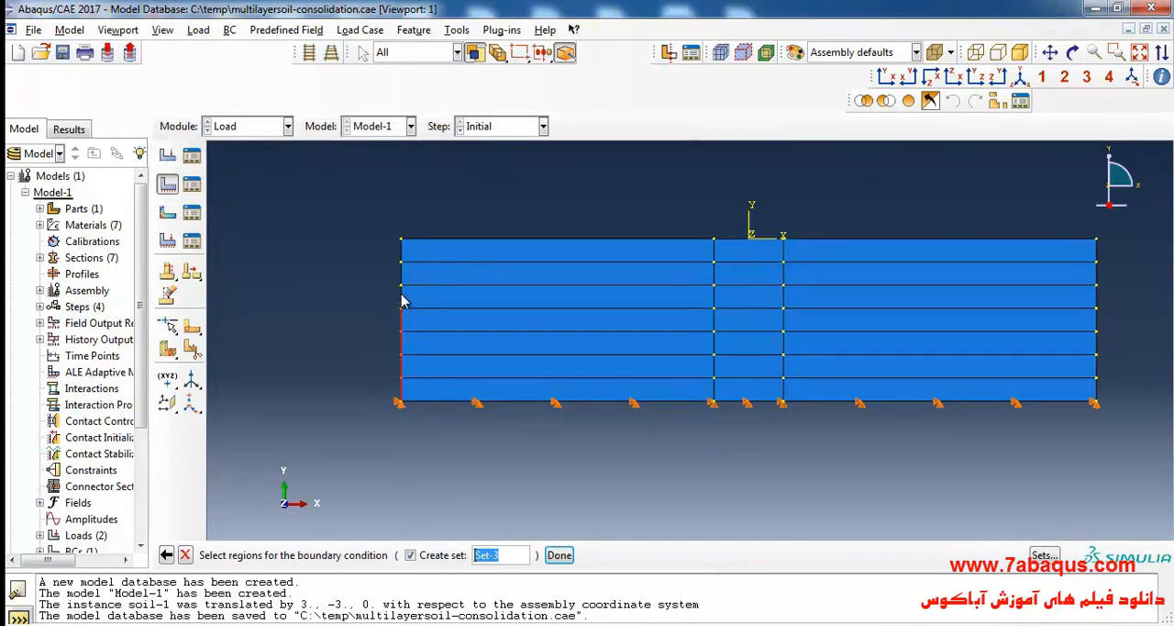
{"action": "left_click", "coordinate": [403, 272], "text": "shift"}
{"action": "left_click", "coordinate": [404, 251], "text": "shift"}
Add every layer's edge on the soil's right side to the boundary condition region and accept the selection.
{"action": "scroll", "coordinate": [256, 265], "scroll_direction": "up", "scroll_amount": 3}
{"action": "scroll", "coordinate": [745, 367], "scroll_direction": "down", "scroll_amount": 3}
{"action": "scroll", "coordinate": [813, 322], "scroll_direction": "down", "scroll_amount": 2}
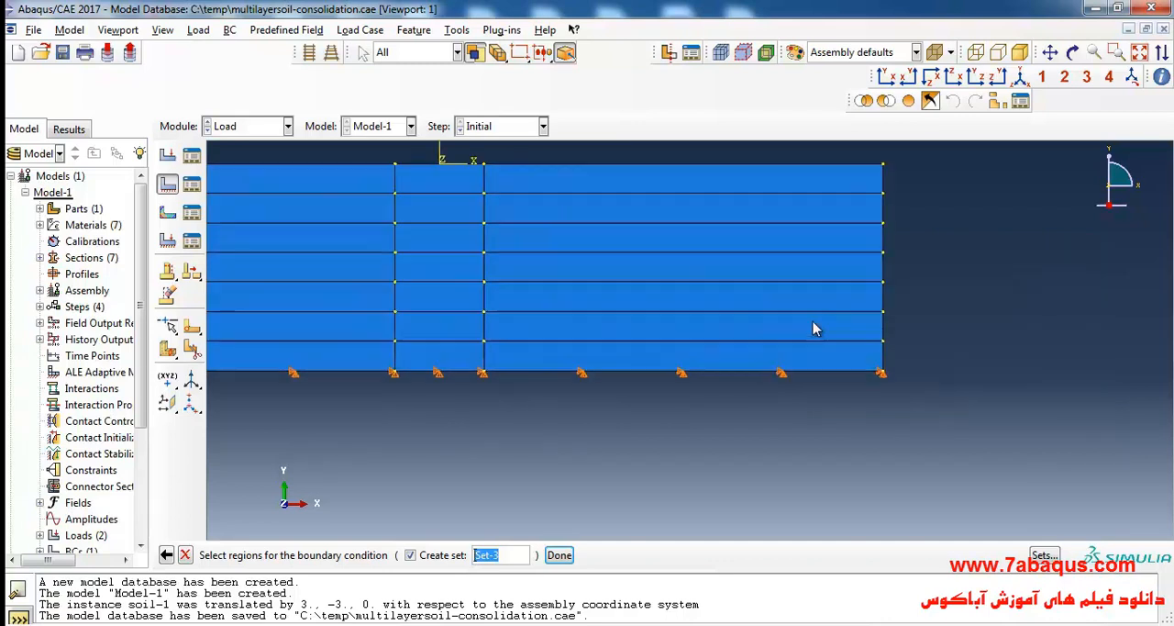
{"action": "scroll", "coordinate": [876, 358], "scroll_direction": "up", "scroll_amount": 2}
{"action": "scroll", "coordinate": [904, 388], "scroll_direction": "down", "scroll_amount": 3}
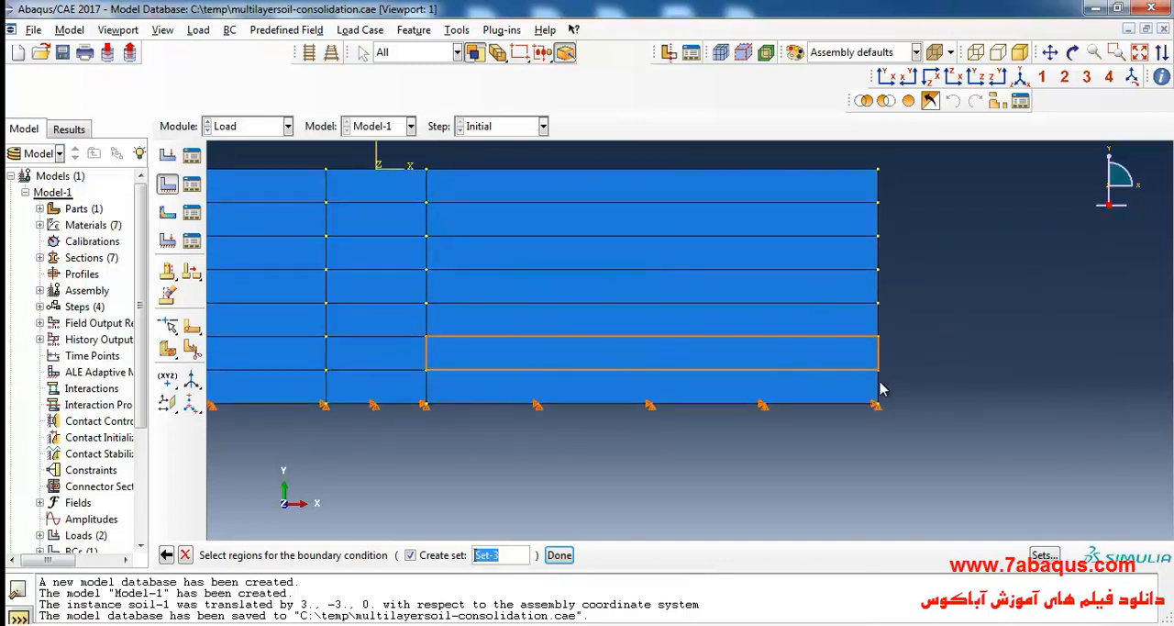
{"action": "left_click", "coordinate": [880, 387], "text": "shift"}
{"action": "left_click", "coordinate": [878, 357], "text": "shift"}
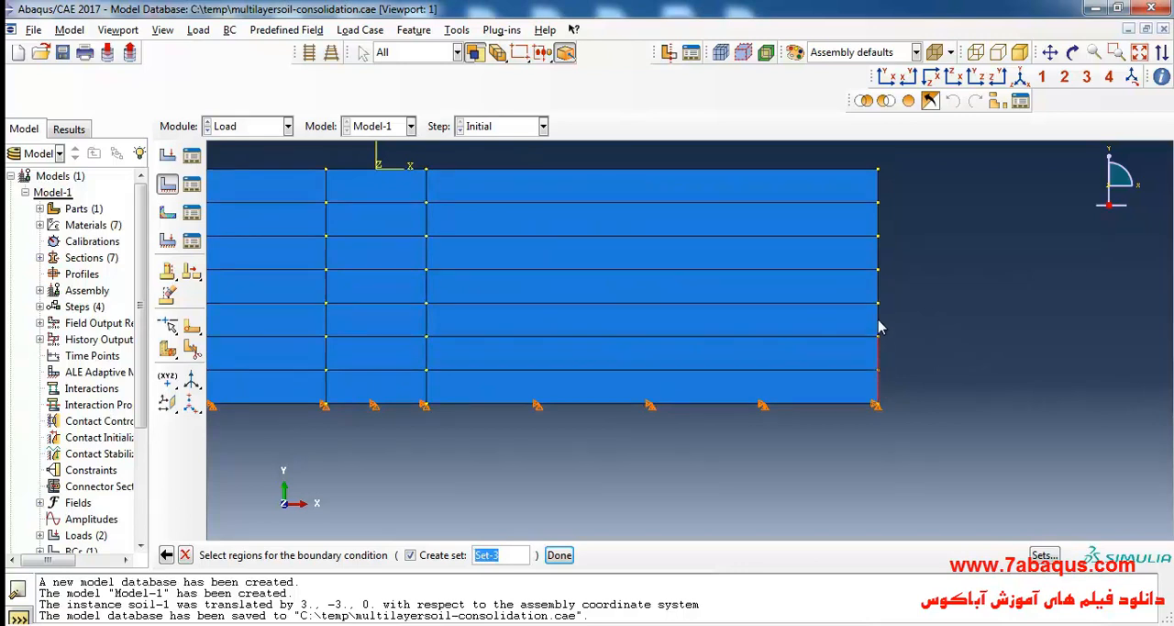
{"action": "left_click", "coordinate": [879, 322], "text": "shift"}
{"action": "left_click", "coordinate": [880, 293], "text": "shift"}
{"action": "left_click", "coordinate": [879, 255], "text": "shift"}
{"action": "left_click", "coordinate": [878, 220], "text": "shift"}
{"action": "left_click", "coordinate": [880, 188], "text": "shift"}
{"action": "left_click", "coordinate": [559, 554]}
Fix U1 for the boundary condition on both vertical sides of the soil and save the model database.
{"action": "left_click", "coordinate": [870, 318]}
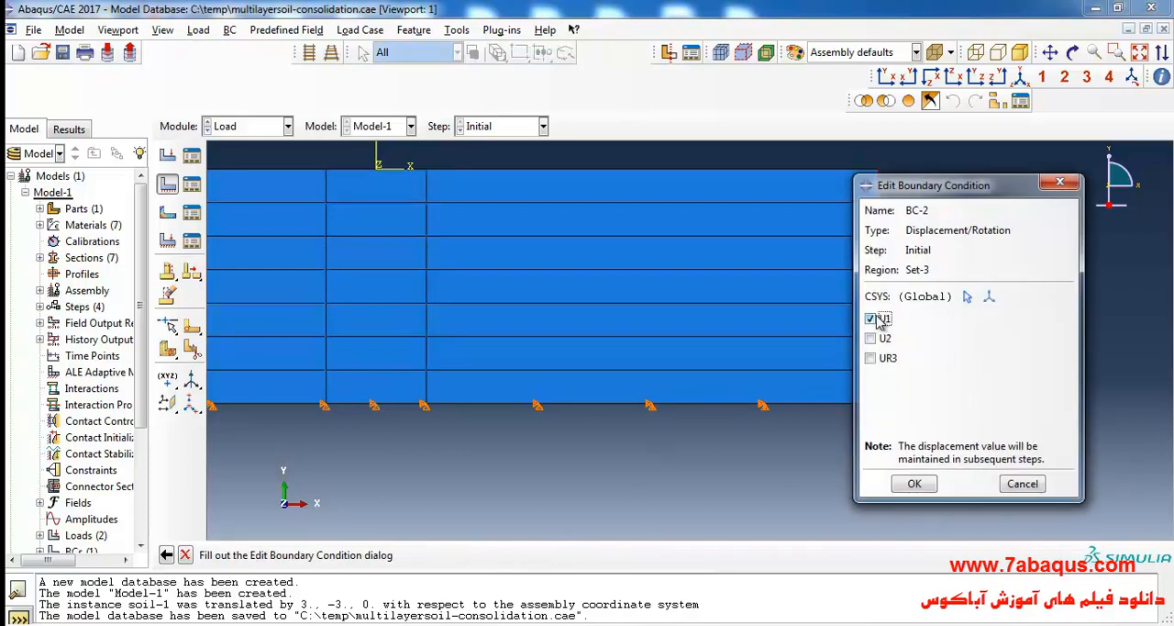
{"action": "left_click", "coordinate": [914, 484]}
{"action": "scroll", "coordinate": [996, 471], "scroll_direction": "up", "scroll_amount": 5}
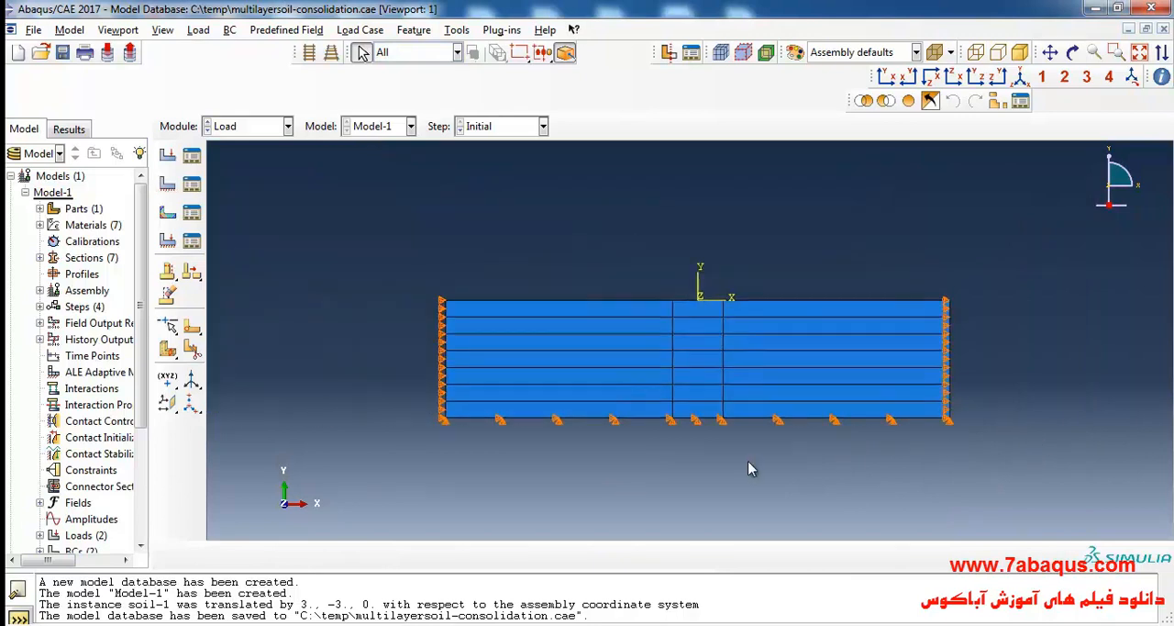
{"action": "scroll", "coordinate": [744, 466], "scroll_direction": "down", "scroll_amount": 1}
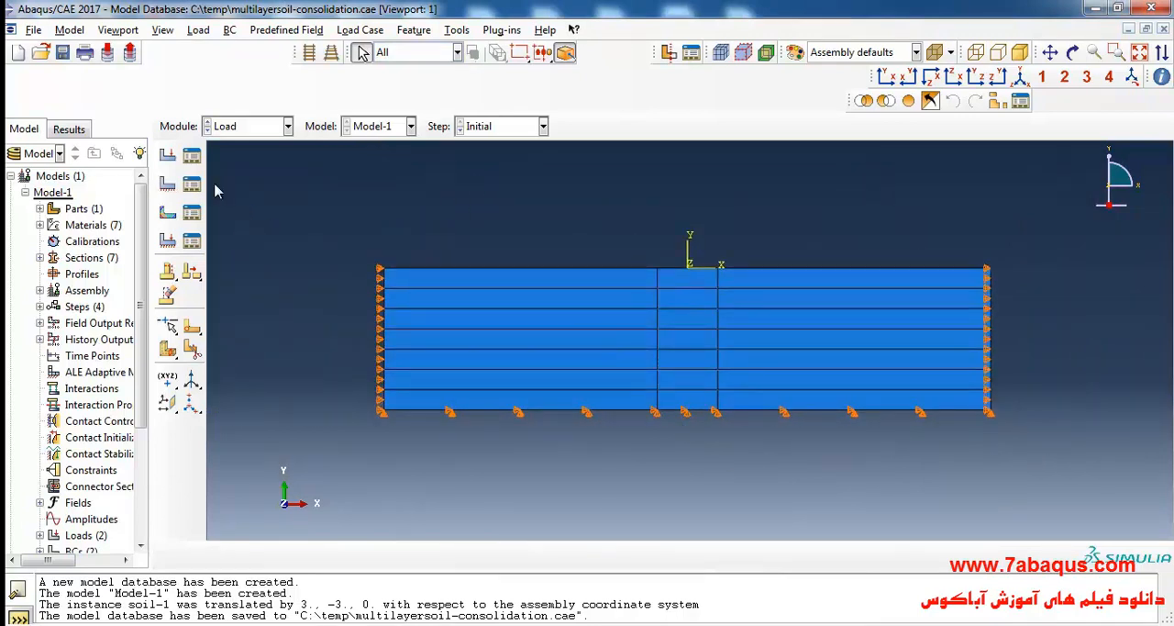
{"action": "left_click", "coordinate": [63, 54]}
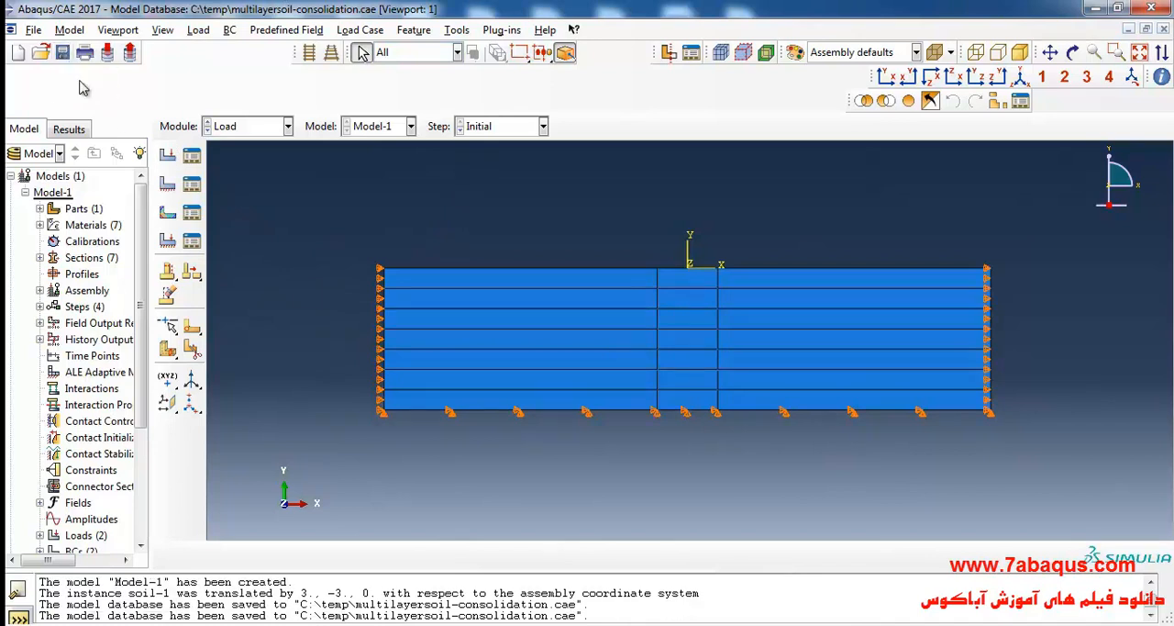
Create a Pore pressure boundary condition from the Other category in the consolidation step.
{"action": "left_click", "coordinate": [167, 185]}
{"action": "left_click", "coordinate": [240, 187]}
{"action": "left_click", "coordinate": [239, 259]}
{"action": "left_click", "coordinate": [192, 288]}
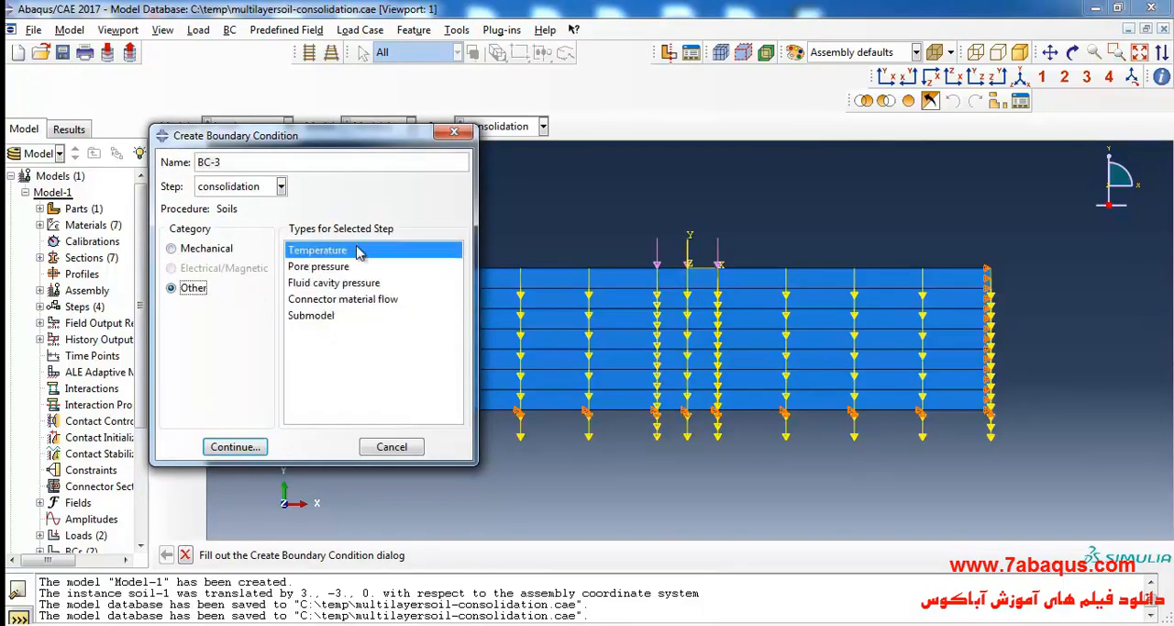
{"action": "left_click", "coordinate": [318, 266]}
{"action": "left_click", "coordinate": [235, 447]}
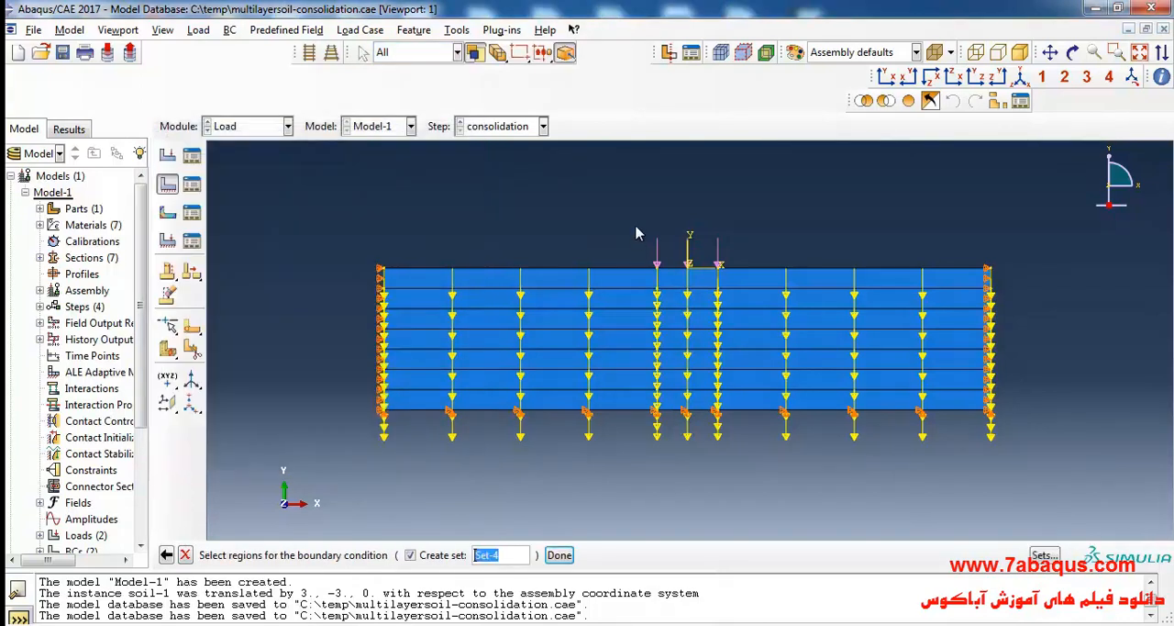
Assign the pore pressure boundary condition to all top and bottom edges of the soil.
{"action": "scroll", "coordinate": [637, 239], "scroll_direction": "up", "scroll_amount": 1}
{"action": "left_click", "coordinate": [633, 270]}
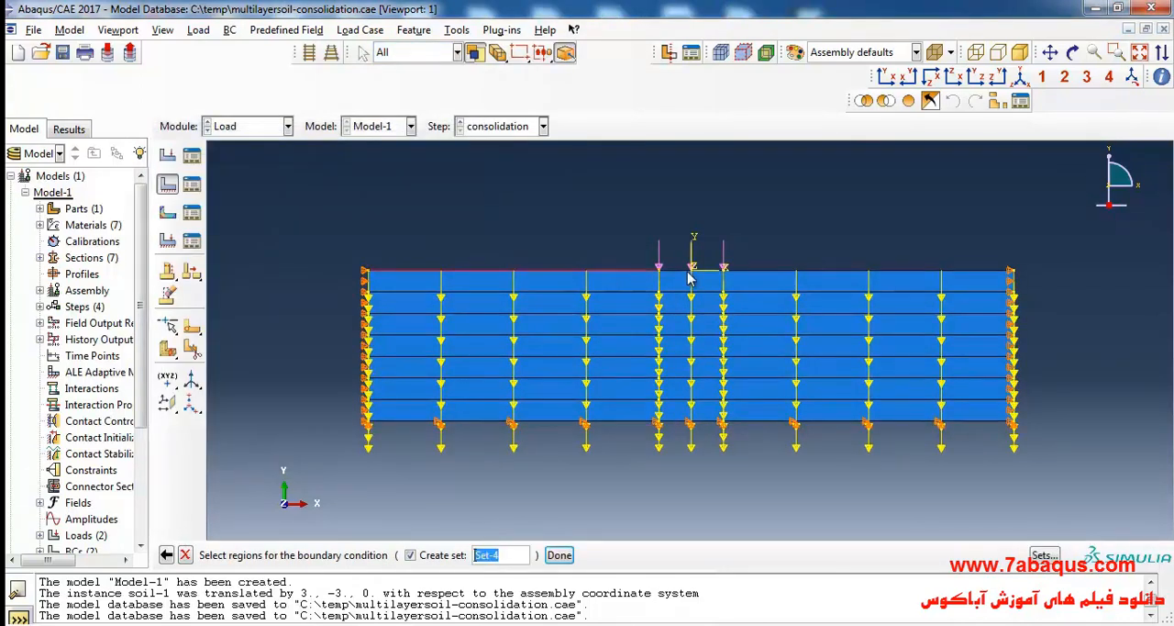
{"action": "left_click", "coordinate": [690, 275], "text": "shift"}
{"action": "left_click", "coordinate": [804, 277], "text": "shift"}
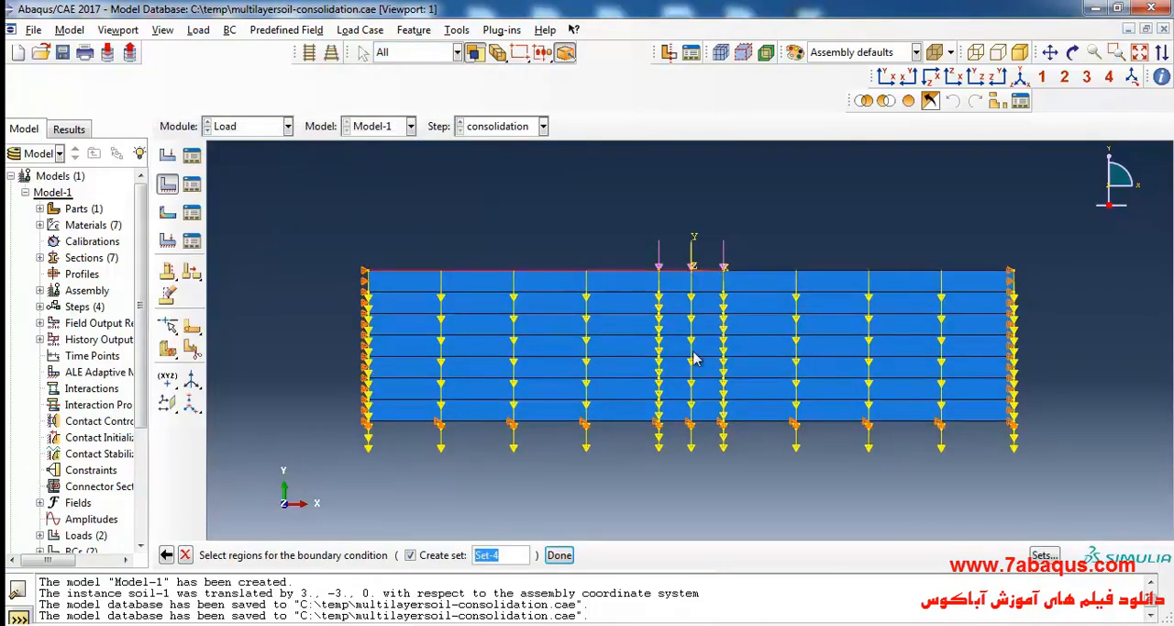
{"action": "left_click", "coordinate": [629, 423], "text": "shift"}
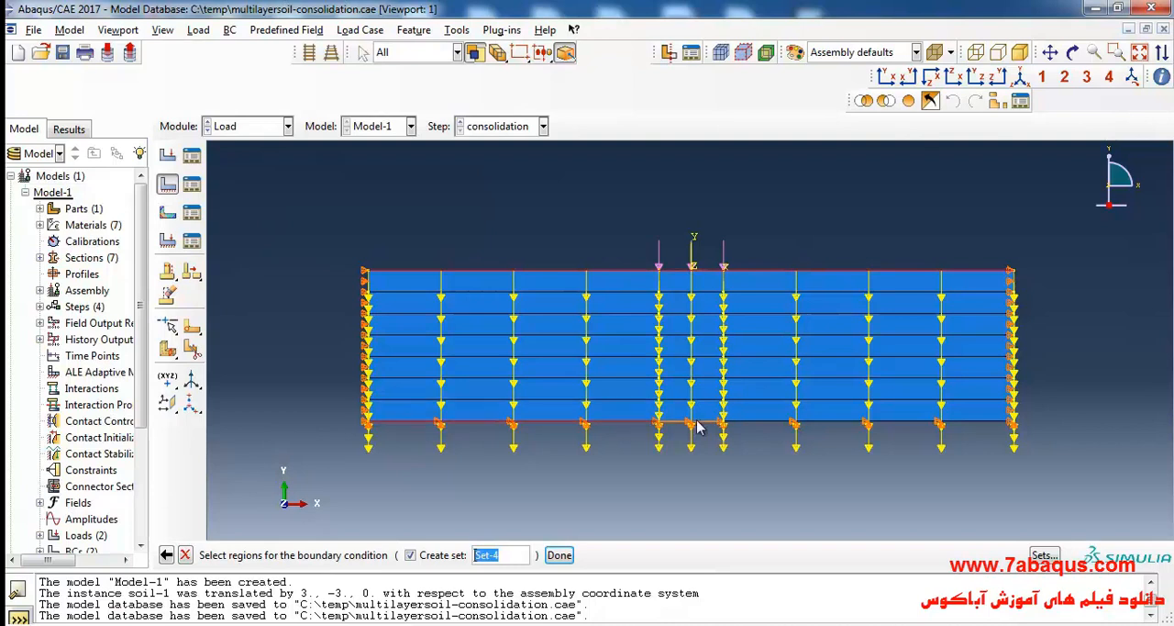
{"action": "left_click", "coordinate": [780, 425], "text": "shift"}
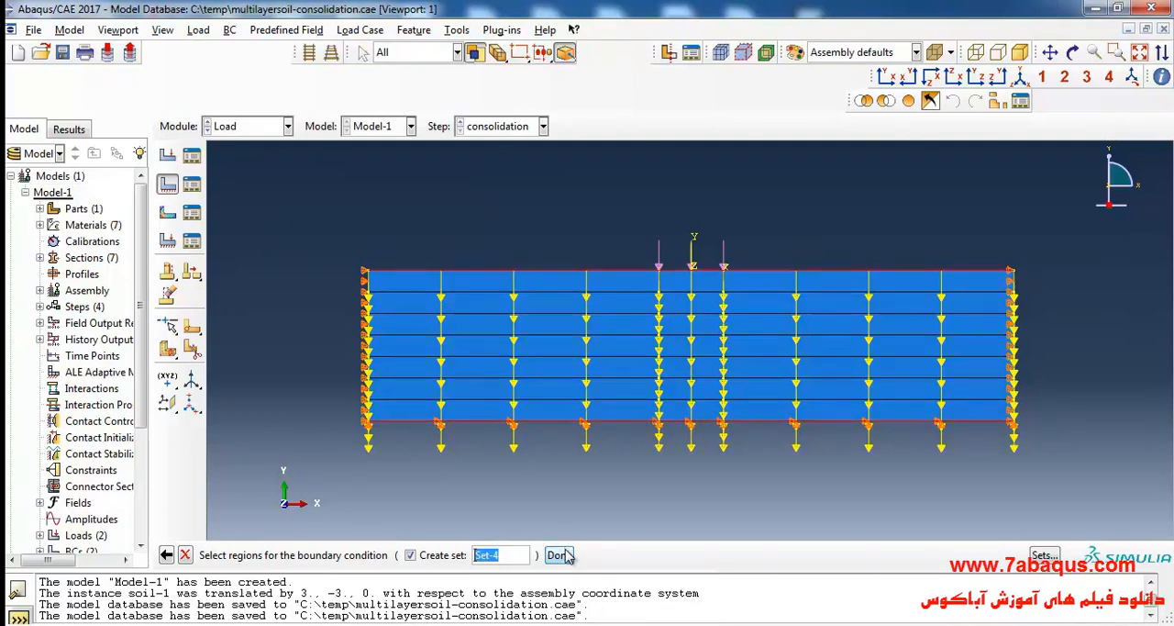
{"action": "left_click", "coordinate": [559, 554]}
Switch to the soil mechanics PDF in Adobe Acrobat Reader and find the boundary condition and step descriptions on page 156.
{"action": "key", "text": "alt+Tab"}
{"action": "scroll", "coordinate": [486, 366], "scroll_direction": "down", "scroll_amount": 5}
{"action": "scroll", "coordinate": [477, 372], "scroll_direction": "down", "scroll_amount": 15}
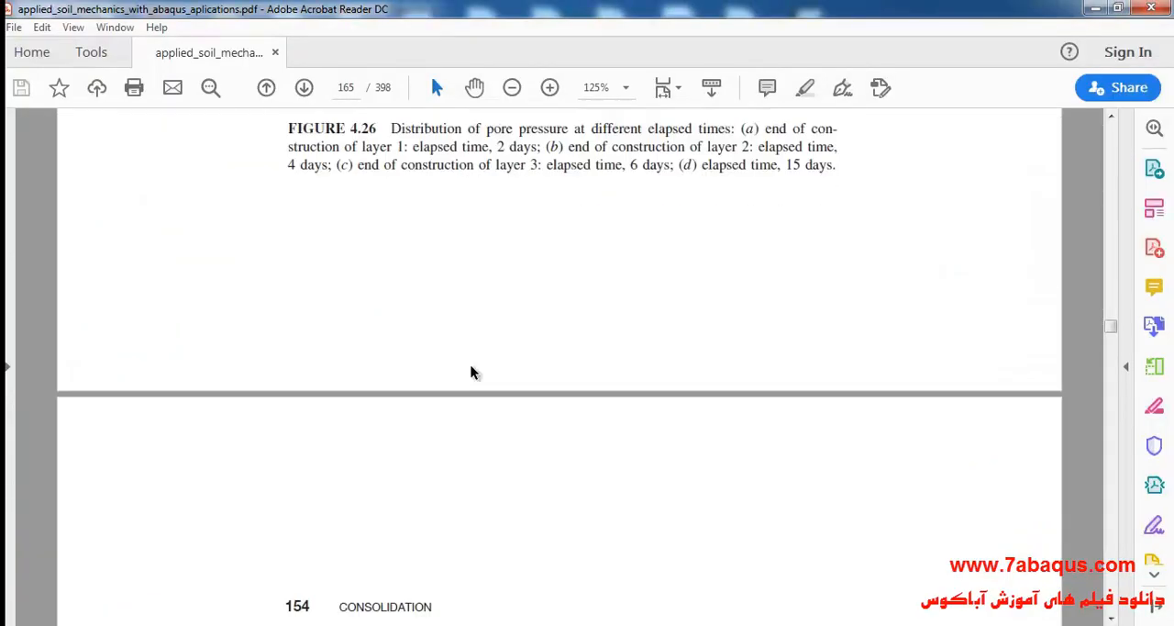
{"action": "scroll", "coordinate": [466, 389], "scroll_direction": "down", "scroll_amount": 8}
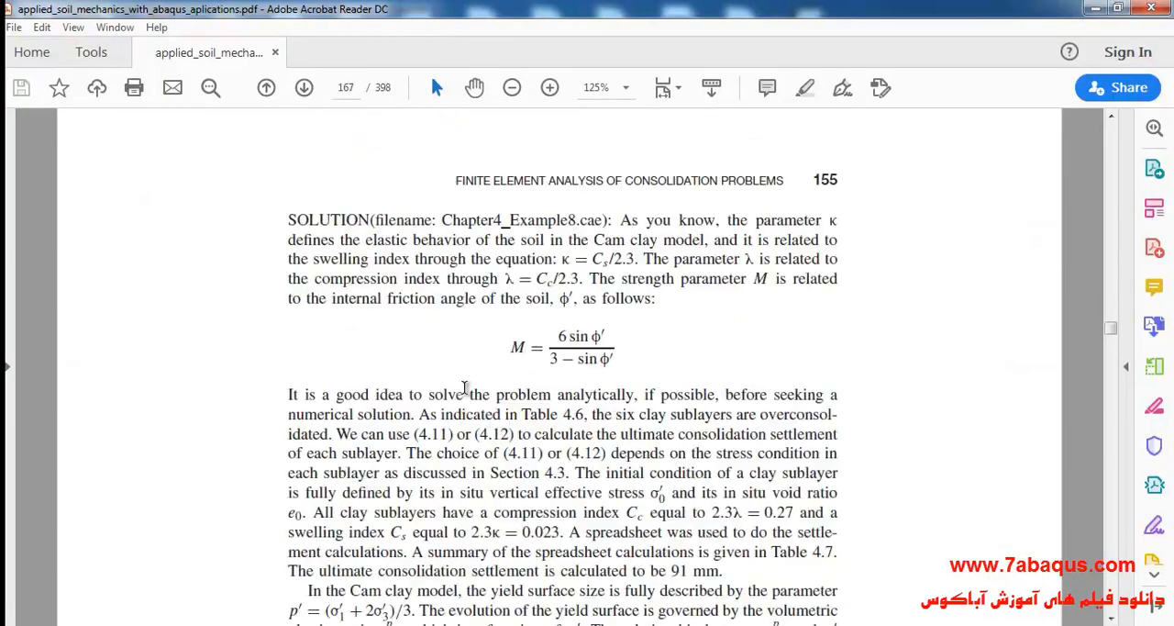
{"action": "scroll", "coordinate": [465, 389], "scroll_direction": "down", "scroll_amount": 2}
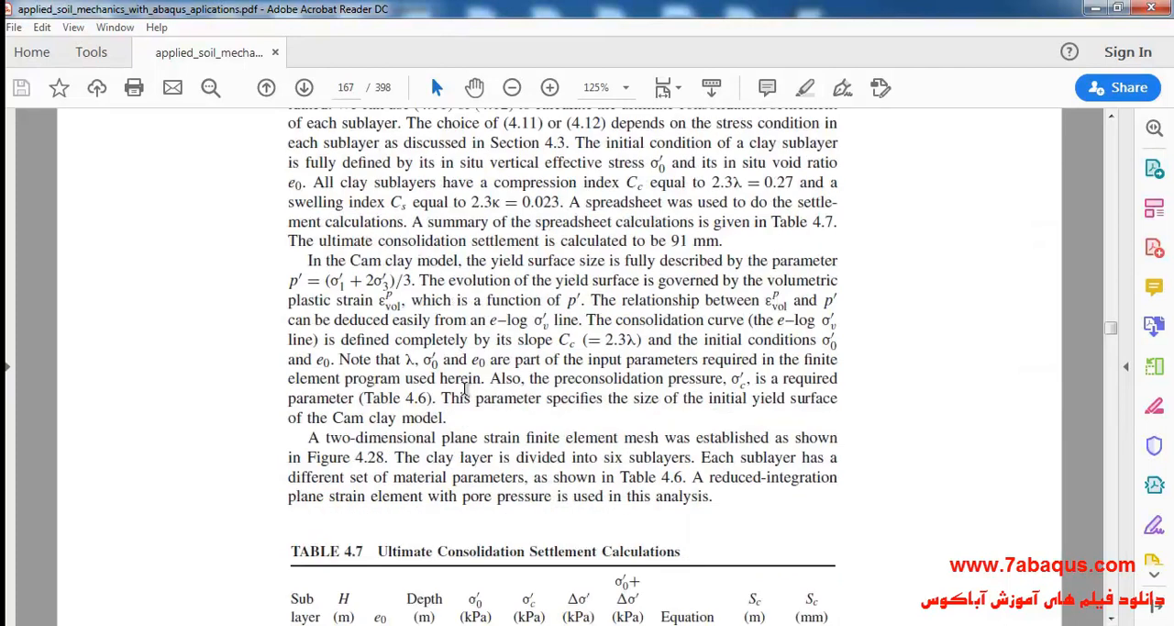
{"action": "scroll", "coordinate": [461, 387], "scroll_direction": "down", "scroll_amount": 12}
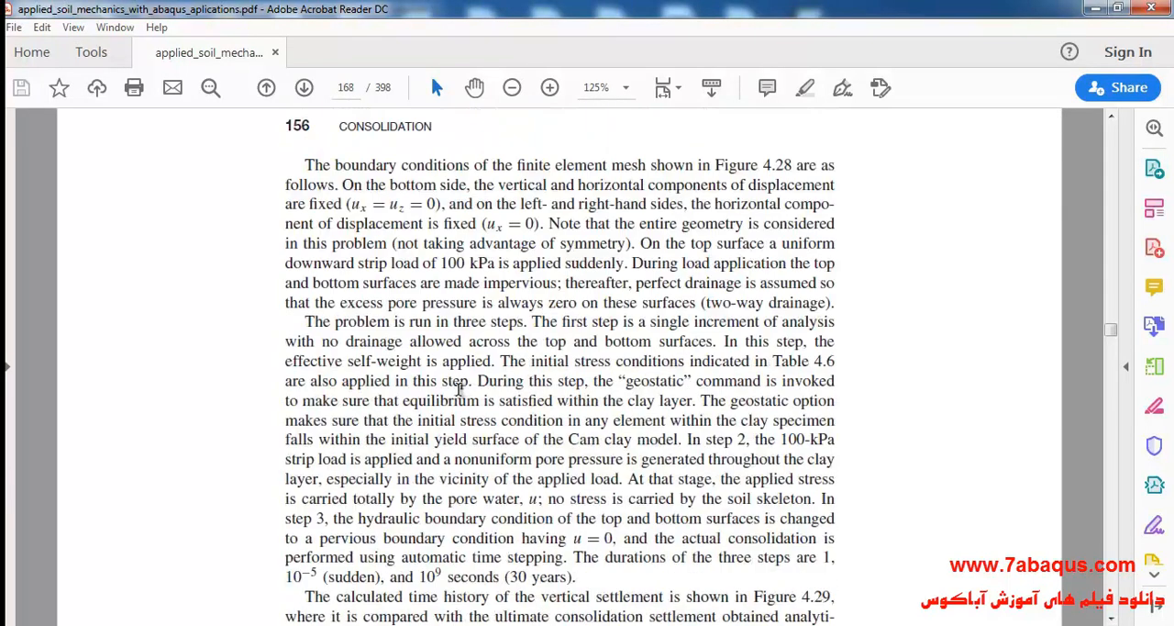
{"action": "scroll", "coordinate": [459, 388], "scroll_direction": "down", "scroll_amount": 2}
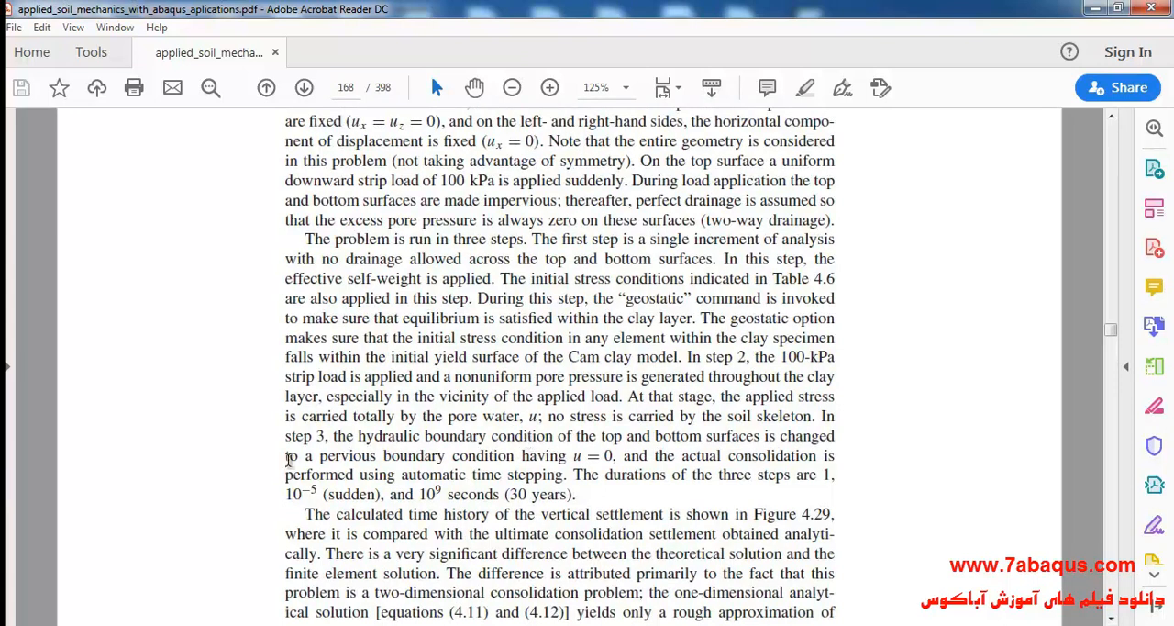
Examine the step 3 description of the hydraulic boundary condition on the top and bottom surfaces and its u value.
{"action": "left_click_drag", "start_coordinate": [287, 436], "coordinate": [327, 436]}
{"action": "left_click", "coordinate": [597, 442]}
{"action": "left_click_drag", "start_coordinate": [575, 437], "coordinate": [757, 437]}
{"action": "left_click_drag", "start_coordinate": [602, 438], "coordinate": [743, 439]}
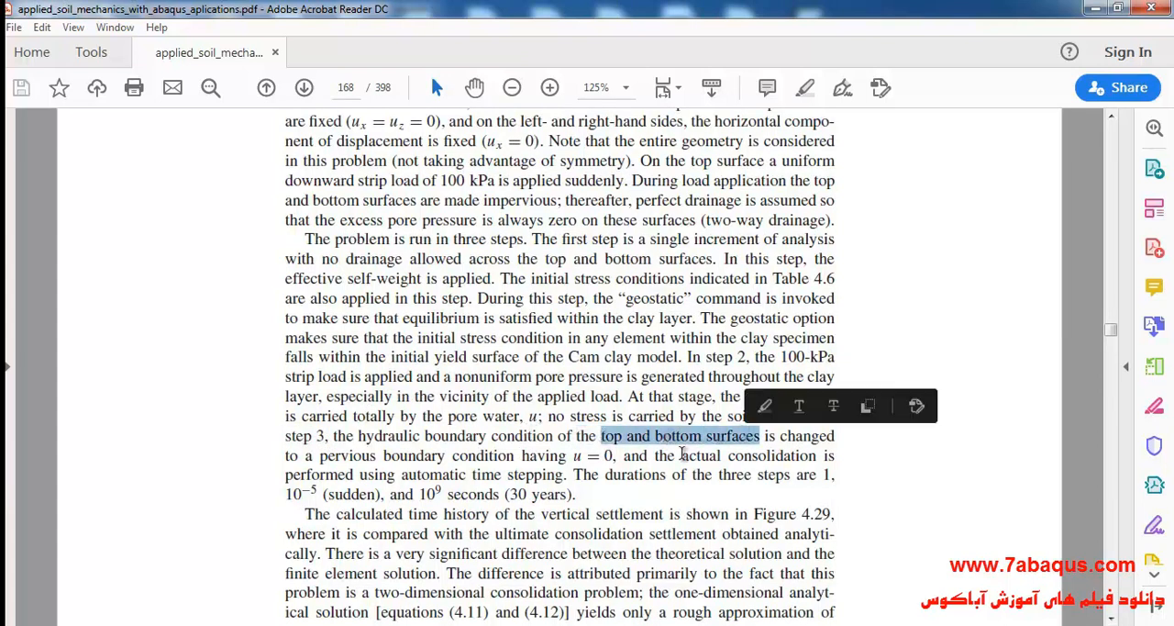
{"action": "left_click", "coordinate": [610, 475]}
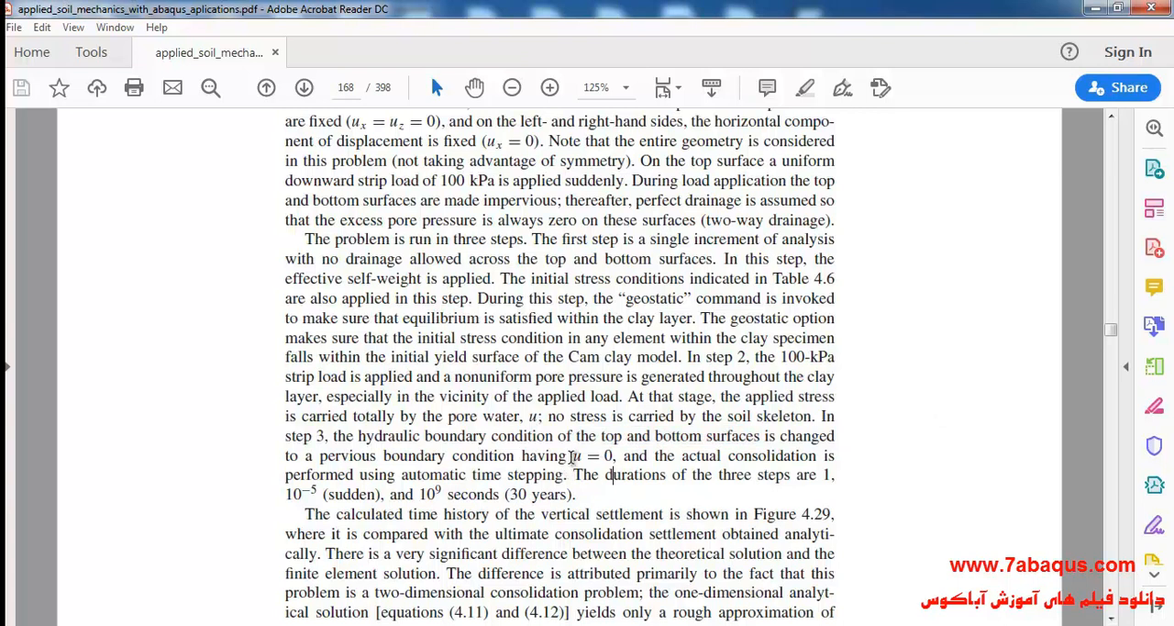
{"action": "left_click_drag", "start_coordinate": [573, 456], "coordinate": [610, 458]}
{"action": "left_click", "coordinate": [614, 505]}
Switch back to Abaqus, set the pore pressure magnitude to 0, and create tabular amplitude Amp-1 with a Total time span.
{"action": "left_click", "coordinate": [562, 624]}
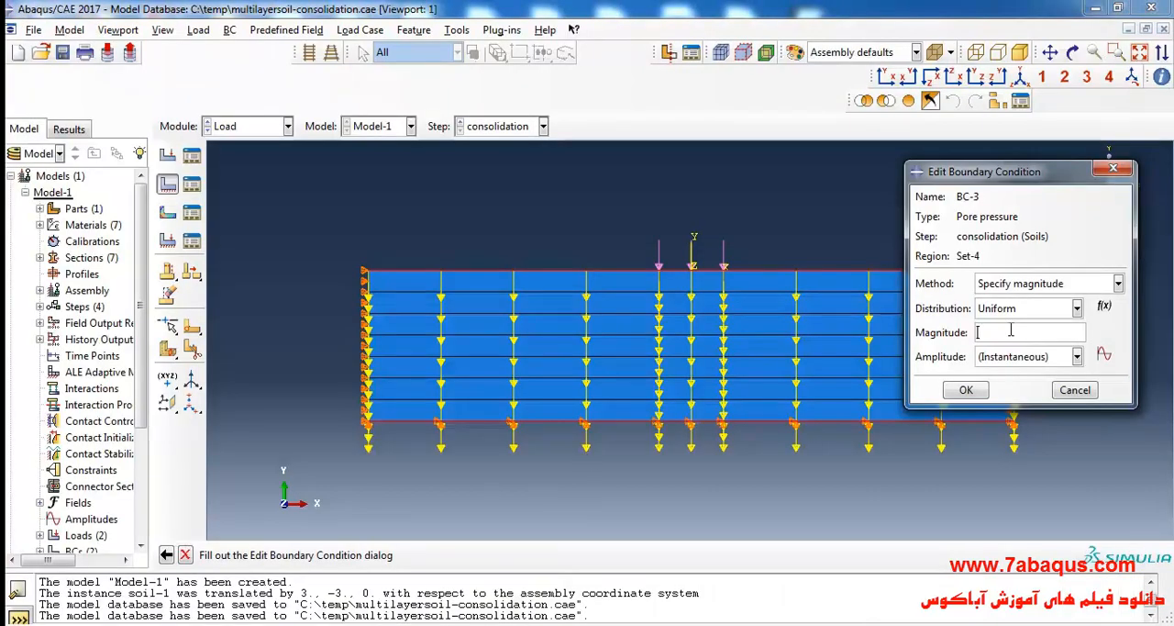
{"action": "left_click", "coordinate": [1104, 355]}
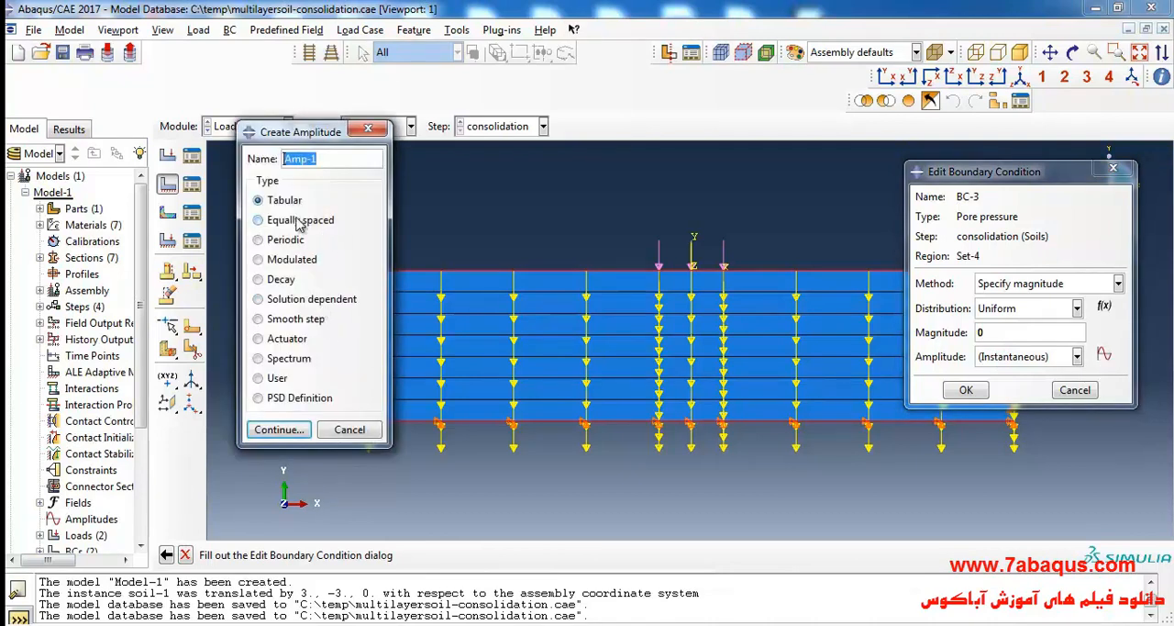
{"action": "left_click", "coordinate": [279, 429]}
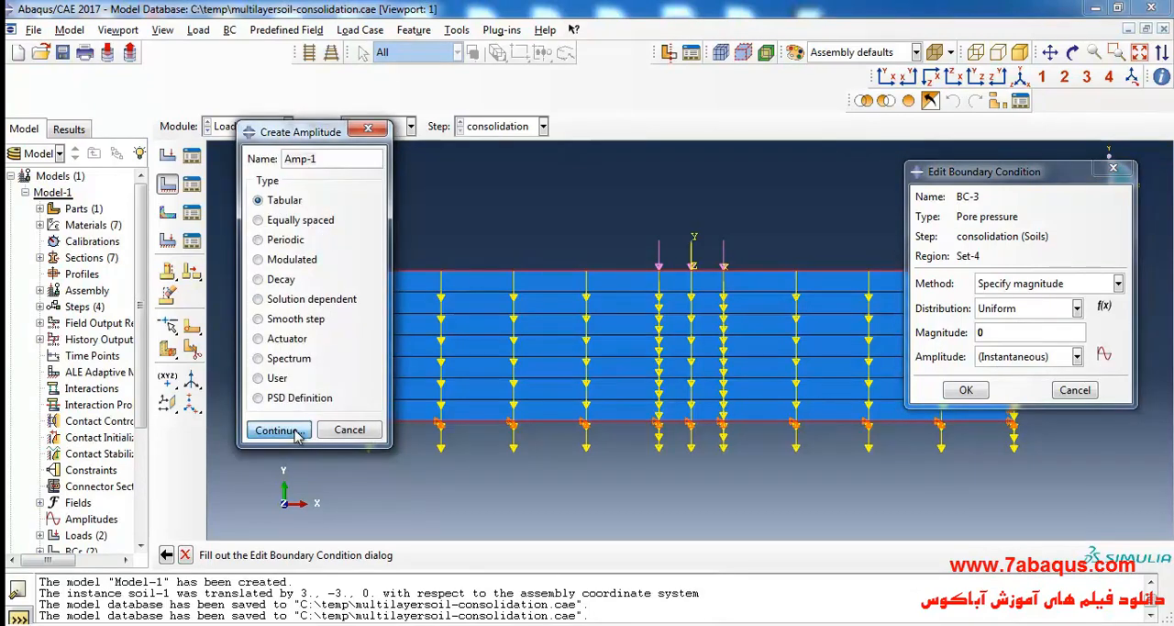
{"action": "left_click", "coordinate": [357, 226]}
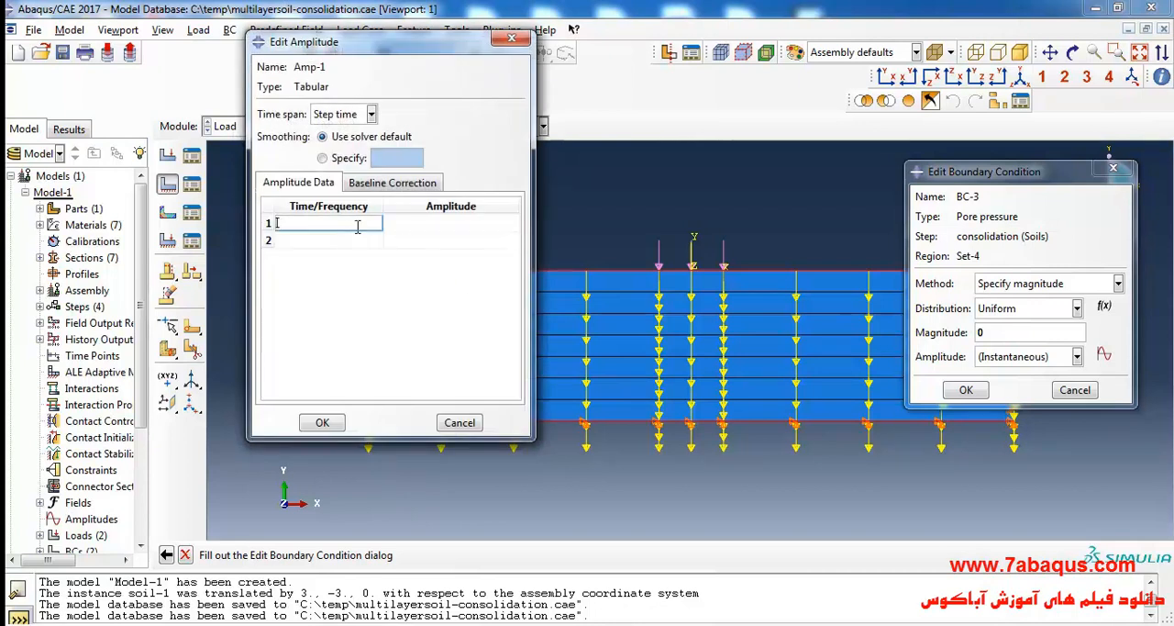
{"action": "left_click", "coordinate": [345, 115]}
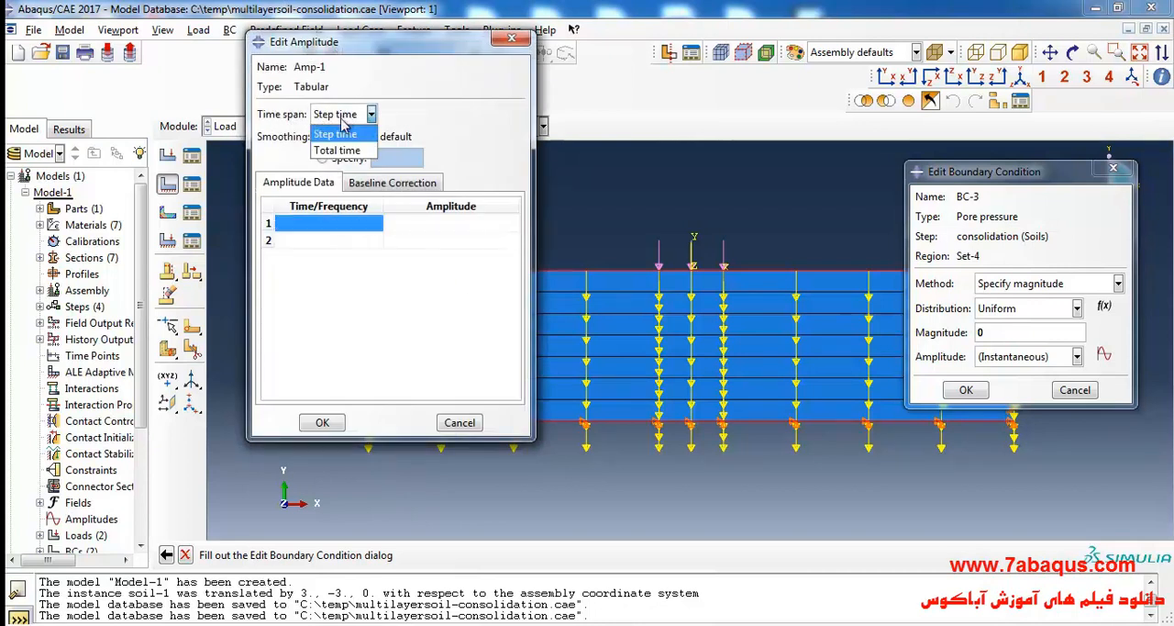
{"action": "left_click", "coordinate": [350, 152]}
Enter the first two amplitude data rows: time 0 with amplitude 0, and time 1 with amplitude 0.
{"action": "left_click", "coordinate": [348, 224]}
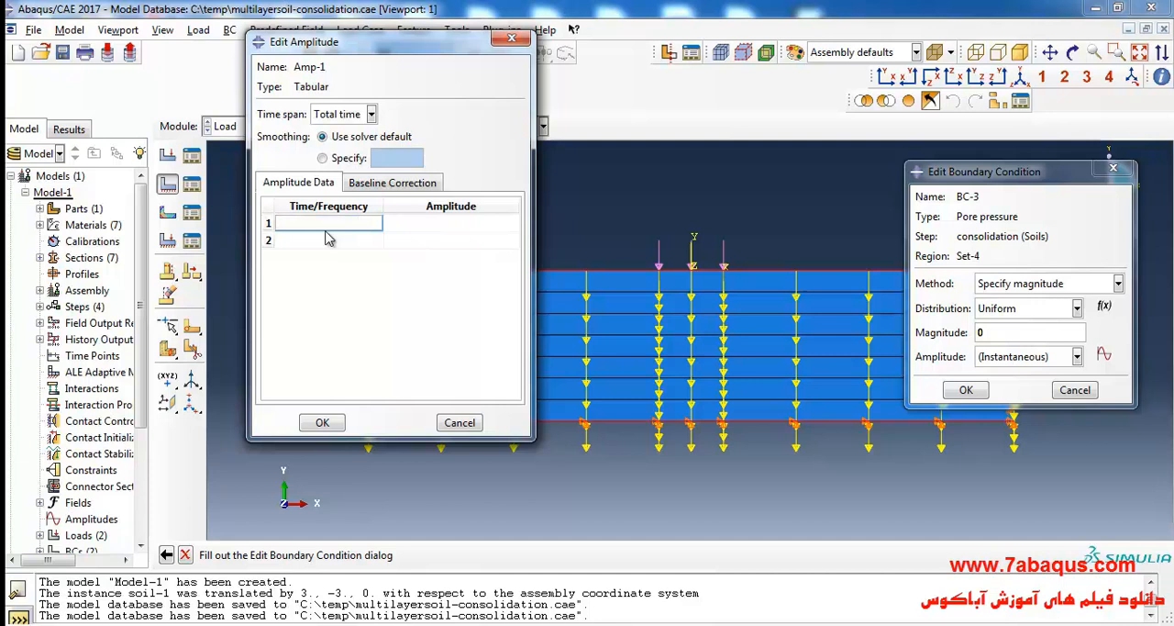
{"action": "type", "text": "0"}
{"action": "key", "text": "Tab"}
{"action": "left_click", "coordinate": [328, 239]}
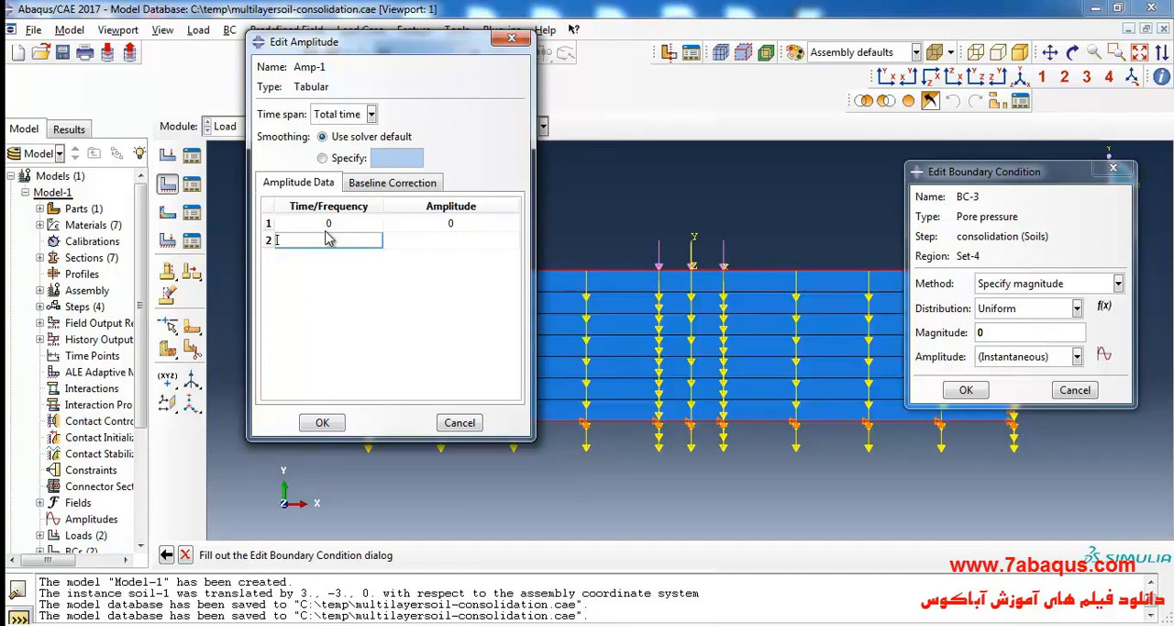
{"action": "key", "text": "Tab"}
{"action": "key", "text": "Tab"}
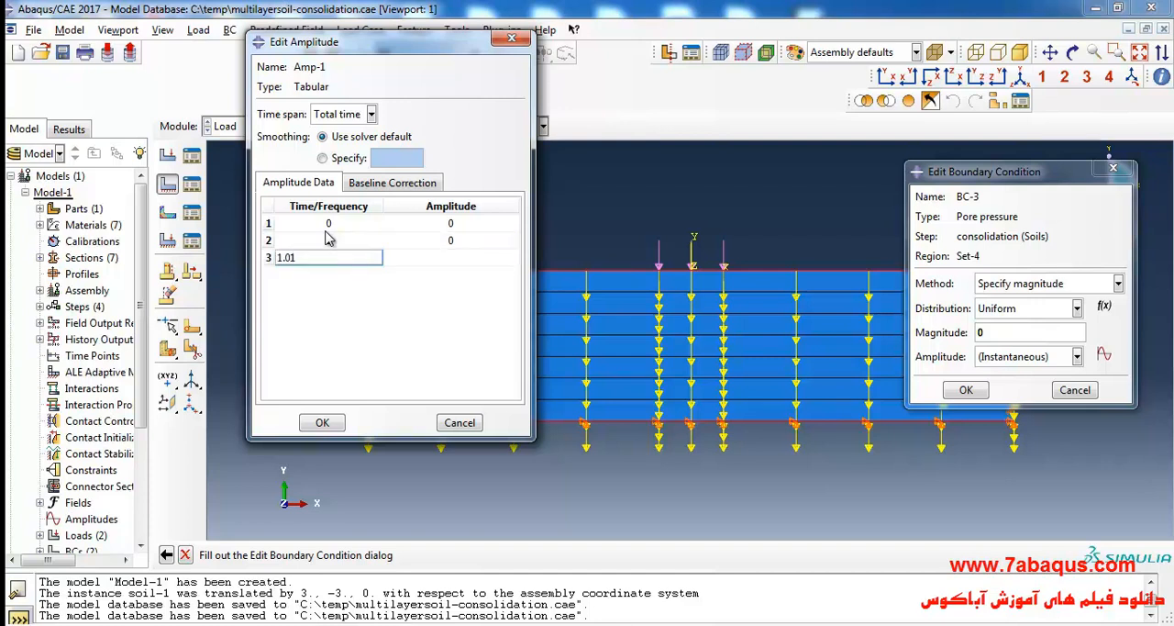
Complete the amplitude table with amplitude 1 at times 1.01 and 1e20, and accept it.
{"action": "key", "text": "Tab"}
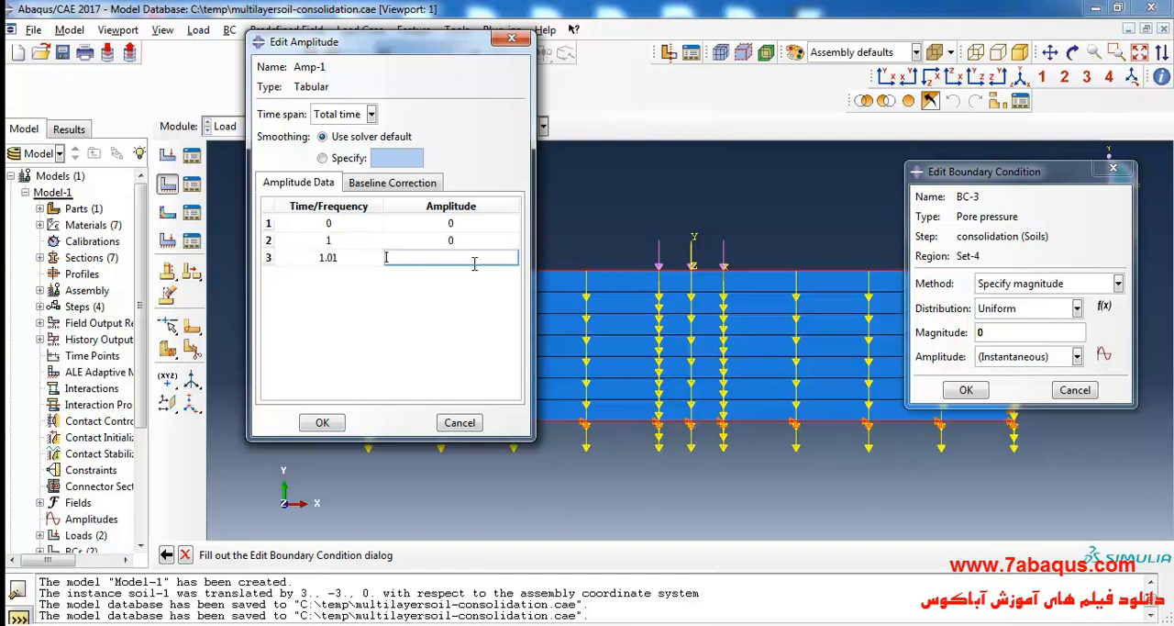
{"action": "key", "text": "Tab"}
{"action": "type", "text": "1e20"}
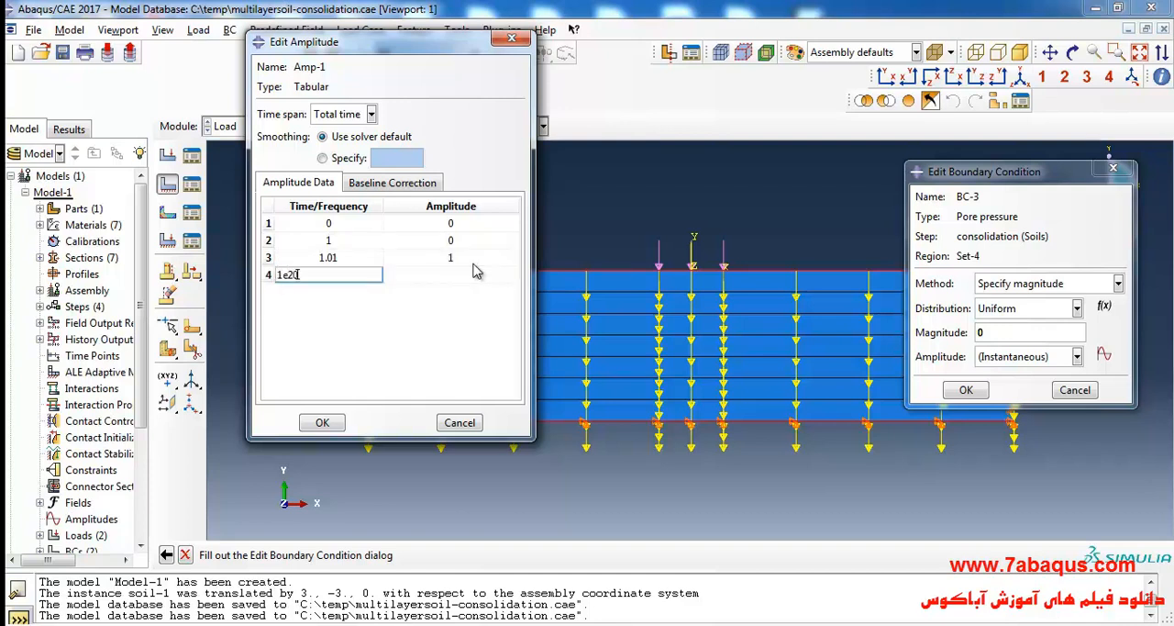
{"action": "type", "text": "\\"}
{"action": "key", "text": "Tab"}
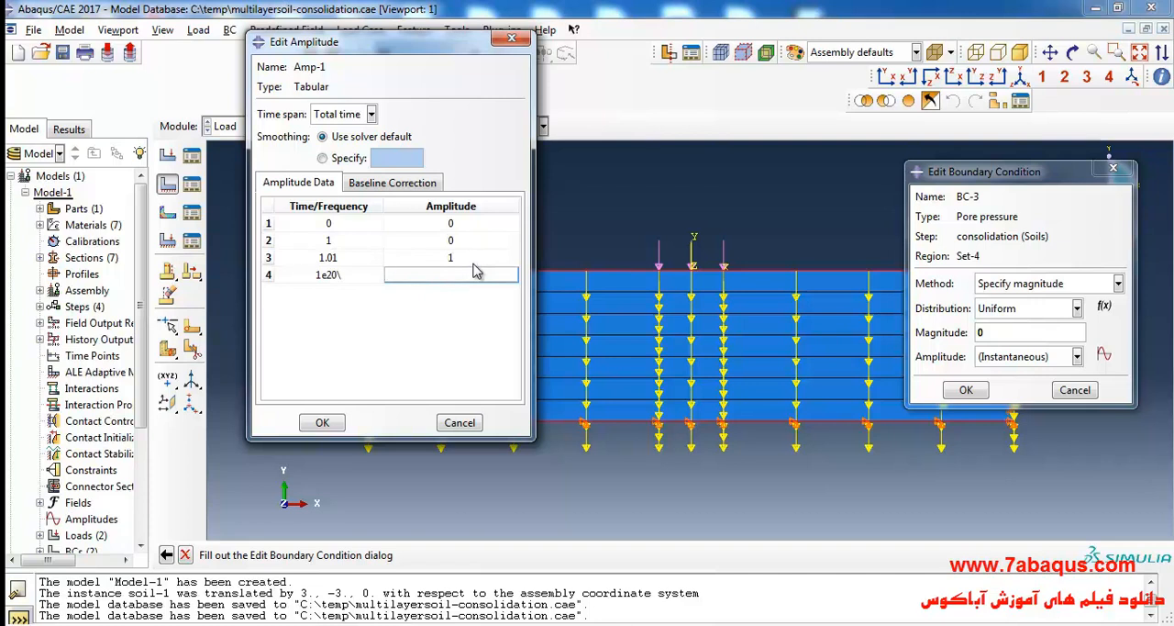
{"action": "left_click", "coordinate": [353, 275]}
{"action": "left_click", "coordinate": [353, 276]}
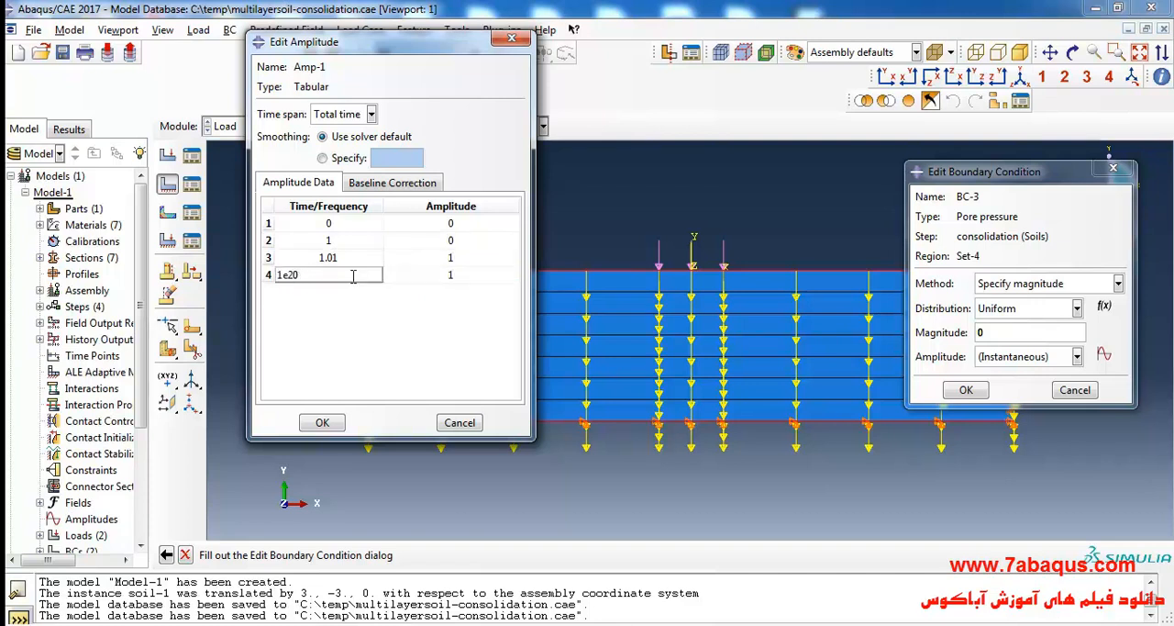
{"action": "left_click", "coordinate": [322, 422]}
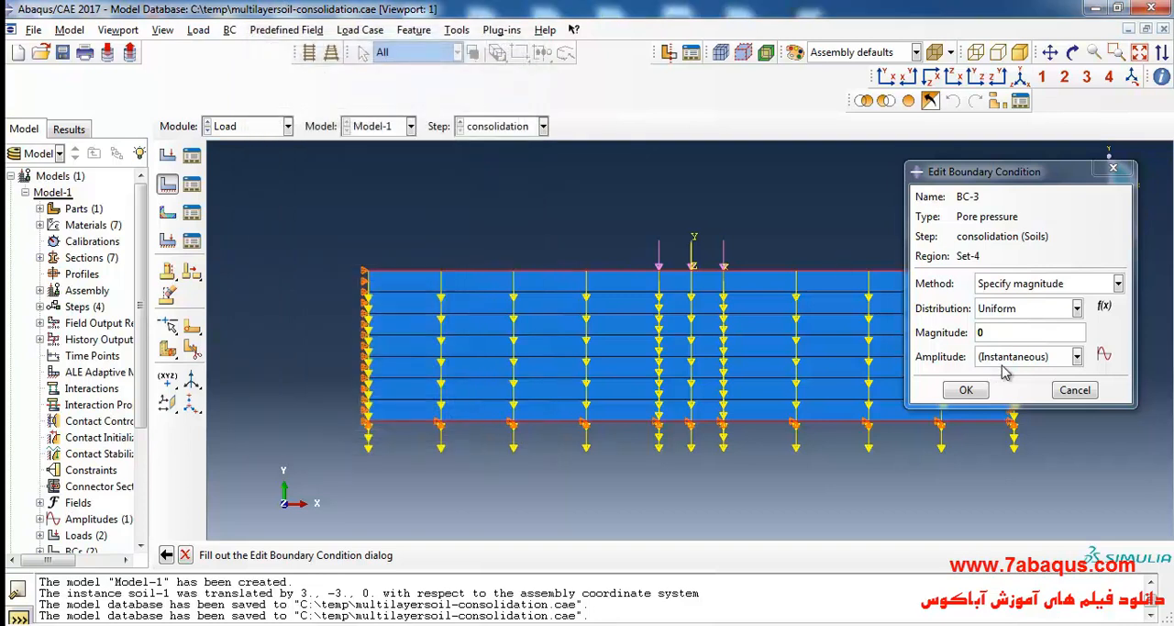
Assign amplitude Amp-1 to the pore pressure boundary condition and accept the definition.
{"action": "left_click", "coordinate": [1023, 357]}
{"action": "left_click", "coordinate": [996, 390]}
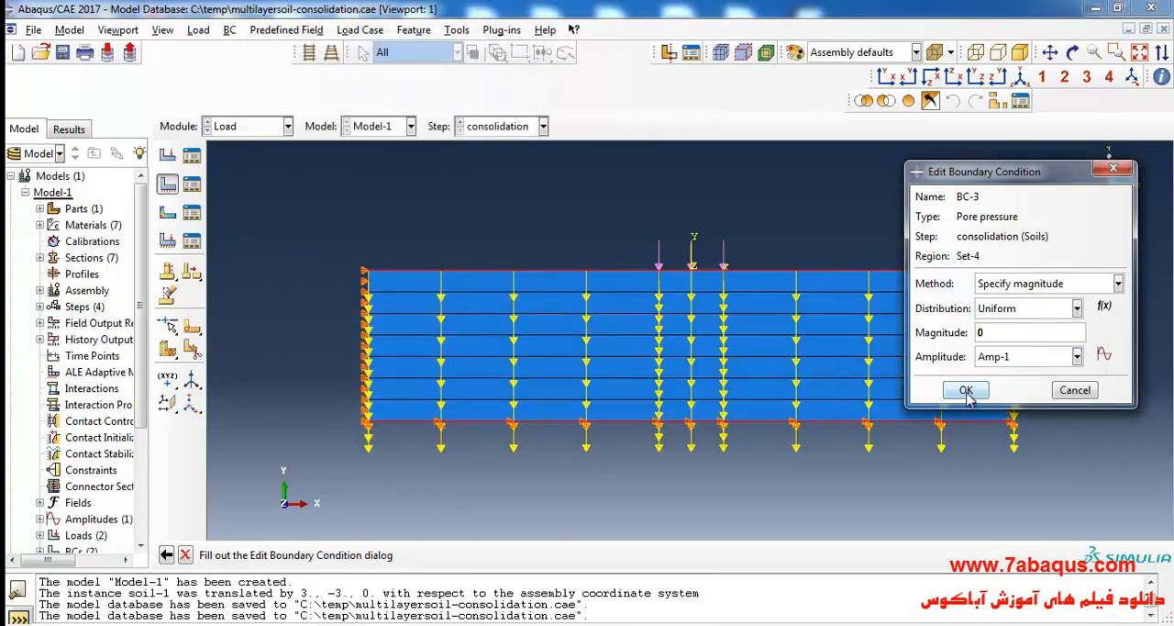
{"action": "left_click", "coordinate": [966, 390]}
Create a Void ratio predefined field named void-ratio-sand in the Initial step.
{"action": "scroll", "coordinate": [528, 229], "scroll_direction": "up", "scroll_amount": 1}
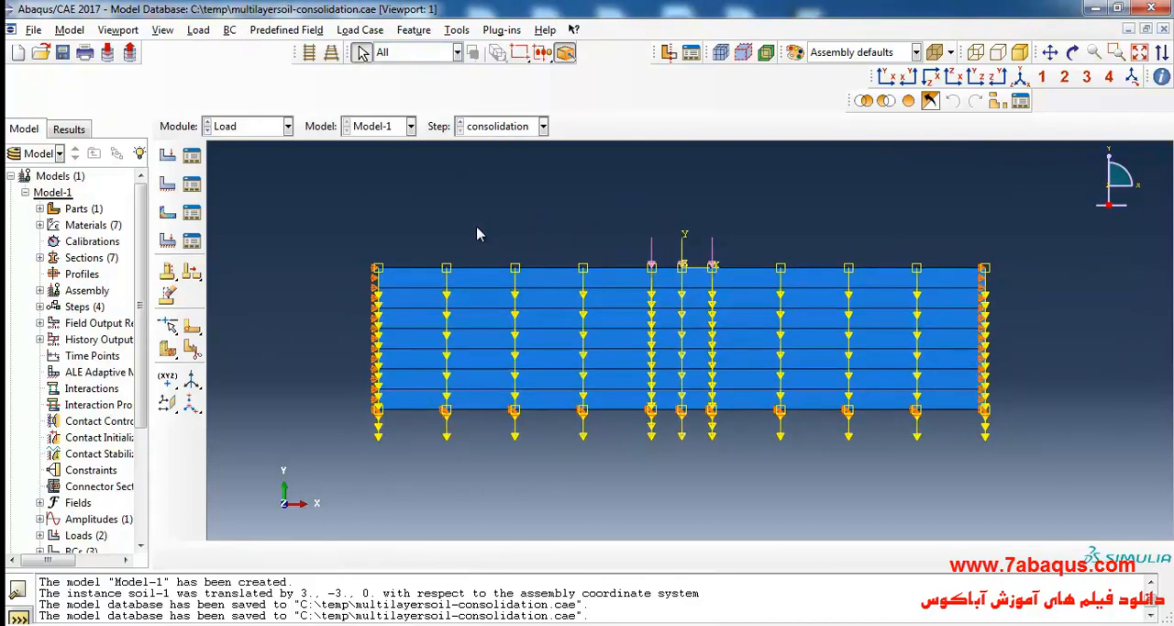
{"action": "left_click", "coordinate": [169, 214]}
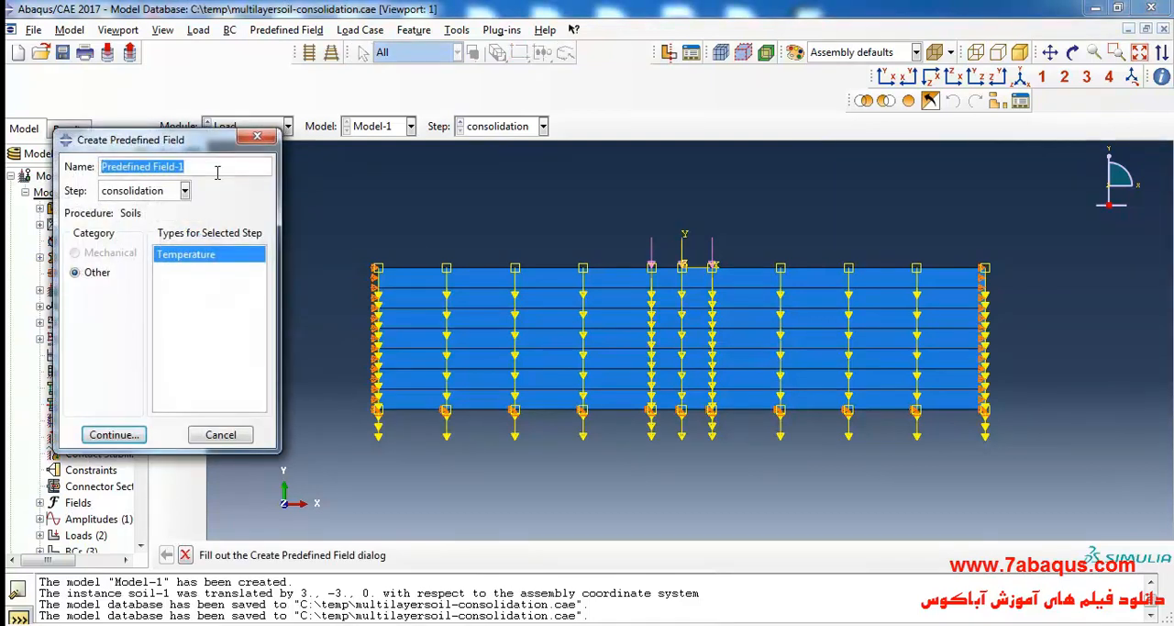
{"action": "type", "text": "vo"}
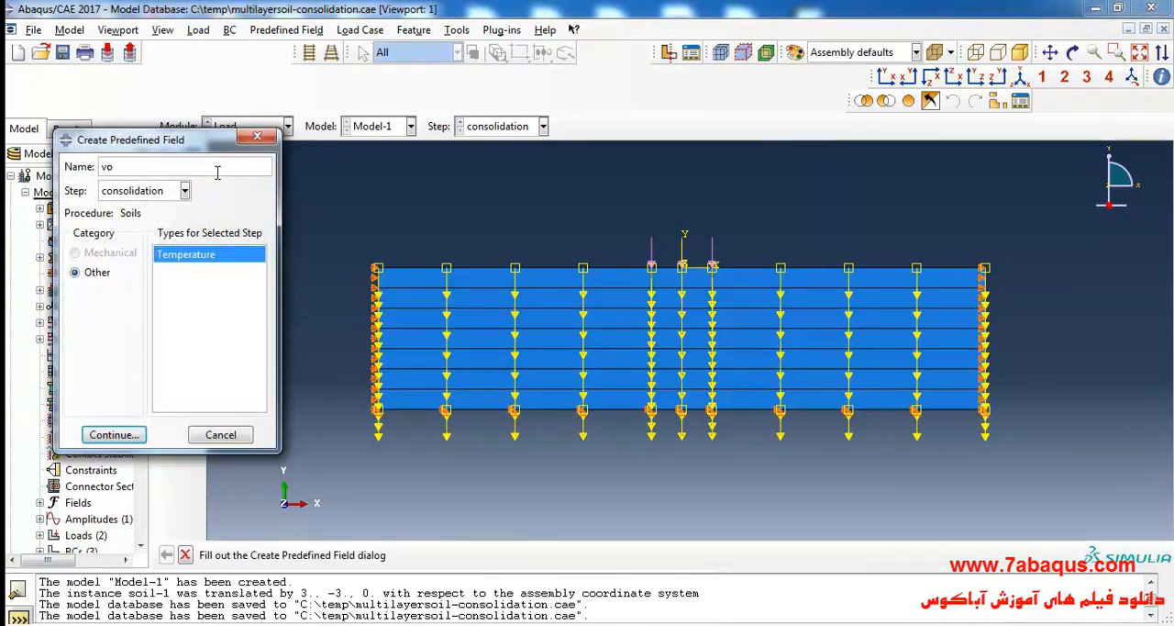
{"action": "type", "text": "id-ratio-sand"}
{"action": "left_click", "coordinate": [131, 191]}
{"action": "left_click", "coordinate": [124, 205]}
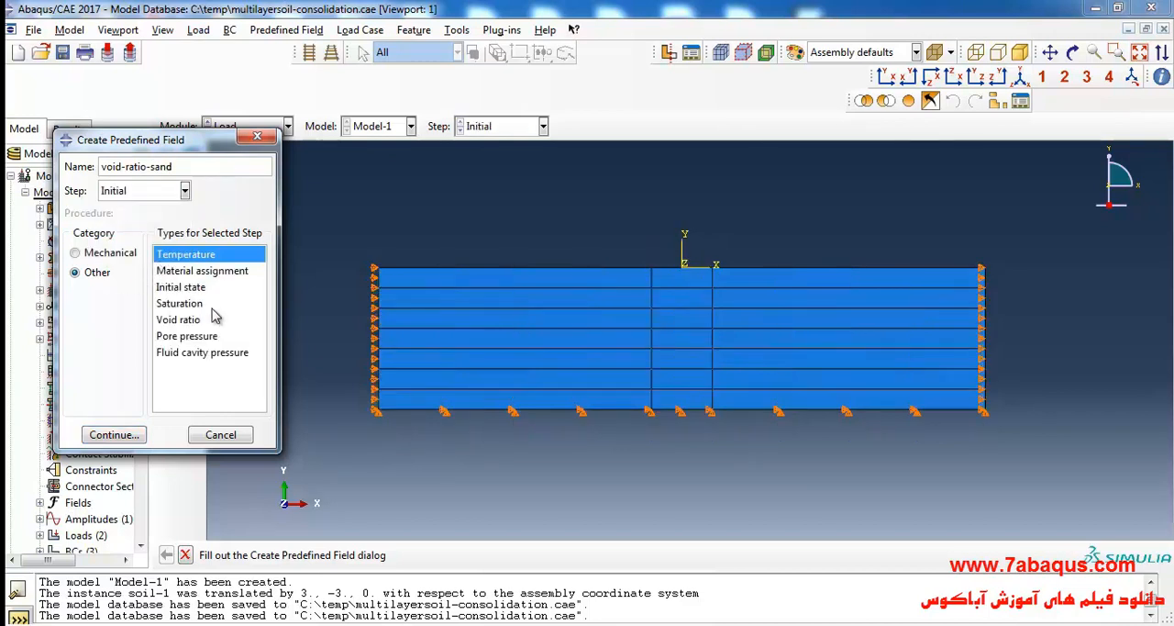
{"action": "left_click", "coordinate": [178, 319]}
{"action": "left_click", "coordinate": [108, 434]}
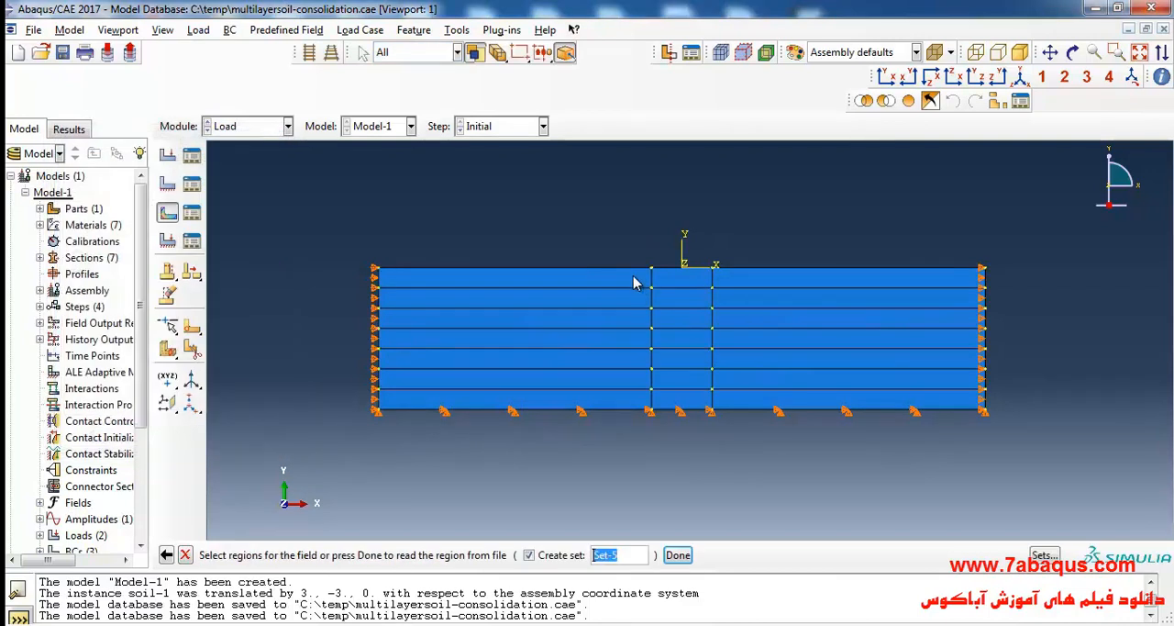
Apply the sand void ratio field to all three regions of the uppermost soil layer with a voids ratio of 1.5.
{"action": "left_click", "coordinate": [638, 278]}
{"action": "left_click", "coordinate": [682, 281], "text": "shift"}
{"action": "left_click", "coordinate": [768, 290], "text": "shift"}
{"action": "left_click", "coordinate": [678, 555]}
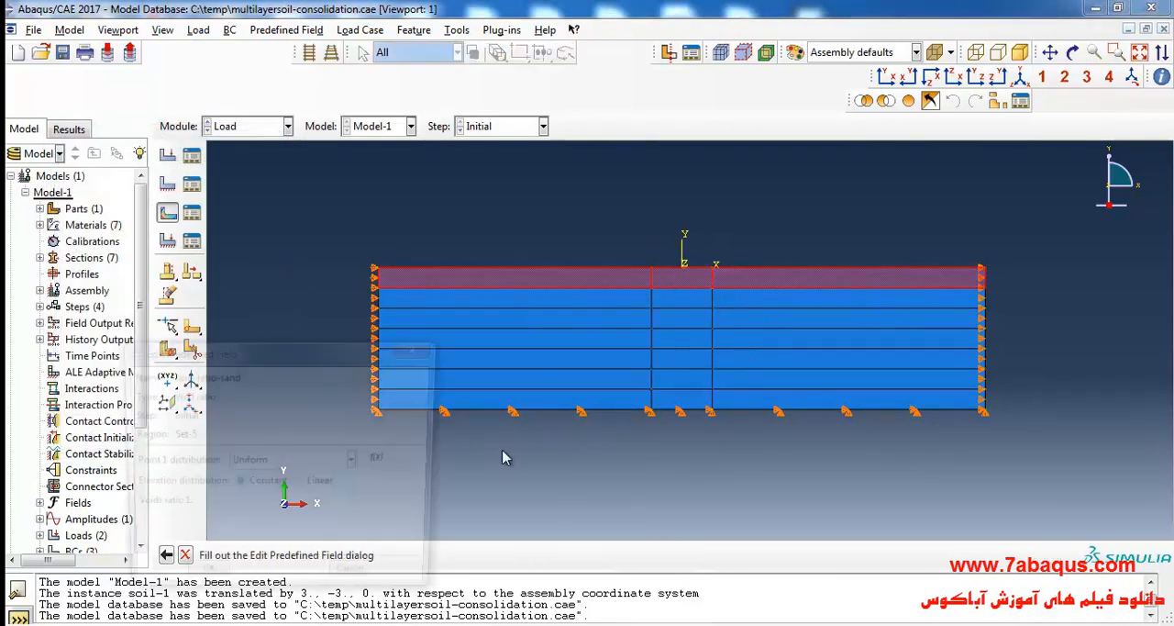
{"action": "left_click_drag", "start_coordinate": [283, 345], "coordinate": [322, 230]}
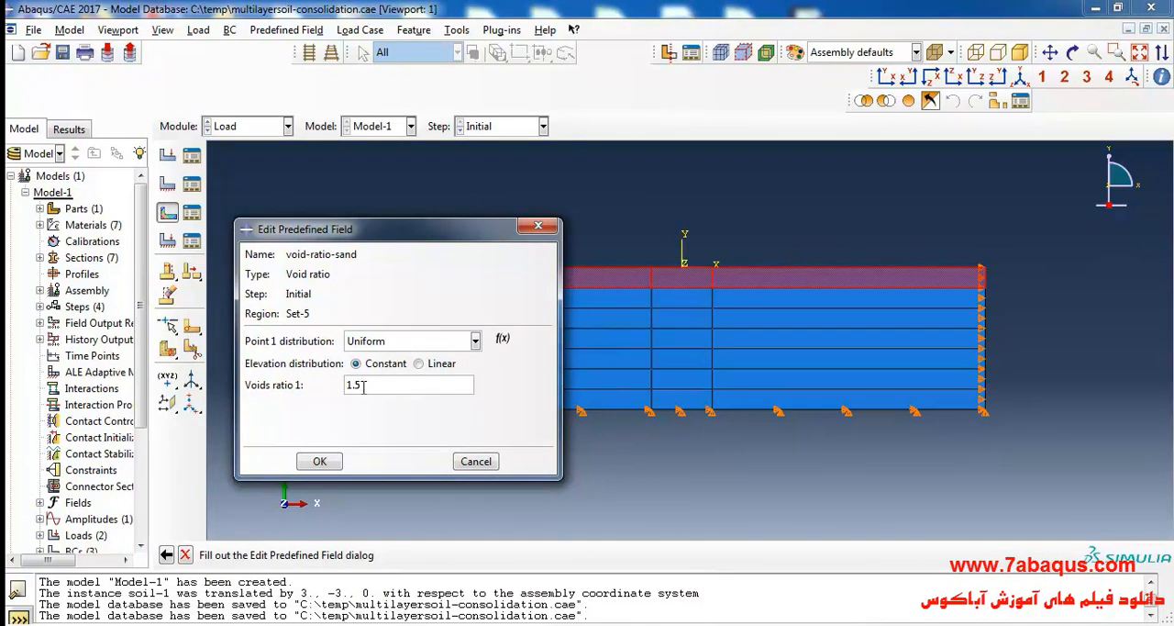
{"action": "left_click", "coordinate": [317, 460]}
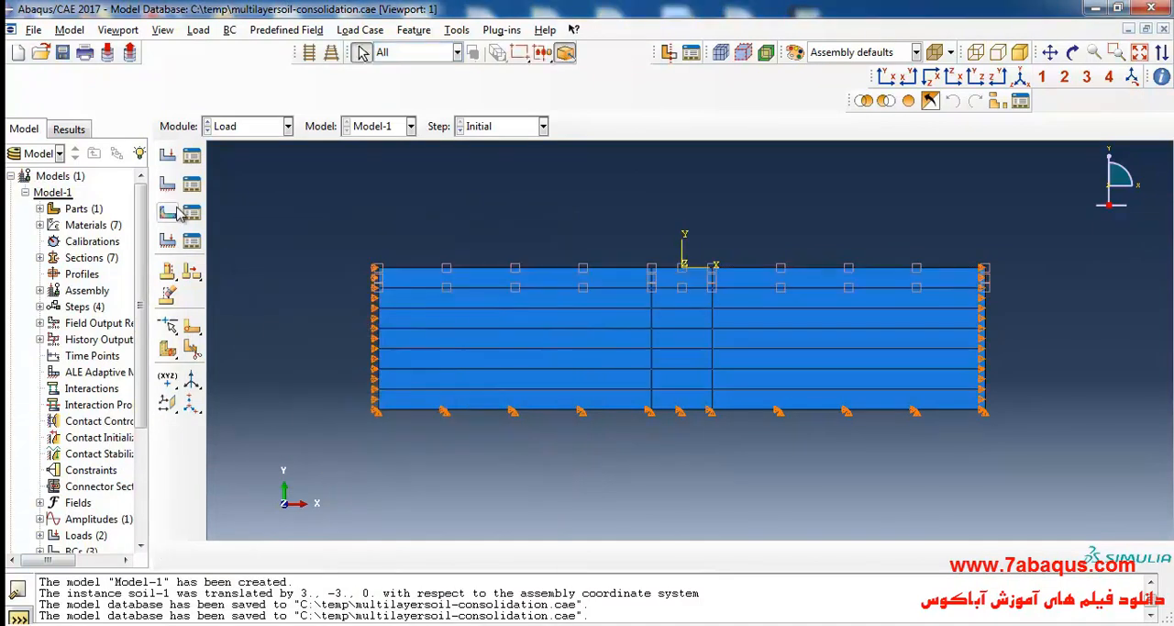
Create another Void ratio predefined field named void-ratio-clay1 in the Initial step from the Predefined Field Manager.
{"action": "left_click", "coordinate": [186, 213]}
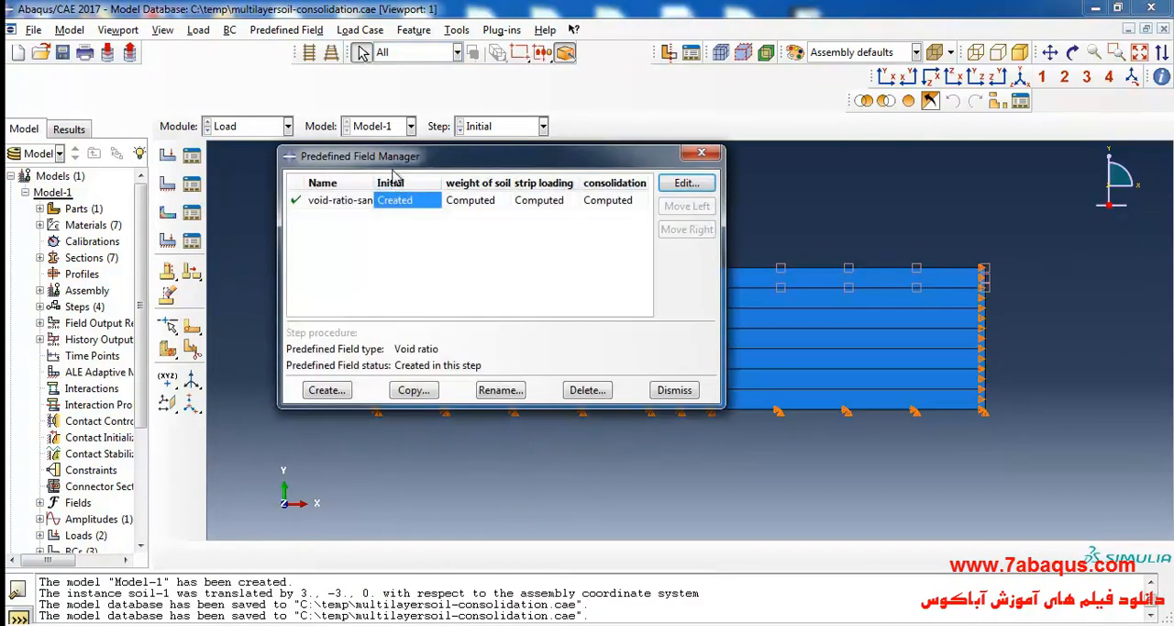
{"action": "left_click_drag", "start_coordinate": [373, 182], "coordinate": [280, 180]}
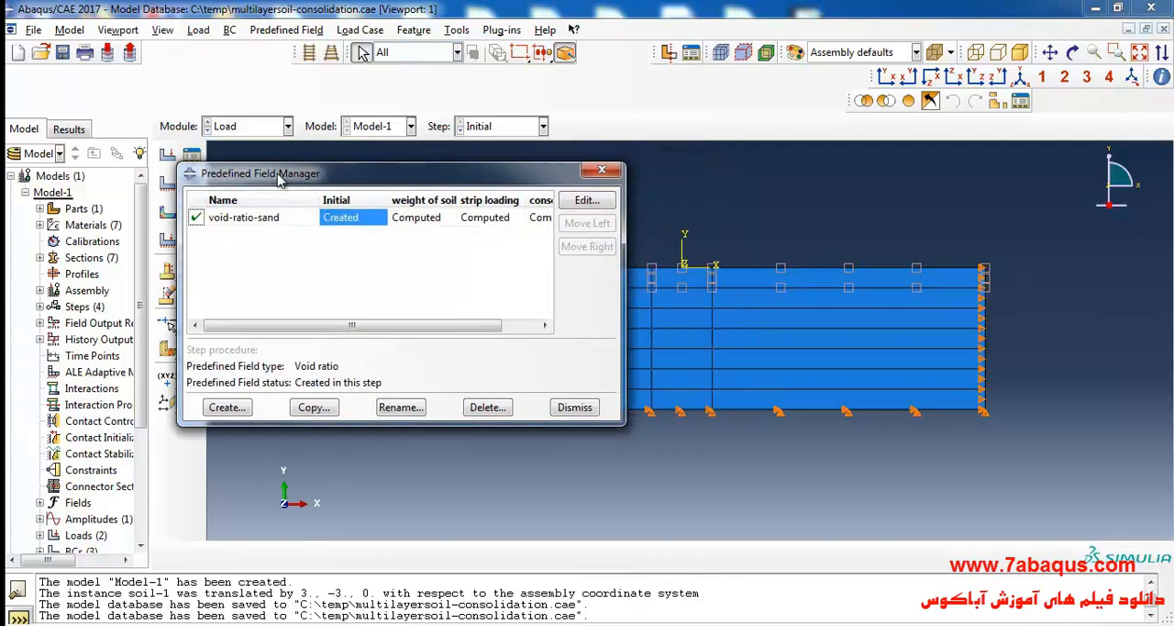
{"action": "left_click", "coordinate": [208, 410]}
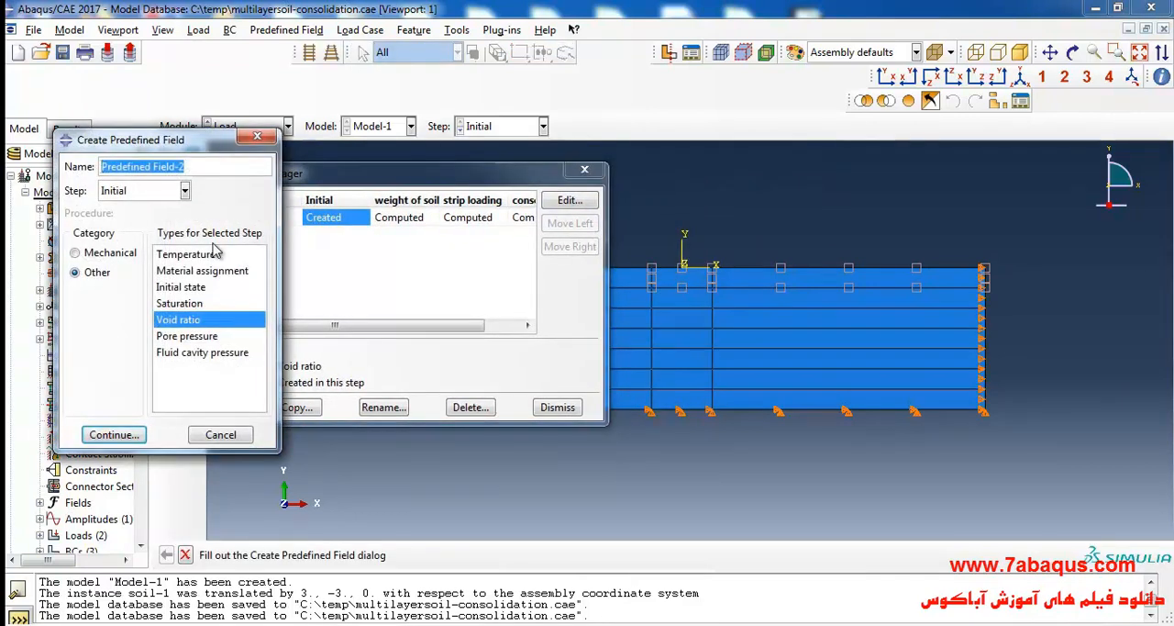
{"action": "type", "text": "void"}
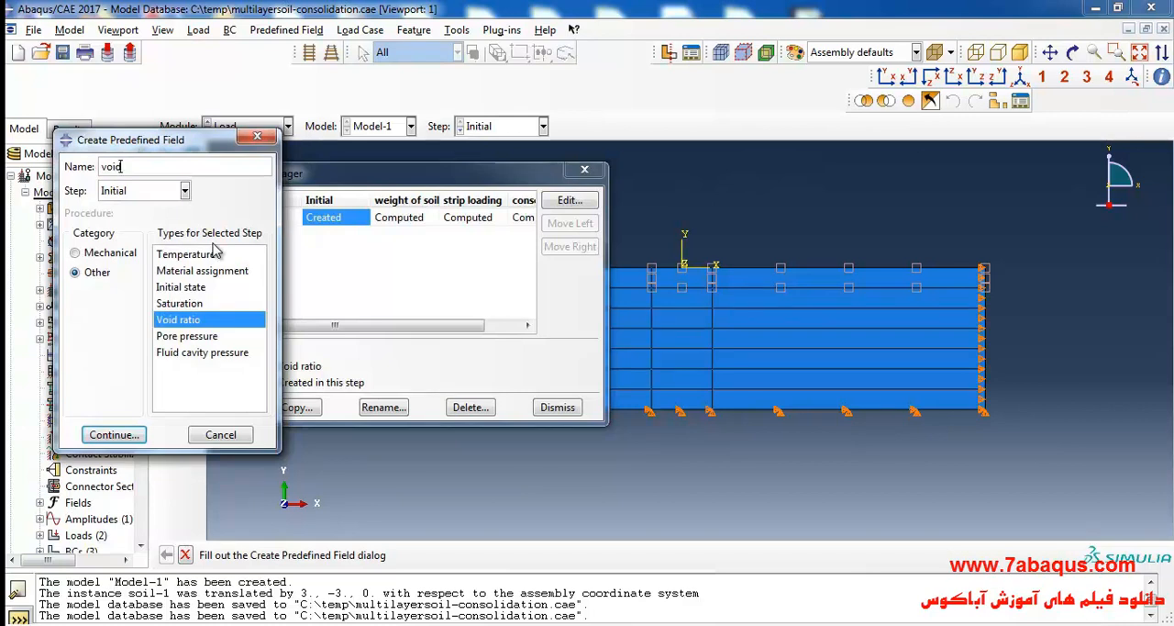
{"action": "type", "text": "-ratio-clay1"}
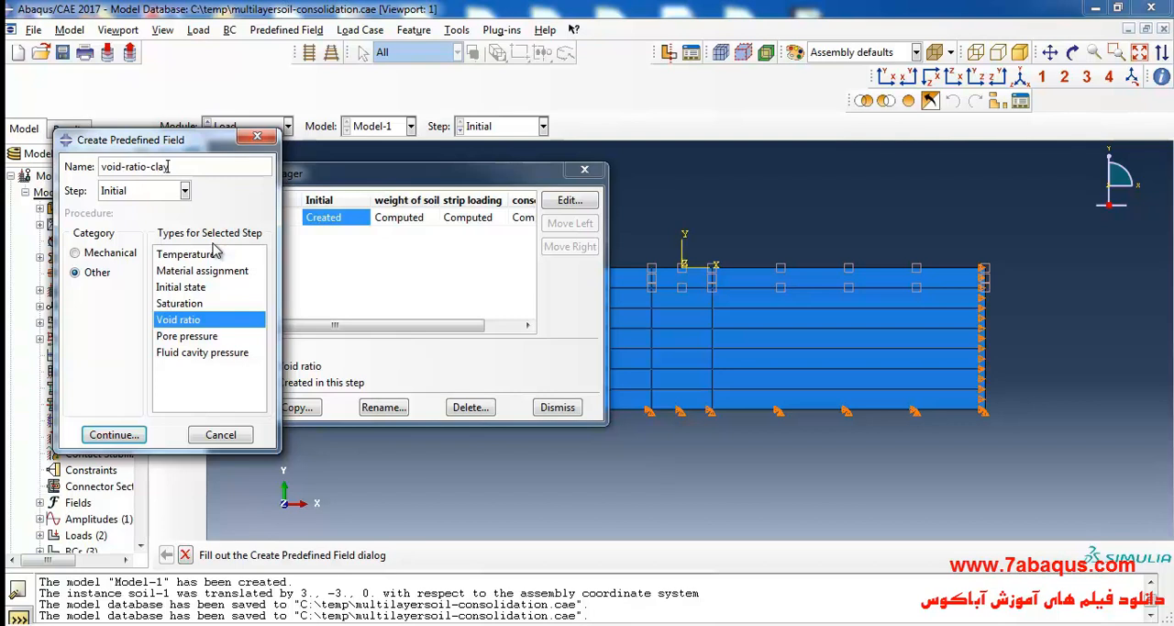
{"action": "left_click", "coordinate": [118, 437]}
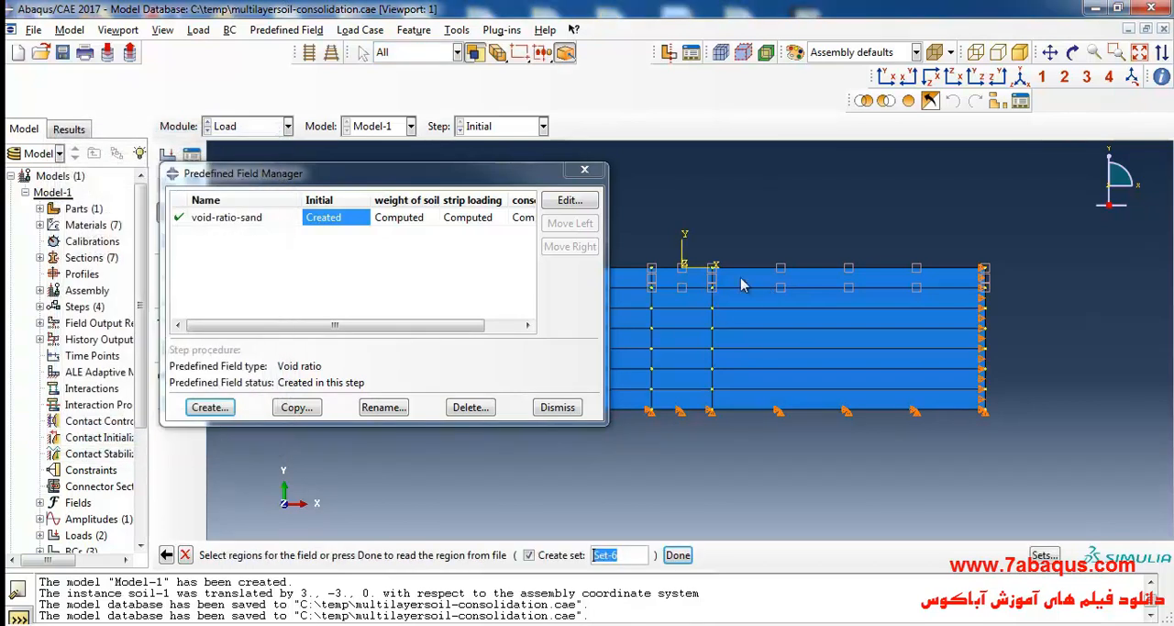
Apply void-ratio-clay1 to all three regions of the second soil layer with voids ratio 1.42, the sublayer 1 e0 in the PDF's Table 4.7.
{"action": "left_click_drag", "start_coordinate": [502, 186], "coordinate": [358, 196]}
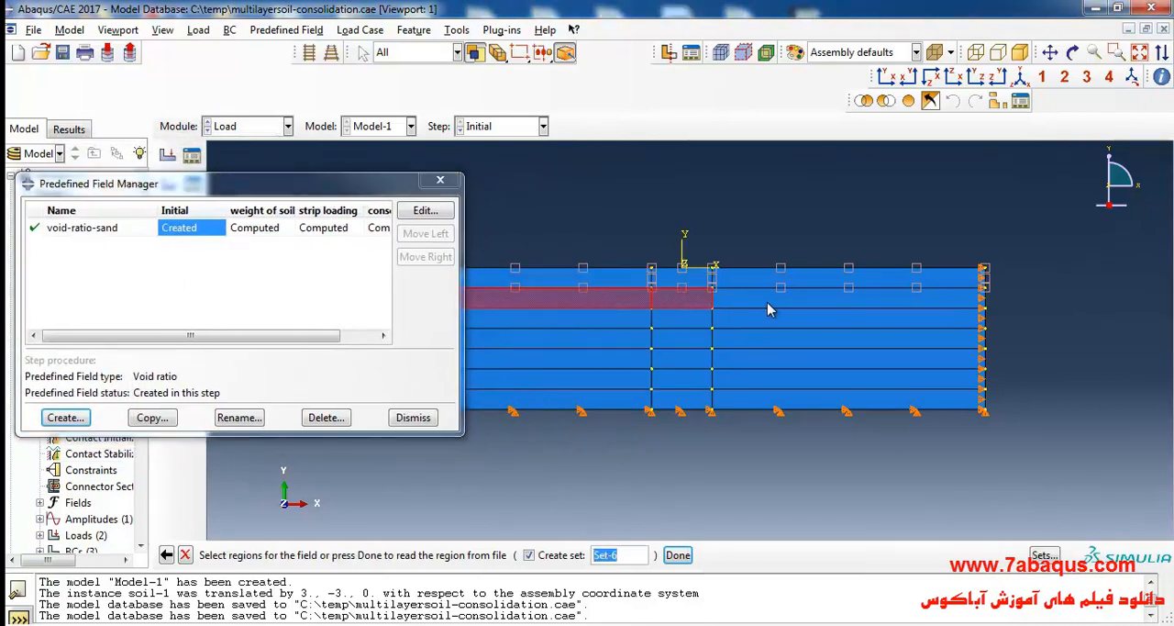
{"action": "left_click", "coordinate": [734, 297]}
{"action": "left_click", "coordinate": [678, 554]}
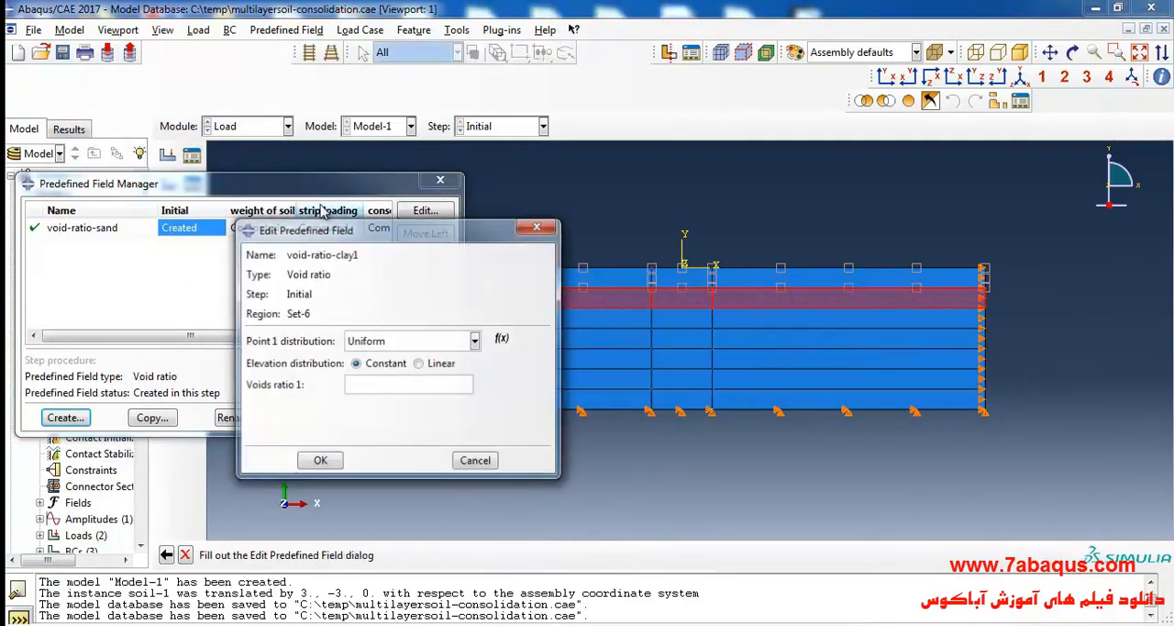
{"action": "key", "text": "alt+Tab"}
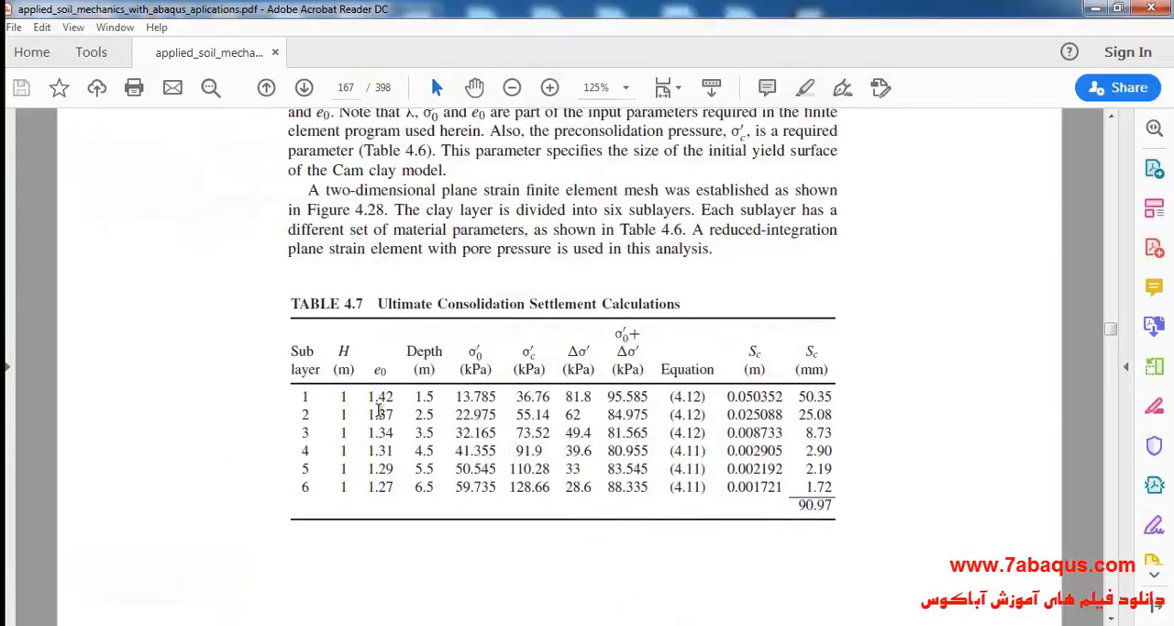
{"action": "left_click_drag", "start_coordinate": [368, 395], "coordinate": [396, 396]}
{"action": "key", "text": "alt+Tab"}
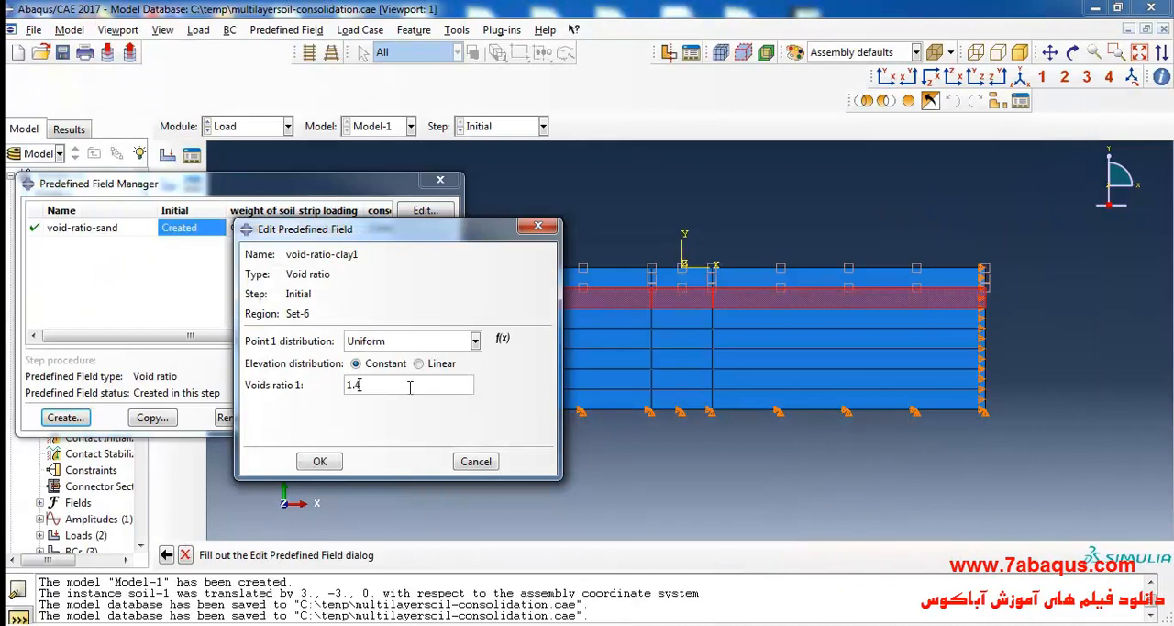
{"action": "left_click", "coordinate": [319, 463]}
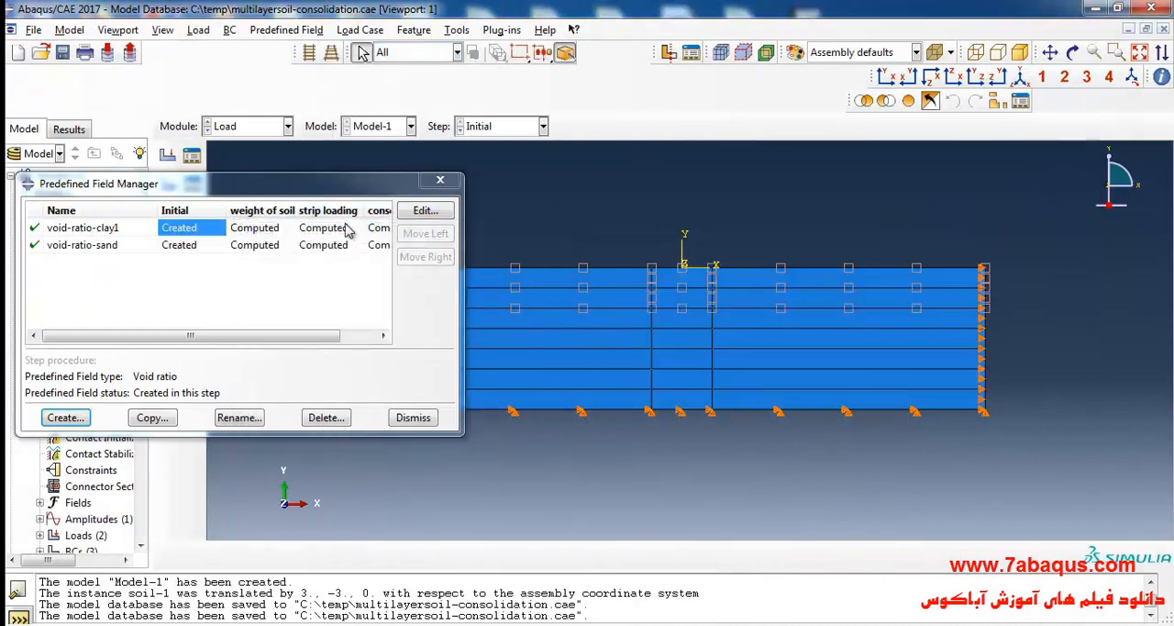
Reopen the void-ratio-clay1 field definition to check its region and voids ratio, then close it without changes.
{"action": "left_click_drag", "start_coordinate": [338, 186], "coordinate": [248, 174]}
{"action": "double_click", "coordinate": [112, 220]}
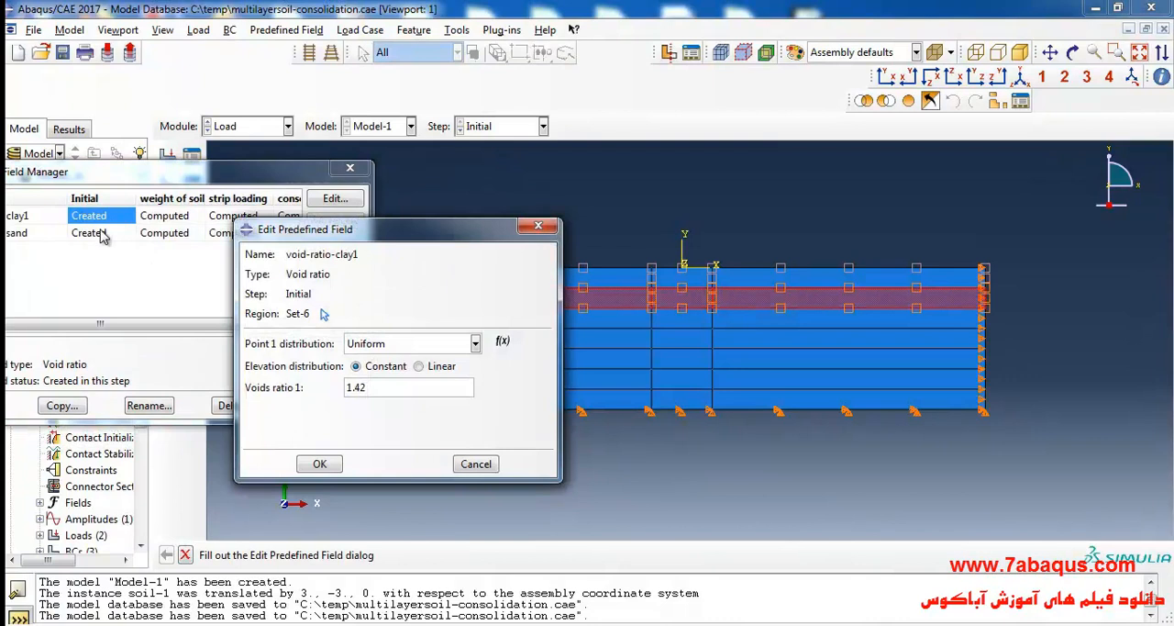
{"action": "left_click", "coordinate": [538, 225]}
{"action": "left_click_drag", "start_coordinate": [198, 178], "coordinate": [300, 172]}
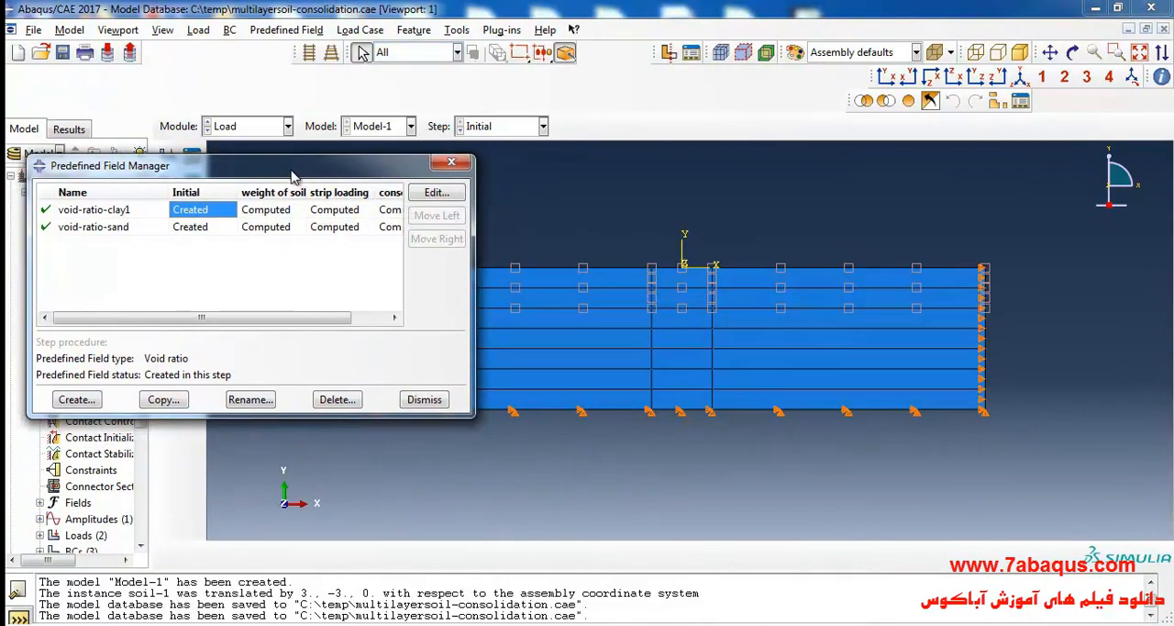
Create a Void ratio predefined field named void-ratio-clay2 in the Initial step.
{"action": "left_click", "coordinate": [76, 399]}
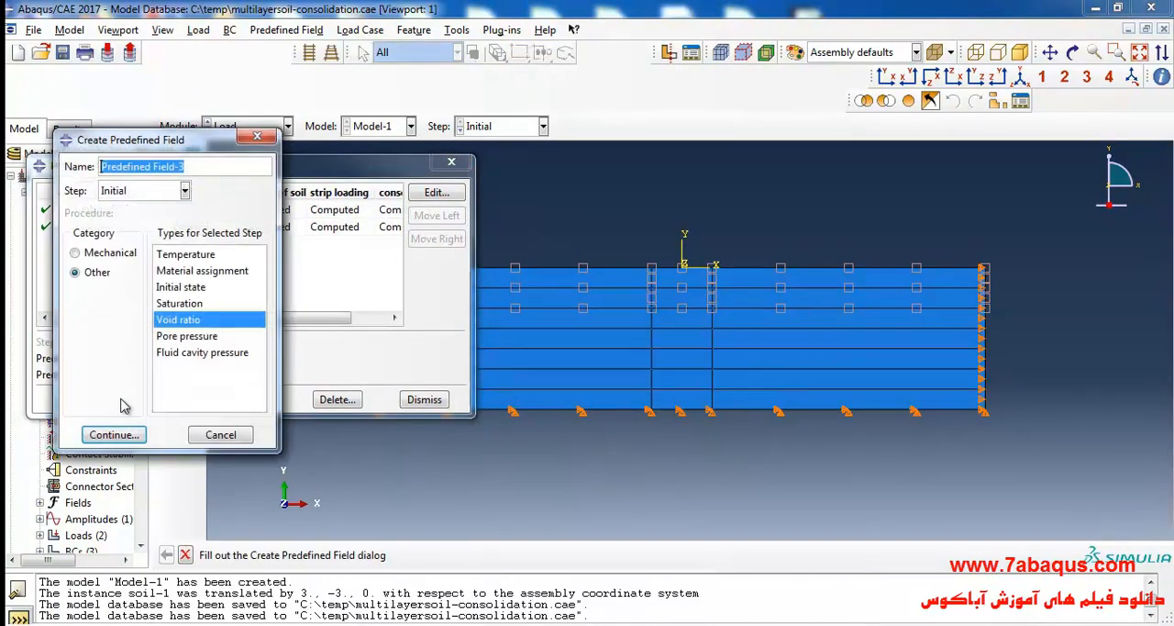
{"action": "type", "text": "void-ratio-clay2"}
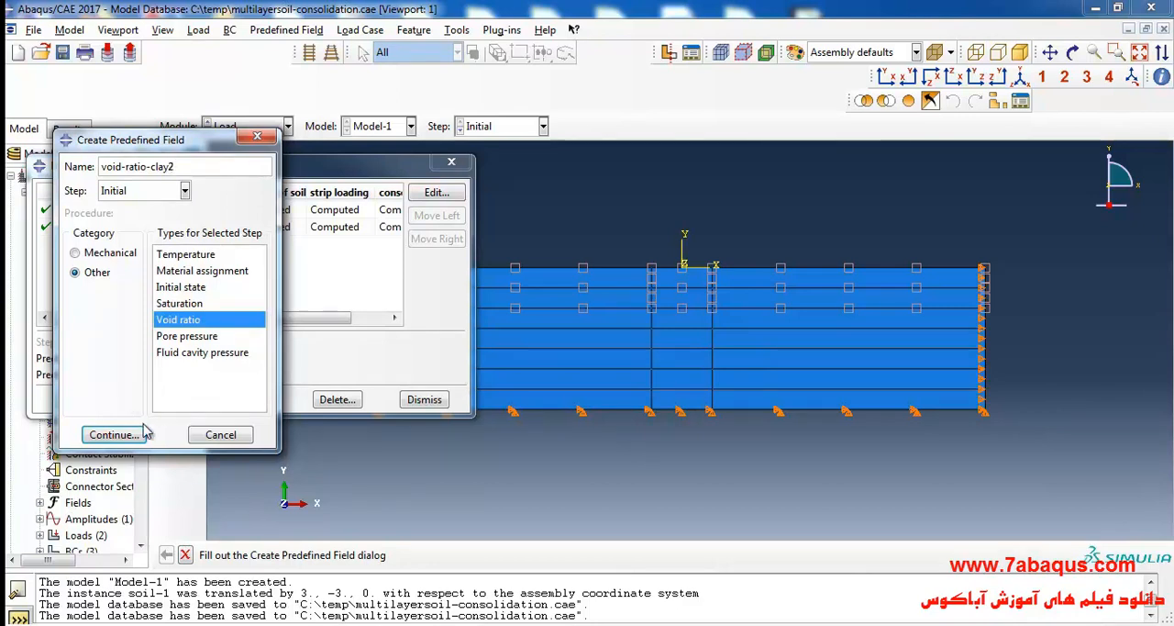
{"action": "left_click", "coordinate": [138, 433]}
Apply void-ratio-clay2 to all three regions of the third soil layer with voids ratio 1.37, the sublayer 2 e0 in the PDF's Table 4.7.
{"action": "left_click", "coordinate": [639, 319]}
{"action": "left_click", "coordinate": [698, 329], "text": "shift"}
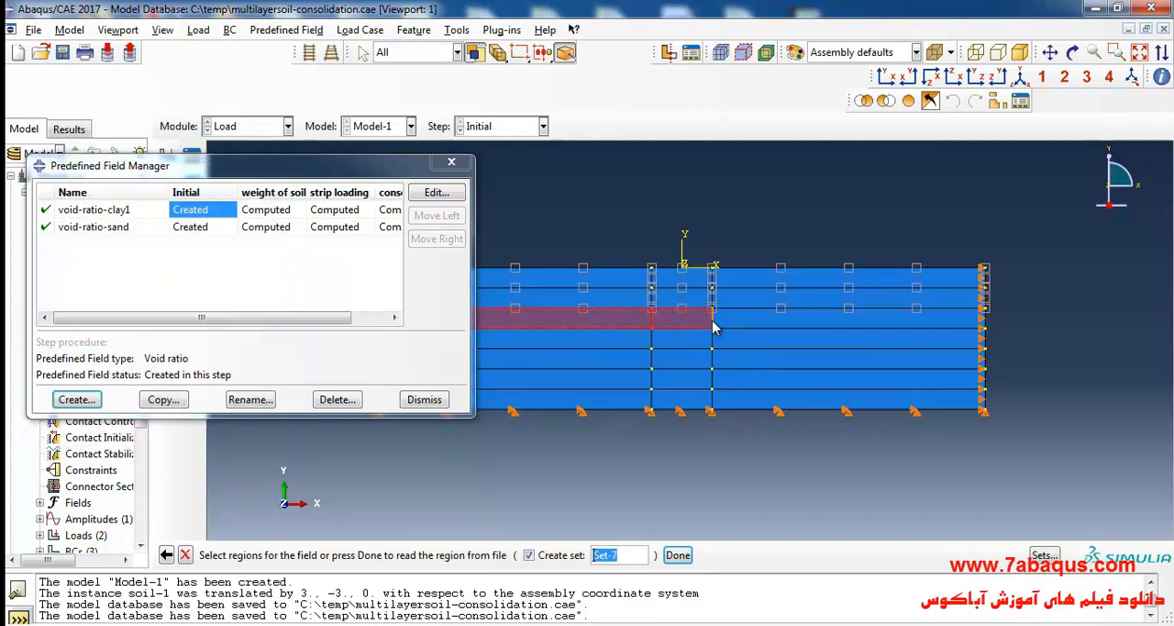
{"action": "left_click", "coordinate": [739, 326], "text": "shift"}
{"action": "left_click", "coordinate": [677, 554]}
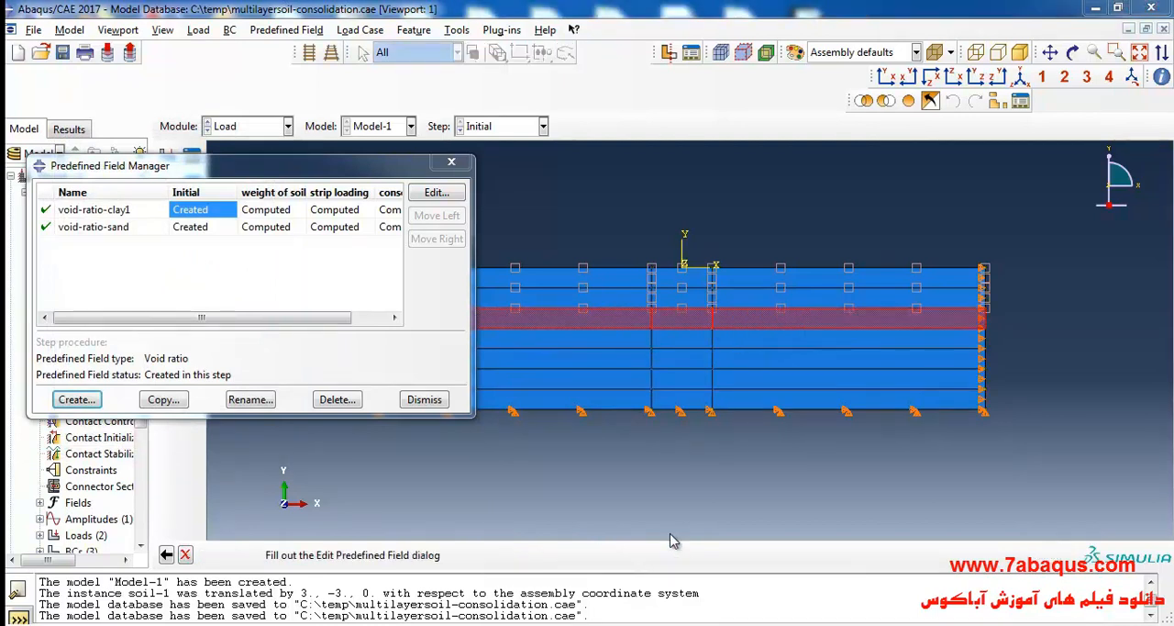
{"action": "key", "text": "alt+Tab"}
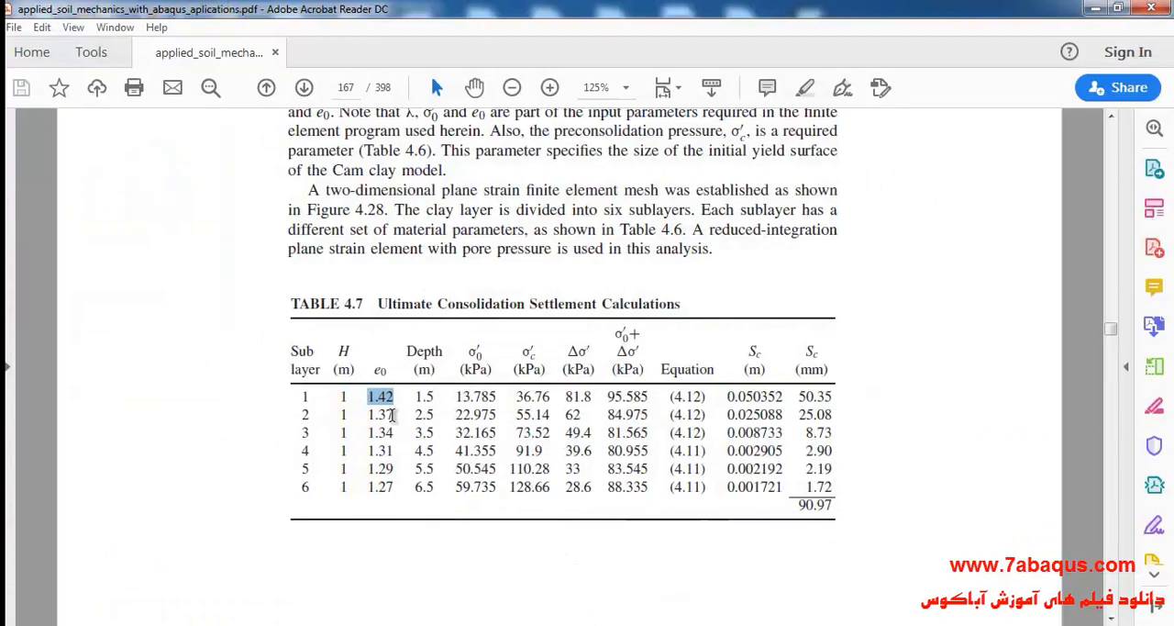
{"action": "double_click", "coordinate": [379, 414]}
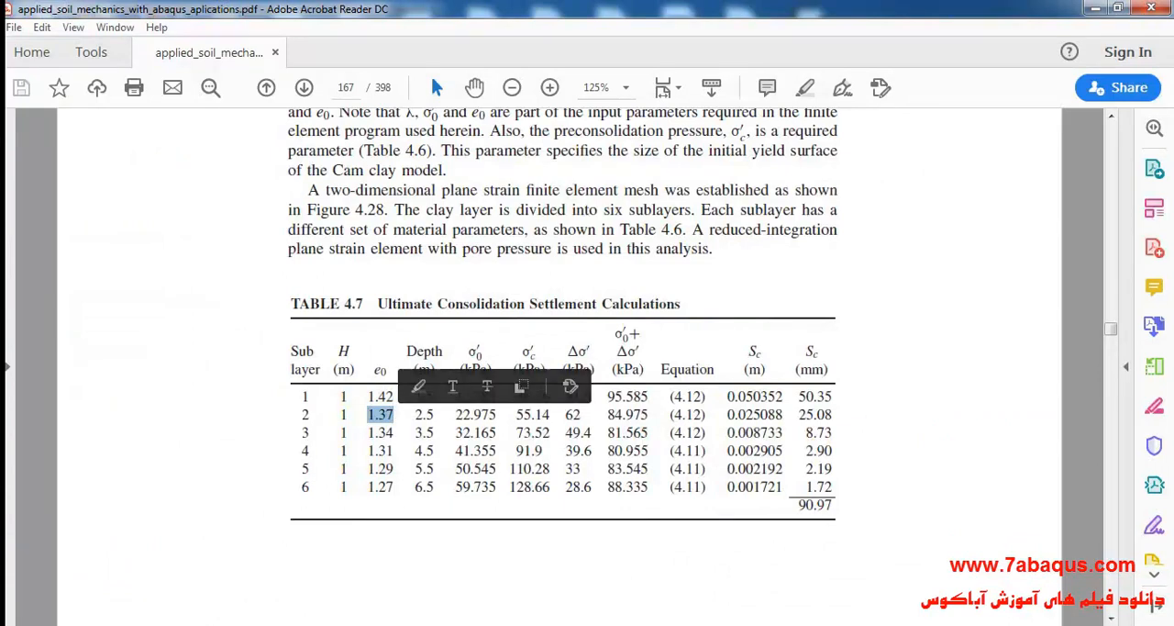
{"action": "key", "text": "alt+Tab"}
{"action": "type", "text": "1."}
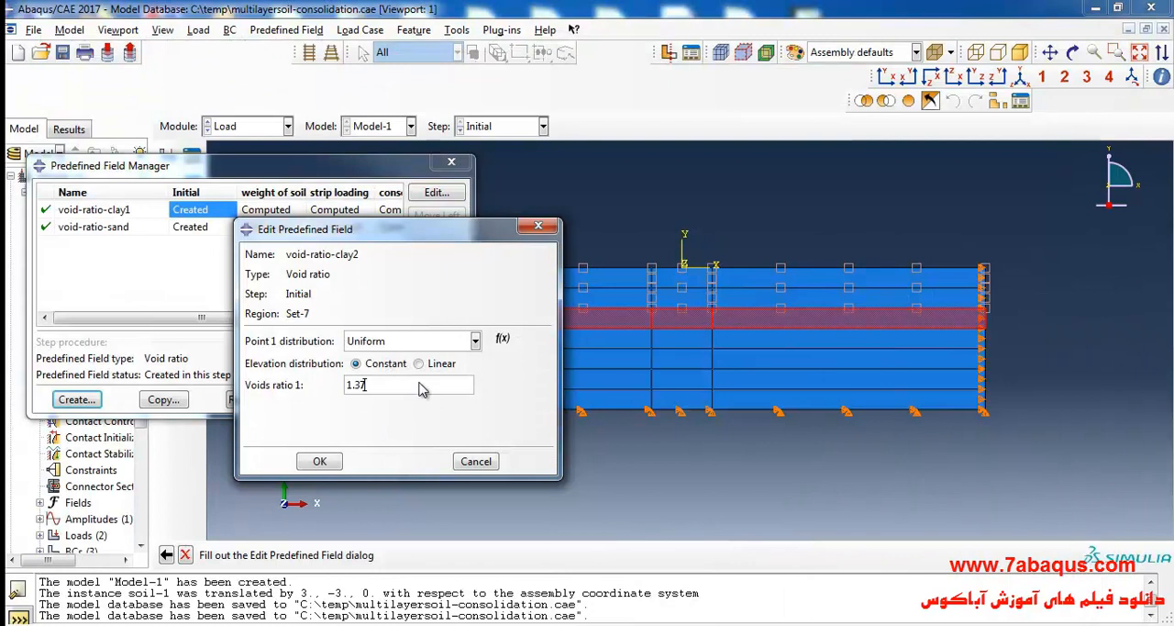
{"action": "left_click", "coordinate": [323, 462]}
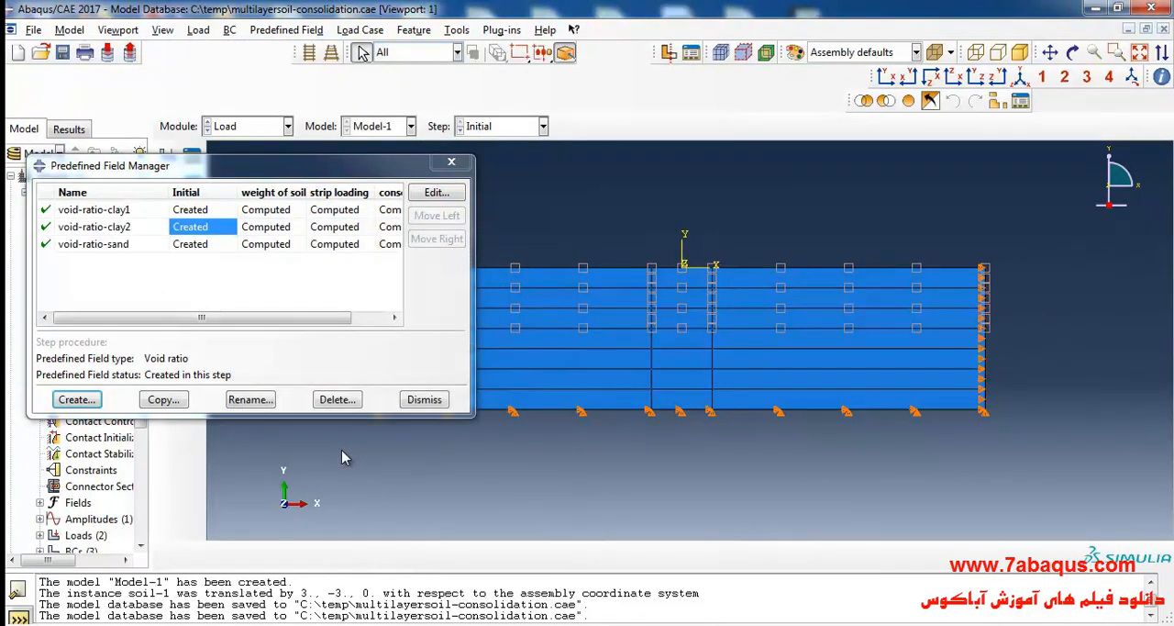
Create a Void ratio predefined field named void-ratio-clay3 in the Initial step.
{"action": "left_click", "coordinate": [77, 399]}
{"action": "type", "text": "vo"}
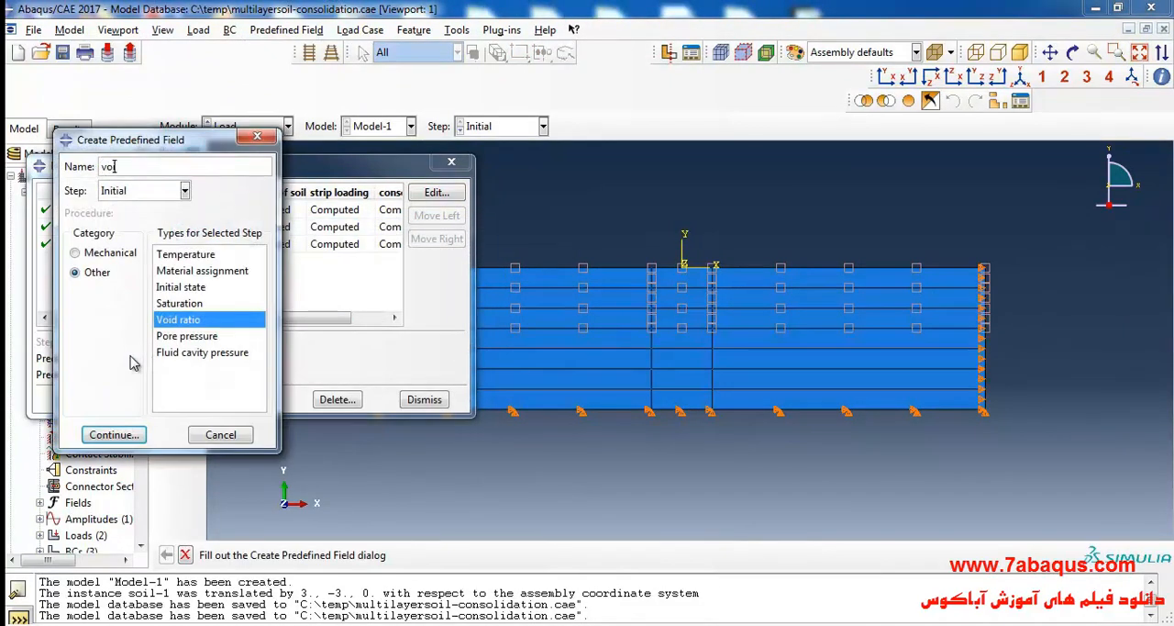
{"action": "type", "text": "id-ratio-clay3"}
{"action": "left_click_drag", "start_coordinate": [167, 142], "coordinate": [160, 174]}
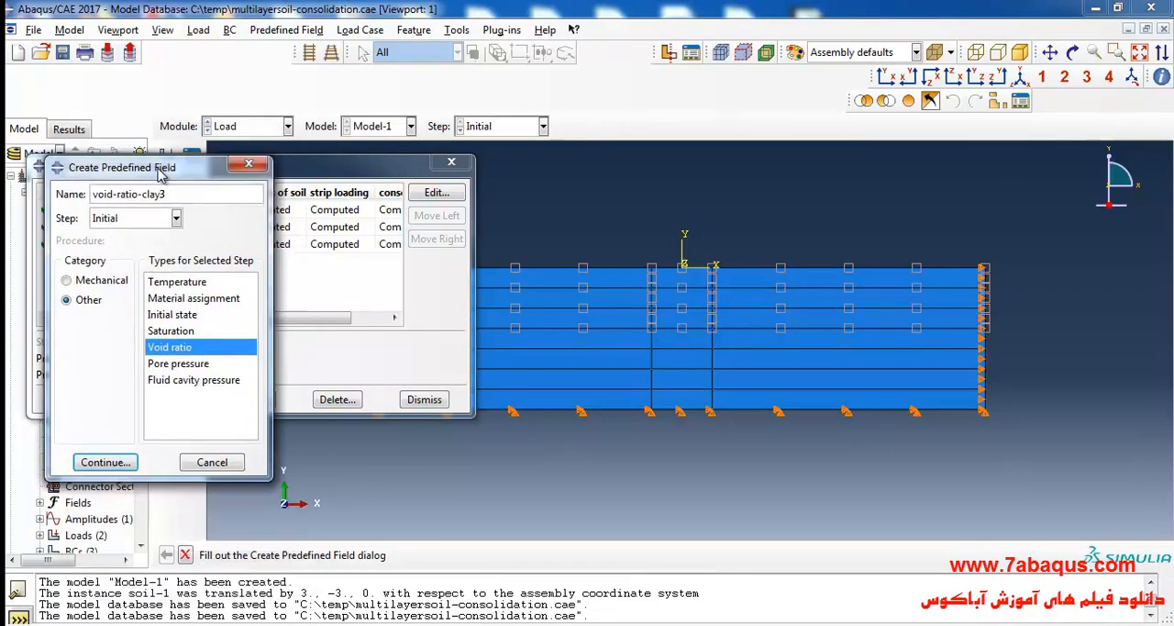
{"action": "left_click", "coordinate": [106, 463]}
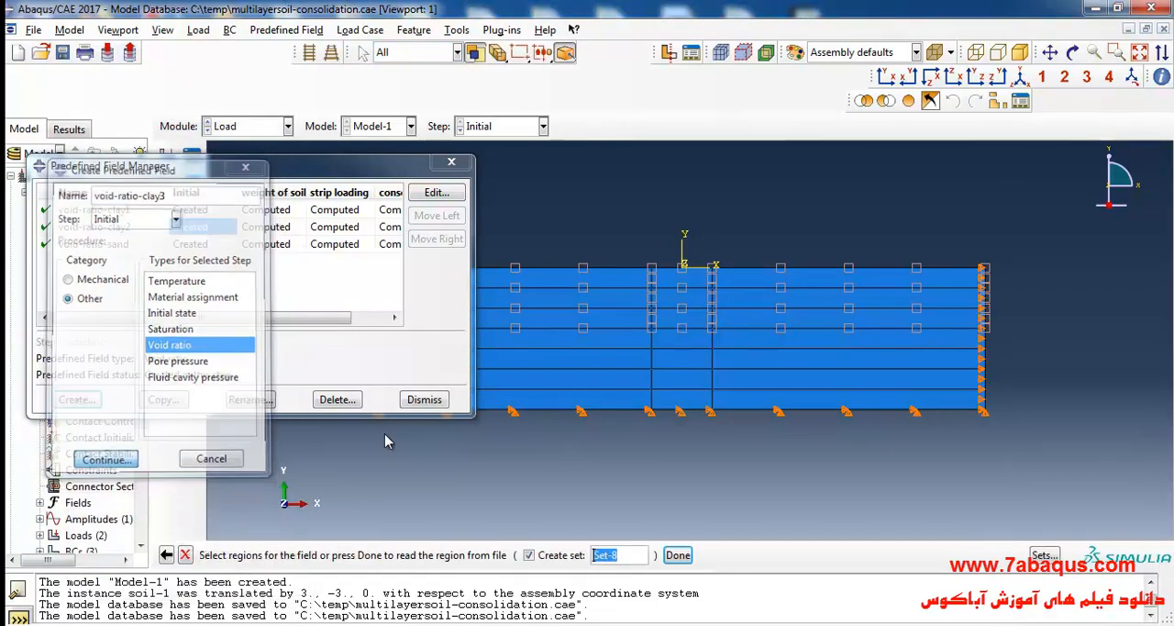
Apply void-ratio-clay3 to all three regions of the fourth soil layer with voids ratio 1.34, the sublayer 3 e0 in the PDF's Table 4.7.
{"action": "left_click", "coordinate": [628, 338]}
{"action": "left_click", "coordinate": [697, 346], "text": "shift"}
{"action": "left_click", "coordinate": [761, 347], "text": "shift"}
{"action": "left_click", "coordinate": [678, 555]}
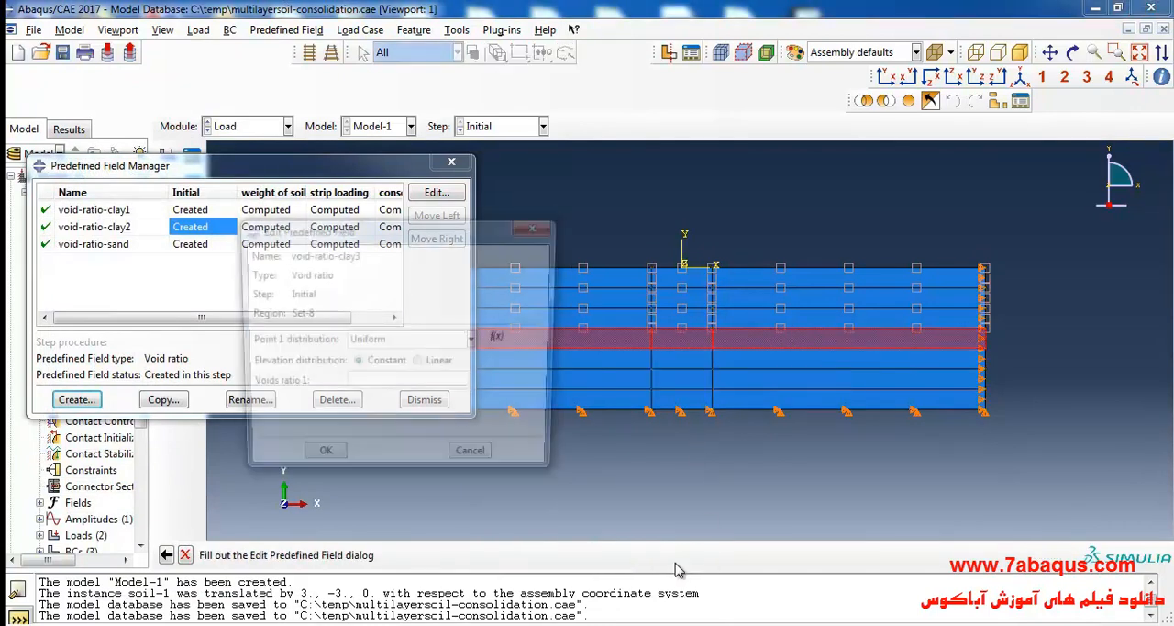
{"action": "key", "text": "alt+Tab"}
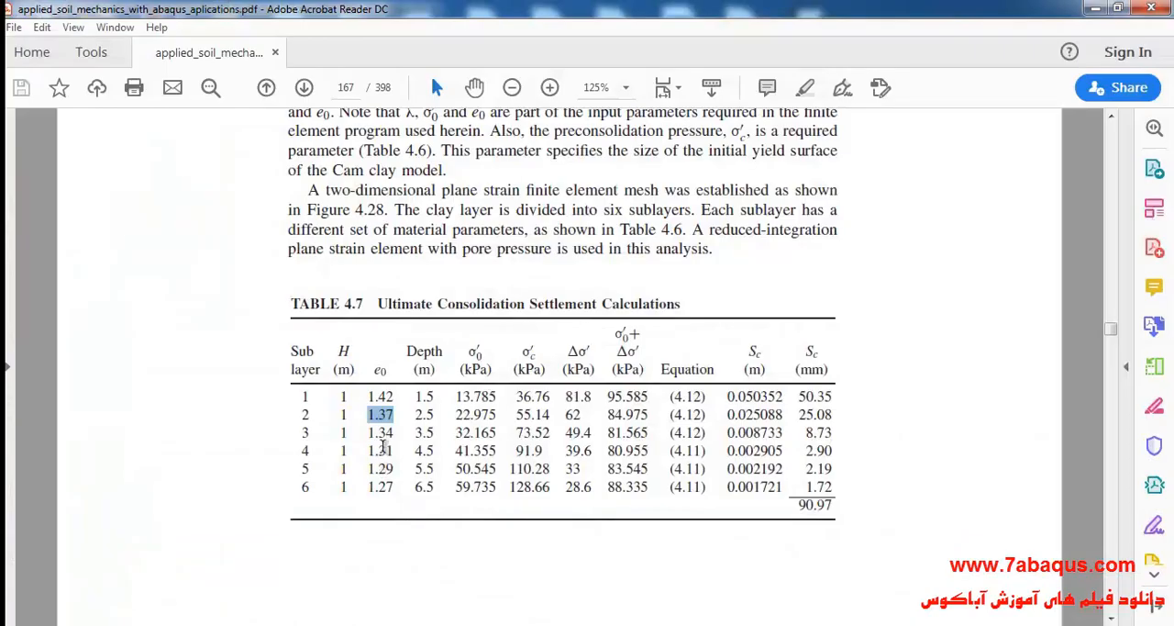
{"action": "left_click_drag", "start_coordinate": [372, 434], "coordinate": [396, 435]}
{"action": "key", "text": "alt+Tab"}
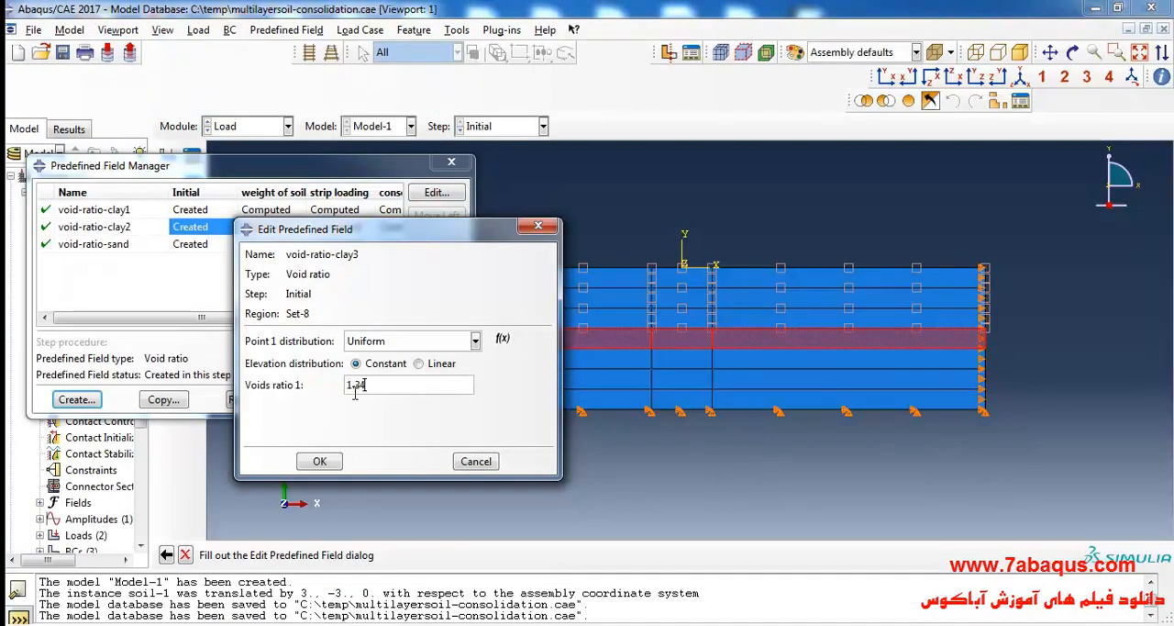
{"action": "left_click", "coordinate": [319, 460]}
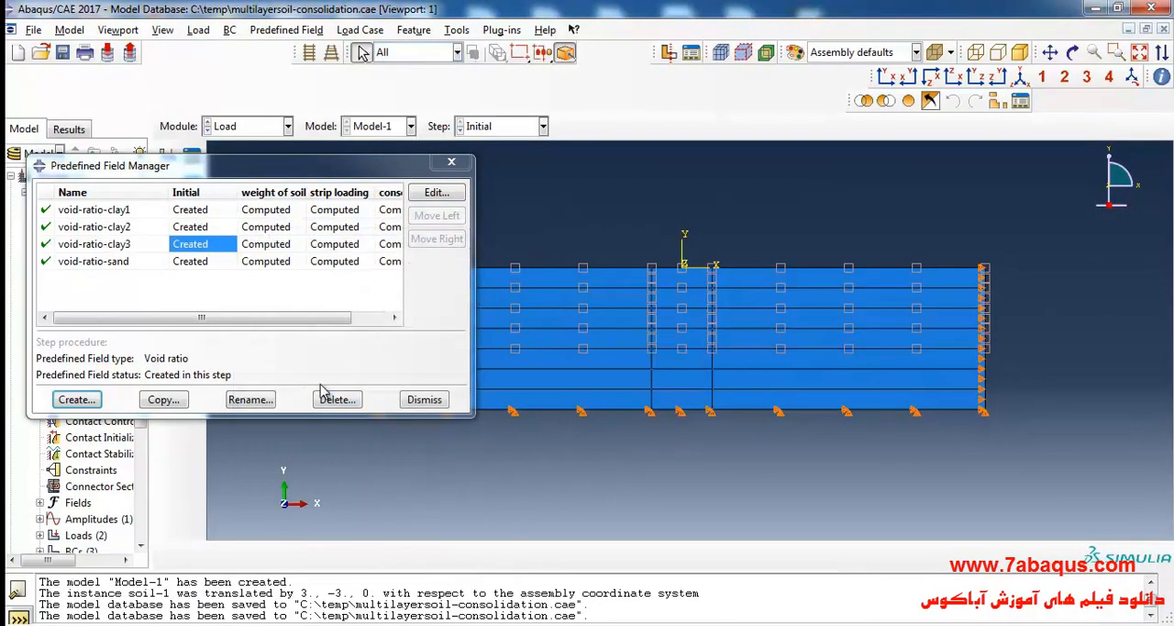
Create a Void ratio predefined field named void-ratio-clay4 in the Initial step.
{"action": "left_click", "coordinate": [89, 400]}
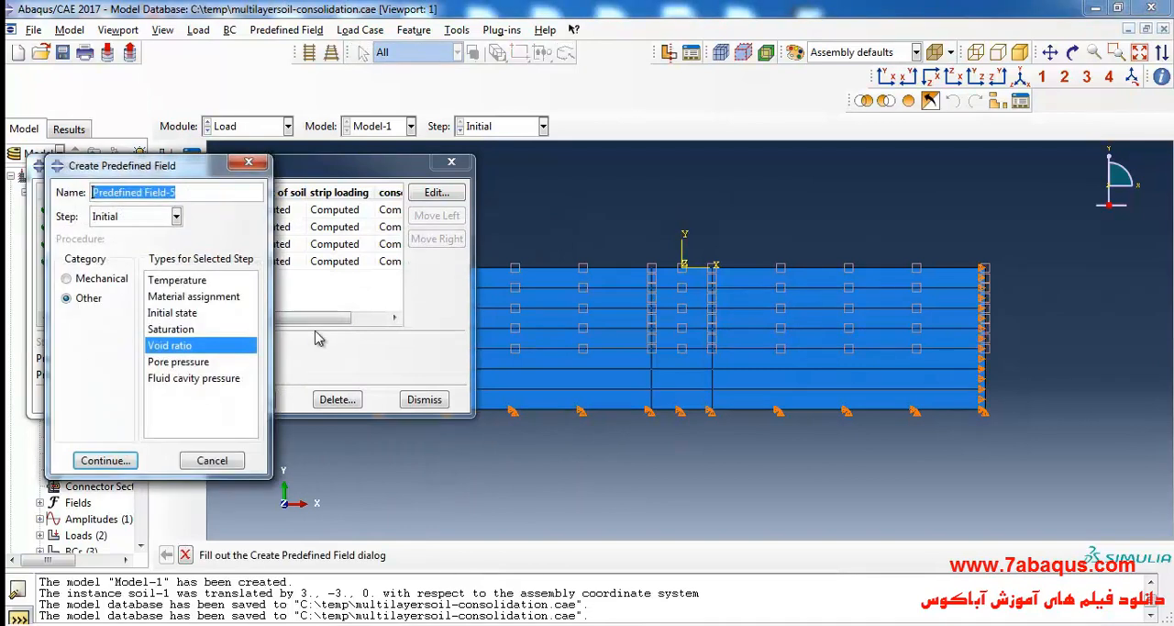
{"action": "type", "text": "voi"}
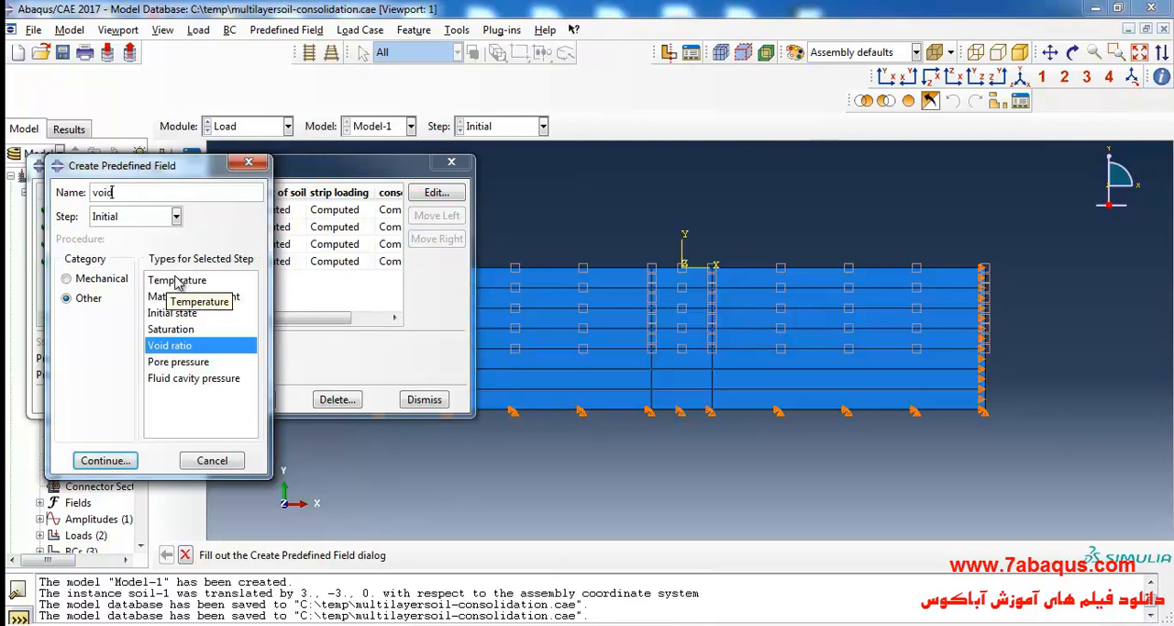
{"action": "type", "text": "d-ratio-clay"}
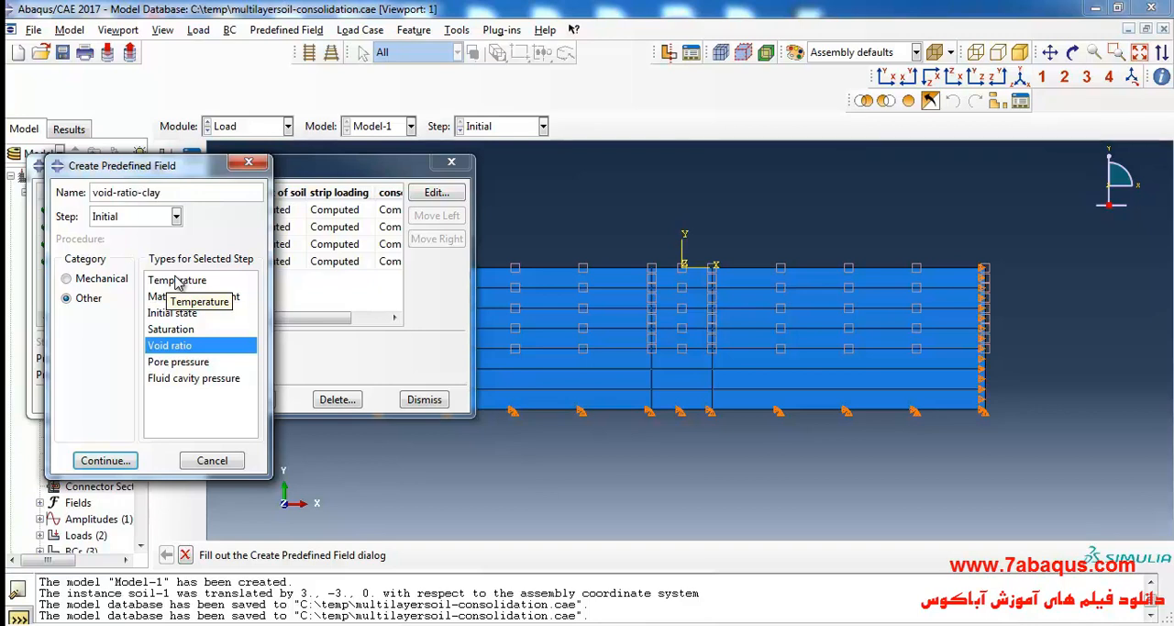
{"action": "left_click_drag", "start_coordinate": [196, 175], "coordinate": [215, 255]}
{"action": "type", "text": "clay"}
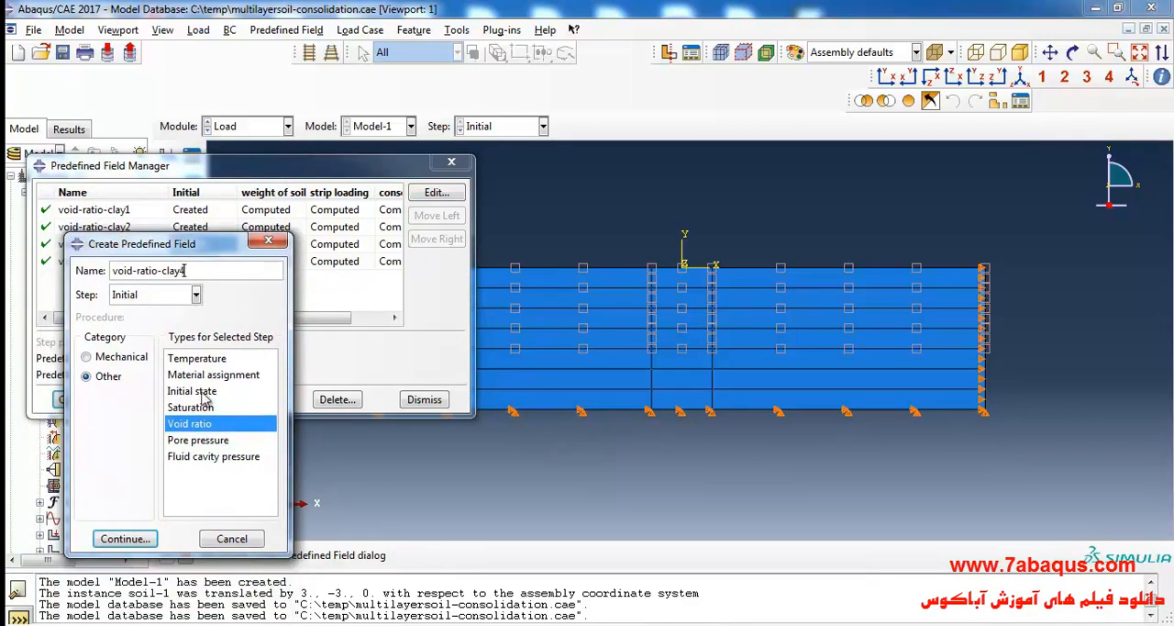
{"action": "type", "text": "4"}
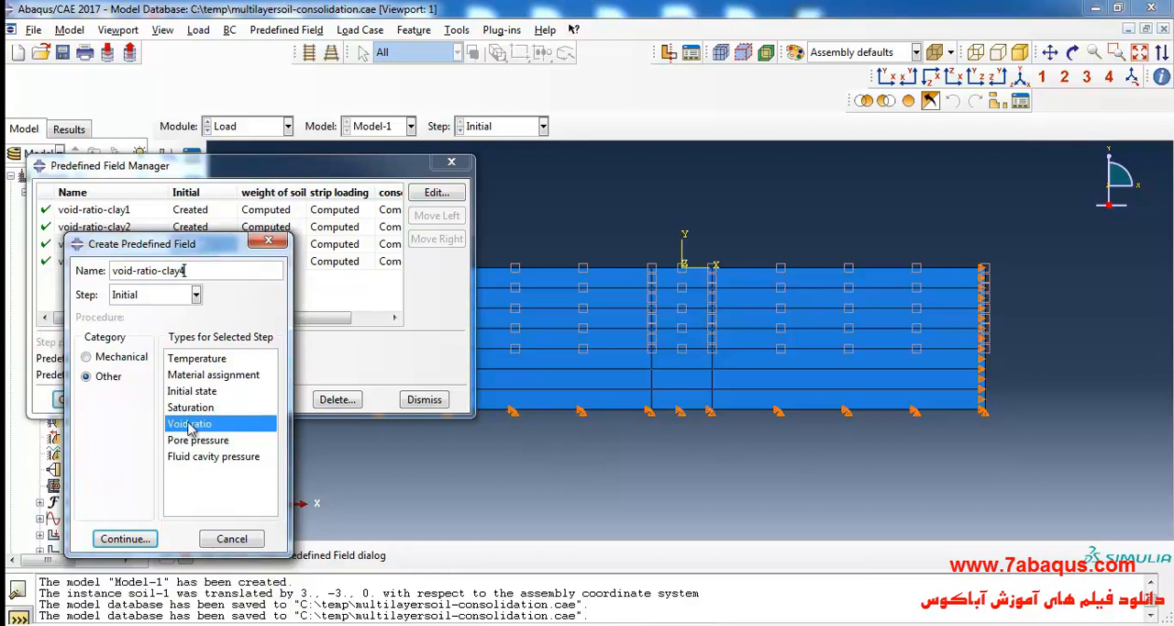
{"action": "left_click", "coordinate": [142, 541]}
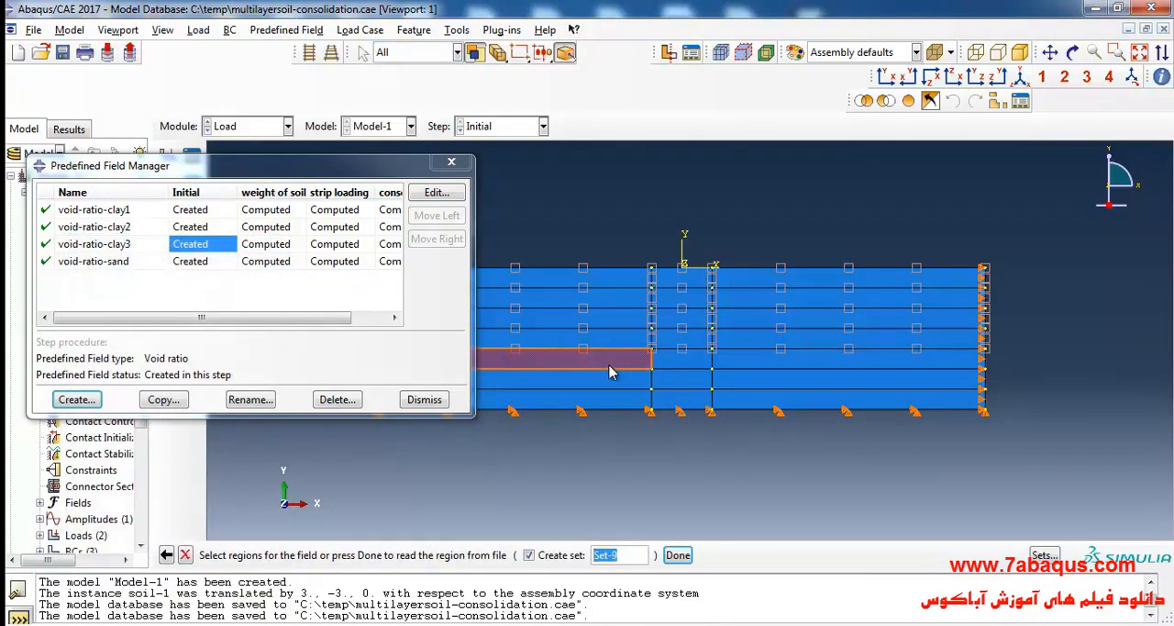
Apply void-ratio-clay4 to all three regions of the fifth soil layer with voids ratio 1.31, the sublayer 4 e0 in the PDF's Table 4.7.
{"action": "left_click", "coordinate": [683, 357], "text": "shift"}
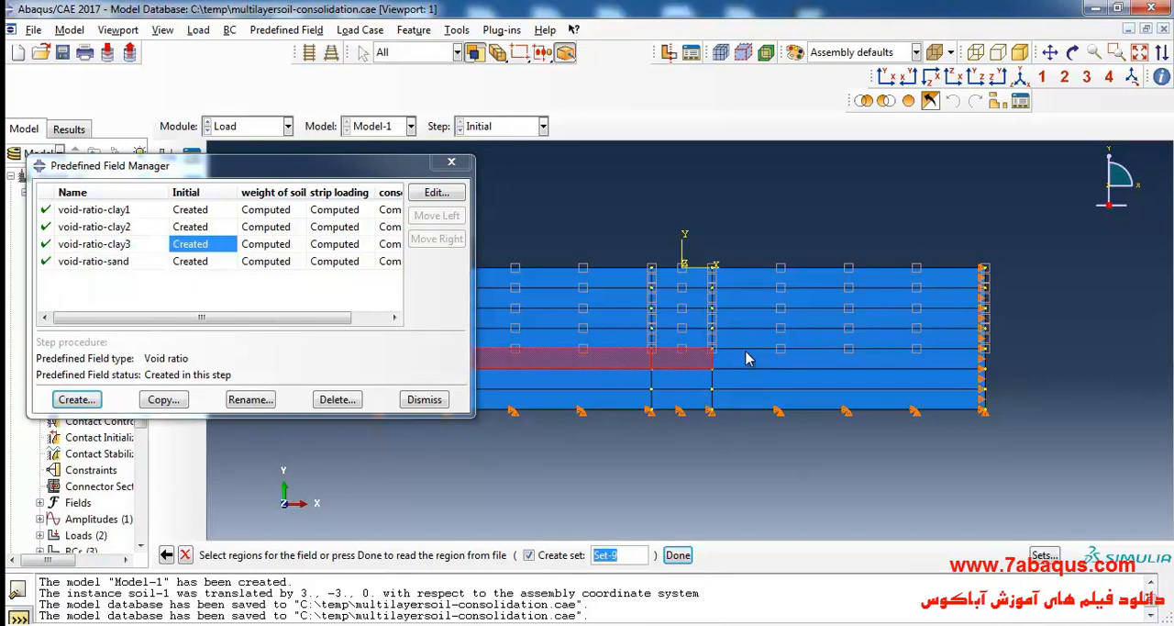
{"action": "left_click", "coordinate": [748, 358], "text": "shift"}
{"action": "left_click", "coordinate": [678, 554]}
{"action": "key", "text": "alt+Tab"}
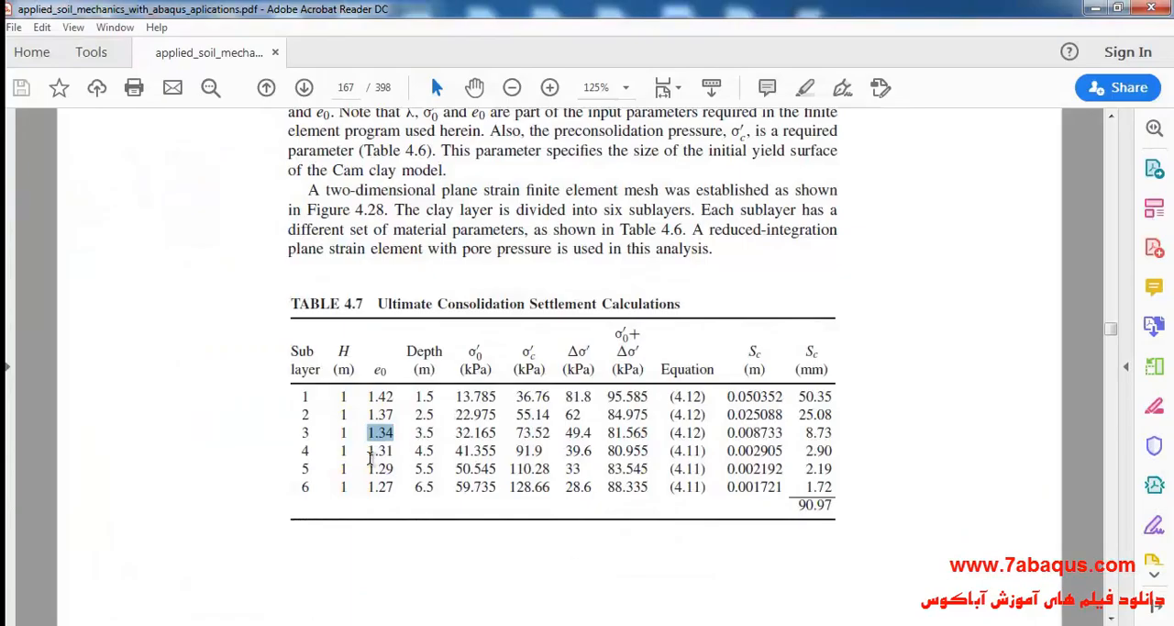
{"action": "left_click_drag", "start_coordinate": [368, 450], "coordinate": [394, 451]}
{"action": "key", "text": "alt+Tab"}
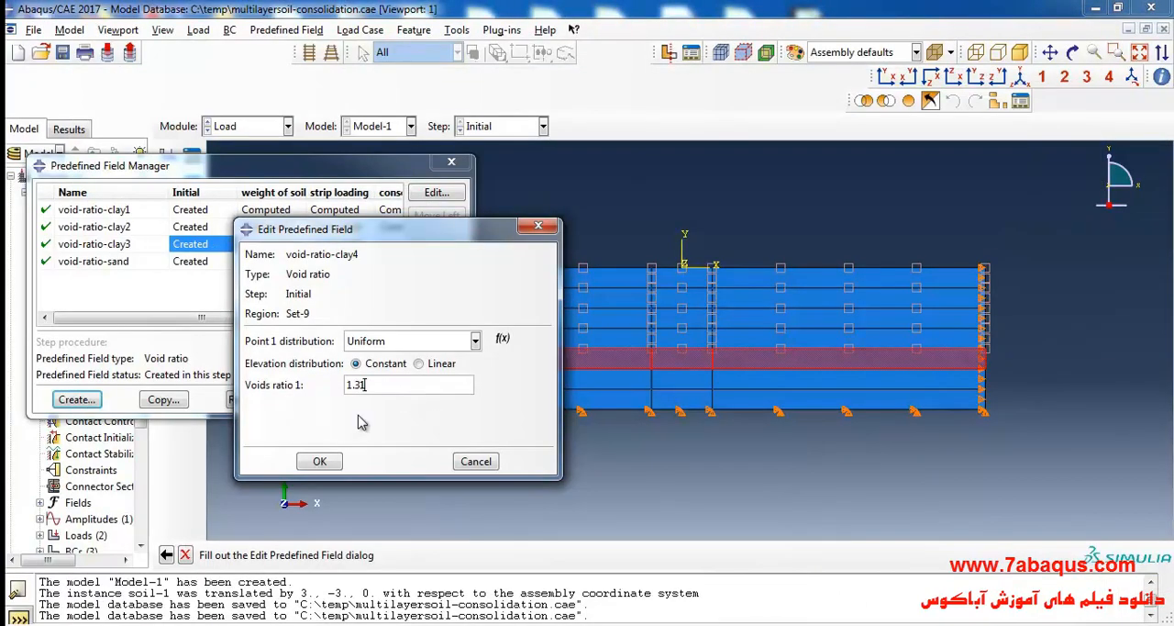
{"action": "left_click", "coordinate": [317, 461]}
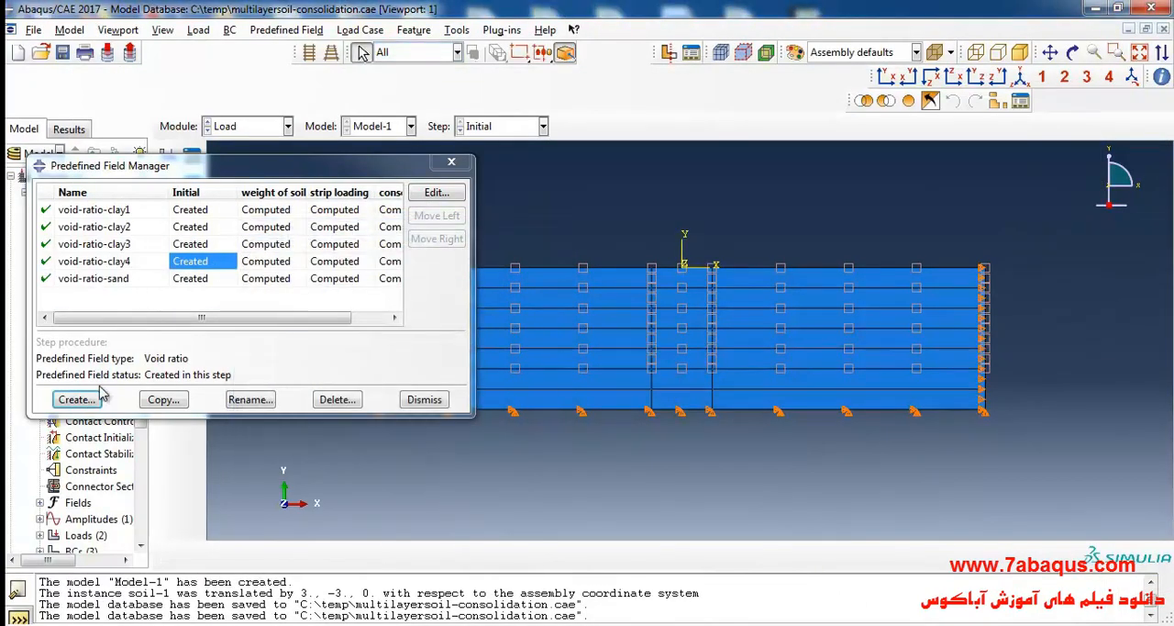
Create a Void ratio predefined field named void-ratio-clay5 in the Initial step.
{"action": "left_click", "coordinate": [76, 399]}
{"action": "type", "text": "void-ratio-clay"}
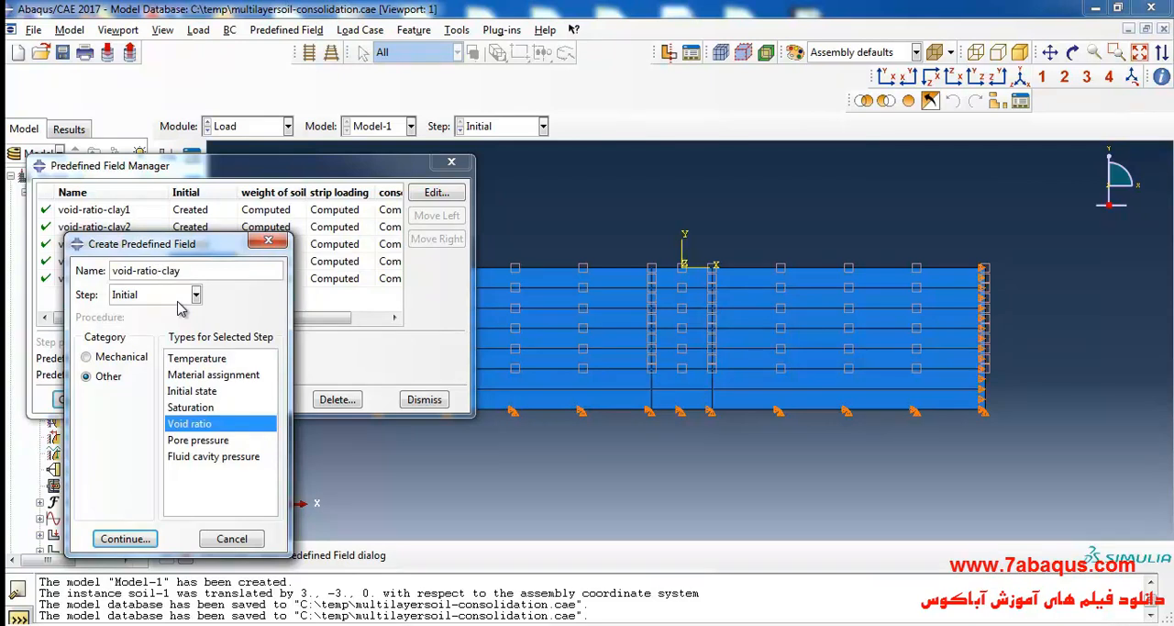
{"action": "left_click_drag", "start_coordinate": [209, 249], "coordinate": [233, 258]}
{"action": "type", "text": "5"}
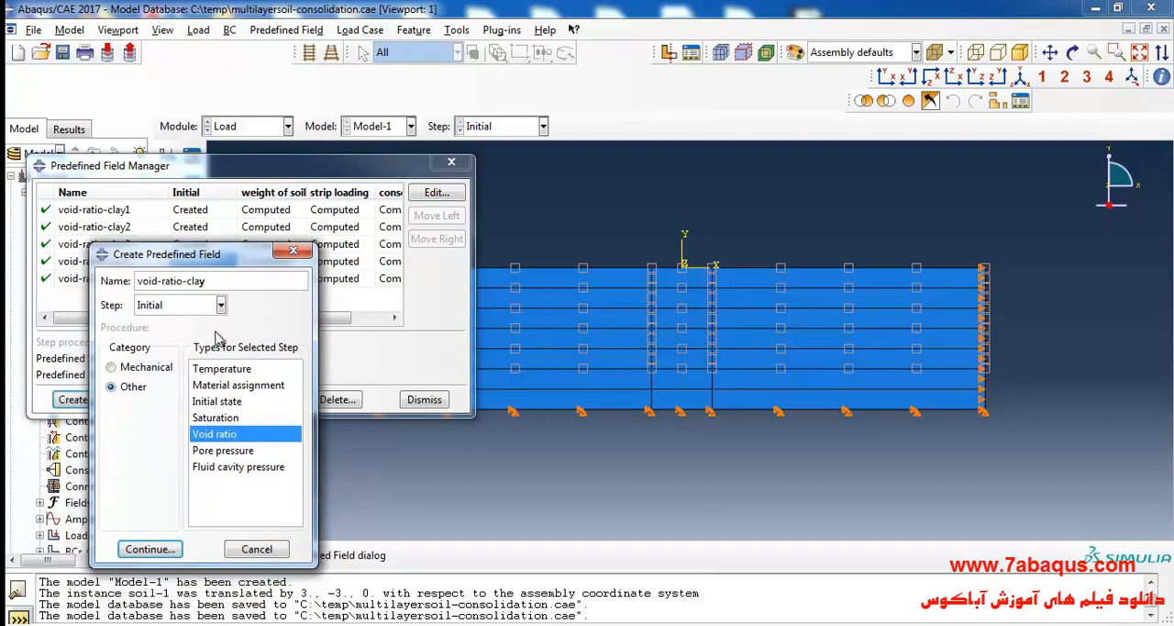
{"action": "left_click", "coordinate": [167, 549]}
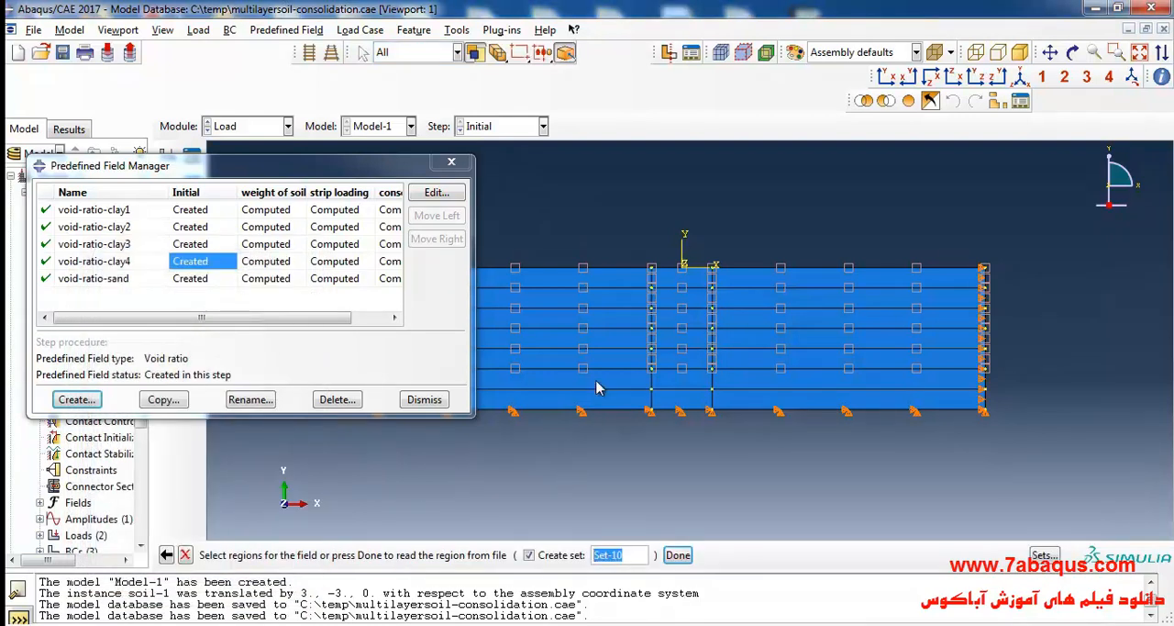
Apply void-ratio-clay5 to all three regions of the sixth soil layer with voids ratio 1.29, the sublayer 5 e0 in the PDF's Table 4.7.
{"action": "left_click", "coordinate": [680, 380], "text": "shift"}
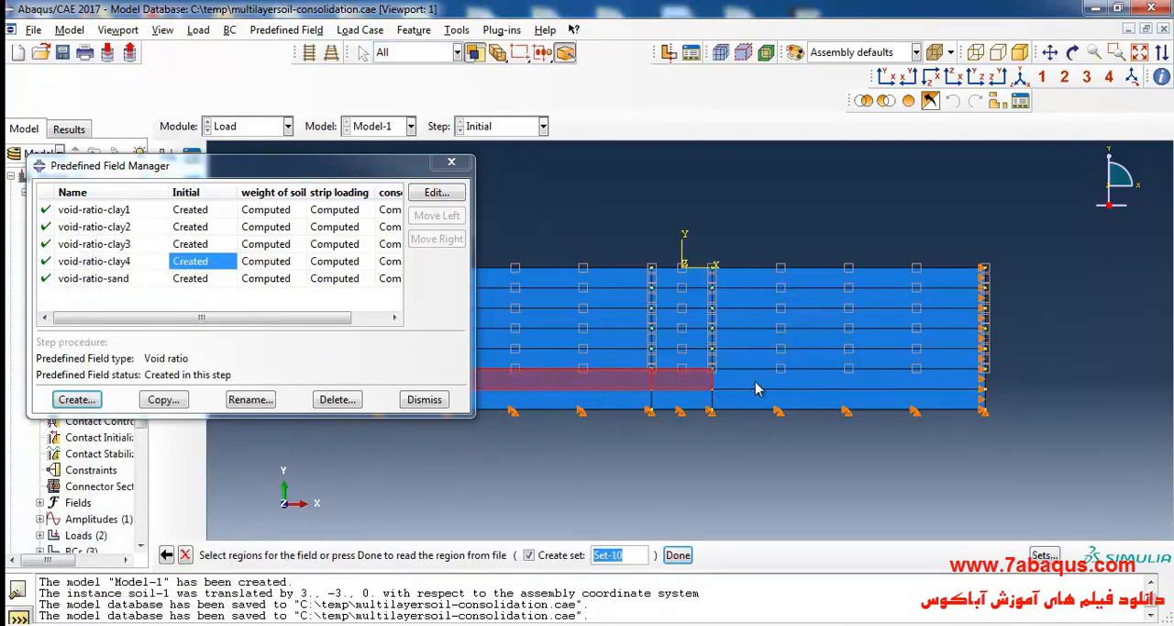
{"action": "left_click", "coordinate": [677, 554]}
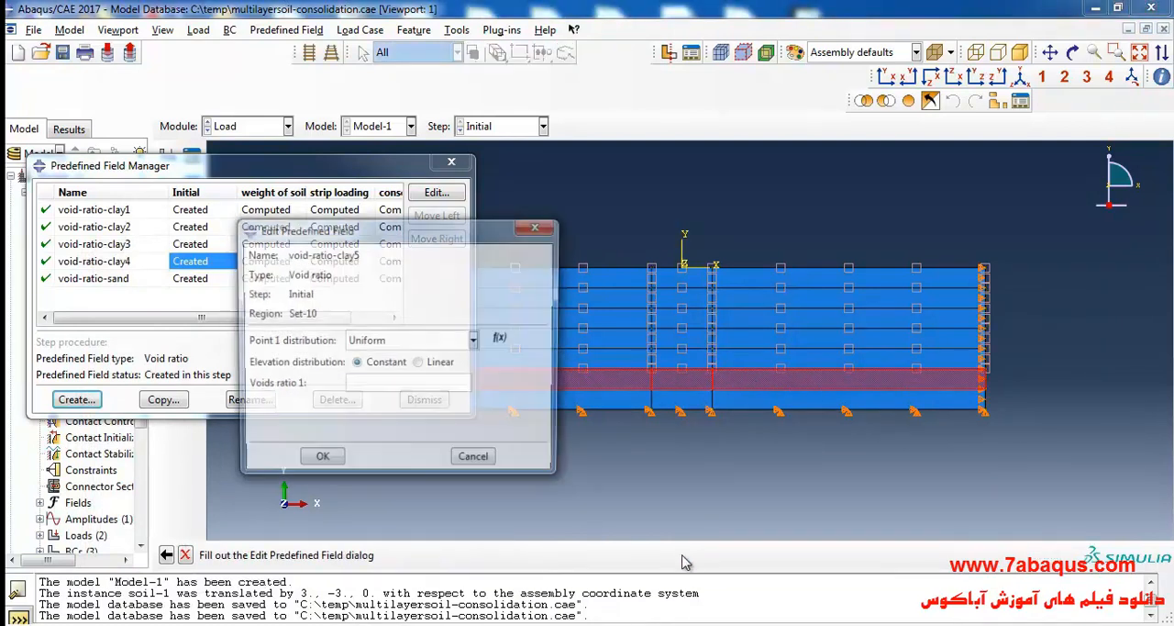
{"action": "left_click", "coordinate": [561, 578]}
{"action": "left_click_drag", "start_coordinate": [367, 470], "coordinate": [394, 470]}
{"action": "left_click", "coordinate": [457, 487]}
{"action": "key", "text": "alt+Tab"}
{"action": "left_click", "coordinate": [370, 386]}
{"action": "type", "text": "1.29"}
{"action": "left_click", "coordinate": [319, 460]}
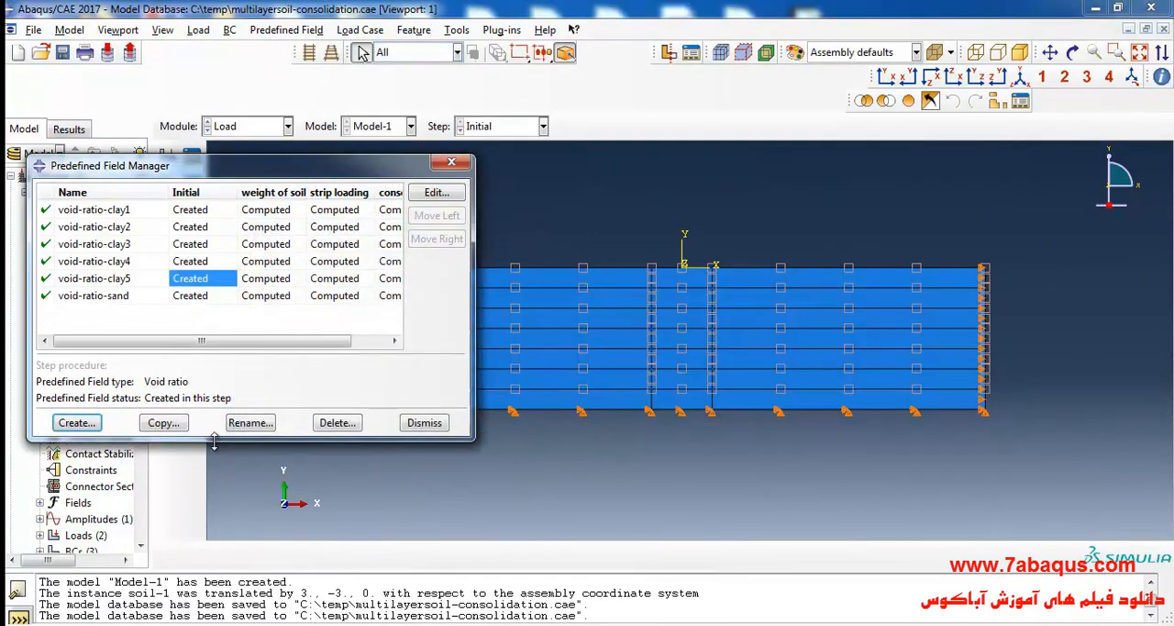
Create a Void ratio predefined field named void-ratio-clay6 in the Initial step.
{"action": "left_click", "coordinate": [76, 422]}
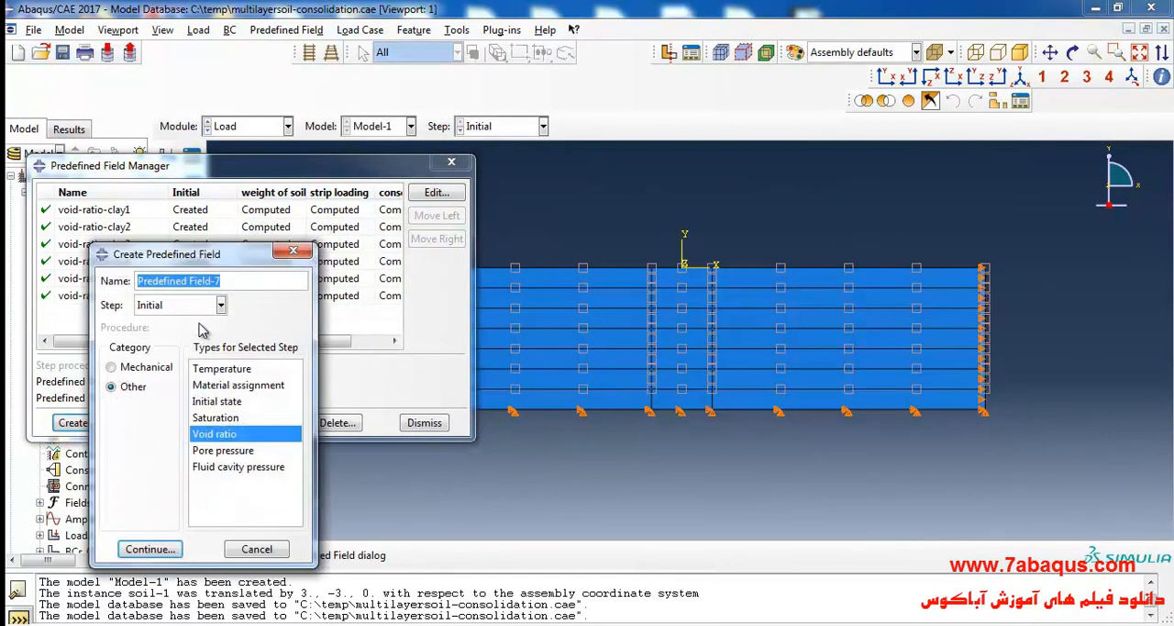
{"action": "type", "text": "void-ratio-clay6"}
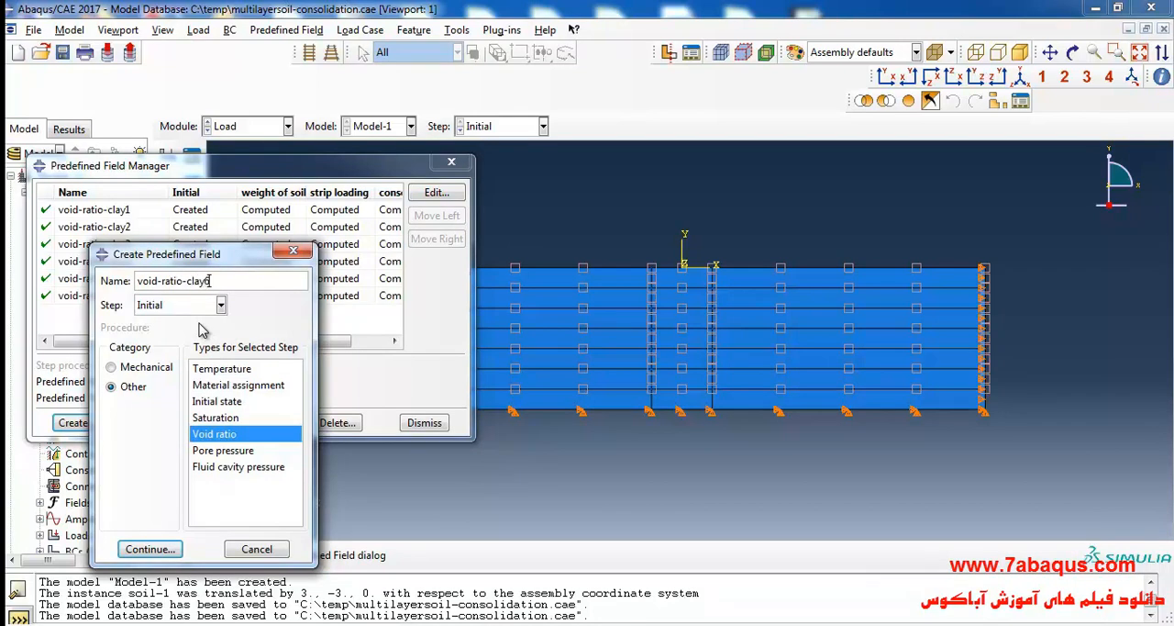
{"action": "left_click", "coordinate": [173, 551]}
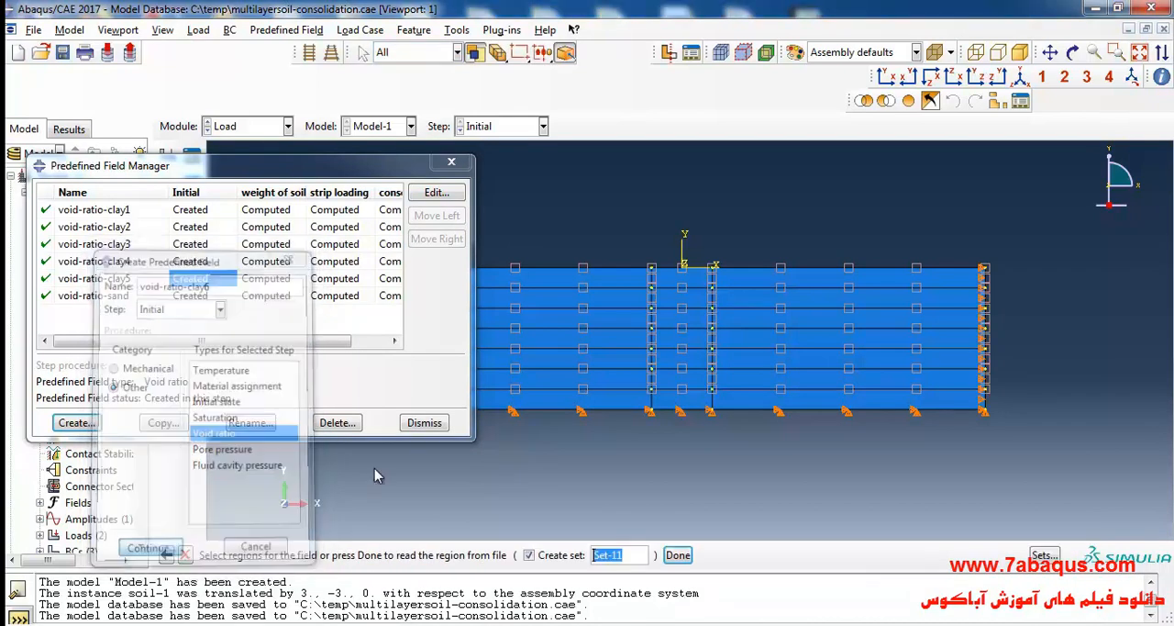
Apply void-ratio-clay6 to all three regions of the lowest soil layer with voids ratio 1.27, the sublayer 6 e0 in the PDF's Table 4.7.
{"action": "left_click", "coordinate": [629, 400]}
{"action": "left_click", "coordinate": [679, 401], "text": "shift"}
{"action": "left_click", "coordinate": [739, 403], "text": "shift"}
{"action": "left_click", "coordinate": [678, 554]}
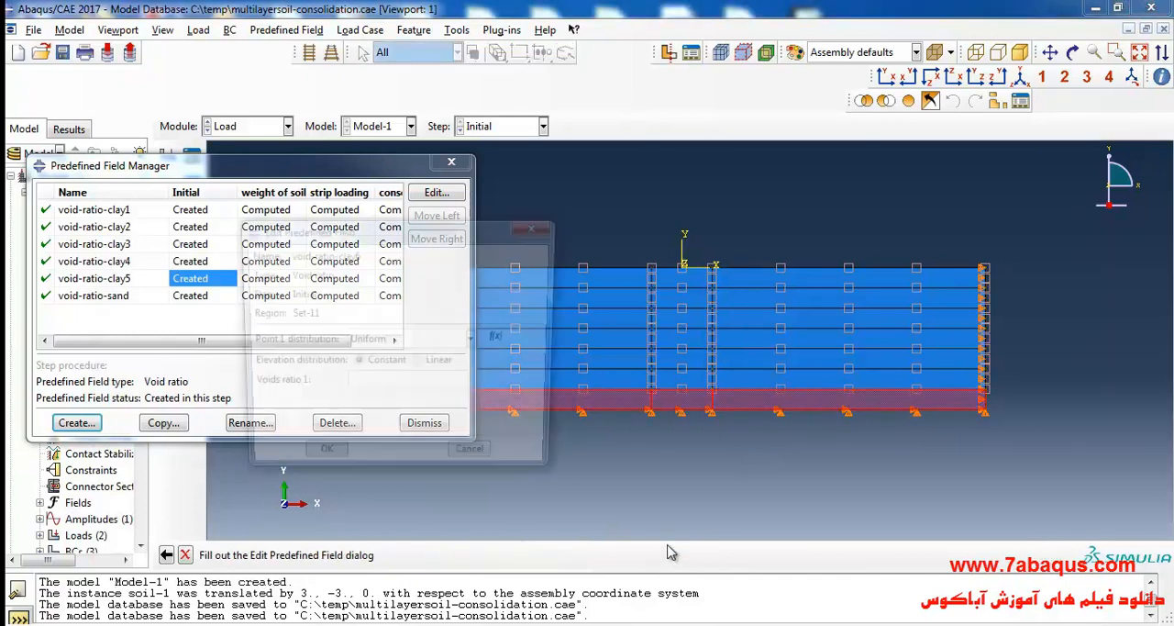
{"action": "key", "text": "alt+Tab"}
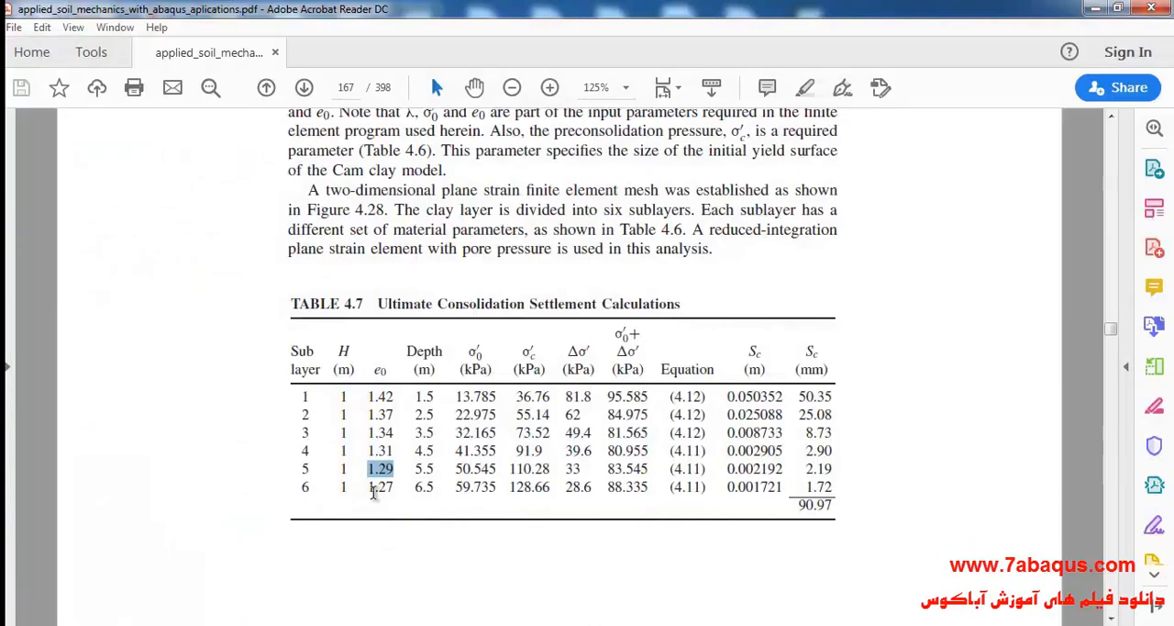
{"action": "double_click", "coordinate": [380, 487]}
{"action": "key", "text": "alt+Tab"}
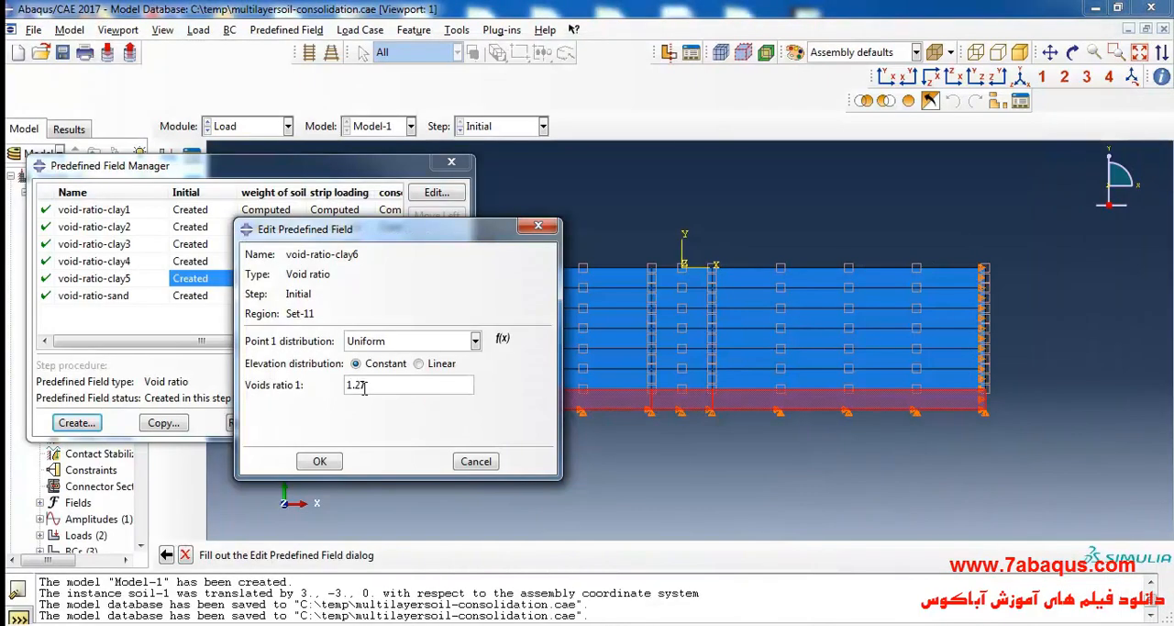
{"action": "left_click", "coordinate": [320, 461]}
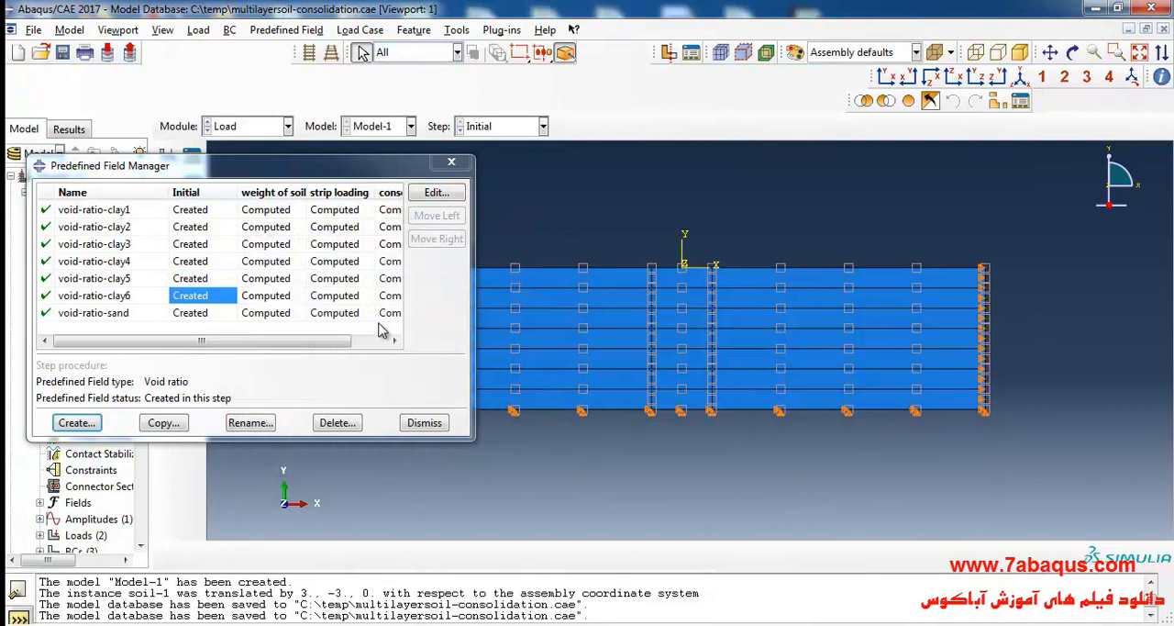
Check the region and voids ratio of each clay and sand void-ratio field, and save the model database.
{"action": "left_click_drag", "start_coordinate": [307, 342], "coordinate": [235, 342]}
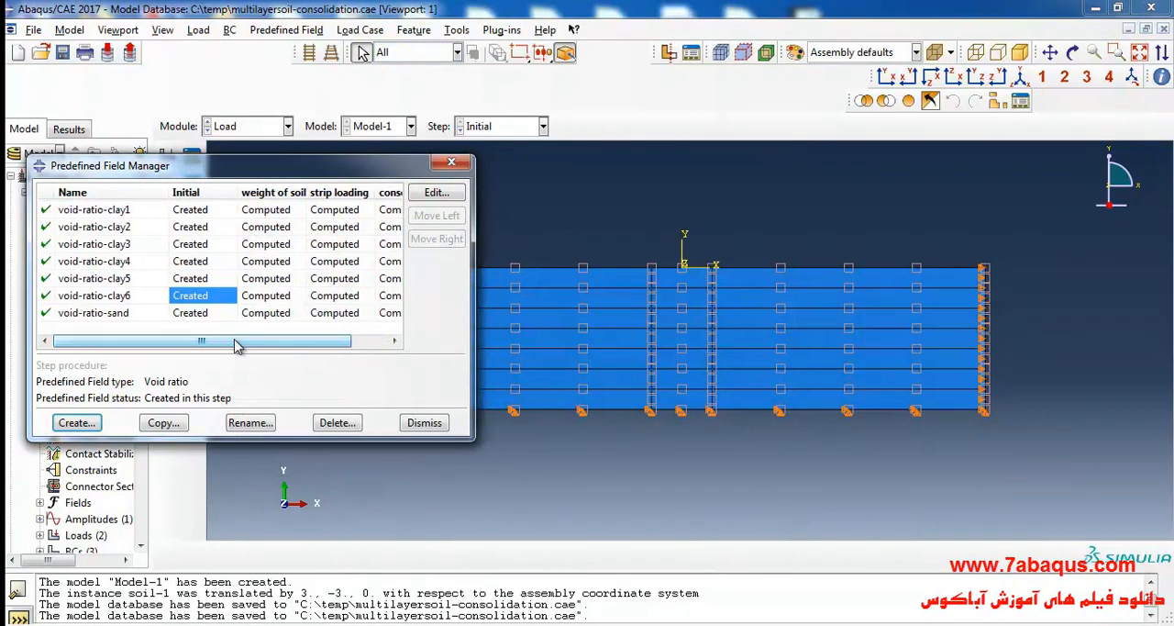
{"action": "double_click", "coordinate": [198, 211]}
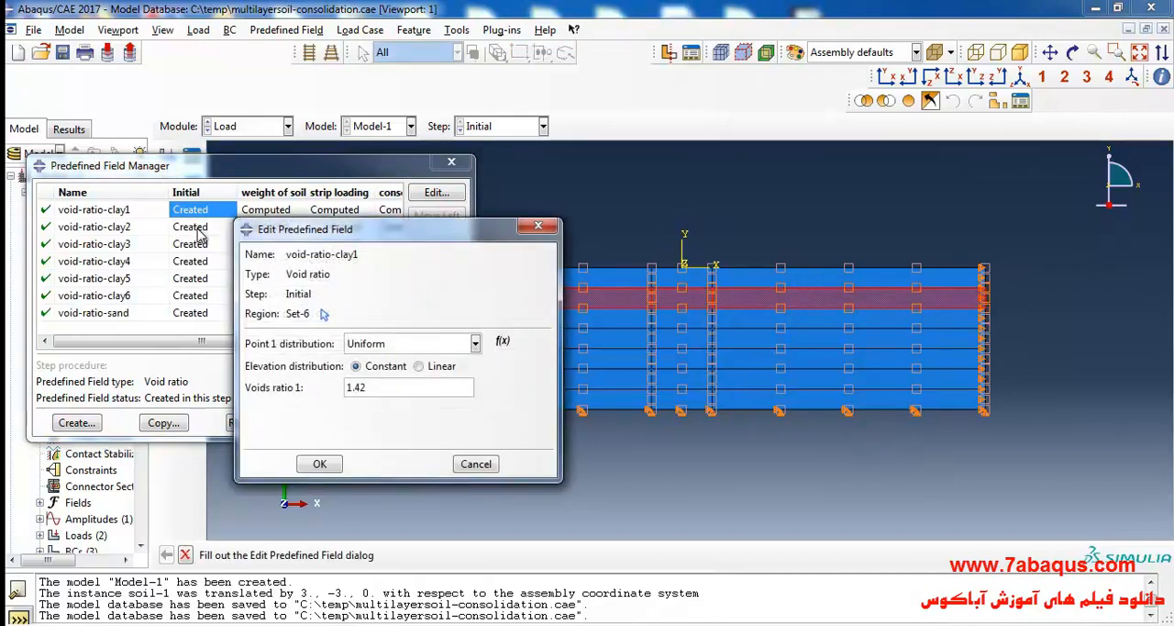
{"action": "double_click", "coordinate": [193, 228]}
{"action": "double_click", "coordinate": [188, 246]}
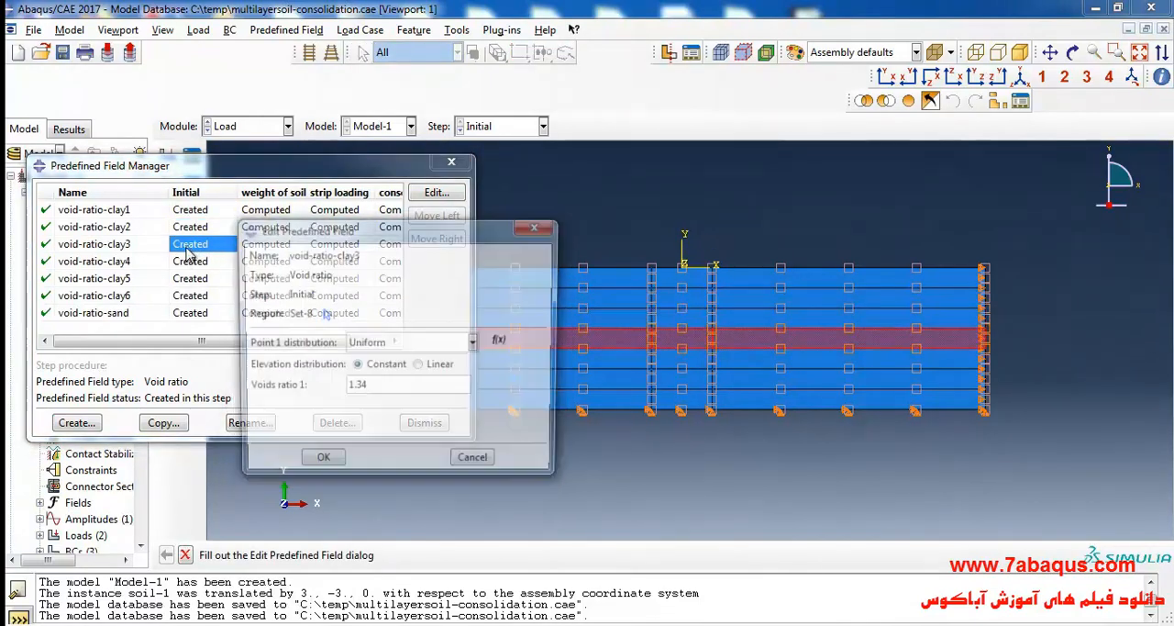
{"action": "double_click", "coordinate": [189, 263]}
{"action": "double_click", "coordinate": [189, 280]}
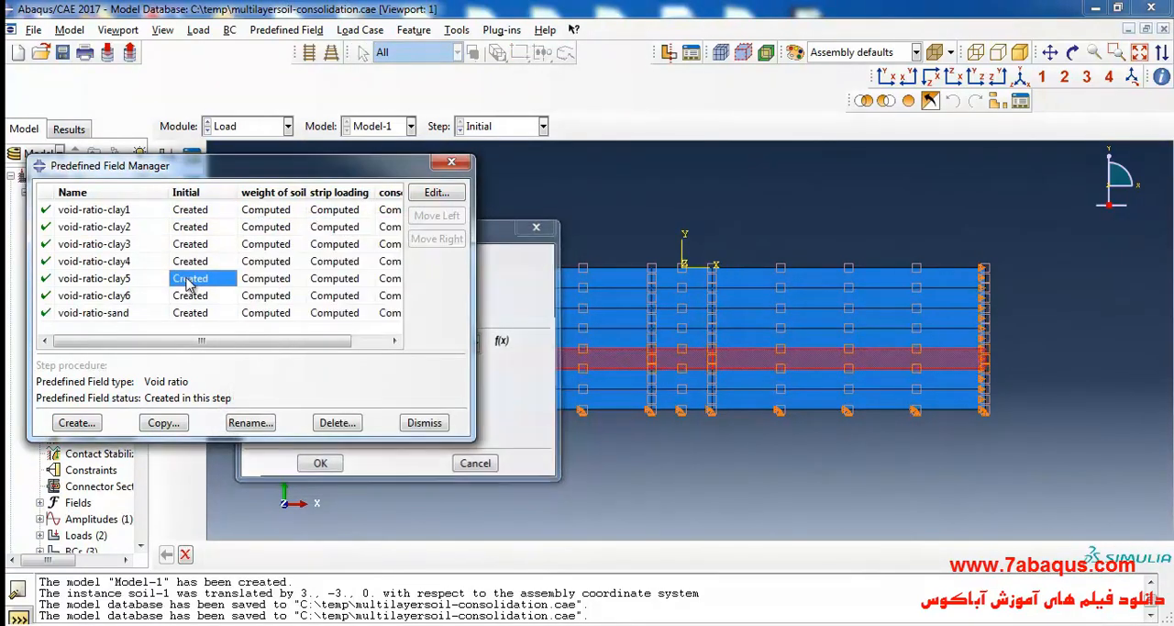
{"action": "double_click", "coordinate": [191, 297]}
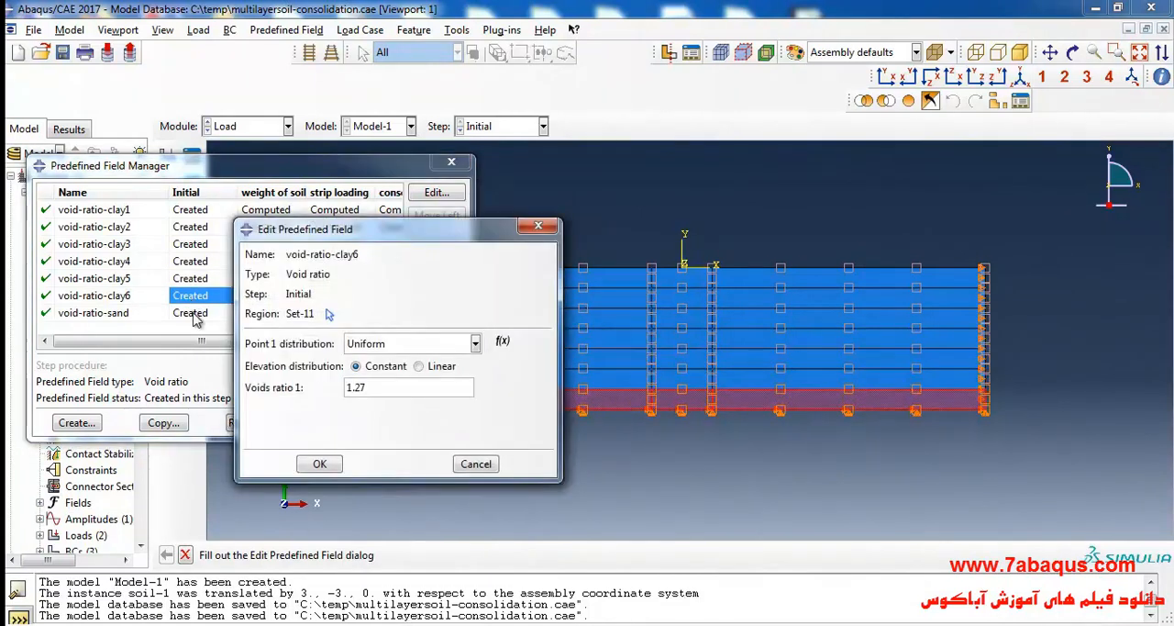
{"action": "double_click", "coordinate": [193, 314]}
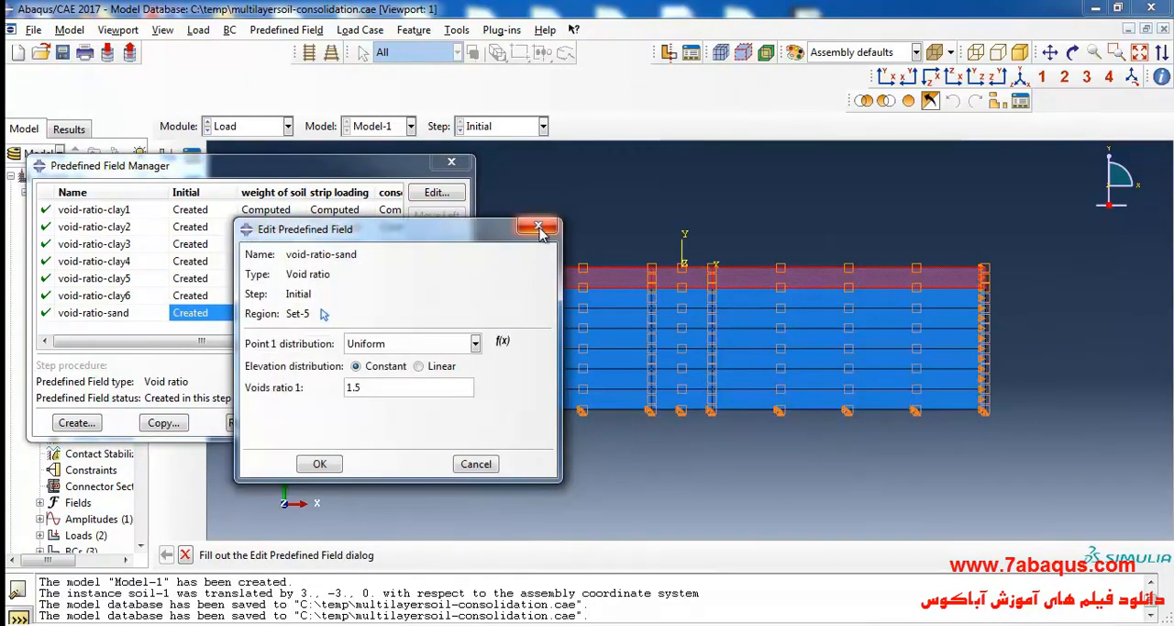
{"action": "left_click", "coordinate": [545, 229]}
{"action": "left_click", "coordinate": [451, 161]}
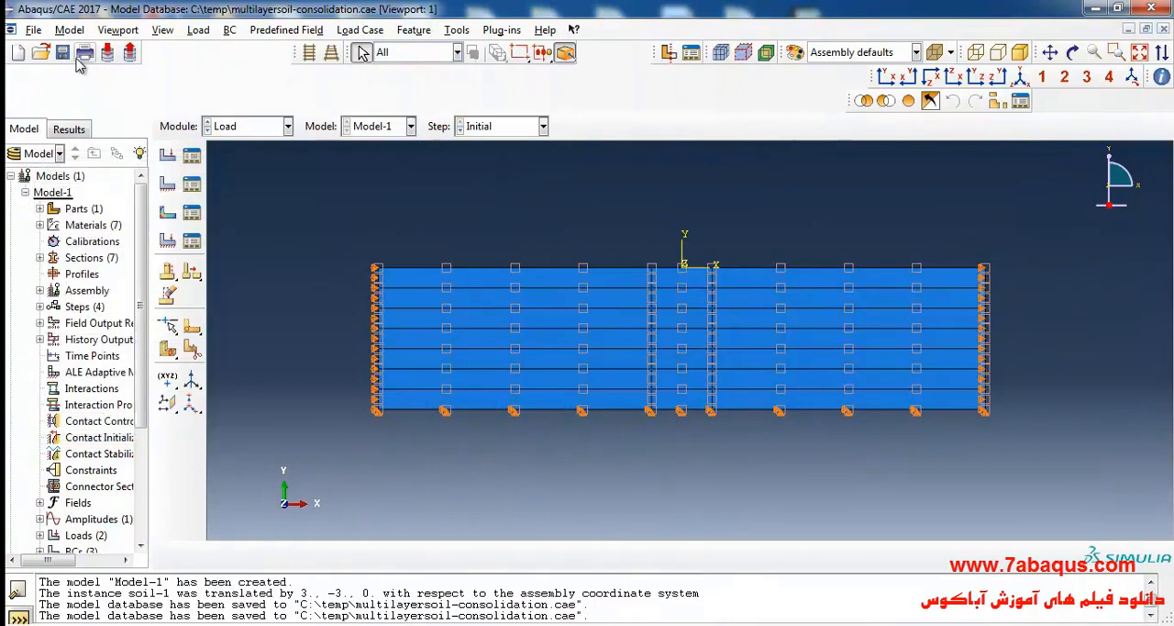
{"action": "left_click", "coordinate": [62, 55]}
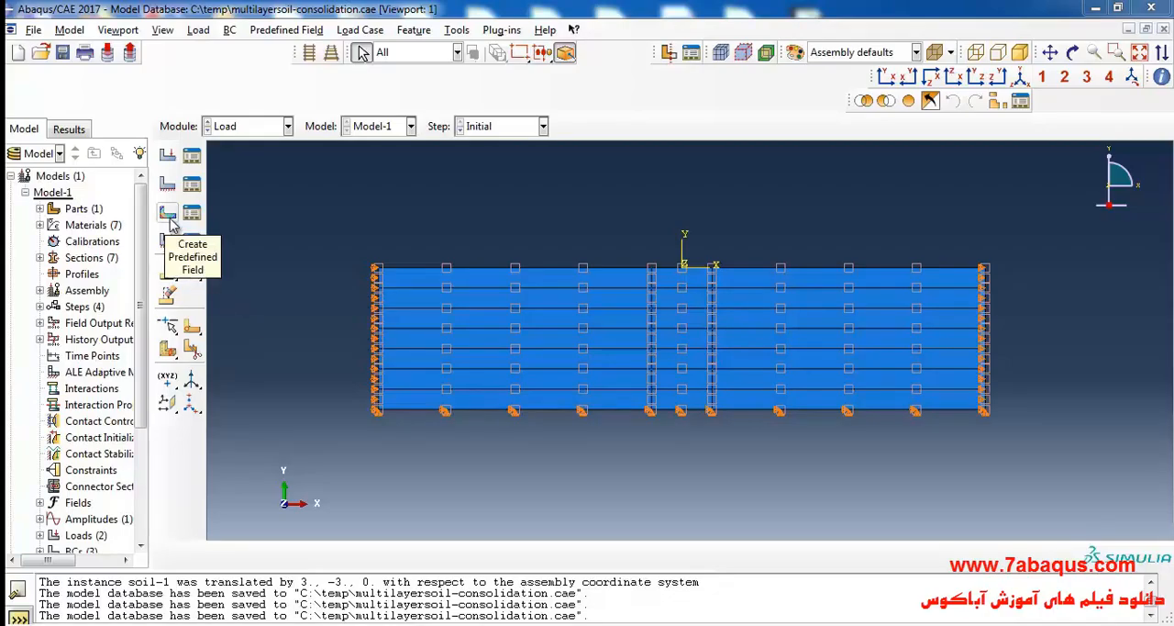
Create a mechanical Geostatic stress predefined field in the Initial step on all three regions of the top sand layer.
{"action": "left_click", "coordinate": [169, 217]}
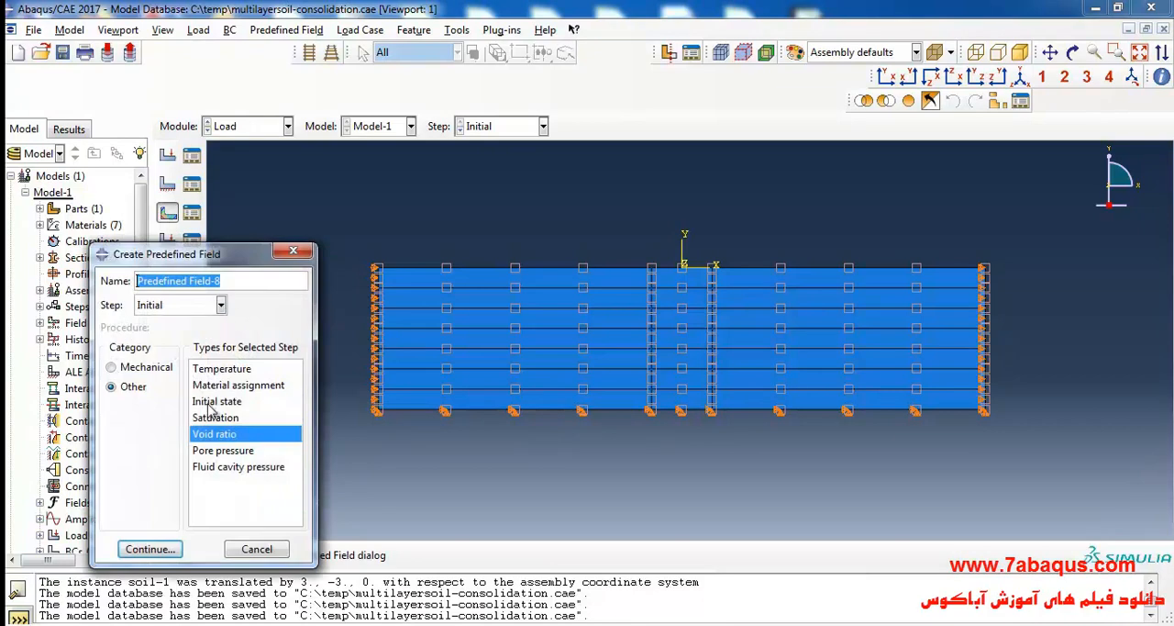
{"action": "left_click", "coordinate": [145, 366]}
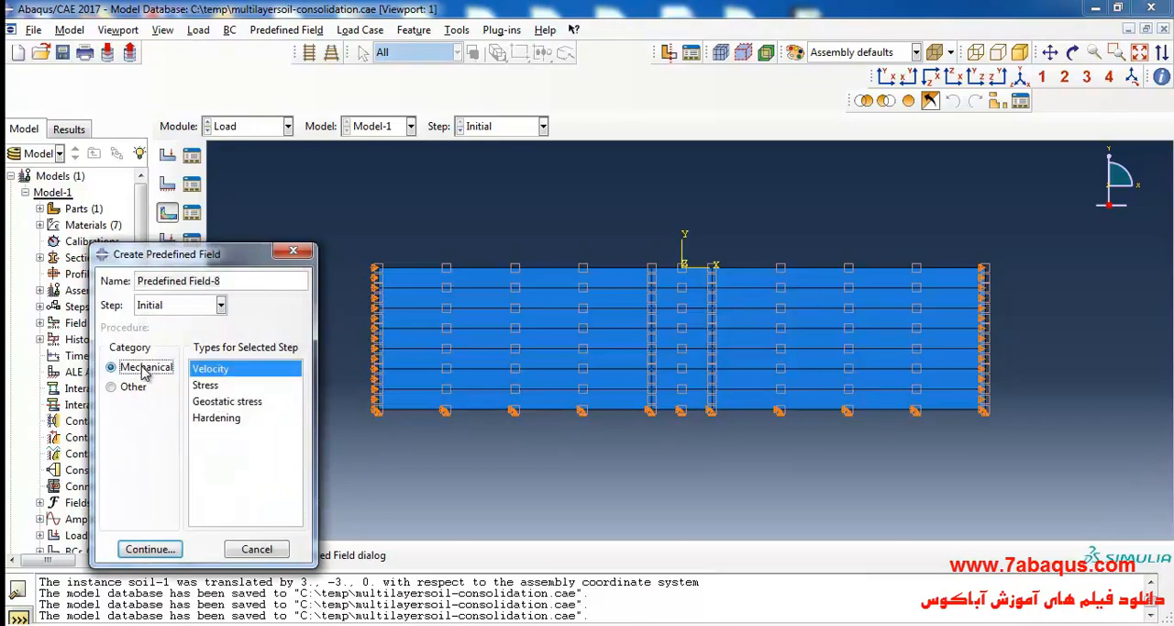
{"action": "left_click", "coordinate": [227, 401]}
{"action": "left_click", "coordinate": [151, 549]}
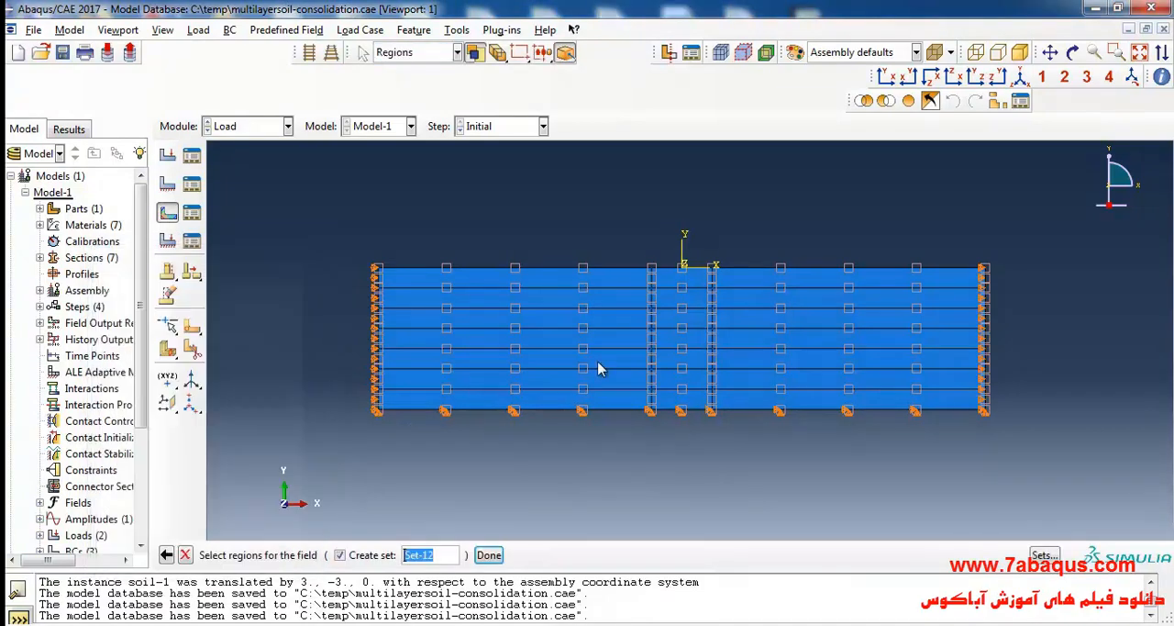
{"action": "left_click", "coordinate": [621, 282]}
{"action": "left_click", "coordinate": [761, 286], "text": "shift"}
{"action": "left_click", "coordinate": [488, 554]}
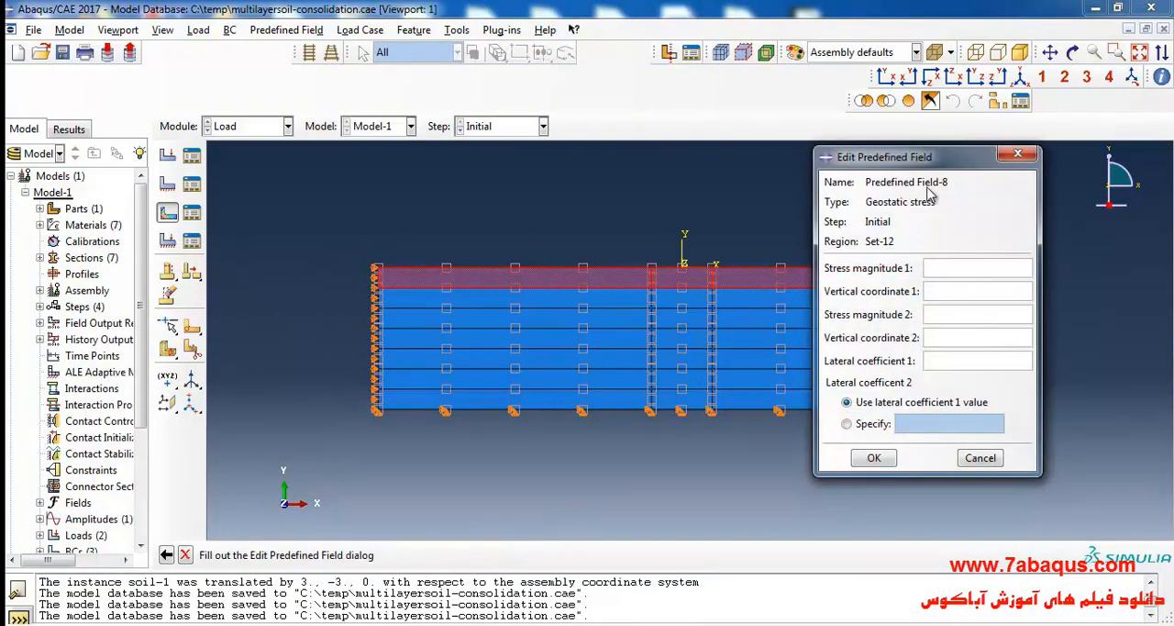
Consult the effective stress calculation for the clay and sand layers in the image 1.jpg.
{"action": "scroll", "coordinate": [401, 375], "scroll_direction": "down", "scroll_amount": 8}
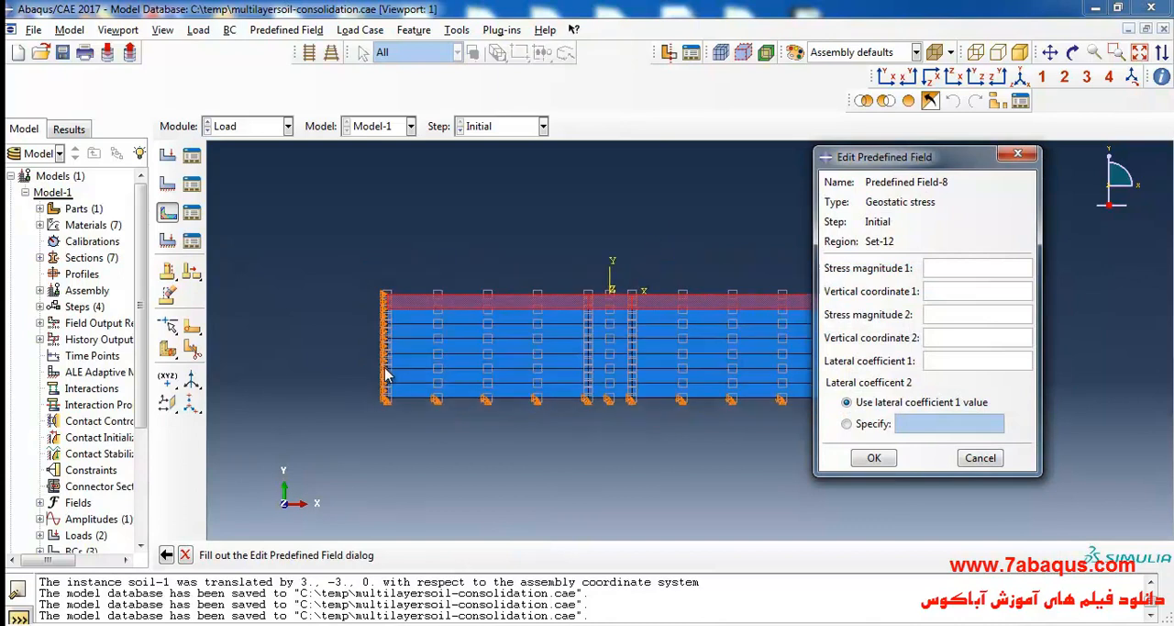
{"action": "scroll", "coordinate": [680, 351], "scroll_direction": "up", "scroll_amount": 4}
{"action": "scroll", "coordinate": [521, 355], "scroll_direction": "up", "scroll_amount": 1}
{"action": "scroll", "coordinate": [431, 394], "scroll_direction": "up", "scroll_amount": 1}
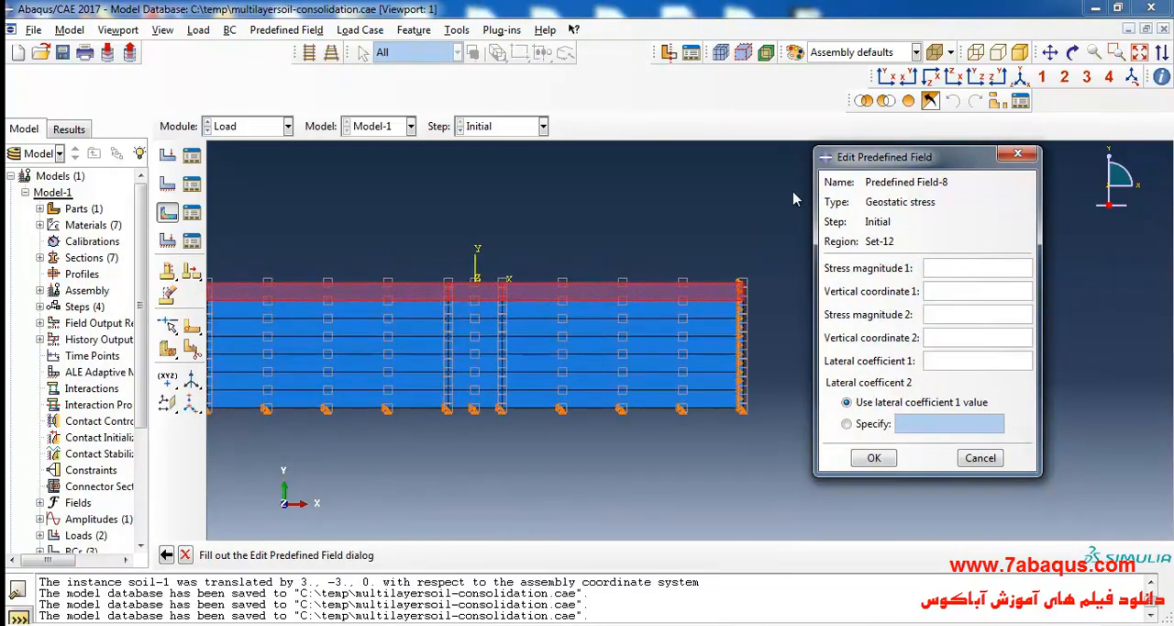
{"action": "left_click", "coordinate": [1050, 53]}
{"action": "left_click_drag", "start_coordinate": [528, 337], "coordinate": [550, 334]}
{"action": "left_click", "coordinate": [1050, 53]}
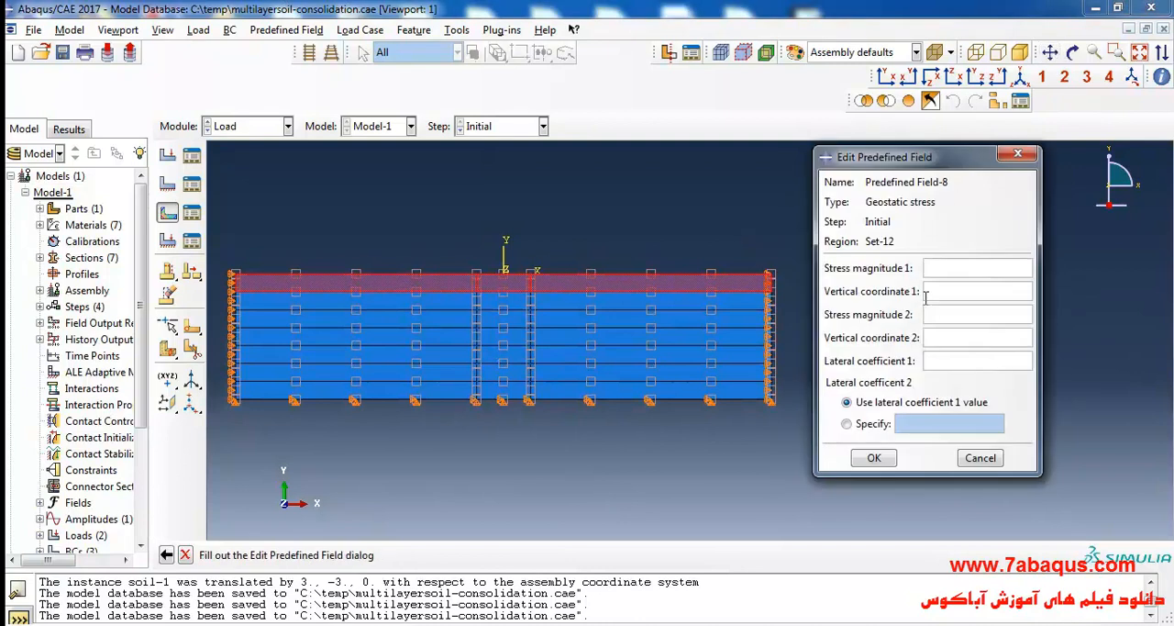
{"action": "left_click", "coordinate": [814, 624]}
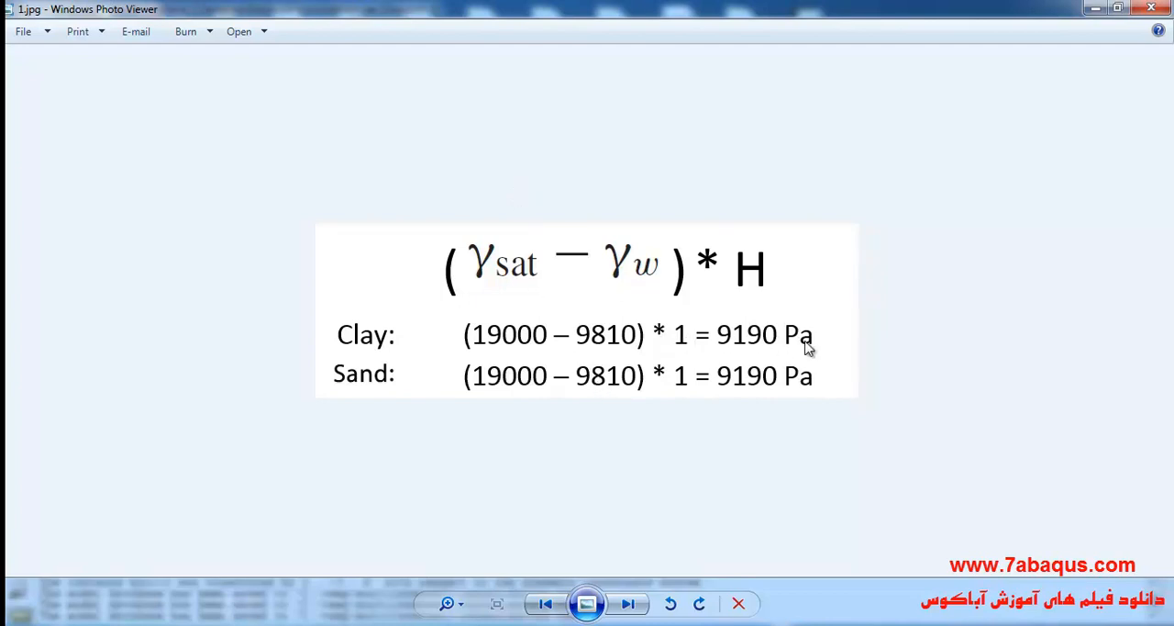
{"action": "left_click", "coordinate": [1092, 11]}
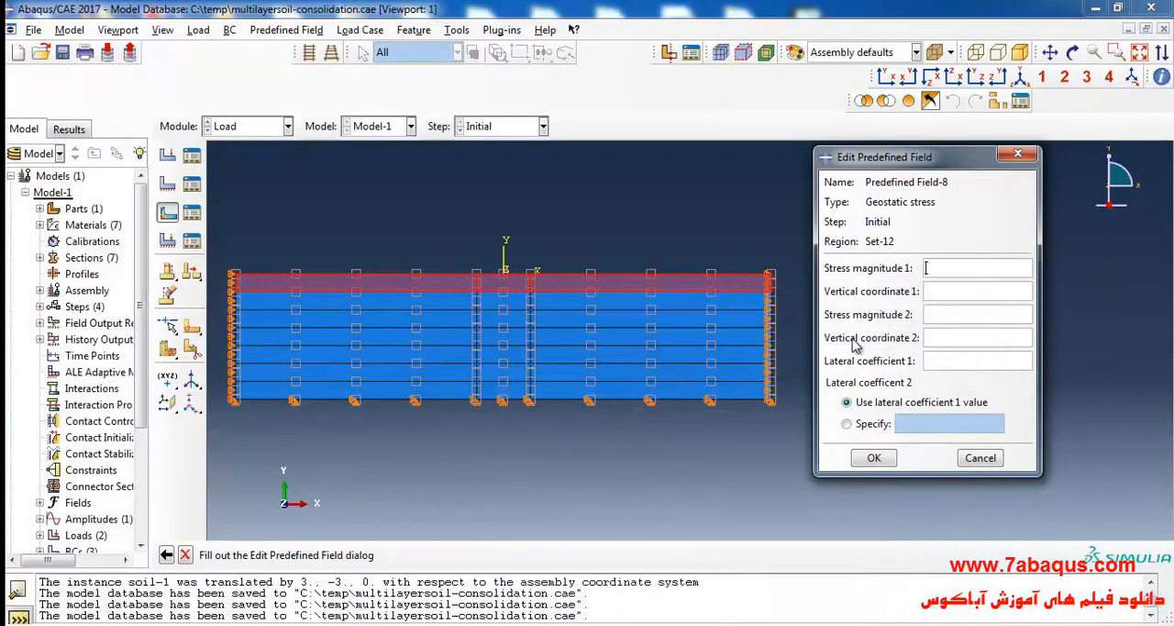
Define the sand layer's geostatic stress with vertical coordinate 1 at 0, stress magnitude 2 of -9190 and lateral coefficient 1 of 1.
{"action": "left_click", "coordinate": [950, 291]}
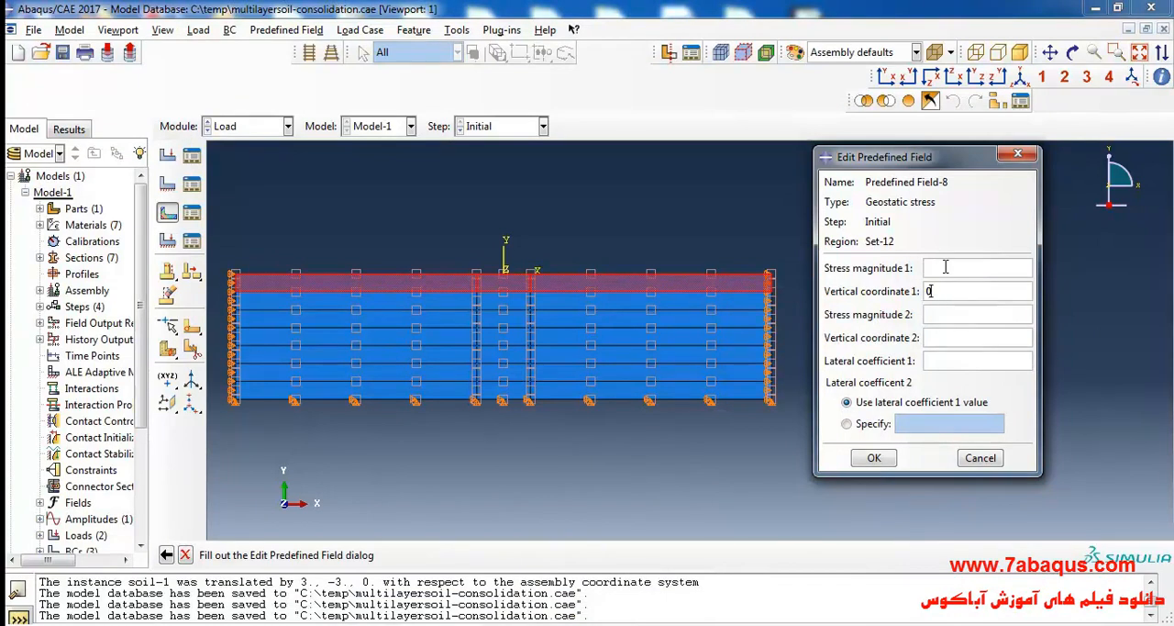
{"action": "left_click", "coordinate": [960, 335]}
{"action": "left_click", "coordinate": [940, 314]}
{"action": "type", "text": "-9190"}
{"action": "left_click", "coordinate": [962, 365]}
{"action": "type", "text": "1"}
{"action": "left_click", "coordinate": [874, 457]}
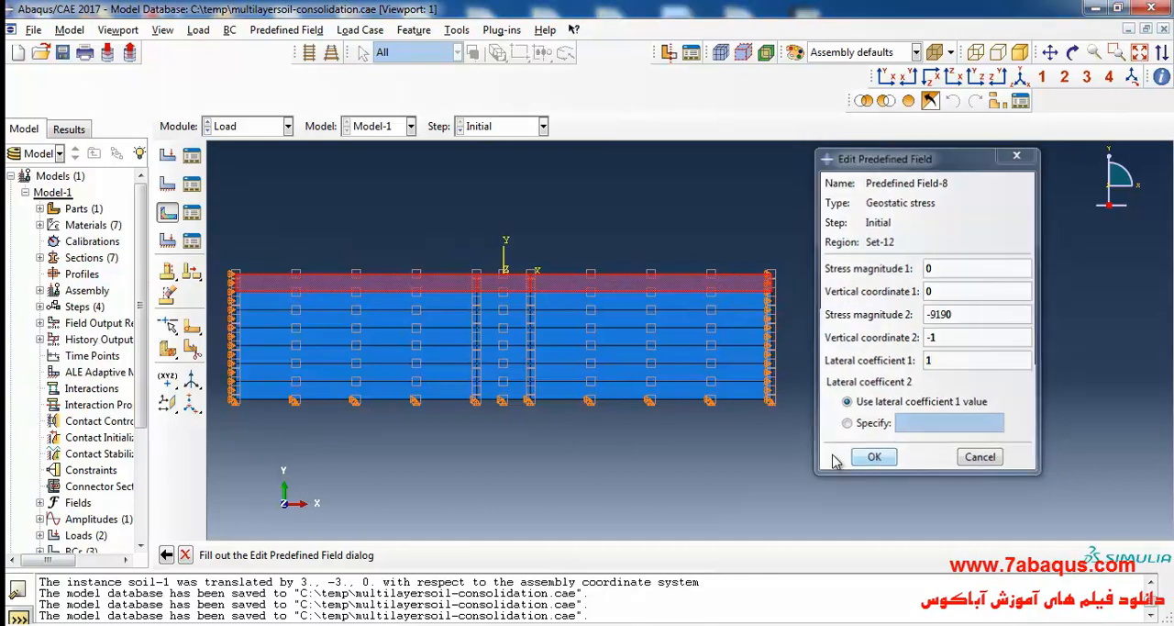
Create another Geostatic stress field in the Initial step on all three regions of the second soil layer.
{"action": "left_click", "coordinate": [167, 213]}
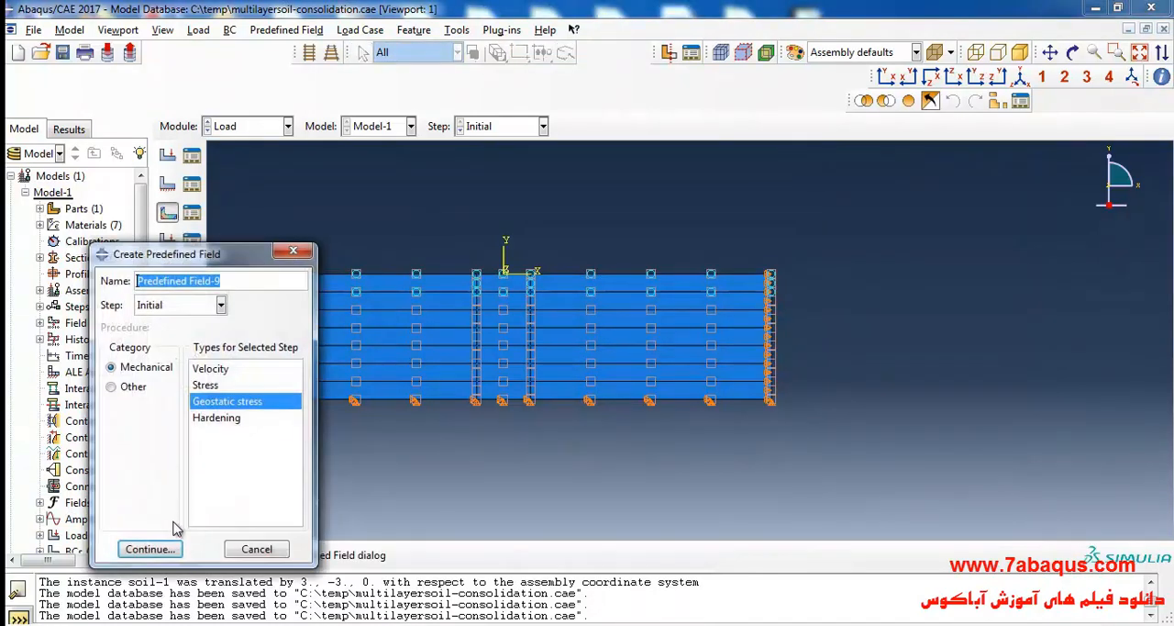
{"action": "left_click", "coordinate": [151, 549]}
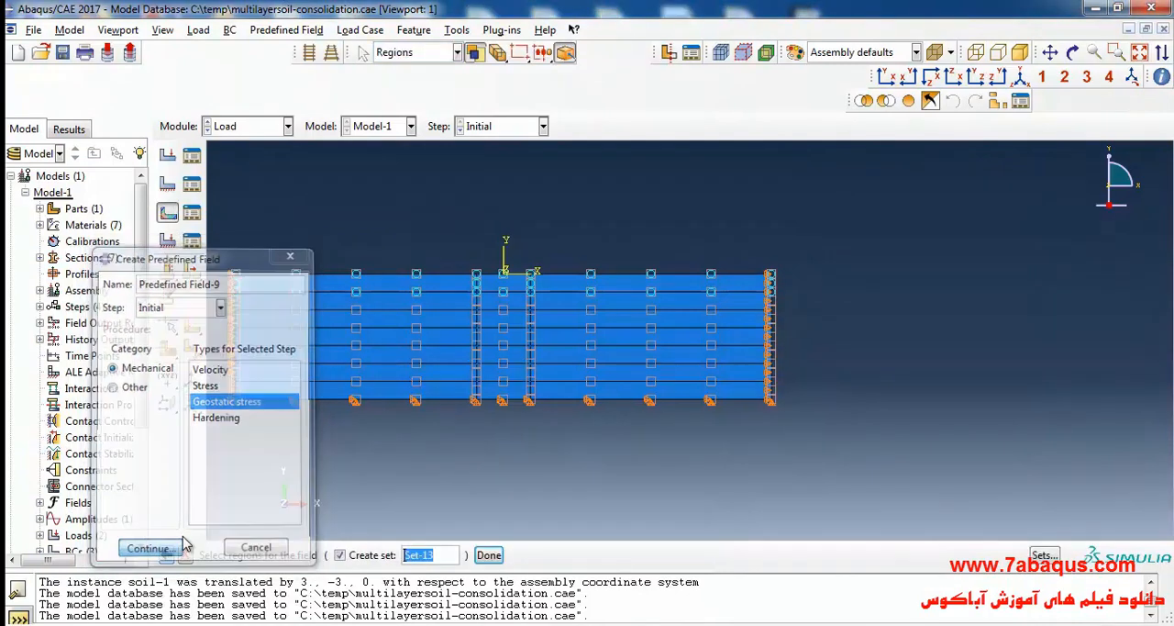
{"action": "left_click", "coordinate": [454, 303]}
{"action": "left_click", "coordinate": [518, 307], "text": "shift"}
{"action": "left_click", "coordinate": [587, 308], "text": "shift"}
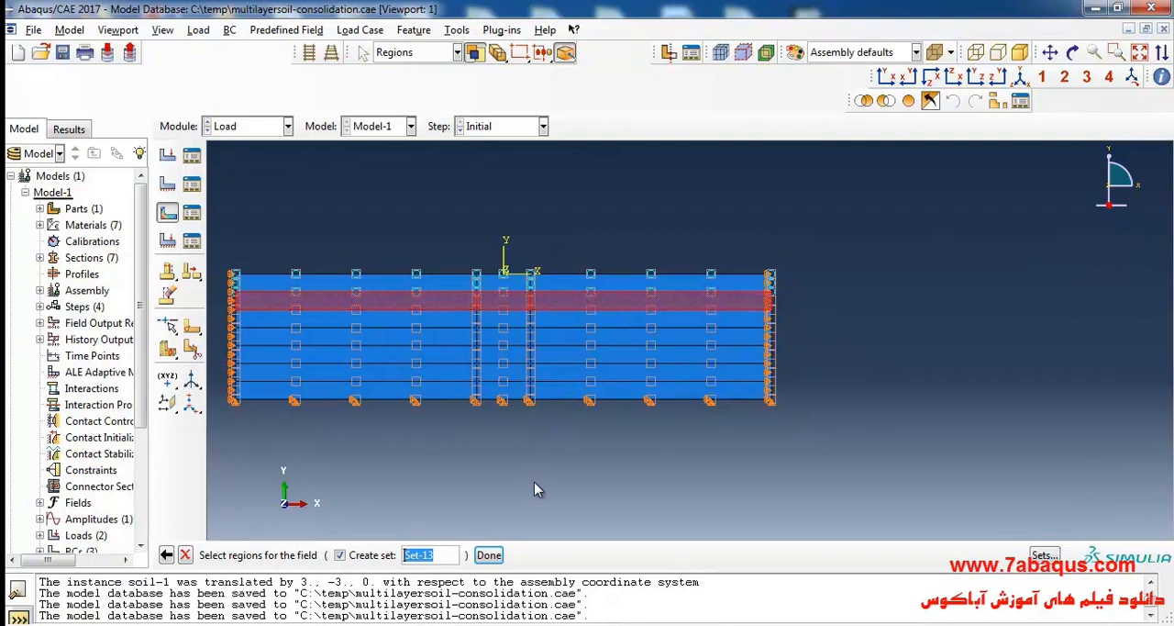
{"action": "left_click", "coordinate": [487, 555]}
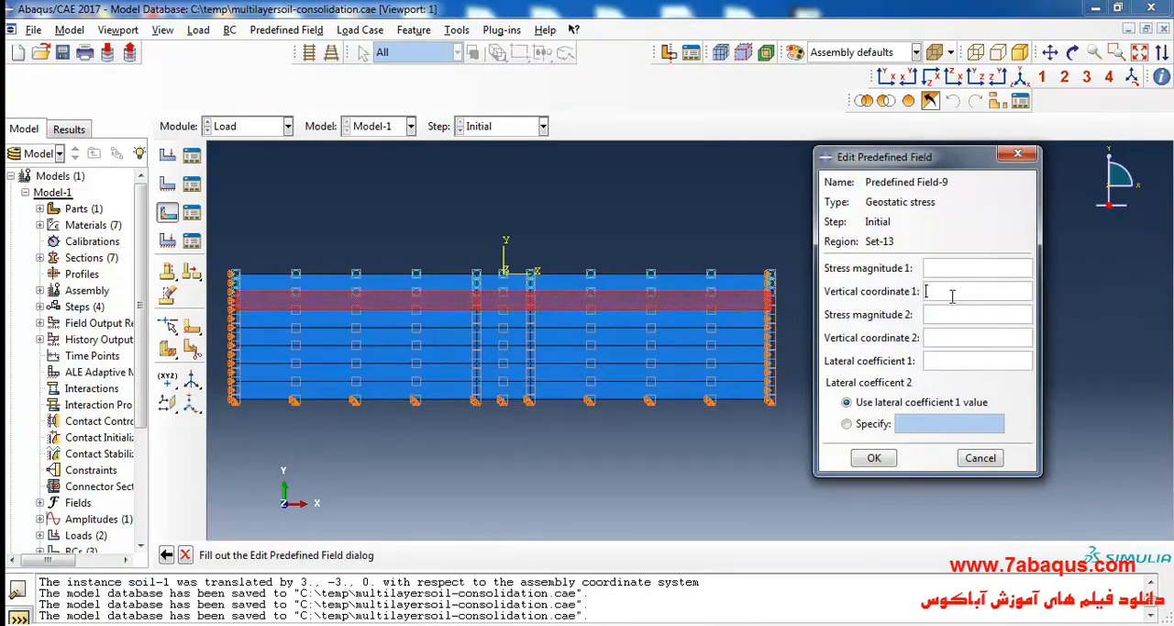
Set the second soil layer's vertical coordinate 1 to -1 and stress magnitude 1 to -9190.
{"action": "type", "text": "-1"}
{"action": "left_click", "coordinate": [951, 269]}
{"action": "type", "text": "-9190"}
Set the second layer's vertical coordinate 2 to -2 and stress magnitude 2 to -(2*9190).
{"action": "left_click", "coordinate": [960, 344]}
{"action": "type", "text": "-2"}
{"action": "left_click", "coordinate": [955, 315]}
{"action": "type", "text": "2*9190"}
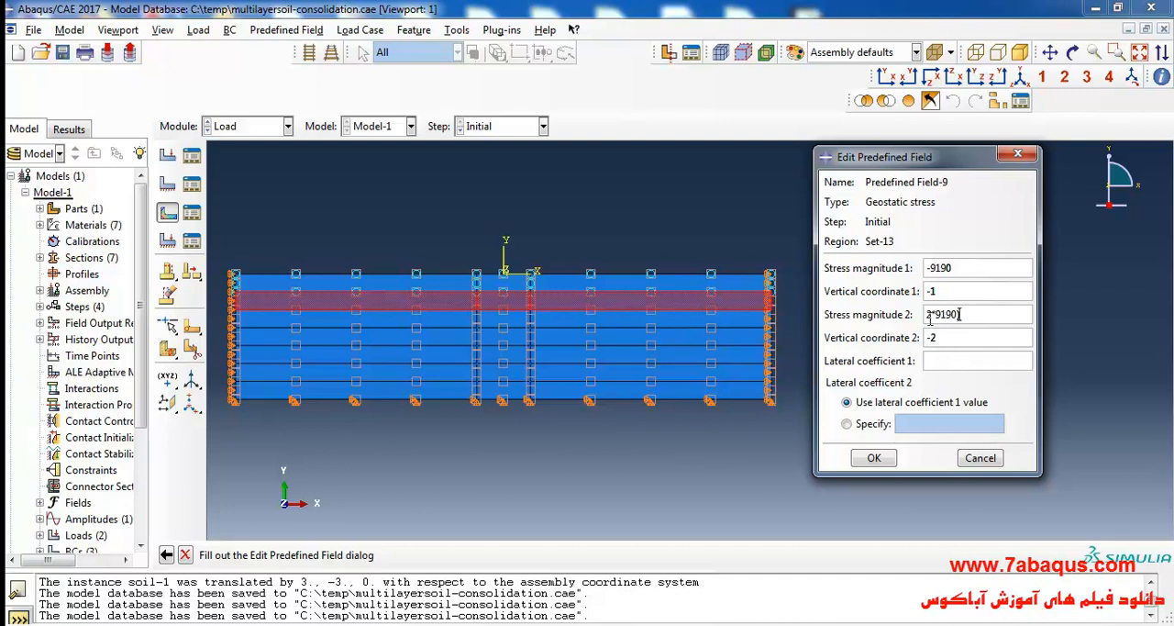
{"action": "key", "text": "Home"}
{"action": "type", "text": "("}
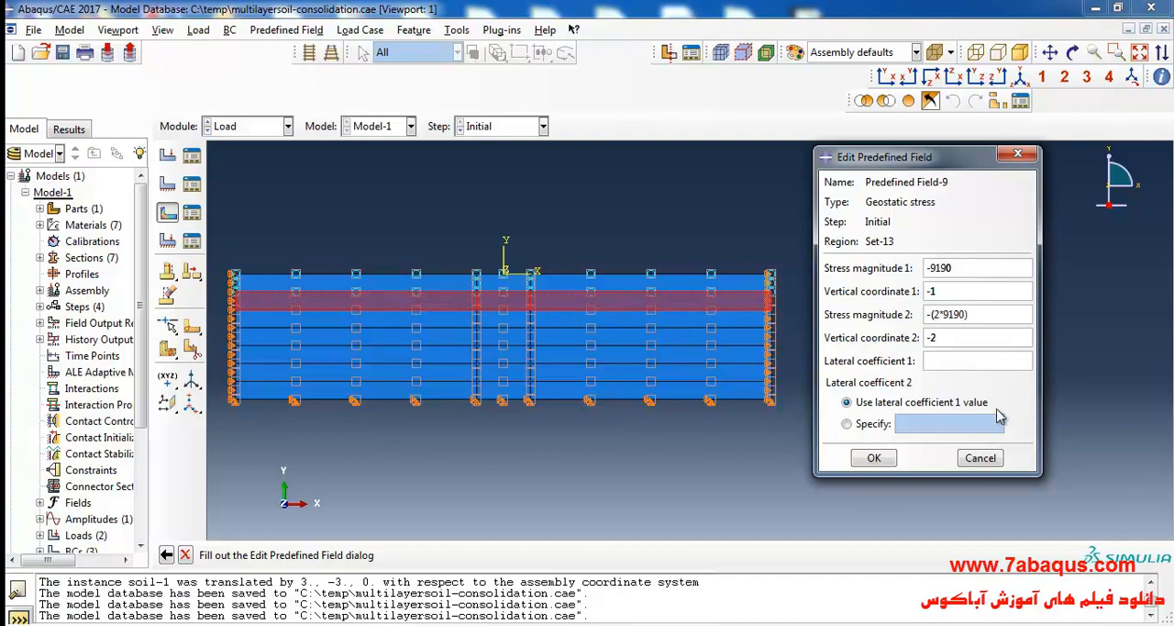
Set lateral coefficient 1 to 1 and accept the second layer's geostatic stress field.
{"action": "left_click", "coordinate": [874, 457]}
{"action": "left_click", "coordinate": [944, 340]}
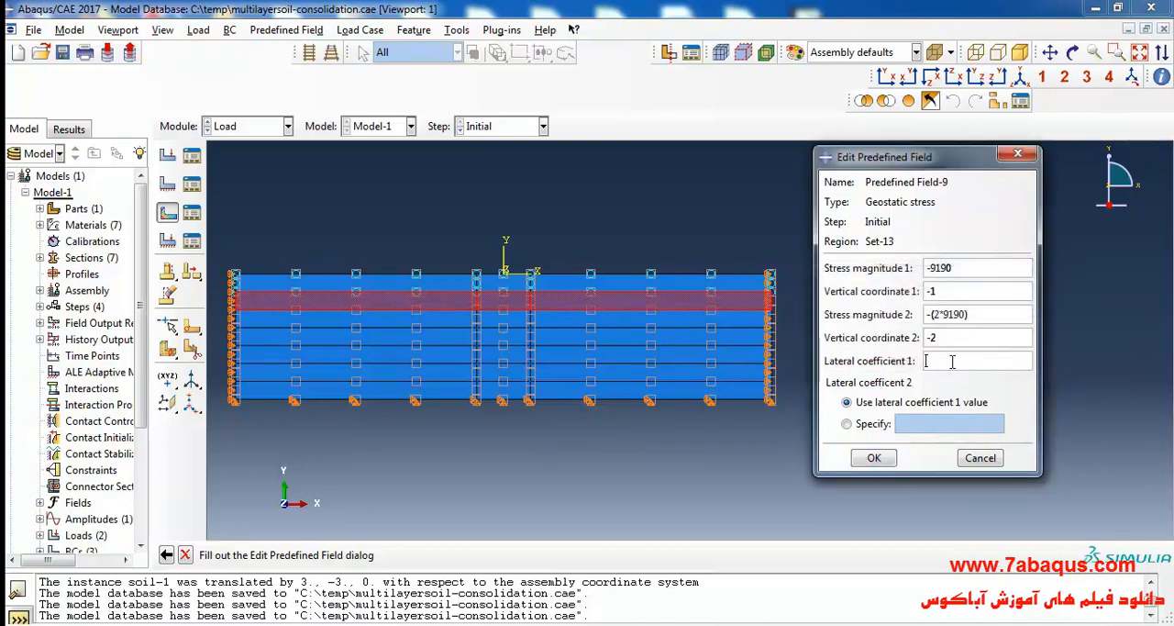
{"action": "left_click", "coordinate": [952, 361]}
{"action": "type", "text": "1"}
{"action": "left_click", "coordinate": [876, 457]}
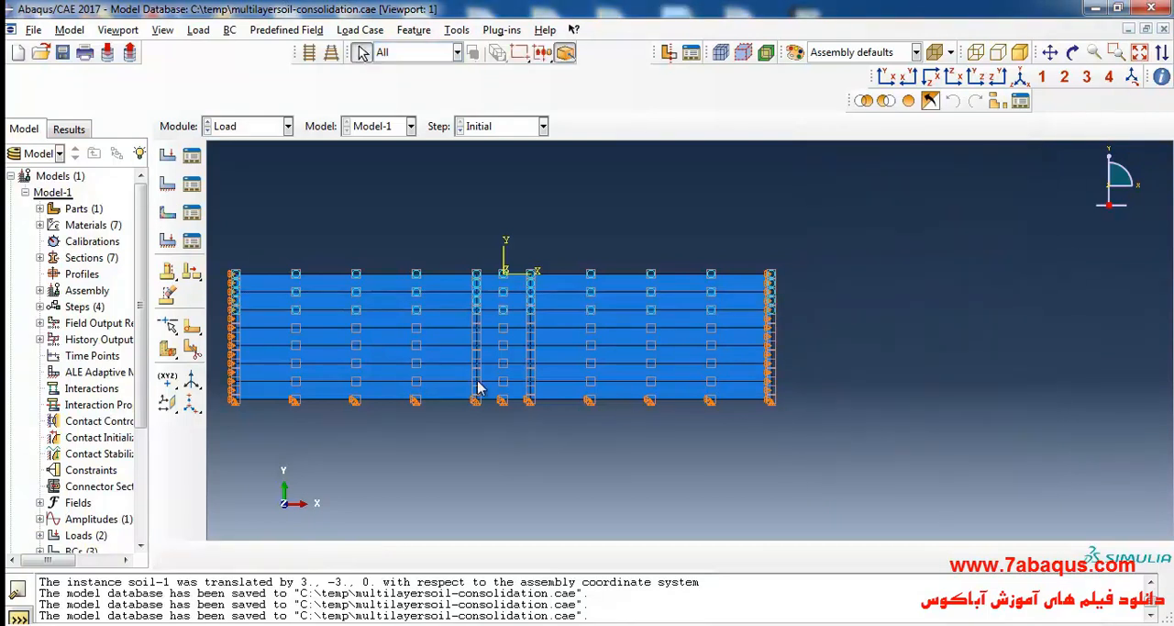
Check the stress magnitudes stored in the second layer's geostatic stress field, Predefined Field-9.
{"action": "left_click", "coordinate": [192, 212]}
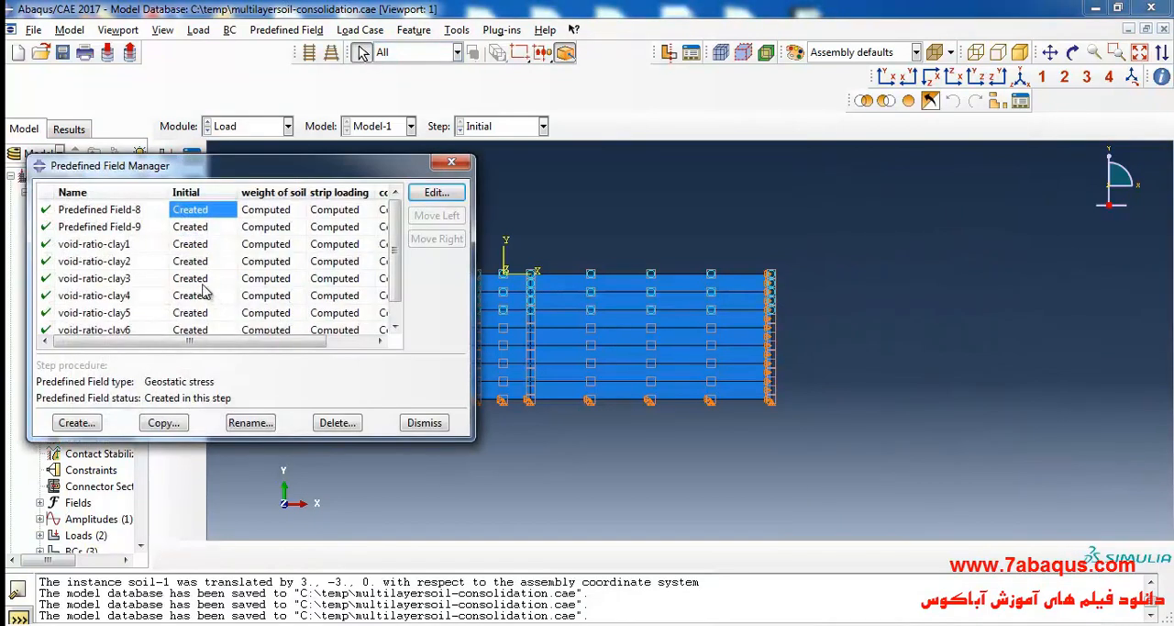
{"action": "double_click", "coordinate": [196, 228]}
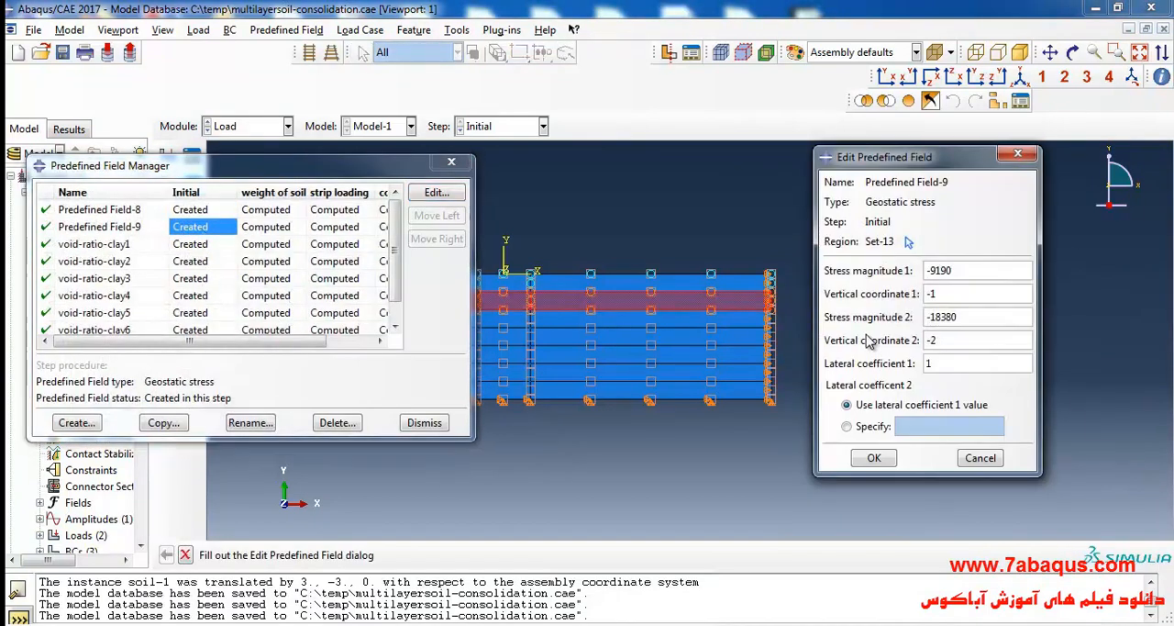
{"action": "left_click_drag", "start_coordinate": [392, 167], "coordinate": [555, 212]}
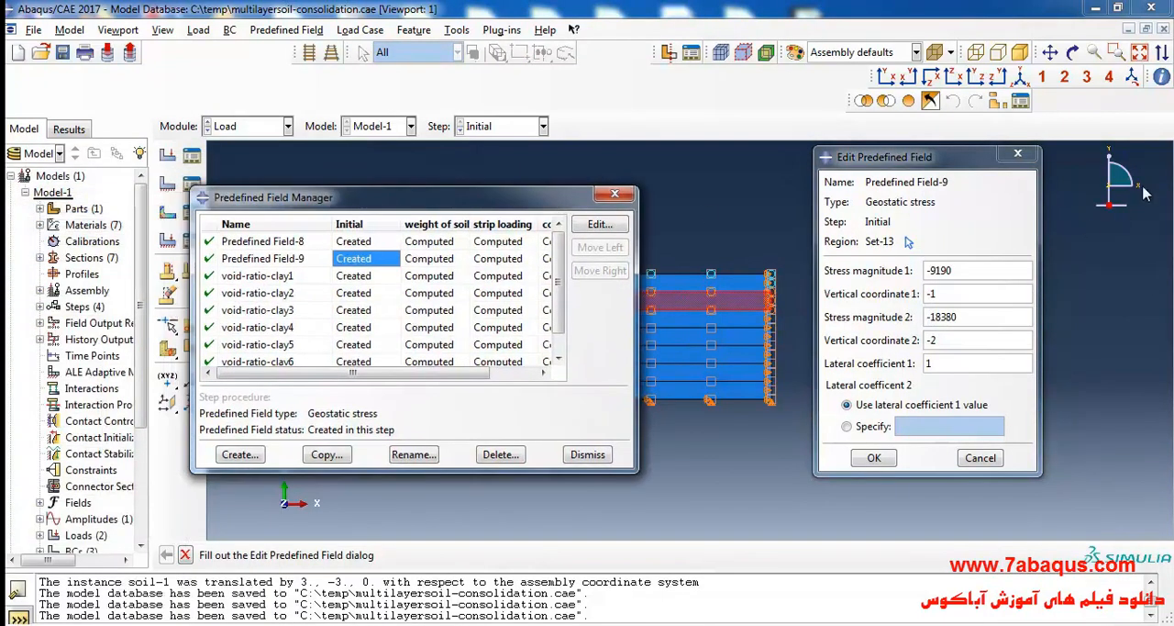
{"action": "left_click", "coordinate": [1031, 154]}
{"action": "left_click", "coordinate": [614, 194]}
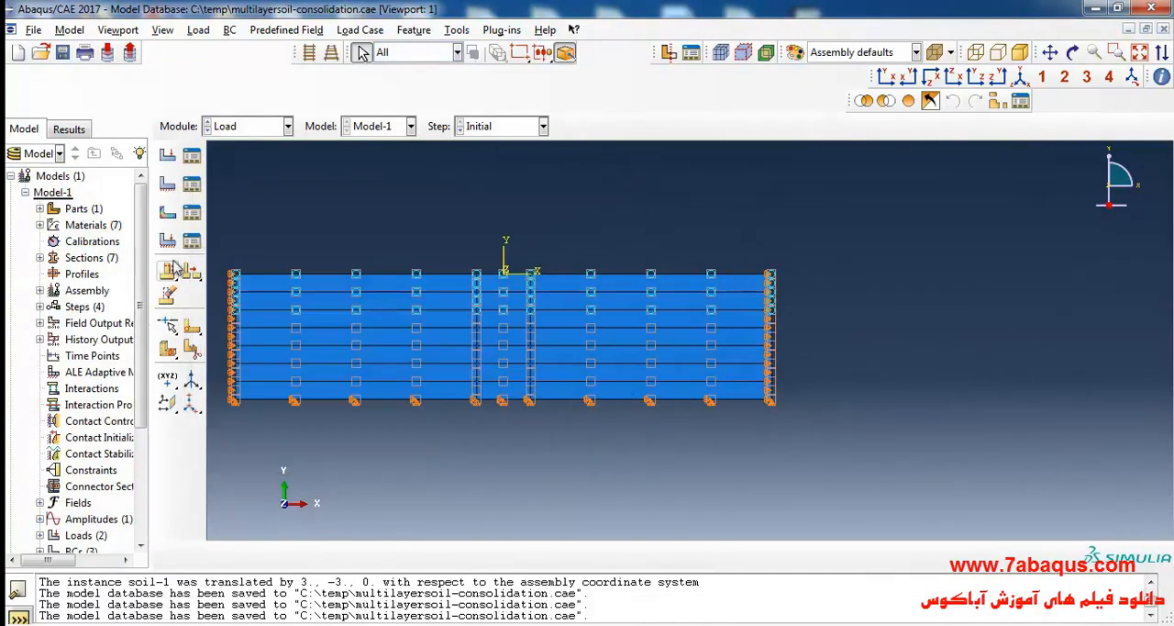
Create a Geostatic stress field in the Initial step on all three regions of the third soil layer.
{"action": "left_click", "coordinate": [168, 212]}
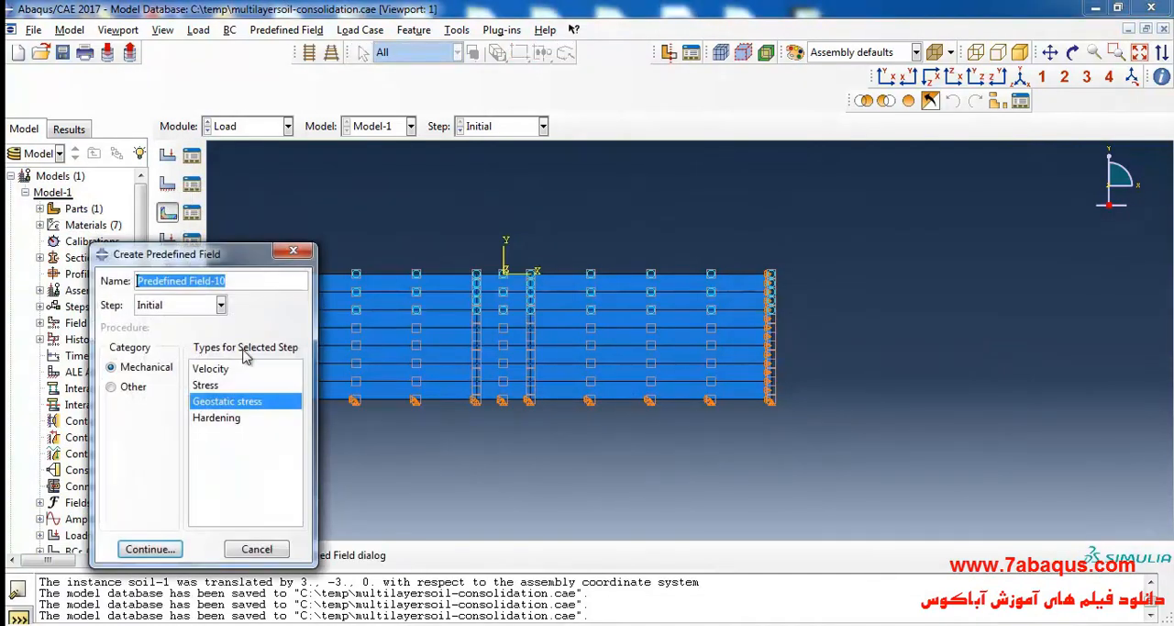
{"action": "left_click", "coordinate": [166, 547]}
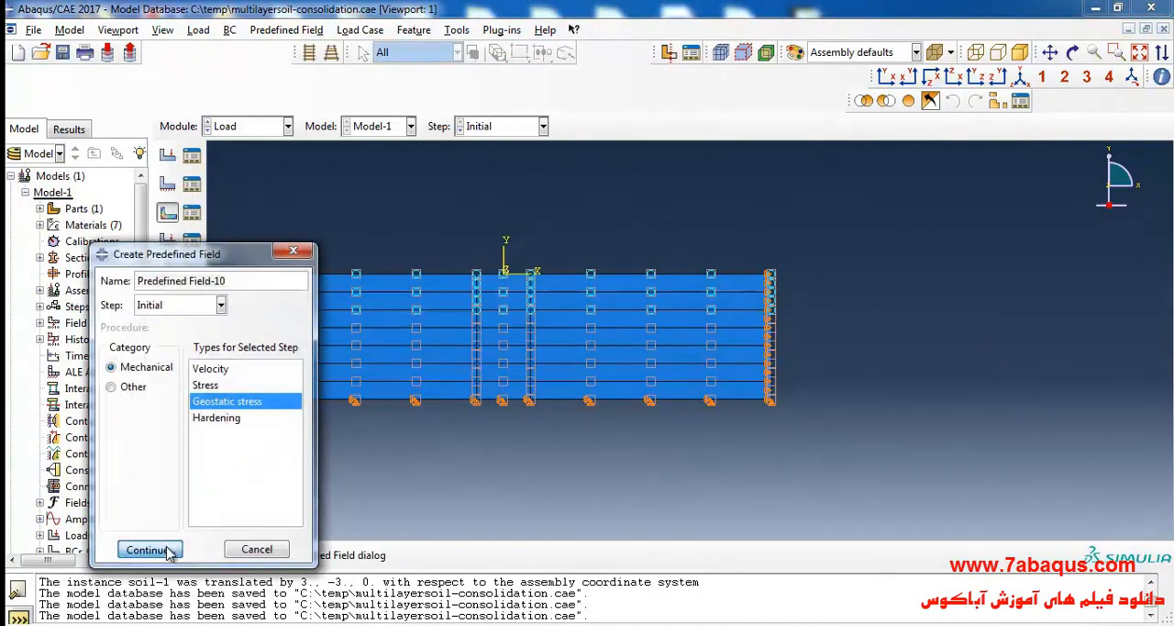
{"action": "left_click", "coordinate": [462, 323]}
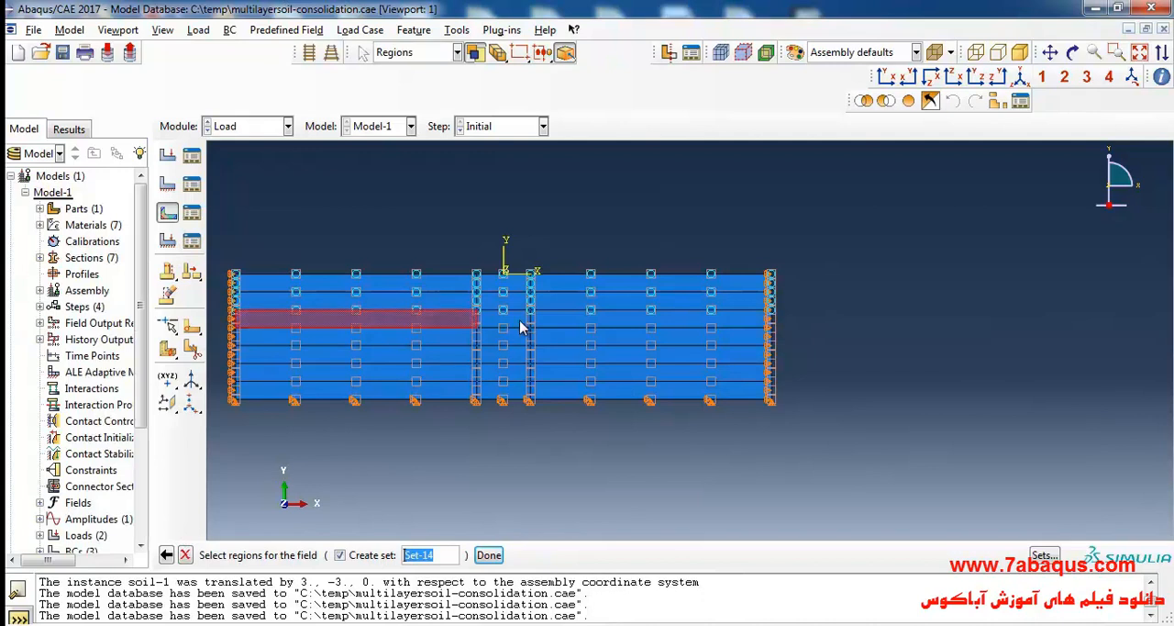
{"action": "left_click", "coordinate": [499, 325], "text": "shift"}
{"action": "left_click", "coordinate": [570, 322], "text": "shift"}
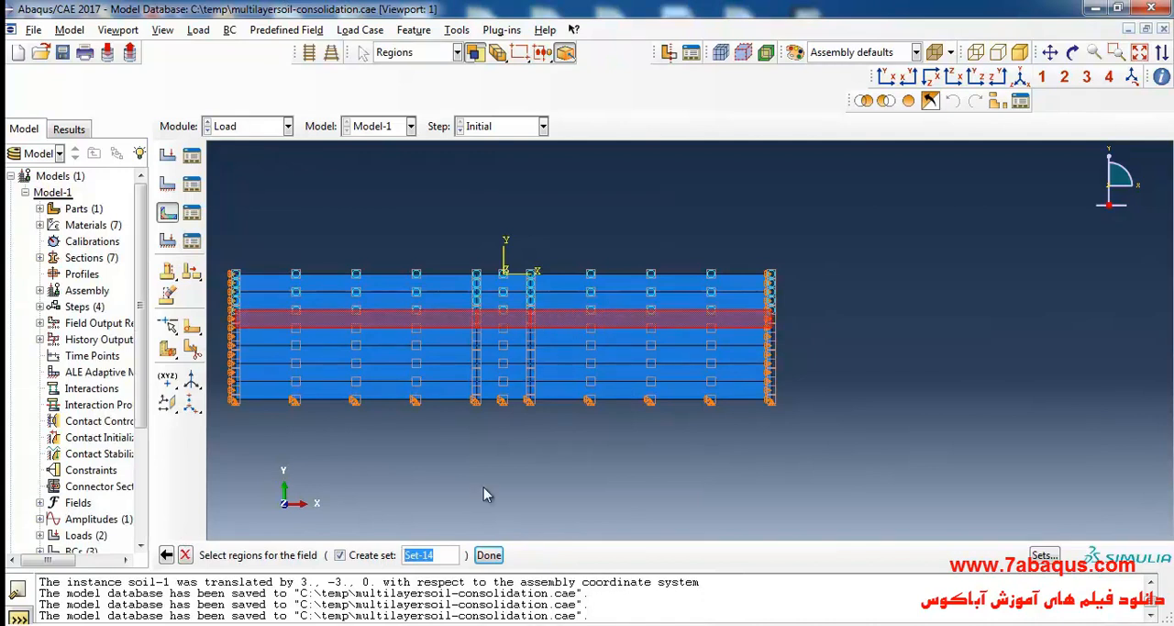
{"action": "left_click", "coordinate": [488, 554]}
Set the third layer's vertical coordinate 1 to -2 and enter a 2*9190 expression for stress magnitude 1.
{"action": "left_click", "coordinate": [942, 292]}
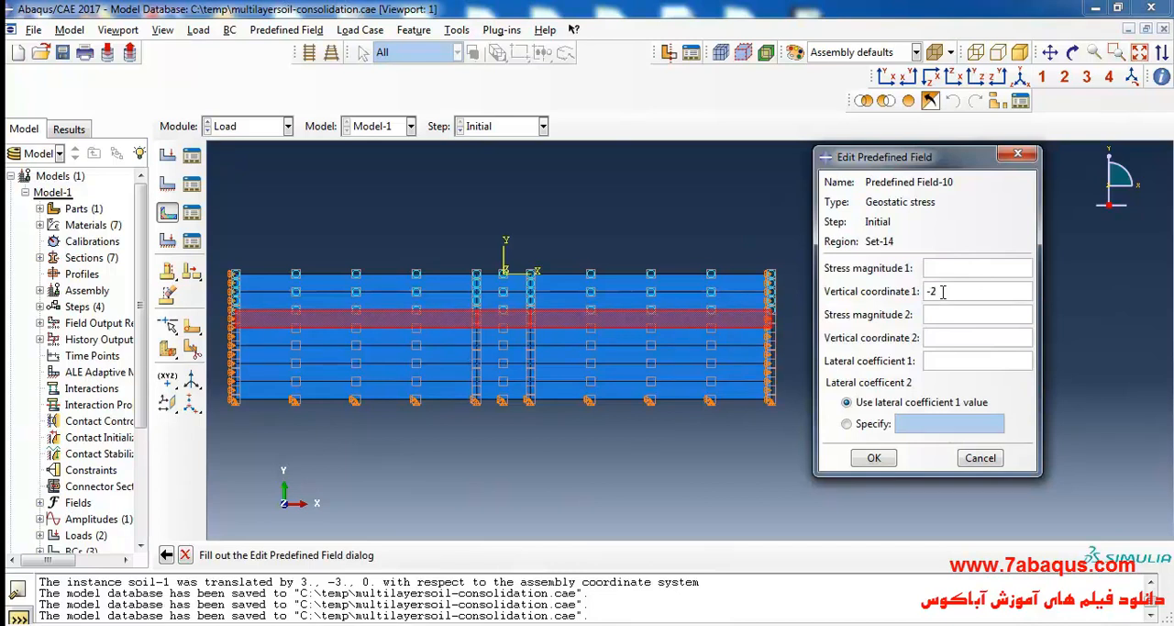
{"action": "left_click", "coordinate": [938, 266]}
{"action": "type", "text": "2*5190)"}
{"action": "key", "text": "Home"}
{"action": "type", "text": "(2-"}
Set the third layer's vertical coordinate 2 to -3 and enter a 3*9190 expression for stress magnitude 2.
{"action": "left_click", "coordinate": [960, 338]}
{"action": "left_click", "coordinate": [957, 313]}
{"action": "type", "text": "3*9190"}
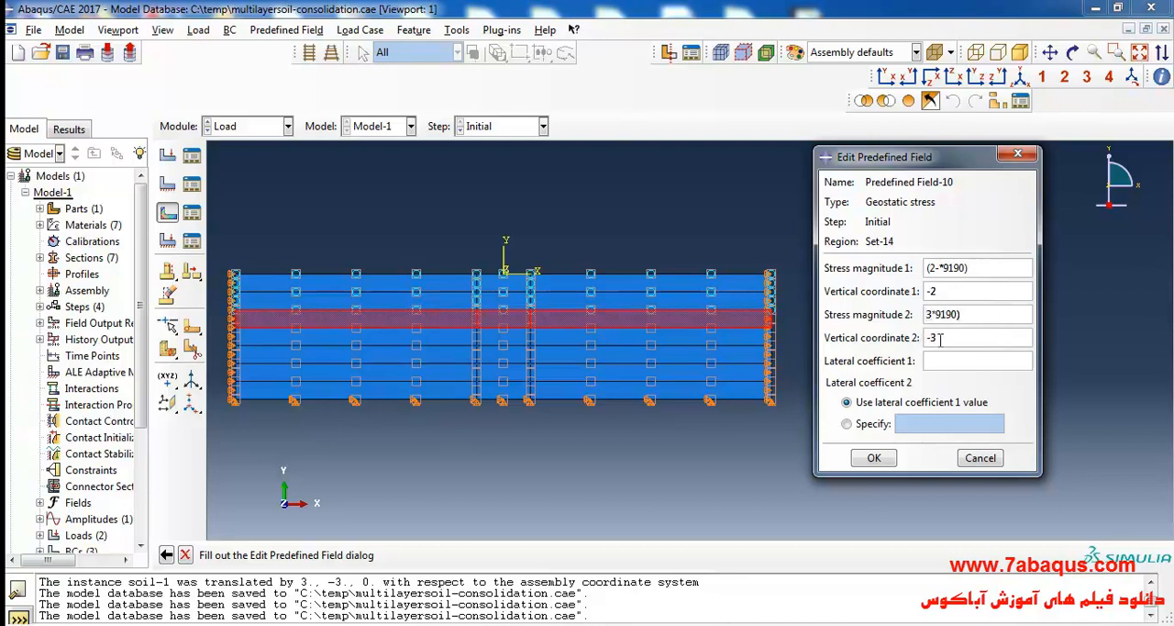
Correct stress magnitudes 1 and 2 to -(2*9190) and -(3*9190), and accept the field with lateral coefficient 1 set to 1.
{"action": "left_click", "coordinate": [938, 268]}
{"action": "key", "text": "BackSpace"}
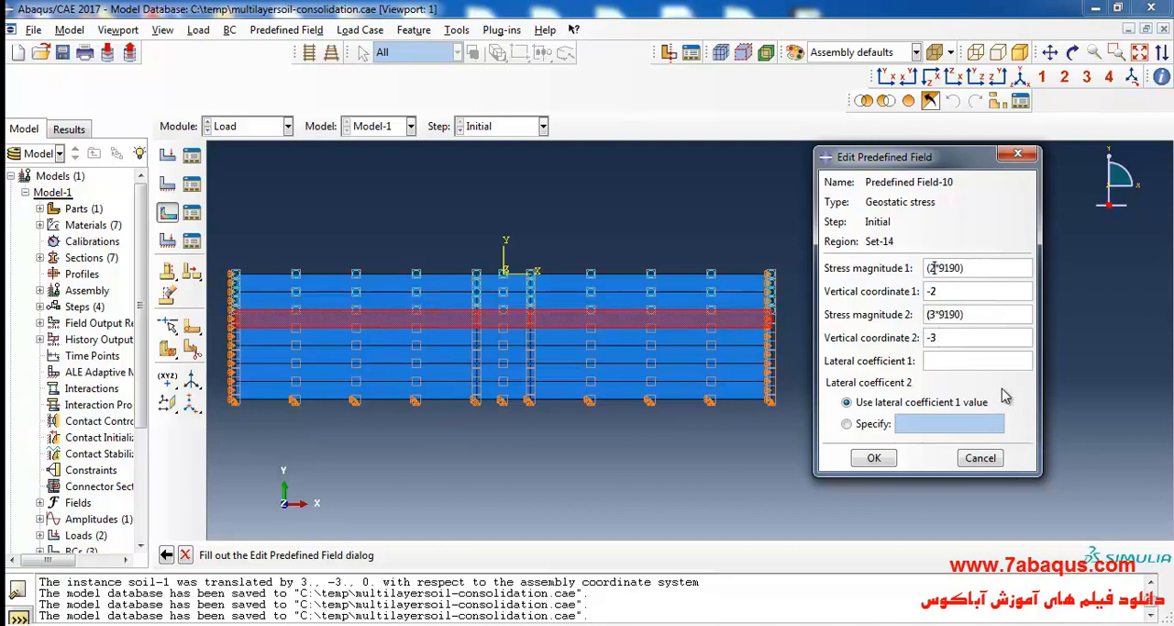
{"action": "left_click", "coordinate": [927, 269]}
{"action": "type", "text": "-"}
{"action": "left_click", "coordinate": [926, 313]}
{"action": "type", "text": "-"}
{"action": "left_click", "coordinate": [960, 358]}
{"action": "type", "text": "1"}
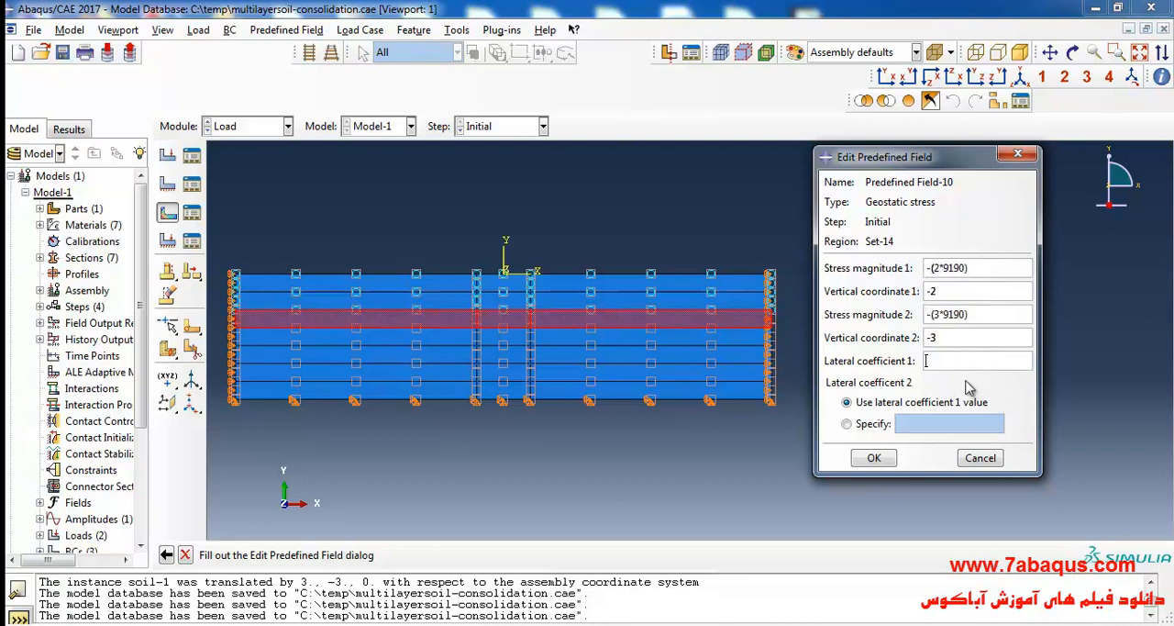
{"action": "left_click", "coordinate": [876, 459]}
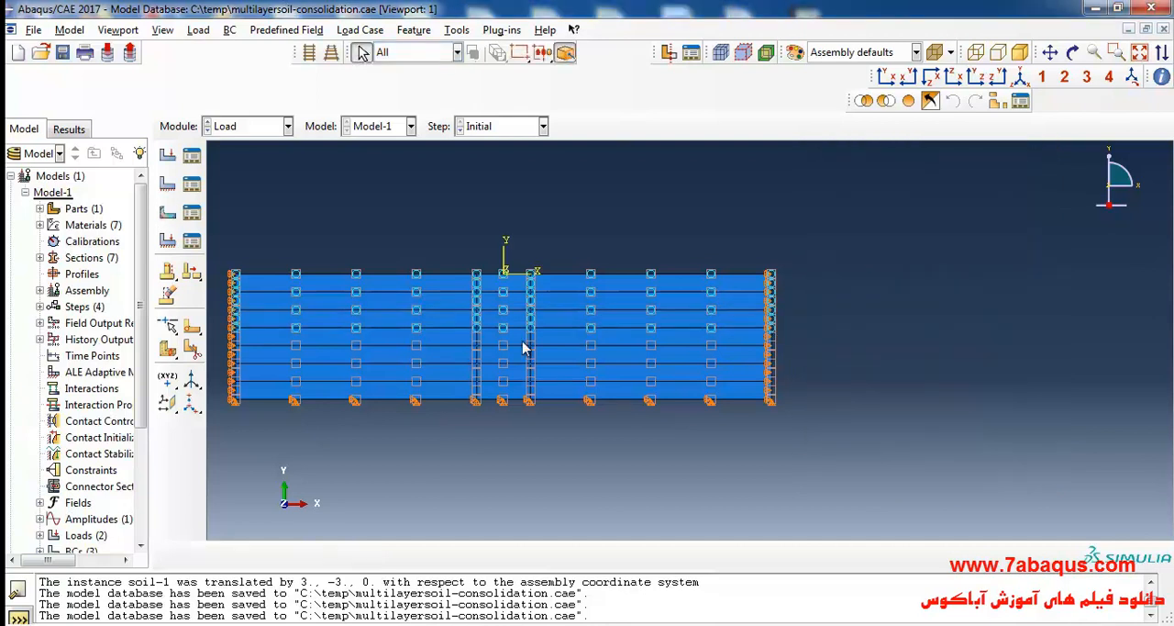
Check the stress magnitudes stored in the third layer's geostatic stress field, Predefined Field-10.
{"action": "left_click", "coordinate": [192, 213]}
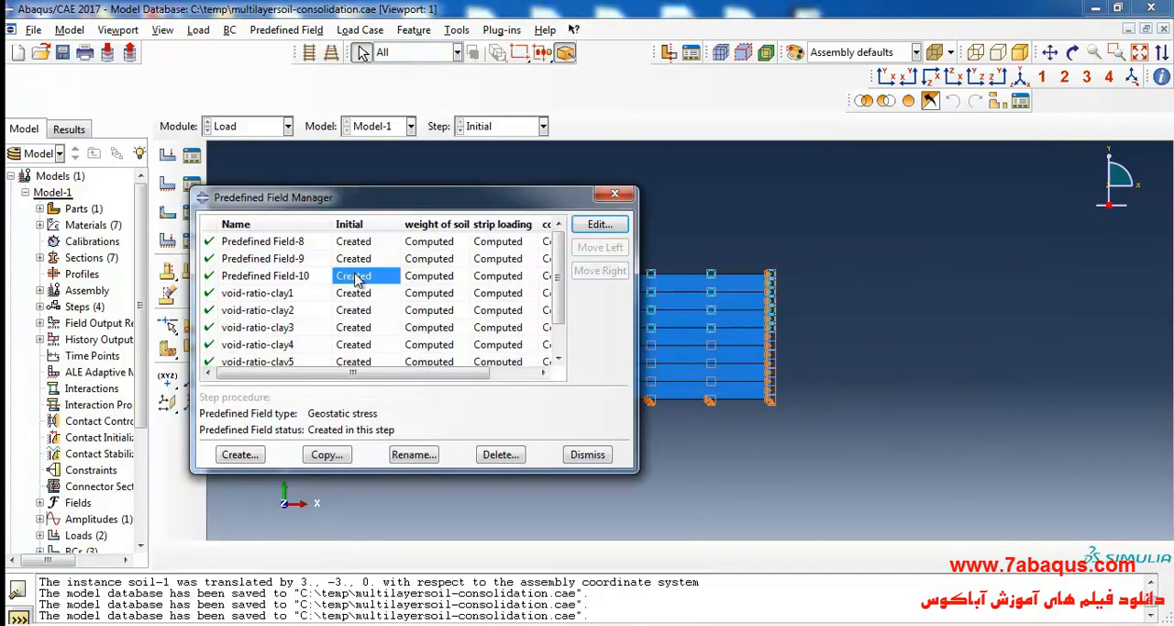
{"action": "left_click", "coordinate": [600, 223]}
{"action": "left_click_drag", "start_coordinate": [483, 209], "coordinate": [535, 211]}
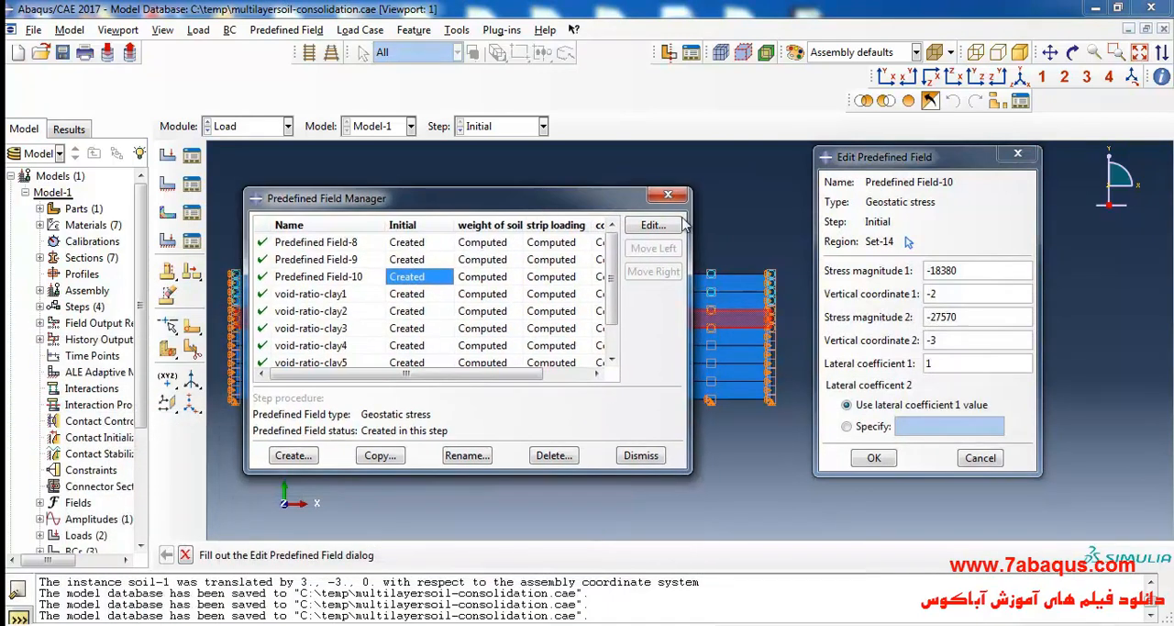
{"action": "left_click", "coordinate": [1015, 159]}
{"action": "left_click", "coordinate": [668, 194]}
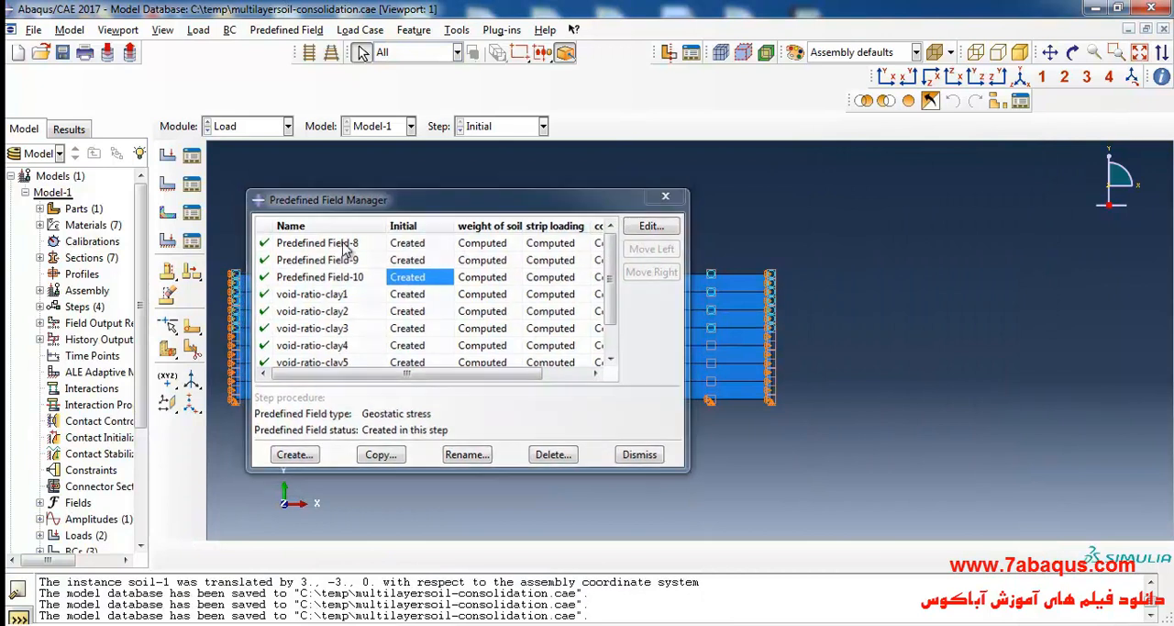
Create a Geostatic stress field in the Initial step on all three regions of the fourth soil layer.
{"action": "left_click", "coordinate": [167, 215]}
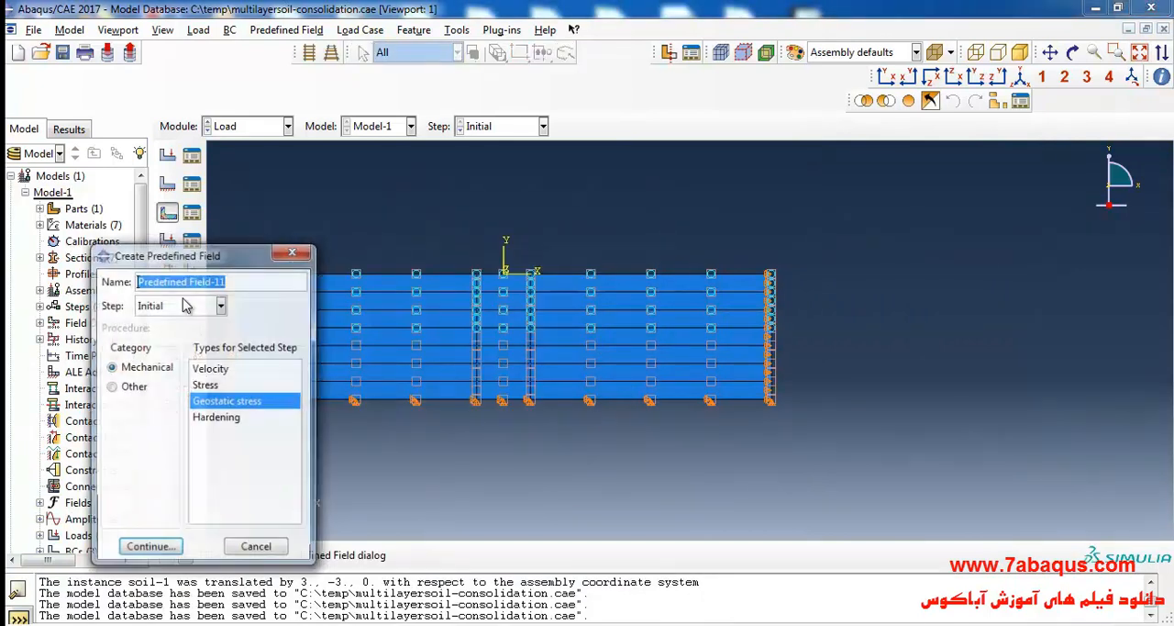
{"action": "left_click", "coordinate": [152, 549]}
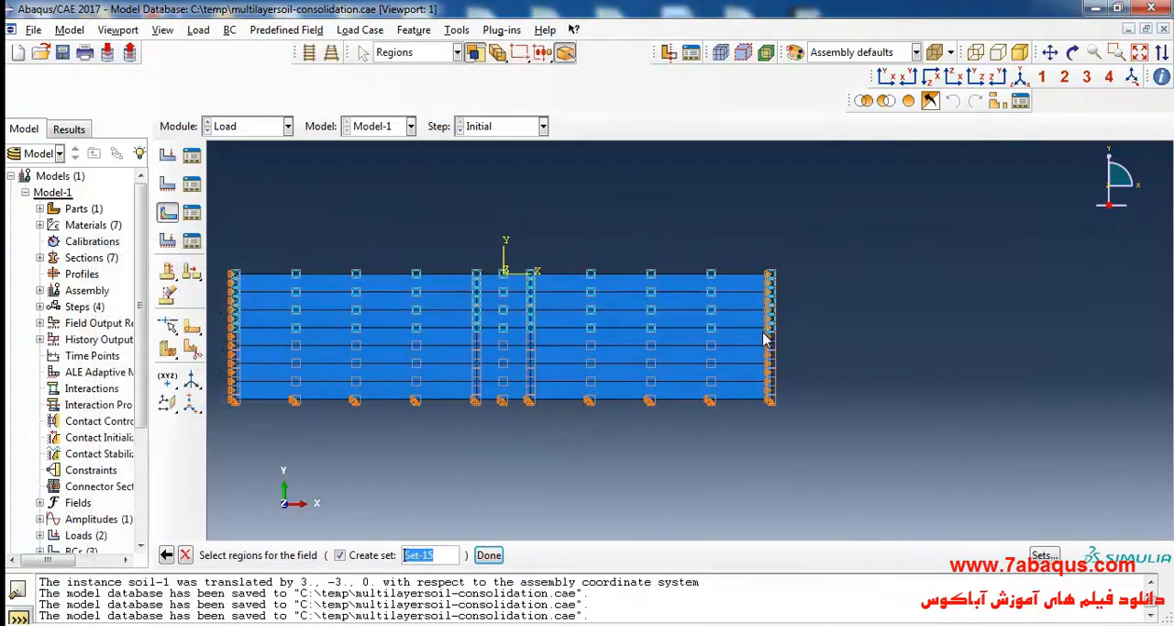
{"action": "left_click", "coordinate": [436, 346]}
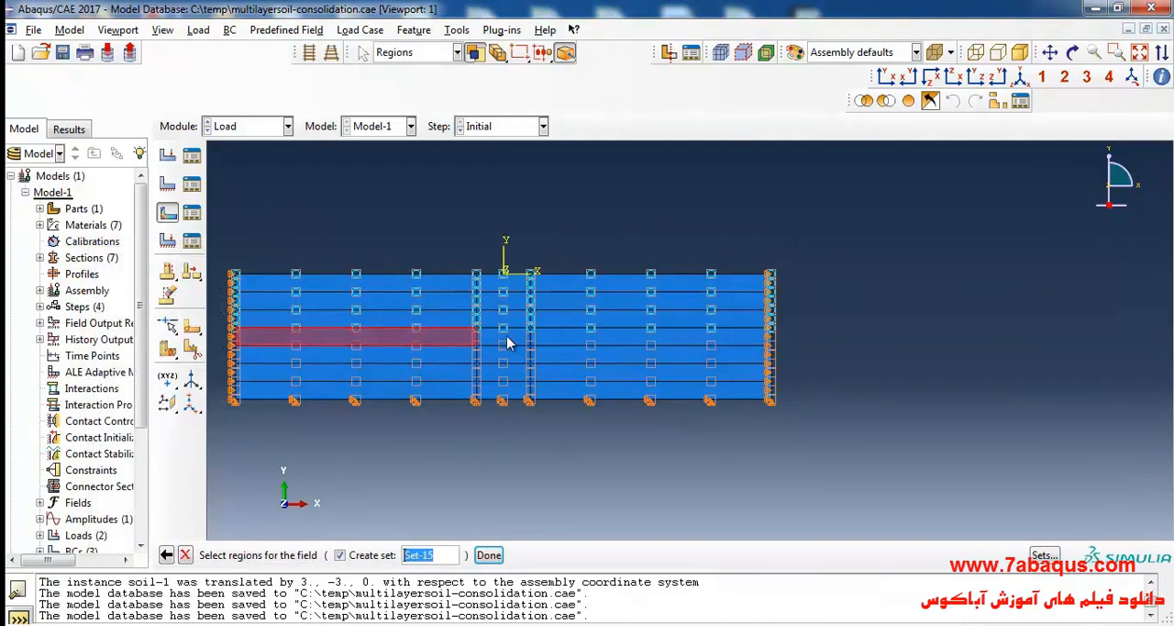
{"action": "left_click", "coordinate": [621, 345], "text": "shift"}
{"action": "left_click", "coordinate": [488, 554]}
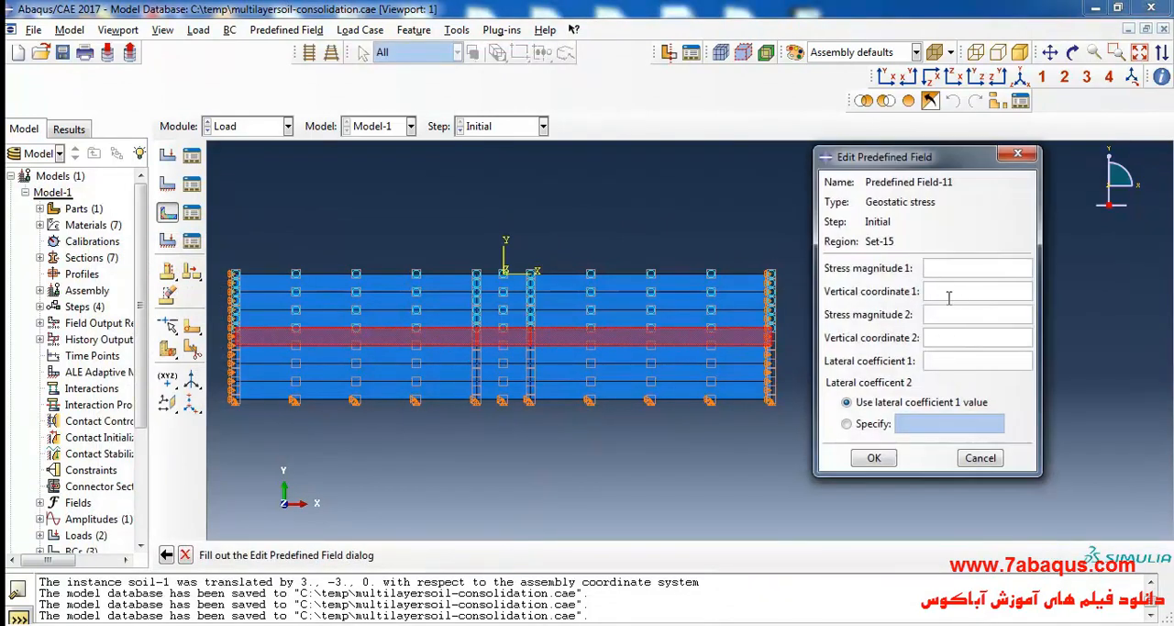
Set the fourth layer's vertical coordinate 1 to -3 and enter 3*9190 for stress magnitude 1.
{"action": "left_click", "coordinate": [943, 294]}
{"action": "left_click", "coordinate": [940, 266]}
{"action": "type", "text": "190"}
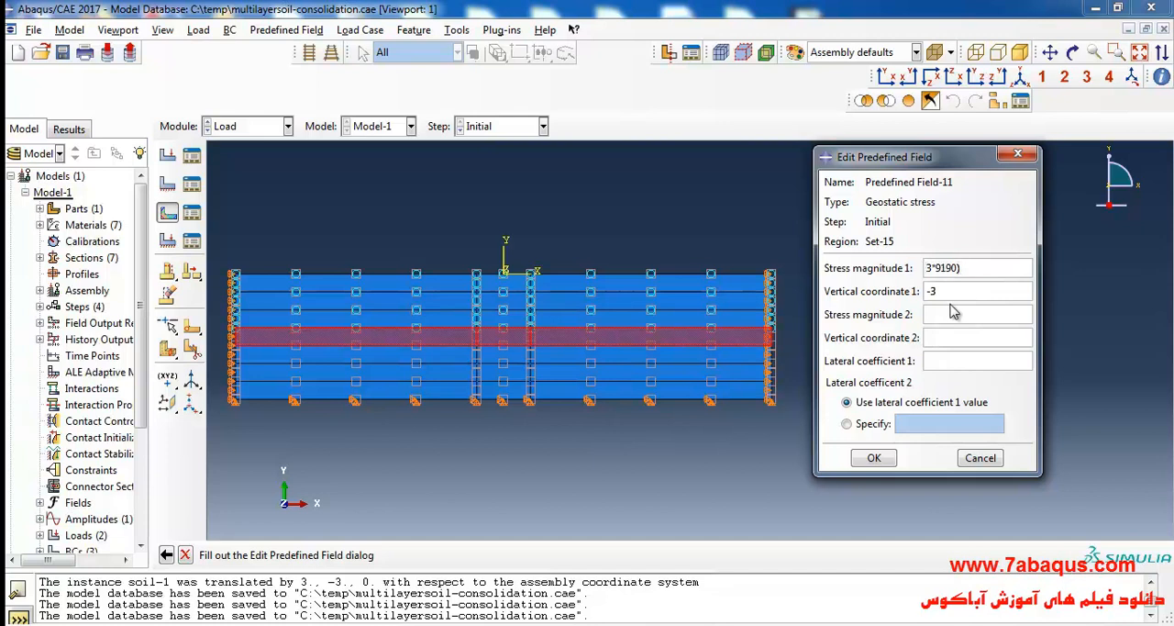
Complete the fourth layer's field with stress magnitudes -(3*9190) and -(4*9190), vertical coordinate 2 of -4 and lateral coefficient 1 of 1, and accept it.
{"action": "type", "text": "-("}
{"action": "left_click", "coordinate": [954, 339]}
{"action": "type", "text": "-4"}
{"action": "left_click", "coordinate": [954, 312]}
{"action": "type", "text": "4*9190"}
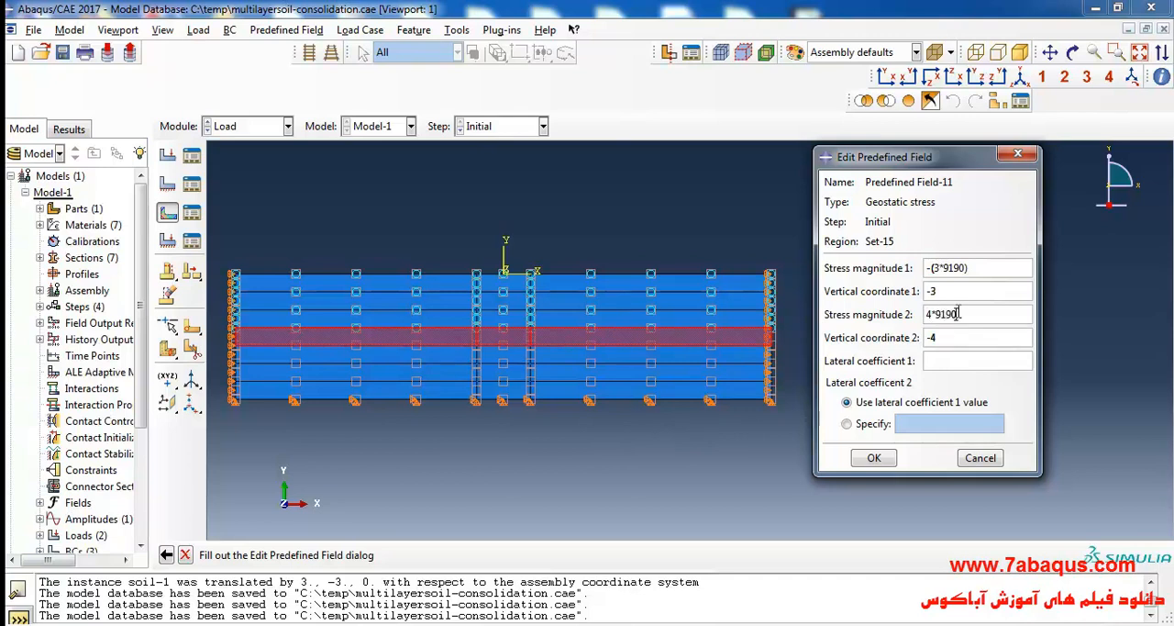
{"action": "type", "text": ")"}
{"action": "key", "text": "Home"}
{"action": "type", "text": "(-"}
{"action": "left_click", "coordinate": [874, 458]}
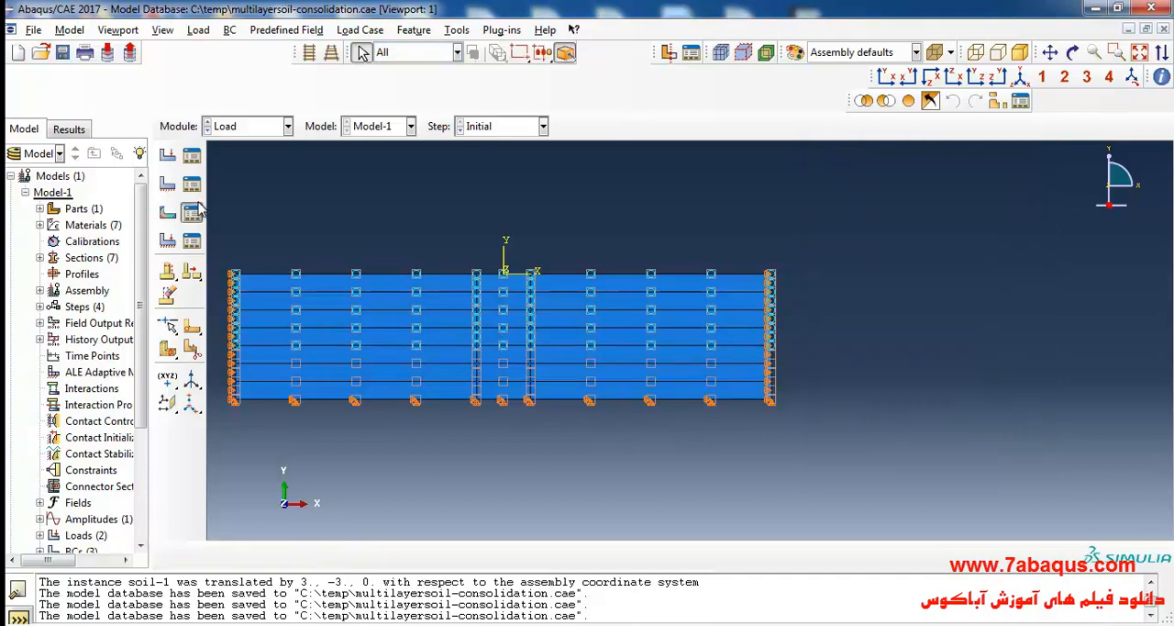
Check the stress magnitudes stored in the fourth layer's geostatic stress field, Predefined Field-11.
{"action": "left_click", "coordinate": [192, 212]}
{"action": "double_click", "coordinate": [417, 295]}
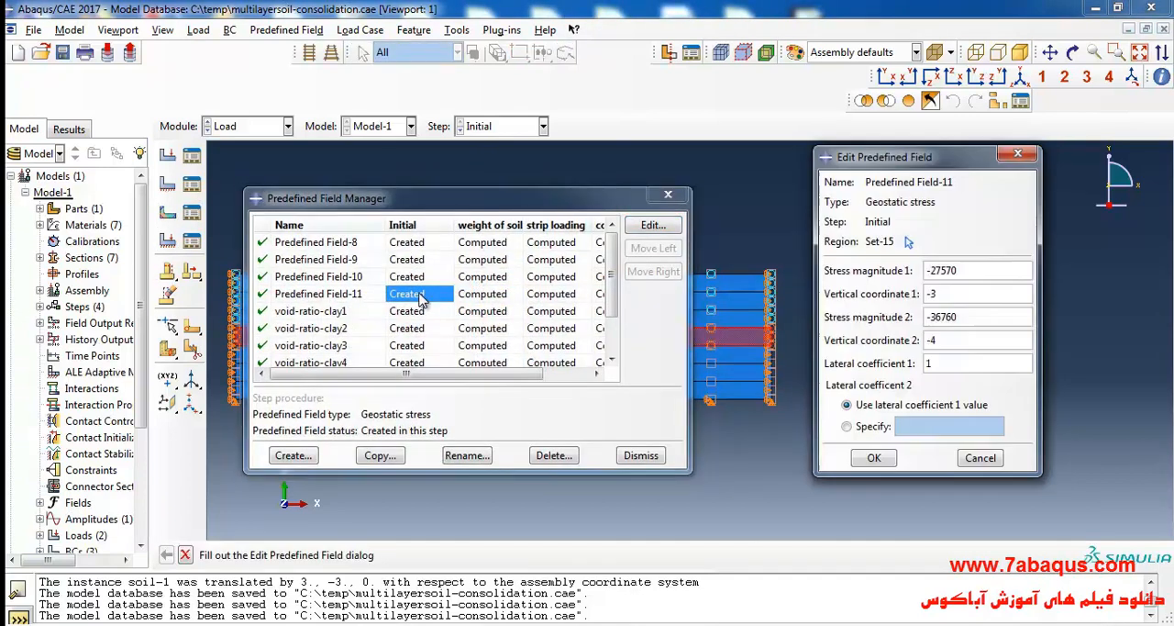
{"action": "left_click", "coordinate": [1017, 153]}
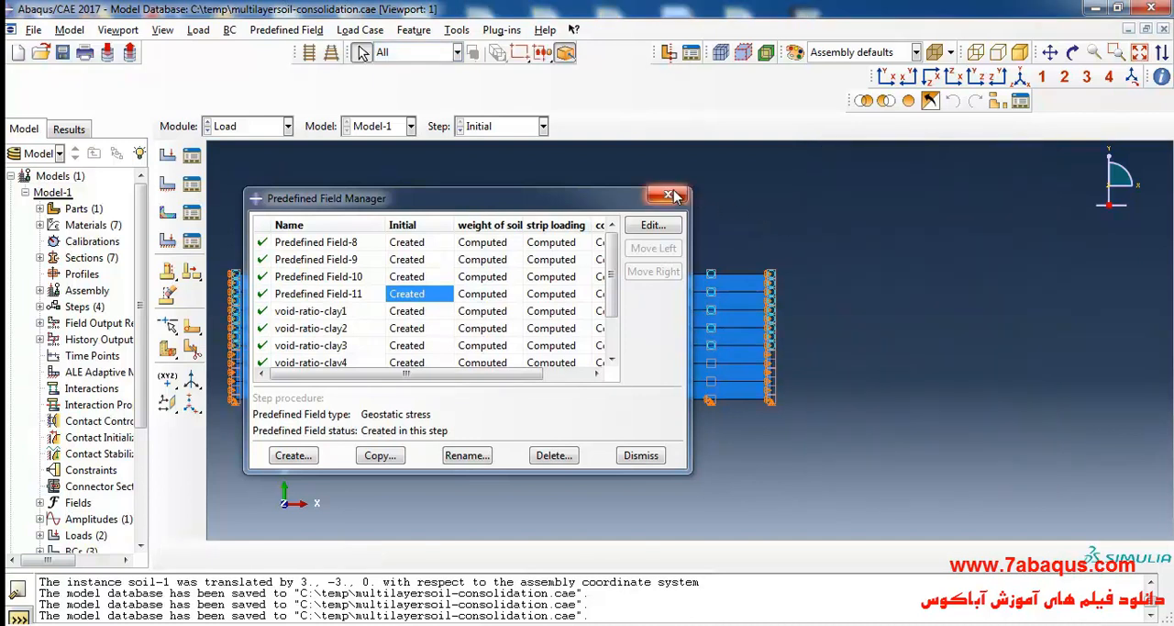
{"action": "left_click", "coordinate": [662, 230]}
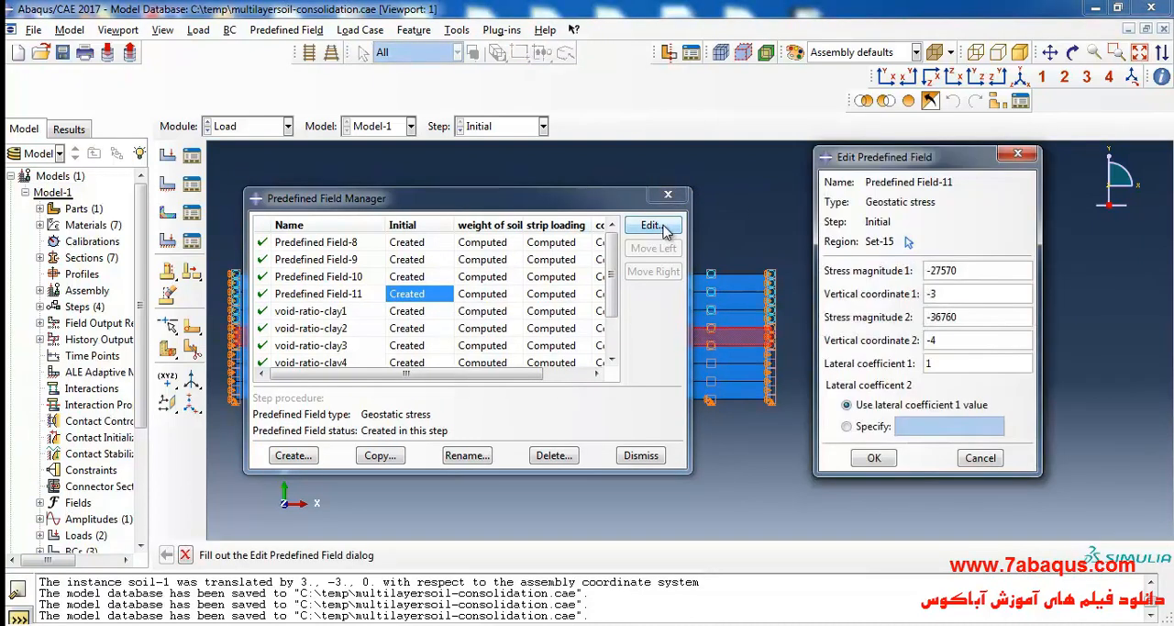
{"action": "left_click", "coordinate": [1023, 156]}
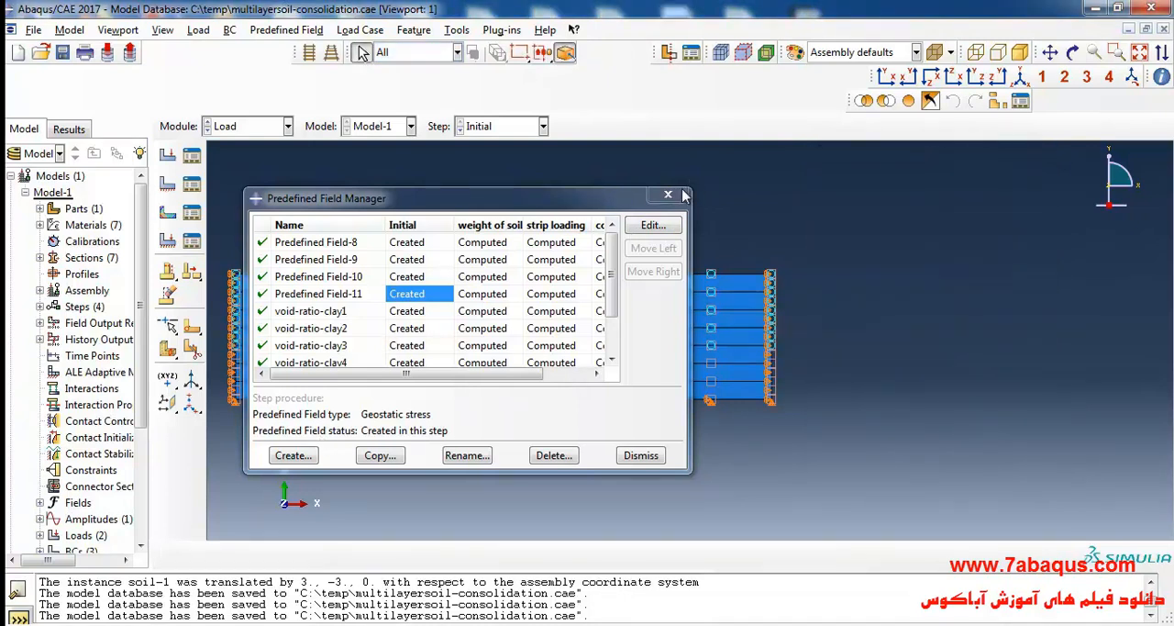
{"action": "left_click", "coordinate": [668, 193]}
Create a Geostatic stress field in the Initial step on all three regions of the fifth soil layer.
{"action": "left_click", "coordinate": [167, 212]}
{"action": "left_click", "coordinate": [150, 549]}
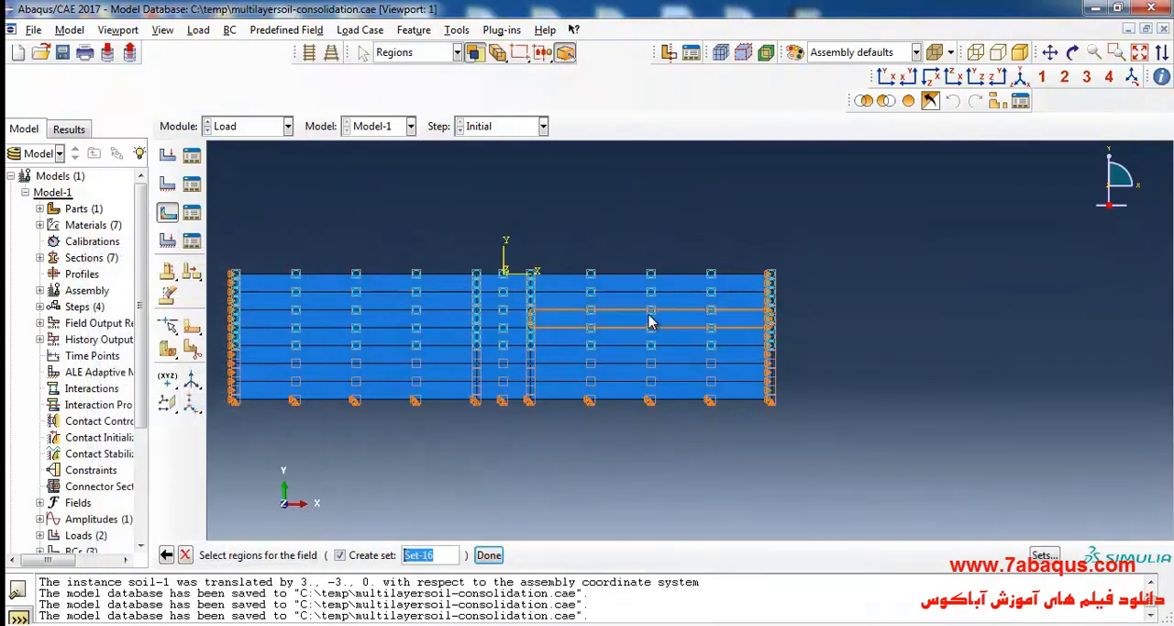
{"action": "left_click", "coordinate": [666, 358]}
{"action": "left_click", "coordinate": [516, 357], "text": "shift"}
{"action": "left_click", "coordinate": [450, 354], "text": "shift"}
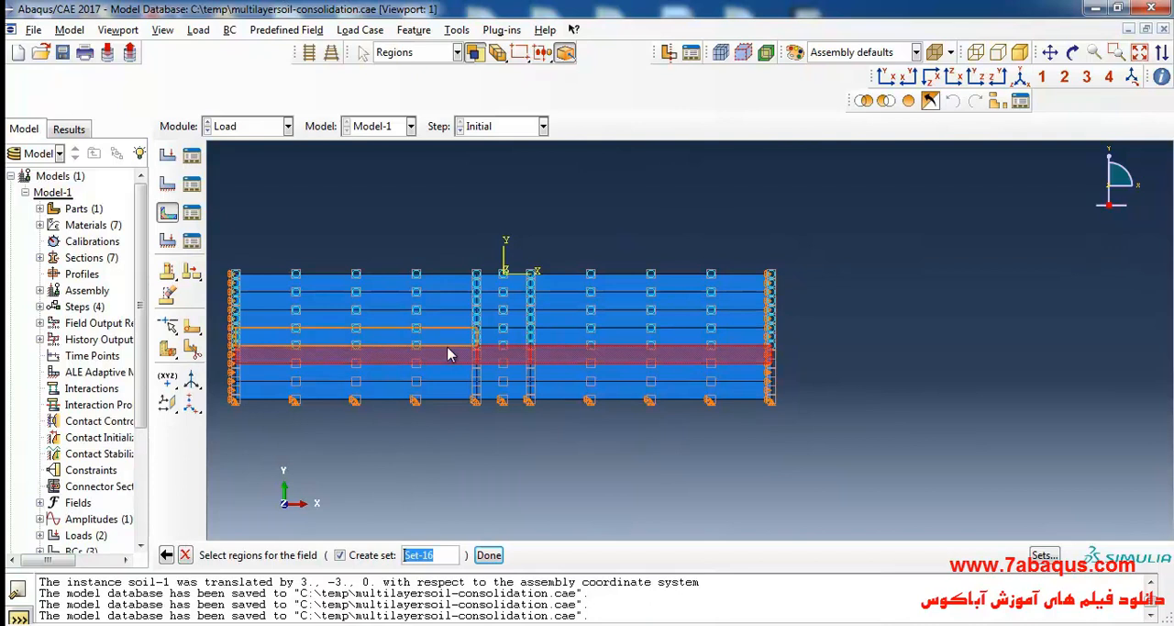
{"action": "left_click", "coordinate": [487, 555]}
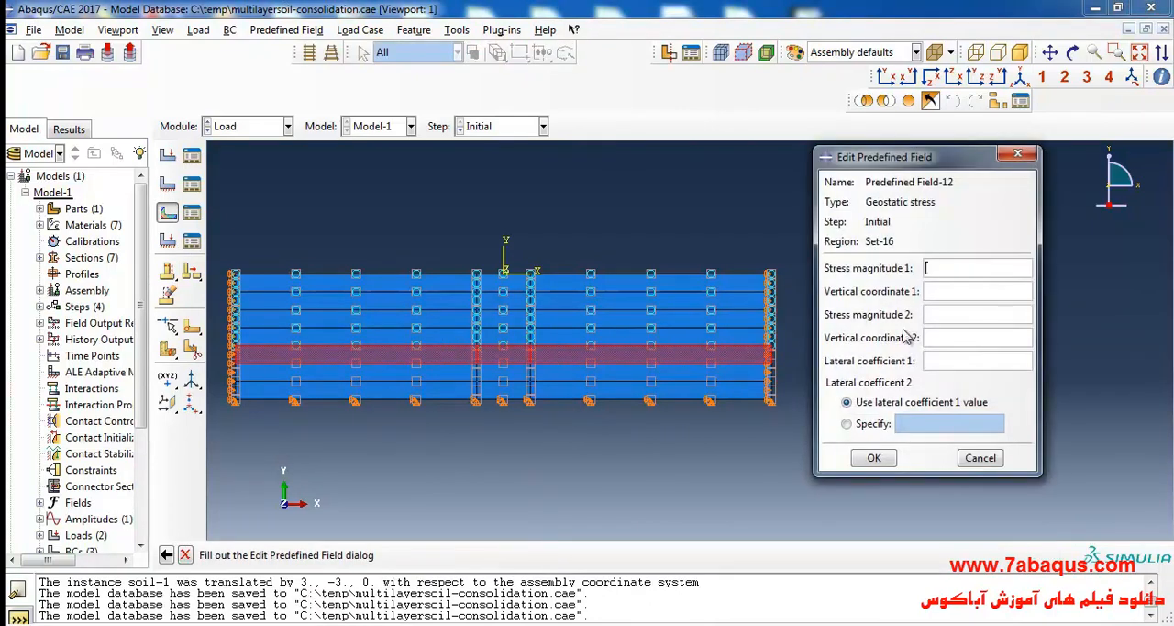
Set the fifth layer's vertical coordinate 1 to -4 and stress magnitude 1 to -(4*9190).
{"action": "left_click", "coordinate": [939, 290]}
{"action": "type", "text": "-4"}
{"action": "left_click", "coordinate": [949, 267]}
{"action": "type", "text": "4*9190"}
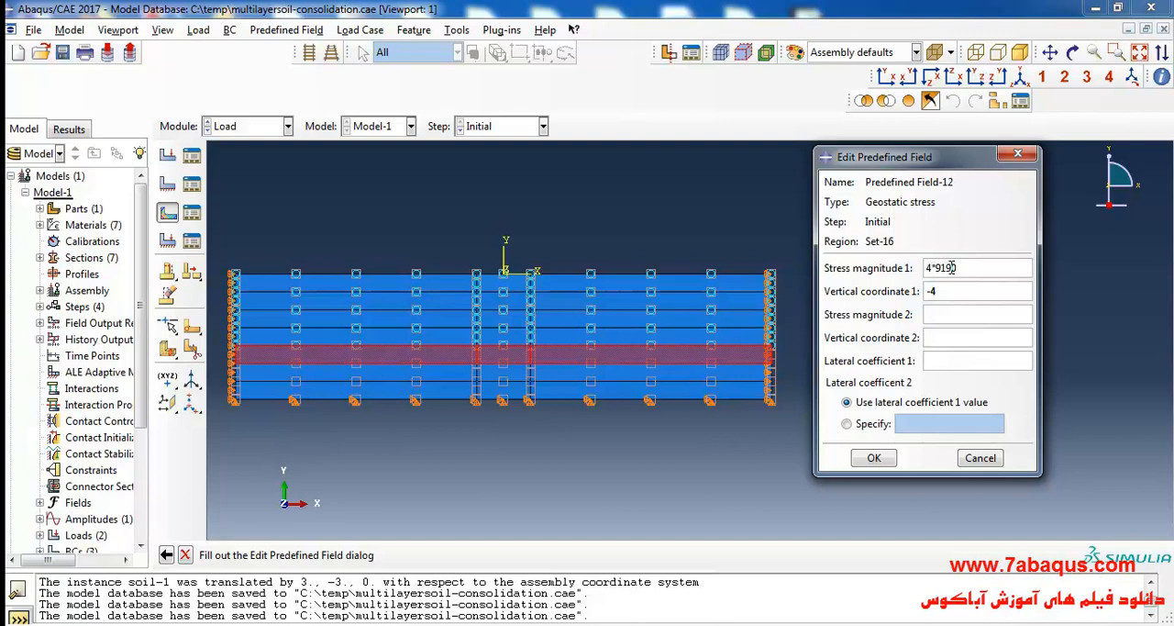
{"action": "type", "text": ")"}
{"action": "key", "text": "Home"}
{"action": "type", "text": "(("}
{"action": "key", "text": "Home"}
{"action": "type", "text": "-"}
Set the fifth layer's vertical coordinate 2 to -5, stress magnitude 2 to -(5*9190) and lateral coefficient 1 to 1, and accept the field.
{"action": "left_click", "coordinate": [949, 339]}
{"action": "type", "text": "-5"}
{"action": "left_click", "coordinate": [949, 312]}
{"action": "type", "text": "5*9190)"}
{"action": "left_click_drag", "start_coordinate": [932, 313], "coordinate": [926, 311]}
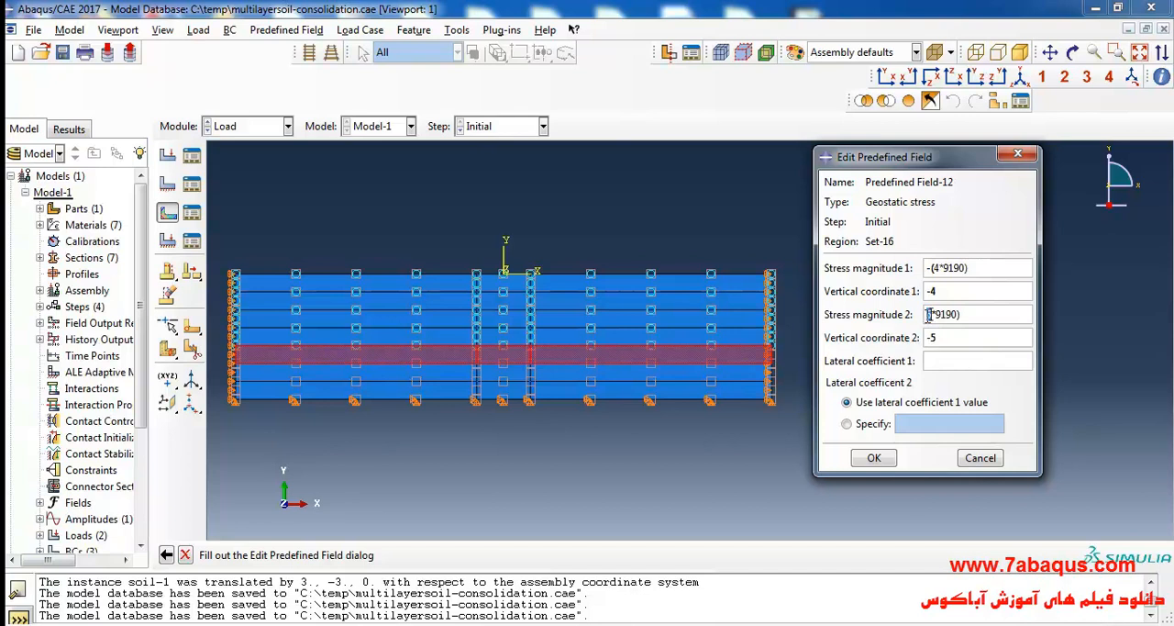
{"action": "type", "text": "("}
{"action": "type", "text": "-"}
{"action": "left_click", "coordinate": [945, 360]}
{"action": "type", "text": "1"}
{"action": "left_click", "coordinate": [888, 457]}
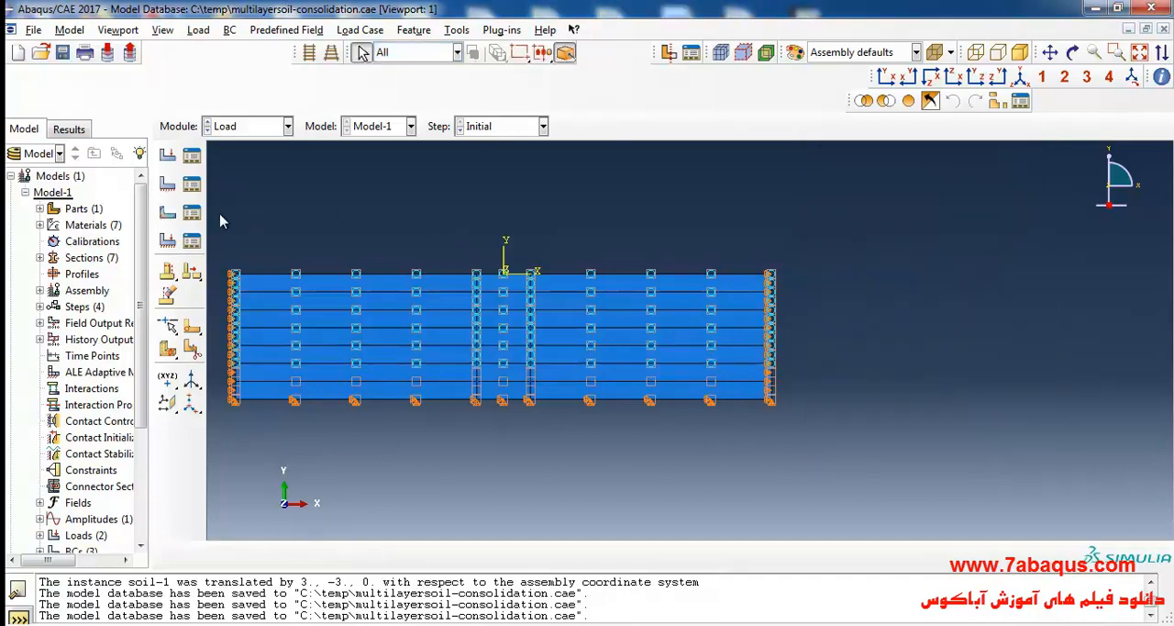
Check the stress magnitudes stored in the fifth layer's geostatic stress field, Predefined Field-12.
{"action": "left_click", "coordinate": [191, 211]}
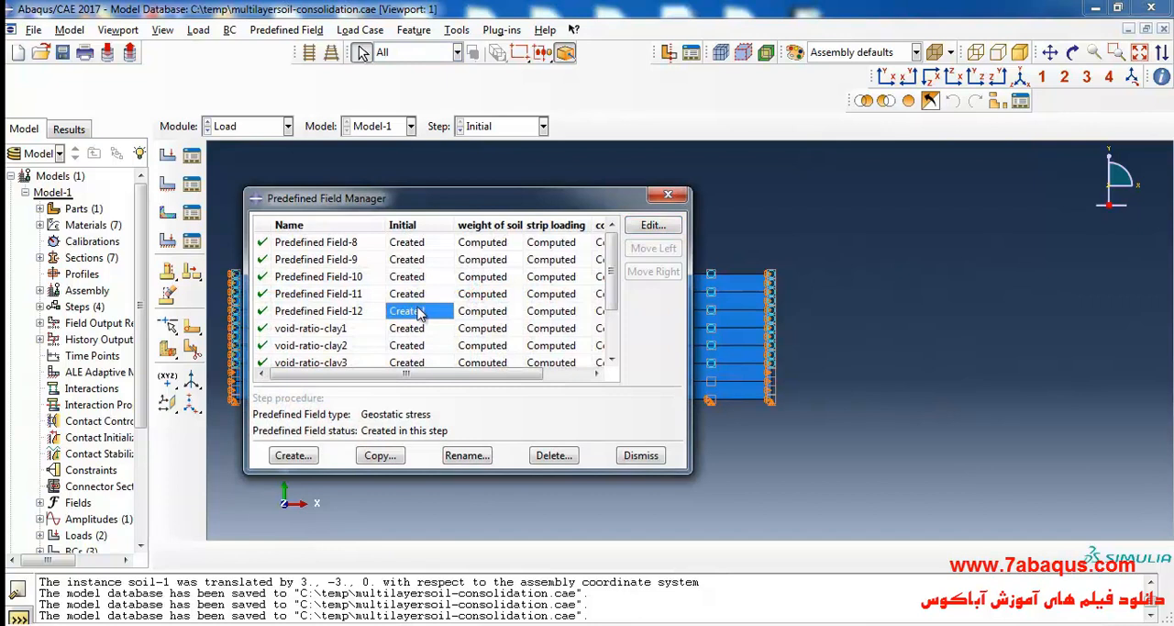
{"action": "double_click", "coordinate": [419, 313]}
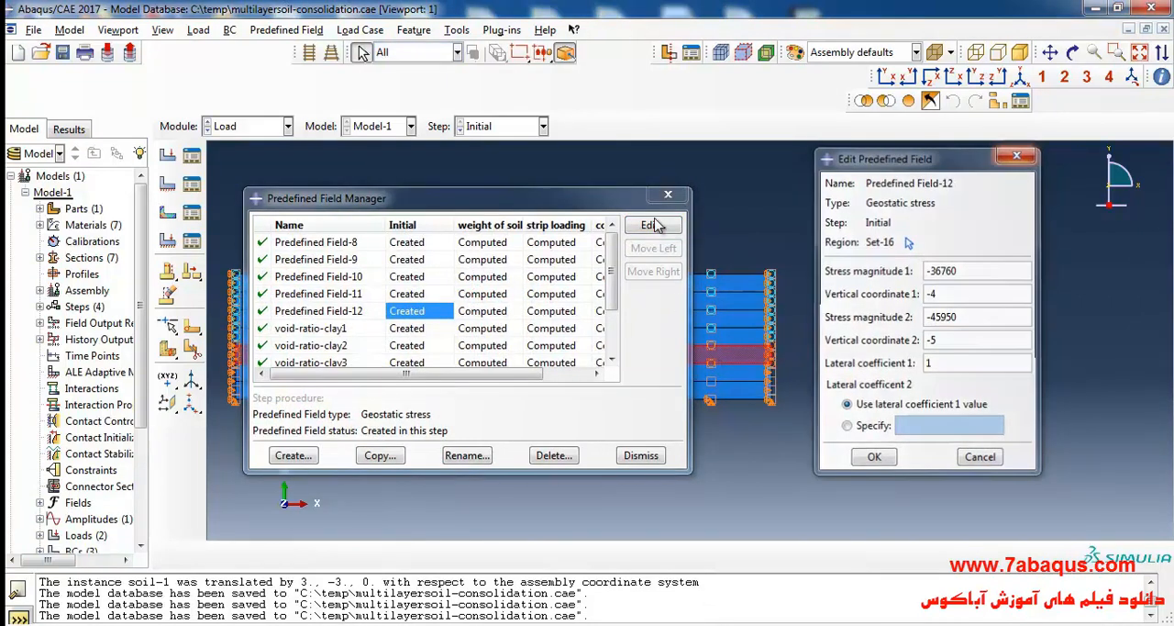
{"action": "left_click", "coordinate": [1016, 155]}
{"action": "left_click", "coordinate": [668, 194]}
Create a Geostatic stress field in the Initial step on all three regions of the sixth soil layer.
{"action": "left_click", "coordinate": [167, 212]}
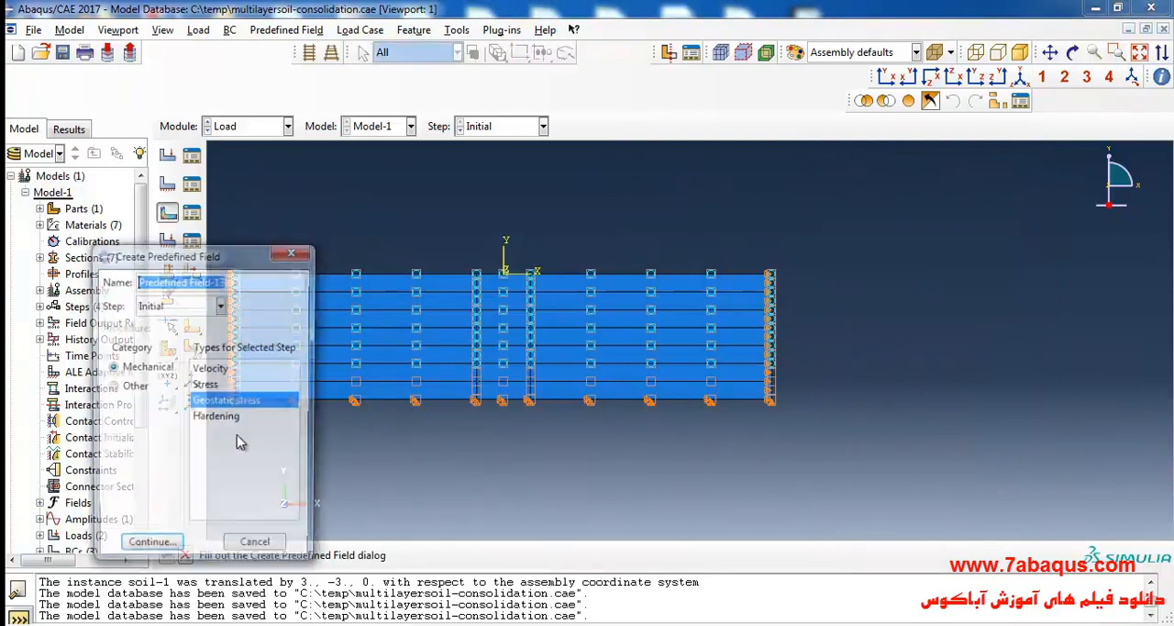
{"action": "left_click", "coordinate": [151, 537]}
{"action": "left_click", "coordinate": [516, 375]}
{"action": "left_click", "coordinate": [564, 374], "text": "shift"}
{"action": "left_click", "coordinate": [466, 374], "text": "shift"}
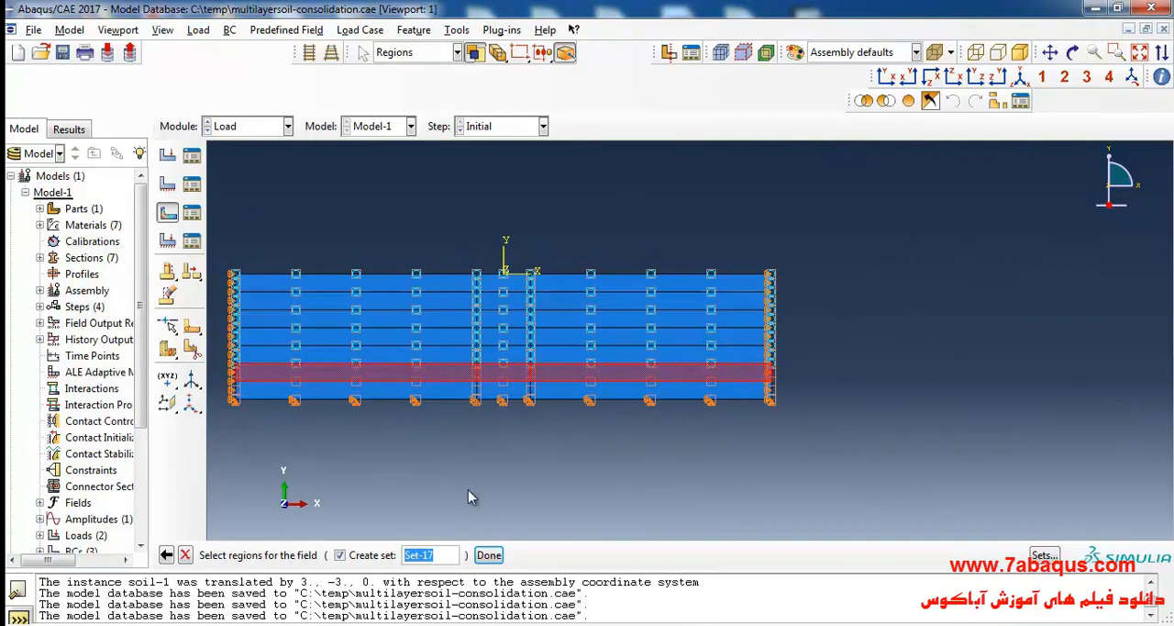
{"action": "left_click", "coordinate": [488, 554]}
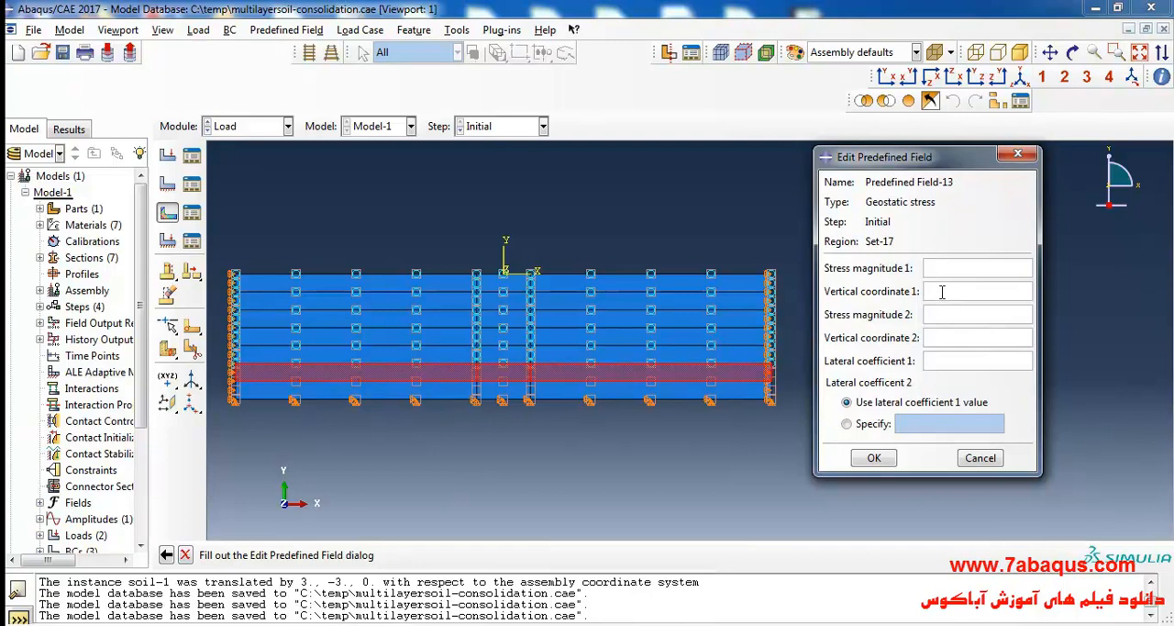
Set the sixth layer's vertical coordinate 1 to -5 and stress magnitude 1 to -(5*9190).
{"action": "left_click", "coordinate": [944, 270]}
{"action": "type", "text": "5*9190)"}
{"action": "left_click", "coordinate": [927, 268]}
{"action": "type", "text": "((-"}
Set the sixth layer's vertical coordinate 2 to -6, stress magnitude 2 to -(6*9190) and lateral coefficient 1 to 1, and accept the field.
{"action": "left_click", "coordinate": [952, 336]}
{"action": "type", "text": "-6"}
{"action": "left_click", "coordinate": [951, 317]}
{"action": "type", "text": "6*9190"}
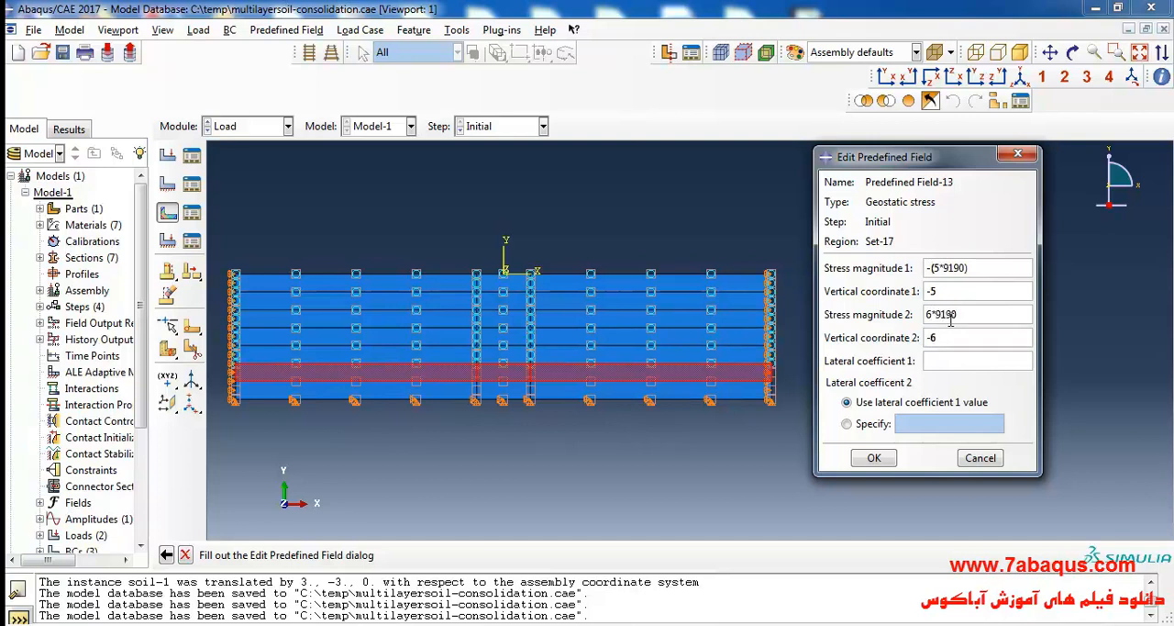
{"action": "type", "text": ")"}
{"action": "key", "text": "Home"}
{"action": "type", "text": "(-"}
{"action": "left_click", "coordinate": [954, 360]}
{"action": "left_click", "coordinate": [886, 457]}
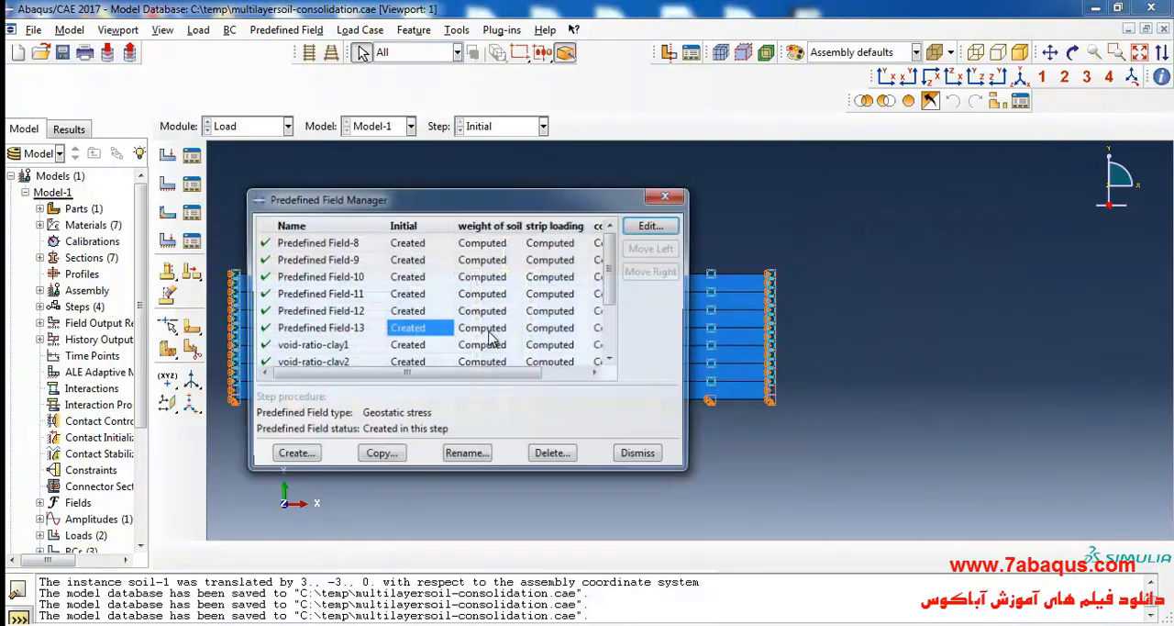
Check the stress magnitudes stored in the sixth layer's geostatic stress field, Predefined Field-13.
{"action": "double_click", "coordinate": [419, 332]}
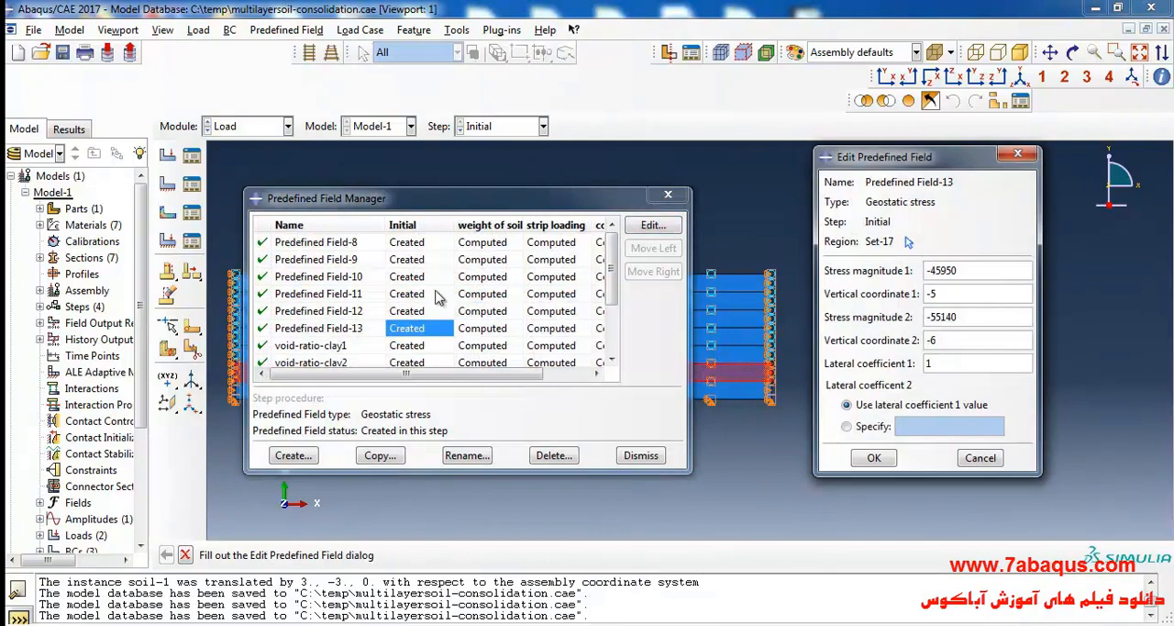
{"action": "left_click_drag", "start_coordinate": [500, 209], "coordinate": [548, 217]}
{"action": "left_click", "coordinate": [1017, 153]}
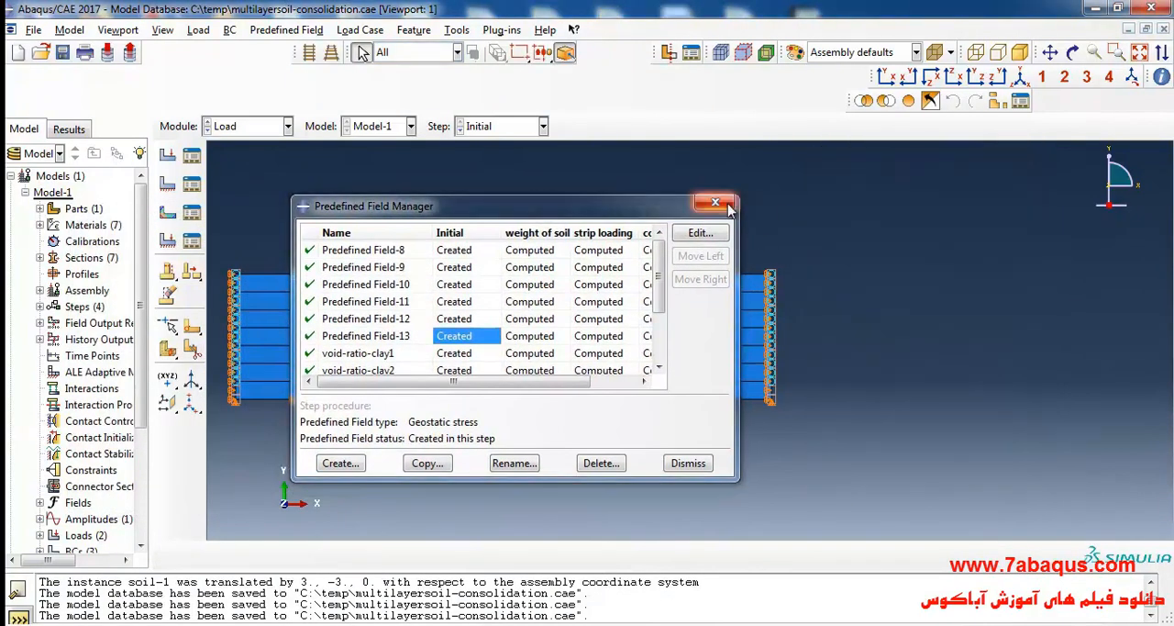
{"action": "left_click", "coordinate": [715, 202]}
Create a Geostatic stress field in the Initial step on all three regions of the seventh, lowest soil layer.
{"action": "left_click", "coordinate": [167, 212]}
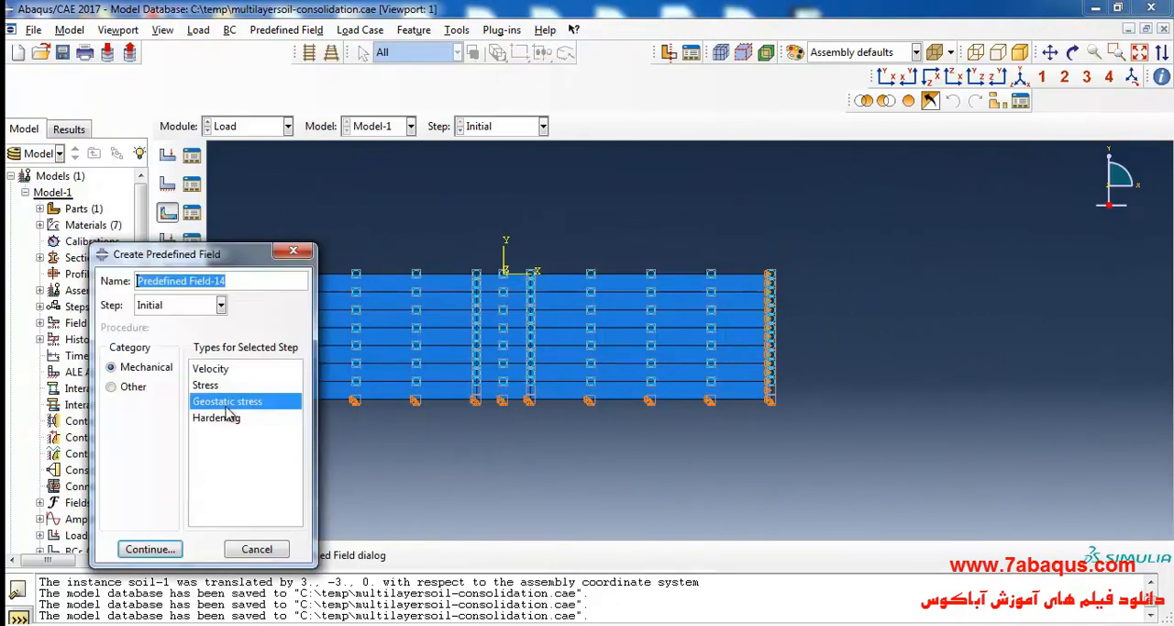
{"action": "left_click", "coordinate": [150, 549]}
{"action": "left_click", "coordinate": [439, 392]}
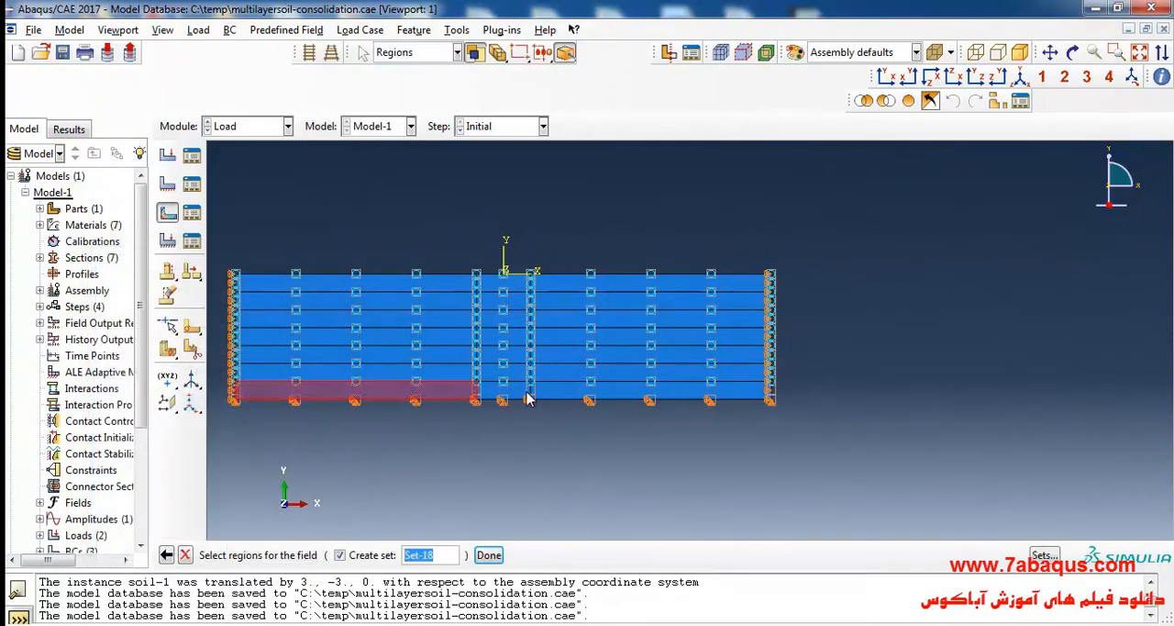
{"action": "left_click", "coordinate": [550, 393], "text": "shift"}
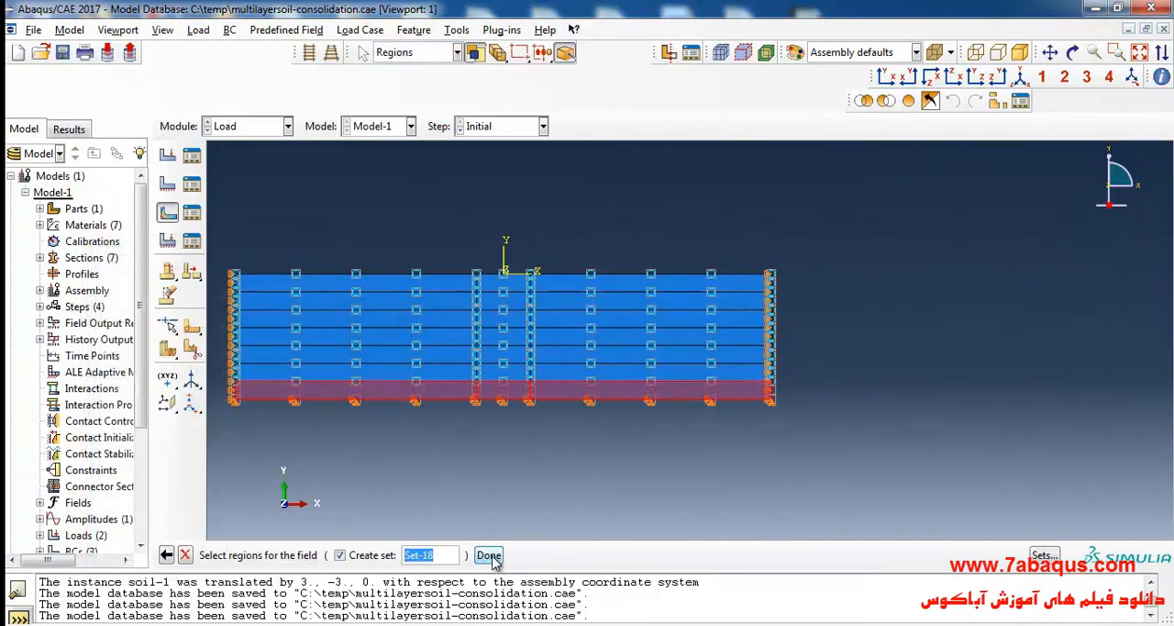
{"action": "left_click", "coordinate": [489, 555]}
Set the lowest layer's vertical coordinate 1 to -6 and stress magnitude 1 to -(6*9190).
{"action": "left_click", "coordinate": [941, 290]}
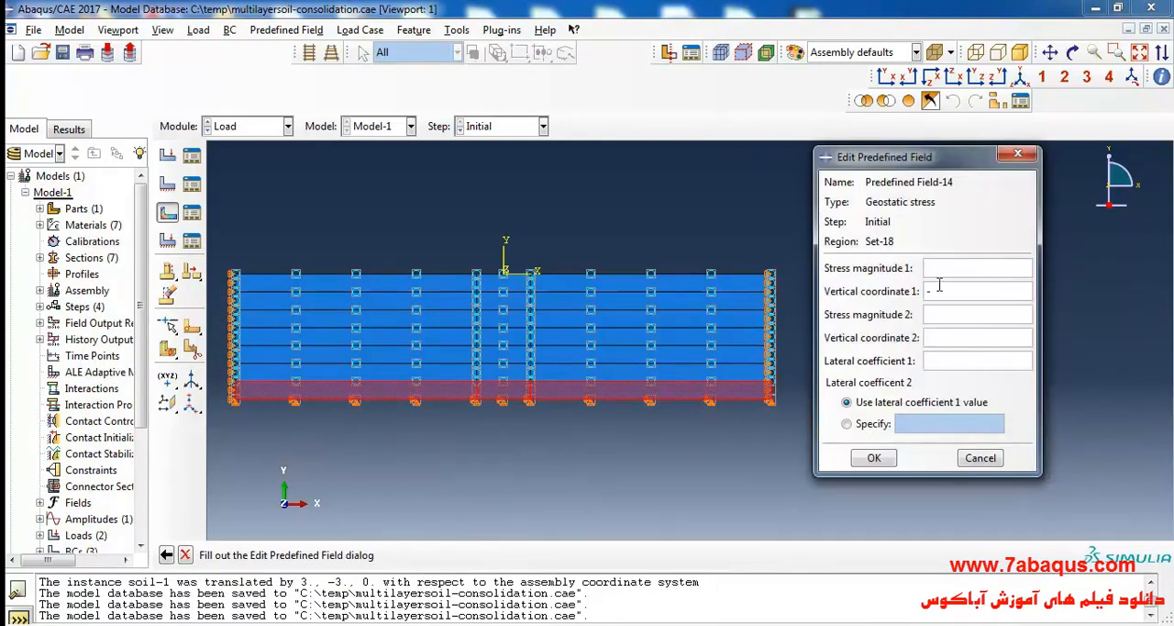
{"action": "type", "text": "-6"}
{"action": "left_click", "coordinate": [939, 271]}
{"action": "type", "text": "6*9190)"}
{"action": "left_click", "coordinate": [933, 267]}
{"action": "type", "text": "((-"}
Set the lowest layer's vertical coordinate 2 to -7, stress magnitude 2 to -(7*9190) and lateral coefficient 1 to 1, and accept the field.
{"action": "left_click", "coordinate": [958, 339]}
{"action": "type", "text": "-7"}
{"action": "left_click", "coordinate": [942, 317]}
{"action": "type", "text": "719190"}
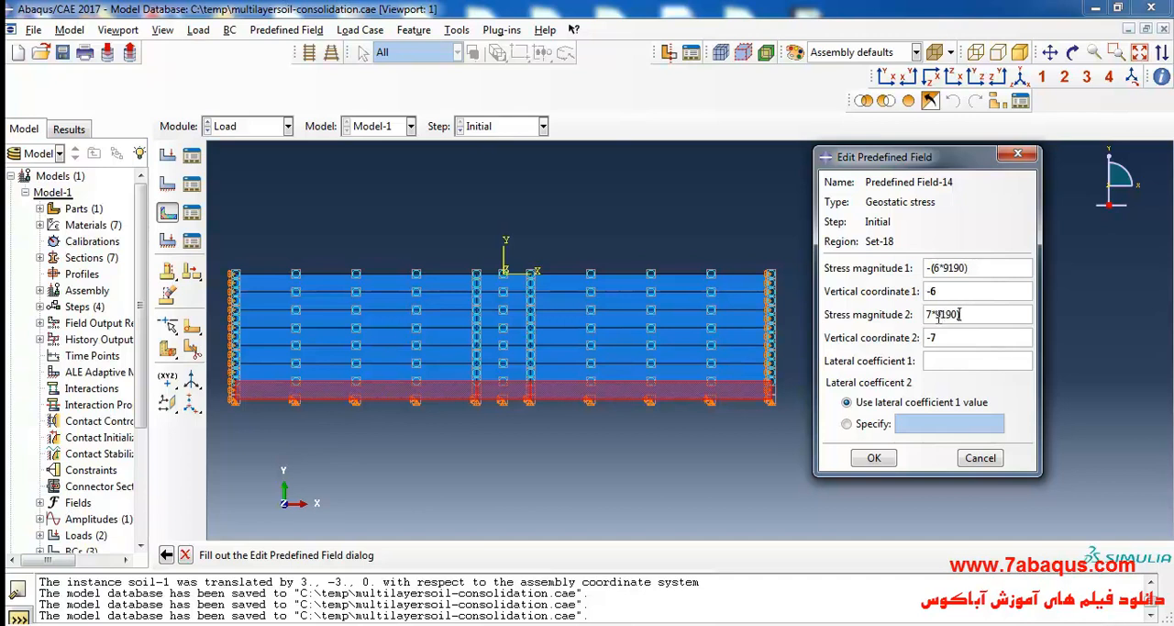
{"action": "type", "text": "("}
{"action": "type", "text": "-"}
{"action": "left_click", "coordinate": [951, 362]}
{"action": "left_click", "coordinate": [887, 461]}
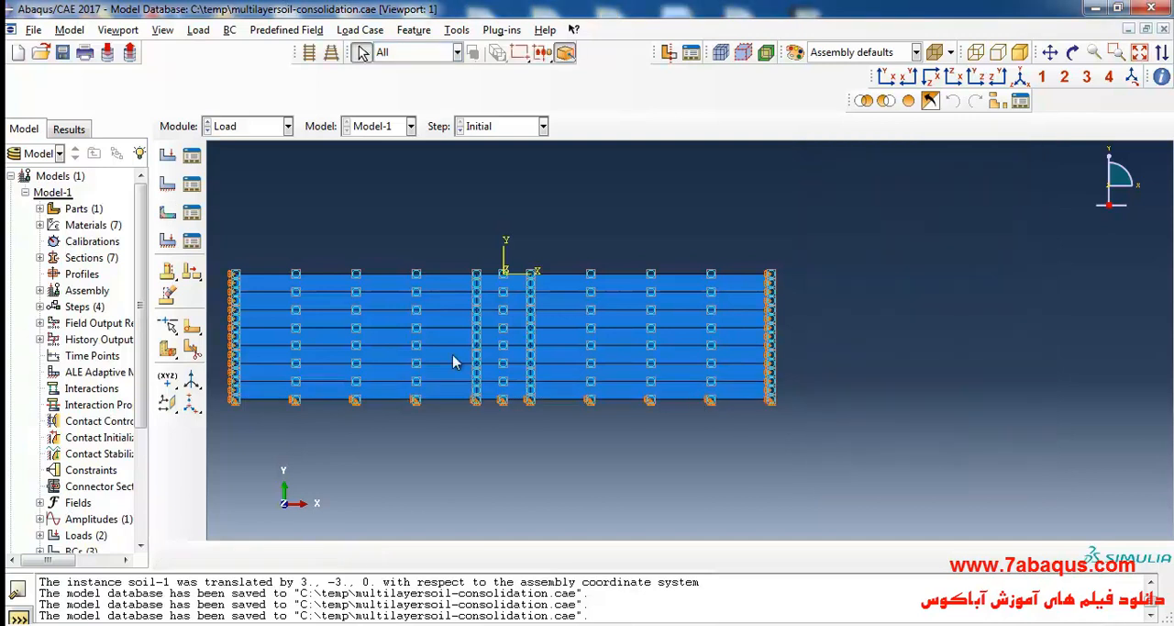
Check the stress magnitudes stored in the lowest layer's geostatic stress field, Predefined Field-14.
{"action": "left_click", "coordinate": [193, 217]}
{"action": "double_click", "coordinate": [461, 354]}
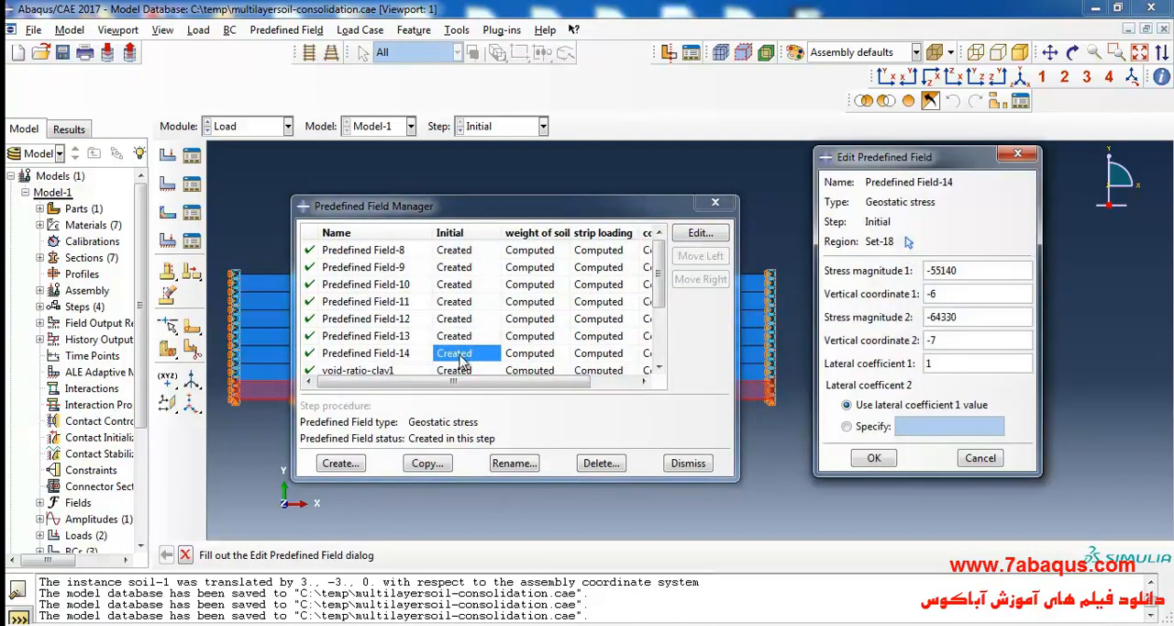
{"action": "key", "text": "Escape"}
{"action": "left_click", "coordinate": [721, 206]}
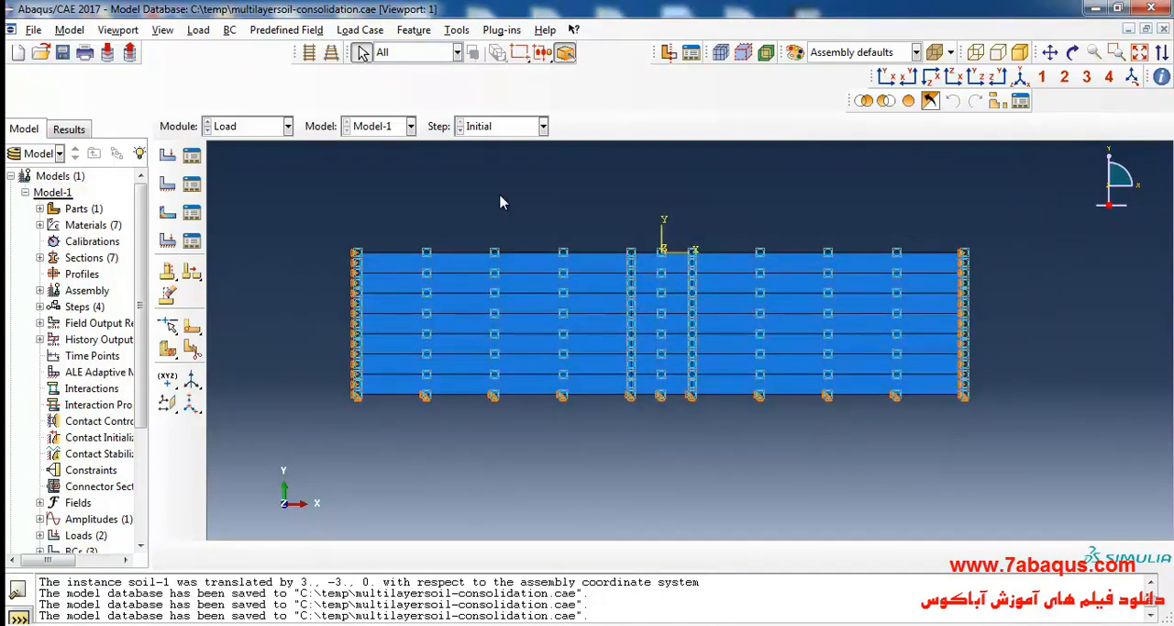
Switch to the Mesh module and make the soil part the object for meshing.
{"action": "left_click", "coordinate": [232, 128]}
{"action": "left_click", "coordinate": [254, 242]}
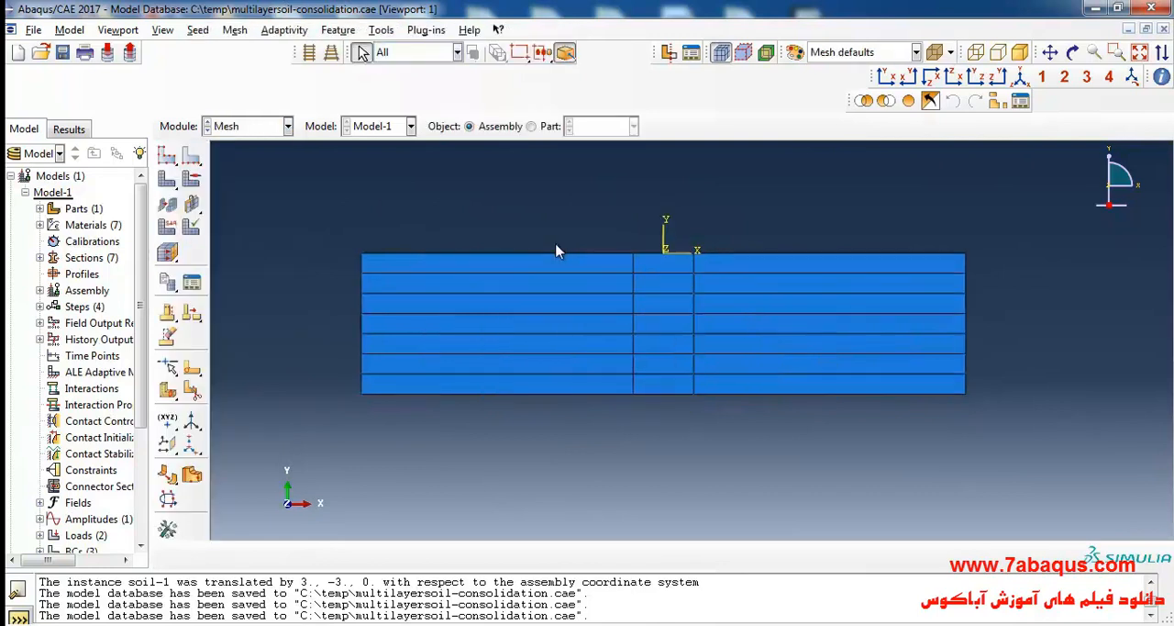
{"action": "left_click", "coordinate": [532, 126]}
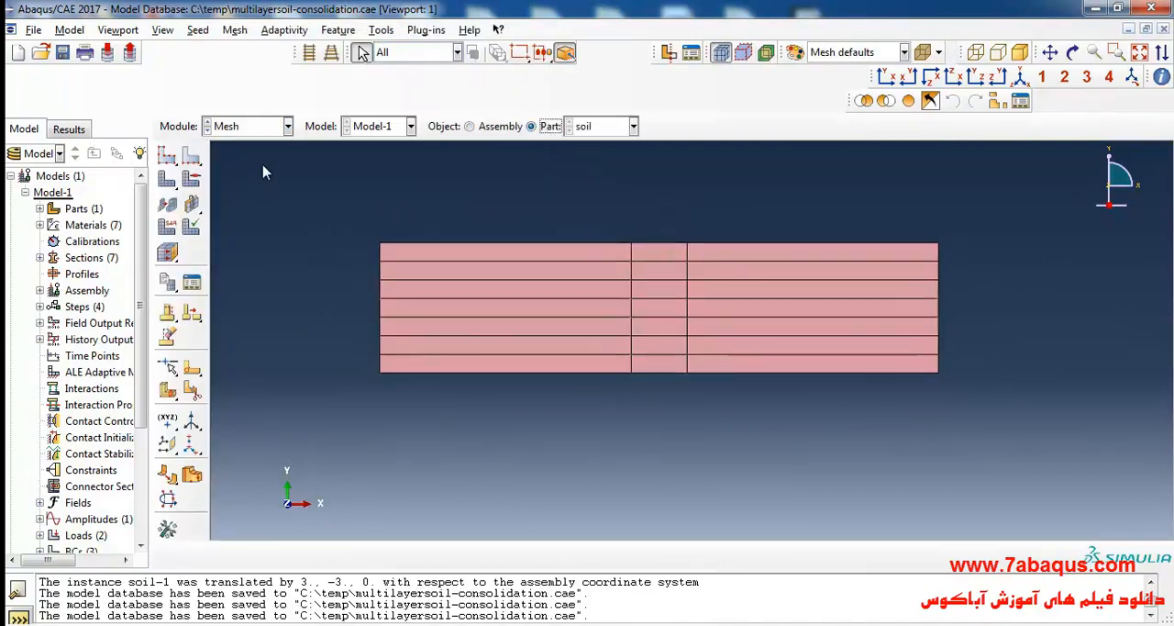
Seed the horizontal edges of the narrow middle strip by number with 10 elements and no bias.
{"action": "left_click", "coordinate": [196, 158]}
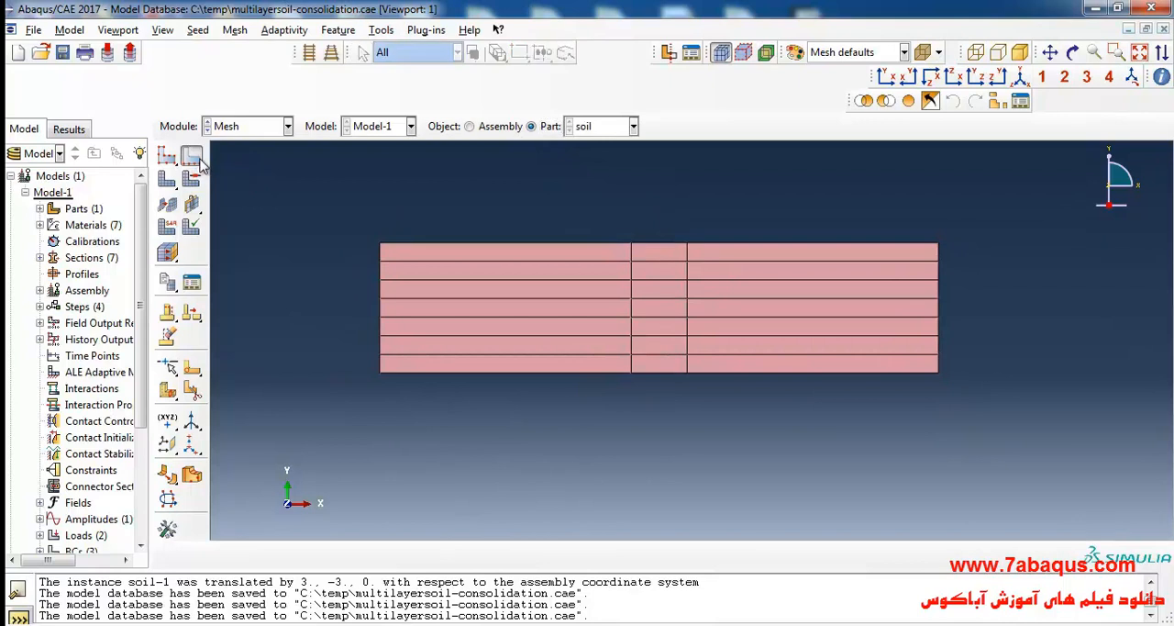
{"action": "left_click_drag", "start_coordinate": [676, 234], "coordinate": [655, 434]}
{"action": "left_click", "coordinate": [482, 554]}
{"action": "left_click", "coordinate": [481, 554]}
{"action": "left_click", "coordinate": [507, 554]}
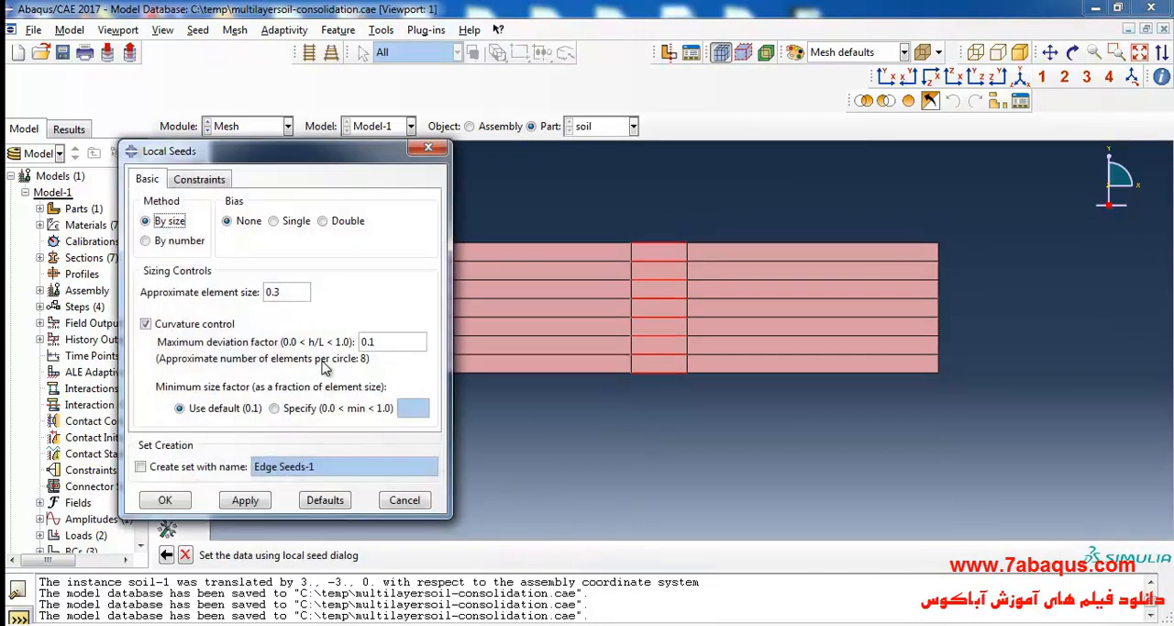
{"action": "left_click", "coordinate": [173, 241]}
{"action": "left_click", "coordinate": [264, 291]}
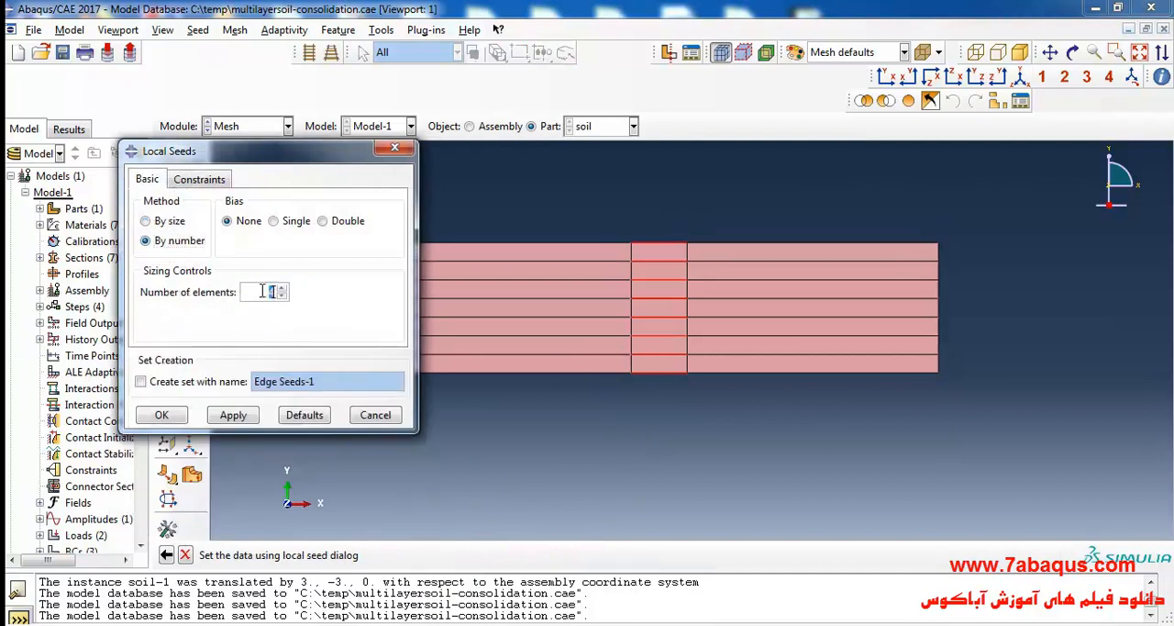
{"action": "type", "text": "10"}
{"action": "left_click", "coordinate": [162, 415]}
Select the horizontal edges on both sides of the middle strip for single-bias seeding, flipping the left-hand edges so both sides refine toward the strip.
{"action": "left_click_drag", "start_coordinate": [495, 203], "coordinate": [485, 431]}
{"action": "left_click_drag", "start_coordinate": [775, 216], "coordinate": [780, 424], "text": "shift"}
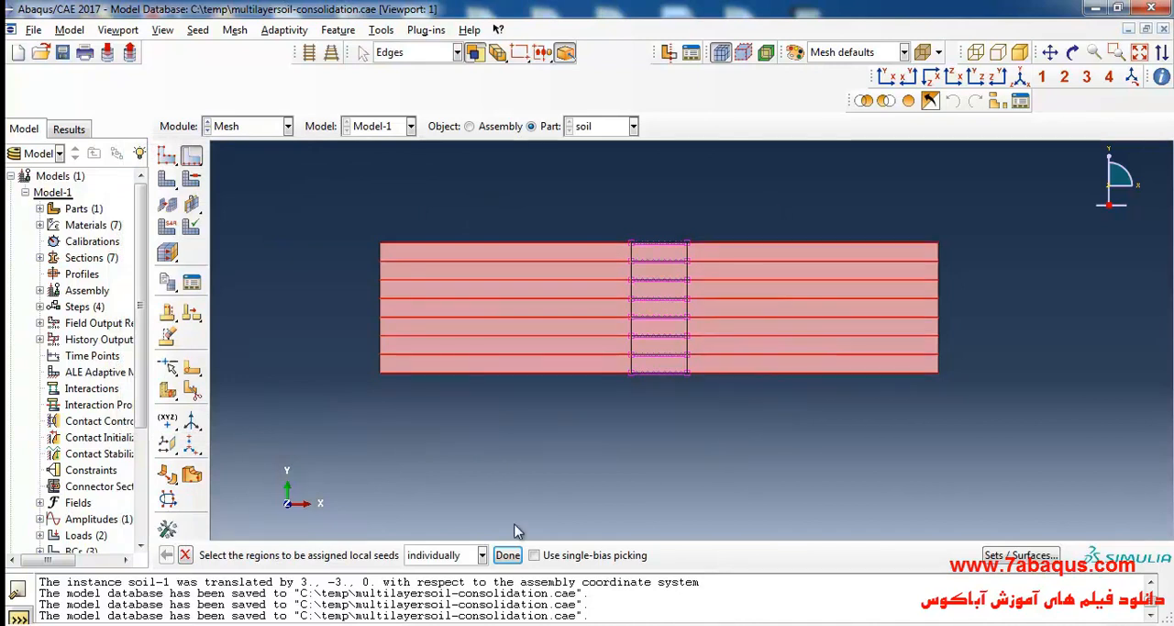
{"action": "left_click", "coordinate": [507, 555]}
{"action": "left_click", "coordinate": [273, 221]}
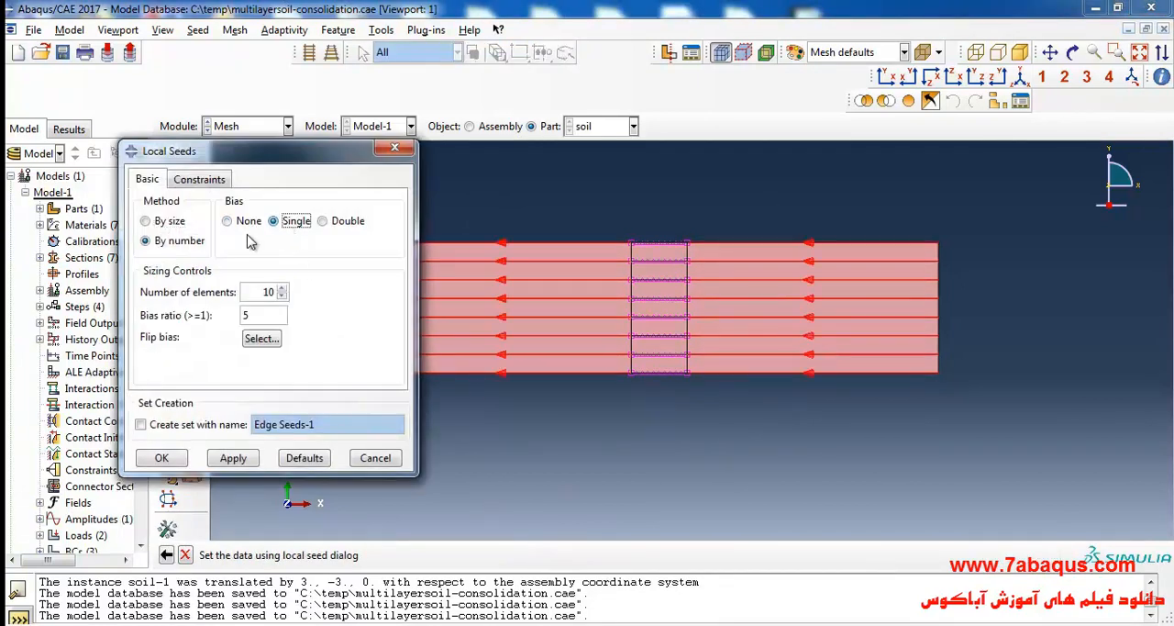
{"action": "left_click", "coordinate": [261, 339]}
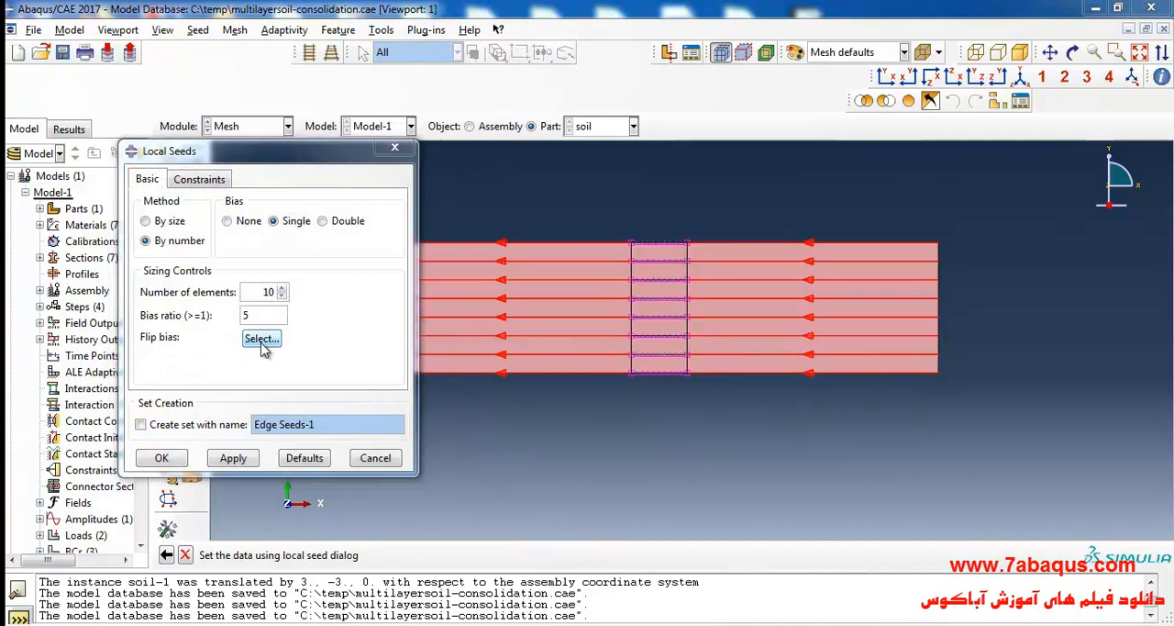
{"action": "left_click_drag", "start_coordinate": [470, 195], "coordinate": [529, 419]}
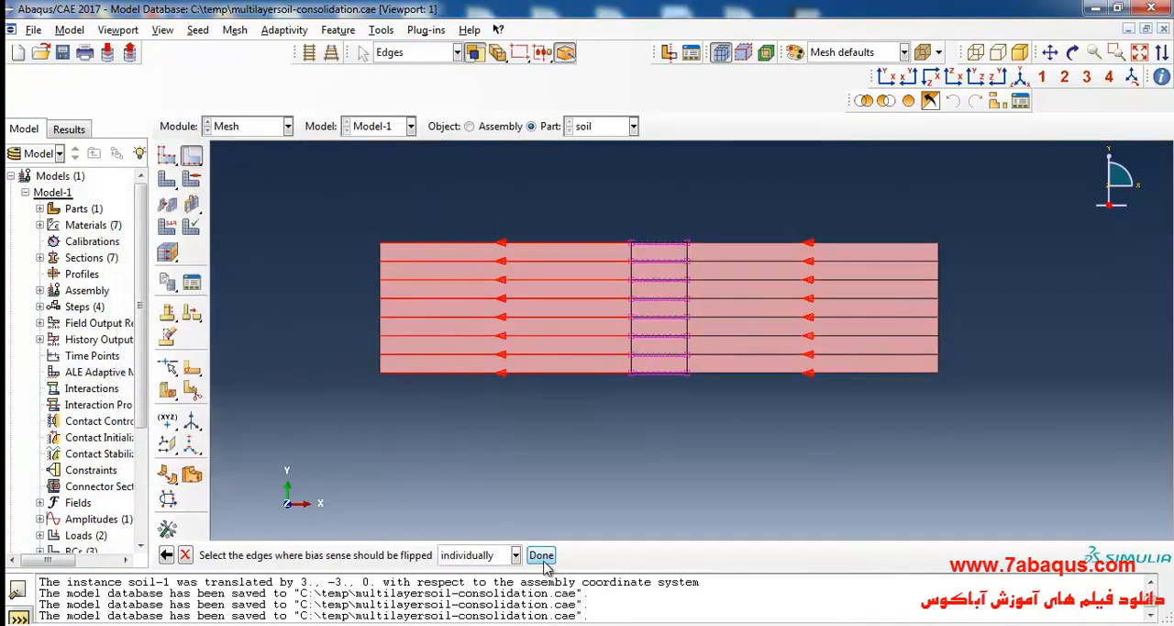
{"action": "left_click", "coordinate": [542, 555]}
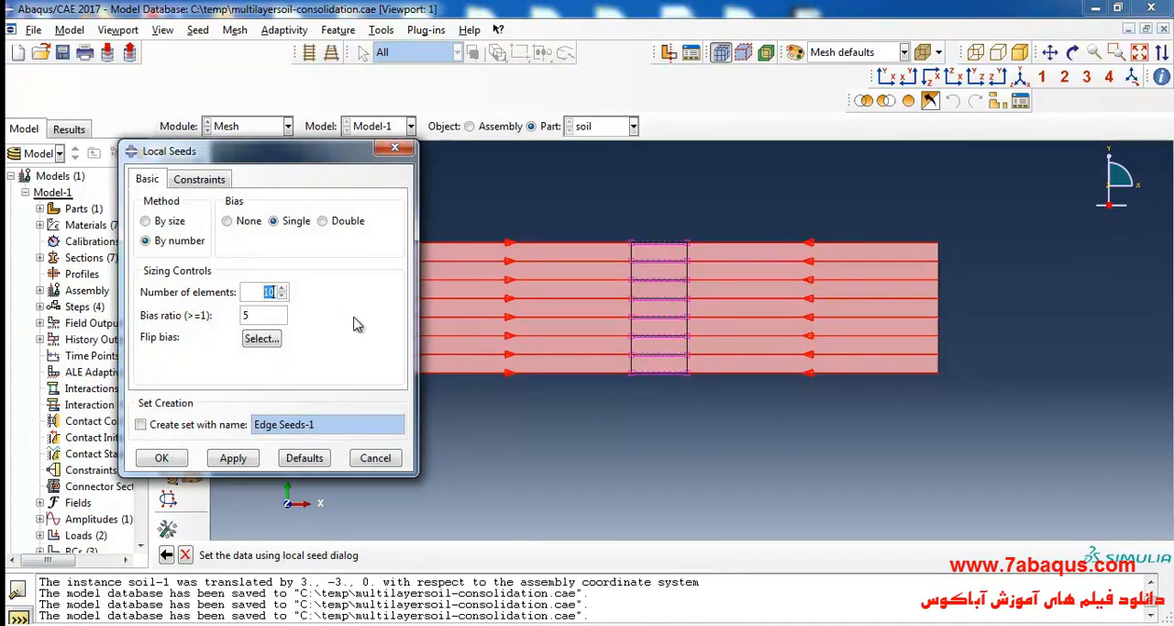
Seed these outer horizontal edges by number with 15 elements and a bias ratio of 10.
{"action": "double_click", "coordinate": [255, 313]}
{"action": "type", "text": "10"}
{"action": "left_click", "coordinate": [161, 458]}
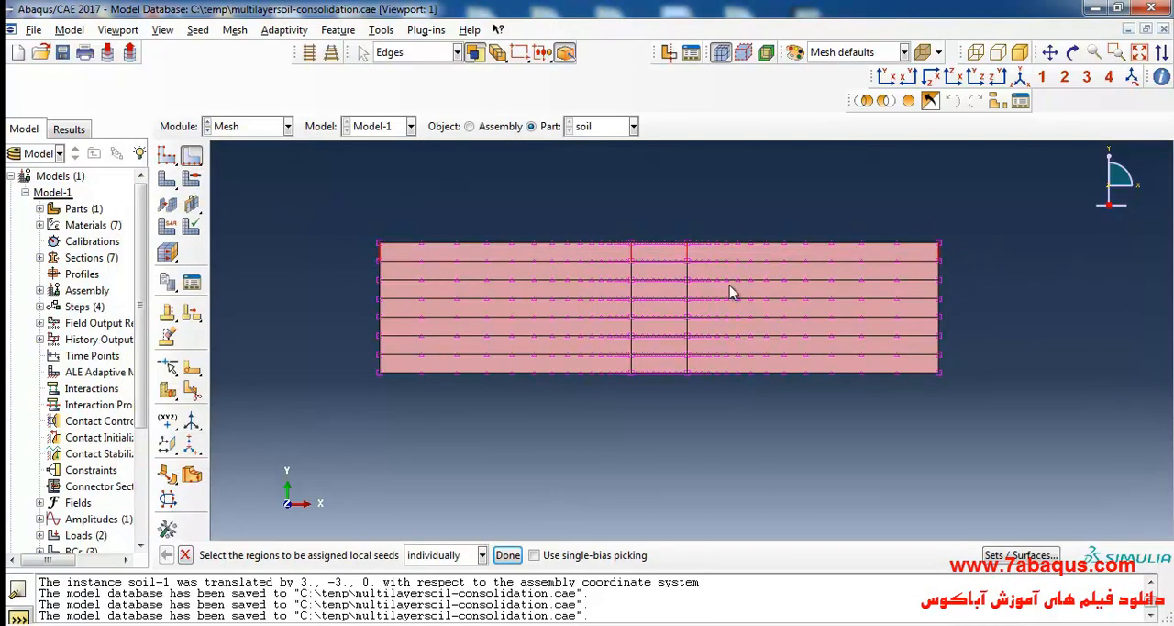
Seed all vertical edges of the seven soil layers by number with 3 elements each and no bias.
{"action": "left_click_drag", "start_coordinate": [370, 268], "coordinate": [937, 279]}
{"action": "left_click_drag", "start_coordinate": [367, 290], "coordinate": [959, 291]}
{"action": "left_click_drag", "start_coordinate": [499, 312], "coordinate": [1002, 318]}
{"action": "left_click_drag", "start_coordinate": [363, 327], "coordinate": [992, 334]}
{"action": "left_click_drag", "start_coordinate": [357, 349], "coordinate": [1036, 352]}
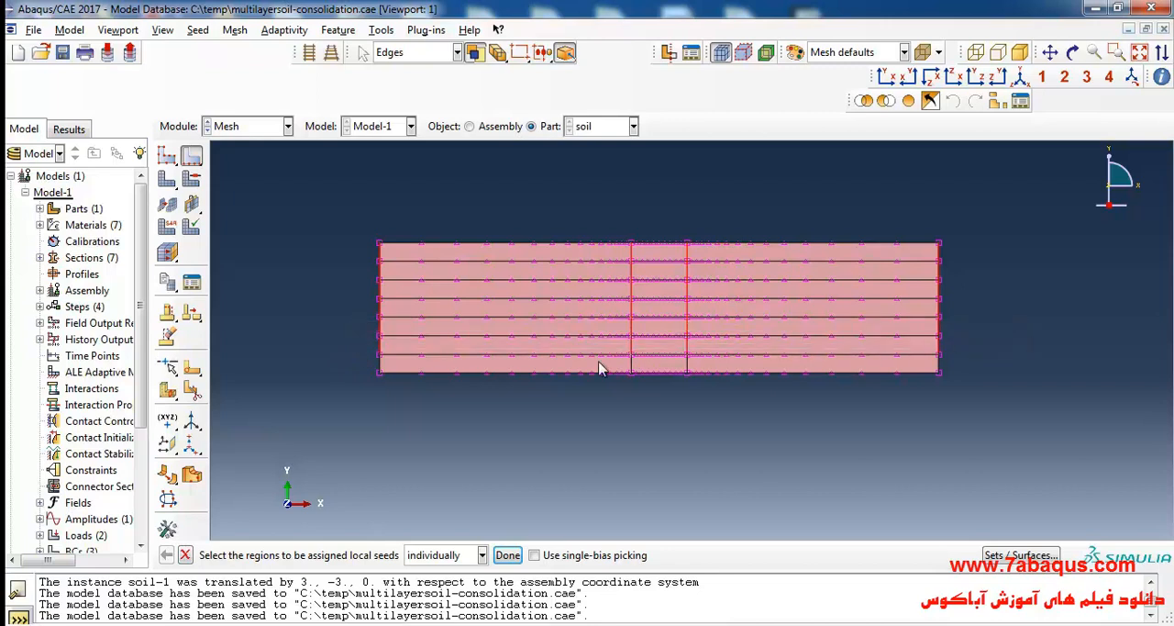
{"action": "left_click_drag", "start_coordinate": [361, 364], "coordinate": [973, 379]}
{"action": "left_click", "coordinate": [508, 555]}
{"action": "left_click", "coordinate": [230, 222]}
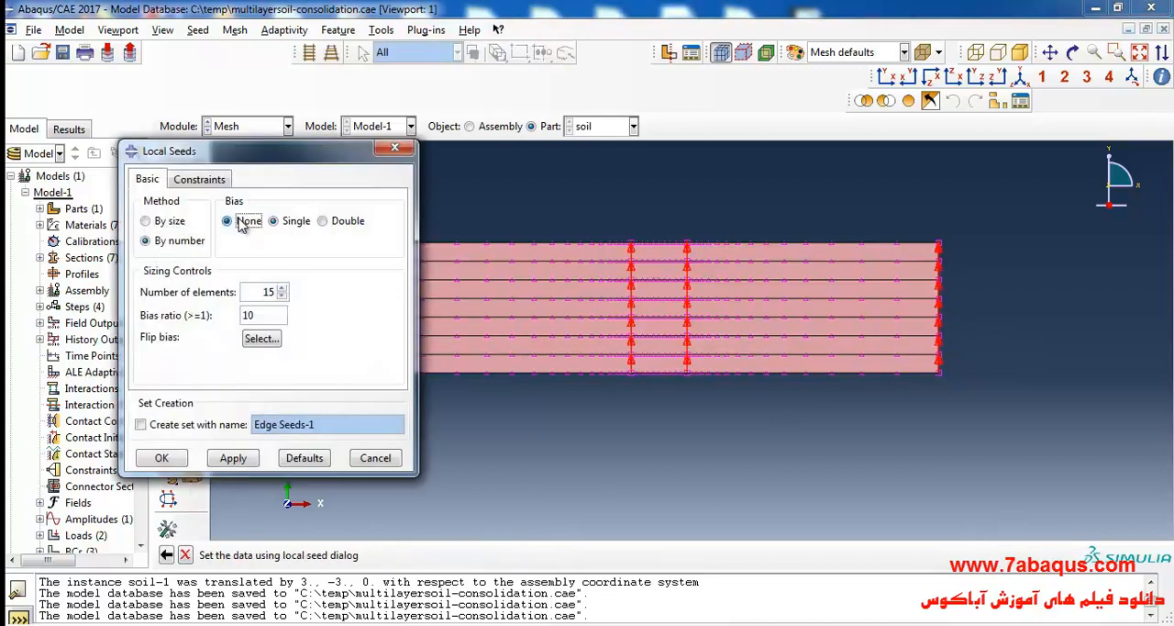
{"action": "double_click", "coordinate": [248, 291]}
{"action": "type", "text": "3"}
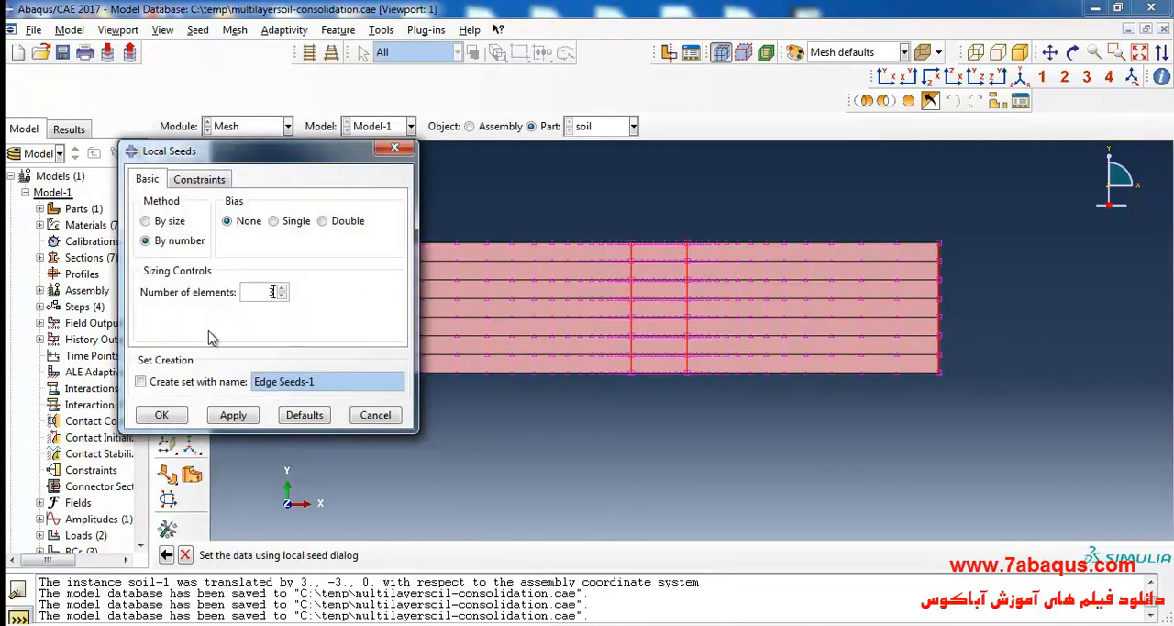
{"action": "left_click", "coordinate": [161, 415]}
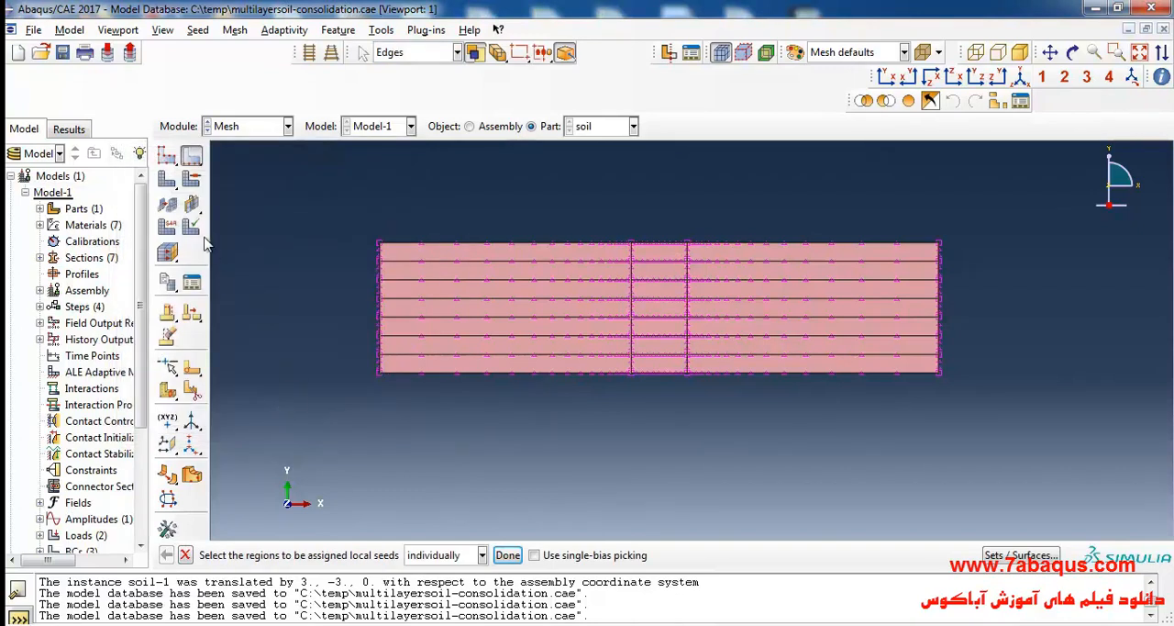
Assign quad element shape and the structured meshing technique to all faces of the soil part.
{"action": "left_click", "coordinate": [195, 184]}
{"action": "left_click_drag", "start_coordinate": [360, 185], "coordinate": [847, 444]}
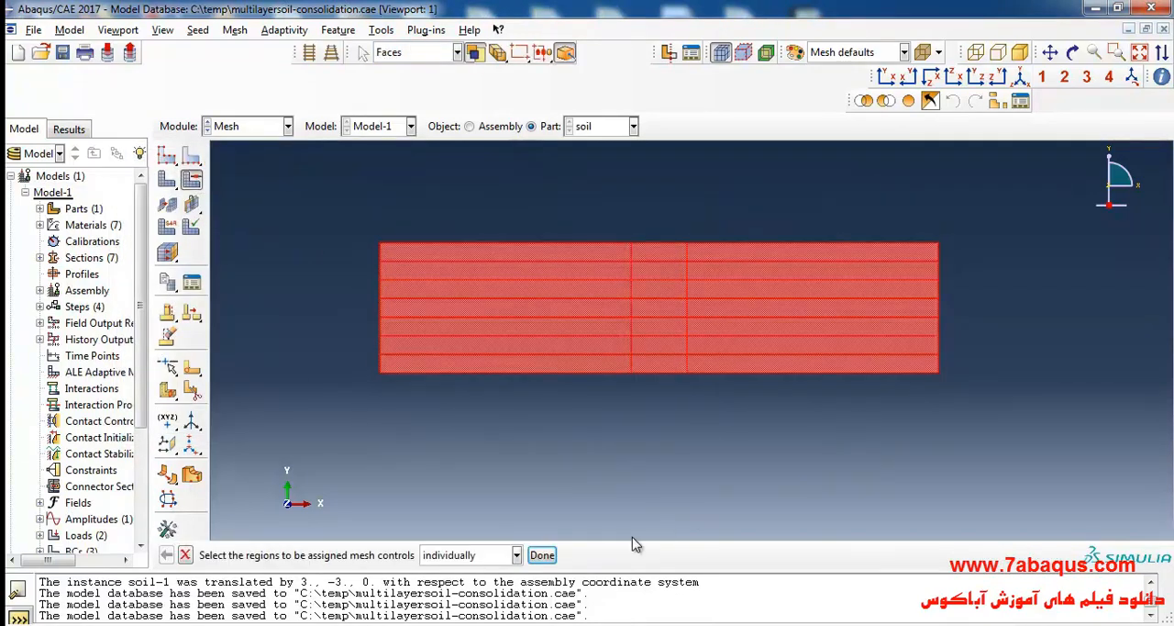
{"action": "left_click", "coordinate": [541, 555]}
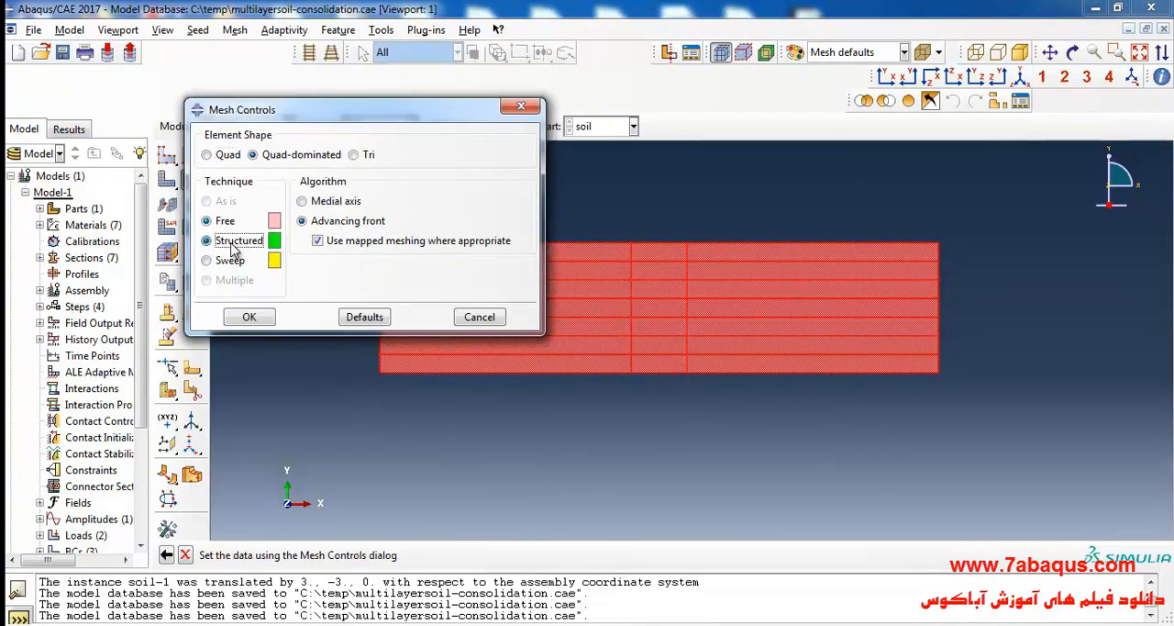
{"action": "left_click", "coordinate": [232, 247]}
{"action": "left_click", "coordinate": [226, 155]}
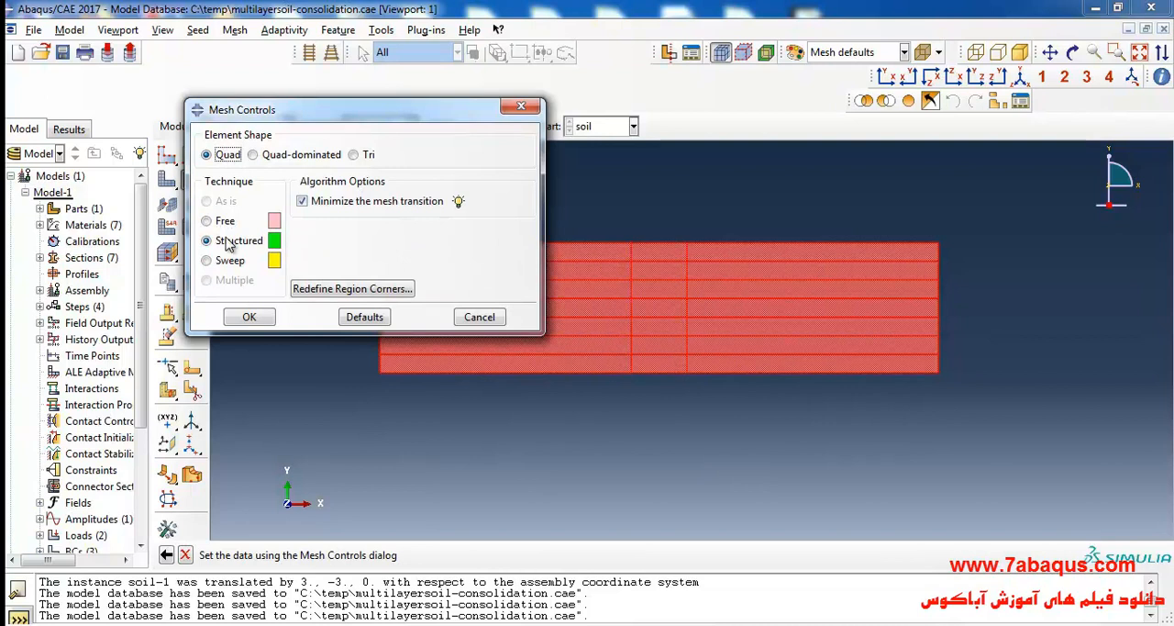
{"action": "left_click", "coordinate": [248, 317]}
Assign all soil faces the Pore Fluid/Stress element family with quadratic order and reduced integration.
{"action": "left_click", "coordinate": [166, 228]}
{"action": "left_click_drag", "start_coordinate": [450, 197], "coordinate": [826, 451]}
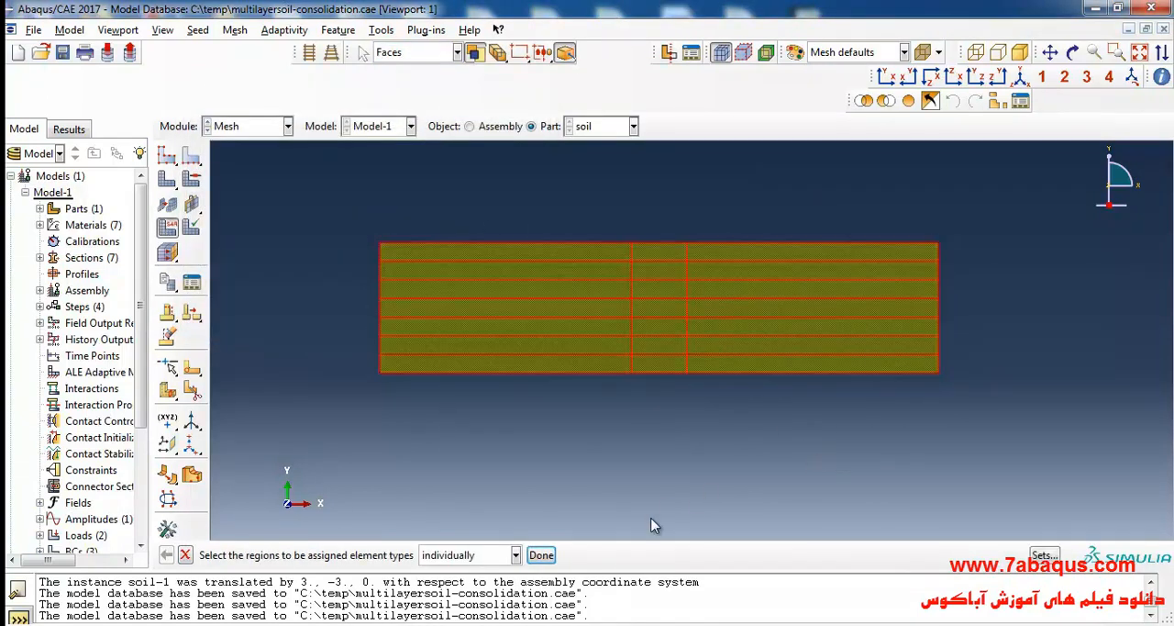
{"action": "left_click", "coordinate": [542, 554]}
{"action": "left_click", "coordinate": [380, 202]}
{"action": "scroll", "coordinate": [379, 203], "scroll_direction": "down", "scroll_amount": 4}
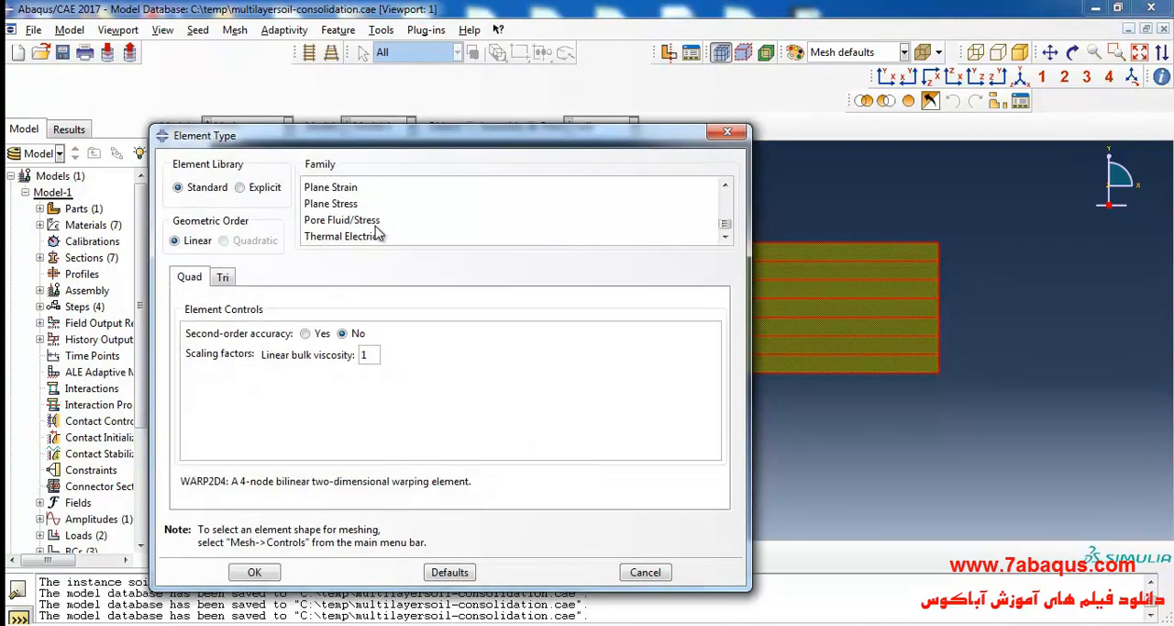
{"action": "left_click", "coordinate": [376, 223]}
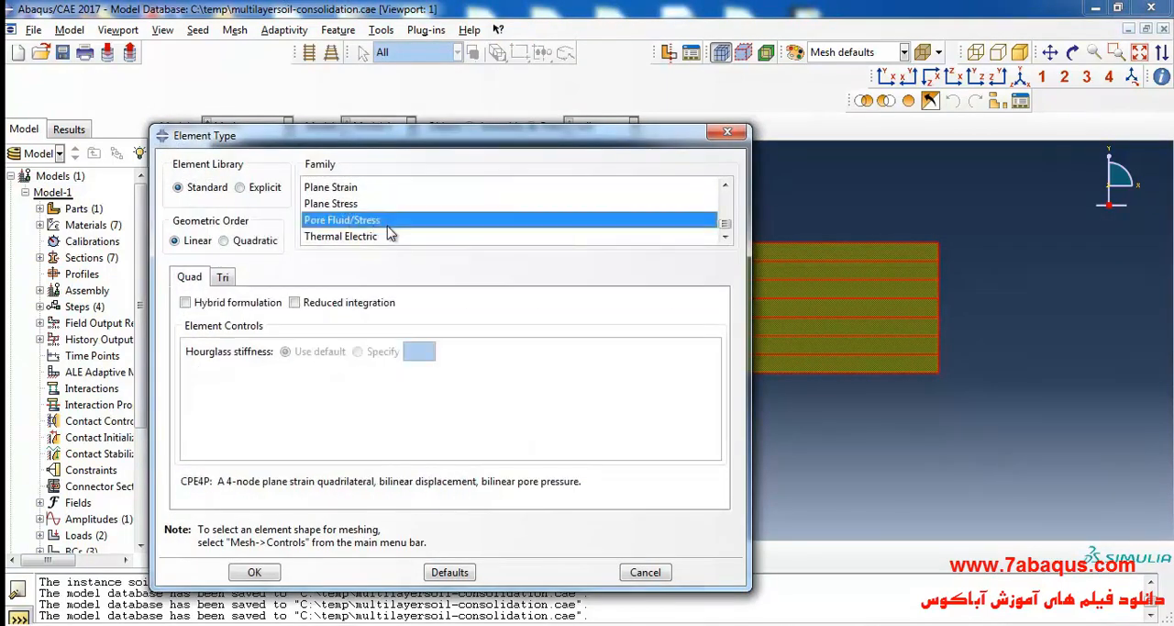
{"action": "left_click", "coordinate": [224, 240]}
{"action": "left_click", "coordinate": [293, 302]}
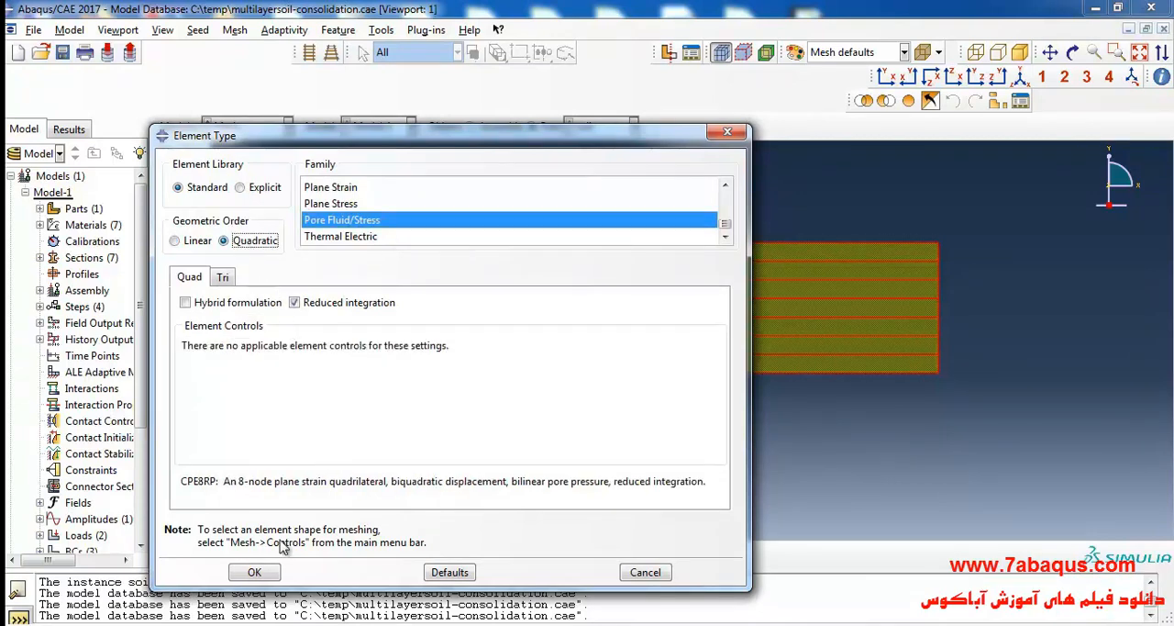
{"action": "left_click", "coordinate": [254, 573]}
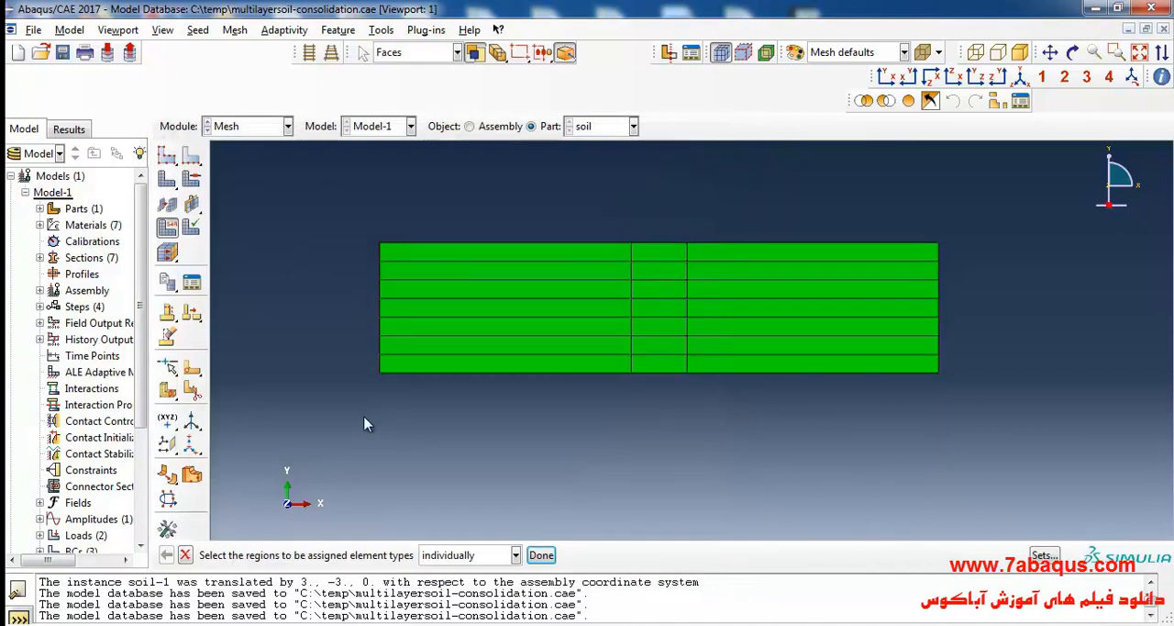
Mesh the soil part, inspect the mesh around the middle strip, and save the model database.
{"action": "left_click", "coordinate": [168, 183]}
{"action": "left_click", "coordinate": [312, 555]}
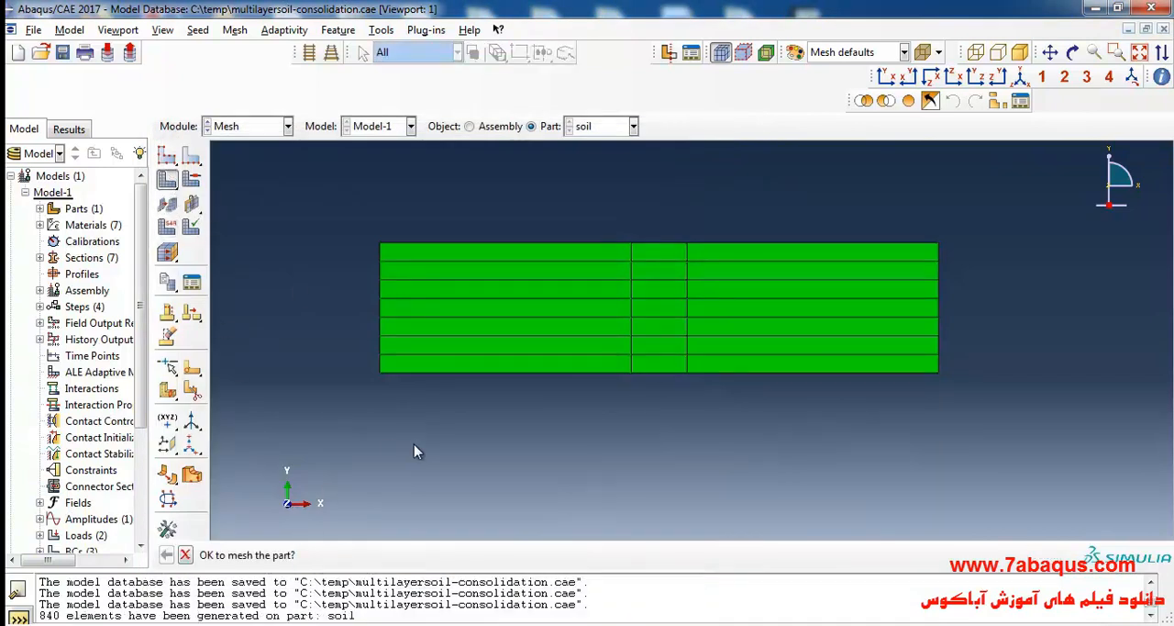
{"action": "scroll", "coordinate": [667, 246], "scroll_direction": "down", "scroll_amount": 6}
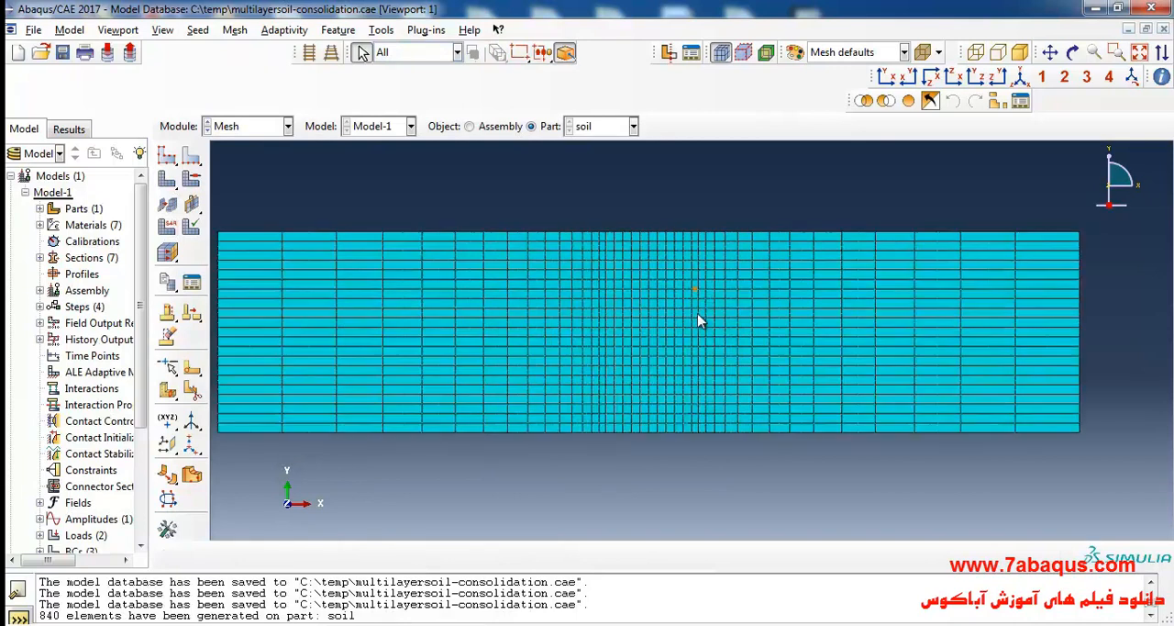
{"action": "scroll", "coordinate": [706, 317], "scroll_direction": "up", "scroll_amount": 4}
{"action": "scroll", "coordinate": [695, 275], "scroll_direction": "down", "scroll_amount": 2}
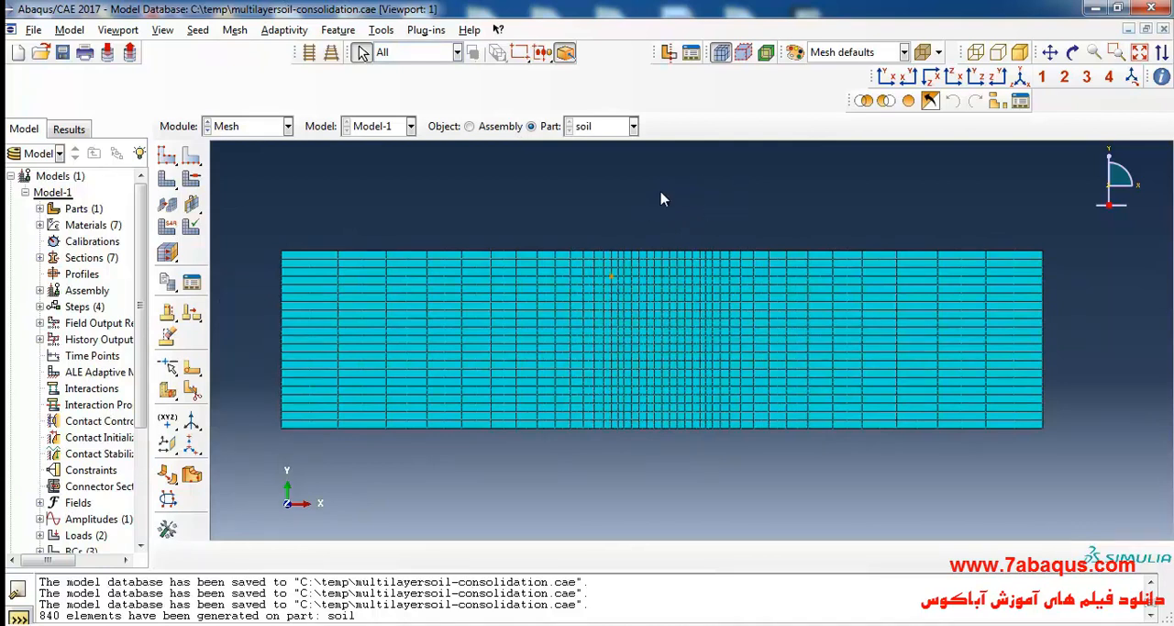
{"action": "scroll", "coordinate": [646, 303], "scroll_direction": "down", "scroll_amount": 3}
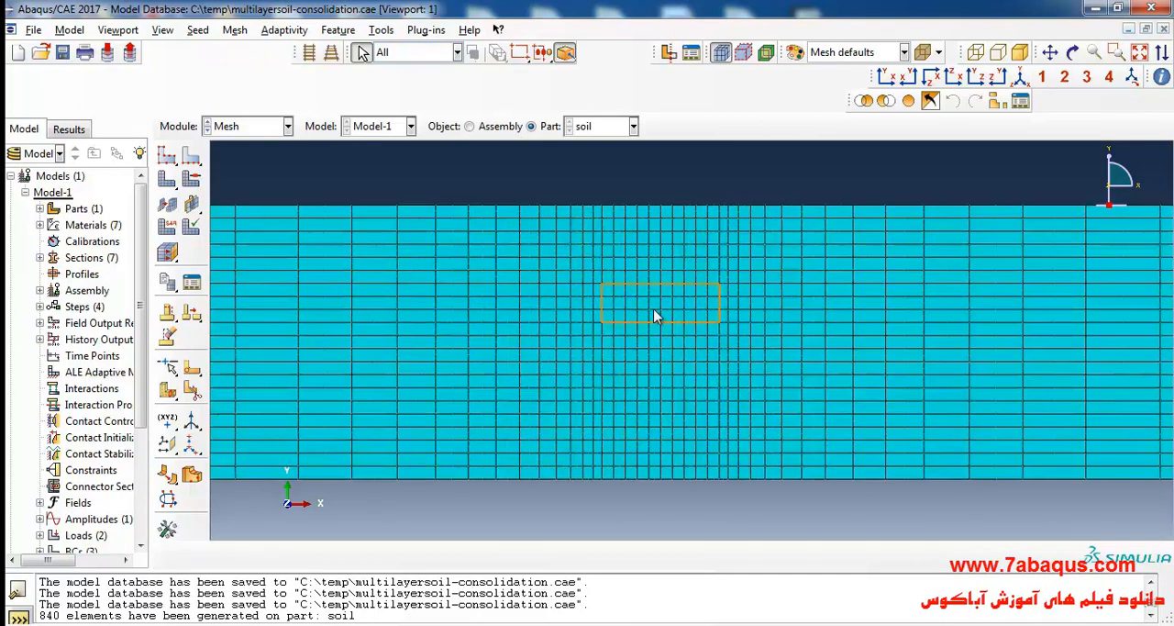
{"action": "scroll", "coordinate": [647, 300], "scroll_direction": "up", "scroll_amount": 4}
{"action": "scroll", "coordinate": [668, 228], "scroll_direction": "down", "scroll_amount": 1}
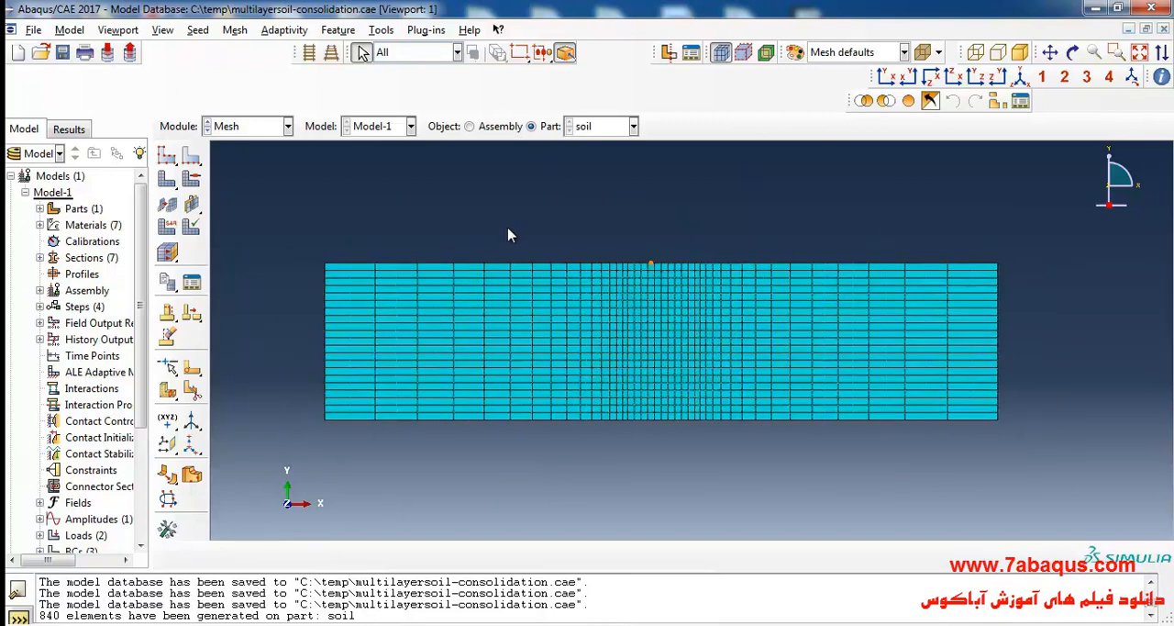
{"action": "left_click", "coordinate": [62, 52]}
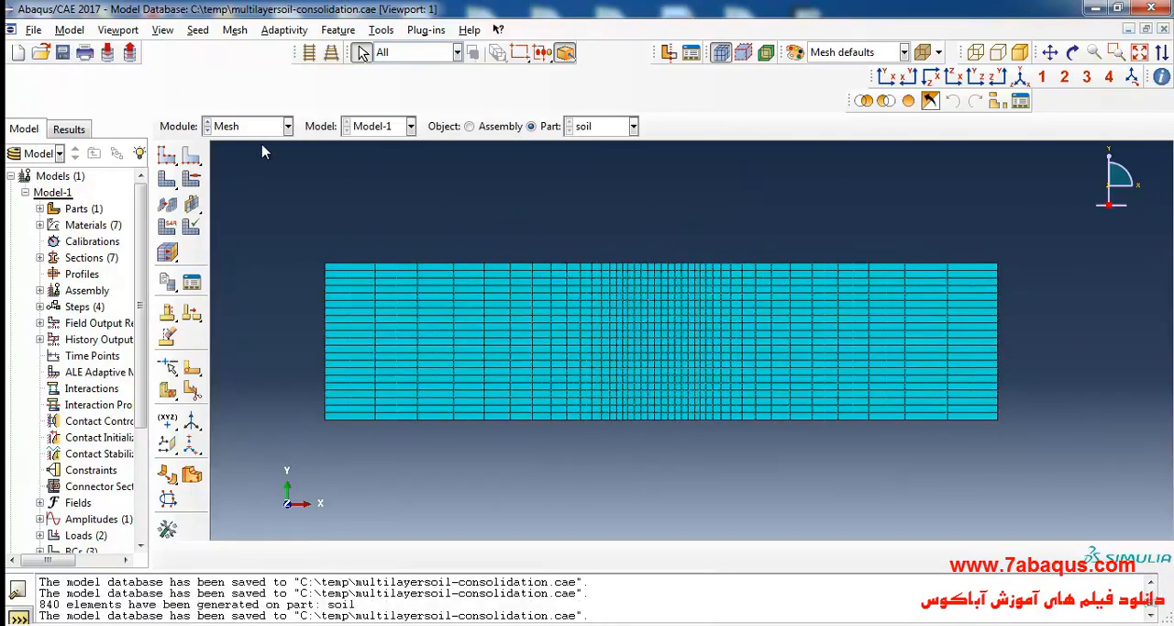
Switch to the Job module and create a full-analysis job named multi-layer-soil-consolidation for Model-1 with default settings.
{"action": "left_click", "coordinate": [259, 129]}
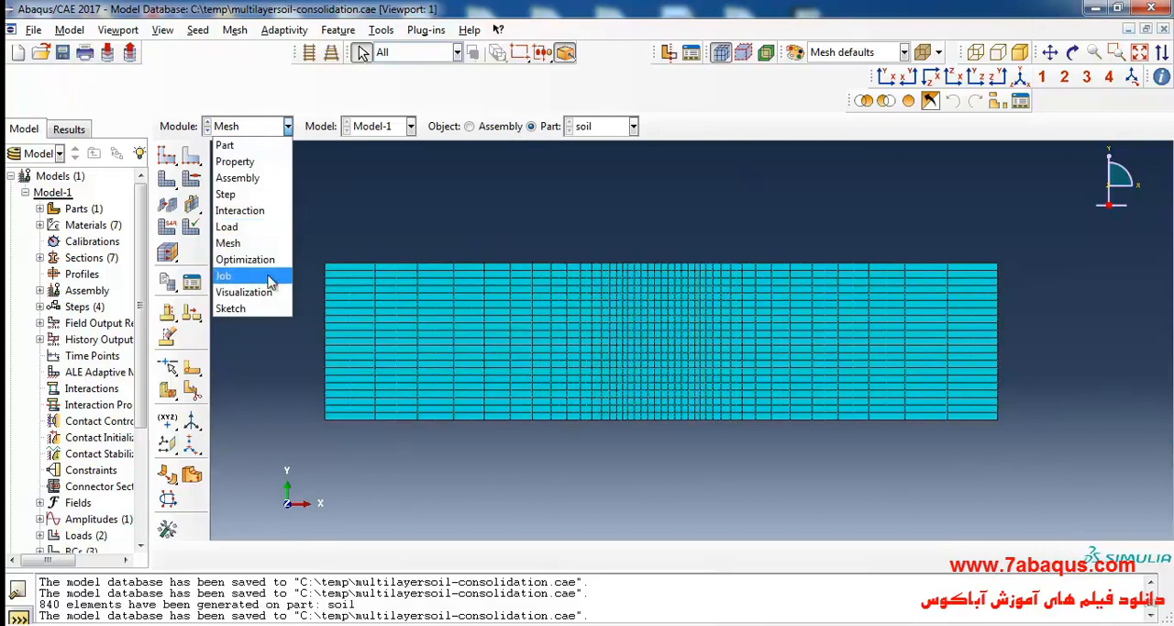
{"action": "left_click", "coordinate": [271, 279]}
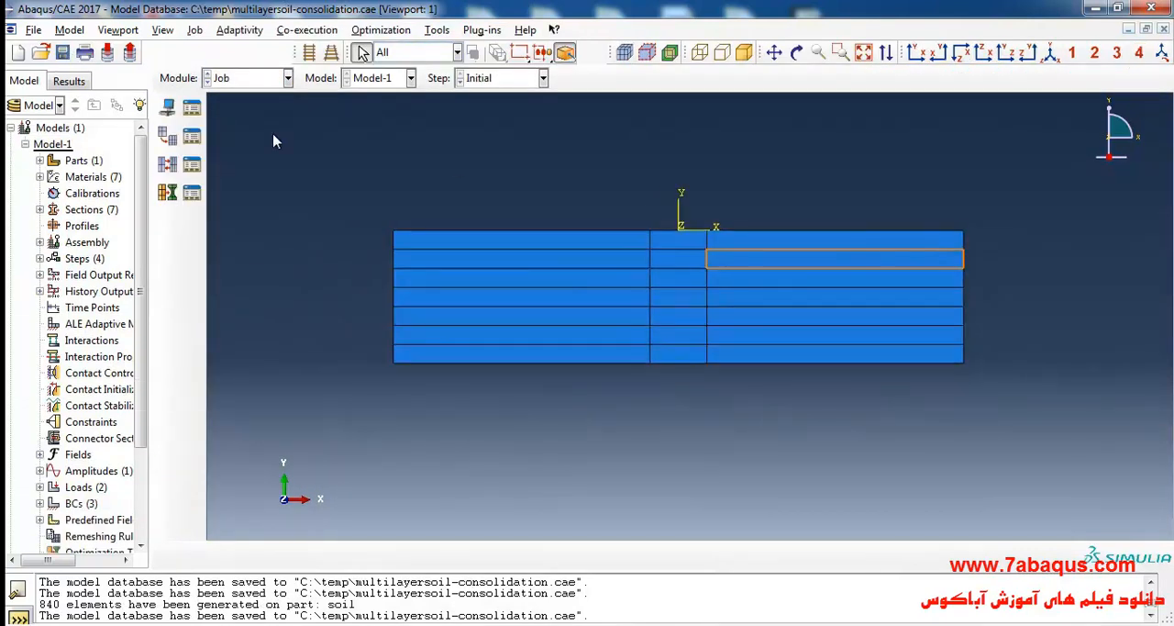
{"action": "left_click", "coordinate": [168, 107]}
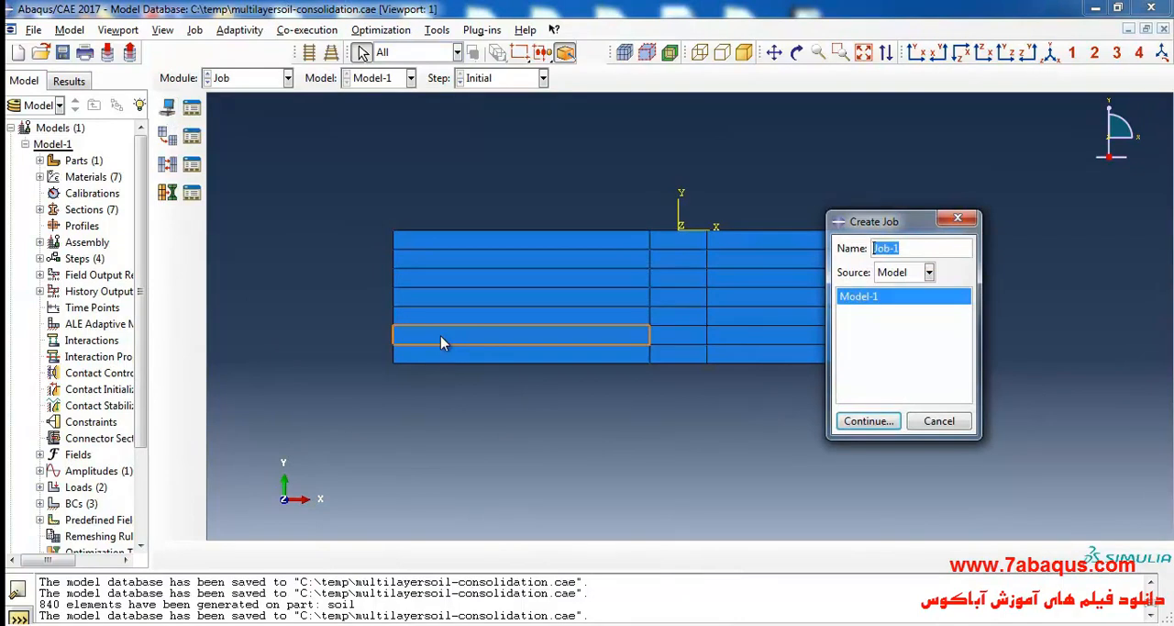
{"action": "type", "text": "multi-layer-soil-co"}
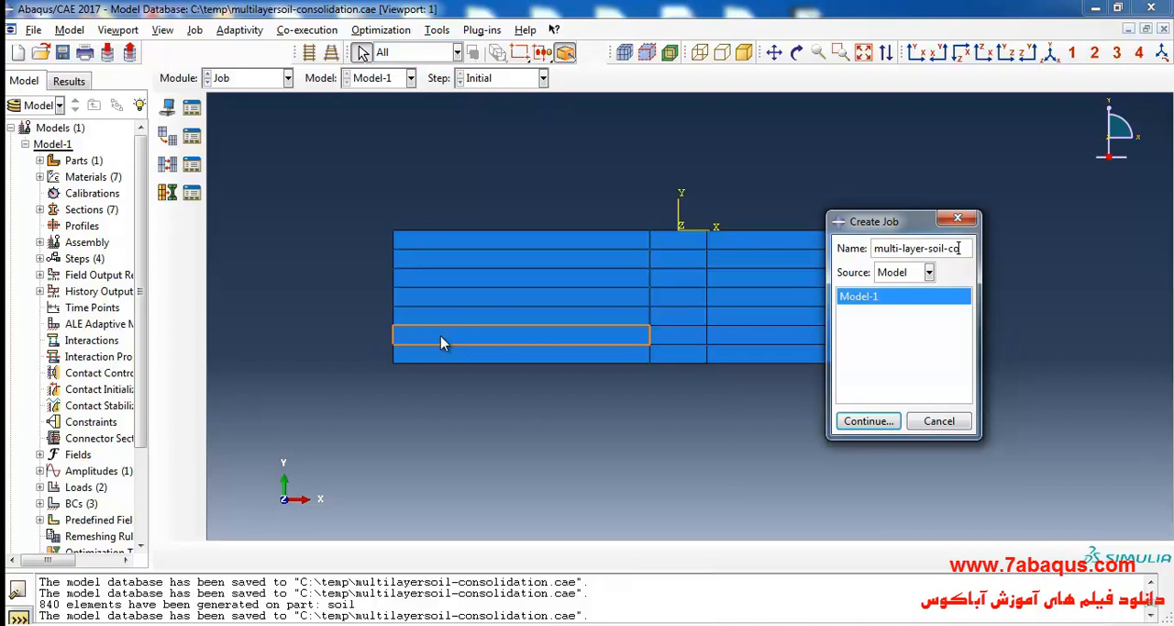
{"action": "type", "text": "solida"}
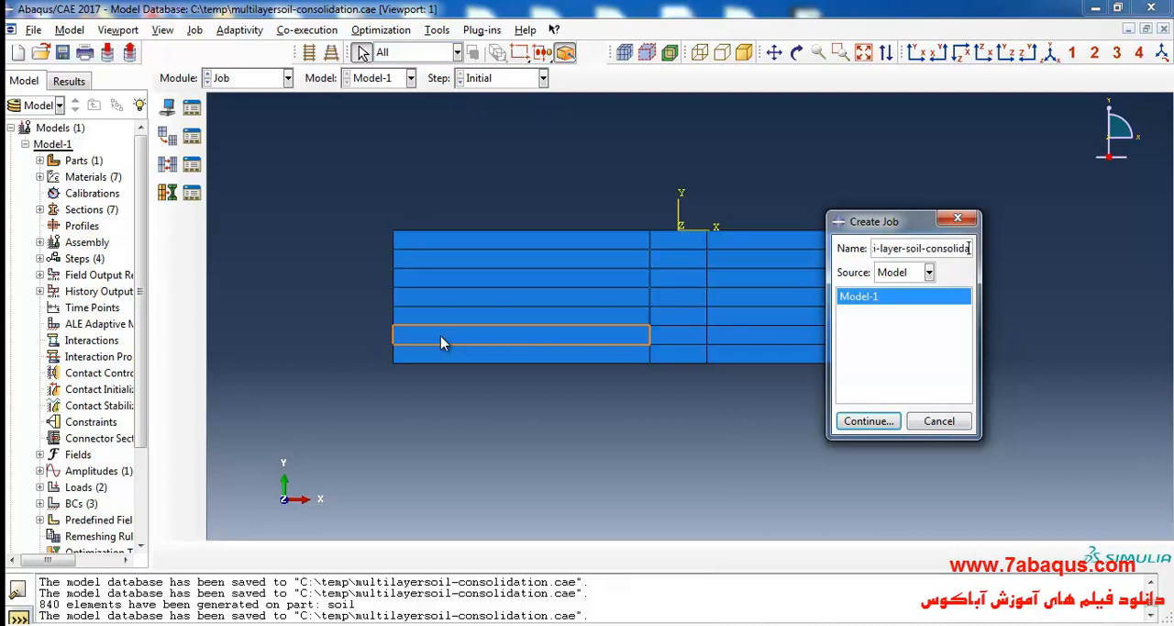
{"action": "type", "text": "tion"}
{"action": "left_click", "coordinate": [867, 420]}
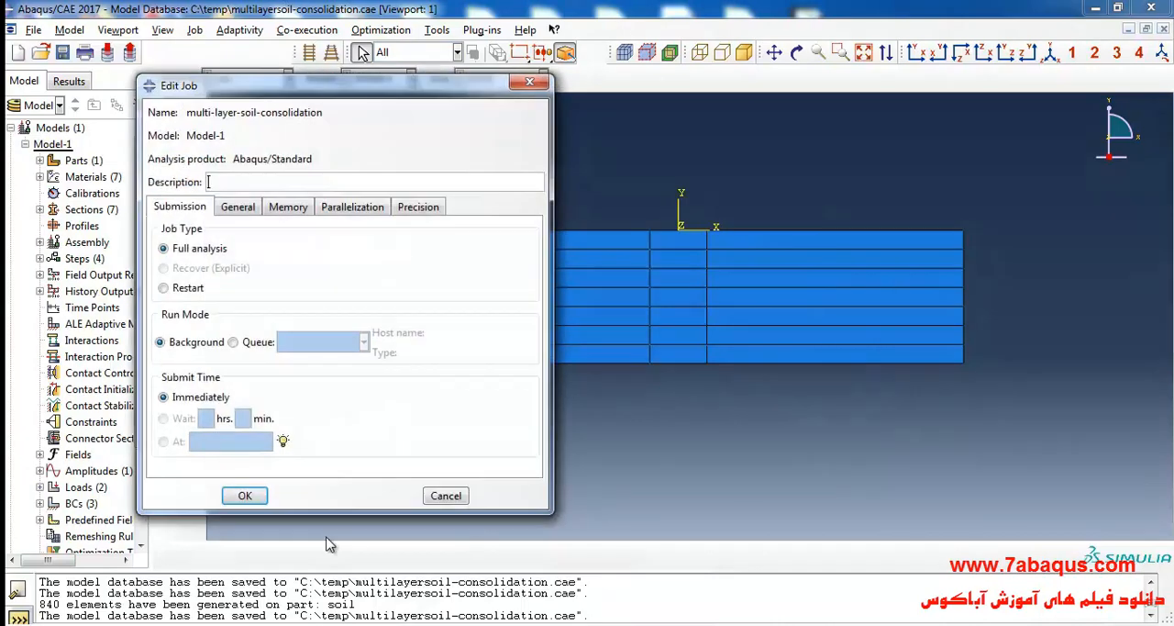
{"action": "left_click", "coordinate": [245, 491]}
Open the results of the multi-layer-soil-consolidation job and plot Mises stress contours on the deformed shape.
{"action": "left_click", "coordinate": [191, 108]}
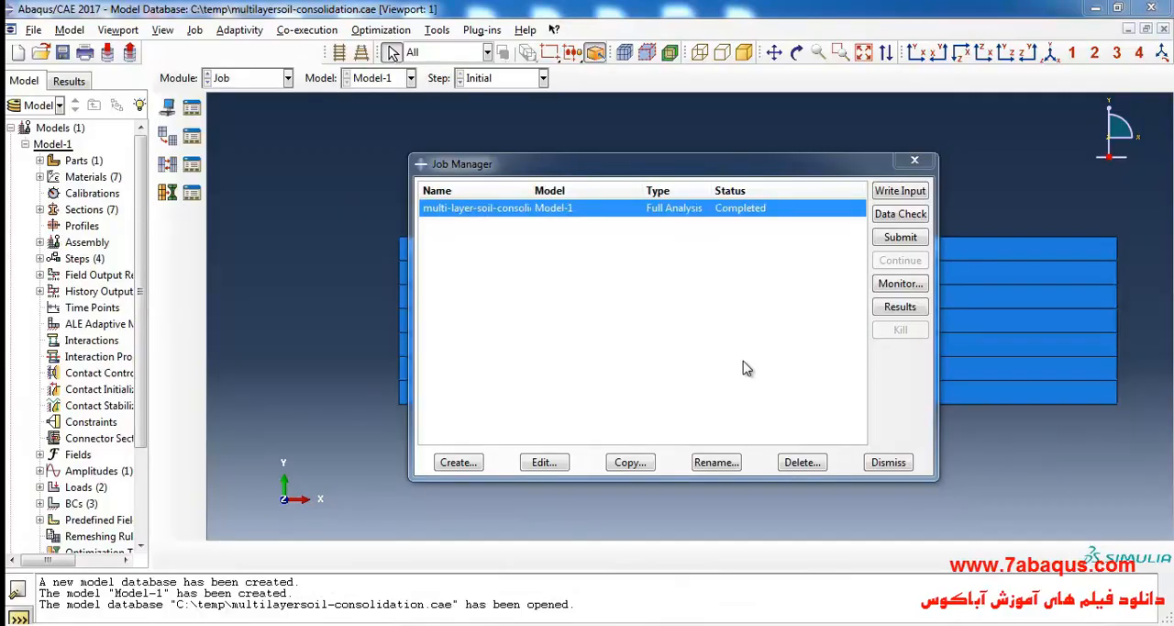
{"action": "left_click", "coordinate": [900, 307]}
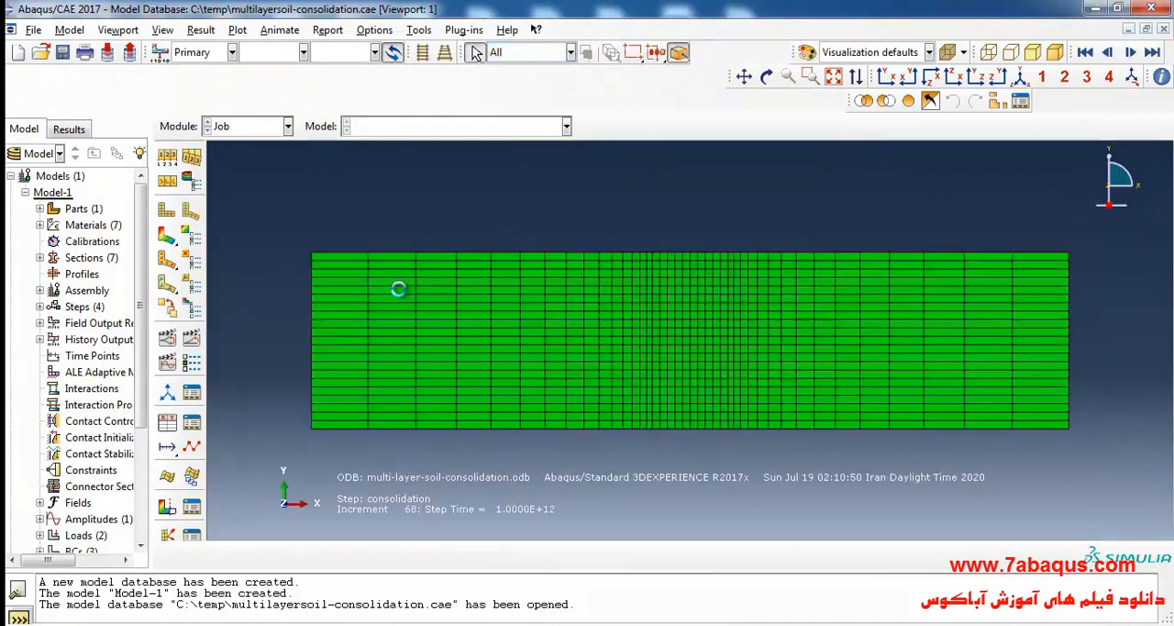
{"action": "left_click", "coordinate": [167, 234]}
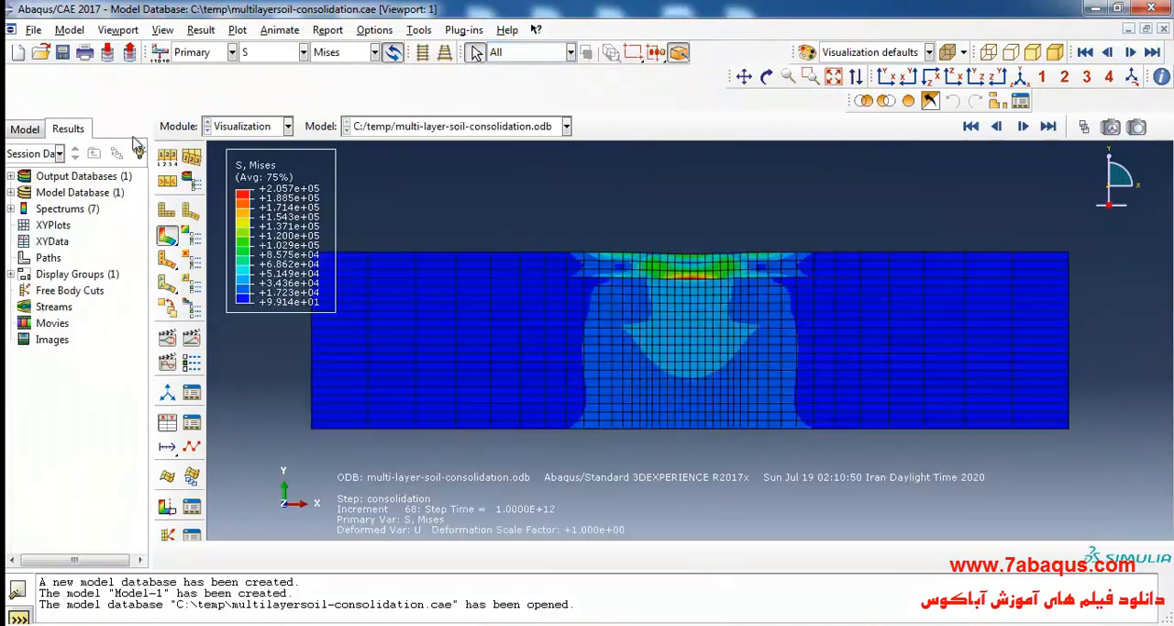
Hide the title block in the viewport annotations of the results plot.
{"action": "left_click", "coordinate": [118, 30]}
{"action": "left_click", "coordinate": [182, 225]}
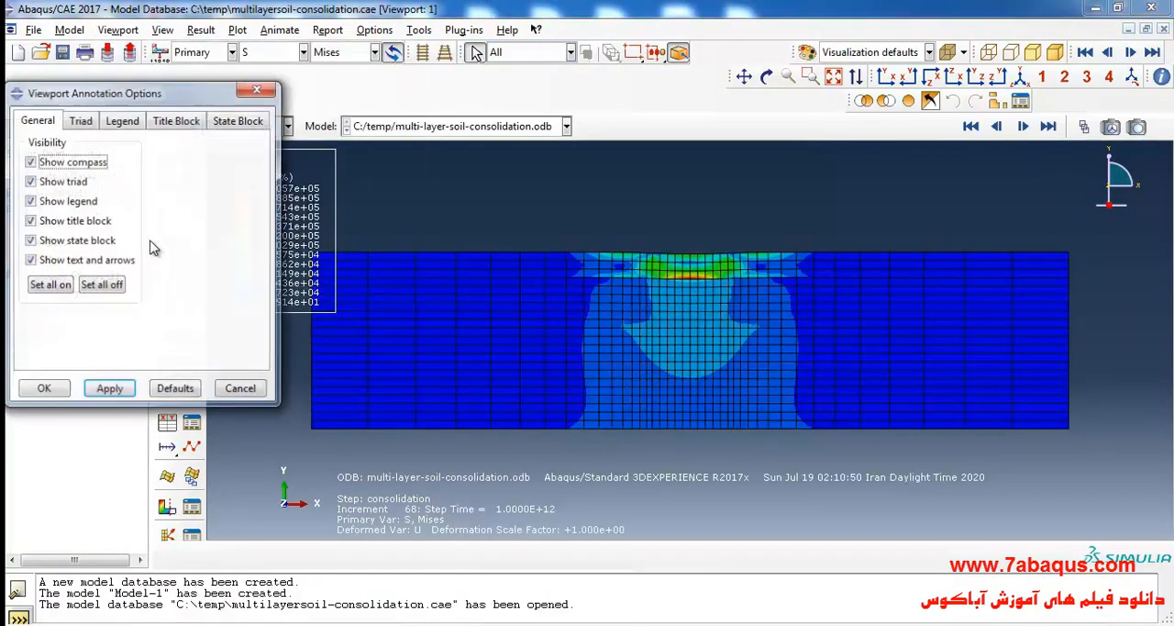
{"action": "left_click", "coordinate": [59, 221]}
{"action": "left_click", "coordinate": [44, 390]}
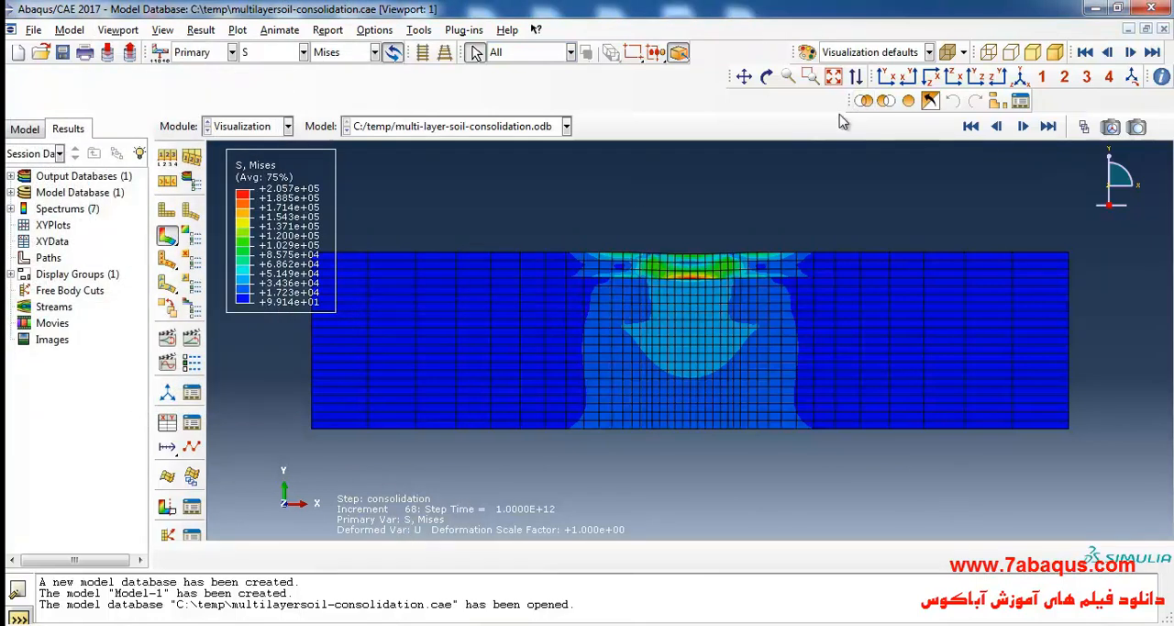
Merge the display toolbar into the row above and plot contours of the U2 displacement component on the deformed soil model.
{"action": "left_click_drag", "start_coordinate": [849, 102], "coordinate": [514, 110]}
{"action": "scroll", "coordinate": [857, 345], "scroll_direction": "up", "scroll_amount": 1}
{"action": "scroll", "coordinate": [689, 324], "scroll_direction": "down", "scroll_amount": 1}
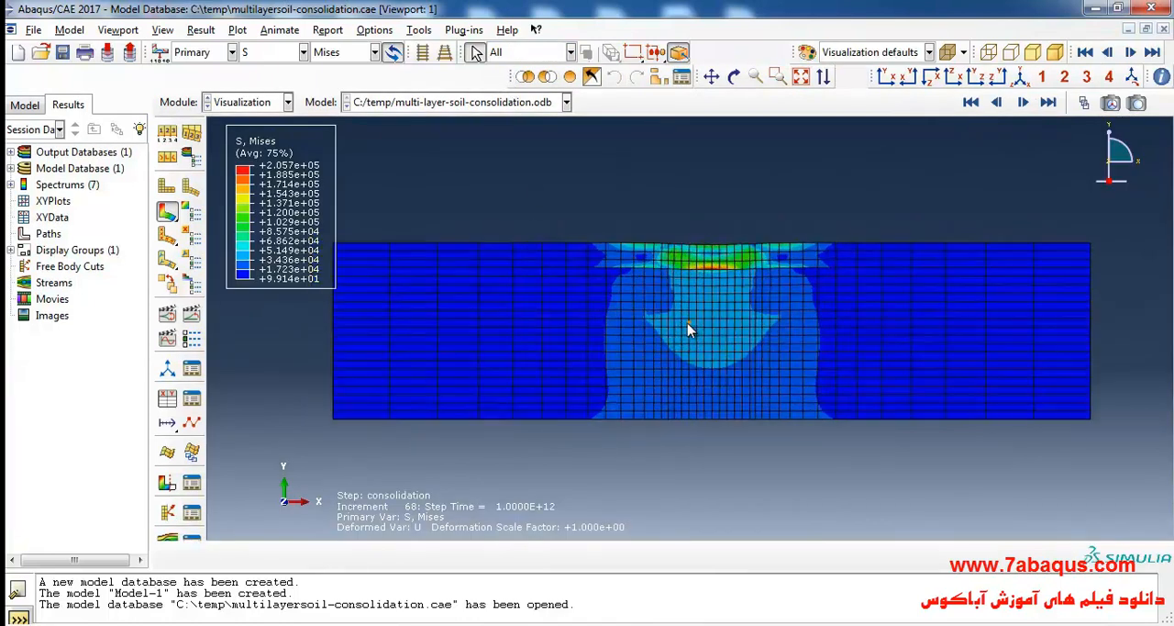
{"action": "left_click", "coordinate": [279, 53]}
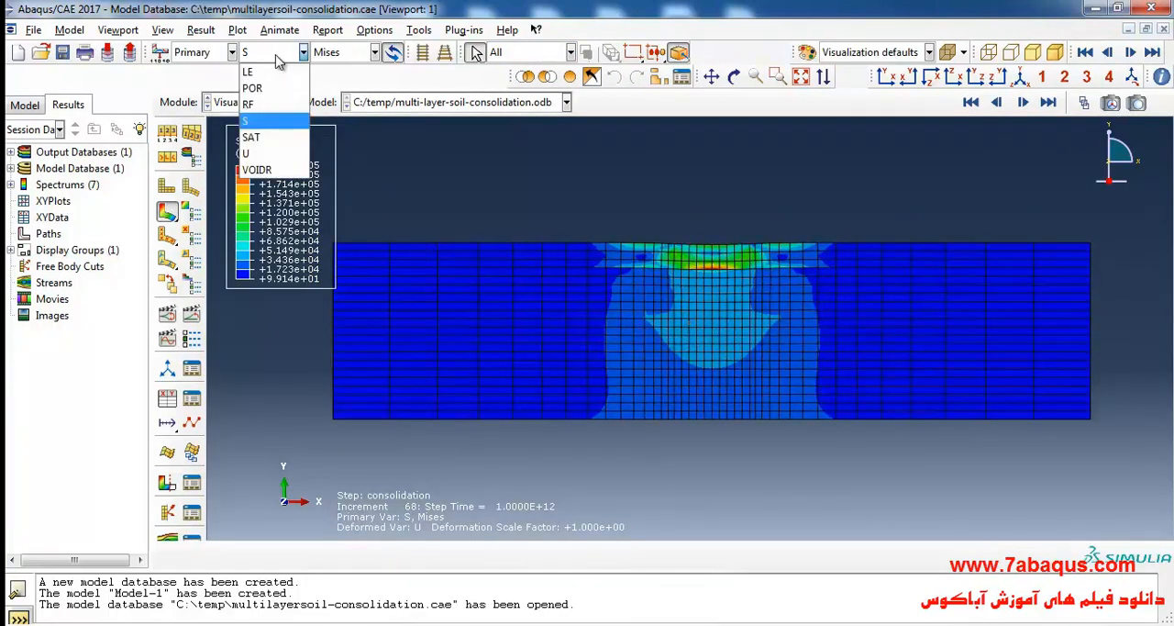
{"action": "left_click", "coordinate": [287, 162]}
{"action": "left_click", "coordinate": [374, 52]}
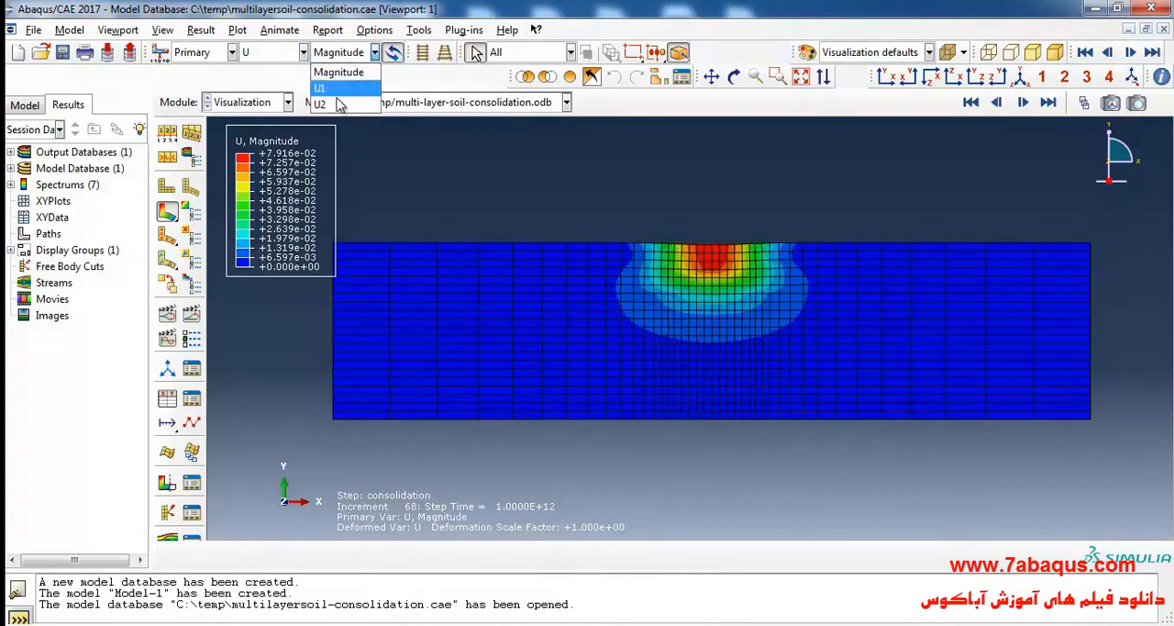
{"action": "left_click", "coordinate": [338, 103]}
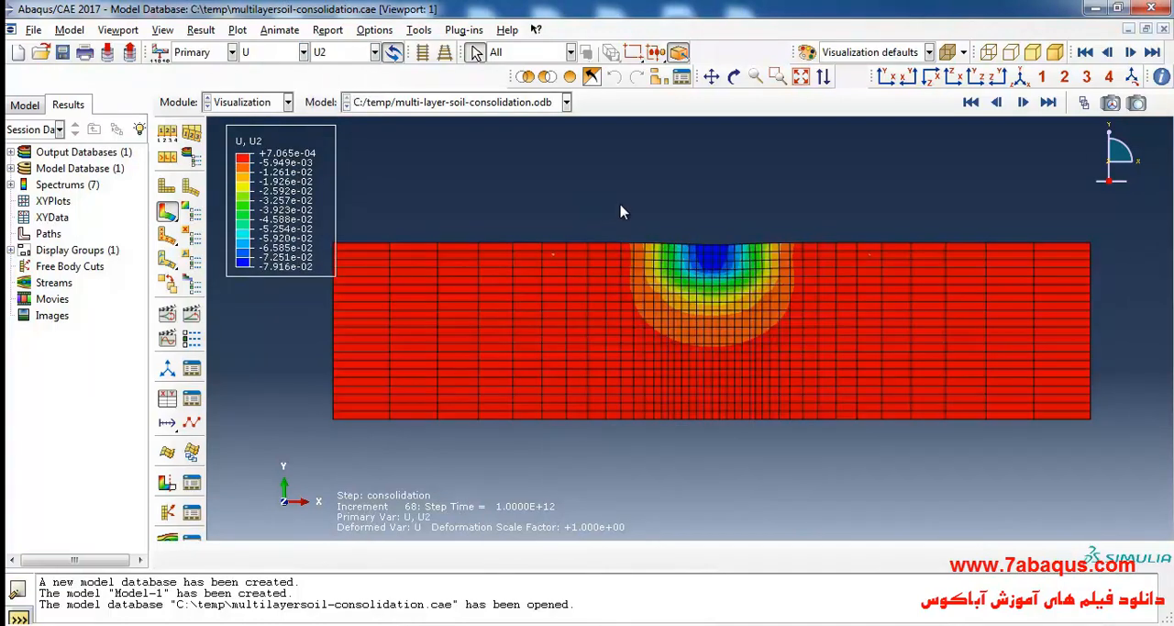
{"action": "scroll", "coordinate": [620, 212], "scroll_direction": "down", "scroll_amount": 1}
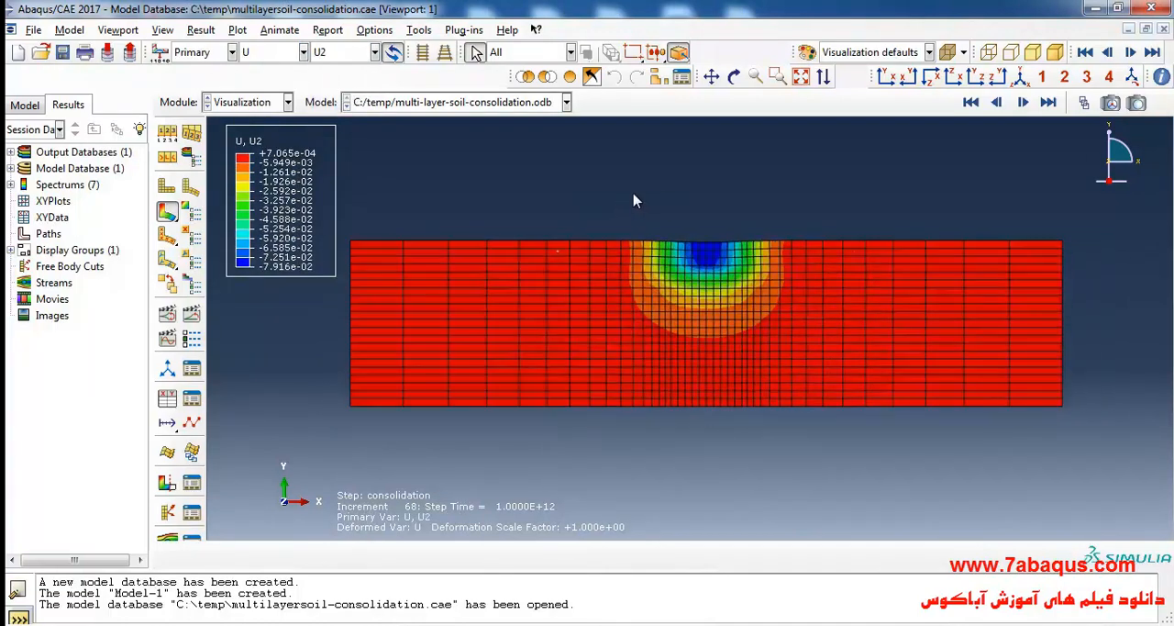
{"action": "scroll", "coordinate": [635, 200], "scroll_direction": "up", "scroll_amount": 1}
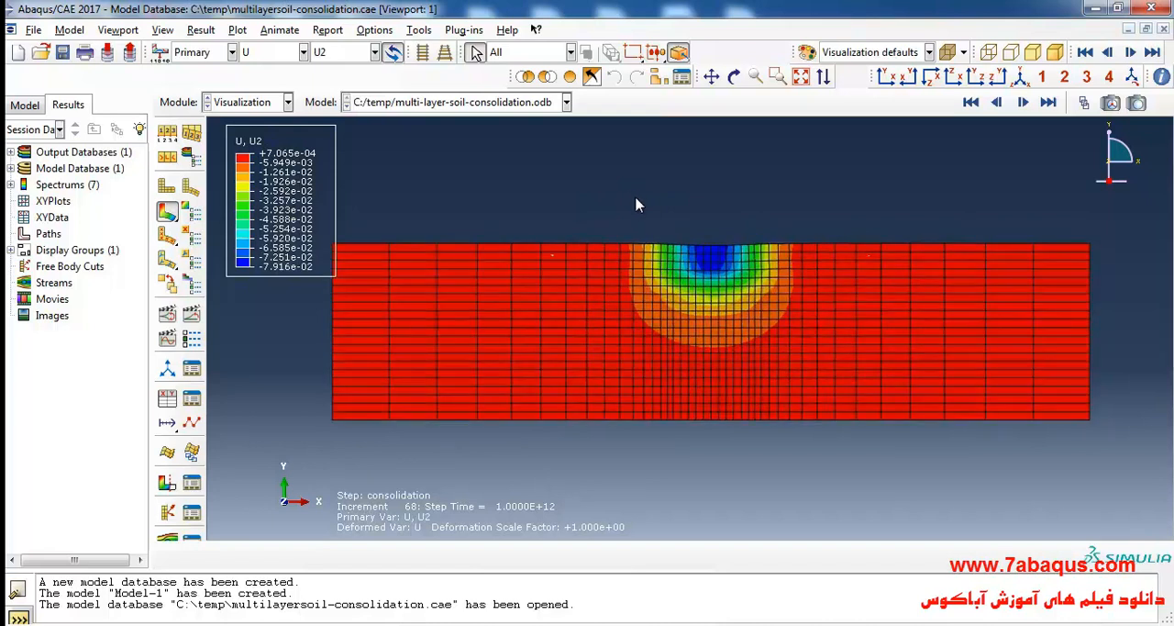
{"action": "scroll", "coordinate": [712, 208], "scroll_direction": "down", "scroll_amount": 1}
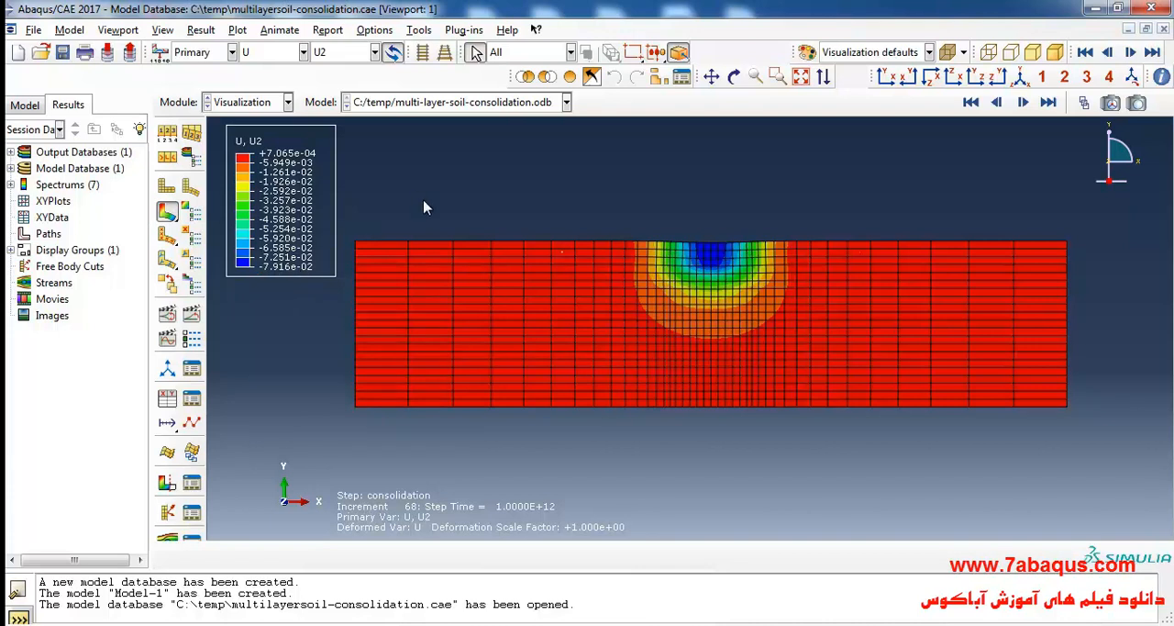
Open the step and frame selection and display the U2 contours for the weight of soil step.
{"action": "left_click", "coordinate": [201, 30]}
{"action": "left_click", "coordinate": [240, 45]}
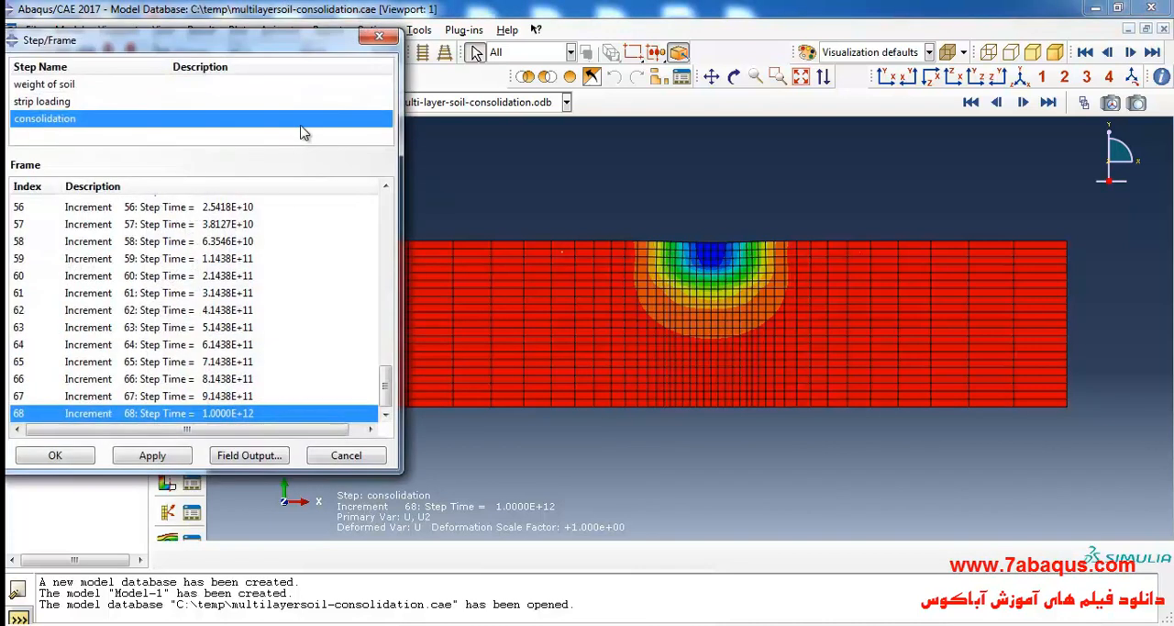
{"action": "left_click_drag", "start_coordinate": [243, 49], "coordinate": [916, 132]}
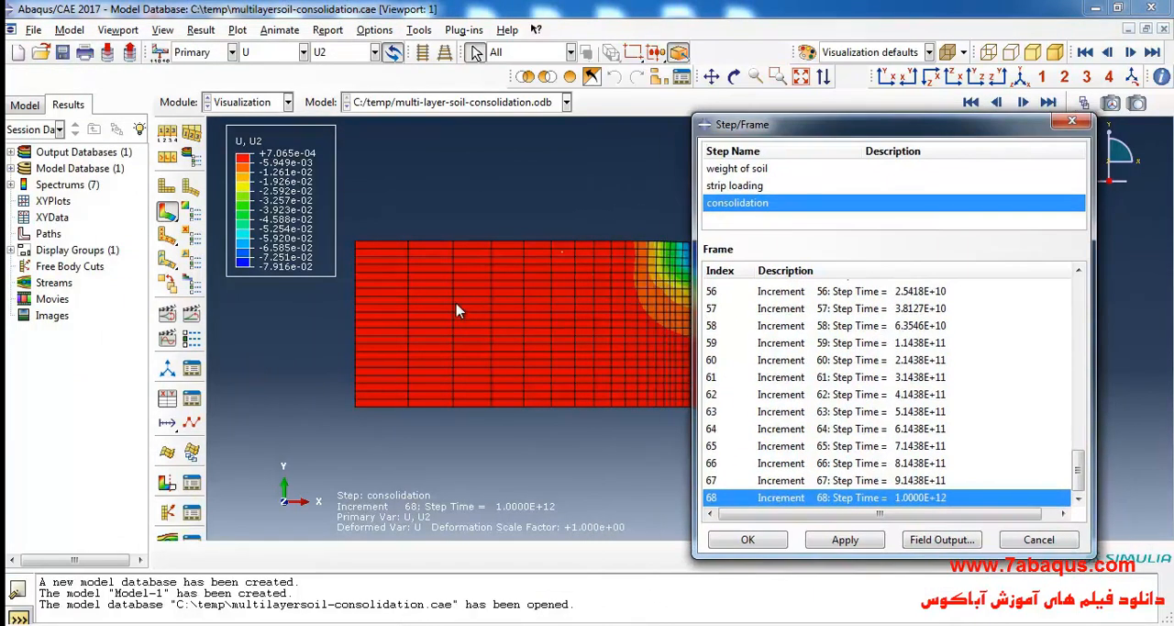
{"action": "scroll", "coordinate": [472, 310], "scroll_direction": "up", "scroll_amount": 4}
{"action": "scroll", "coordinate": [635, 294], "scroll_direction": "down", "scroll_amount": 1}
{"action": "scroll", "coordinate": [635, 295], "scroll_direction": "down", "scroll_amount": 2}
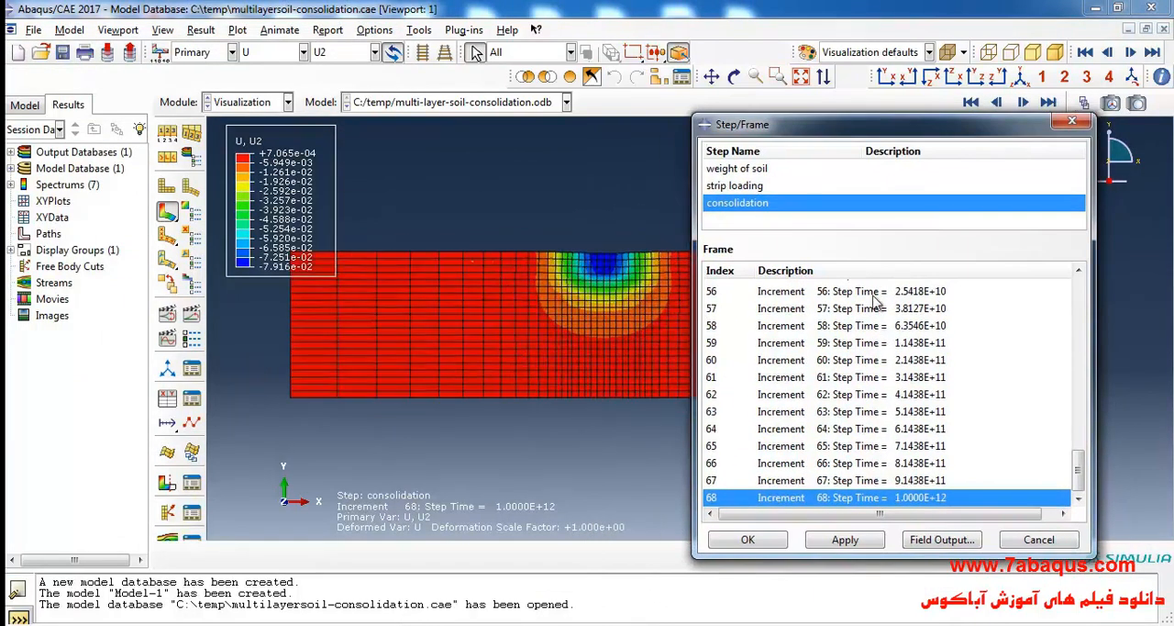
{"action": "left_click", "coordinate": [761, 170]}
{"action": "left_click_drag", "start_coordinate": [776, 129], "coordinate": [763, 111]}
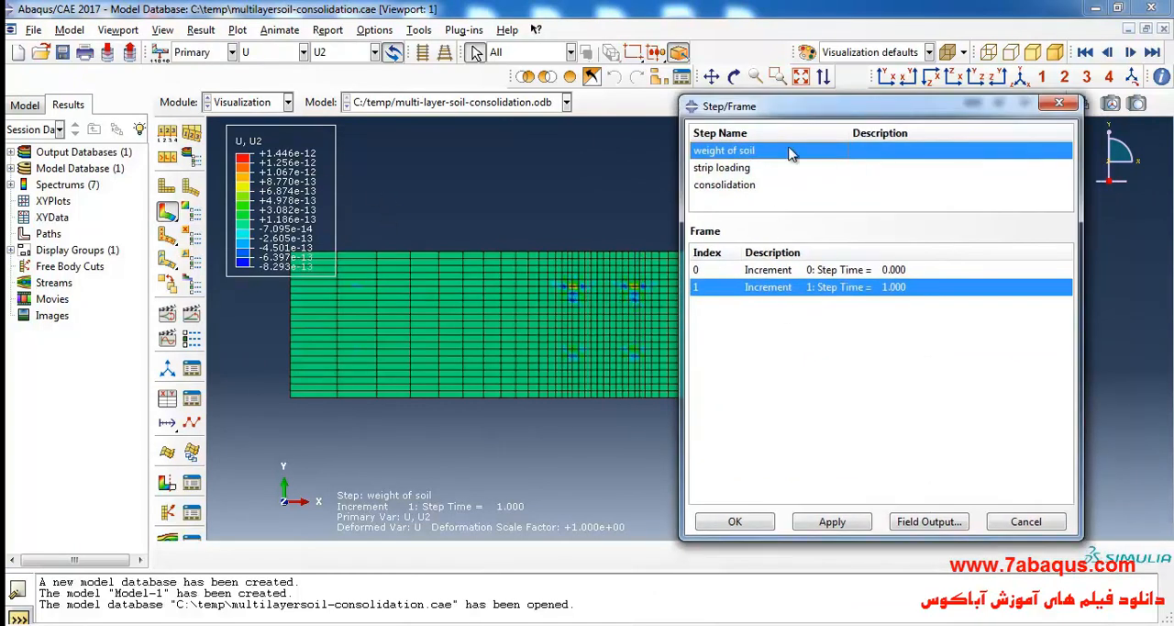
Display the U2 contours for the strip loading step and examine the displacement across the whole model.
{"action": "left_click", "coordinate": [733, 169]}
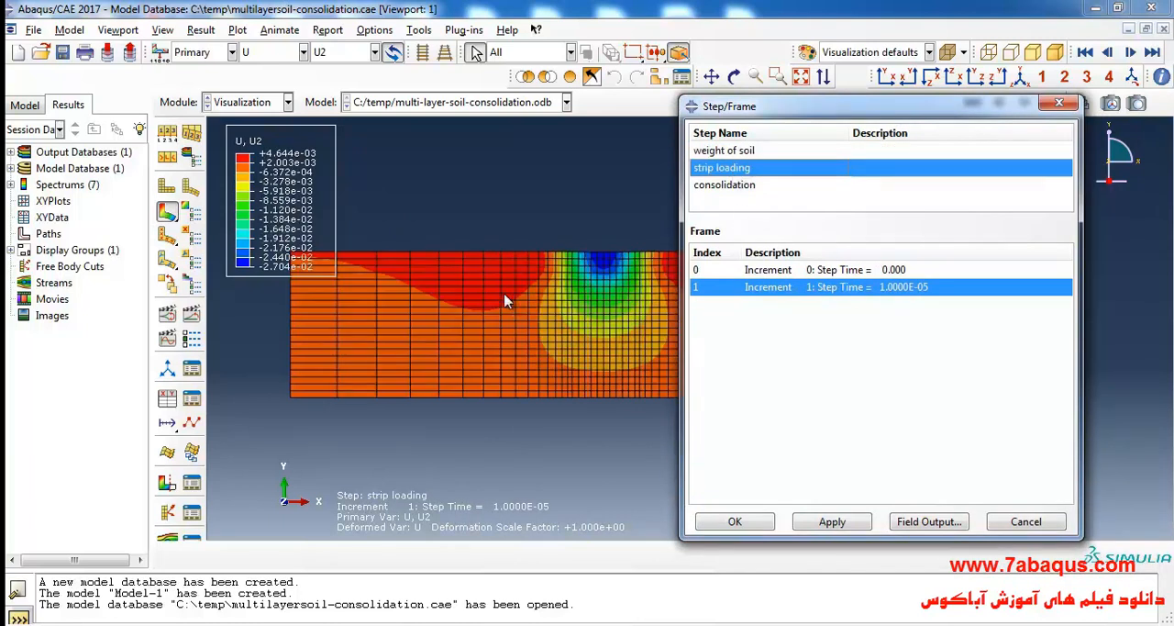
{"action": "left_click_drag", "start_coordinate": [850, 117], "coordinate": [915, 453]}
{"action": "scroll", "coordinate": [664, 243], "scroll_direction": "up", "scroll_amount": 1}
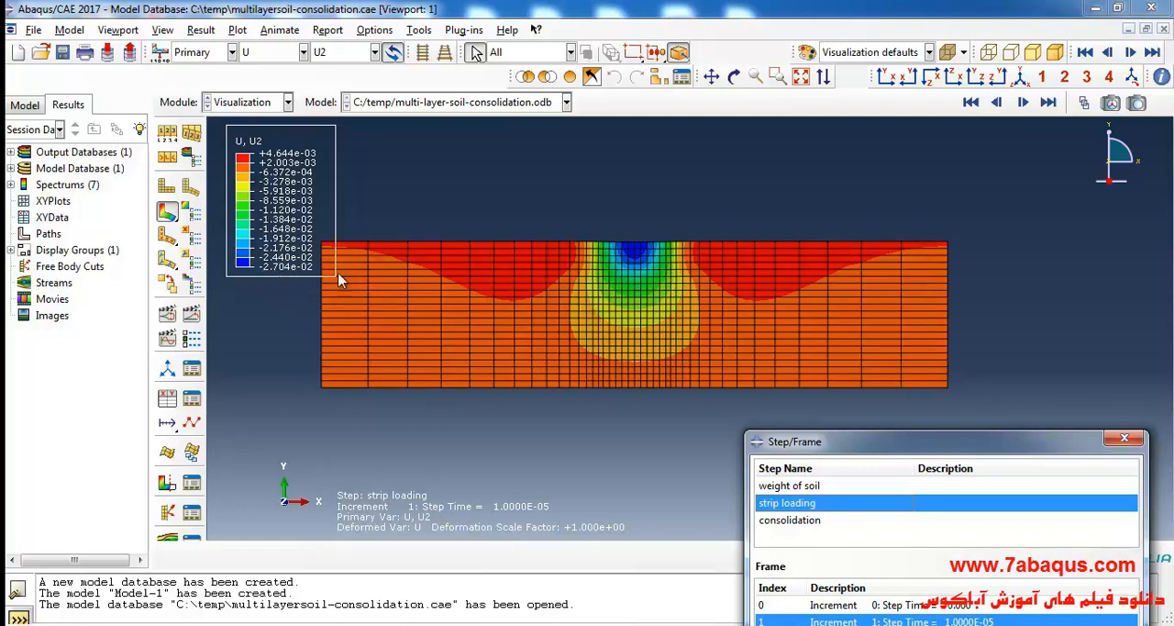
Display the U2 contours for the last frame of the consolidation step and close the step and frame selection.
{"action": "left_click_drag", "start_coordinate": [926, 446], "coordinate": [835, 113]}
{"action": "left_click", "coordinate": [707, 184]}
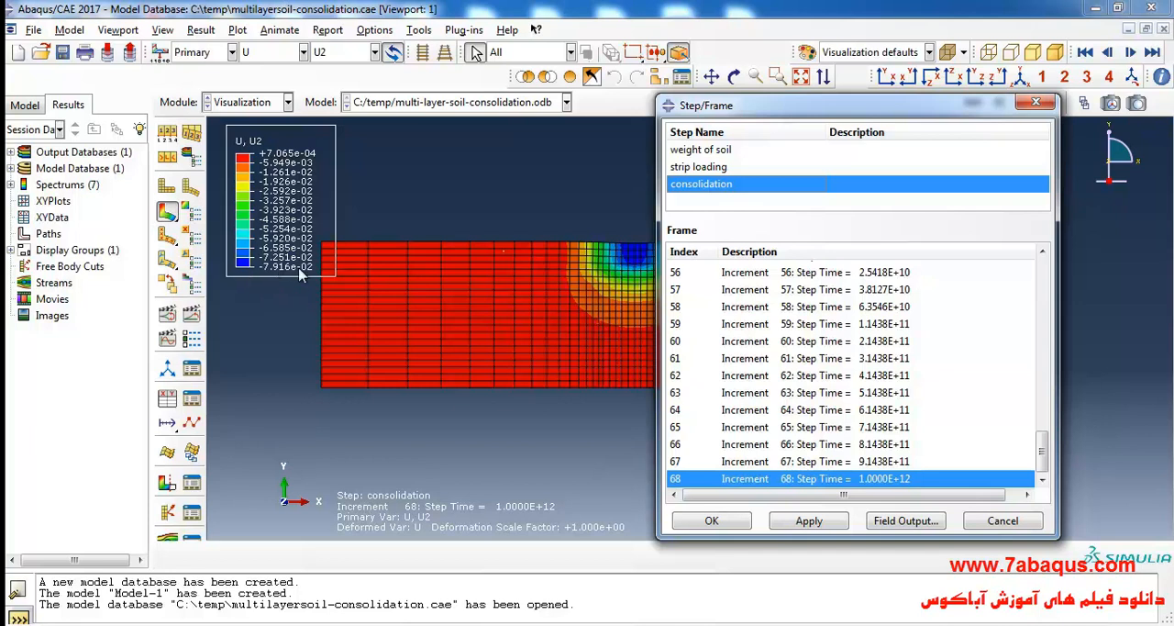
{"action": "left_click", "coordinate": [1036, 102]}
{"action": "scroll", "coordinate": [614, 280], "scroll_direction": "up", "scroll_amount": 1}
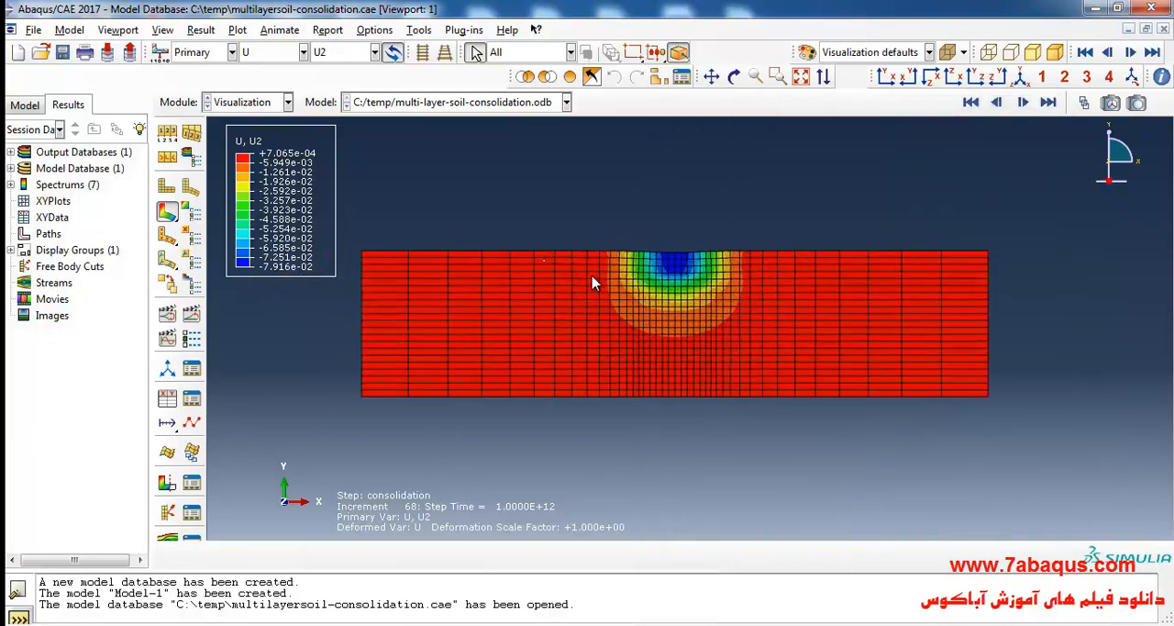
Plot the pore pressure POR contours and sweep the frames from the end of consolidation back to frame 0.
{"action": "left_click", "coordinate": [263, 52]}
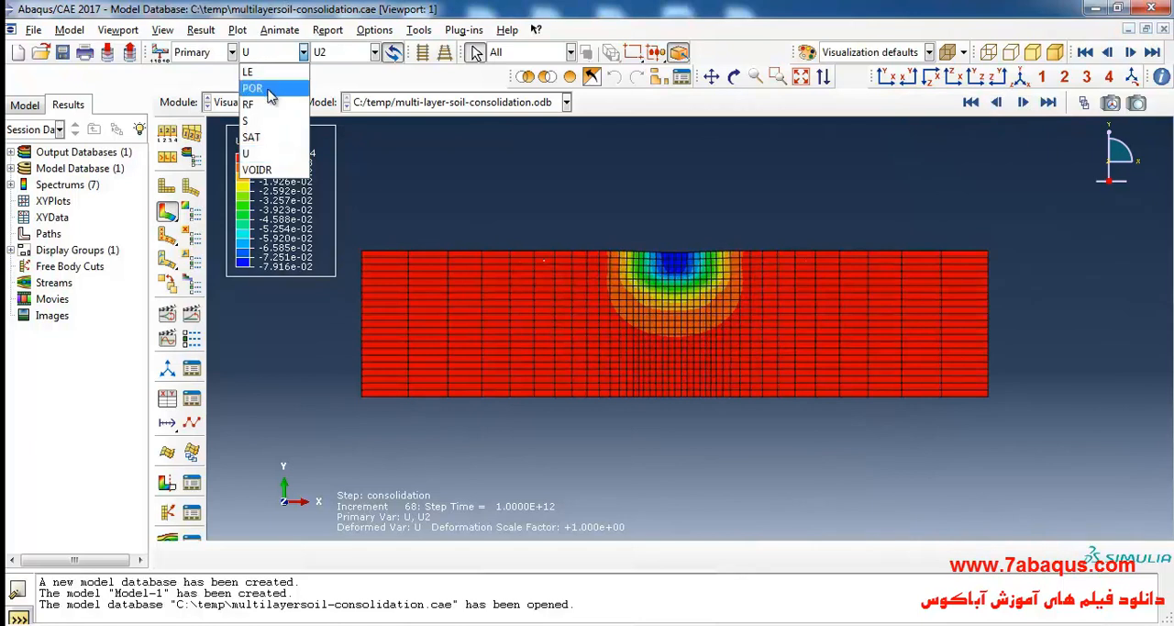
{"action": "left_click", "coordinate": [419, 184]}
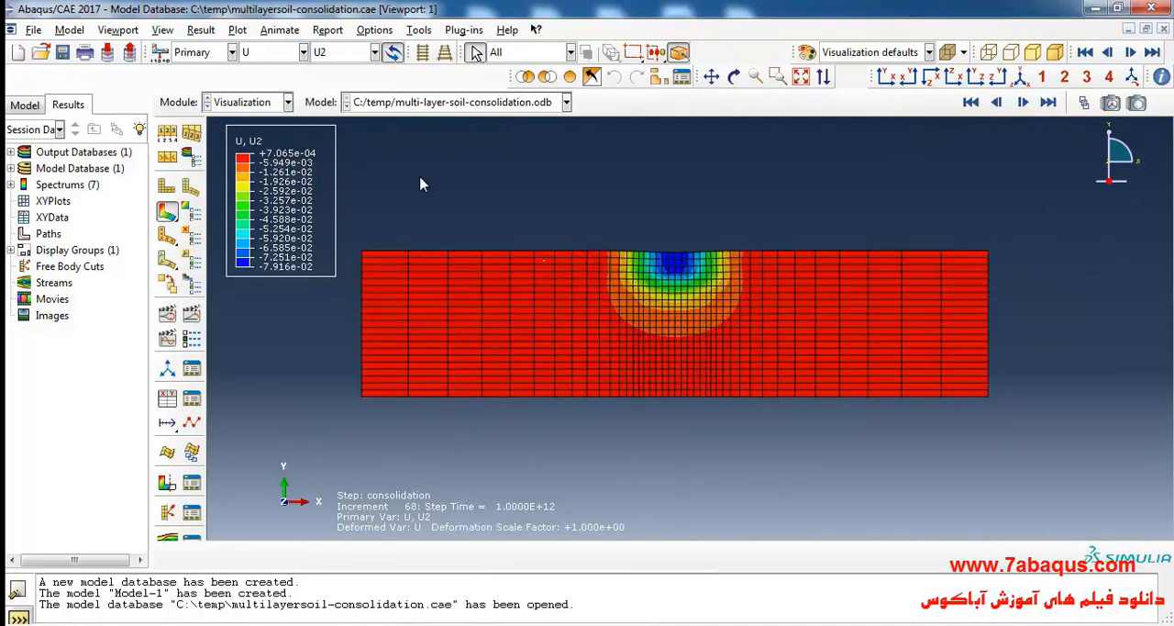
{"action": "left_click", "coordinate": [262, 55]}
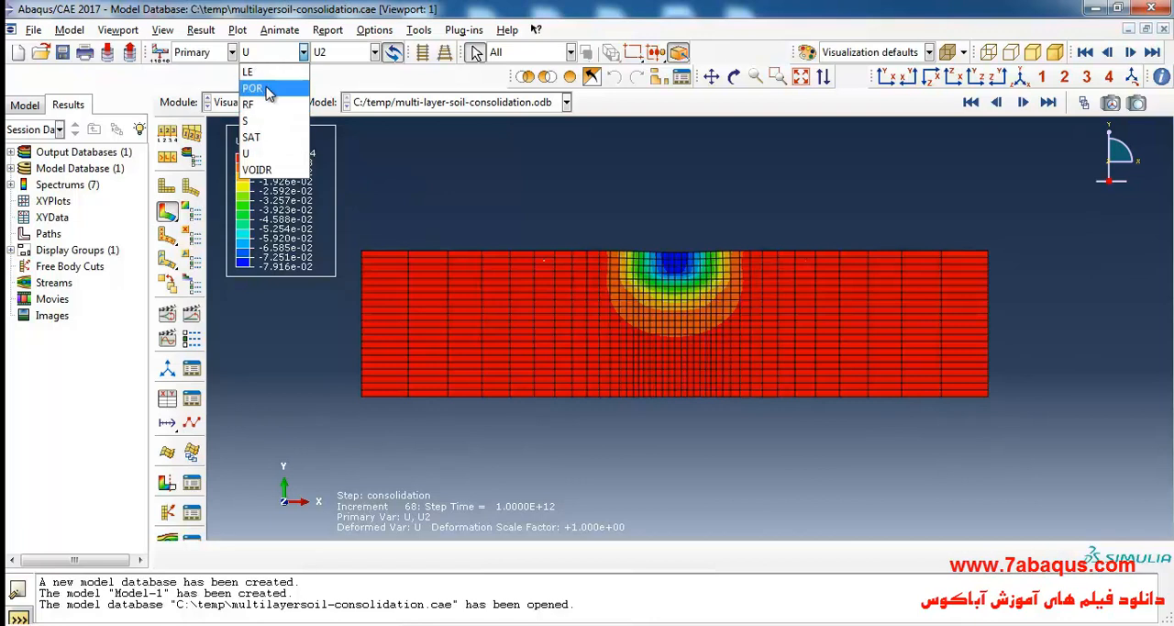
{"action": "left_click", "coordinate": [266, 89]}
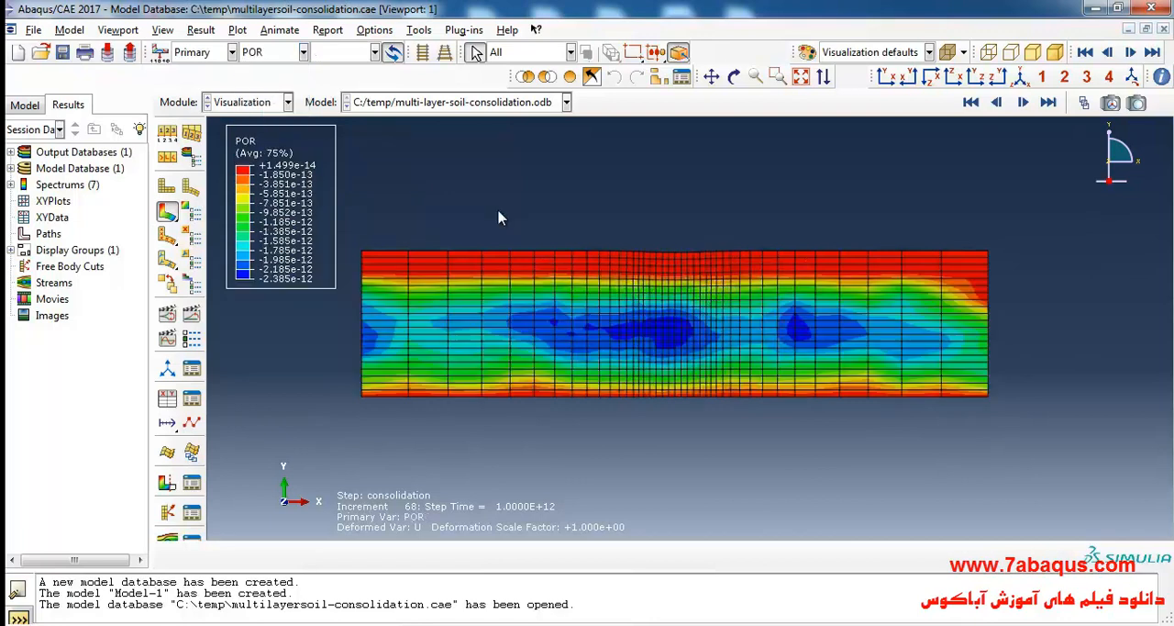
{"action": "left_click", "coordinate": [1083, 103]}
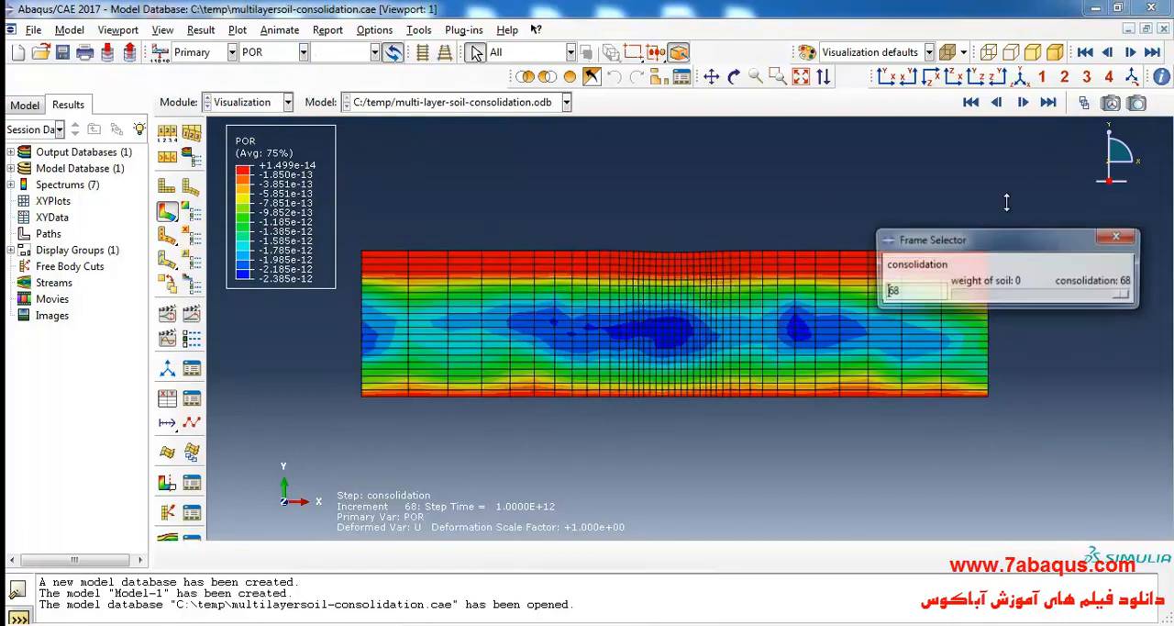
{"action": "left_click_drag", "start_coordinate": [1128, 297], "coordinate": [1154, 312]}
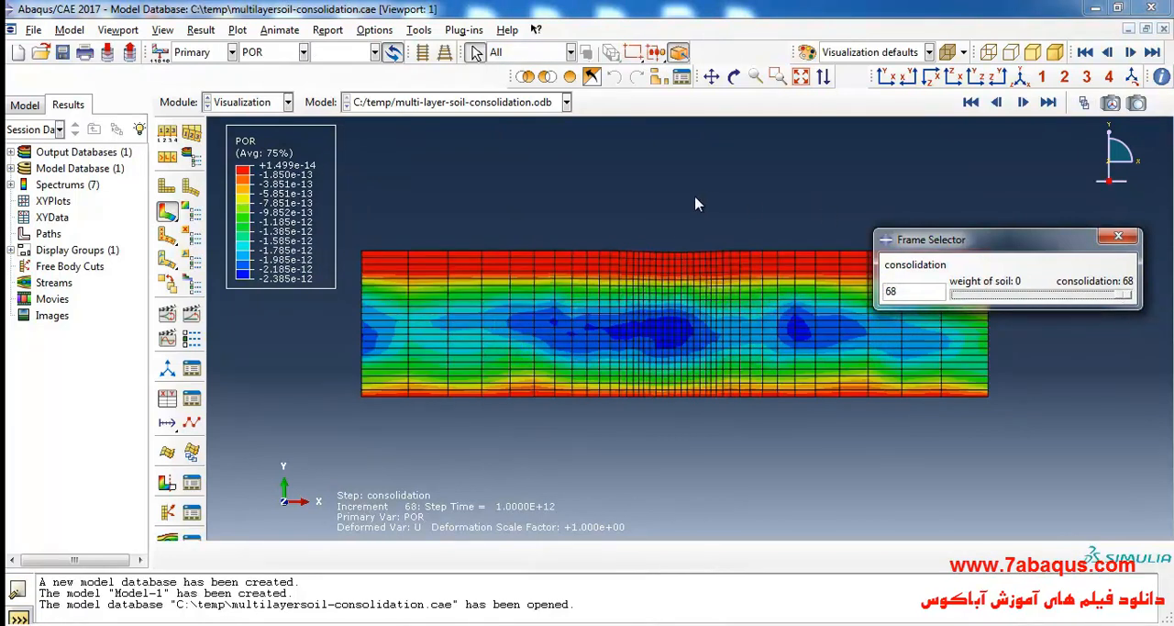
{"action": "left_click_drag", "start_coordinate": [1120, 303], "coordinate": [956, 308]}
Plot the Mises stress contours and sweep the frames forward from frame 0 to frame 68 of consolidation.
{"action": "left_click", "coordinate": [270, 53]}
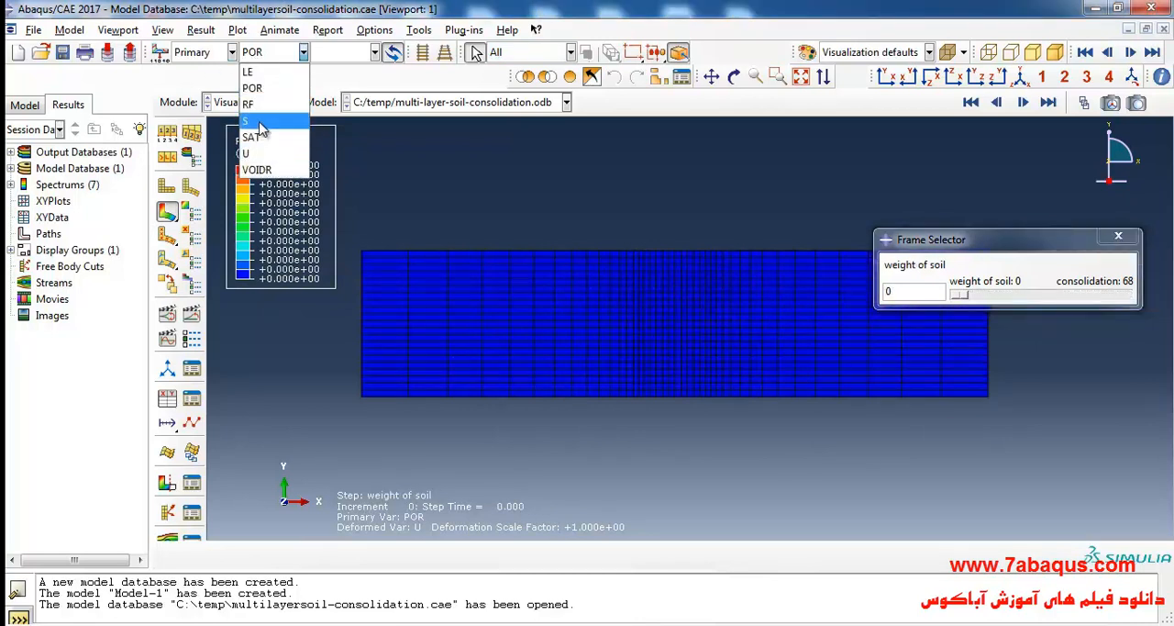
{"action": "left_click", "coordinate": [252, 114]}
{"action": "left_click_drag", "start_coordinate": [961, 301], "coordinate": [1136, 316]}
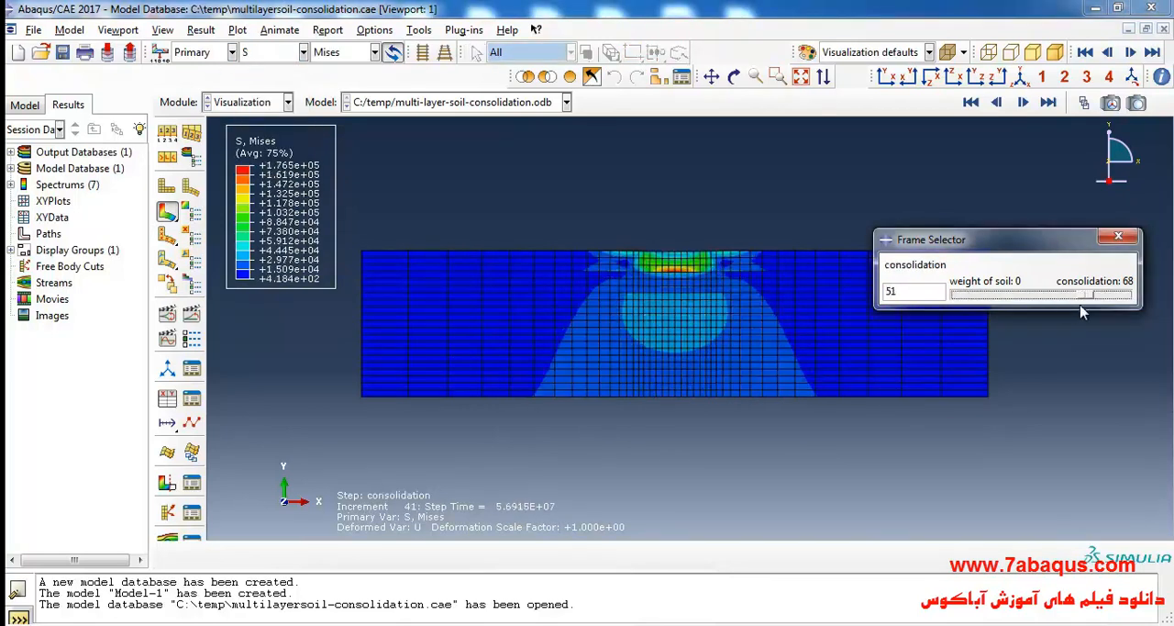
Return the contour plot to the U2 displacement component at the final consolidation frame and close the frame selector.
{"action": "left_click", "coordinate": [275, 52]}
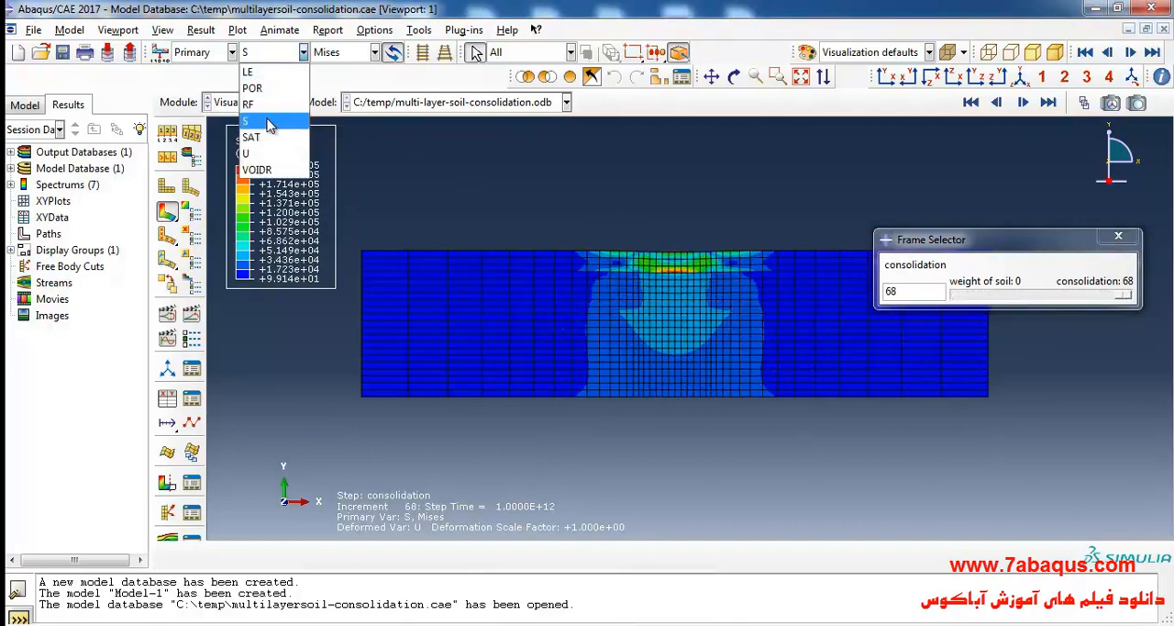
{"action": "left_click", "coordinate": [275, 75]}
{"action": "left_click", "coordinate": [341, 53]}
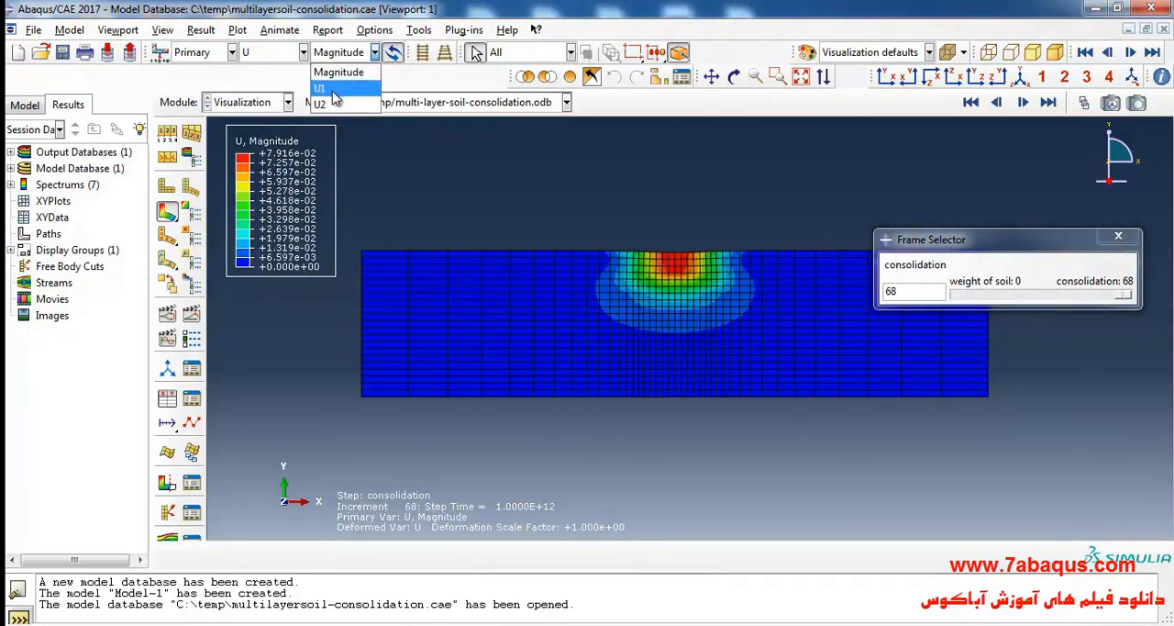
{"action": "left_click", "coordinate": [335, 95]}
{"action": "left_click", "coordinate": [1119, 235]}
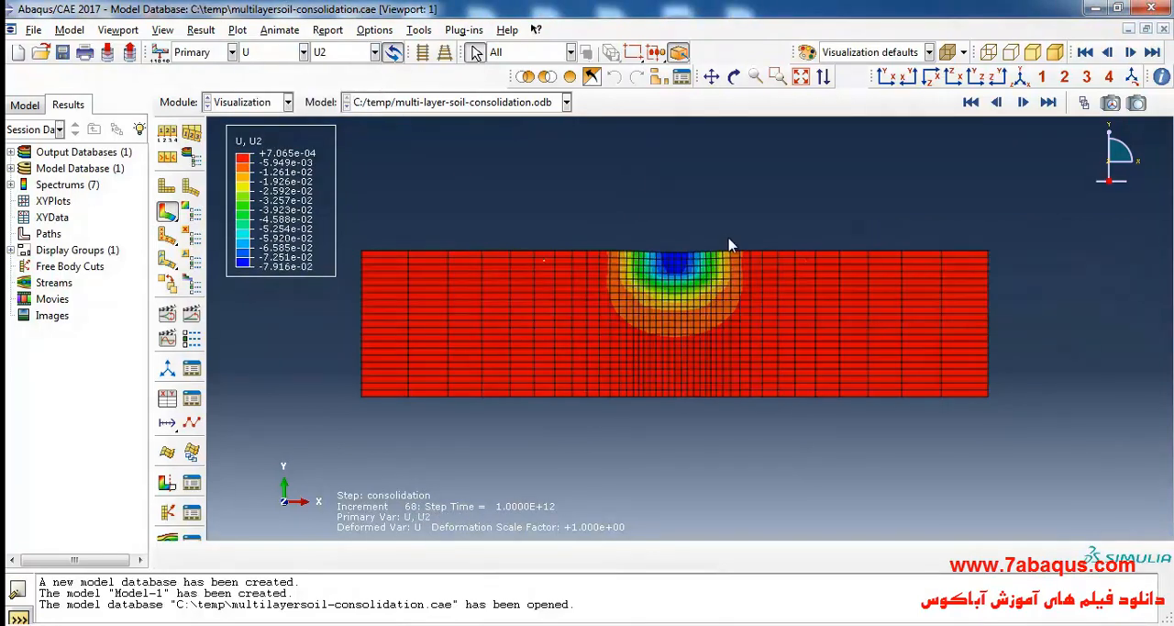
Switch to the soil mechanics PDF in Adobe Acrobat Reader and examine the Figure 4.29 consolidation settlement curve under the strip load's center.
{"action": "key", "text": "alt+Tab"}
{"action": "scroll", "coordinate": [576, 394], "scroll_direction": "down", "scroll_amount": 10}
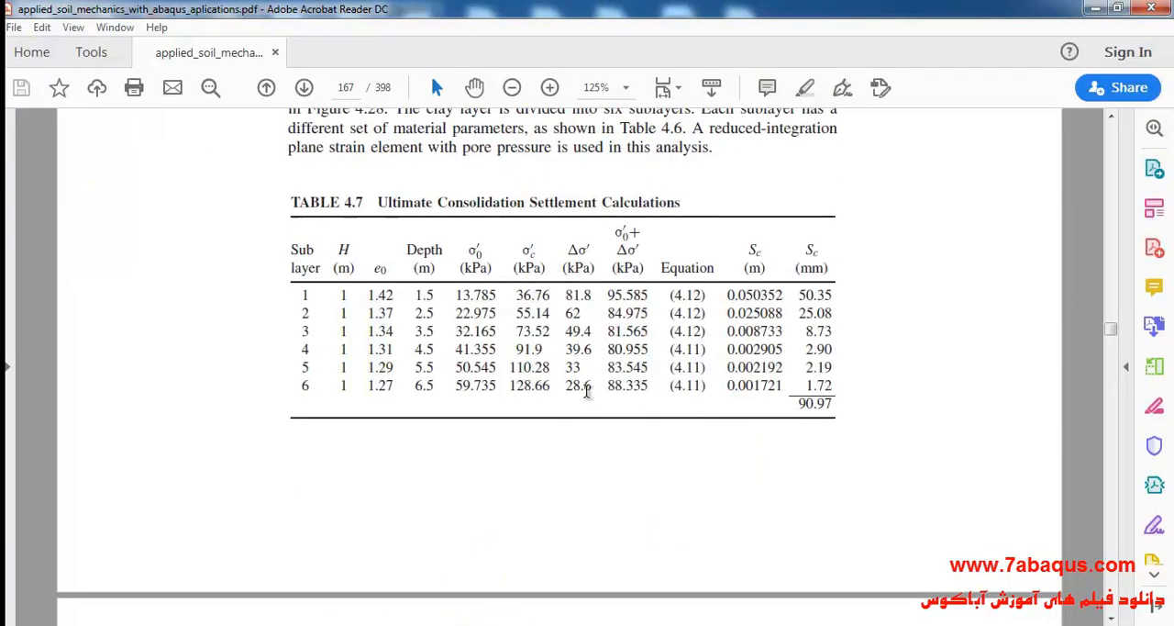
{"action": "scroll", "coordinate": [576, 394], "scroll_direction": "down", "scroll_amount": 15}
{"action": "scroll", "coordinate": [578, 321], "scroll_direction": "up", "scroll_amount": 2}
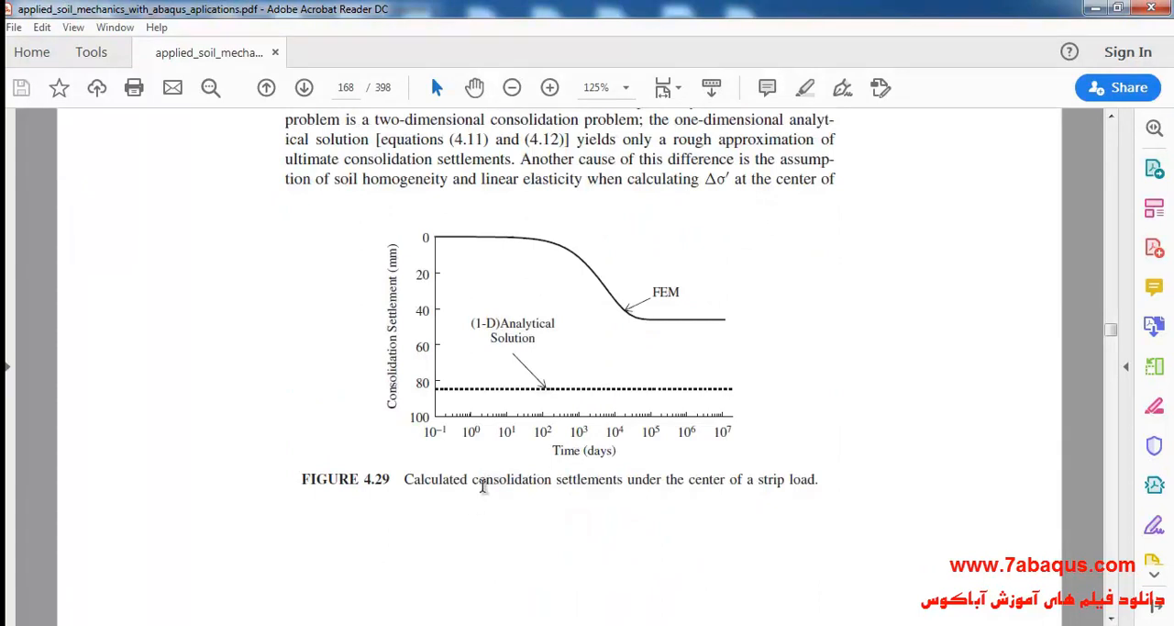
{"action": "left_click_drag", "start_coordinate": [477, 479], "coordinate": [796, 486]}
{"action": "left_click", "coordinate": [623, 517]}
{"action": "left_click_drag", "start_coordinate": [435, 382], "coordinate": [390, 253]}
{"action": "left_click_drag", "start_coordinate": [425, 479], "coordinate": [724, 485]}
{"action": "left_click_drag", "start_coordinate": [418, 241], "coordinate": [580, 418]}
{"action": "left_click", "coordinate": [614, 463]}
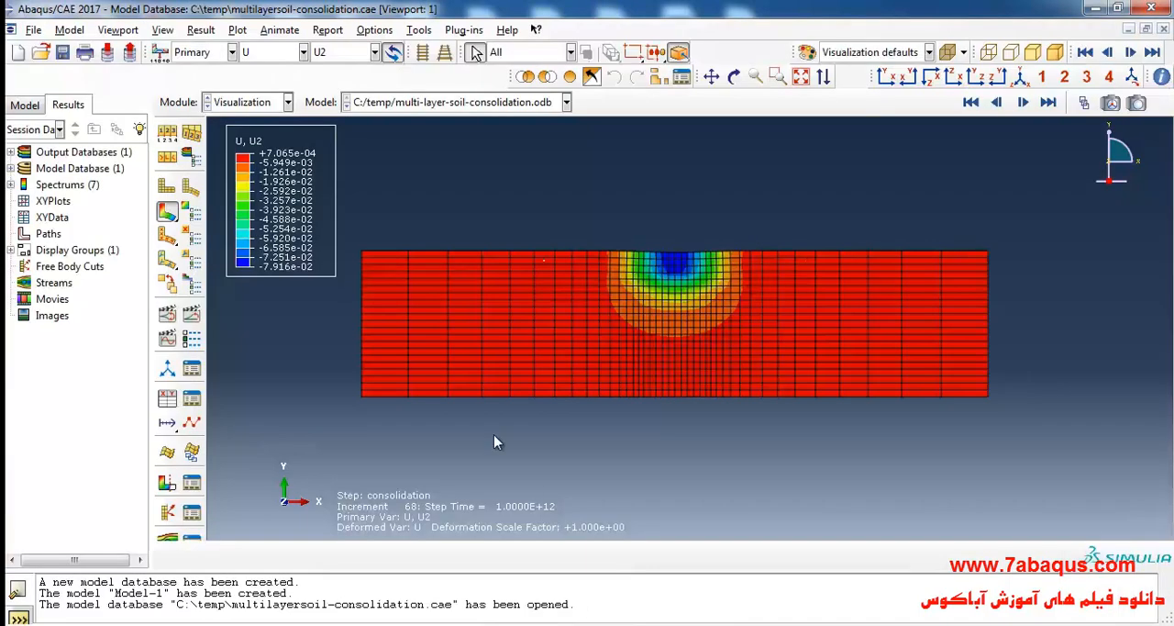
Start creating XY data from ODB field output in Abaqus/CAE, with the variable position set to Unique Nodal.
{"action": "scroll", "coordinate": [704, 236], "scroll_direction": "down", "scroll_amount": 2}
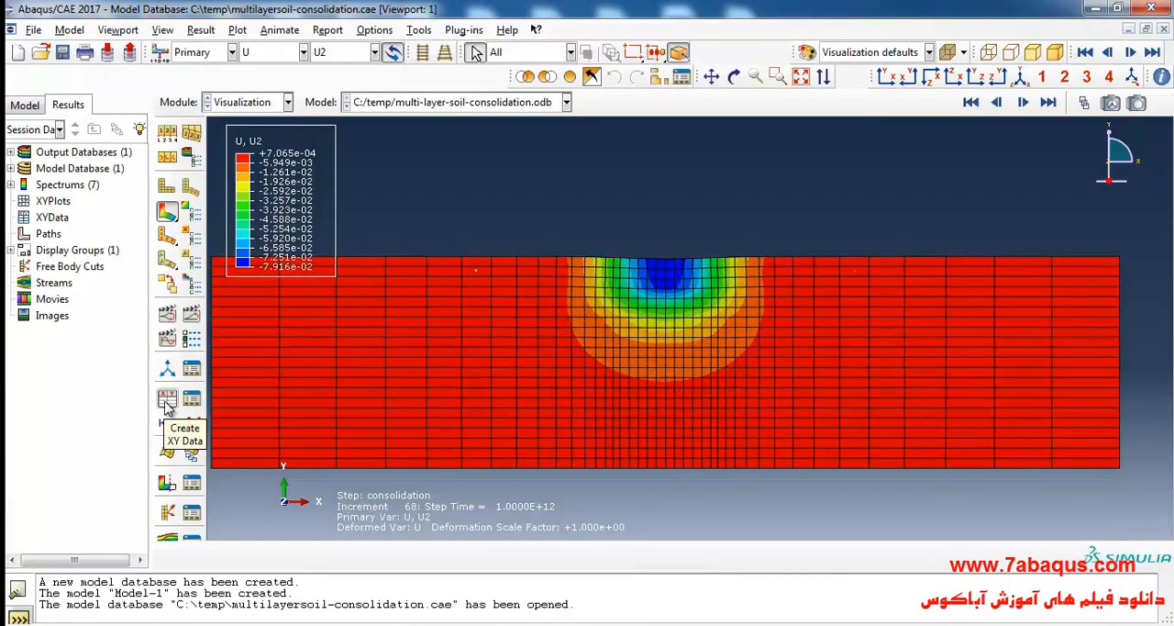
{"action": "left_click", "coordinate": [167, 402]}
{"action": "left_click", "coordinate": [856, 236]}
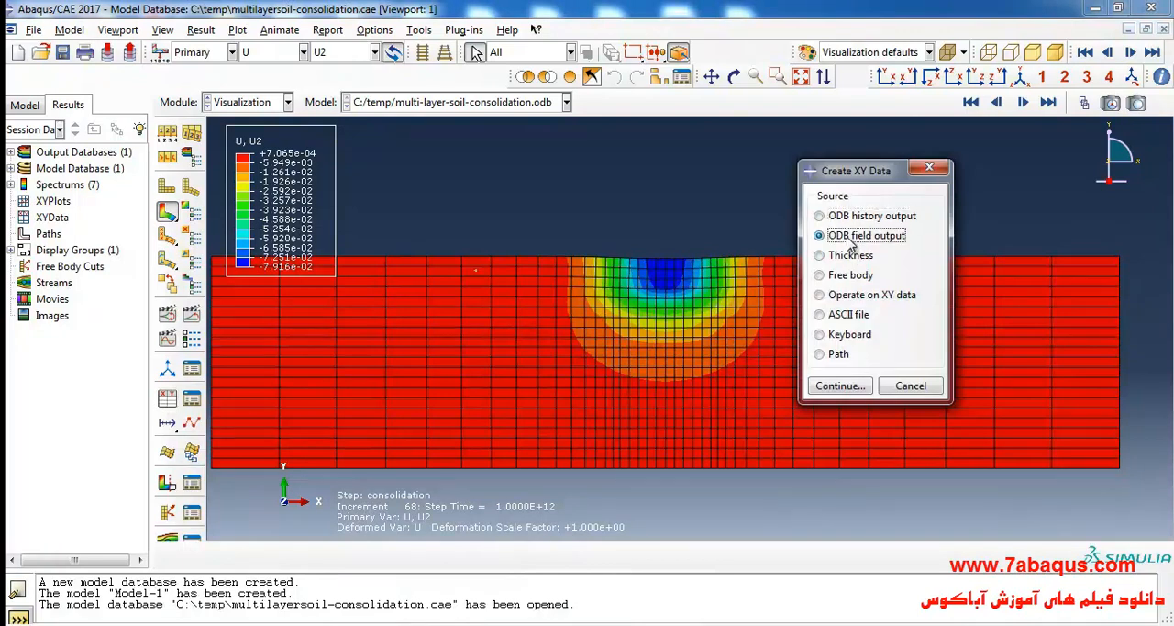
{"action": "left_click", "coordinate": [853, 387]}
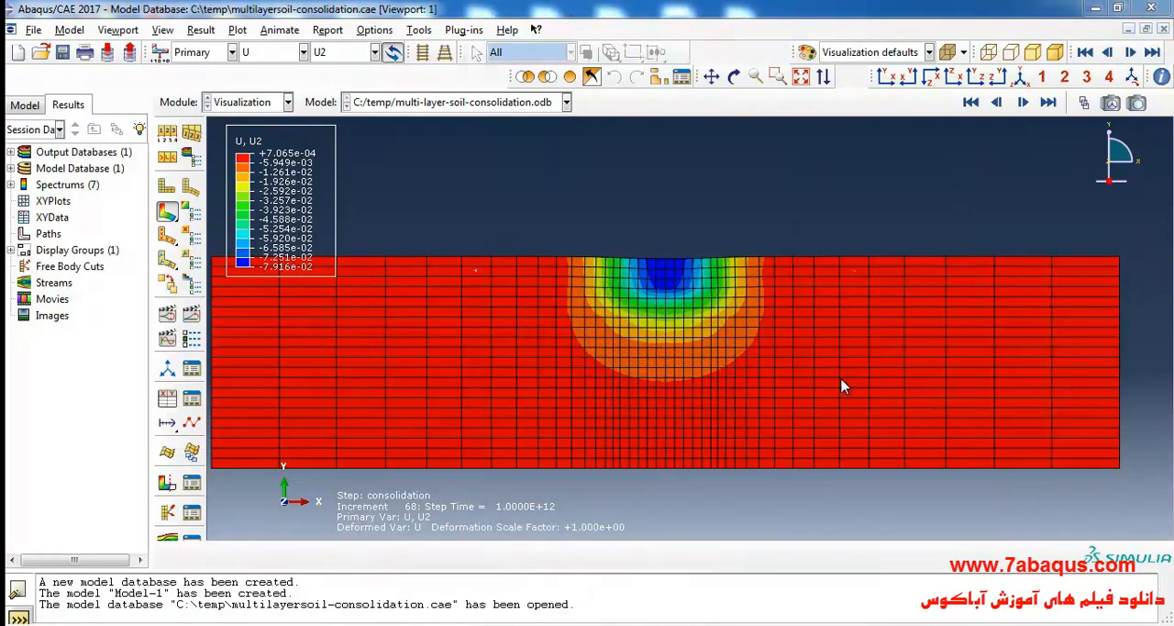
{"action": "left_click", "coordinate": [705, 172]}
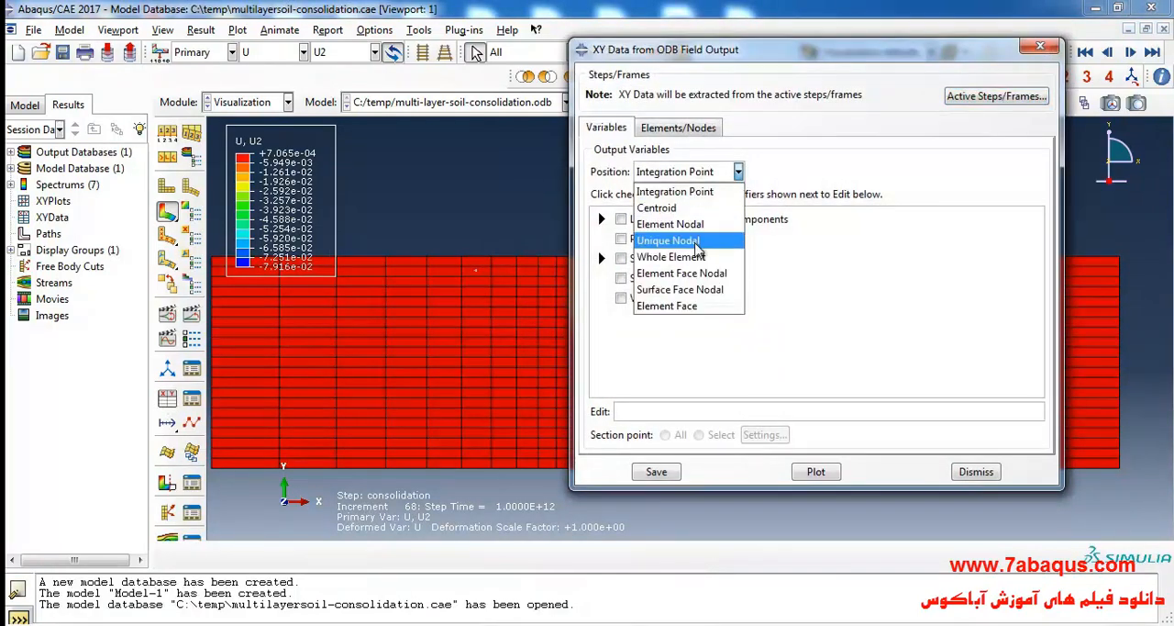
{"action": "left_click", "coordinate": [697, 243]}
{"action": "left_click_drag", "start_coordinate": [715, 51], "coordinate": [780, 53]}
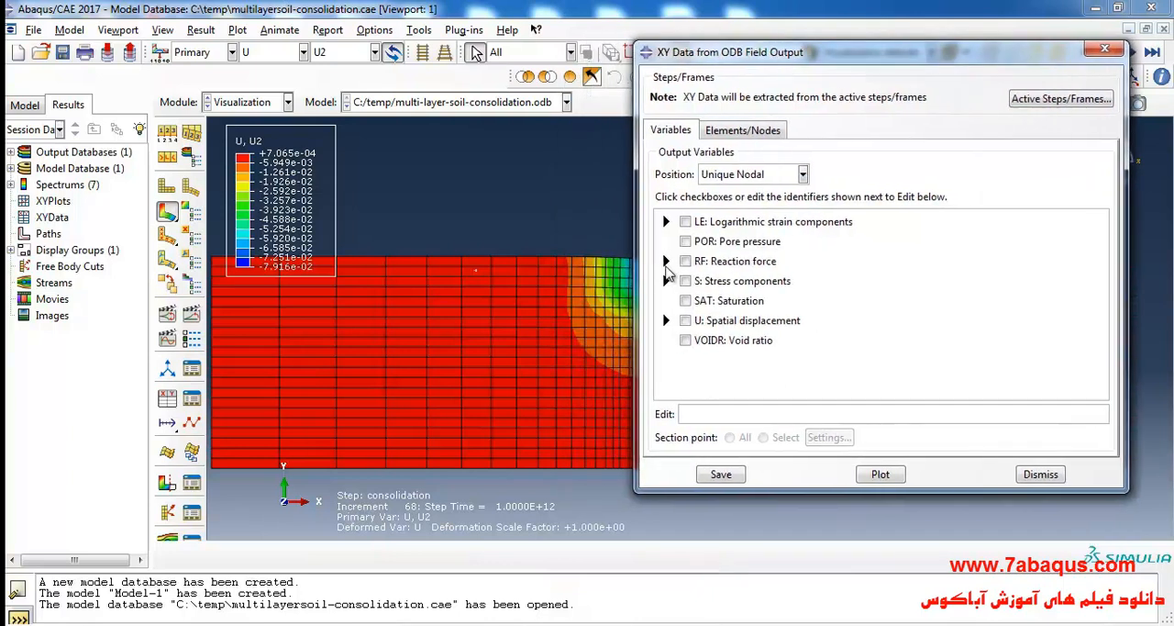
Choose the U2 component of spatial displacement as the output variable for the XY data.
{"action": "left_click", "coordinate": [665, 321]}
{"action": "left_click", "coordinate": [704, 367]}
{"action": "left_click_drag", "start_coordinate": [844, 53], "coordinate": [938, 71]}
Pick the surface node under the strip load's center from the viewport, plot its U2 curve over time, and close the extraction dialog.
{"action": "left_click", "coordinate": [836, 149]}
{"action": "left_click", "coordinate": [905, 195]}
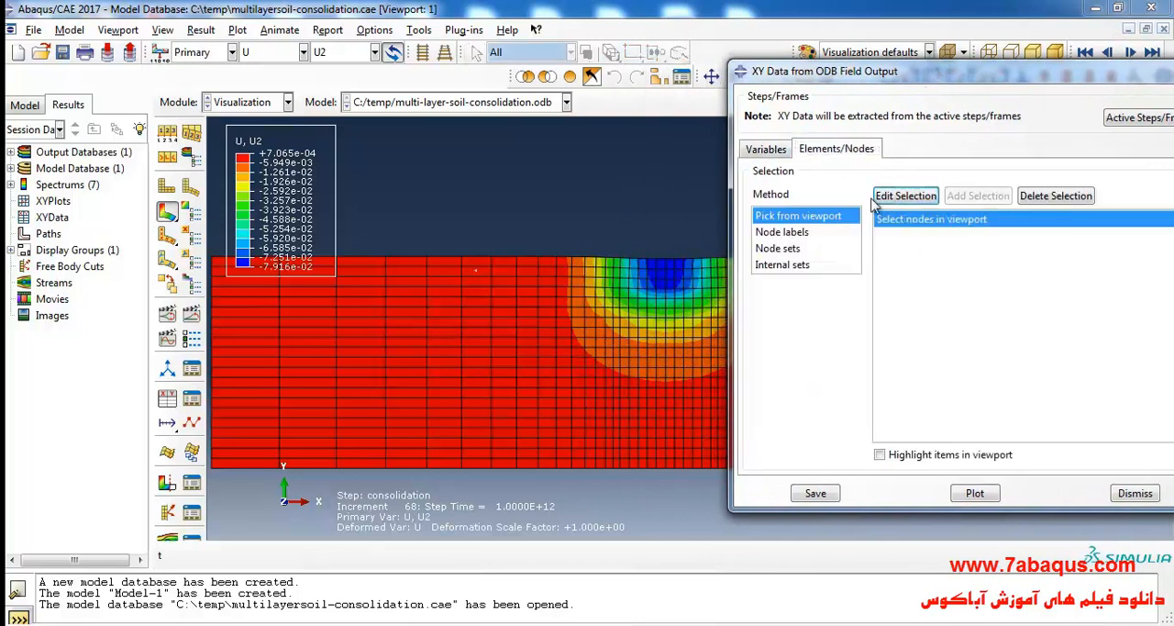
{"action": "scroll", "coordinate": [665, 291], "scroll_direction": "up", "scroll_amount": 2}
{"action": "scroll", "coordinate": [665, 291], "scroll_direction": "up", "scroll_amount": 1}
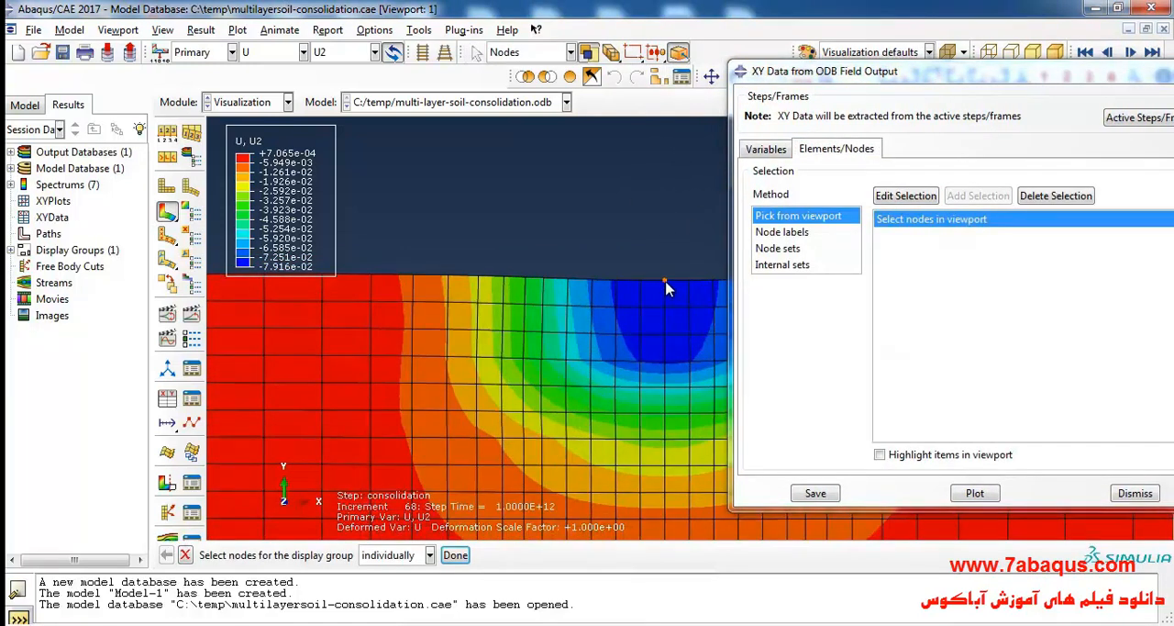
{"action": "scroll", "coordinate": [592, 258], "scroll_direction": "down", "scroll_amount": 3}
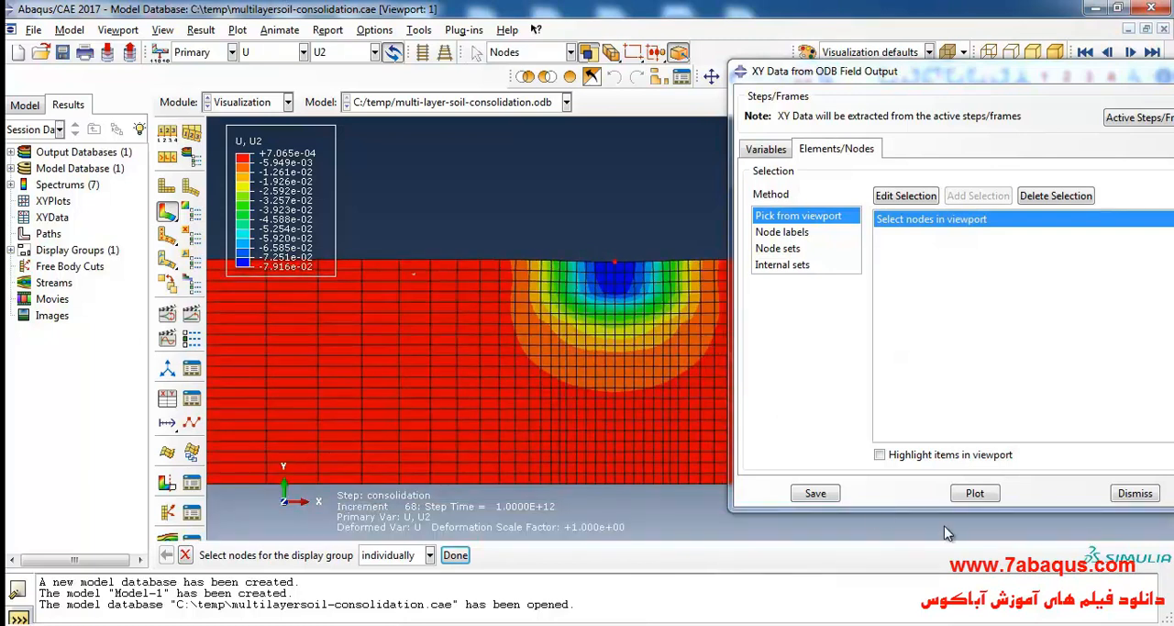
{"action": "left_click", "coordinate": [974, 492]}
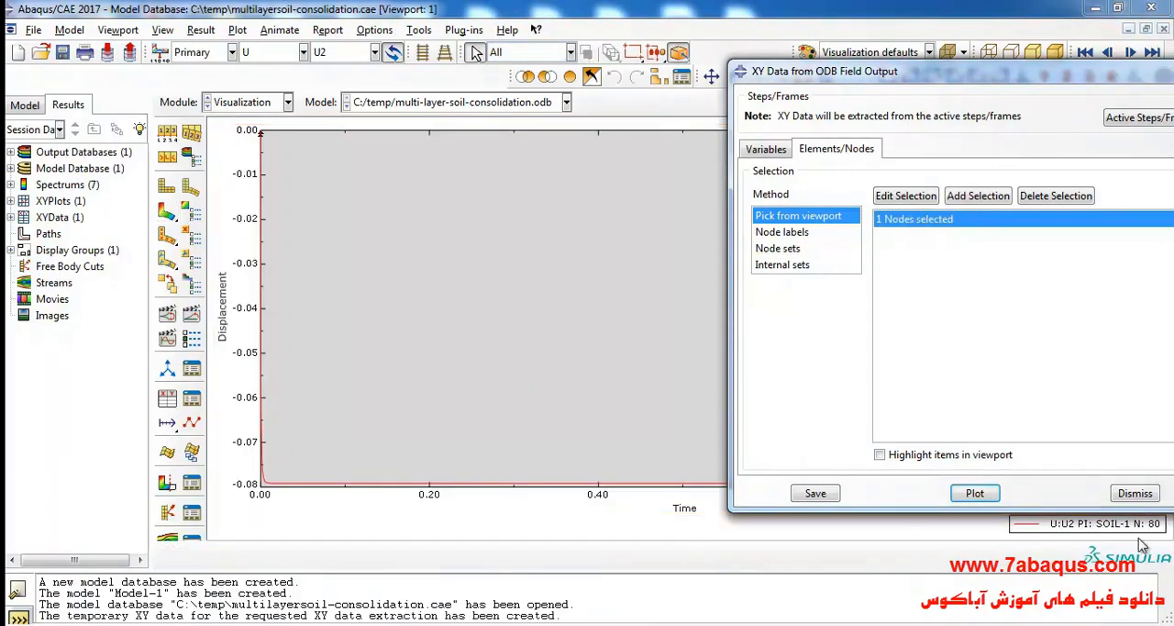
{"action": "left_click", "coordinate": [1134, 493]}
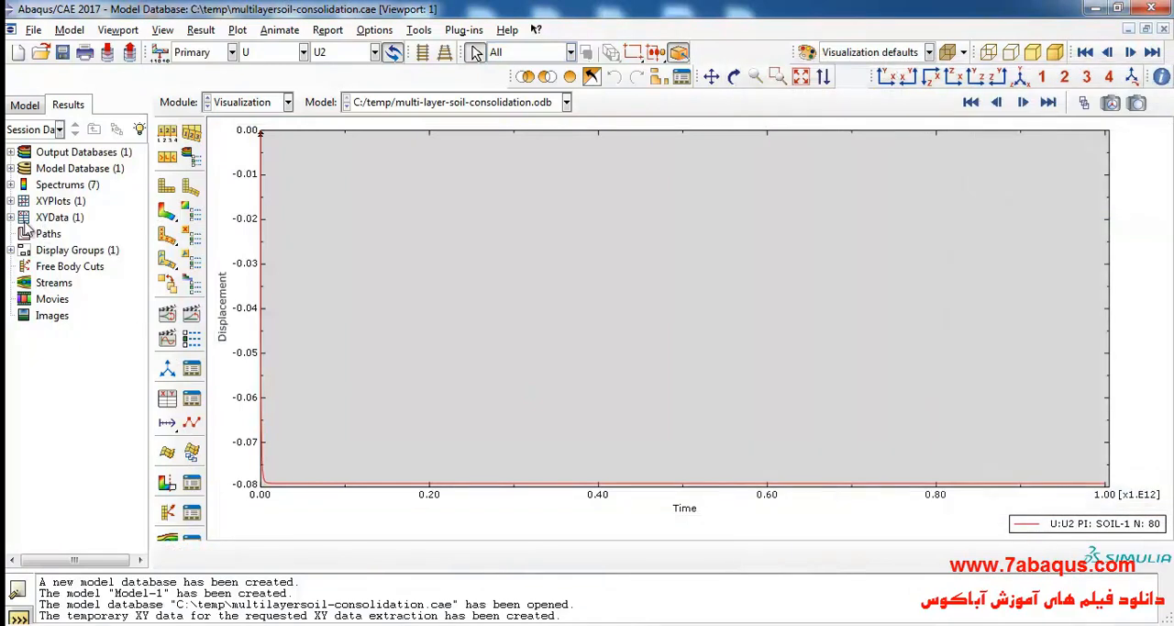
Save the temporary U2 curve in the session's XY data as XYData-1.
{"action": "left_click", "coordinate": [10, 217]}
{"action": "left_click", "coordinate": [55, 233]}
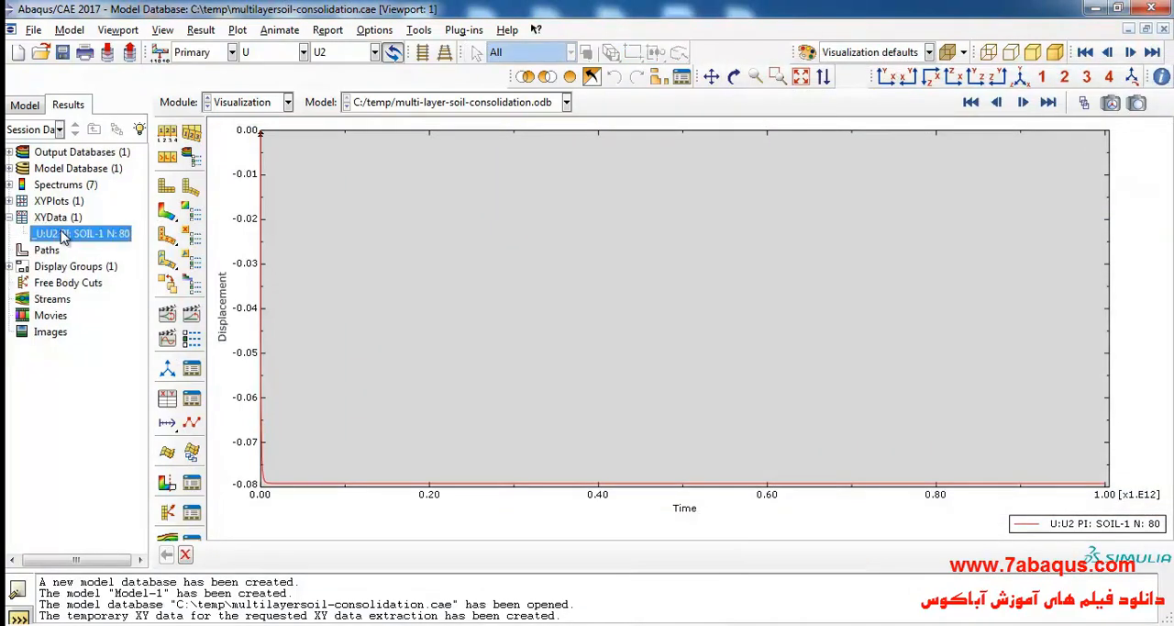
{"action": "right_click", "coordinate": [59, 233]}
{"action": "left_click", "coordinate": [92, 327]}
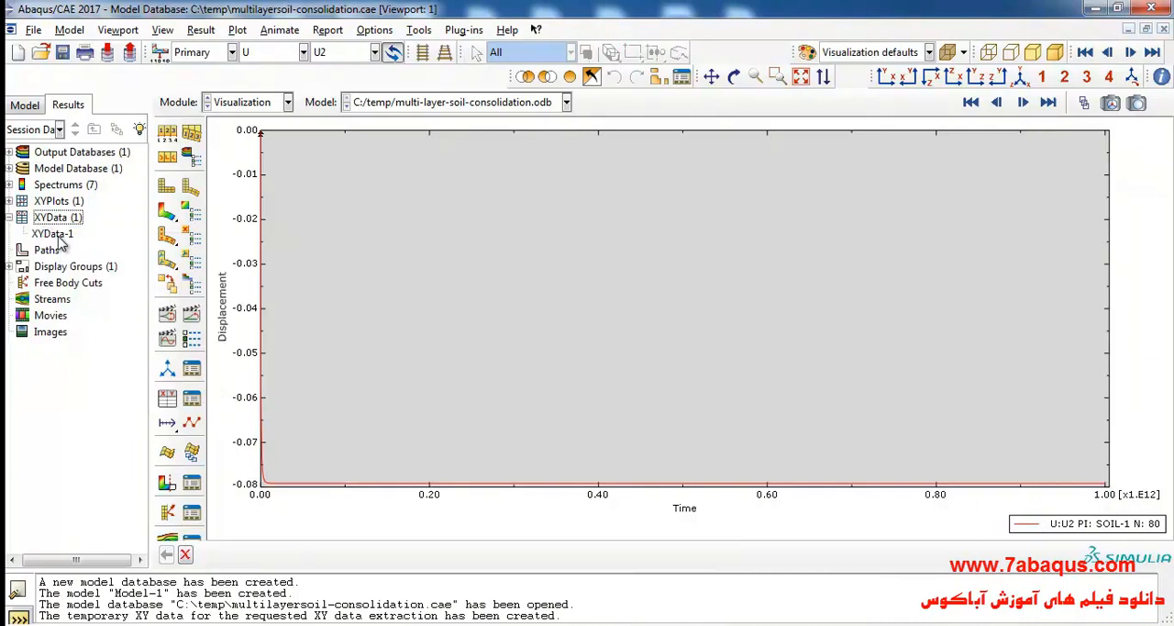
Open XYData-1 for editing and copy all of its time and displacement rows.
{"action": "left_click", "coordinate": [56, 236]}
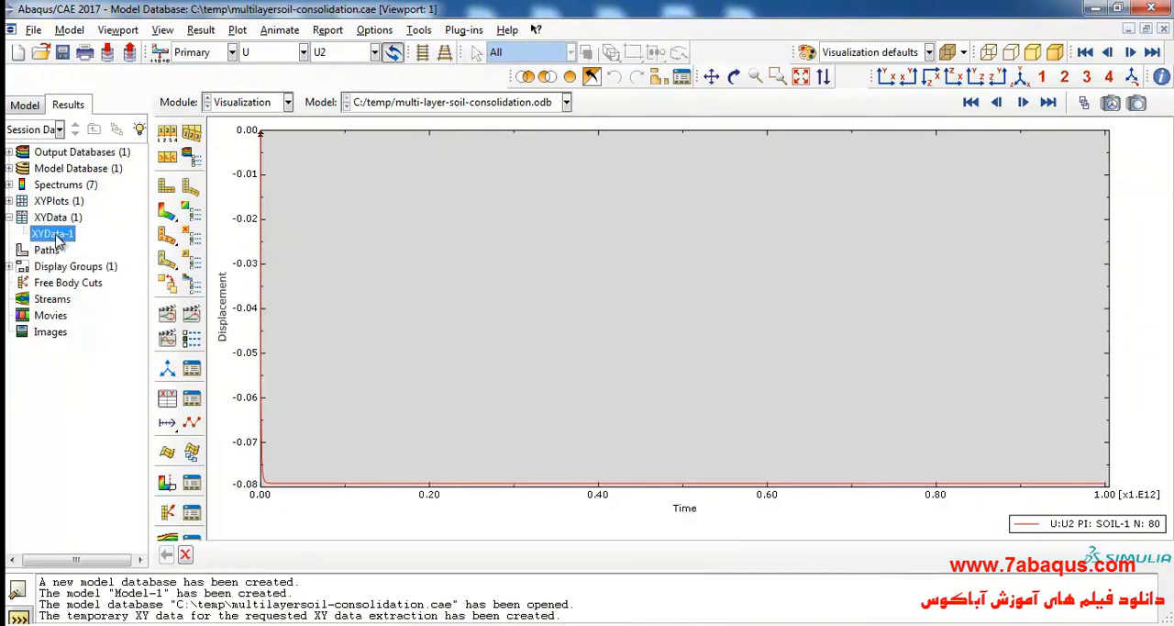
{"action": "right_click", "coordinate": [57, 235]}
{"action": "left_click", "coordinate": [102, 274]}
{"action": "left_click_drag", "start_coordinate": [1000, 217], "coordinate": [1052, 338]}
{"action": "scroll", "coordinate": [1052, 340], "scroll_direction": "up", "scroll_amount": 19}
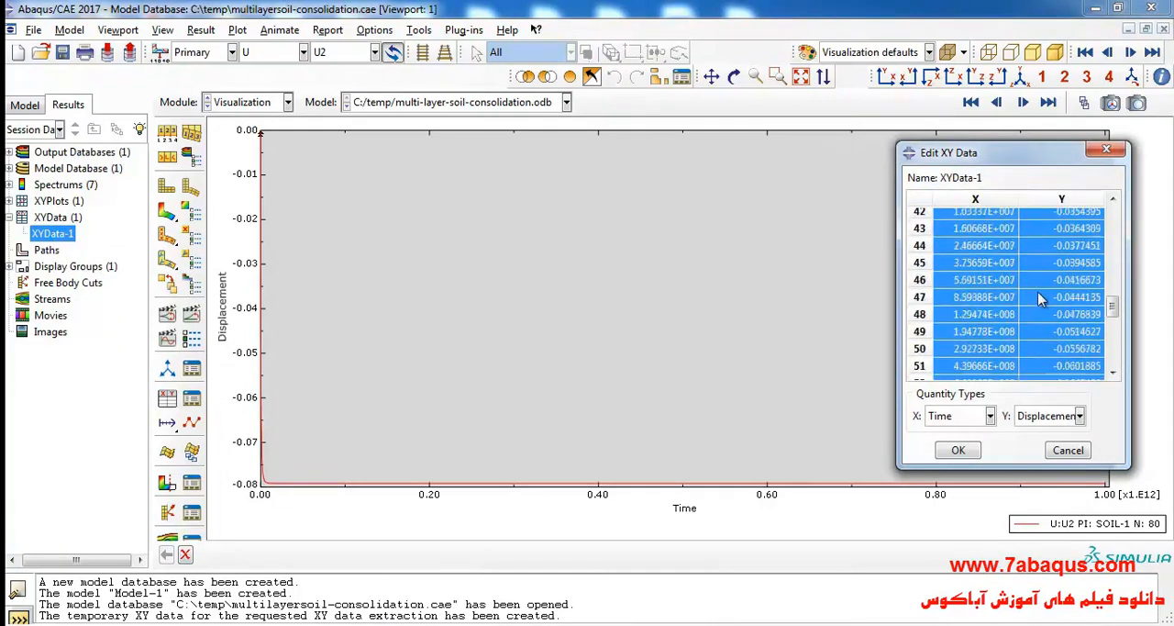
{"action": "right_click", "coordinate": [974, 256]}
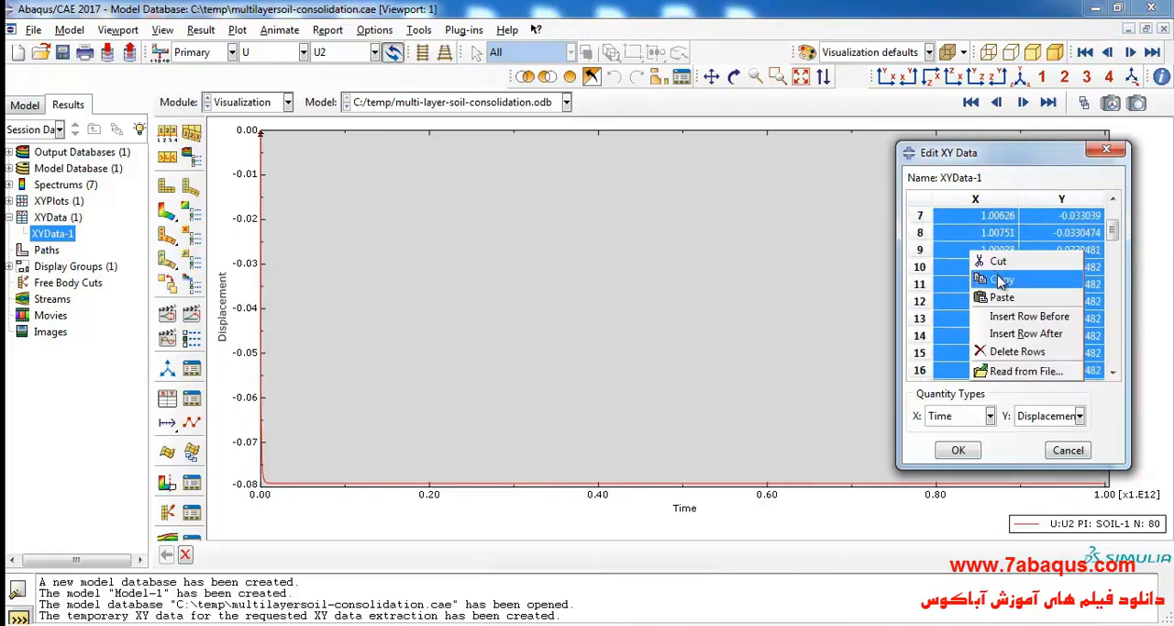
{"action": "left_click", "coordinate": [999, 279]}
Switch to the blank Excel workbook and paste the copied XY data starting at cell B6.
{"action": "left_click", "coordinate": [826, 625]}
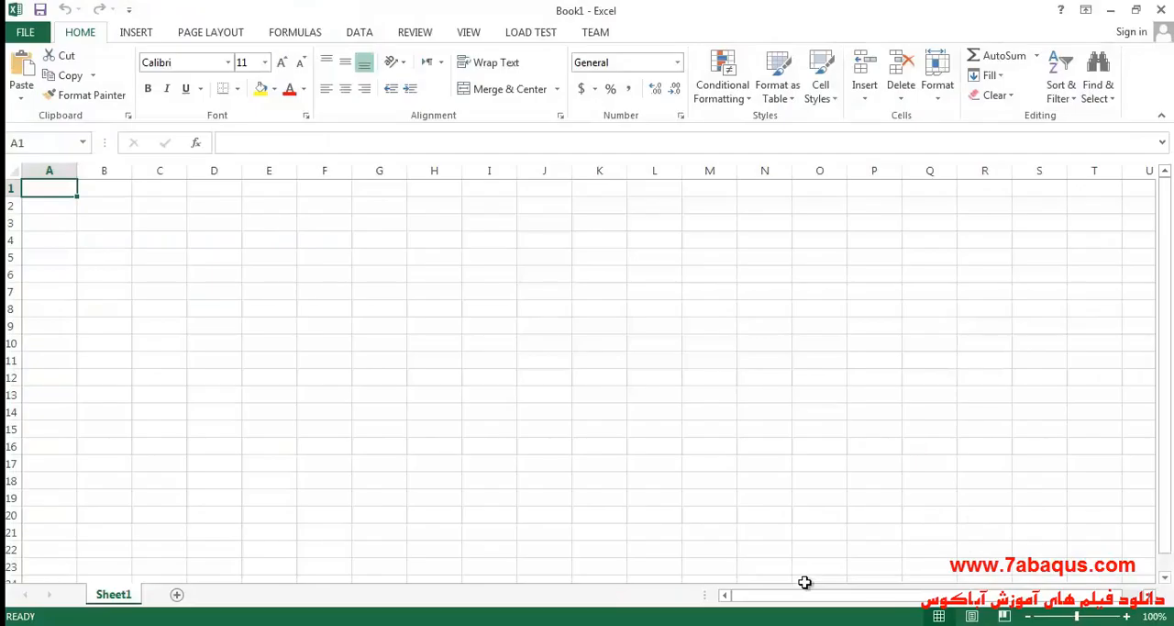
{"action": "left_click", "coordinate": [98, 277]}
{"action": "right_click", "coordinate": [101, 284]}
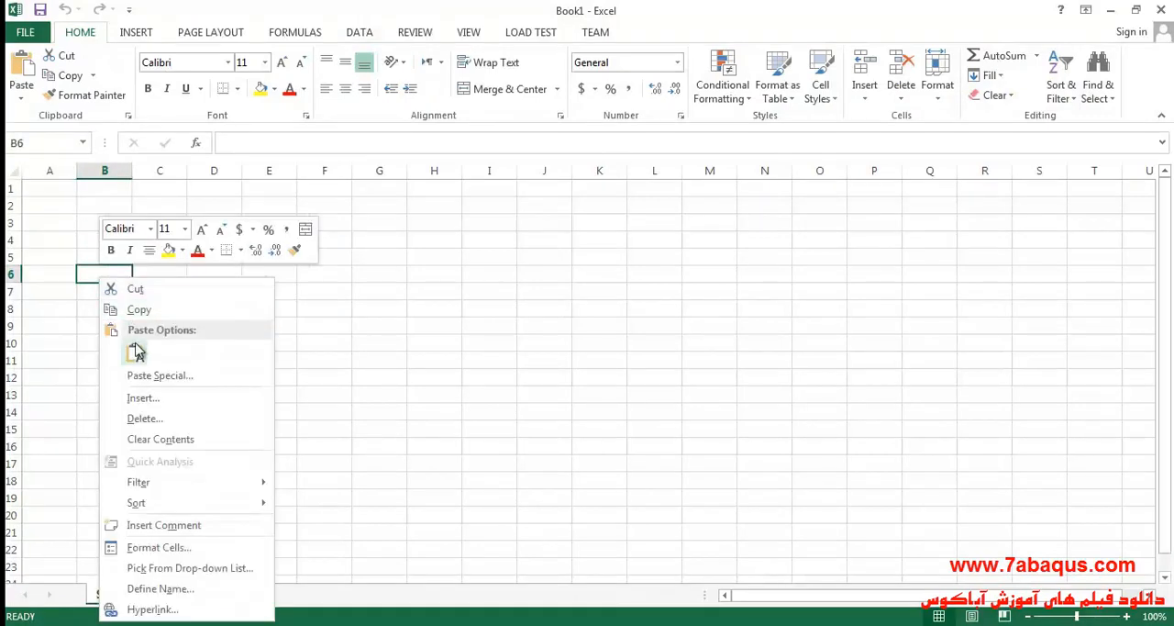
{"action": "left_click", "coordinate": [136, 349]}
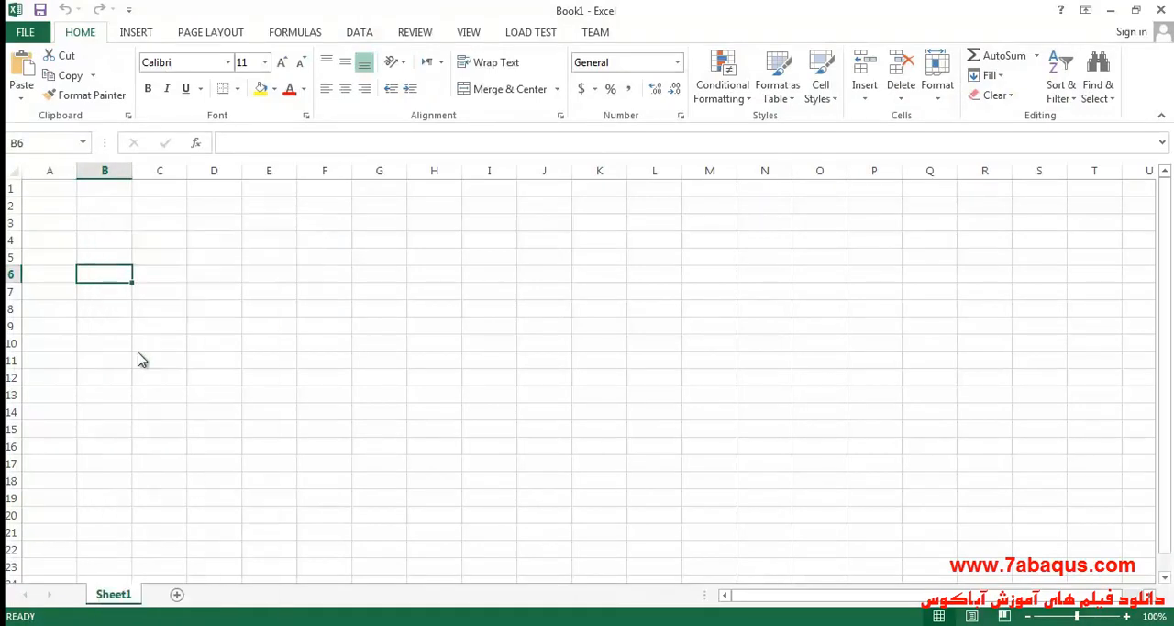
Enter the headers "Time (sec)" in B5 and "Settlement (m)" in C5, and widen columns B and C to fit.
{"action": "double_click", "coordinate": [109, 257]}
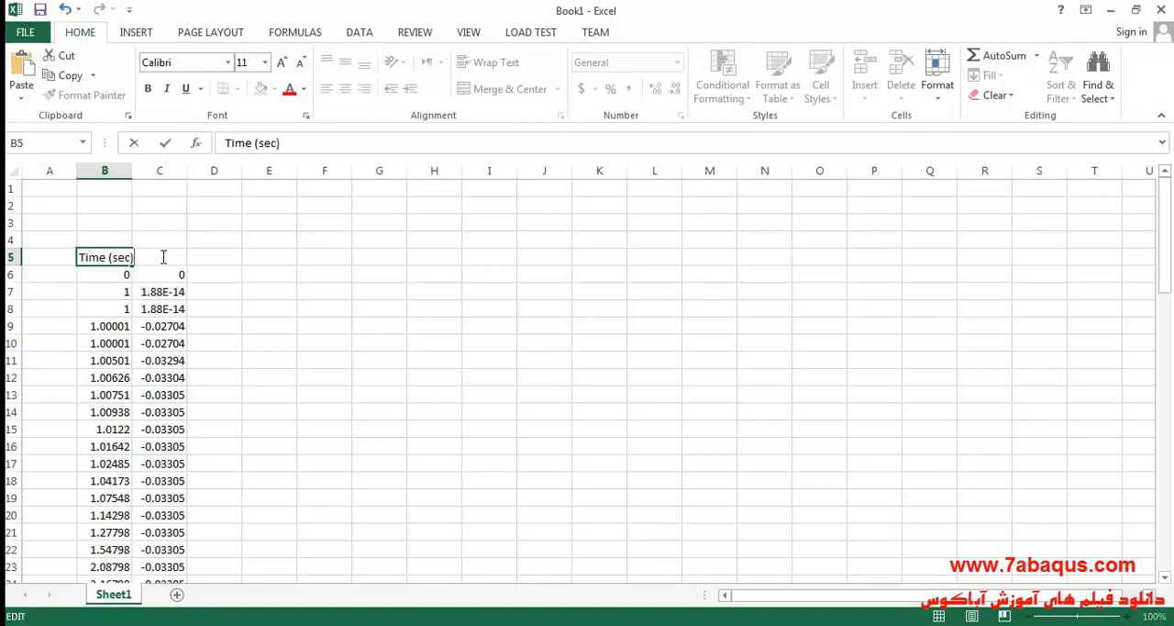
{"action": "left_click", "coordinate": [104, 174]}
{"action": "left_click_drag", "start_coordinate": [133, 174], "coordinate": [149, 176]}
{"action": "double_click", "coordinate": [174, 257]}
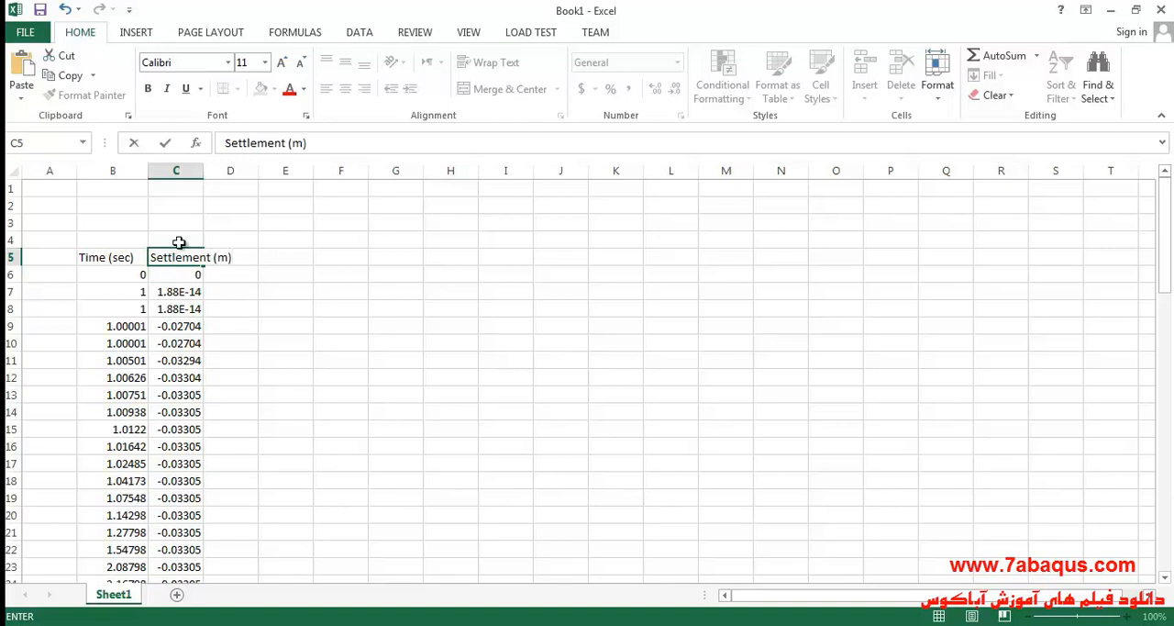
{"action": "left_click", "coordinate": [119, 171]}
{"action": "left_click_drag", "start_coordinate": [147, 171], "coordinate": [258, 179]}
{"action": "left_click", "coordinate": [194, 170]}
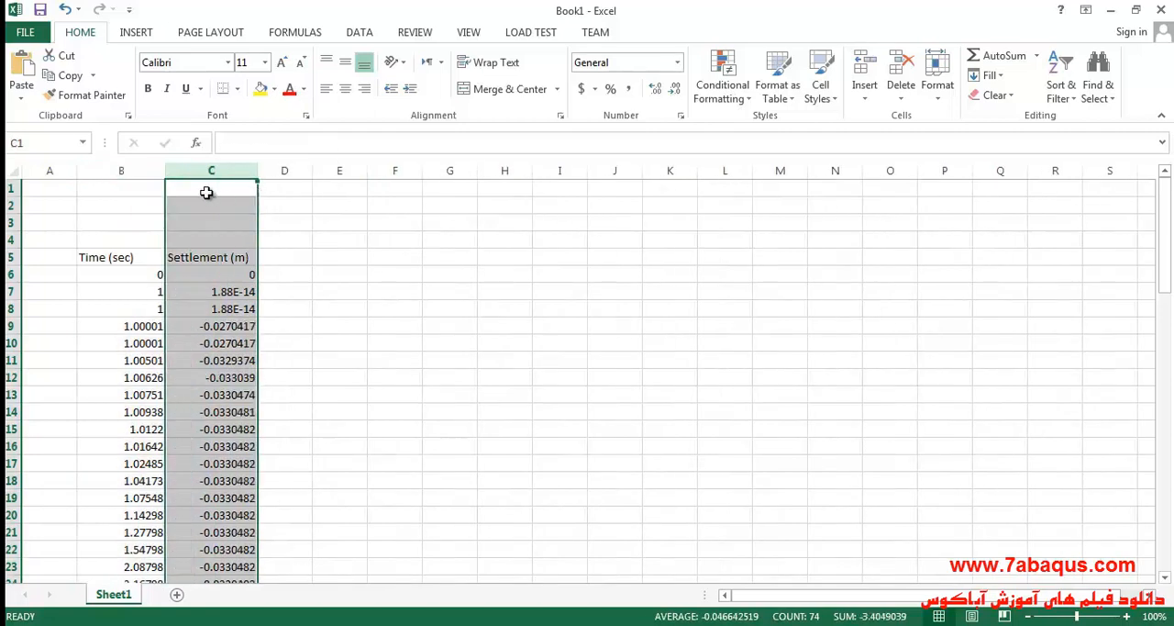
Center the contents of columns B and C horizontally.
{"action": "left_click", "coordinate": [137, 171]}
{"action": "left_click", "coordinate": [345, 87]}
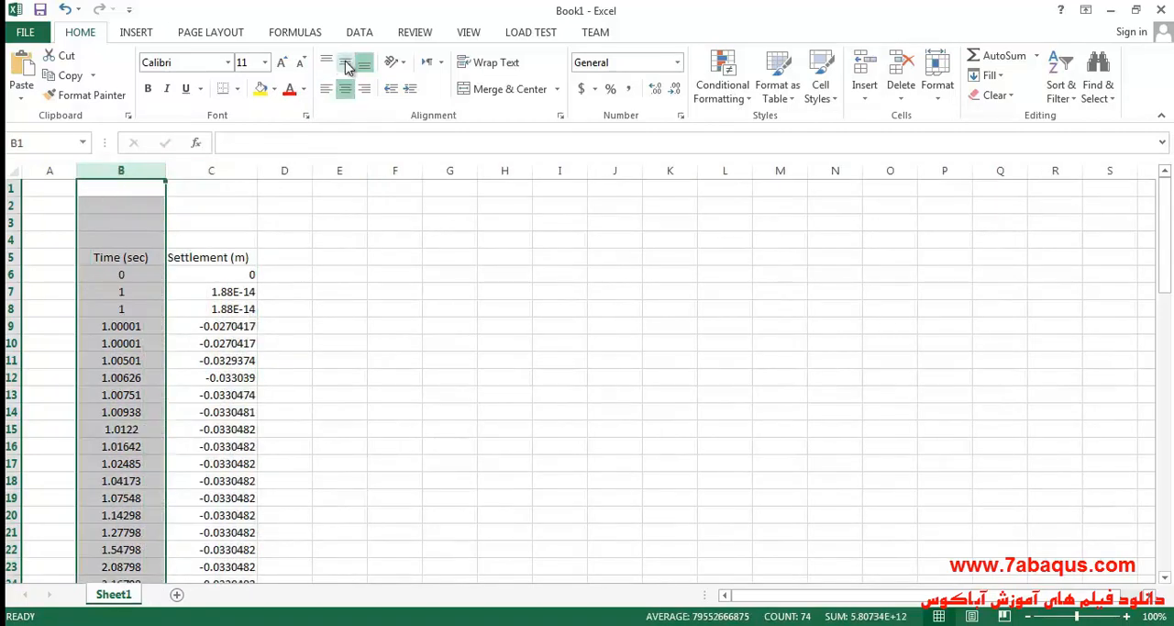
{"action": "left_click", "coordinate": [236, 171]}
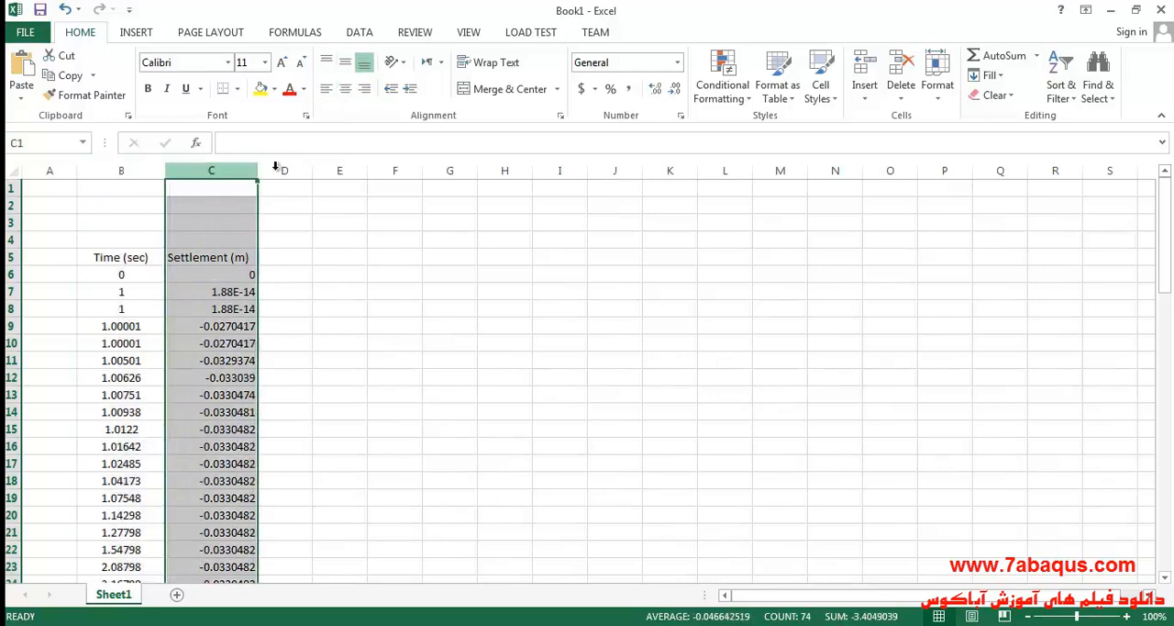
{"action": "left_click", "coordinate": [345, 91]}
Fill the Time (sec) header cell with yellow and the Settlement (m) header cell with light blue.
{"action": "left_click", "coordinate": [144, 259]}
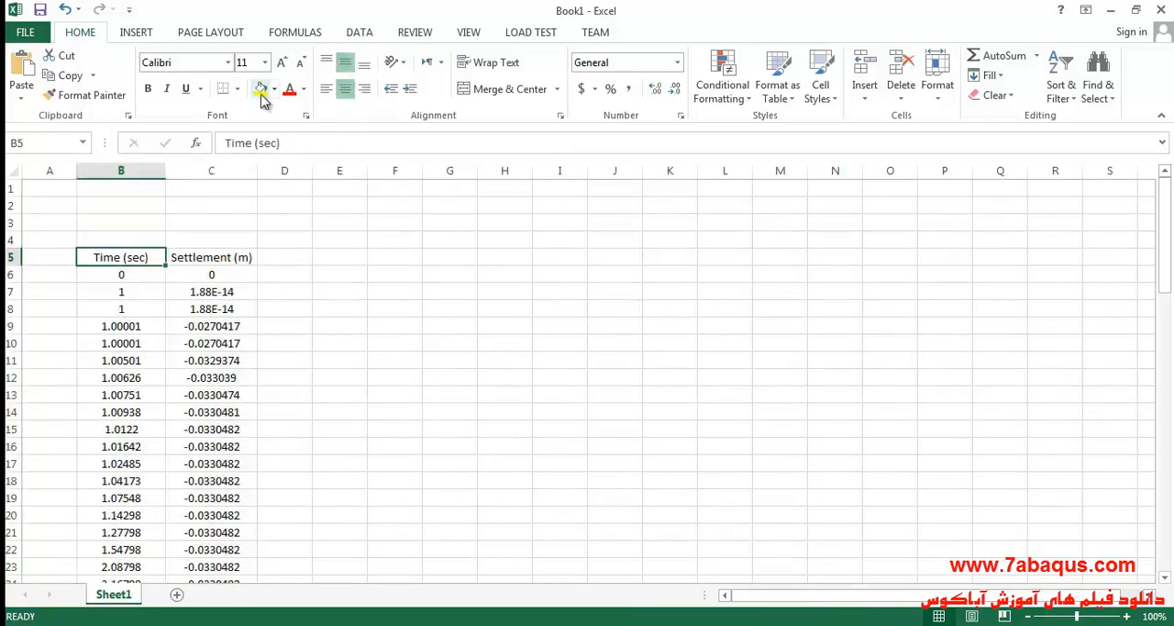
{"action": "left_click", "coordinate": [261, 92]}
{"action": "left_click", "coordinate": [235, 257]}
{"action": "left_click", "coordinate": [274, 89]}
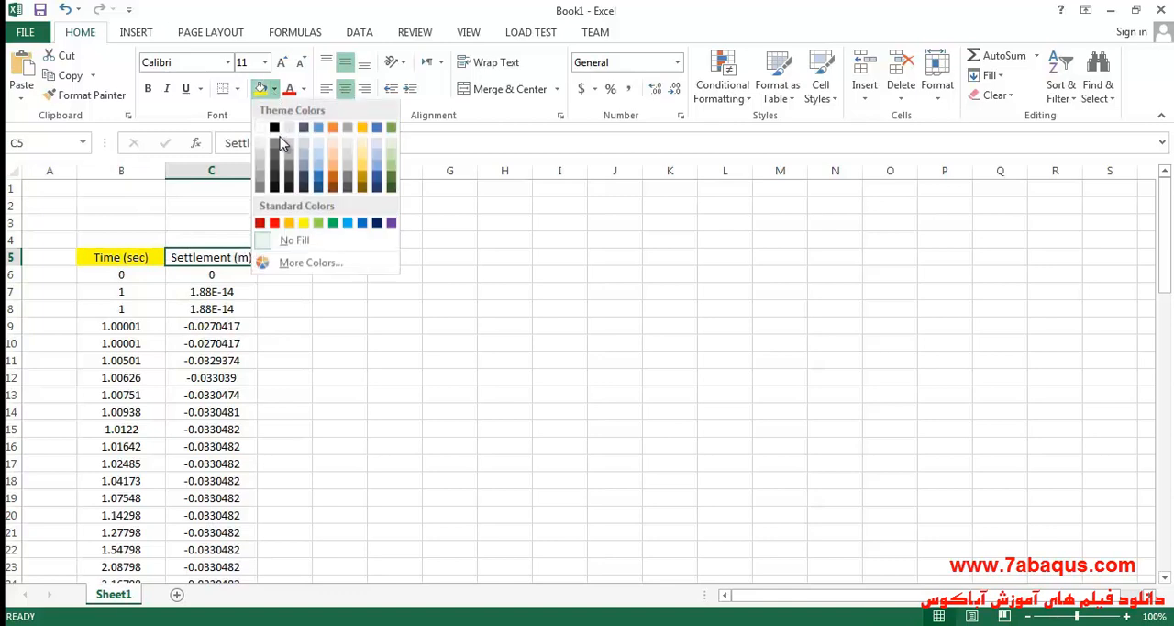
{"action": "left_click", "coordinate": [348, 218]}
{"action": "left_click", "coordinate": [316, 325]}
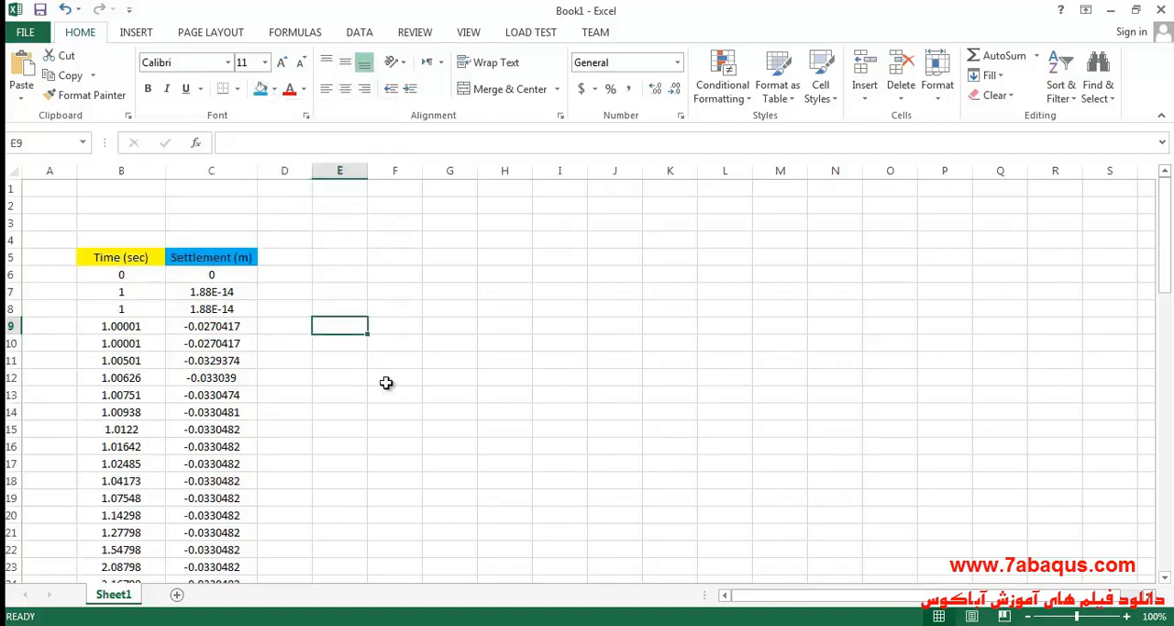
Switch to the soil mechanics PDF in Adobe Acrobat Reader and check the time and settlement axis units of Figure 4.29.
{"action": "key", "text": "alt+Tab"}
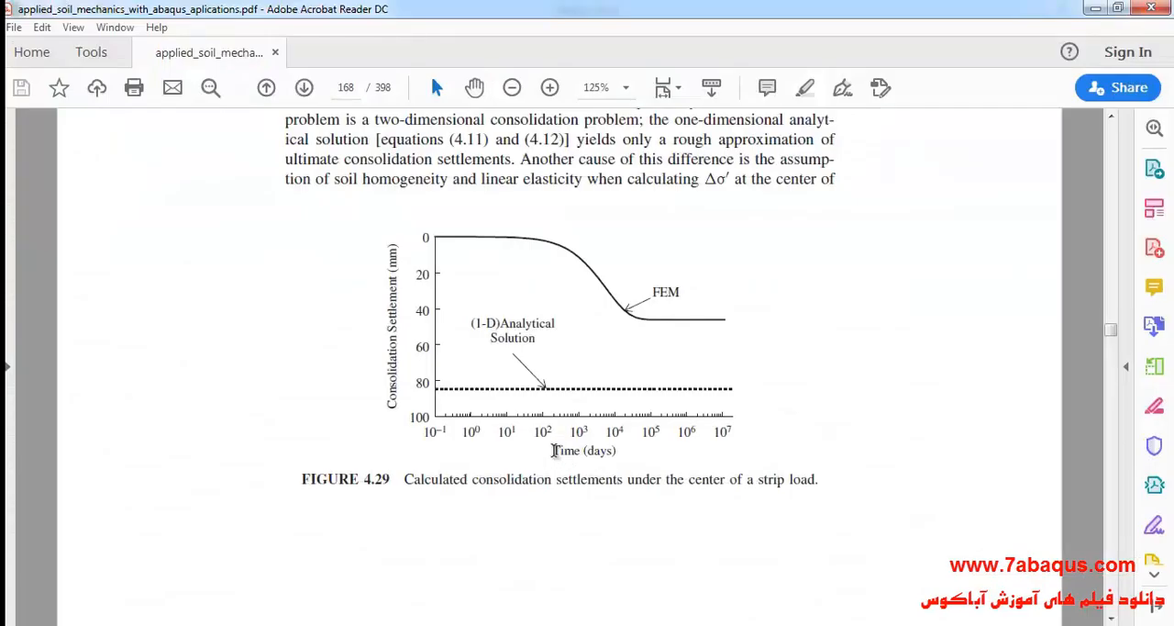
{"action": "left_click_drag", "start_coordinate": [551, 451], "coordinate": [618, 455]}
{"action": "left_click", "coordinate": [595, 467]}
{"action": "left_click", "coordinate": [589, 481]}
{"action": "left_click_drag", "start_coordinate": [394, 334], "coordinate": [396, 249]}
{"action": "left_click", "coordinate": [395, 271]}
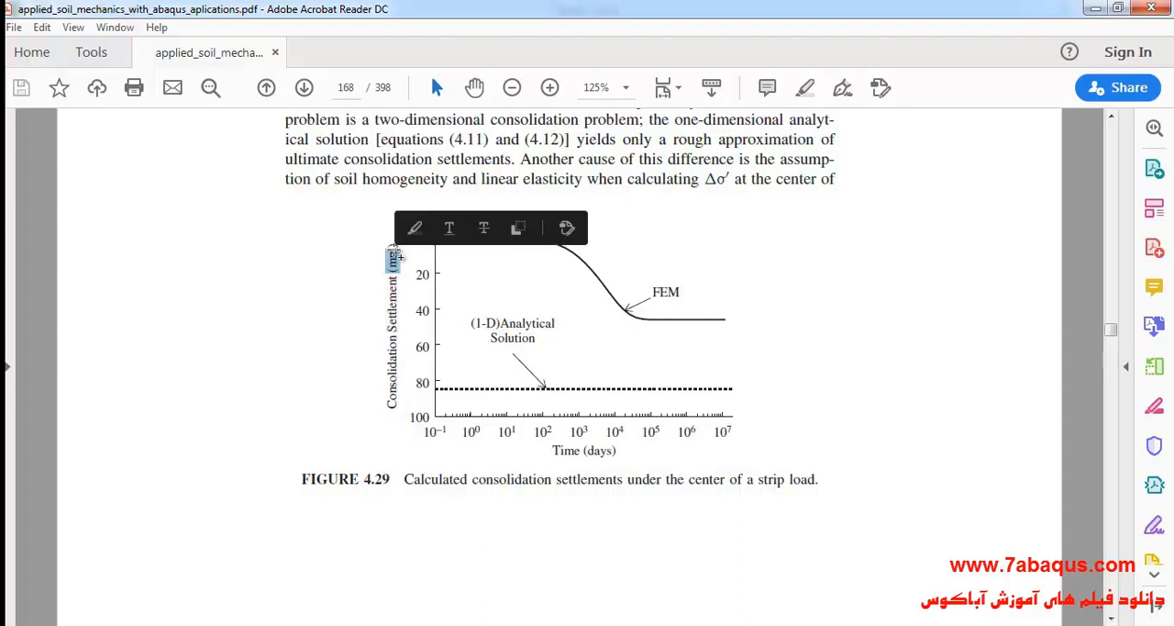
Return to the Excel workbook and enter the formula =B:B/86400 in cell E6 to convert the time from seconds to days.
{"action": "left_click", "coordinate": [800, 624]}
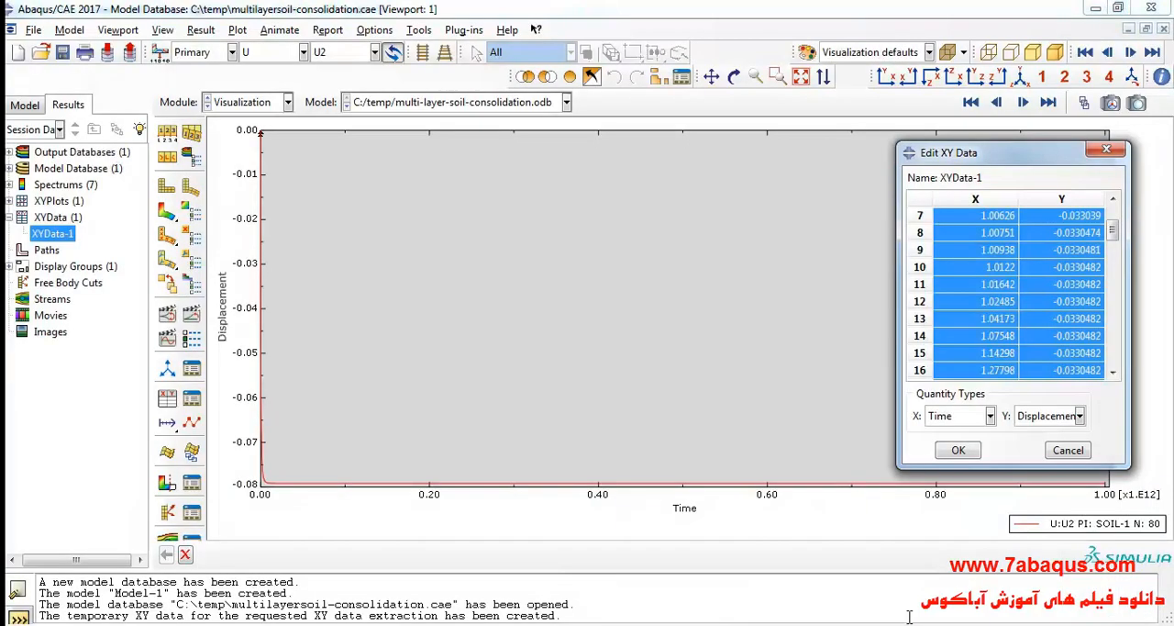
{"action": "left_click", "coordinate": [844, 622]}
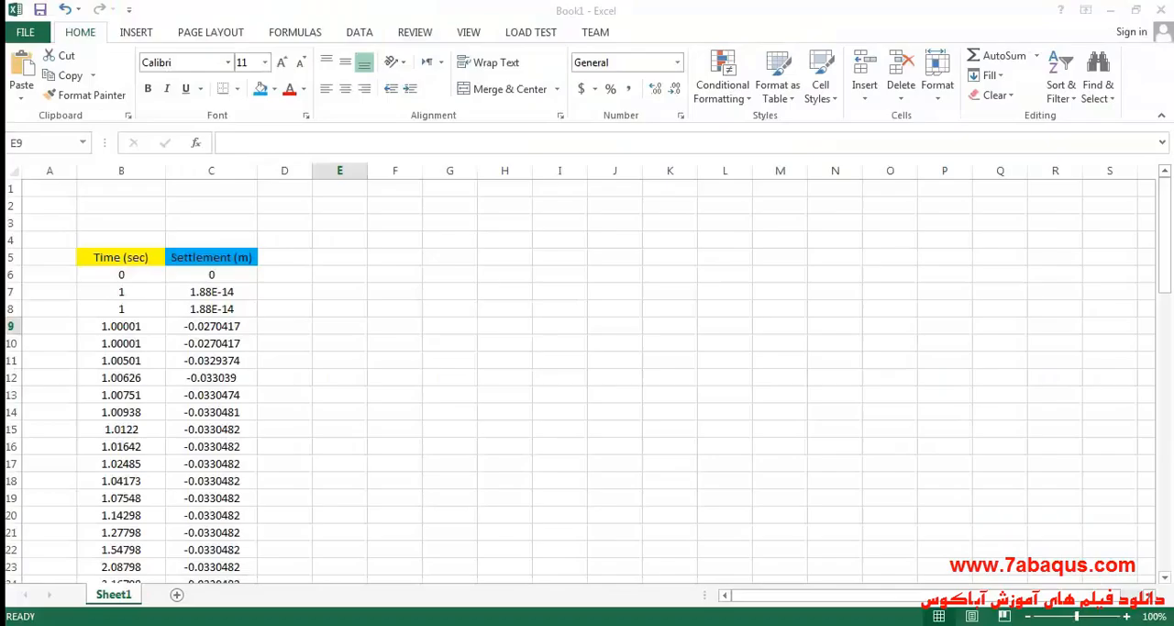
{"action": "left_click", "coordinate": [342, 278]}
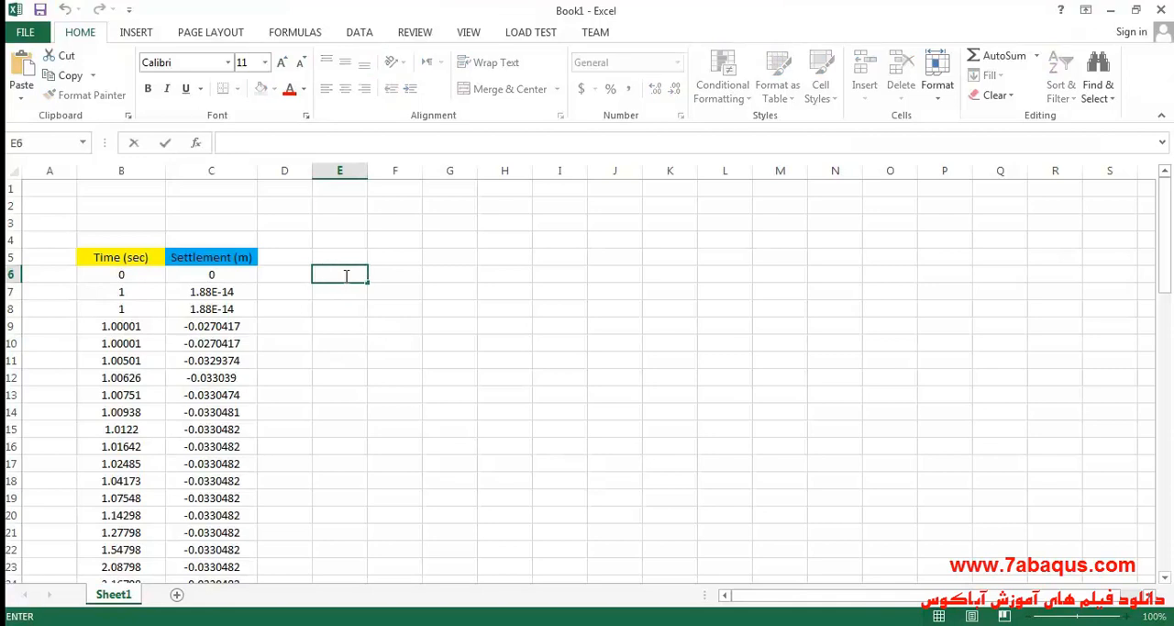
{"action": "type", "text": "="}
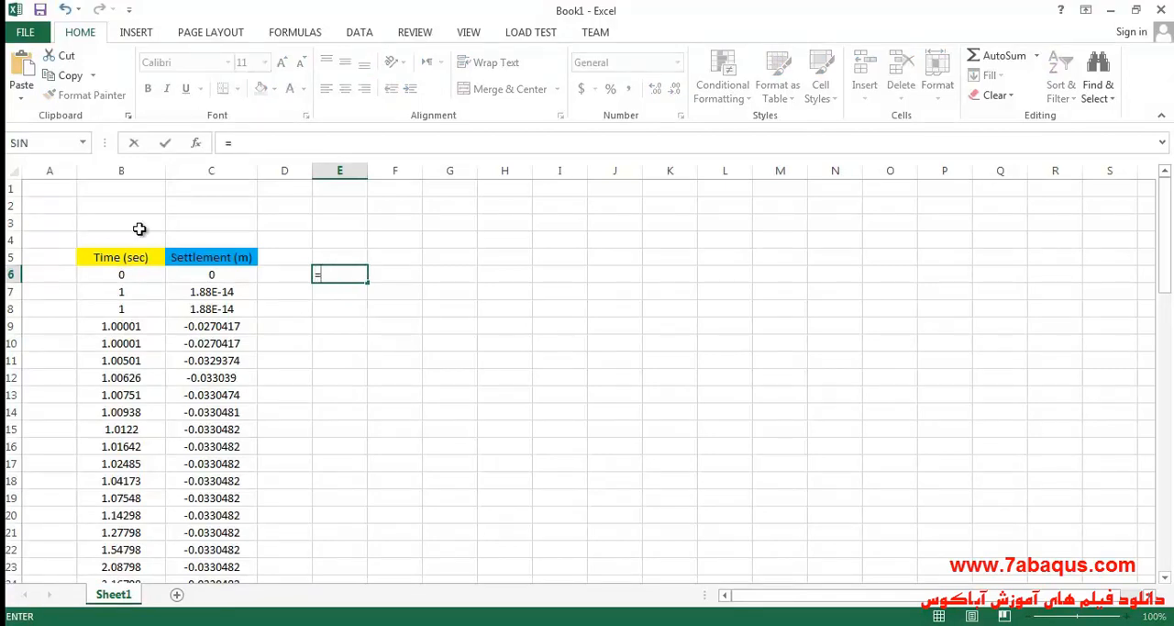
{"action": "left_click", "coordinate": [126, 170]}
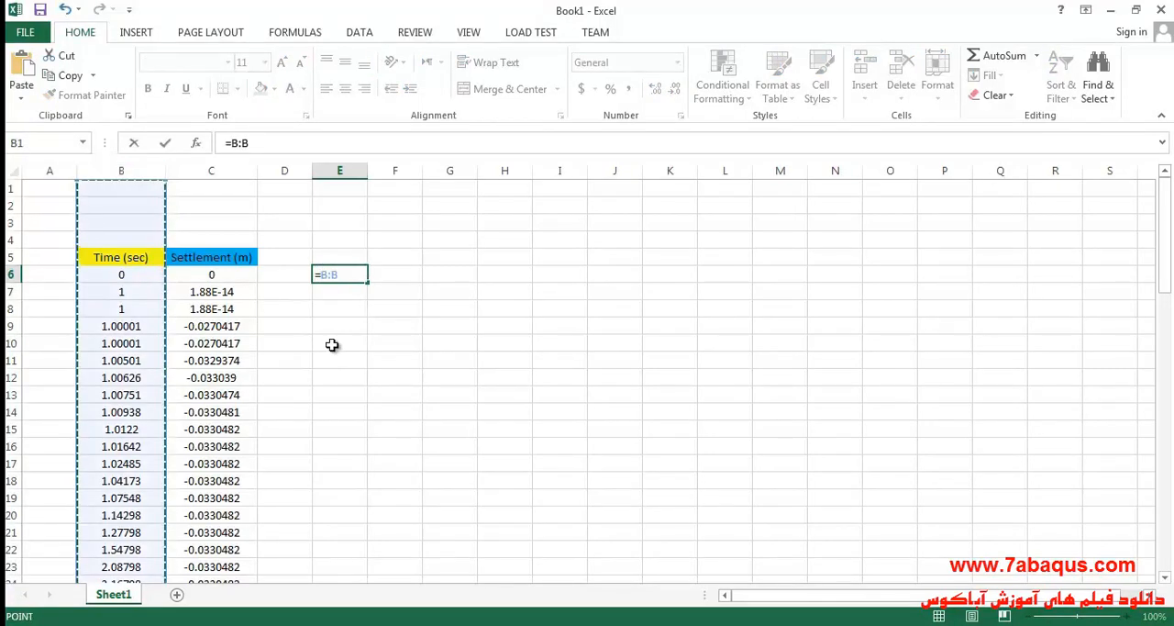
{"action": "type", "text": "/"}
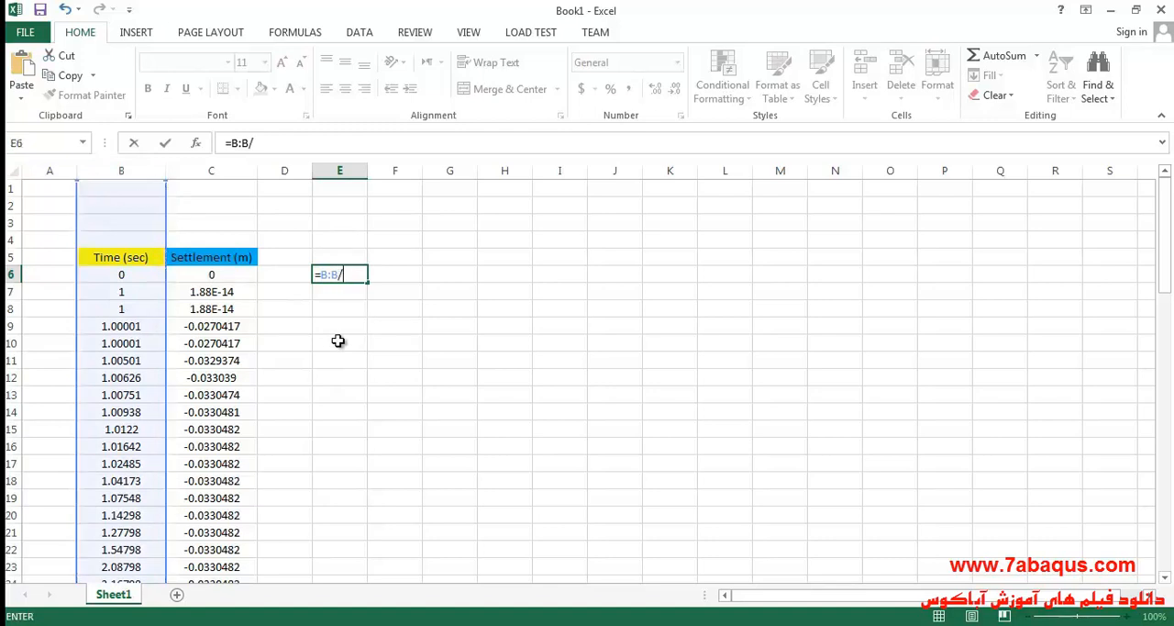
{"action": "type", "text": "86400"}
{"action": "key", "text": "Return"}
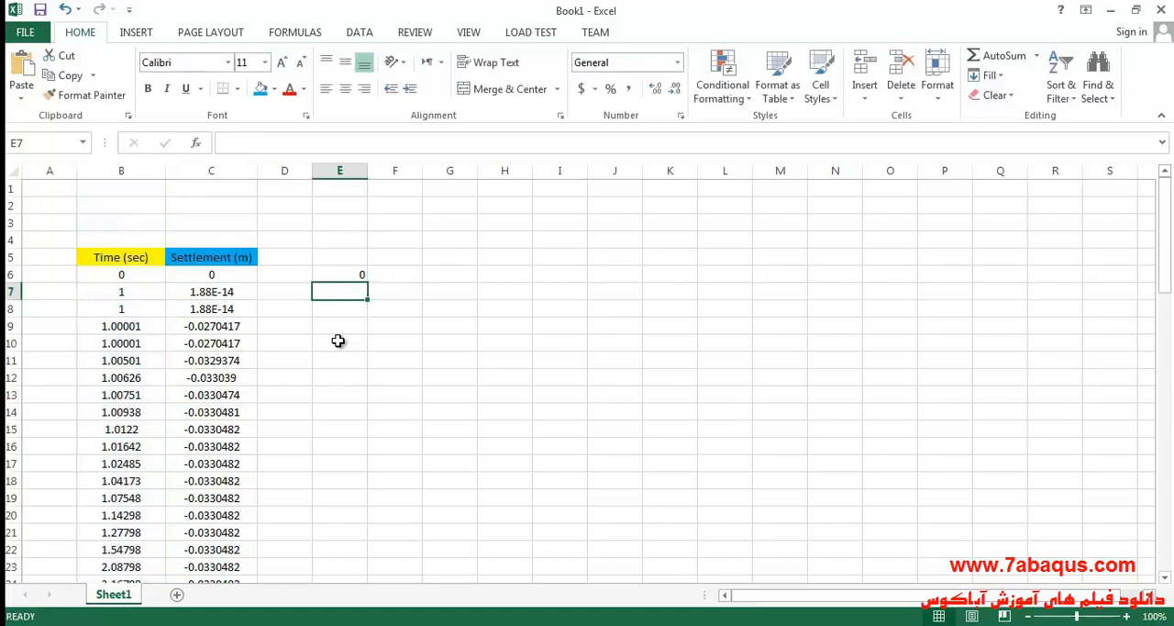
Fill the time conversion formula from E6 down column E alongside all the time data.
{"action": "left_click", "coordinate": [352, 276]}
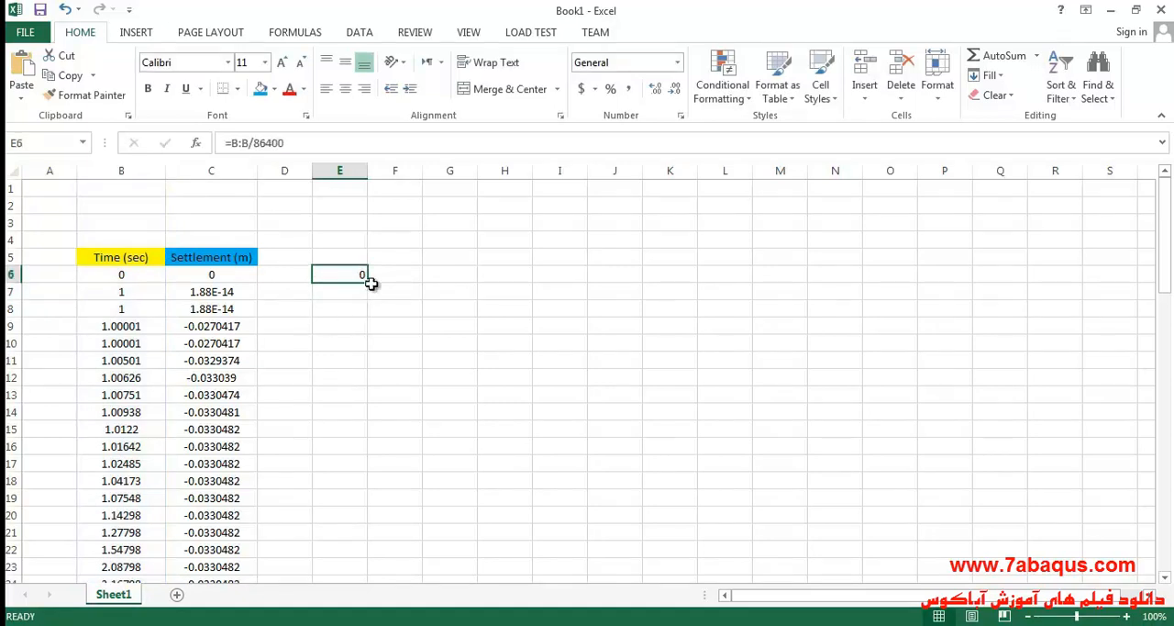
{"action": "left_click_drag", "start_coordinate": [368, 283], "coordinate": [351, 550]}
{"action": "scroll", "coordinate": [396, 325], "scroll_direction": "up", "scroll_amount": 12}
{"action": "scroll", "coordinate": [395, 324], "scroll_direction": "up", "scroll_amount": 7}
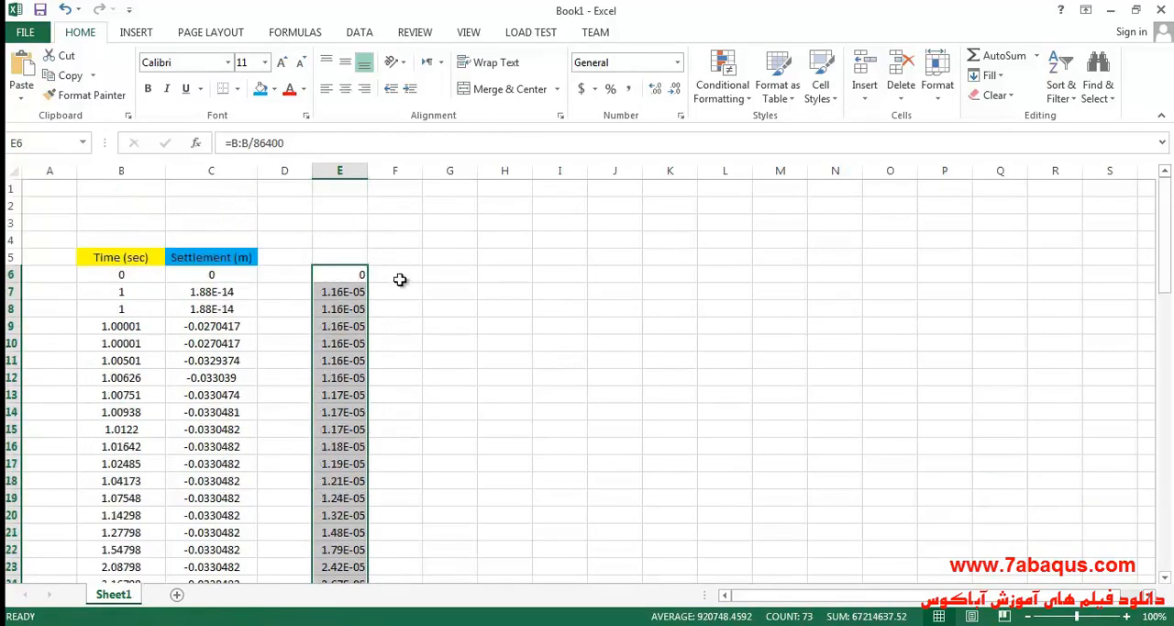
Enter the formula =C:C*1000 in cell F6 to convert the settlement from meters to millimeters.
{"action": "double_click", "coordinate": [398, 280]}
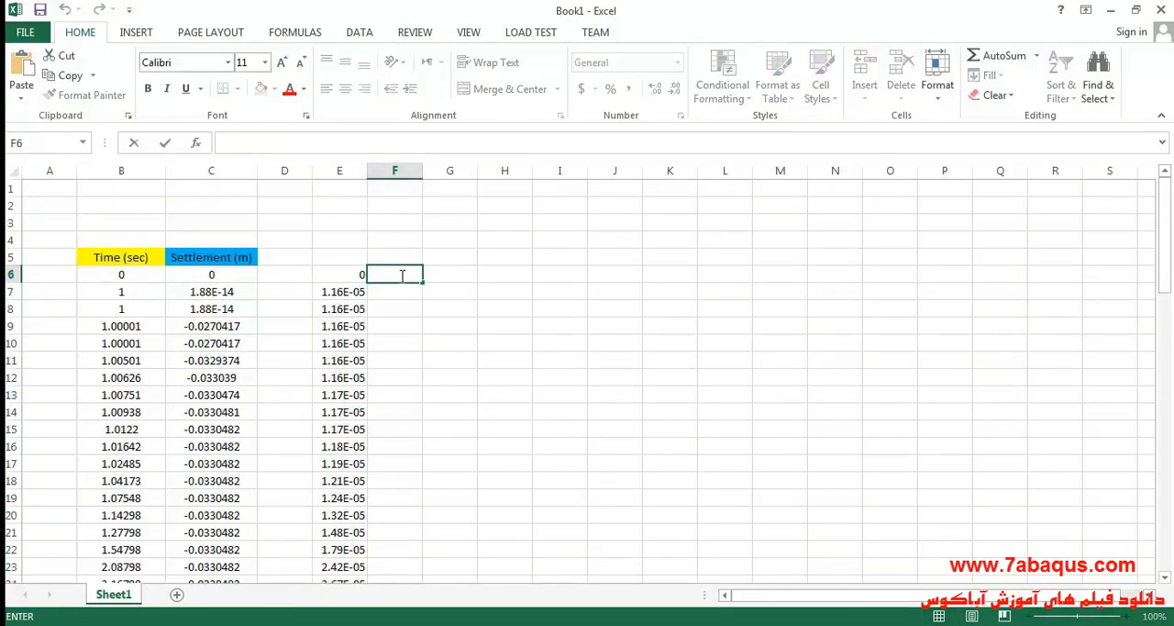
{"action": "type", "text": "="}
{"action": "left_click", "coordinate": [226, 170]}
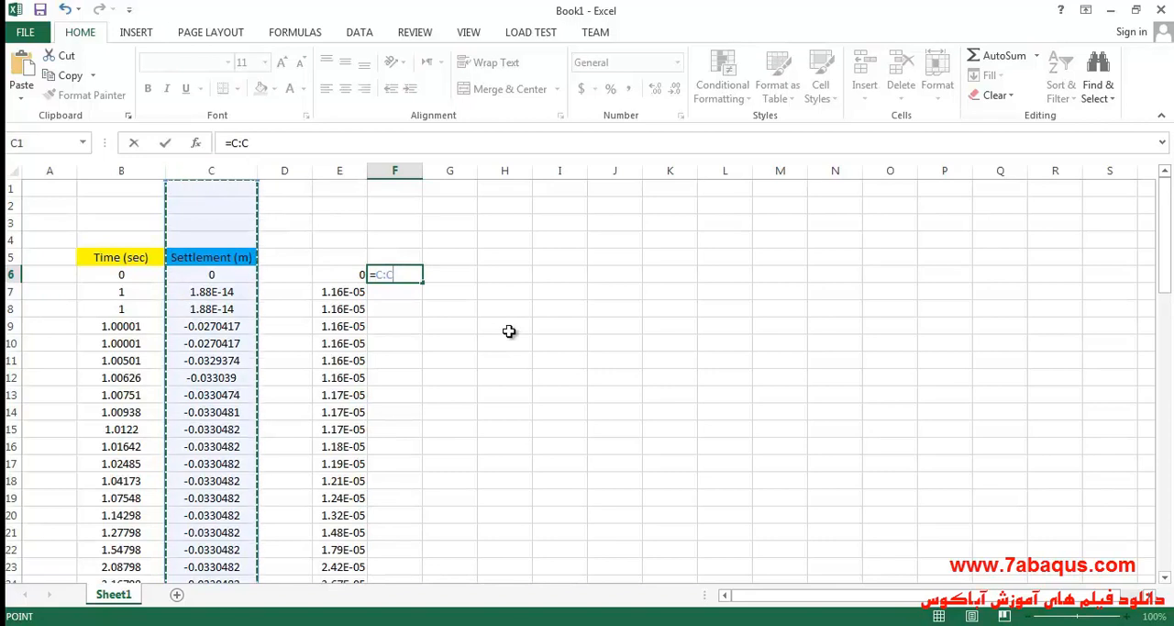
{"action": "type", "text": "*1000"}
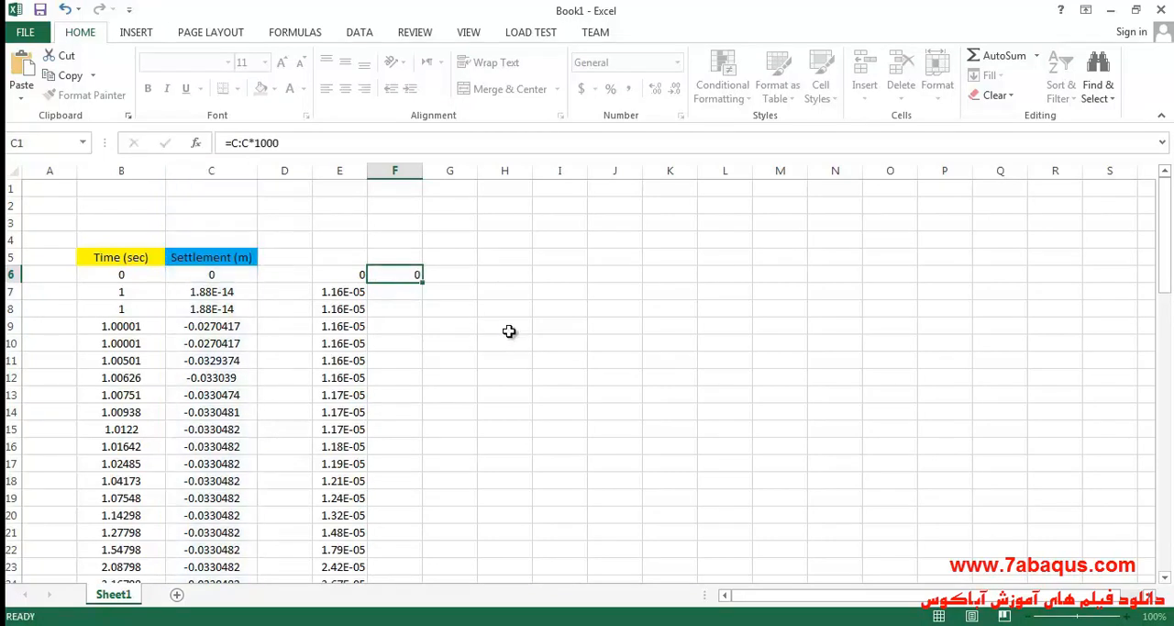
Fill the settlement conversion formula from F6 down column F alongside all the settlement data.
{"action": "key", "text": "Return"}
{"action": "left_click", "coordinate": [405, 274]}
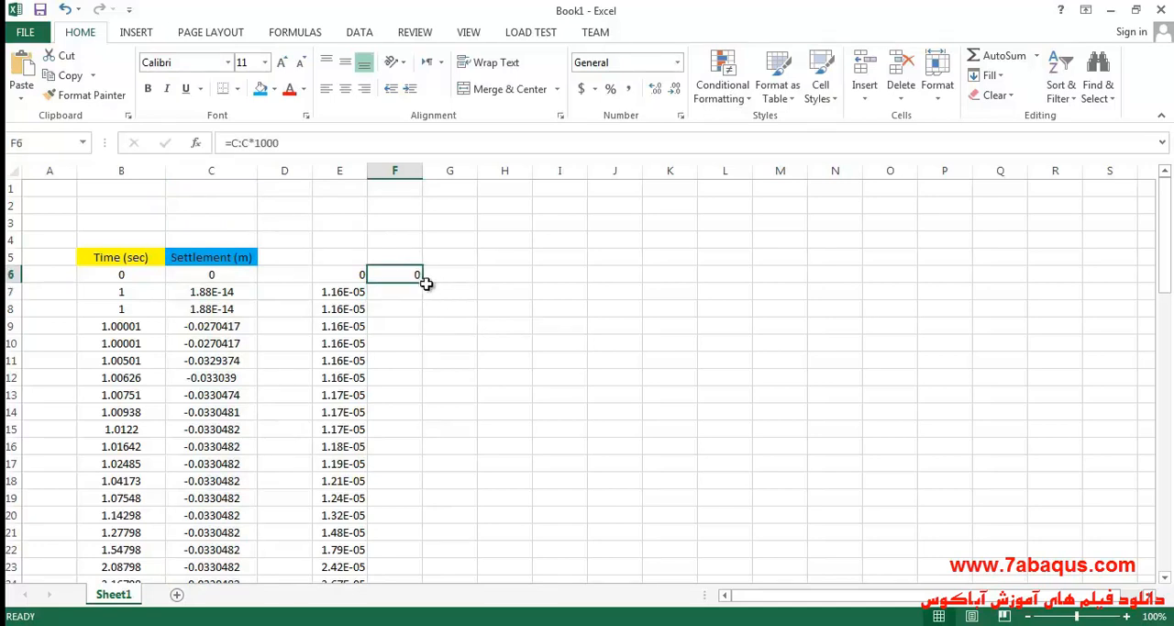
{"action": "left_click_drag", "start_coordinate": [423, 280], "coordinate": [393, 521]}
{"action": "scroll", "coordinate": [445, 375], "scroll_direction": "up", "scroll_amount": 20}
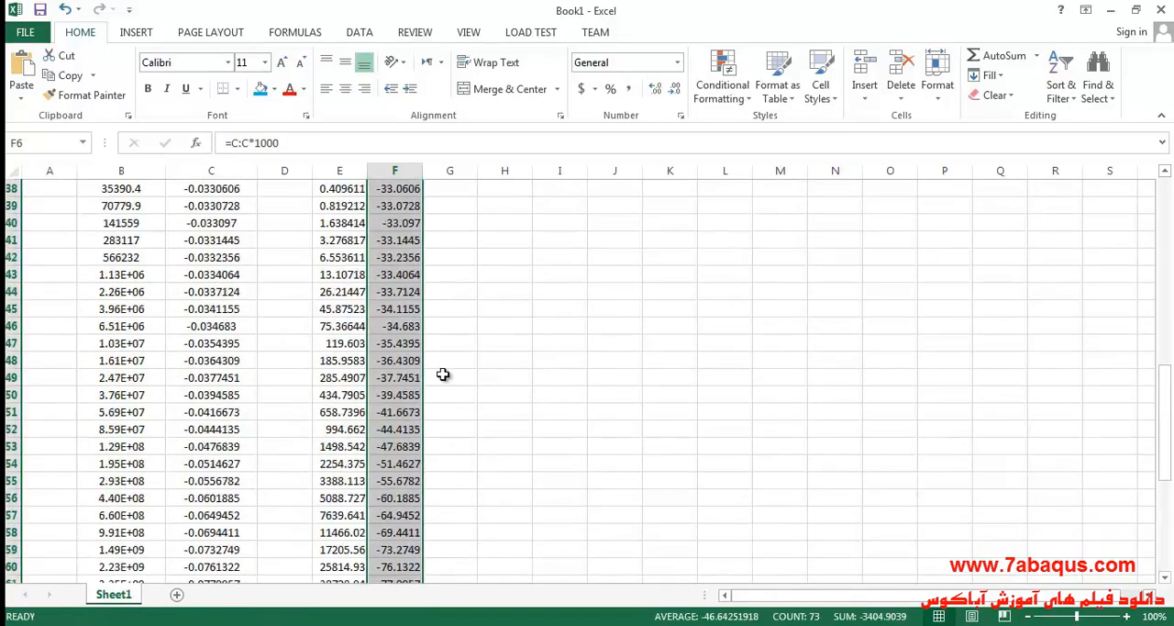
Enter the header Time (day) in cell E5 and fit column E's width to its contents.
{"action": "left_click", "coordinate": [347, 260]}
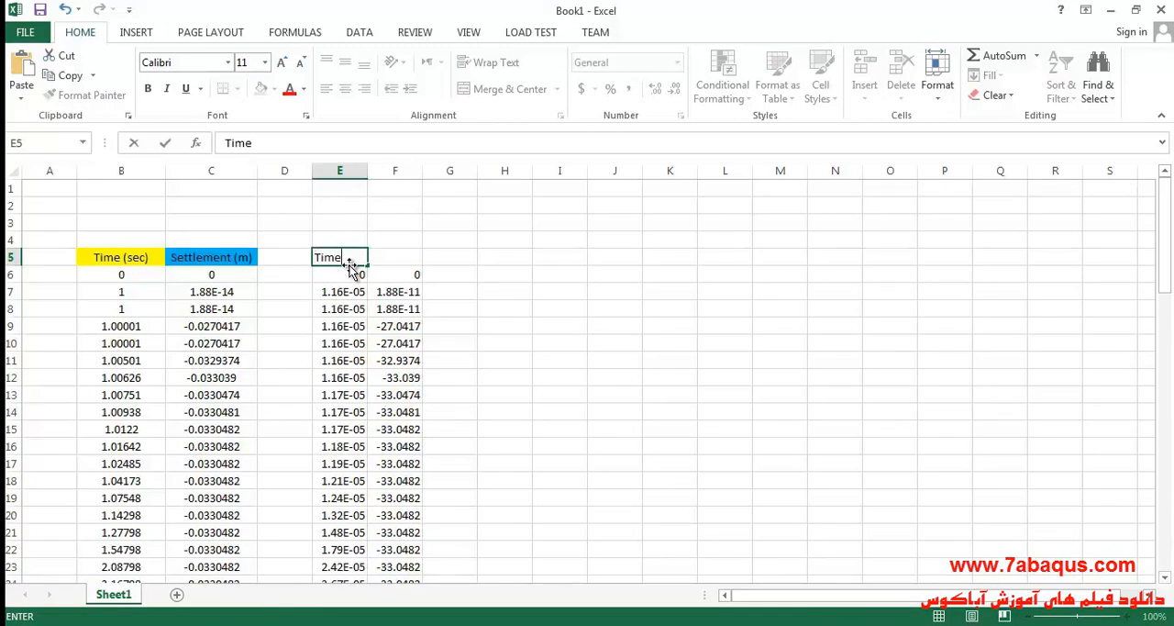
{"action": "type", "text": "Time (da"}
{"action": "left_click", "coordinate": [349, 172]}
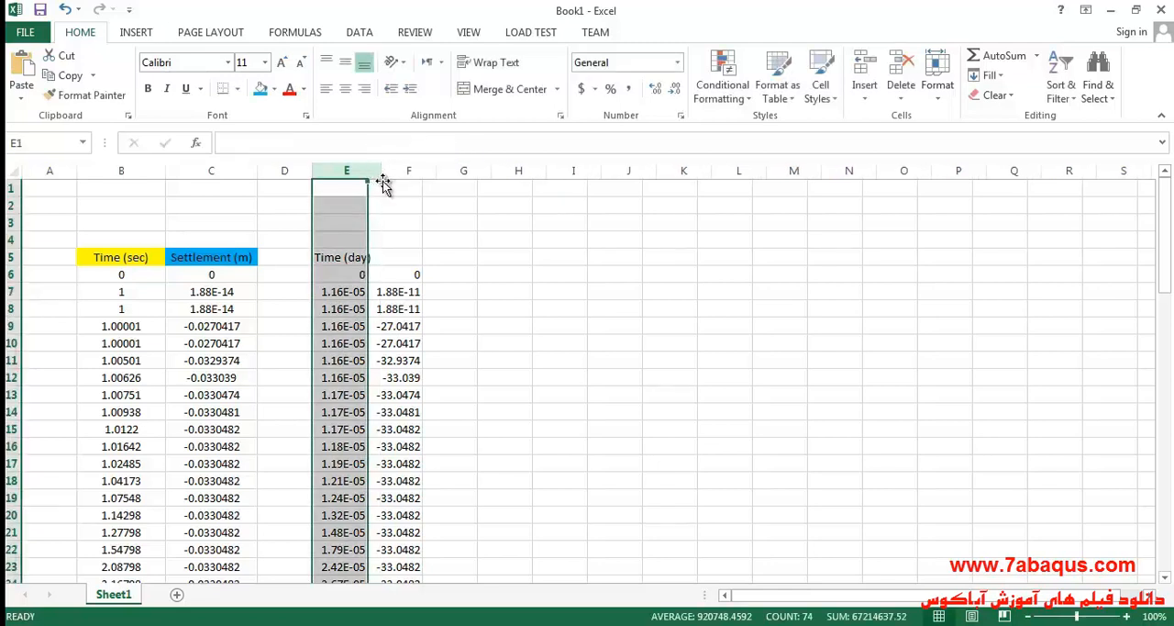
{"action": "double_click", "coordinate": [367, 176]}
Enter the header Settlement (mm) in cell F5 and widen column F so the header fits.
{"action": "double_click", "coordinate": [424, 257]}
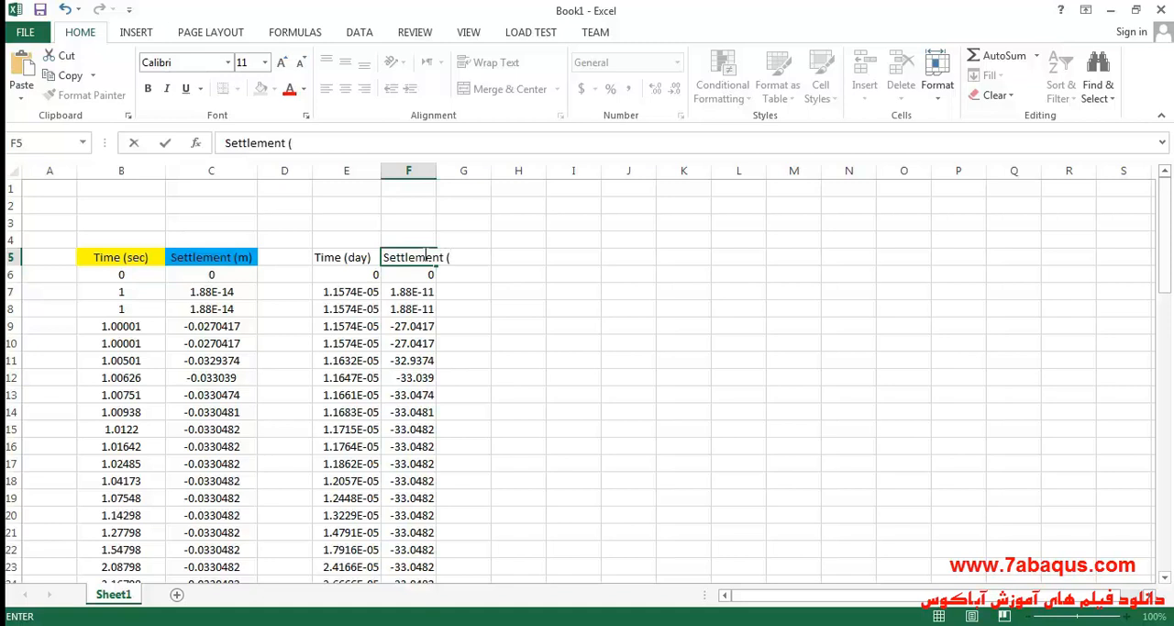
{"action": "type", "text": "mm"}
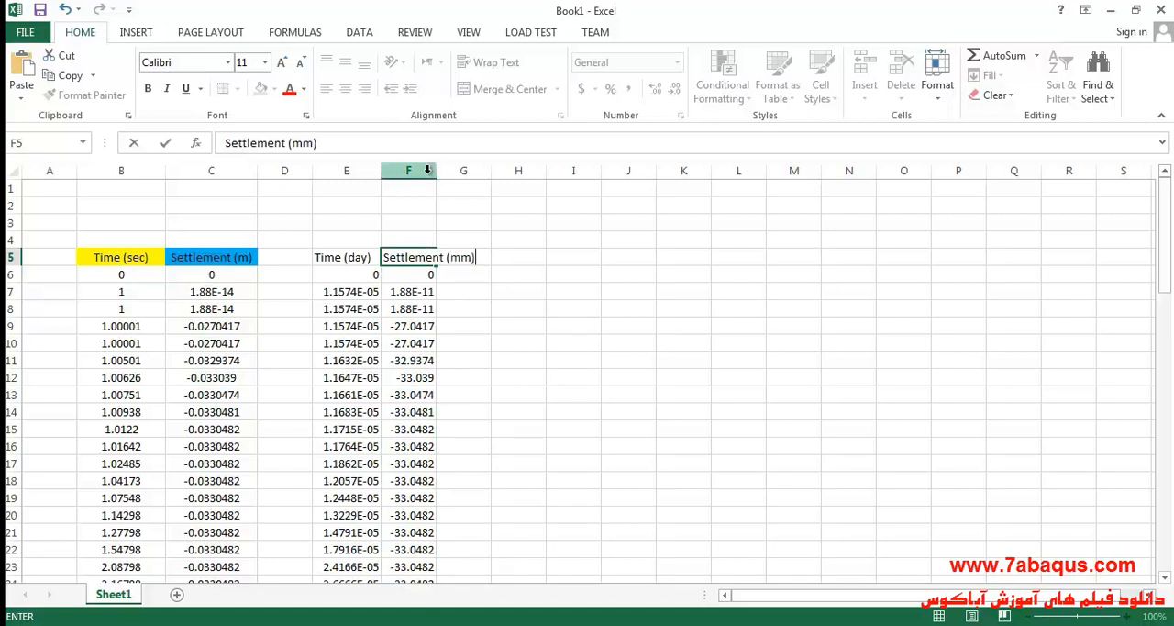
{"action": "left_click", "coordinate": [418, 171]}
{"action": "left_click_drag", "start_coordinate": [439, 174], "coordinate": [486, 174]}
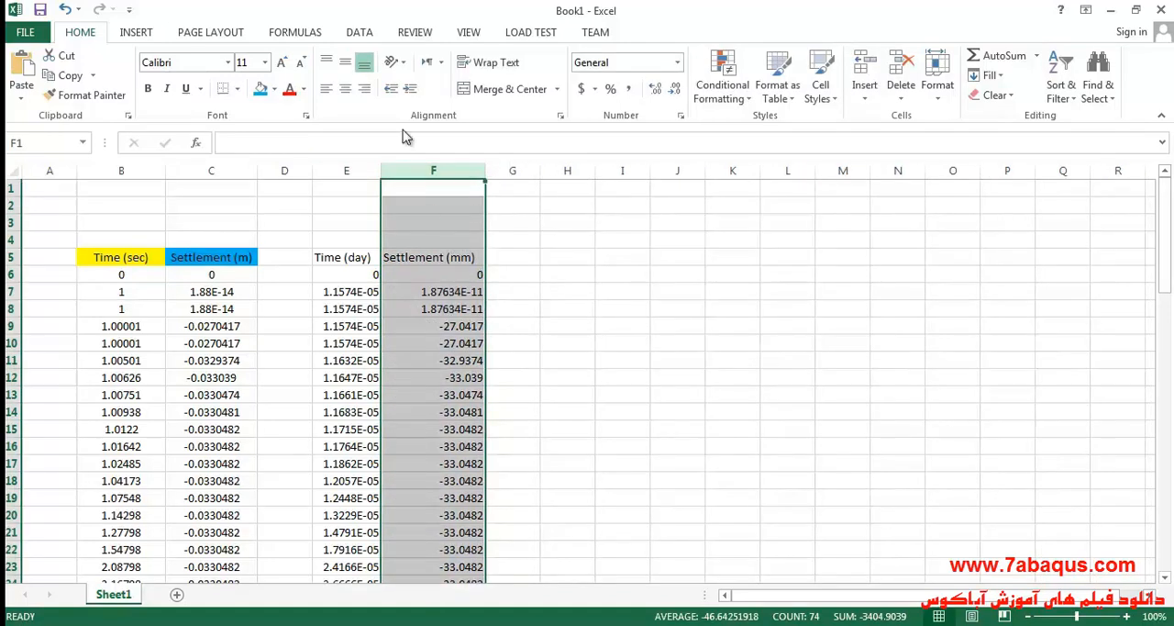
Center the contents of columns F and E horizontally.
{"action": "left_click", "coordinate": [345, 88]}
{"action": "left_click", "coordinate": [347, 171]}
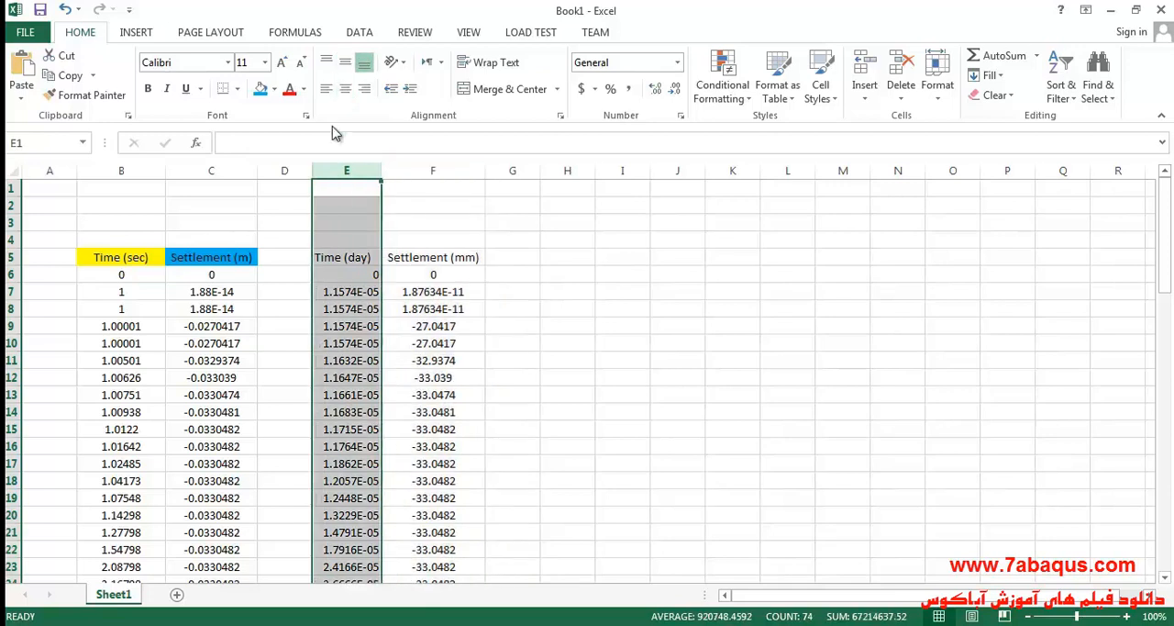
{"action": "left_click", "coordinate": [344, 88]}
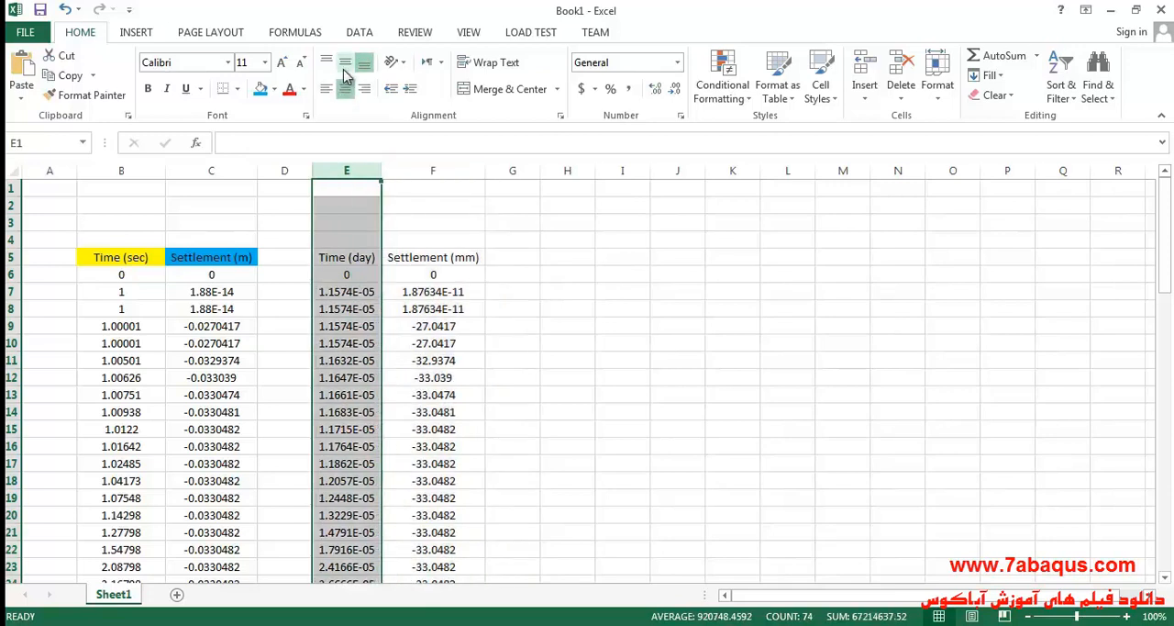
{"action": "left_click", "coordinate": [339, 257]}
{"action": "left_click", "coordinate": [261, 89]}
{"action": "left_click", "coordinate": [435, 266]}
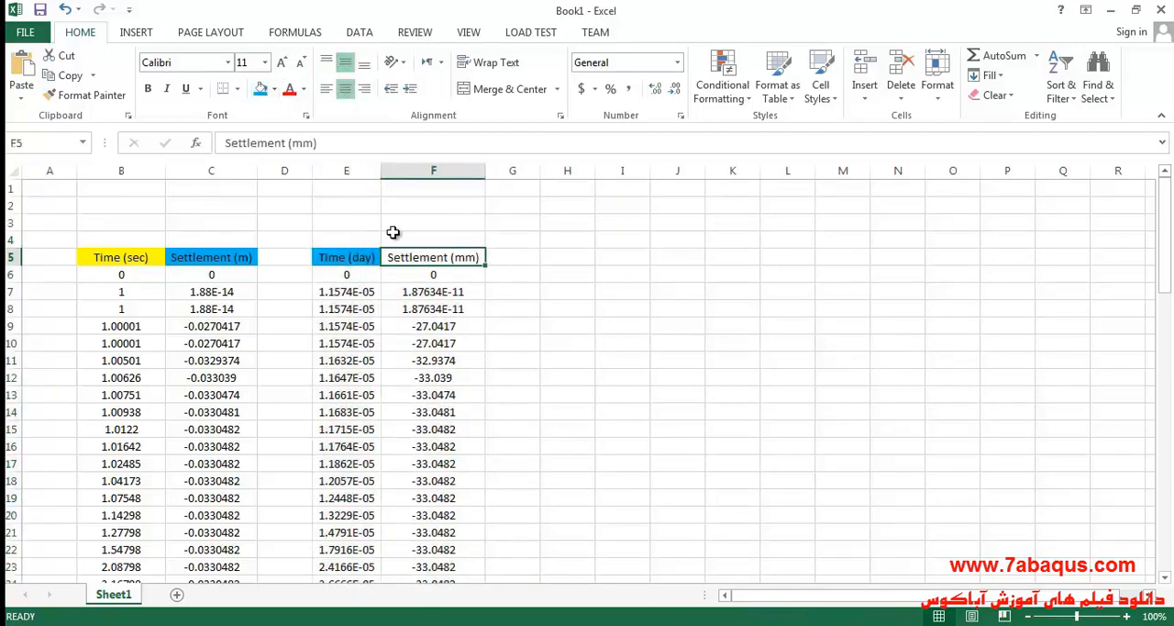
{"action": "left_click", "coordinate": [273, 89]}
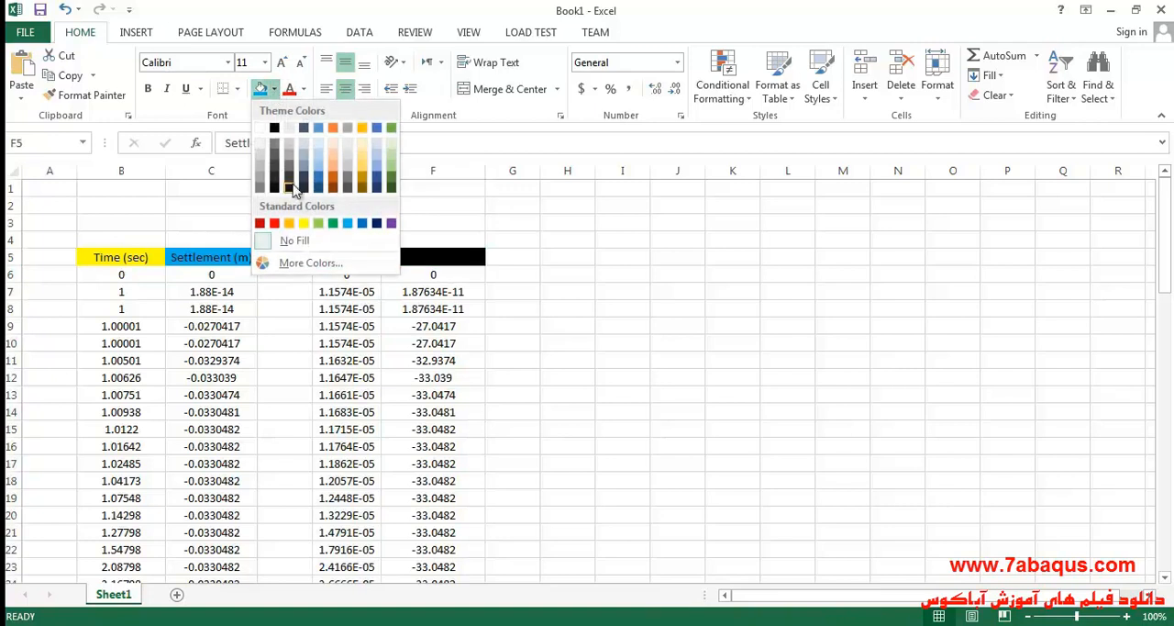
{"action": "left_click", "coordinate": [496, 226]}
Fill the Time (day) header cell with yellow and the Settlement (mm) header cell with light blue.
{"action": "left_click", "coordinate": [363, 257]}
{"action": "left_click", "coordinate": [275, 90]}
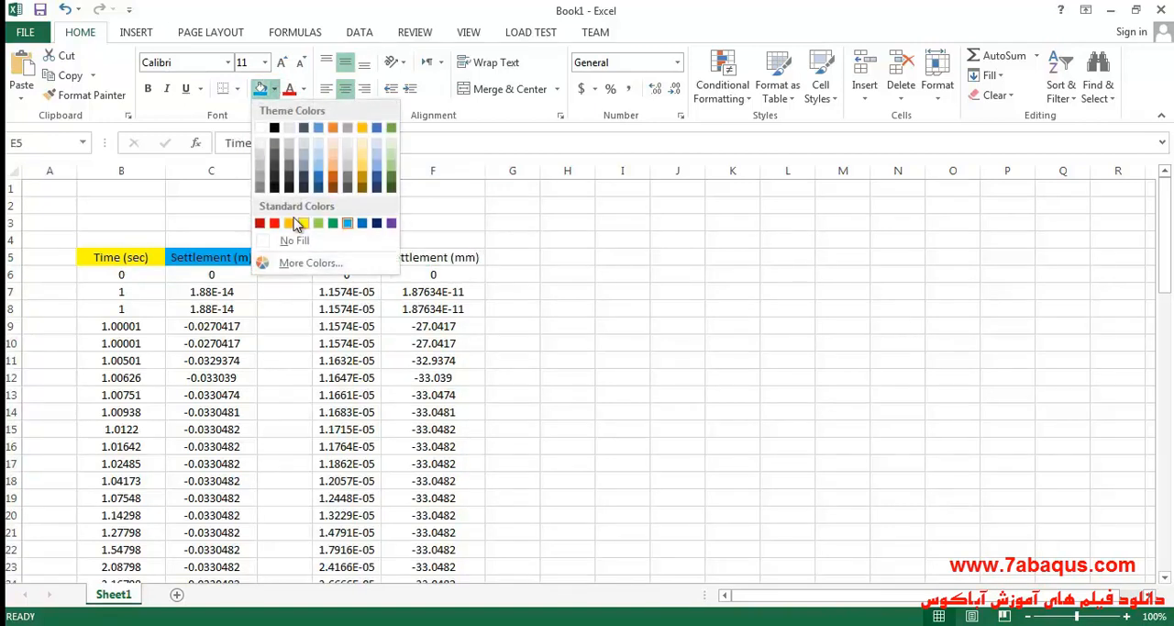
{"action": "left_click", "coordinate": [303, 223]}
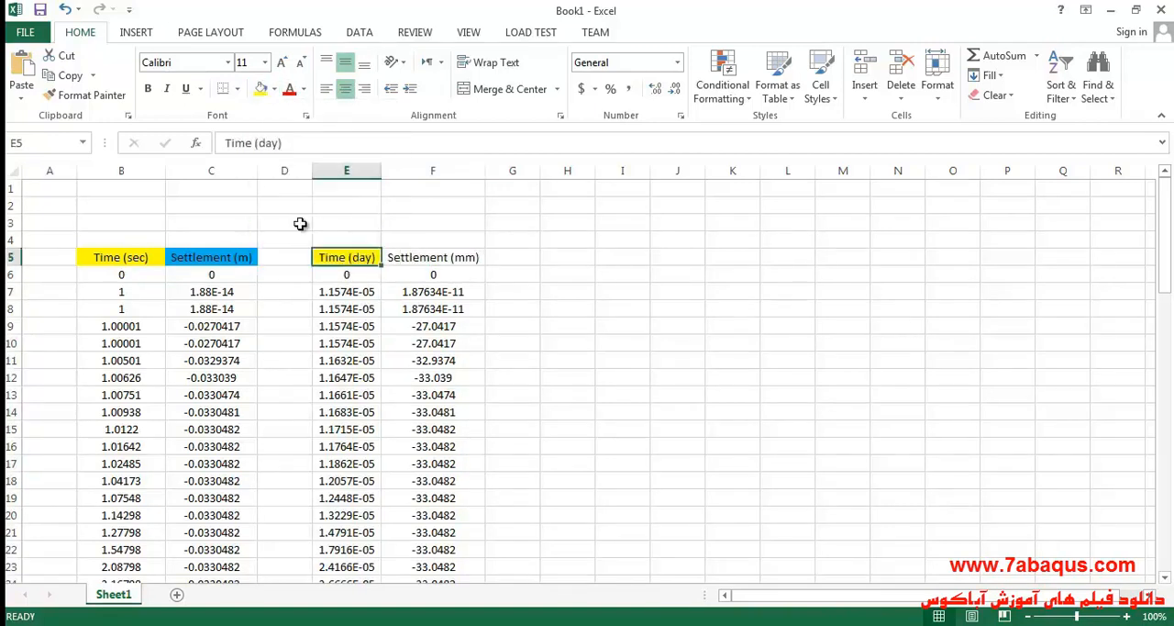
{"action": "left_click", "coordinate": [439, 258]}
{"action": "left_click", "coordinate": [275, 89]}
{"action": "left_click", "coordinate": [348, 221]}
{"action": "left_click", "coordinate": [521, 338]}
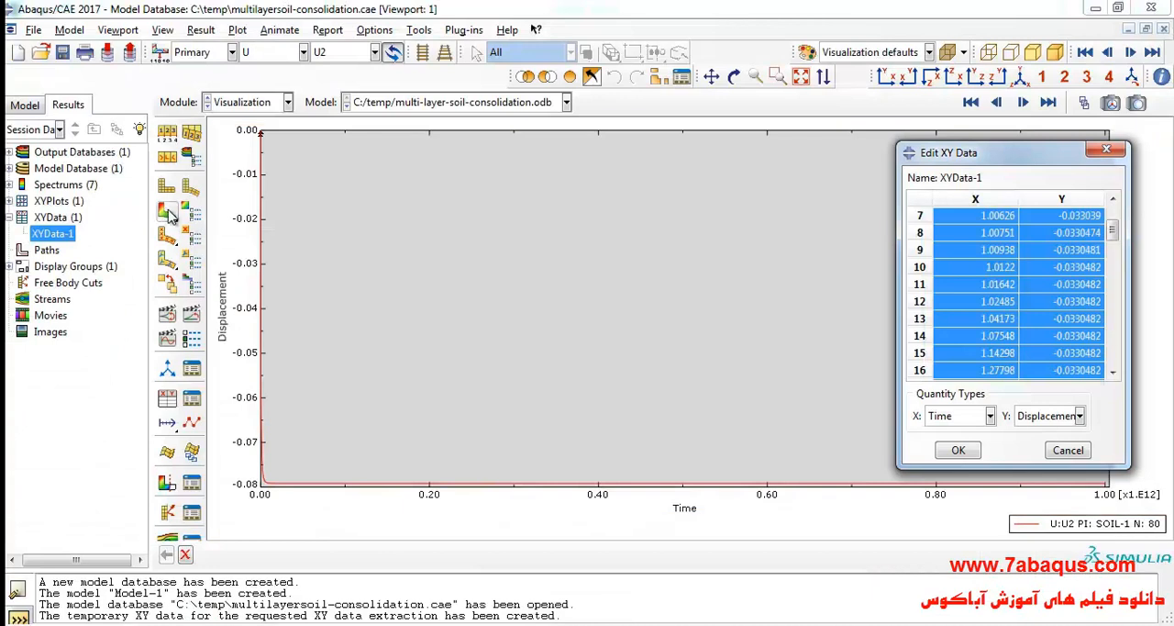
Switch to Abaqus/CAE, close the XY data editor and examine the U2 contour plot for the strip loading step.
{"action": "left_click", "coordinate": [167, 212]}
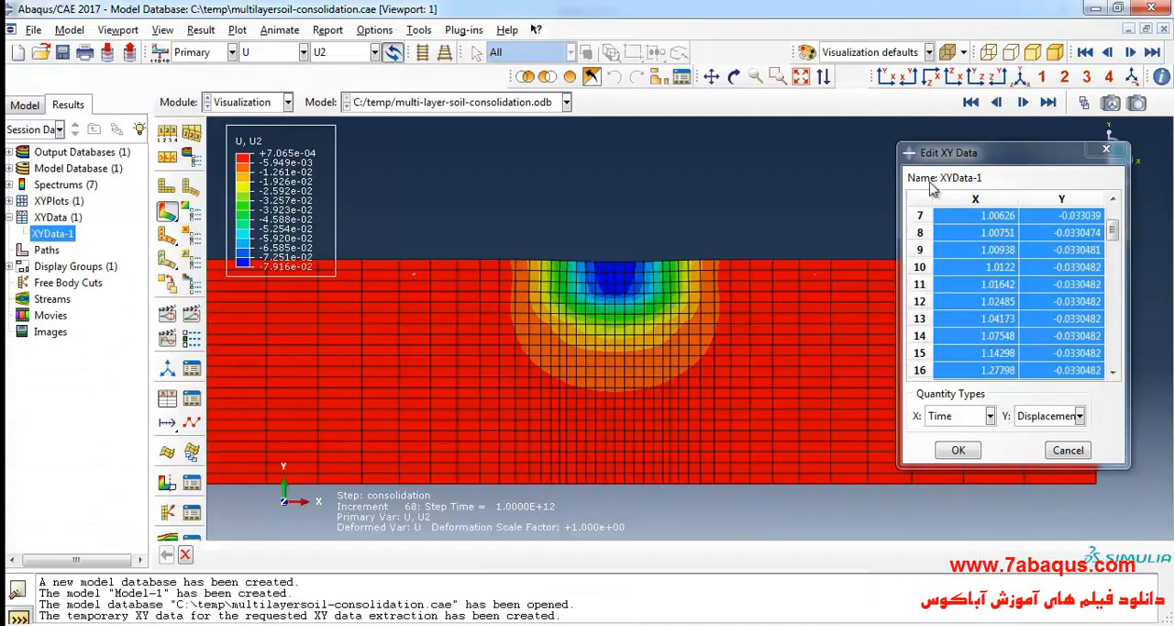
{"action": "left_click", "coordinate": [1107, 148]}
{"action": "left_click", "coordinate": [201, 30]}
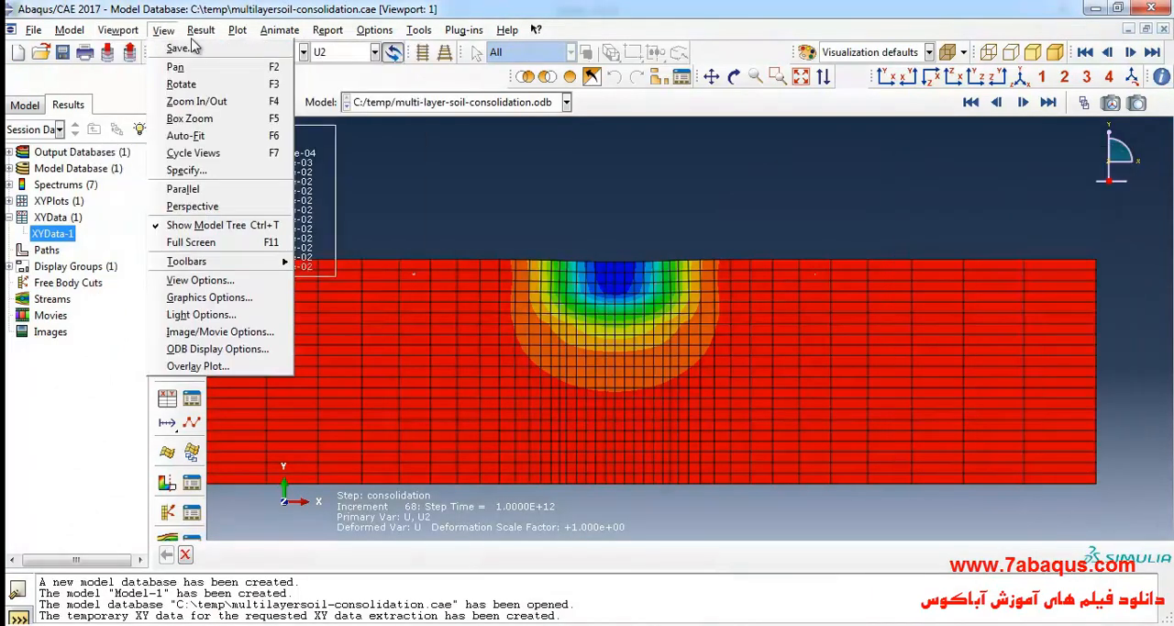
{"action": "left_click", "coordinate": [230, 48]}
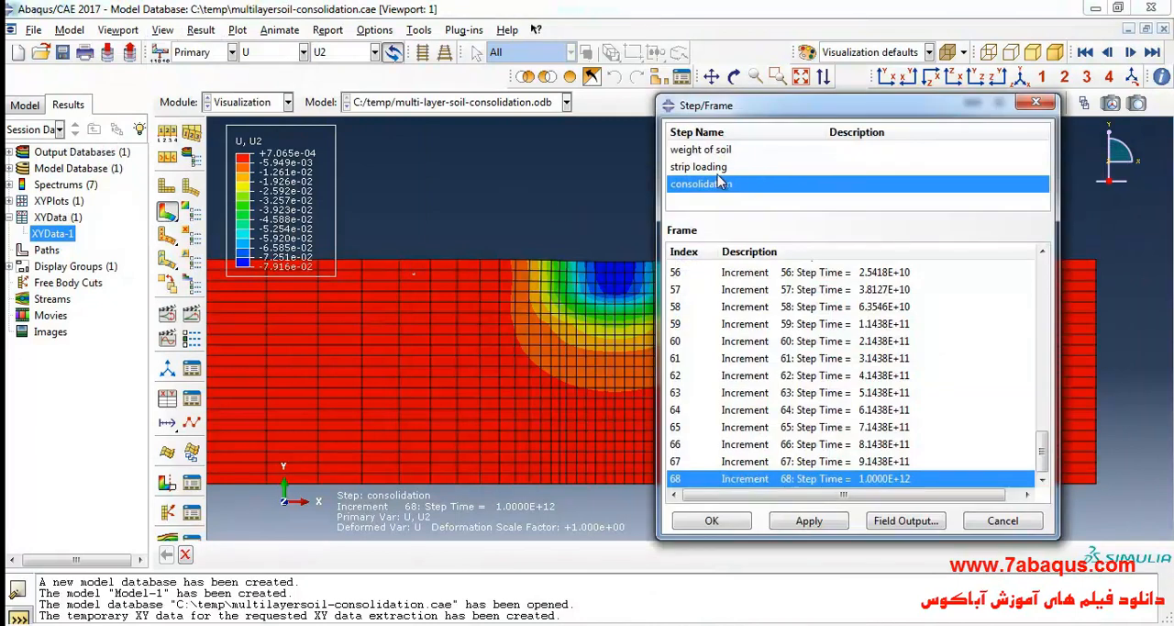
{"action": "left_click", "coordinate": [725, 170]}
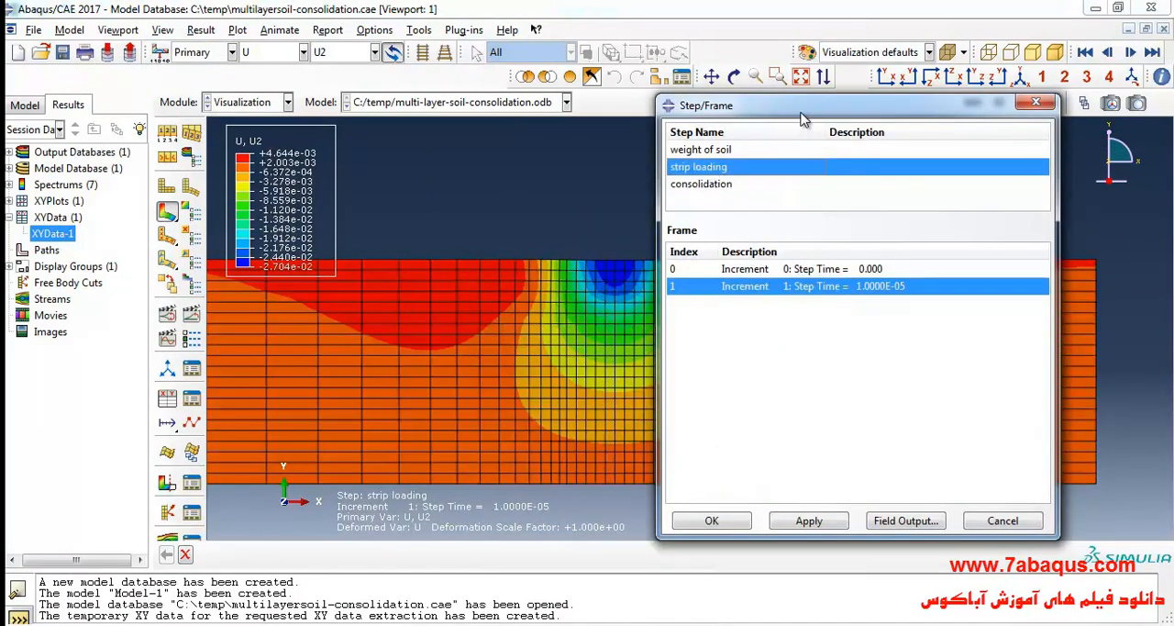
{"action": "scroll", "coordinate": [432, 303], "scroll_direction": "down", "scroll_amount": 3}
{"action": "scroll", "coordinate": [385, 266], "scroll_direction": "up", "scroll_amount": 1}
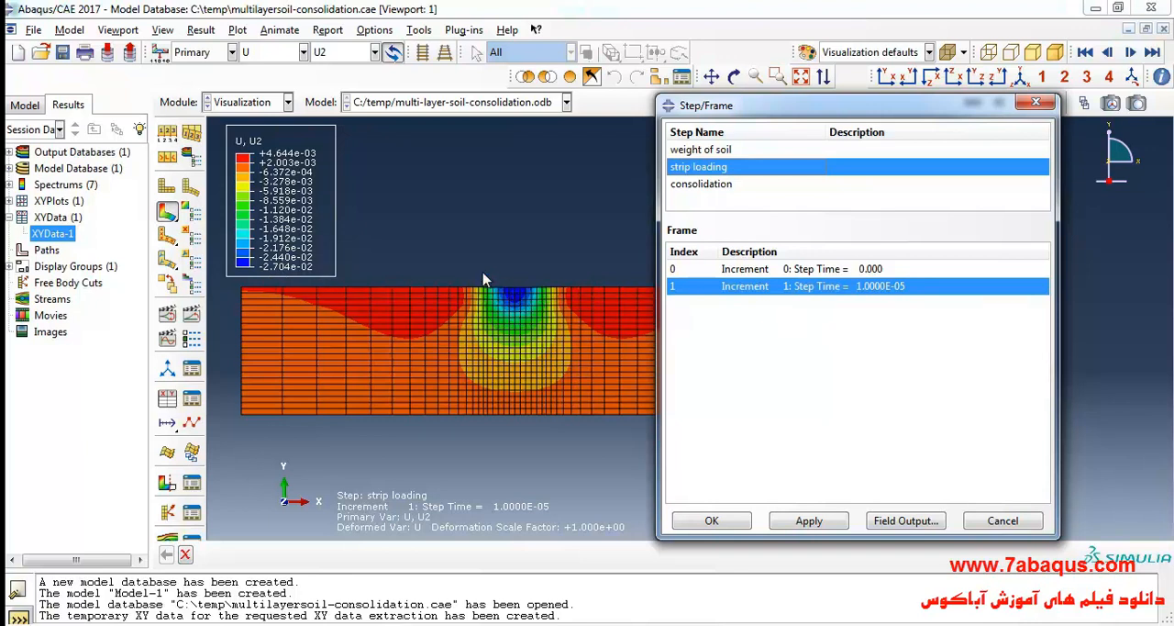
{"action": "scroll", "coordinate": [487, 284], "scroll_direction": "up", "scroll_amount": 3}
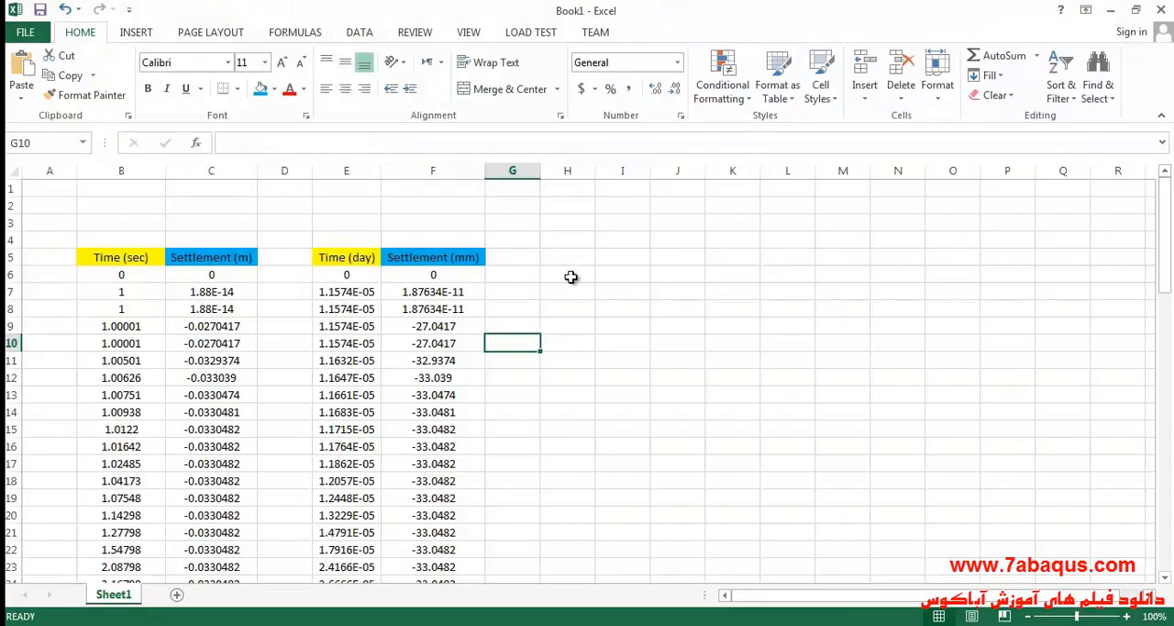
Return to the Excel workbook and check the formula in settlement cell F9 without changing it.
{"action": "left_click", "coordinate": [446, 327]}
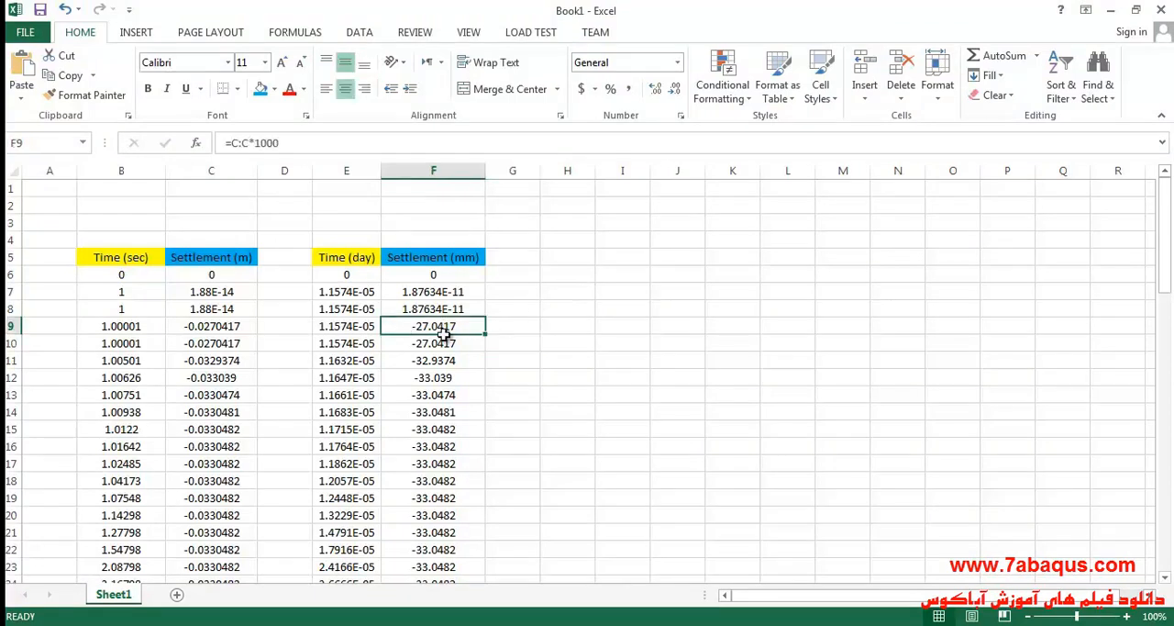
{"action": "double_click", "coordinate": [407, 328]}
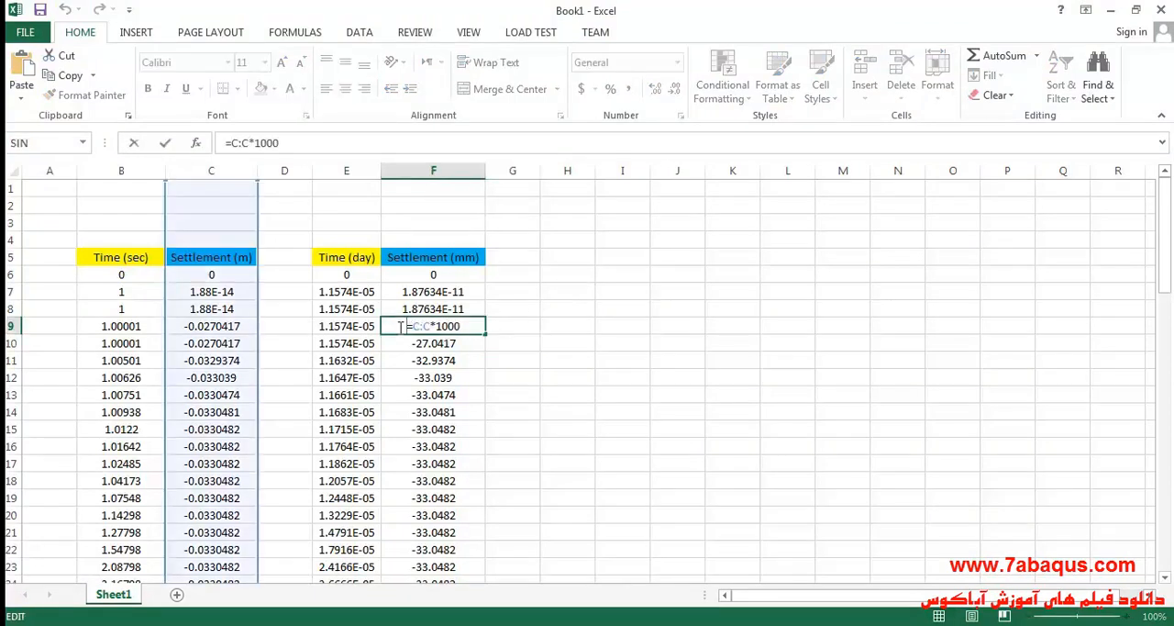
{"action": "key", "text": "Escape"}
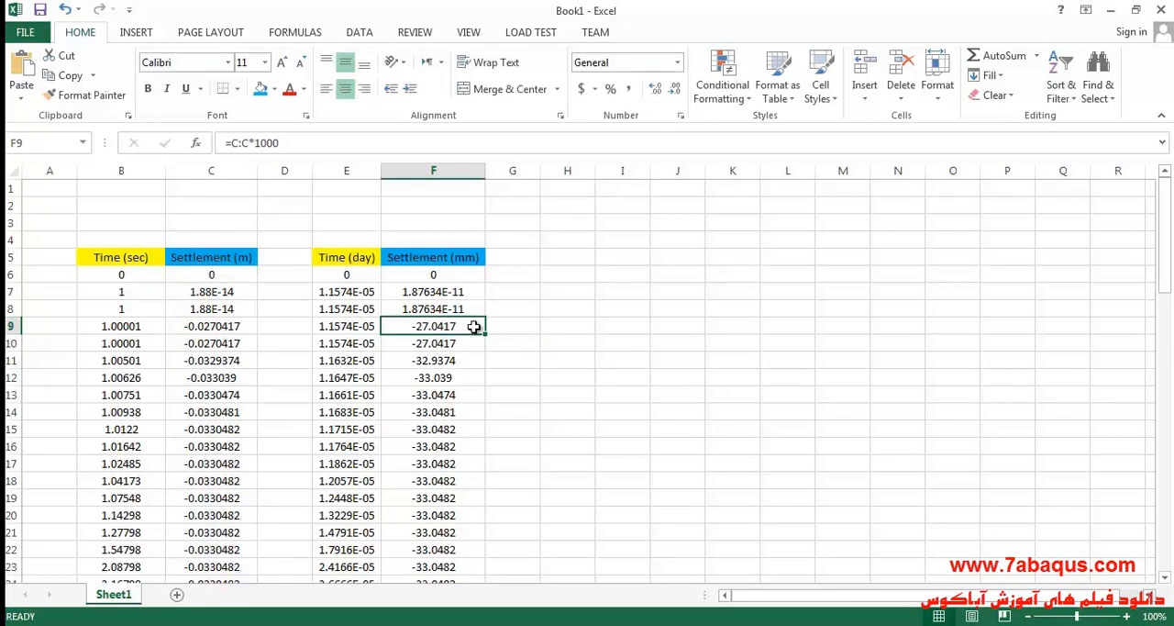
Enter the formula =F:F+27.0417 in cell H9 to remove the immediate settlement from the strip loading.
{"action": "left_click", "coordinate": [570, 276]}
{"action": "double_click", "coordinate": [570, 328]}
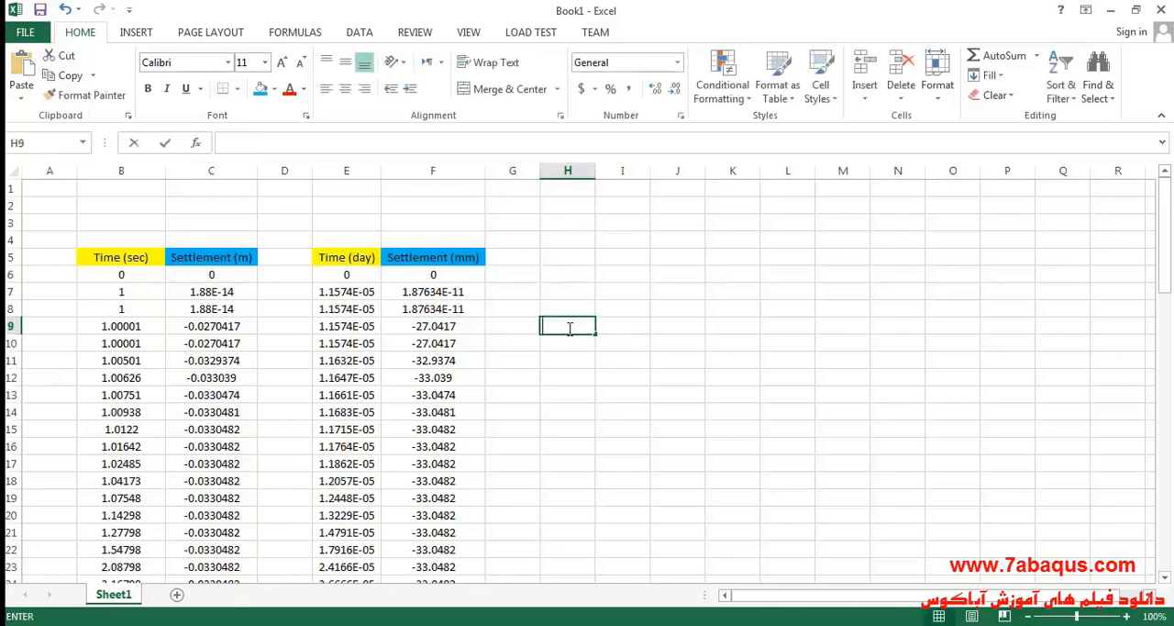
{"action": "type", "text": "="}
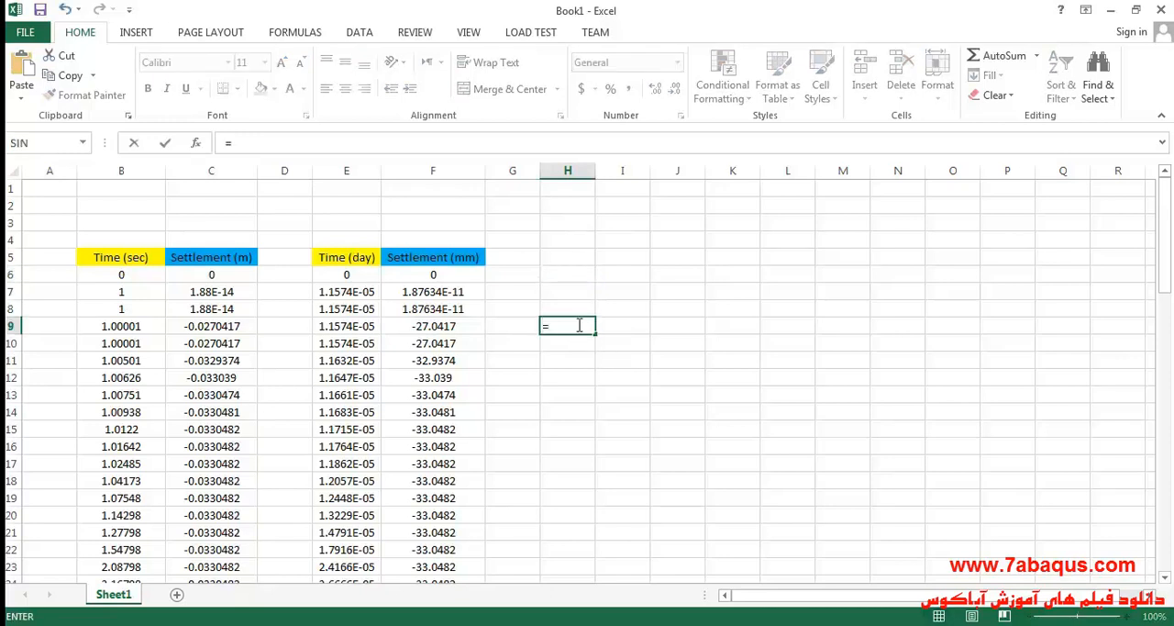
{"action": "left_click", "coordinate": [449, 171]}
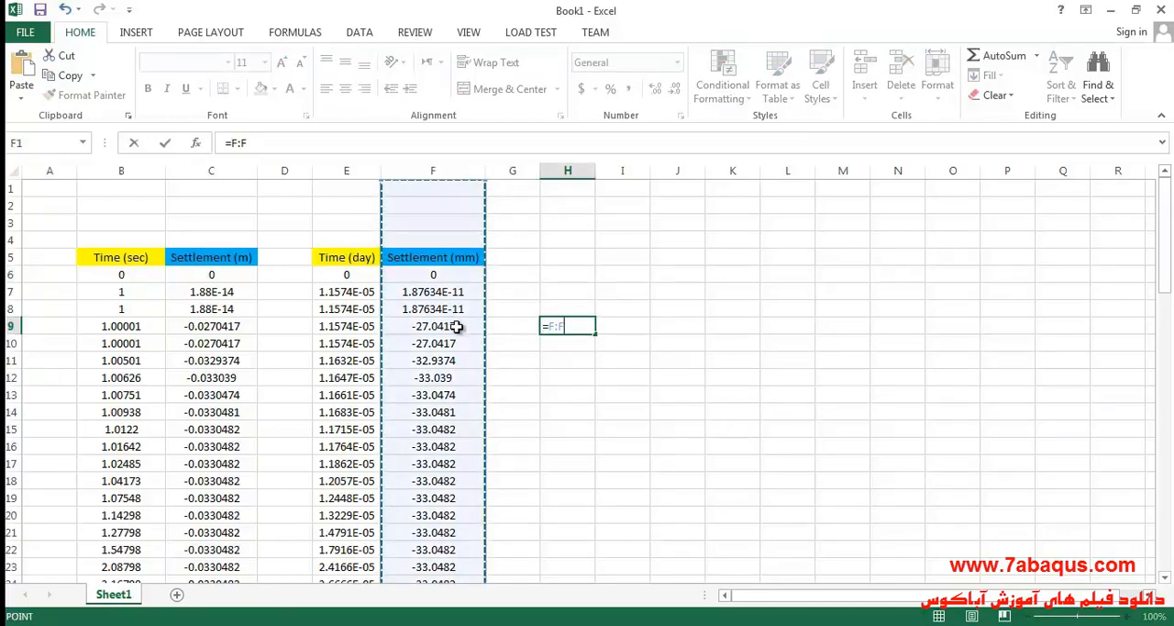
{"action": "type", "text": "+27"}
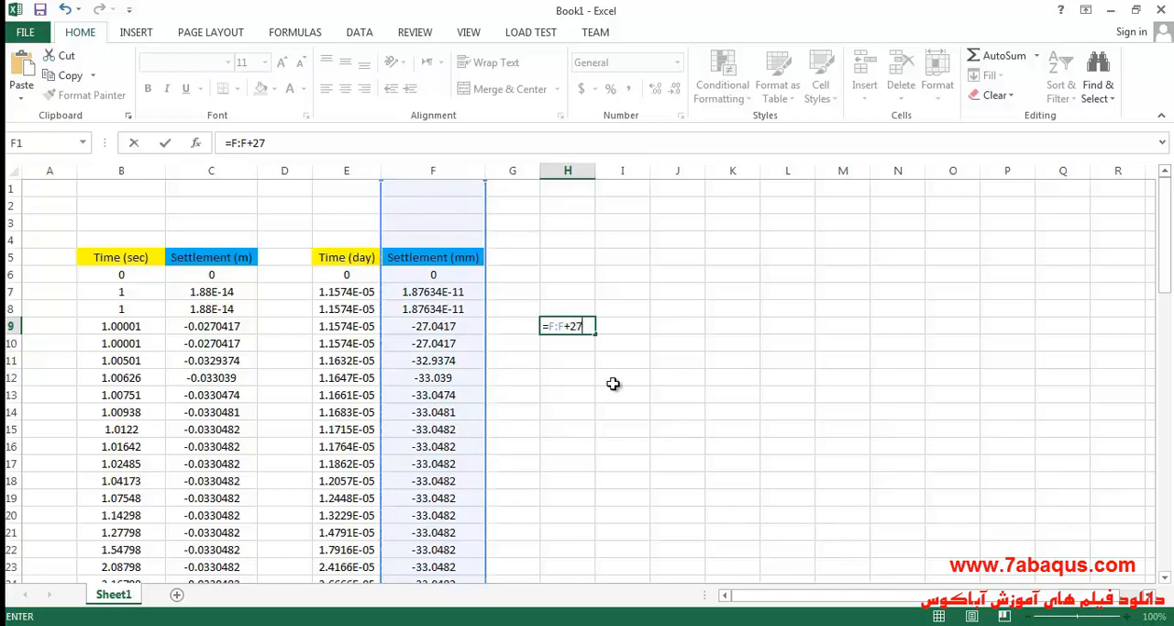
{"action": "type", "text": ".0417"}
{"action": "key", "text": "Return"}
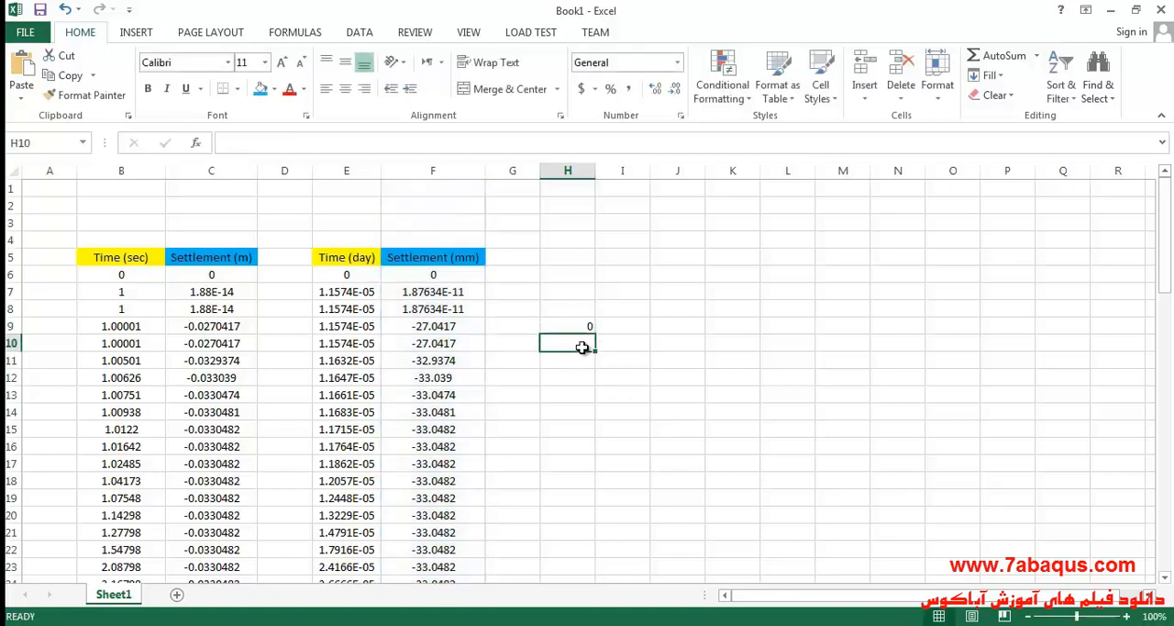
Fill the corrected settlement formula from H9 down column H alongside all the settlement data.
{"action": "left_click", "coordinate": [568, 326]}
{"action": "left_click_drag", "start_coordinate": [595, 334], "coordinate": [568, 552]}
{"action": "scroll", "coordinate": [583, 464], "scroll_direction": "up", "scroll_amount": 19}
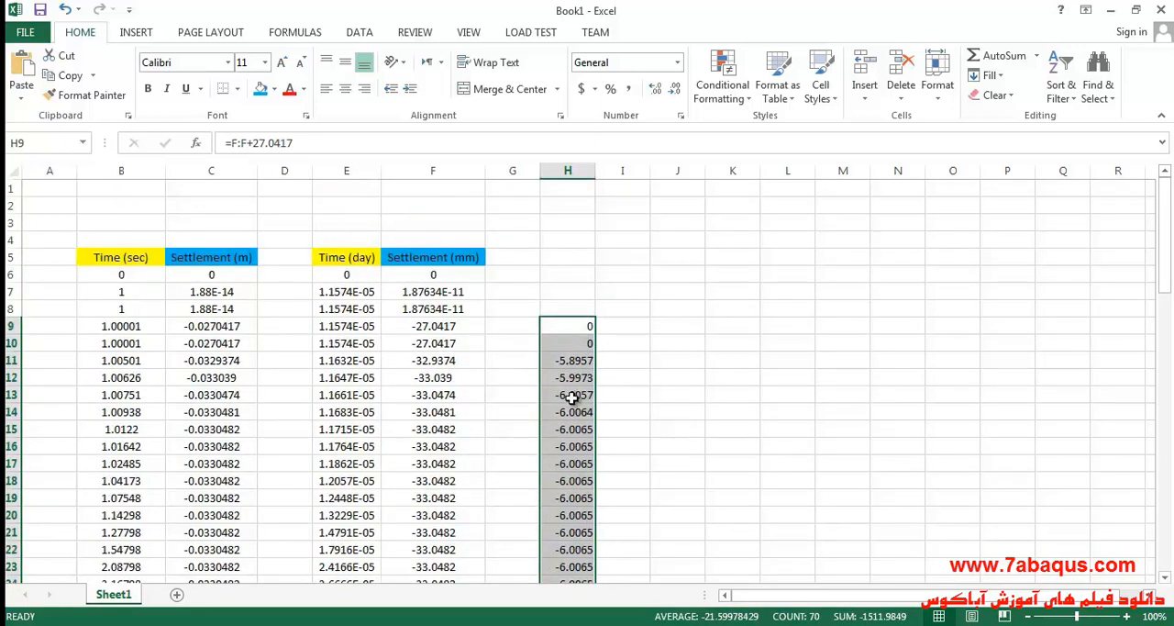
{"action": "scroll", "coordinate": [602, 464], "scroll_direction": "down", "scroll_amount": 1}
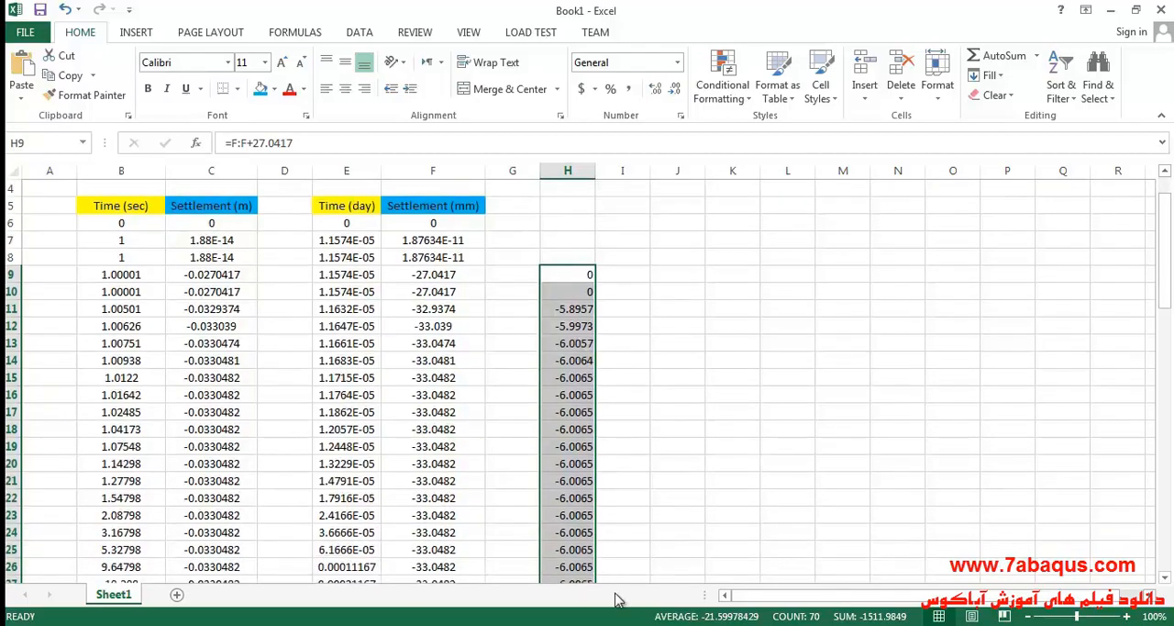
Switch to the soil mechanics PDF and review Figure 4.29 and the preceding text on the analysis steps and ultimate consolidation settlement.
{"action": "key", "text": "alt+Tab"}
{"action": "left_click", "coordinate": [598, 409]}
{"action": "scroll", "coordinate": [592, 410], "scroll_direction": "up", "scroll_amount": 1}
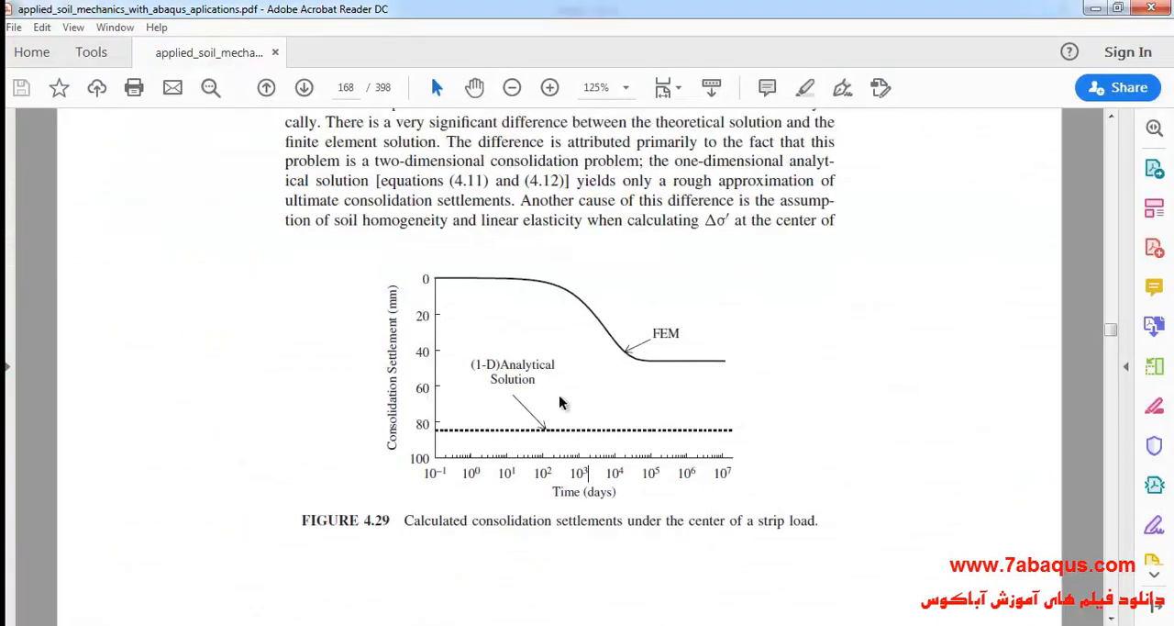
{"action": "scroll", "coordinate": [547, 390], "scroll_direction": "up", "scroll_amount": 3}
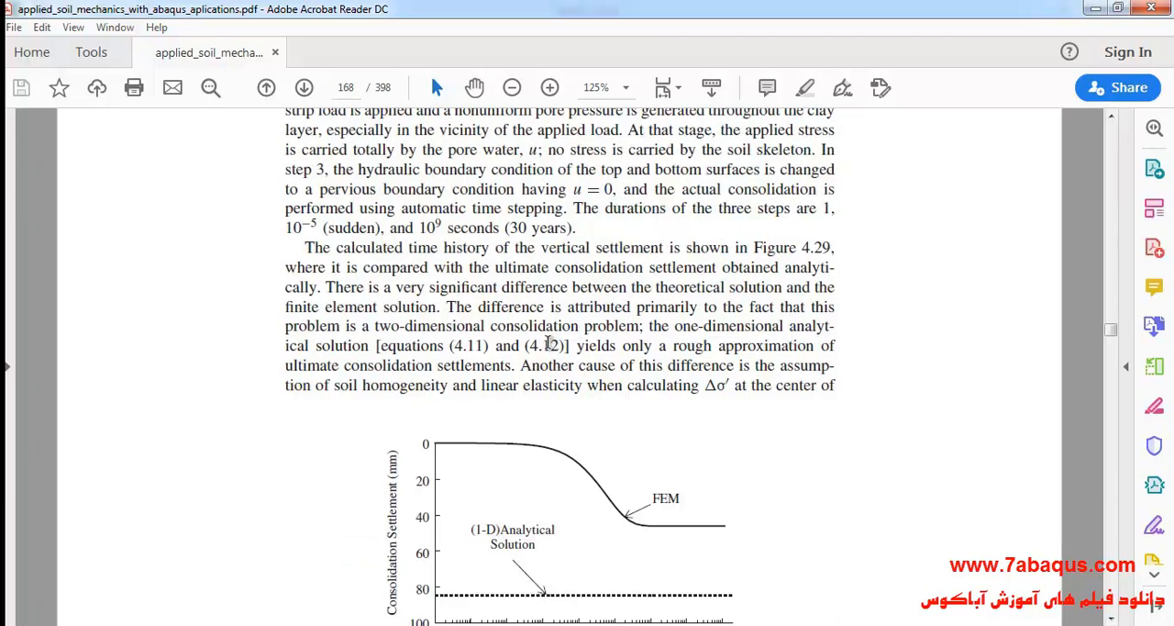
{"action": "scroll", "coordinate": [550, 344], "scroll_direction": "down", "scroll_amount": 9}
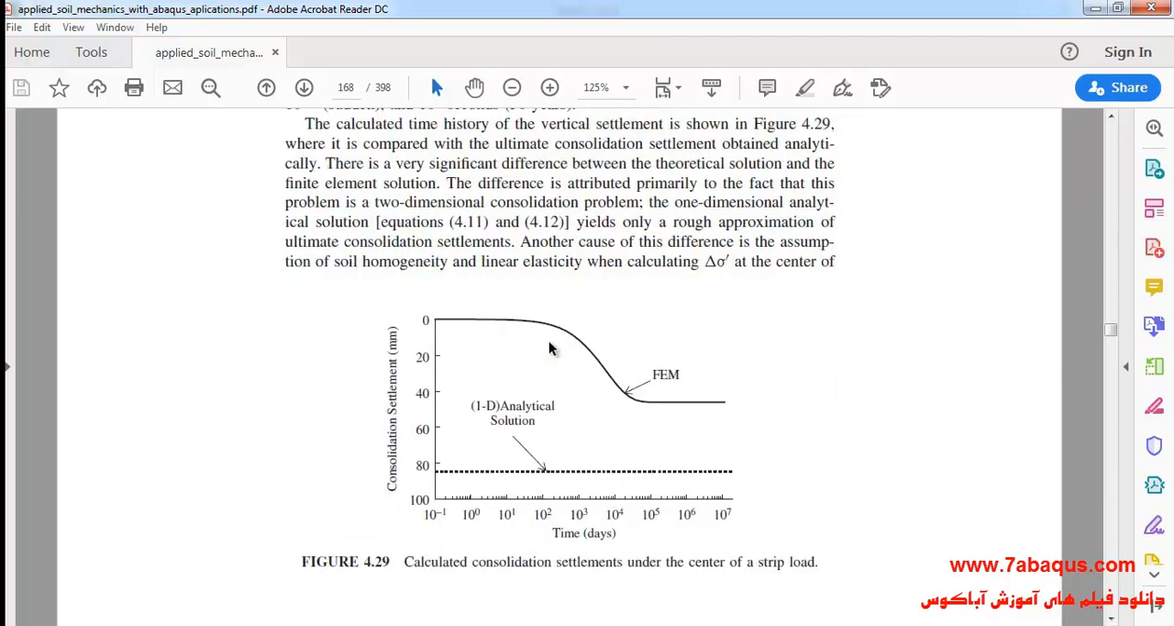
{"action": "scroll", "coordinate": [551, 348], "scroll_direction": "up", "scroll_amount": 12}
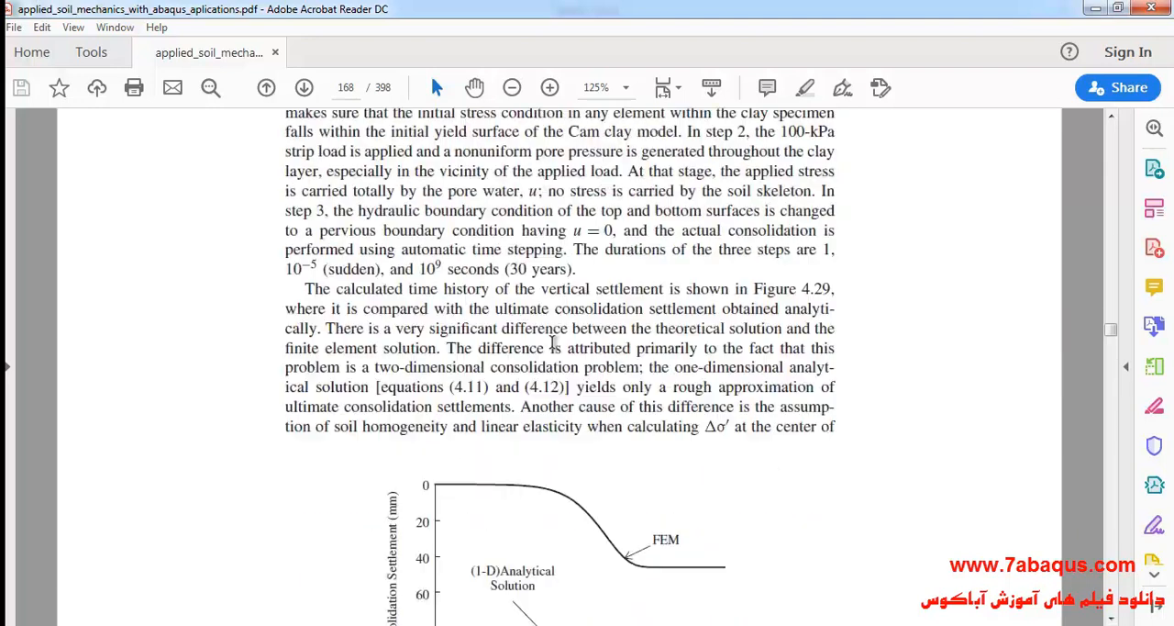
{"action": "scroll", "coordinate": [548, 341], "scroll_direction": "up", "scroll_amount": 2}
{"action": "scroll", "coordinate": [548, 341], "scroll_direction": "up", "scroll_amount": 15}
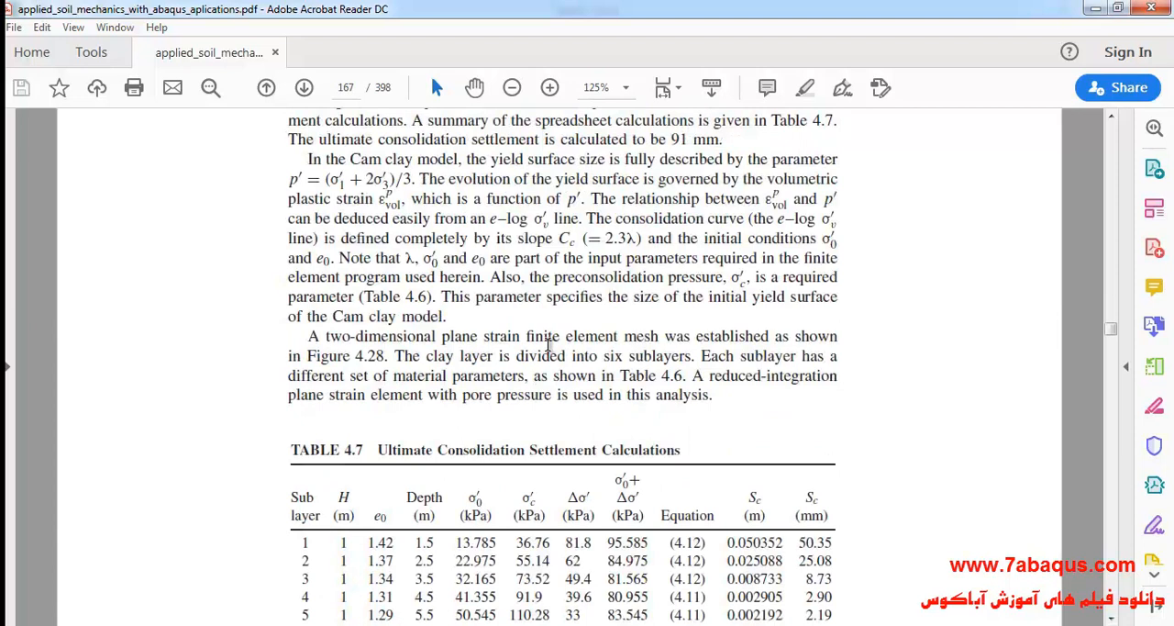
Review the ultimate consolidation settlement stated in the PDF text and compare it with the total in Table 4.7.
{"action": "scroll", "coordinate": [548, 344], "scroll_direction": "up", "scroll_amount": 3}
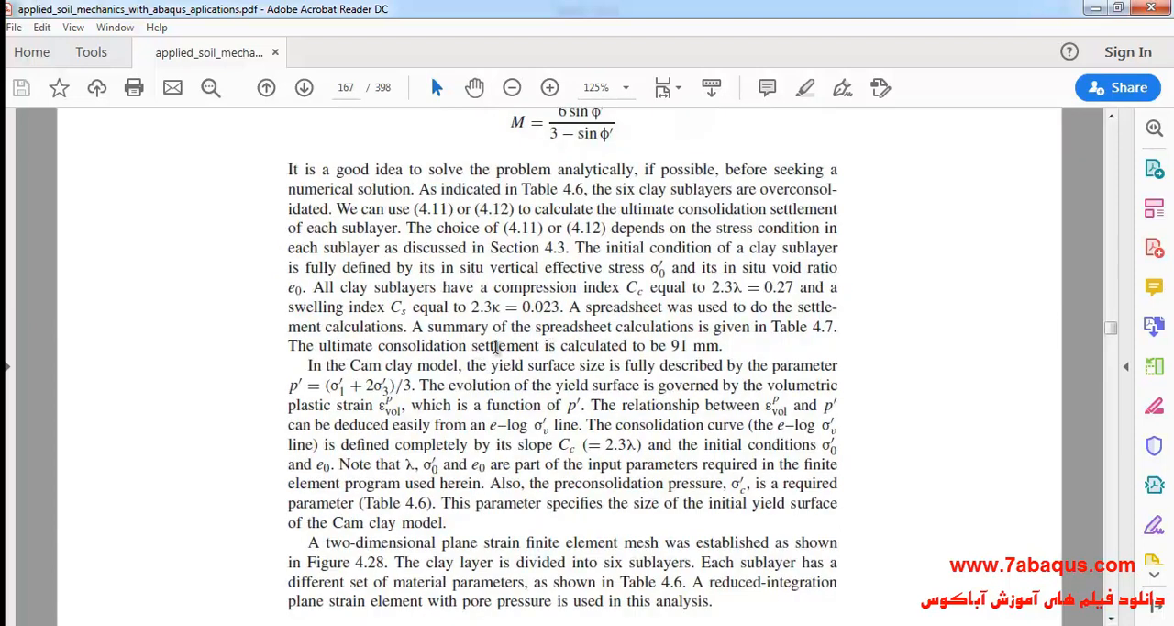
{"action": "left_click_drag", "start_coordinate": [473, 345], "coordinate": [723, 346]}
{"action": "left_click", "coordinate": [699, 367]}
{"action": "left_click", "coordinate": [671, 344]}
{"action": "scroll", "coordinate": [576, 381], "scroll_direction": "down", "scroll_amount": 5}
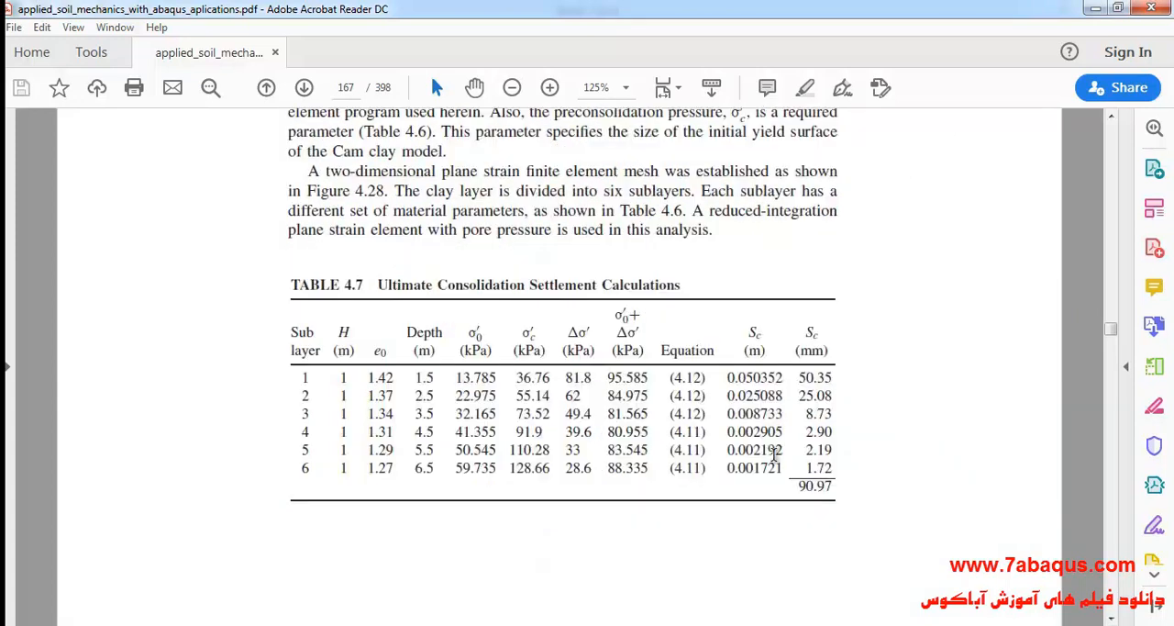
{"action": "left_click_drag", "start_coordinate": [800, 489], "coordinate": [837, 521]}
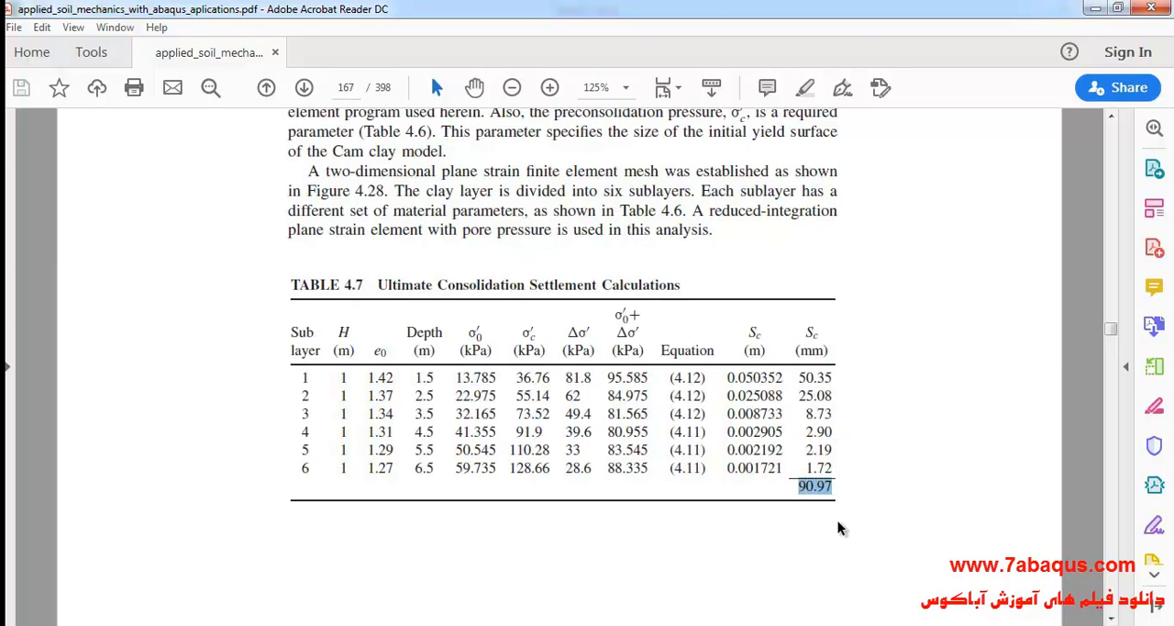
{"action": "left_click", "coordinate": [814, 491]}
{"action": "left_click_drag", "start_coordinate": [804, 487], "coordinate": [834, 495]}
{"action": "left_click", "coordinate": [780, 516]}
{"action": "scroll", "coordinate": [702, 413], "scroll_direction": "up", "scroll_amount": 6}
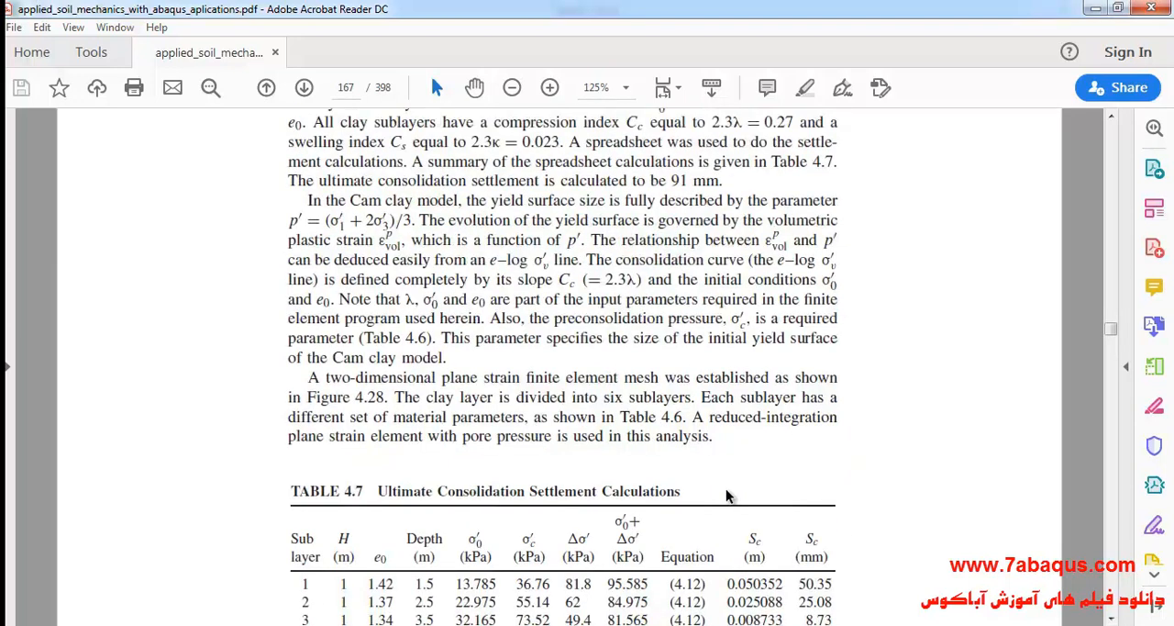
{"action": "left_click_drag", "start_coordinate": [672, 308], "coordinate": [720, 307]}
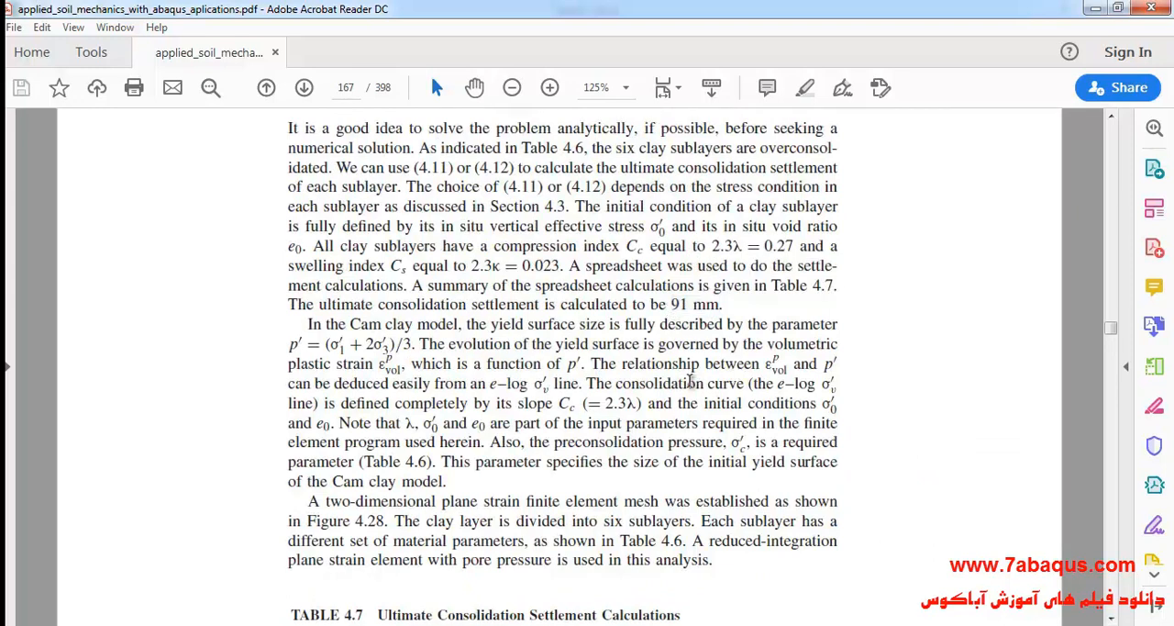
Examine the one-dimensional analytical solution line in Figure 4.29 and read its settlement on the vertical axis.
{"action": "scroll", "coordinate": [620, 455], "scroll_direction": "down", "scroll_amount": 10}
{"action": "scroll", "coordinate": [620, 455], "scroll_direction": "down", "scroll_amount": 20}
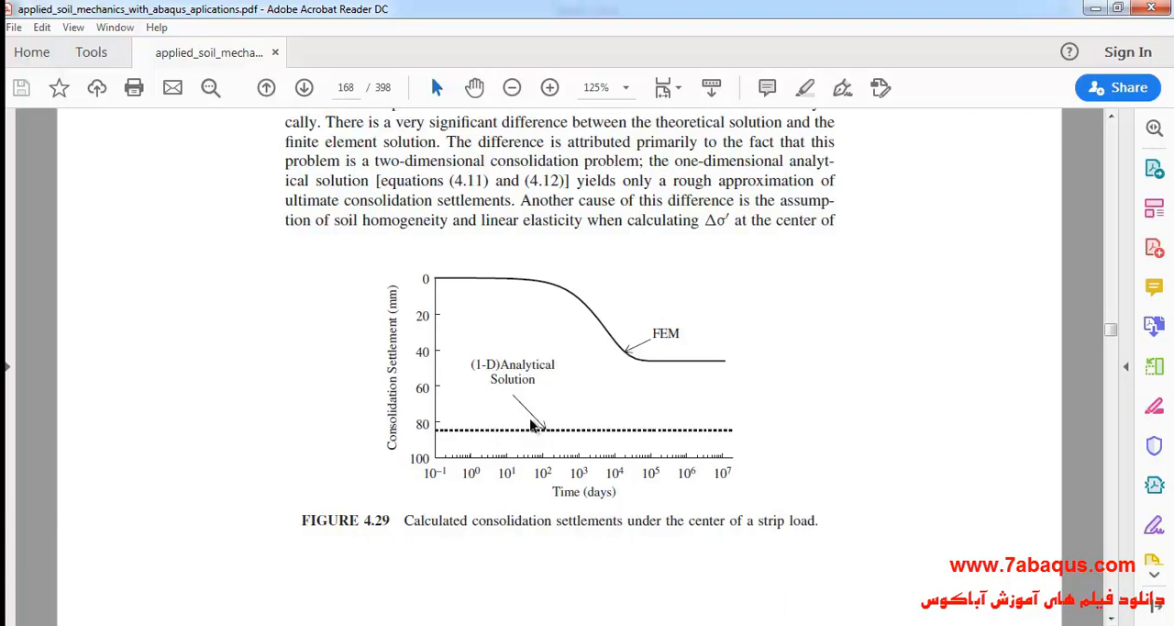
{"action": "left_click_drag", "start_coordinate": [445, 431], "coordinate": [490, 432]}
{"action": "left_click", "coordinate": [483, 431]}
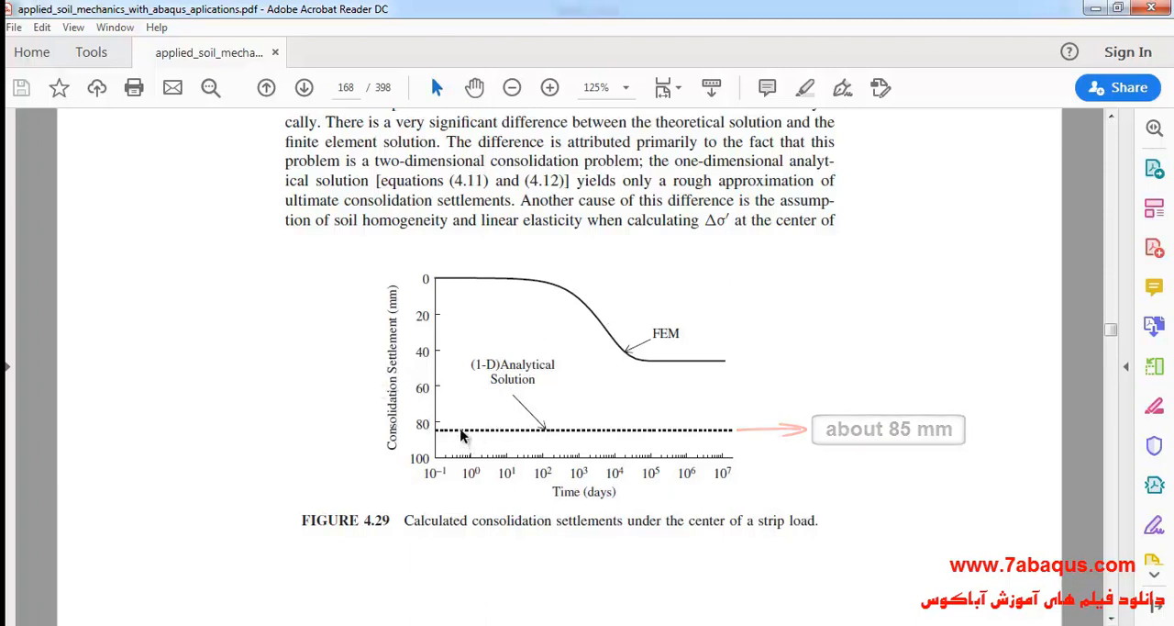
{"action": "scroll", "coordinate": [463, 437], "scroll_direction": "up", "scroll_amount": 1}
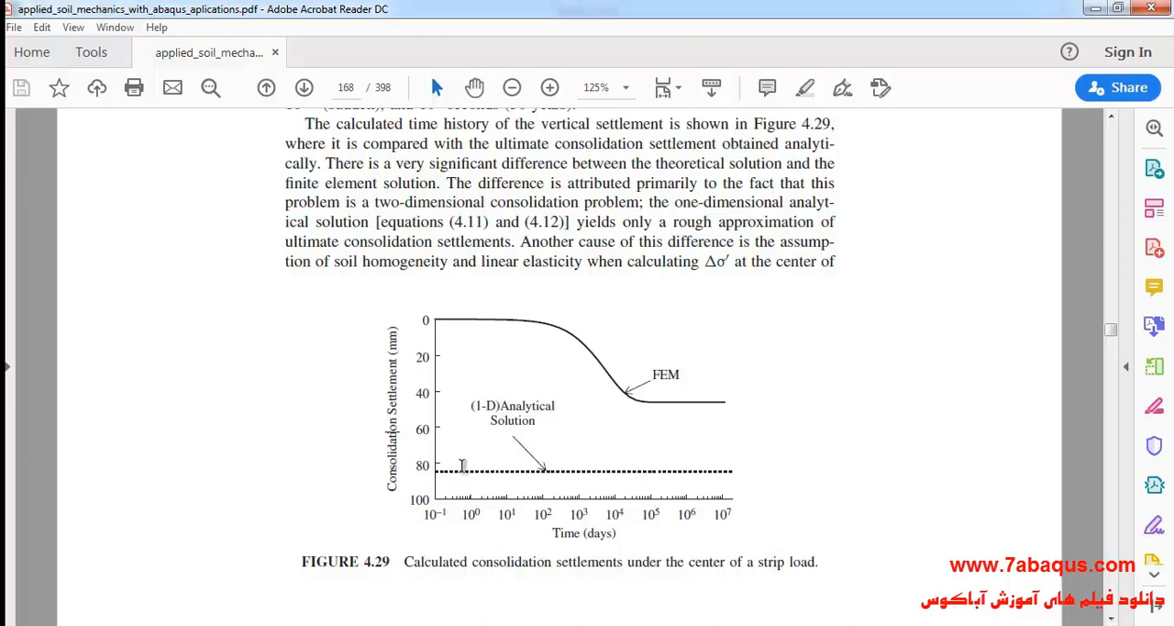
{"action": "scroll", "coordinate": [458, 468], "scroll_direction": "down", "scroll_amount": 1}
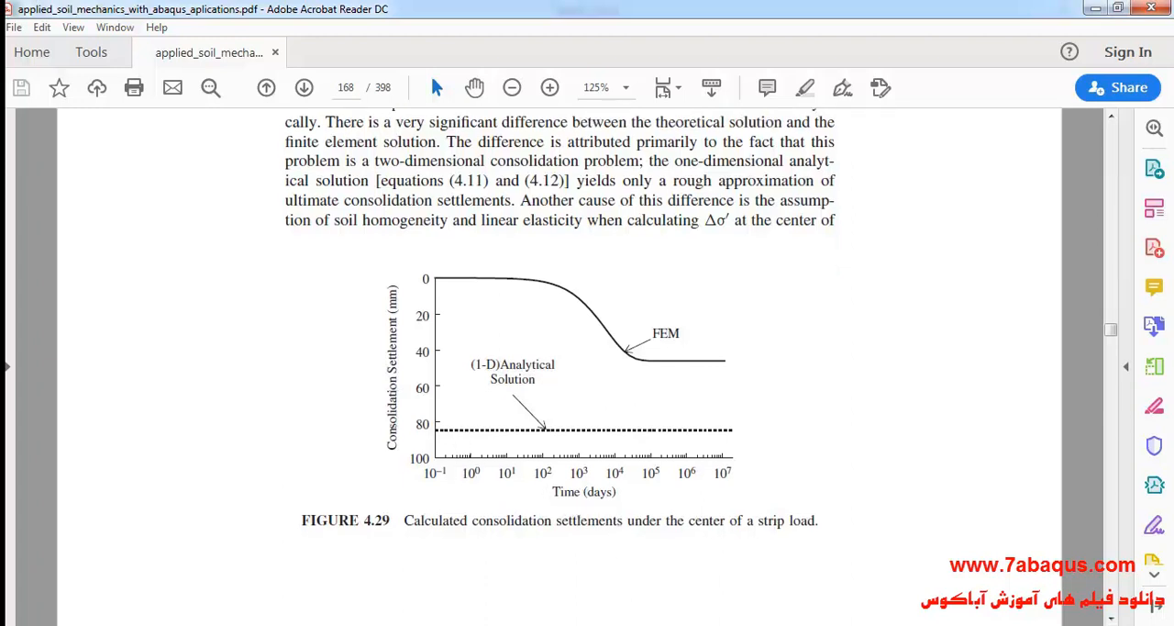
Switch to the Excel workbook and plot the corrected settlements from H9 down against the day times from E9 down as a smooth-line scatter chart.
{"action": "left_click", "coordinate": [787, 625]}
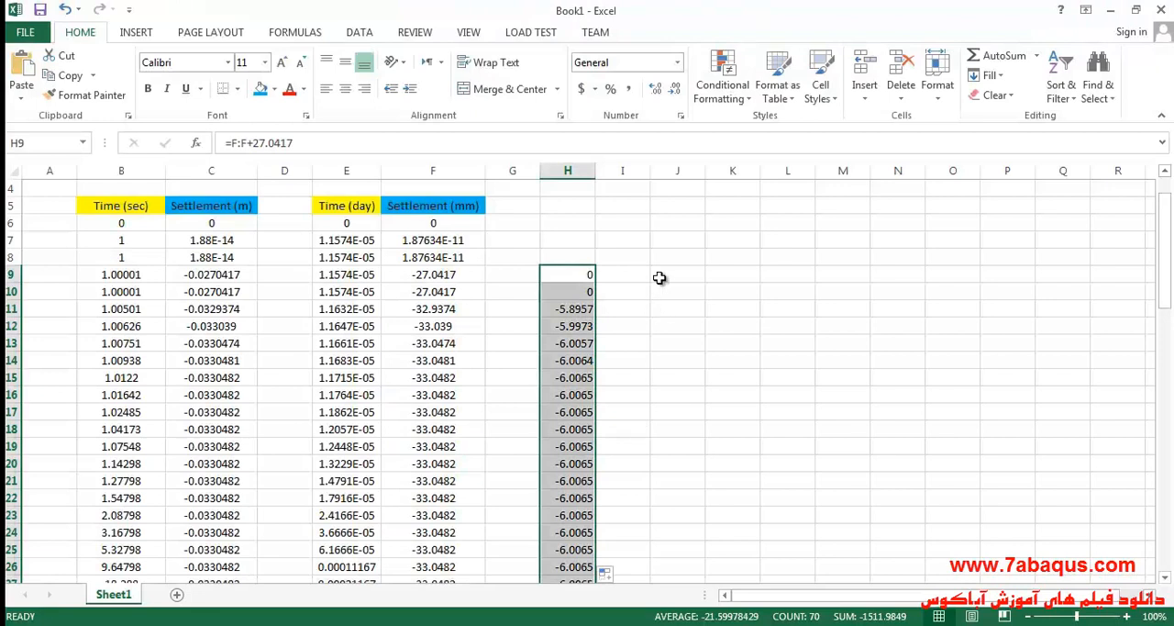
{"action": "left_click", "coordinate": [658, 278]}
{"action": "key", "text": "Down"}
{"action": "key", "text": "Down"}
{"action": "key", "text": "Down"}
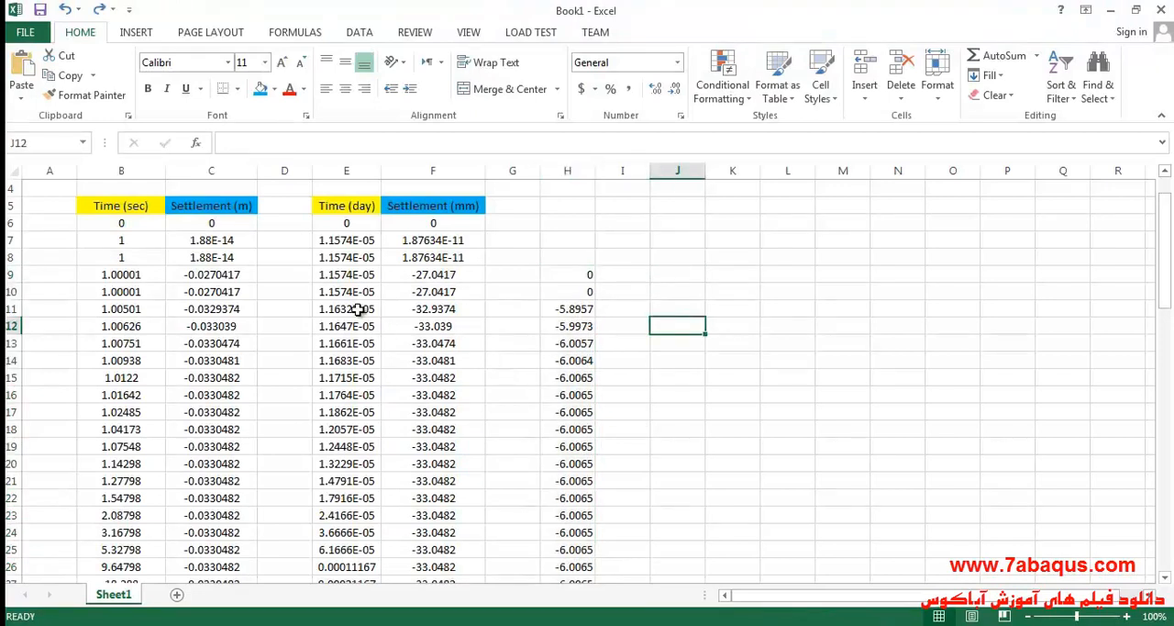
{"action": "left_click_drag", "start_coordinate": [342, 282], "coordinate": [352, 540]}
{"action": "scroll", "coordinate": [678, 394], "scroll_direction": "up", "scroll_amount": 19}
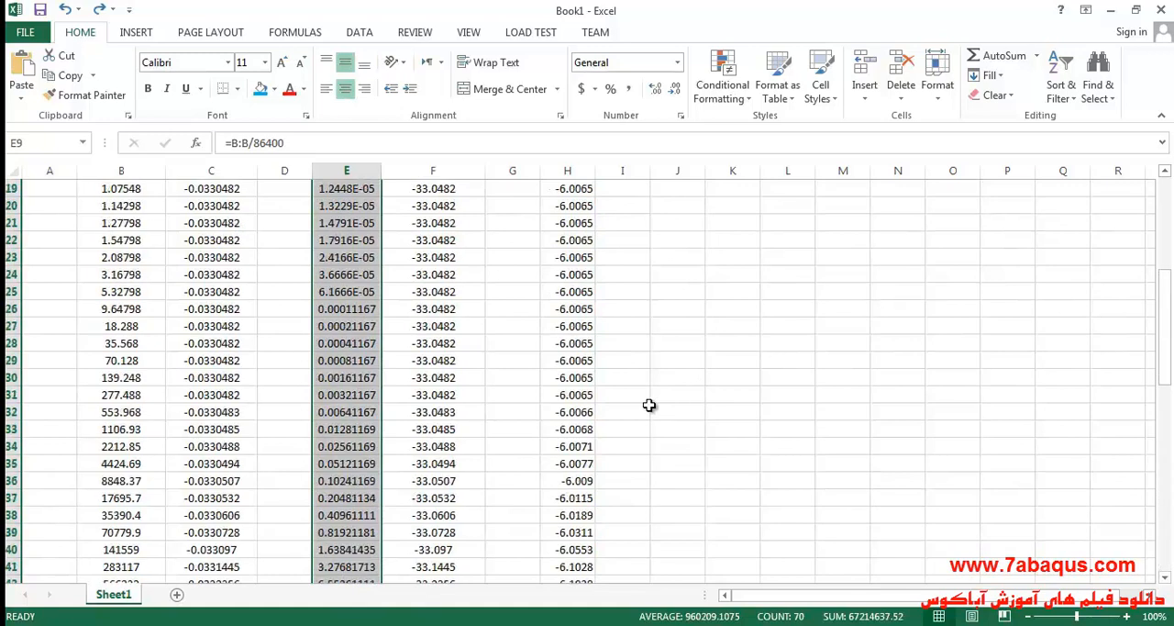
{"action": "left_click_drag", "start_coordinate": [580, 323], "coordinate": [567, 496], "text": "ctrl"}
{"action": "scroll", "coordinate": [567, 496], "scroll_direction": "up", "scroll_amount": 20}
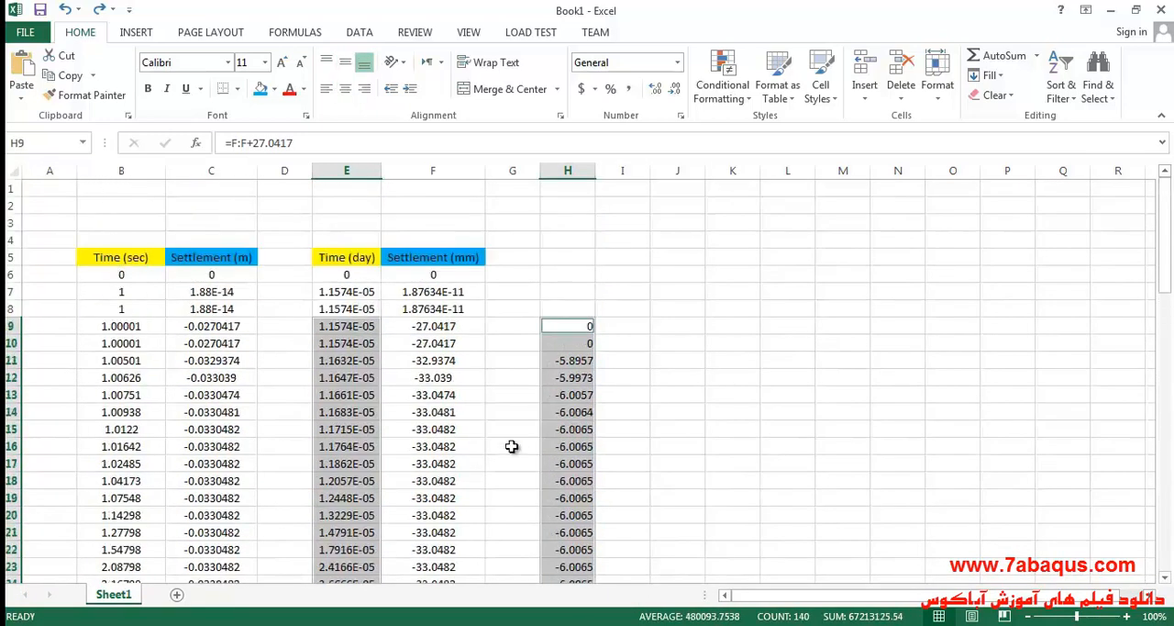
{"action": "left_click", "coordinate": [137, 34]}
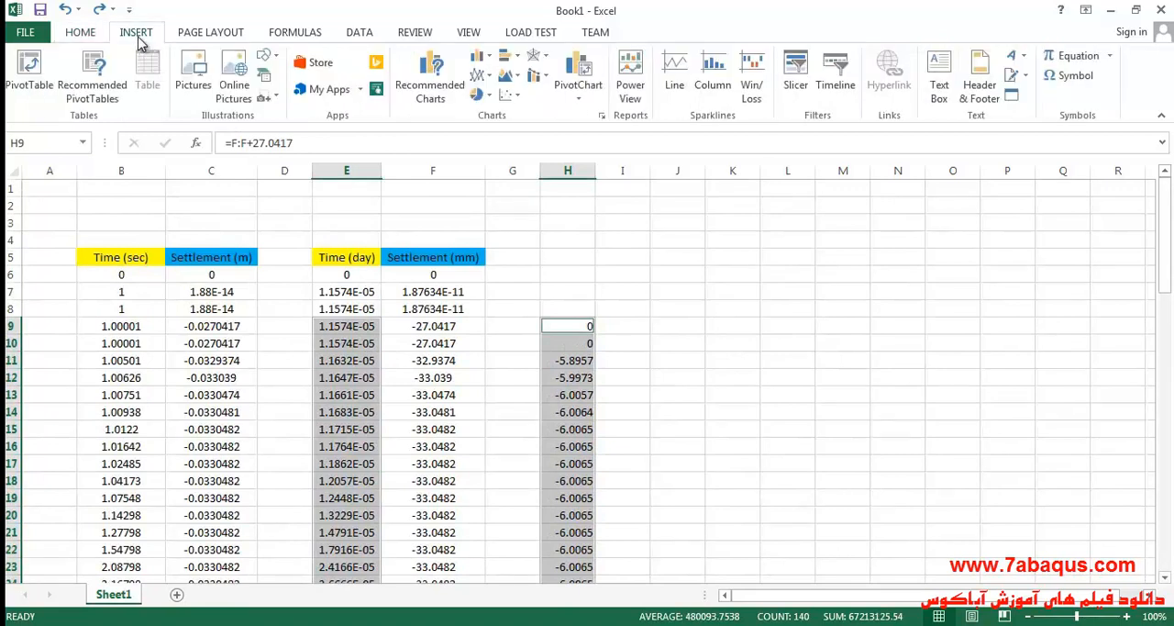
{"action": "left_click", "coordinate": [510, 94]}
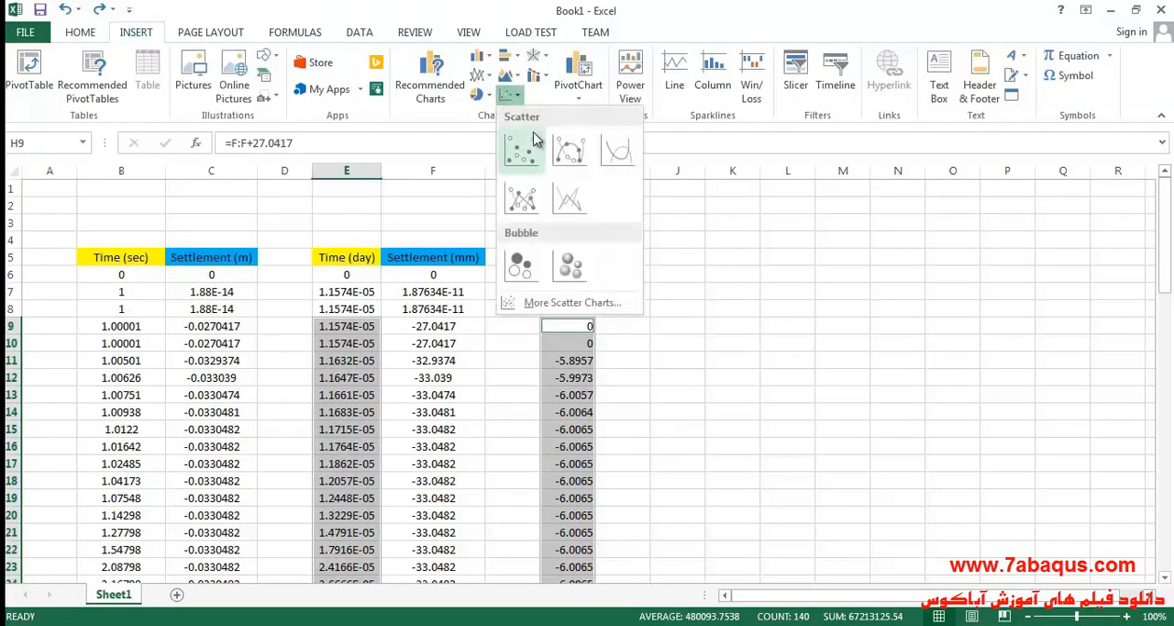
{"action": "left_click", "coordinate": [616, 150]}
{"action": "left_click_drag", "start_coordinate": [669, 288], "coordinate": [784, 234]}
Apply a base-10 logarithmic scale to the chart's horizontal time axis and shift the chart so it is fully in view.
{"action": "left_click", "coordinate": [696, 309]}
{"action": "double_click", "coordinate": [703, 315]}
{"action": "scroll", "coordinate": [995, 491], "scroll_direction": "down", "scroll_amount": 2}
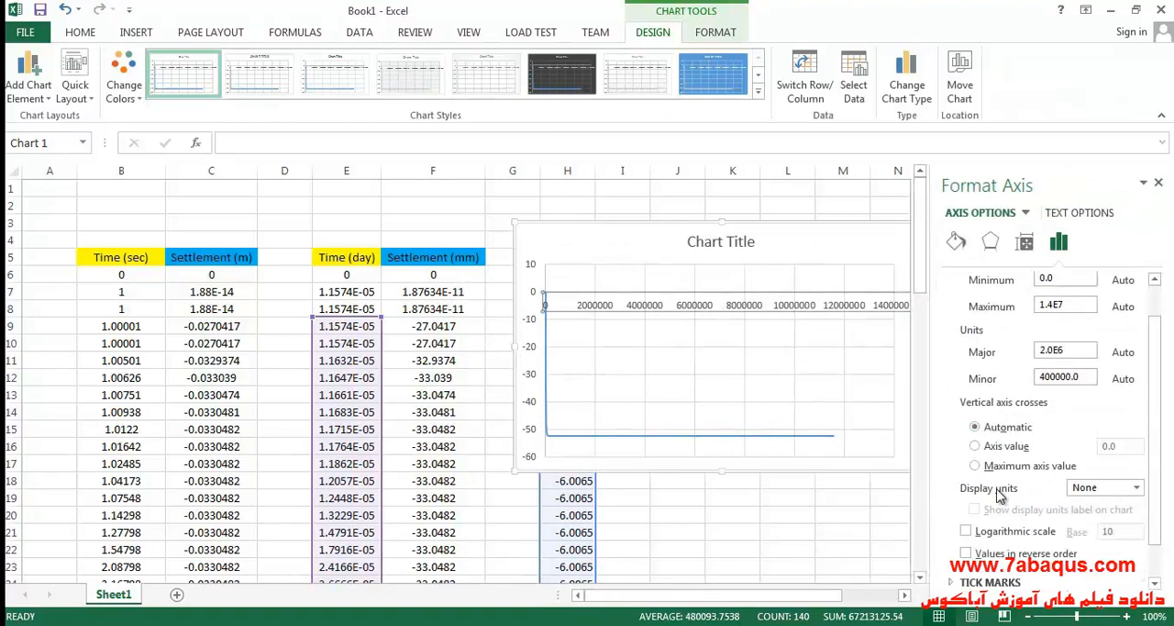
{"action": "scroll", "coordinate": [1000, 495], "scroll_direction": "down", "scroll_amount": 1}
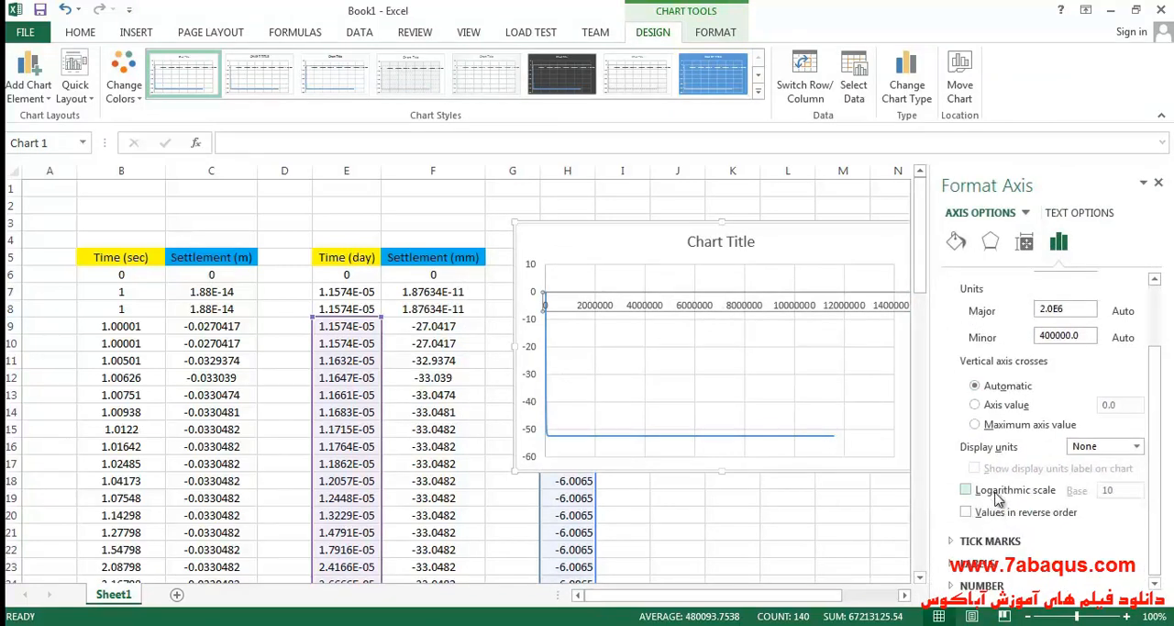
{"action": "left_click", "coordinate": [999, 496]}
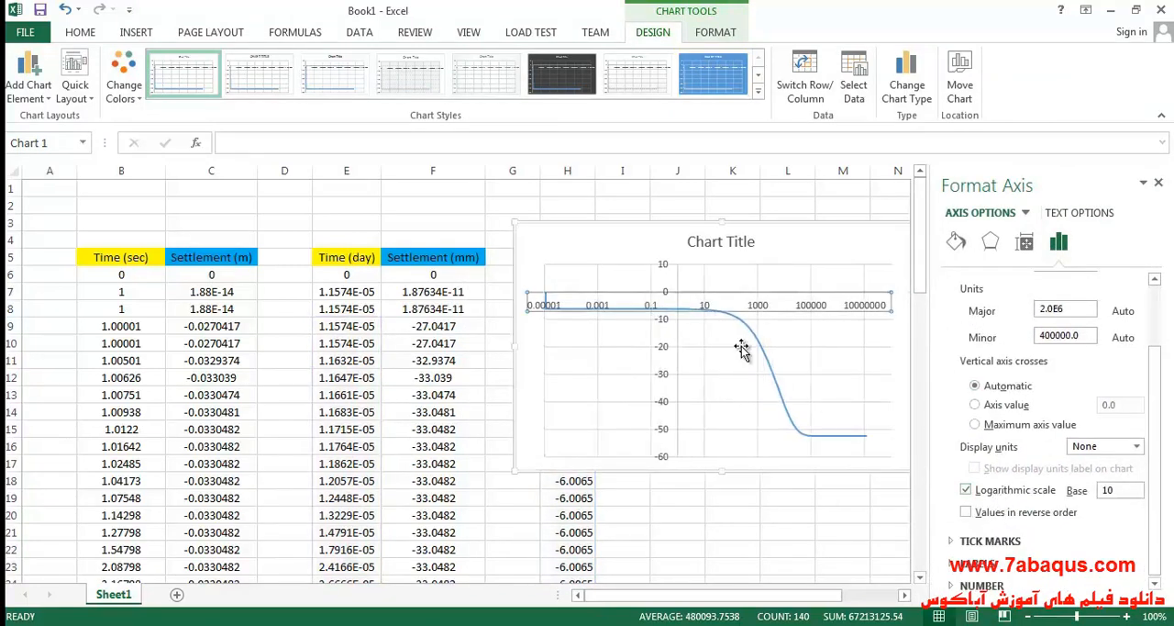
{"action": "left_click_drag", "start_coordinate": [791, 254], "coordinate": [760, 249]}
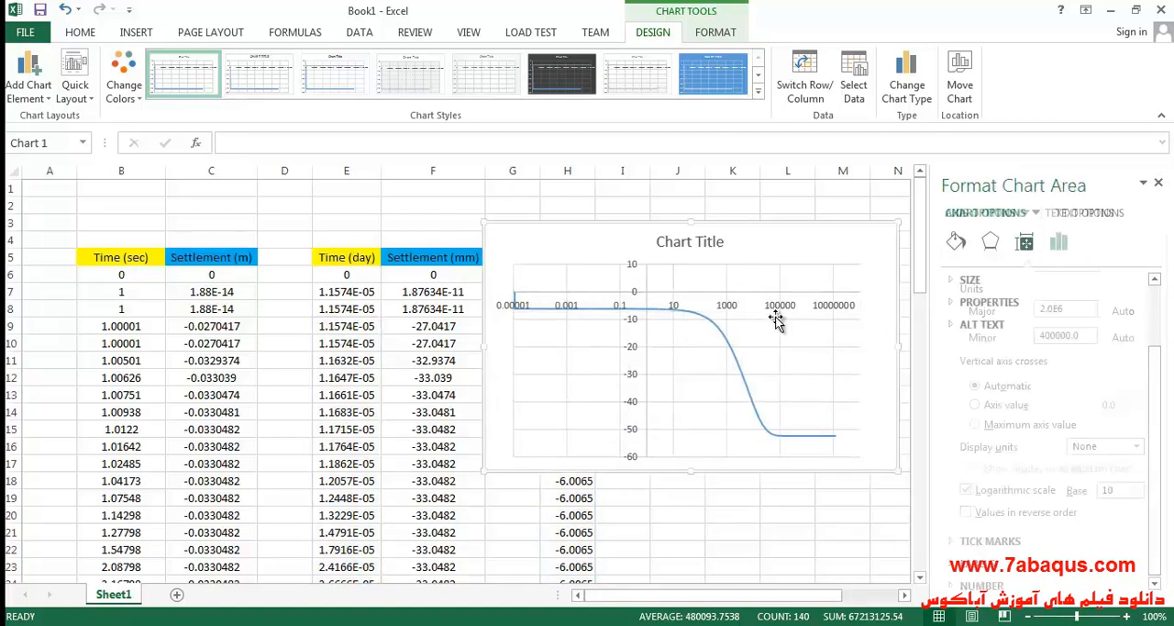
Set the bounds of the chart's horizontal time axis to a minimum of 0.1 and a maximum of 1.0E7.
{"action": "left_click", "coordinate": [1058, 241]}
{"action": "left_click", "coordinate": [982, 281]}
{"action": "left_click", "coordinate": [1069, 319]}
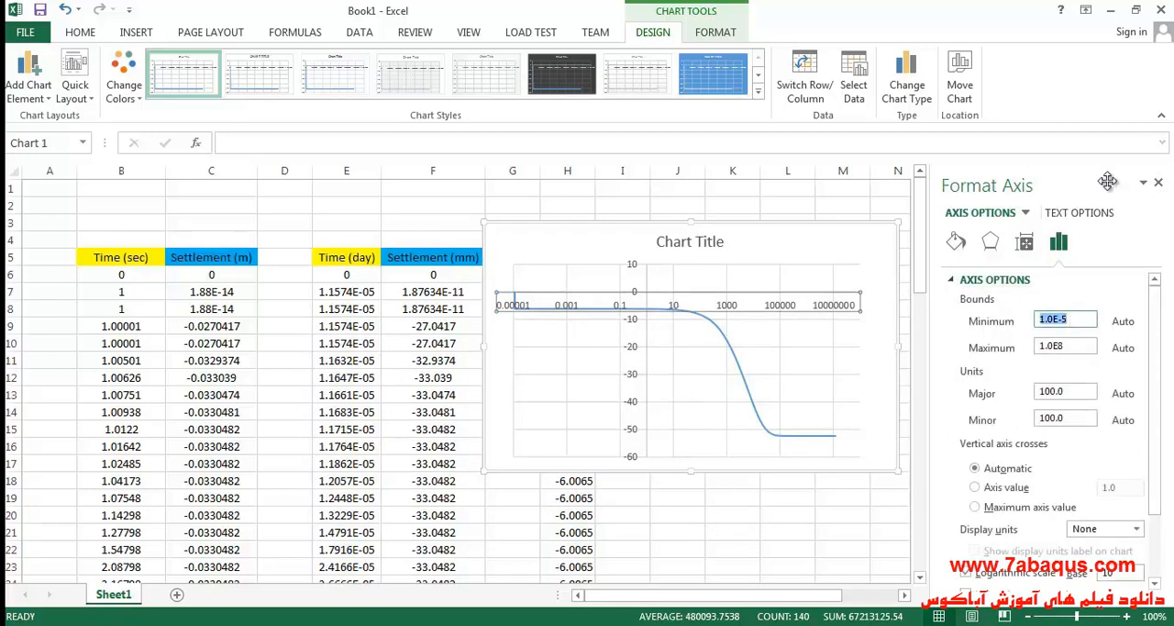
{"action": "left_click", "coordinate": [1072, 345]}
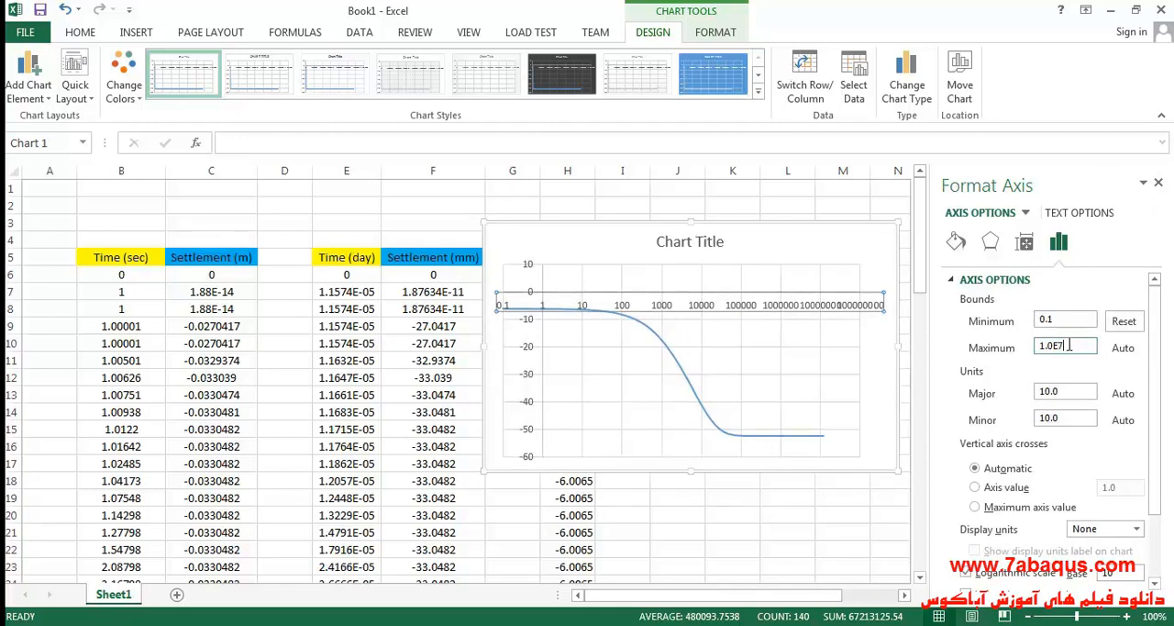
{"action": "left_click", "coordinate": [840, 246]}
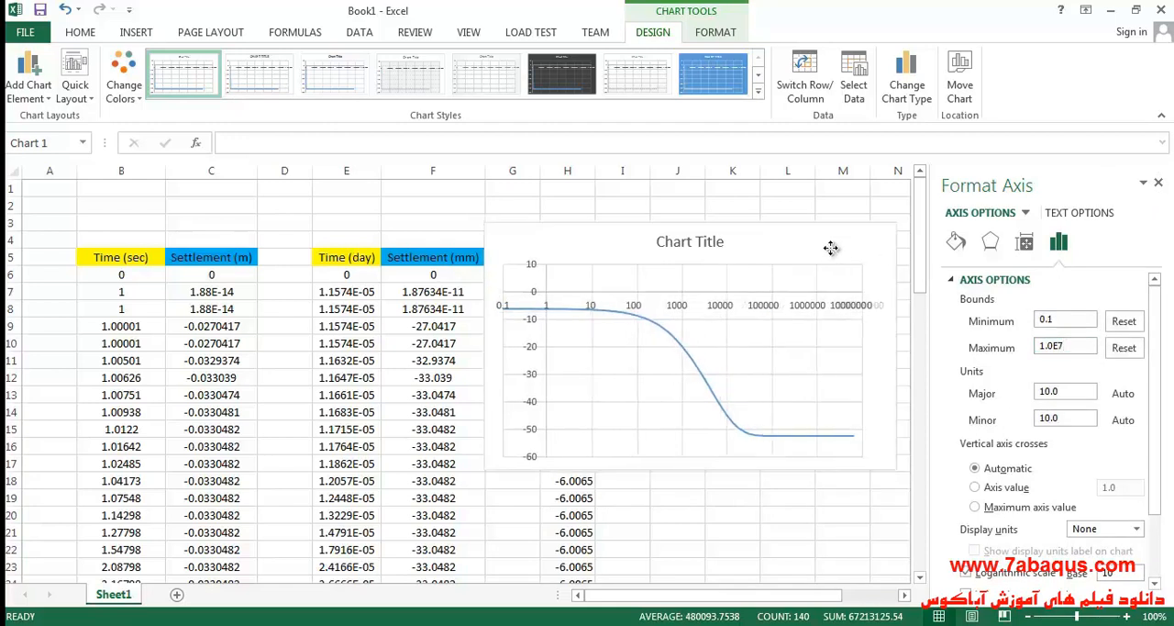
Make the chart's vertical axis cross the horizontal time axis at the axis value 0.1.
{"action": "left_click", "coordinate": [725, 309]}
{"action": "left_click", "coordinate": [1058, 241]}
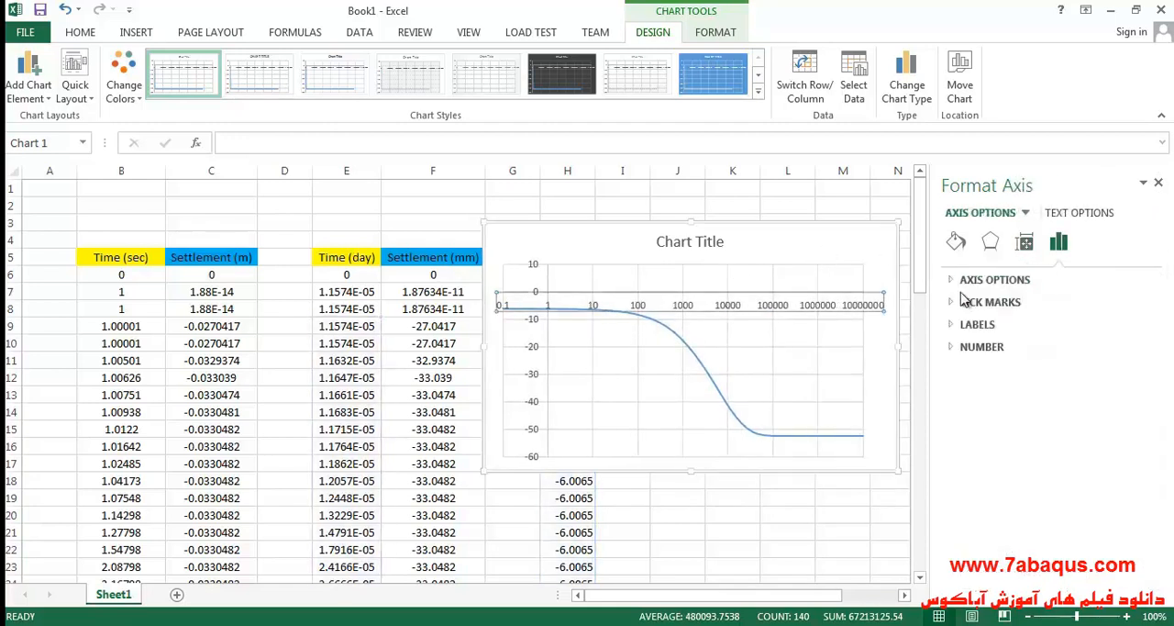
{"action": "left_click", "coordinate": [954, 285]}
{"action": "scroll", "coordinate": [1037, 484], "scroll_direction": "down", "scroll_amount": 1}
{"action": "left_click", "coordinate": [1009, 449]}
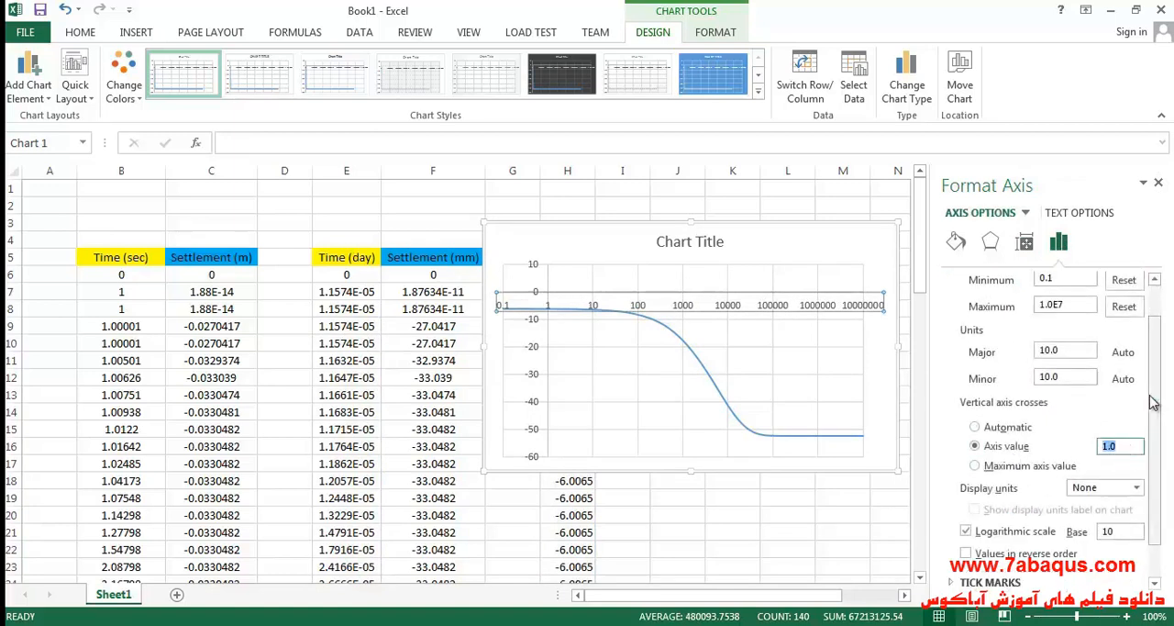
{"action": "left_click", "coordinate": [792, 251]}
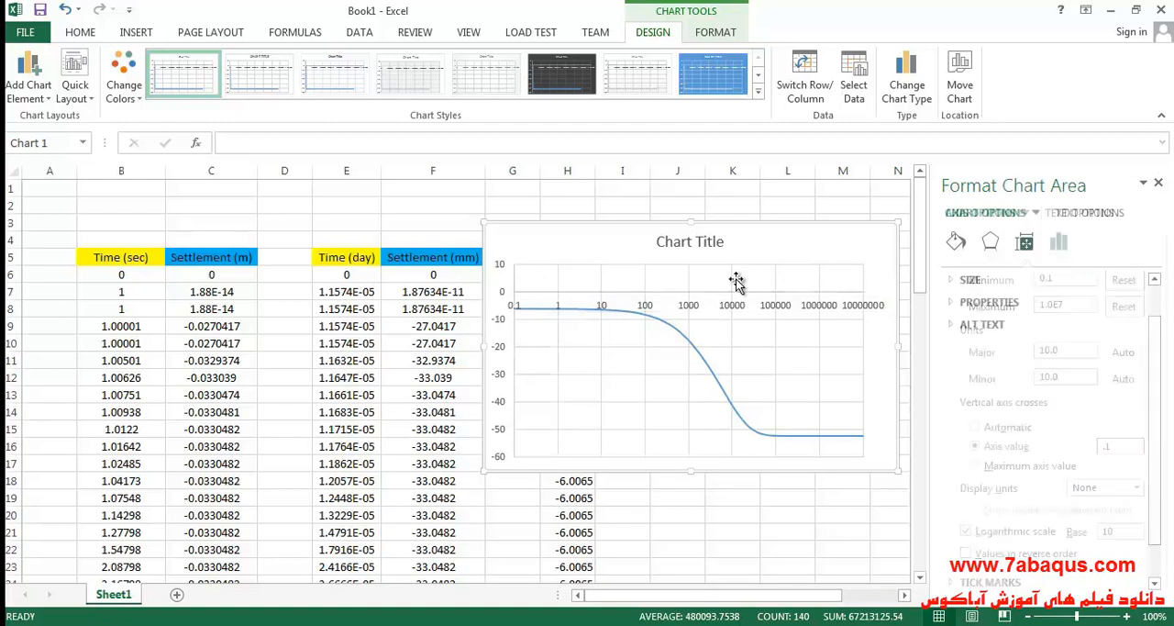
Make the horizontal time axis cross the settlement axis at its maximum axis value.
{"action": "left_click", "coordinate": [510, 331]}
{"action": "left_click", "coordinate": [1059, 241]}
{"action": "left_click", "coordinate": [990, 279]}
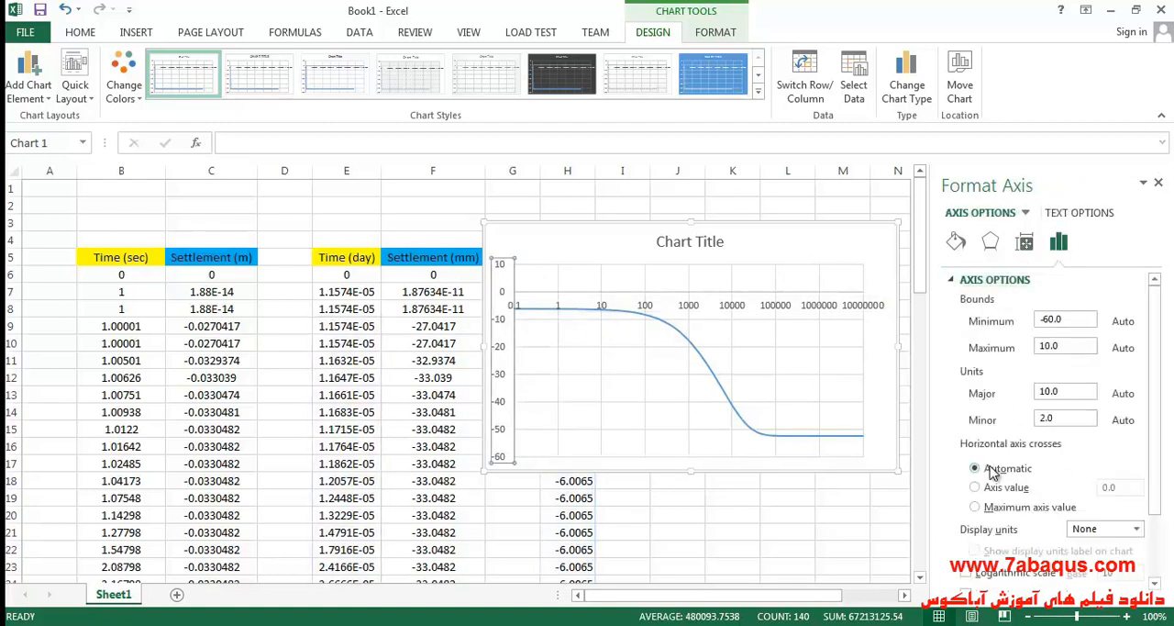
{"action": "scroll", "coordinate": [996, 472], "scroll_direction": "down", "scroll_amount": 1}
{"action": "left_click", "coordinate": [975, 466]}
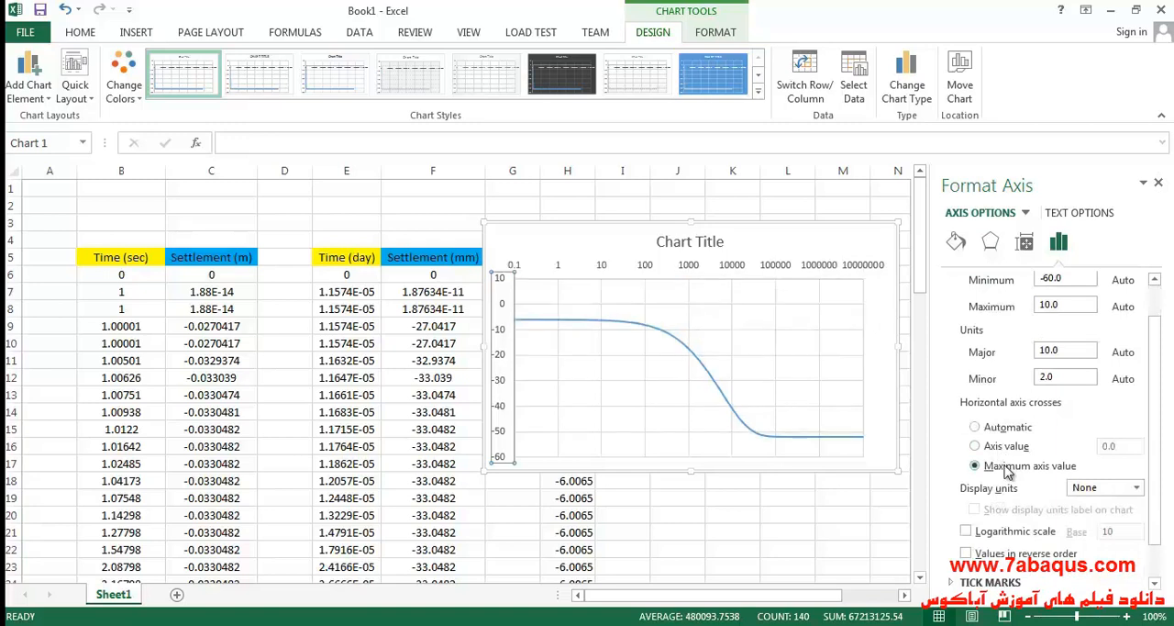
Set the bounds of the chart's vertical settlement axis to a minimum of -100 and a maximum of 0.
{"action": "scroll", "coordinate": [1074, 292], "scroll_direction": "up", "scroll_amount": 1}
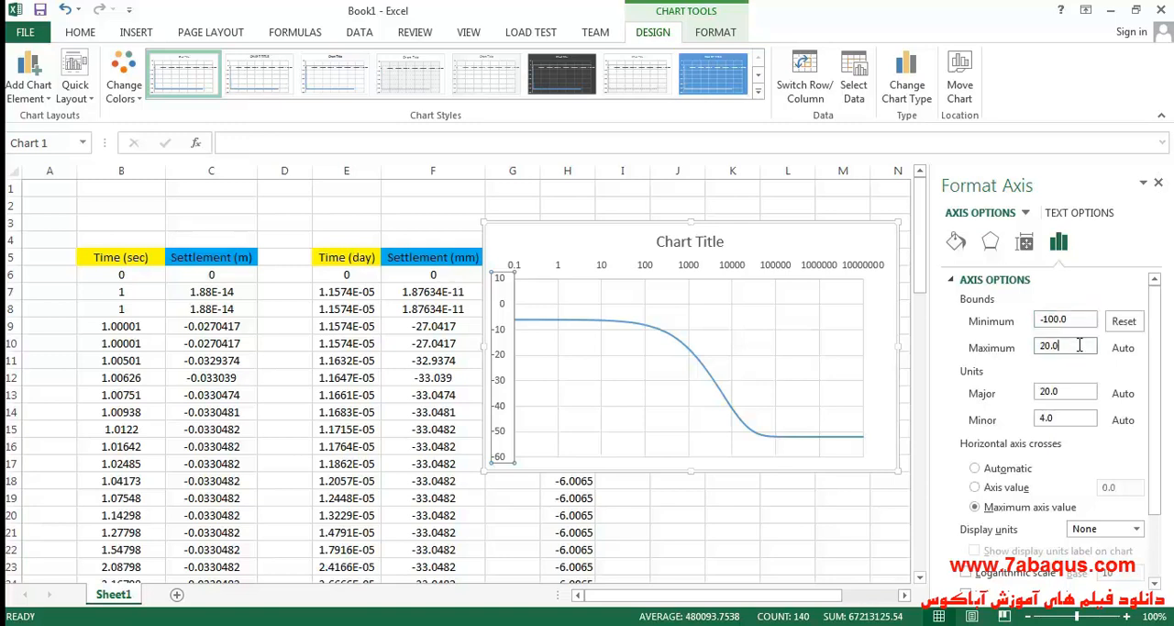
{"action": "left_click", "coordinate": [1080, 345]}
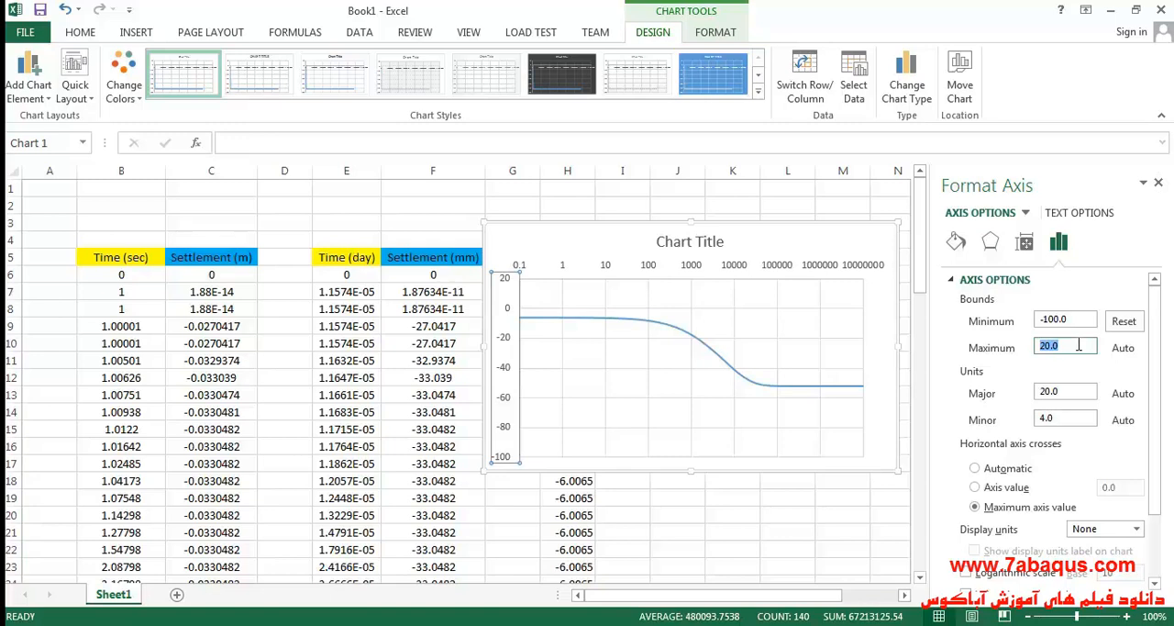
{"action": "left_click", "coordinate": [802, 236]}
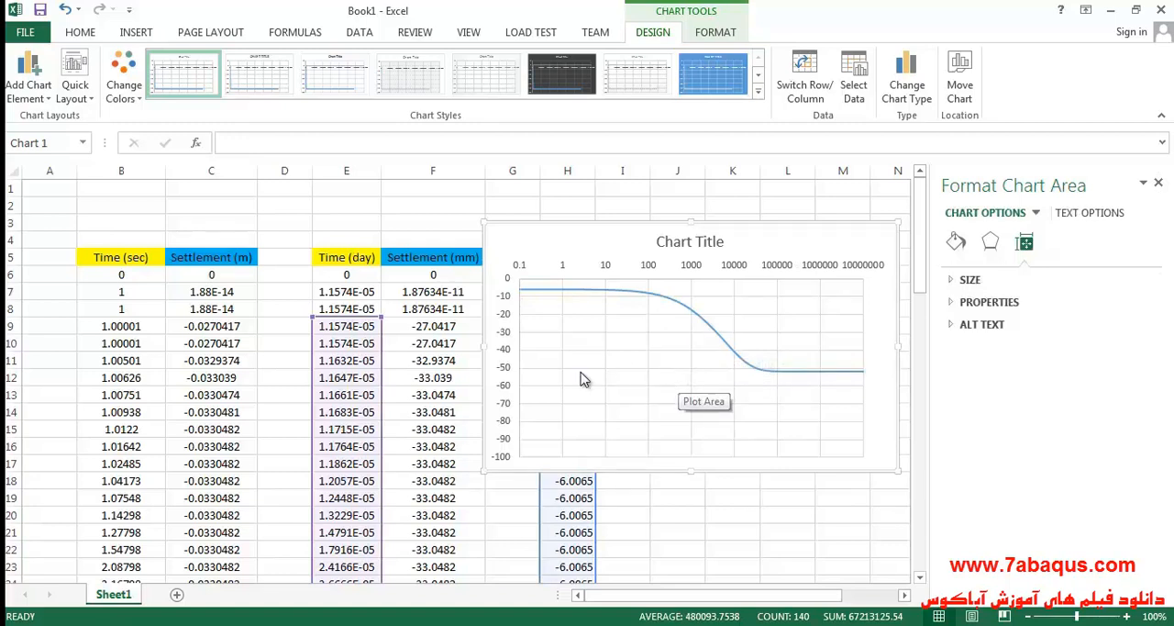
{"action": "left_click", "coordinate": [508, 331]}
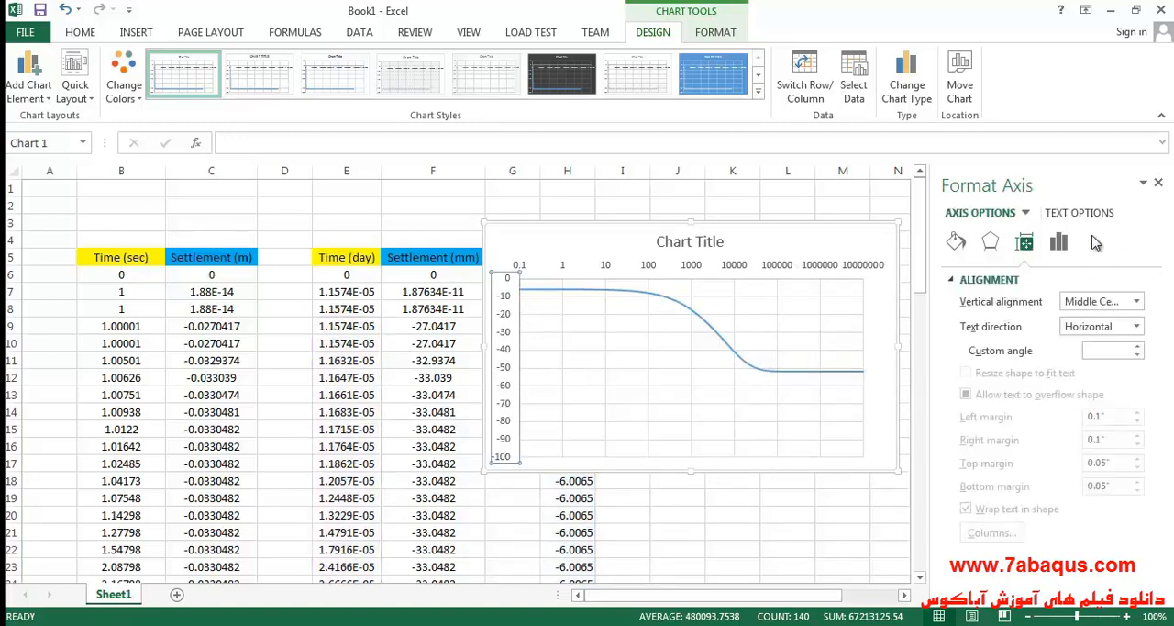
{"action": "left_click", "coordinate": [1058, 241]}
{"action": "left_click", "coordinate": [954, 281]}
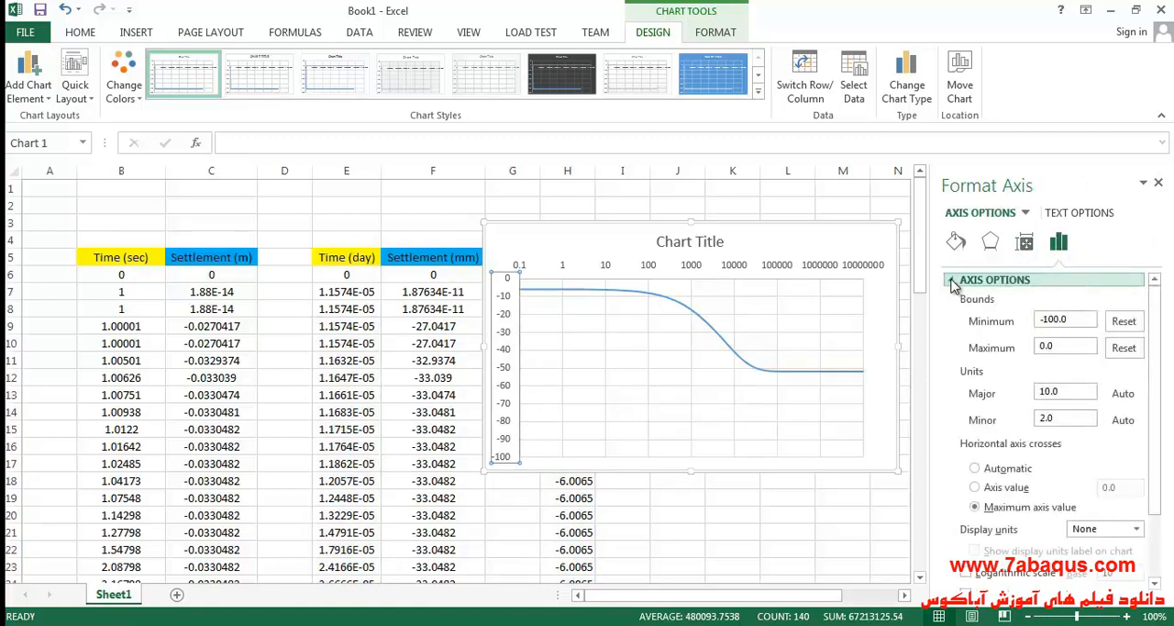
{"action": "left_click", "coordinate": [953, 281]}
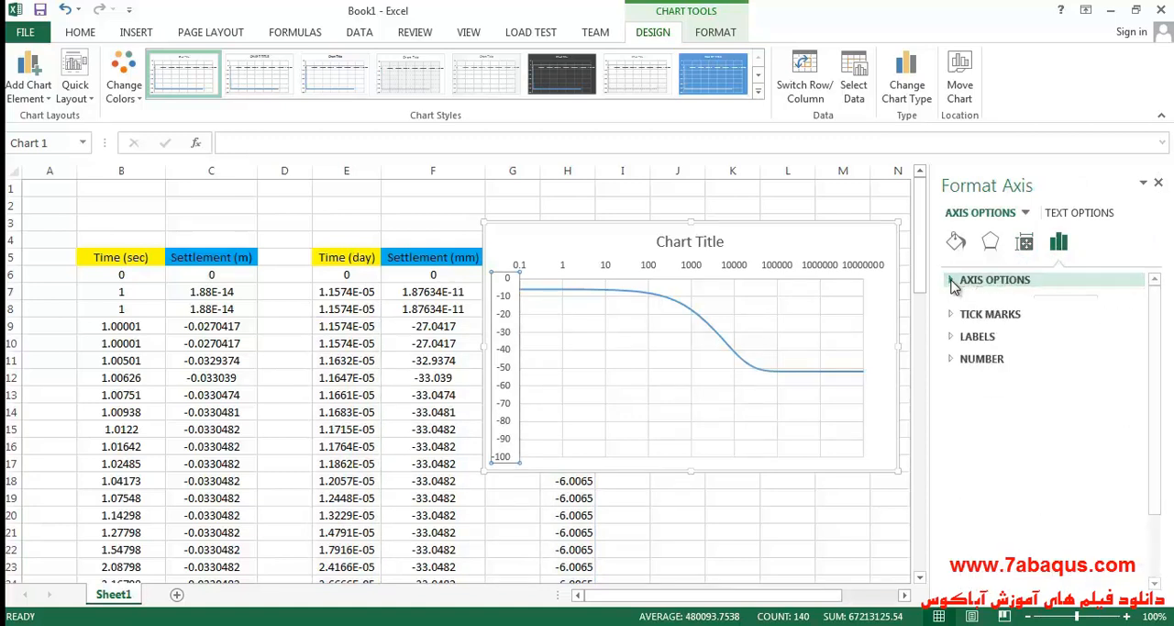
{"action": "left_click", "coordinate": [803, 241]}
{"action": "left_click", "coordinate": [1157, 182]}
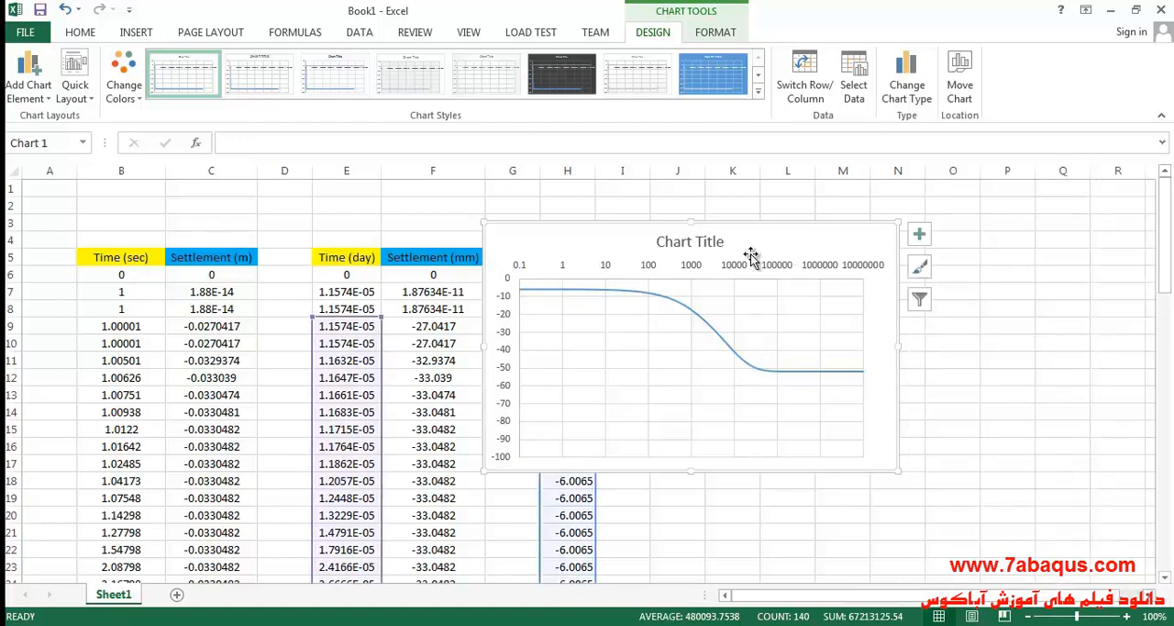
Make the horizontal time axis cross the chart's vertical settlement axis at the axis value -100.
{"action": "double_click", "coordinate": [511, 327]}
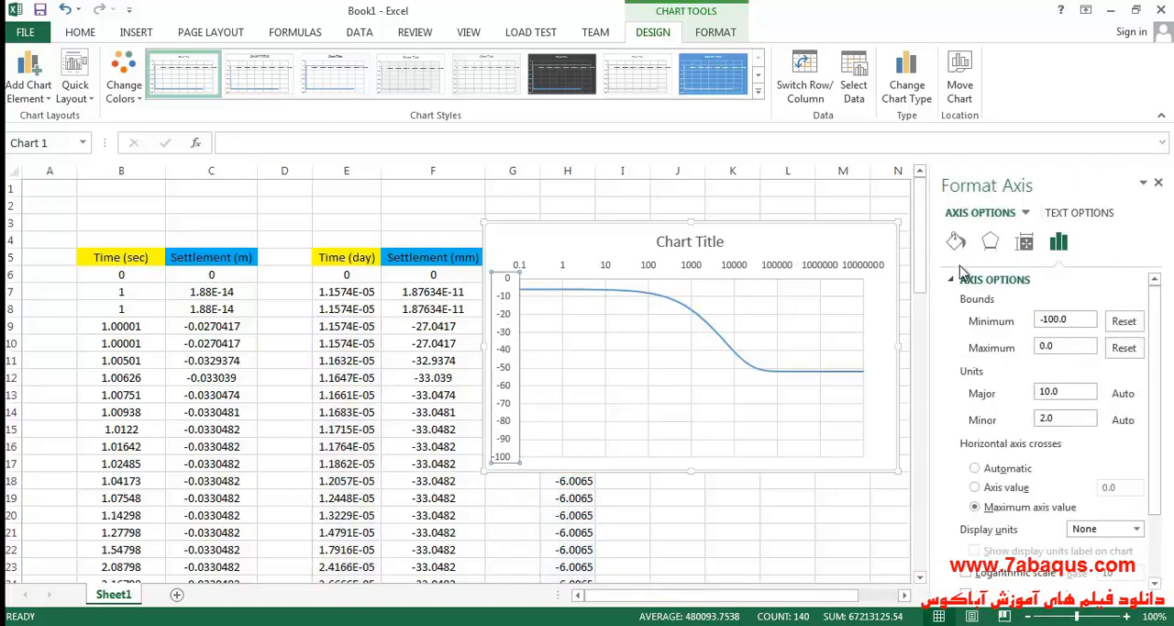
{"action": "scroll", "coordinate": [1018, 449], "scroll_direction": "down", "scroll_amount": 3}
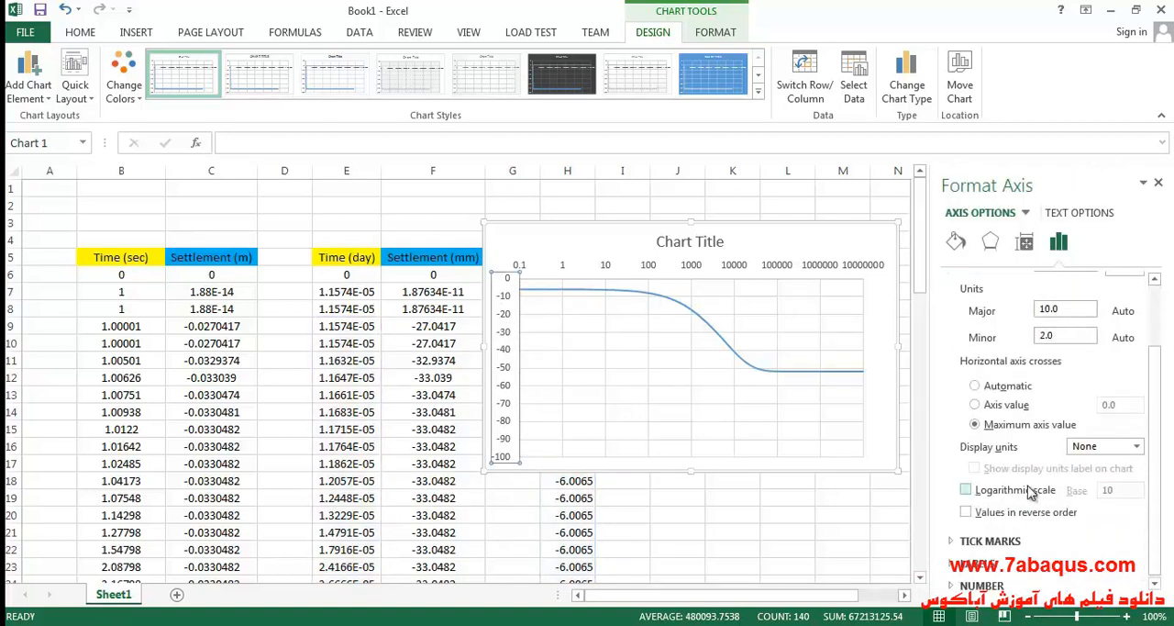
{"action": "scroll", "coordinate": [1018, 496], "scroll_direction": "down", "scroll_amount": 1}
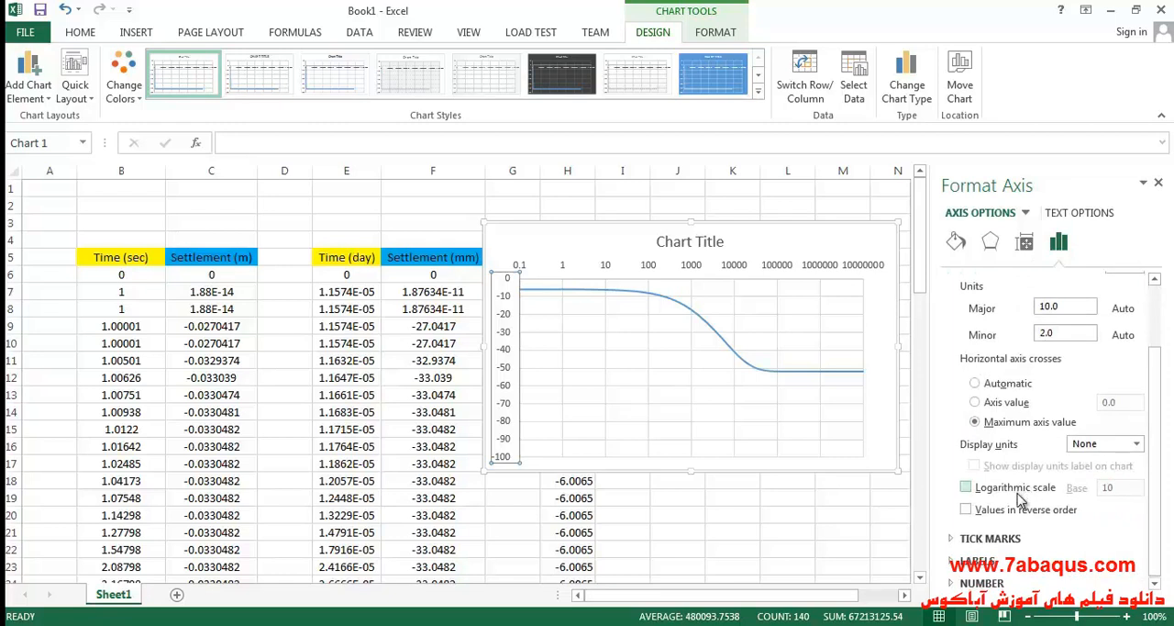
{"action": "left_click", "coordinate": [1014, 406]}
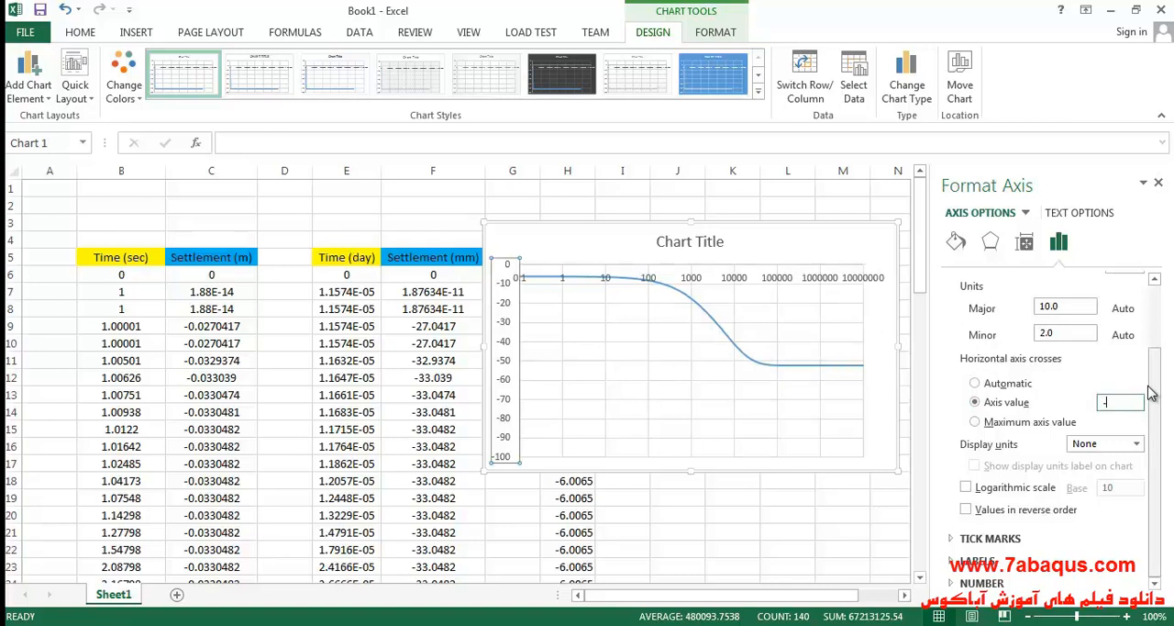
{"action": "left_click", "coordinate": [806, 240]}
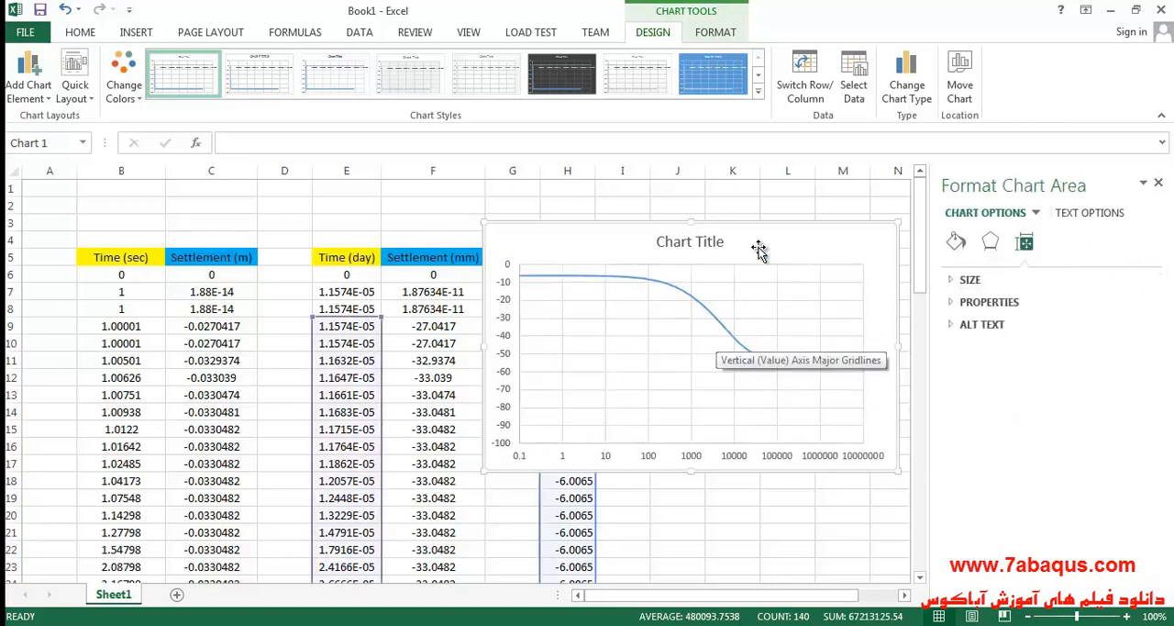
{"action": "left_click", "coordinate": [1158, 184]}
Add axis titles to the settlement chart and remove its chart title.
{"action": "left_click", "coordinate": [919, 234]}
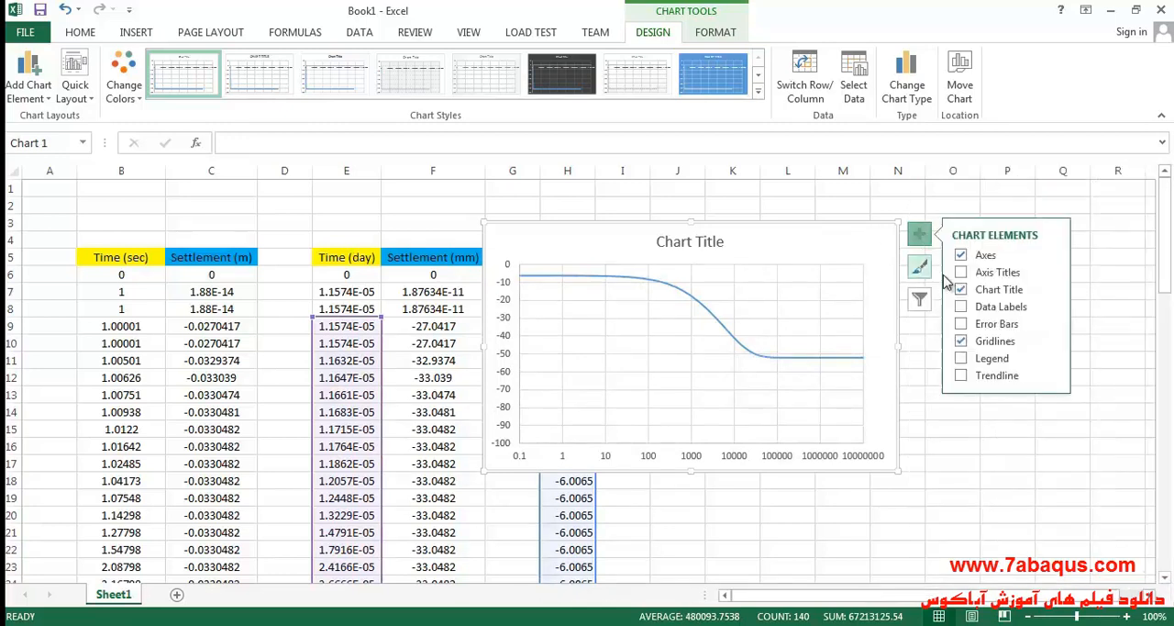
{"action": "left_click", "coordinate": [978, 272]}
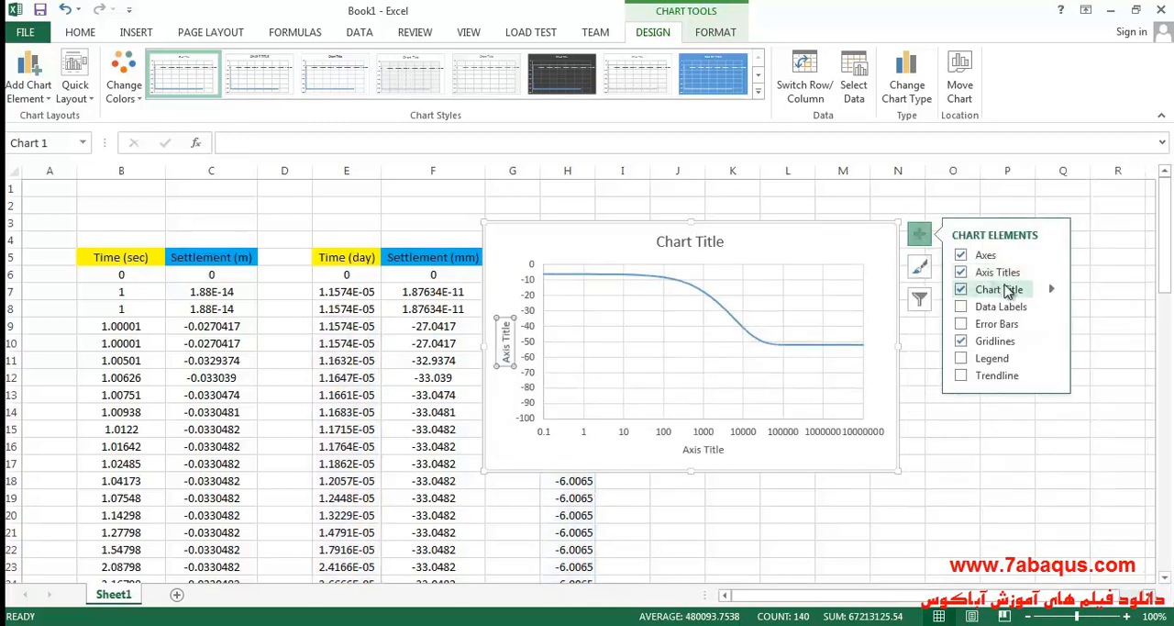
{"action": "left_click", "coordinate": [973, 290]}
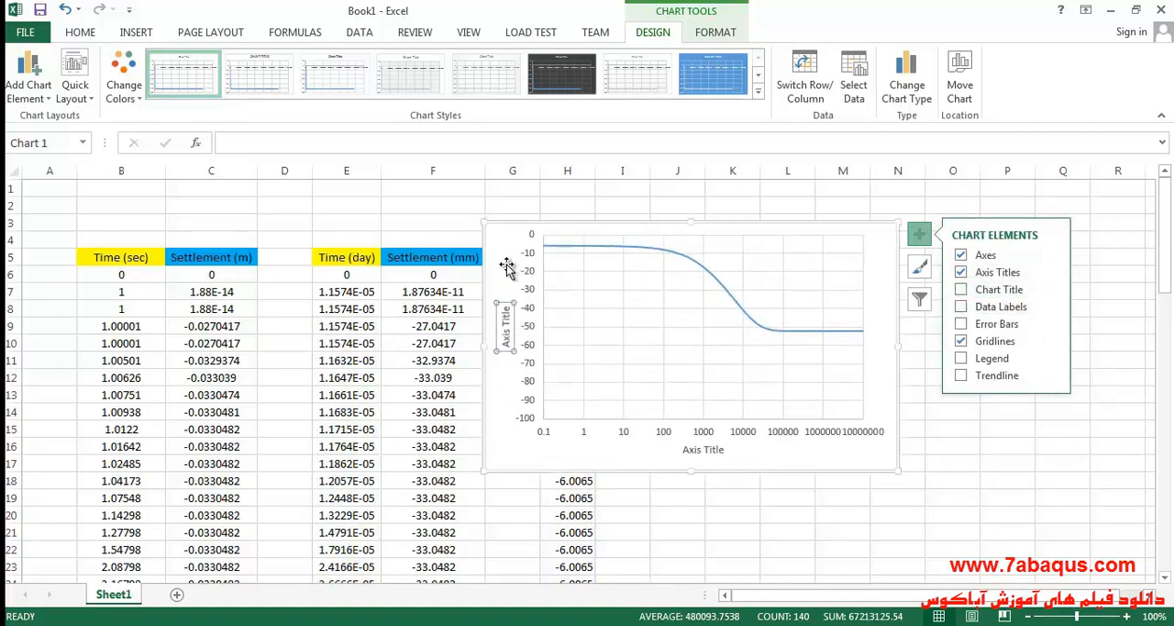
{"action": "left_click", "coordinate": [921, 236]}
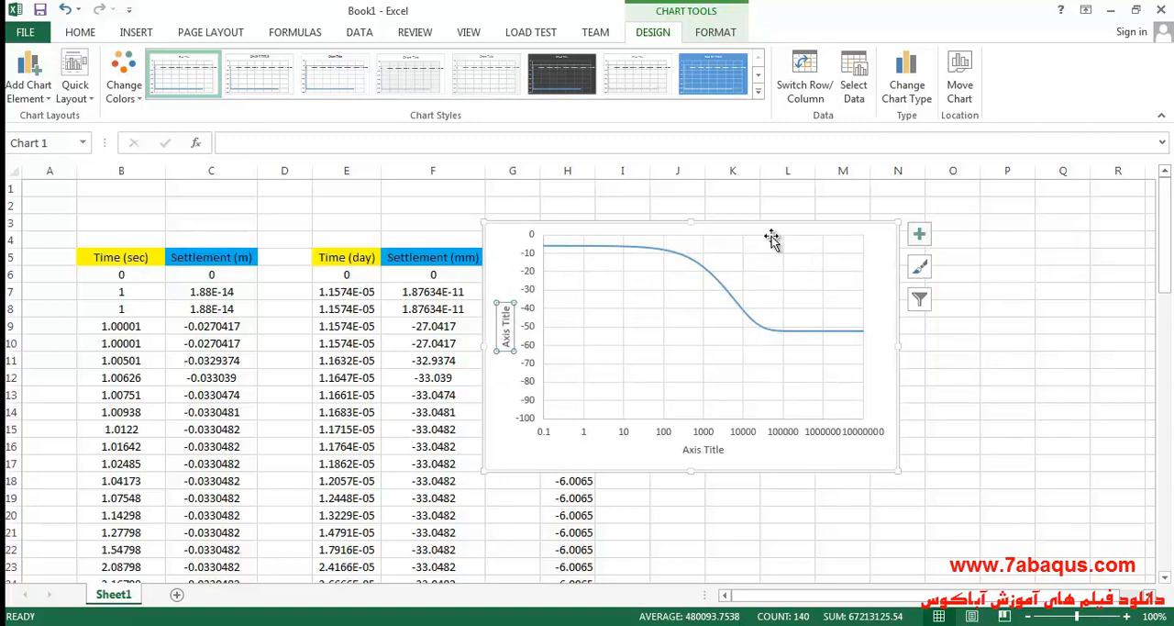
Move the chart clear of the data columns and title its horizontal axis "Time (day)", matching the header in E5.
{"action": "left_click_drag", "start_coordinate": [520, 242], "coordinate": [687, 224]}
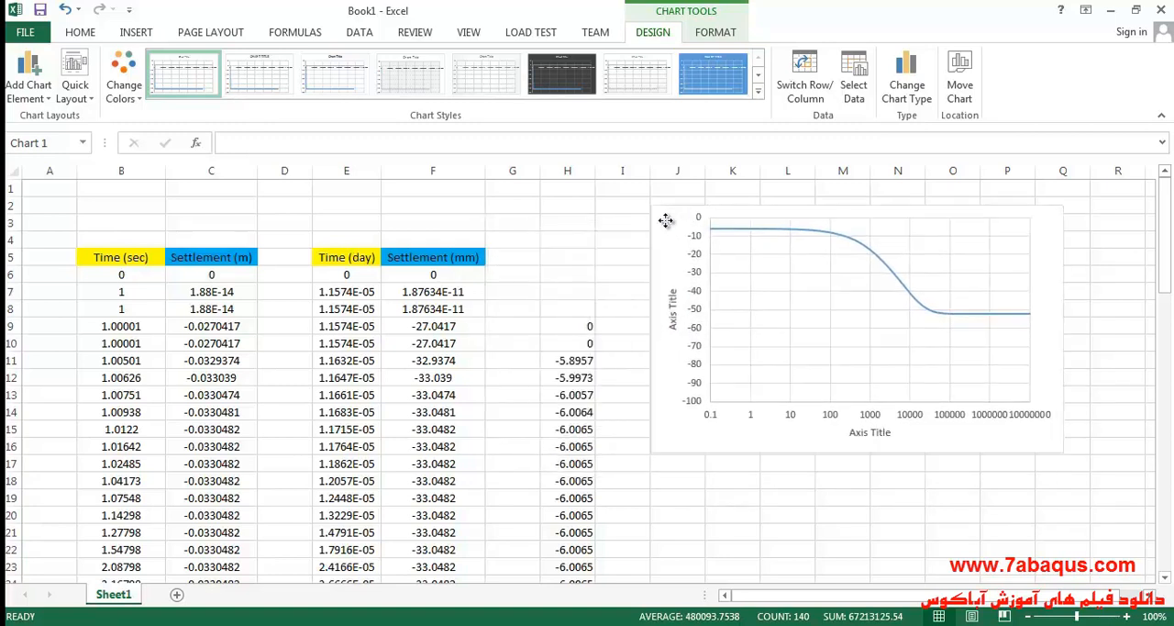
{"action": "double_click", "coordinate": [356, 266]}
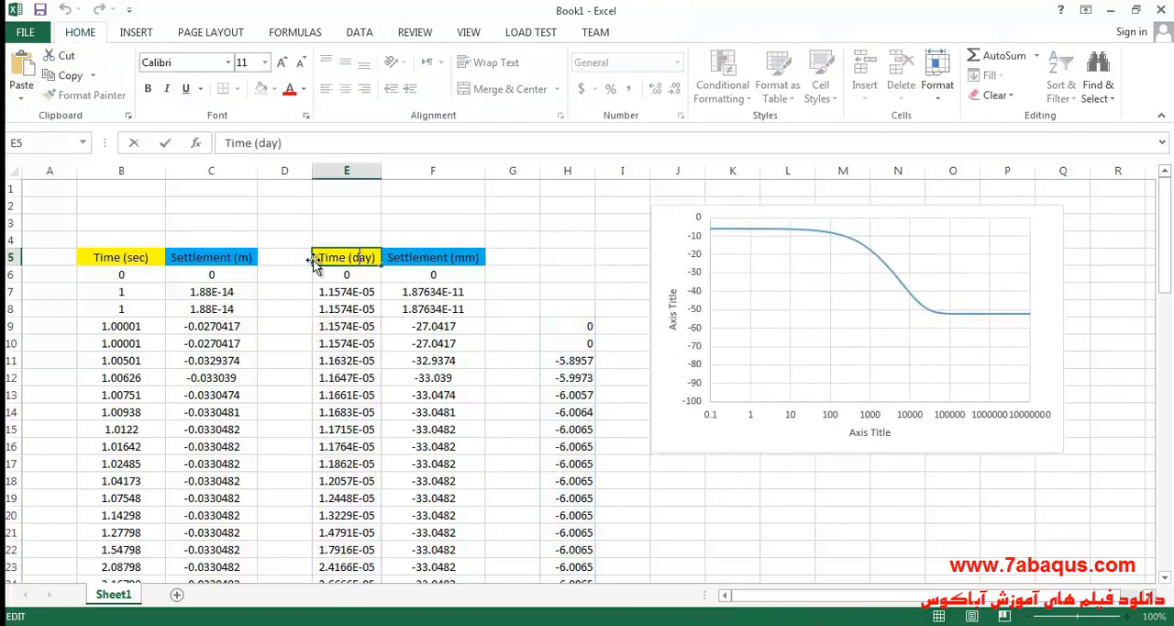
{"action": "left_click_drag", "start_coordinate": [320, 257], "coordinate": [369, 258]}
{"action": "right_click", "coordinate": [360, 260]}
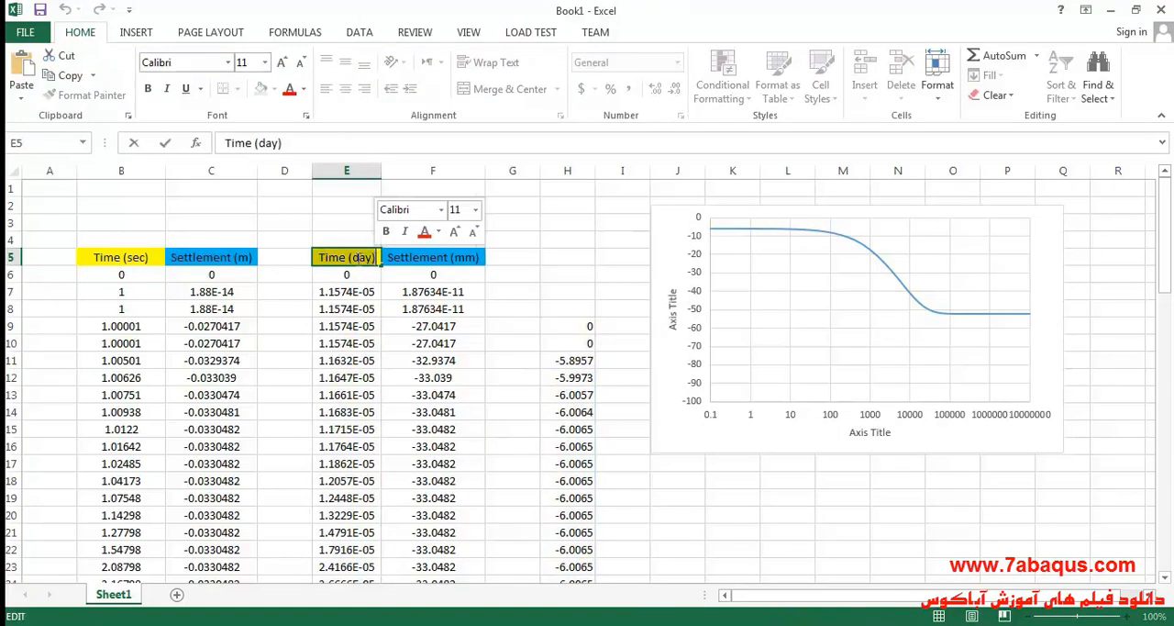
{"action": "left_click", "coordinate": [395, 292]}
{"action": "left_click", "coordinate": [872, 434]}
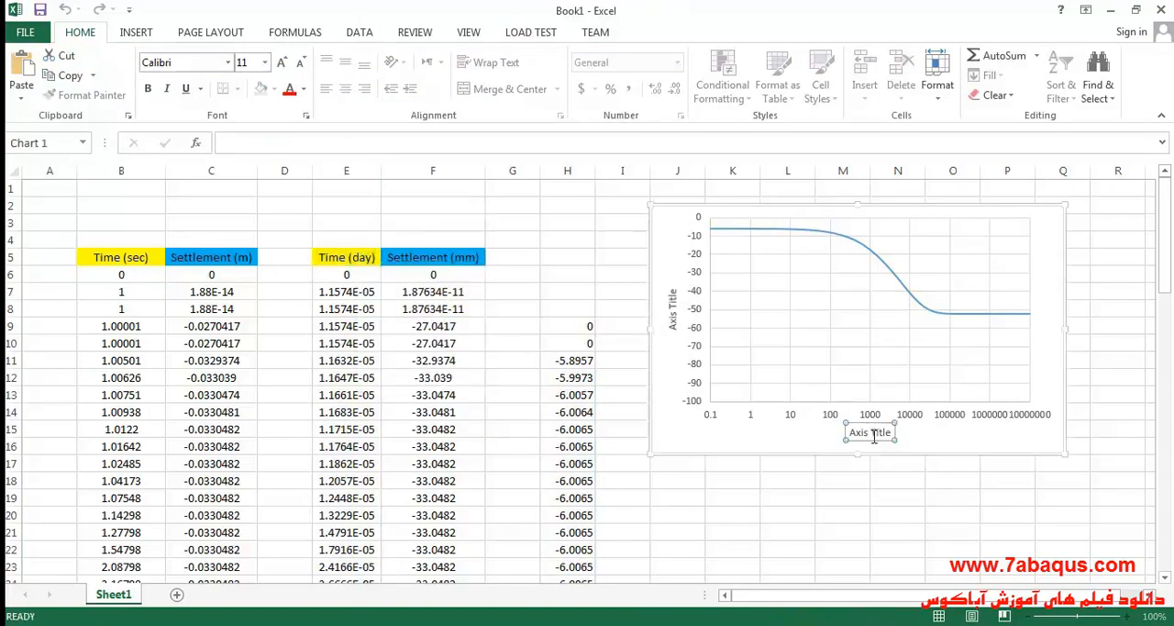
{"action": "triple_click", "coordinate": [871, 434]}
{"action": "right_click", "coordinate": [871, 435]}
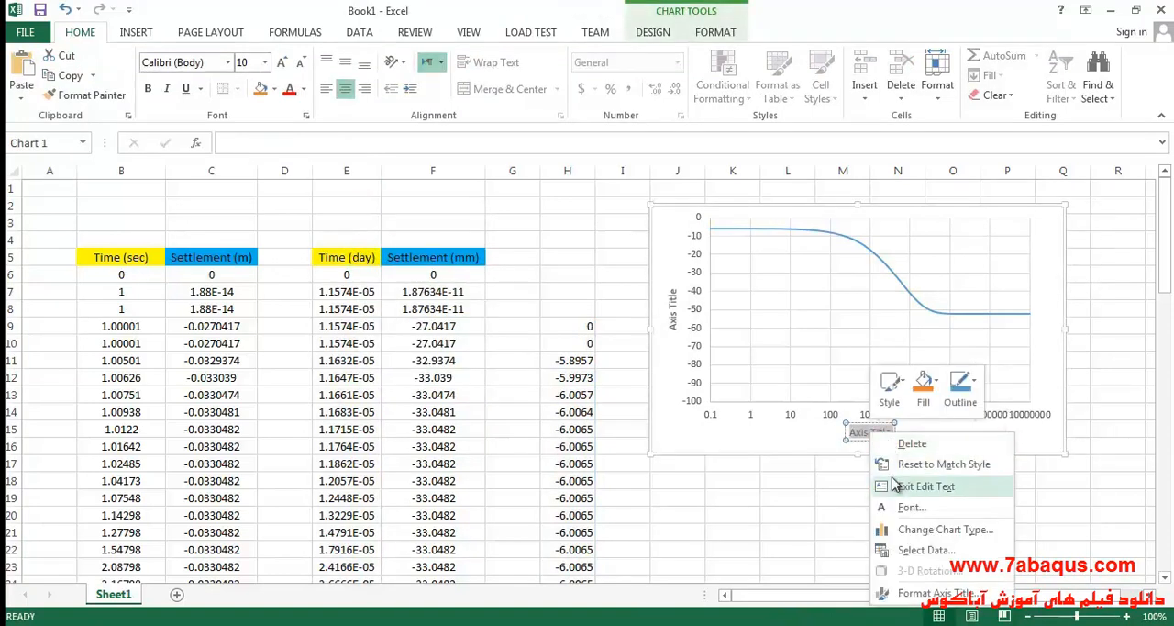
{"action": "left_click", "coordinate": [858, 439]}
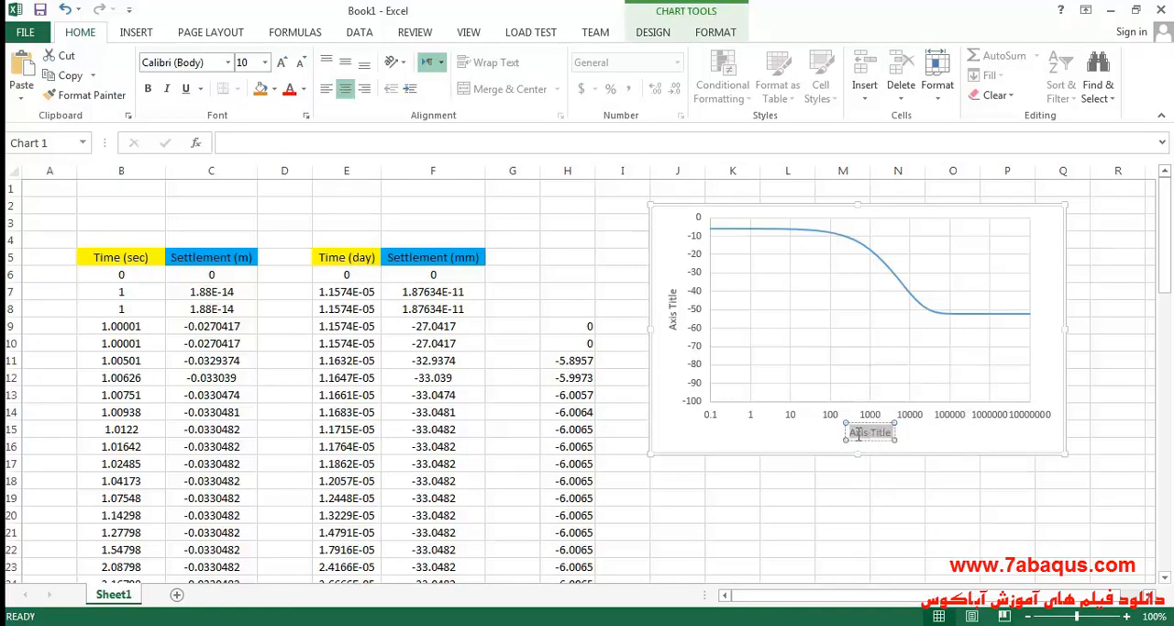
{"action": "key", "text": "Delete"}
{"action": "type", "text": "Time (day)"}
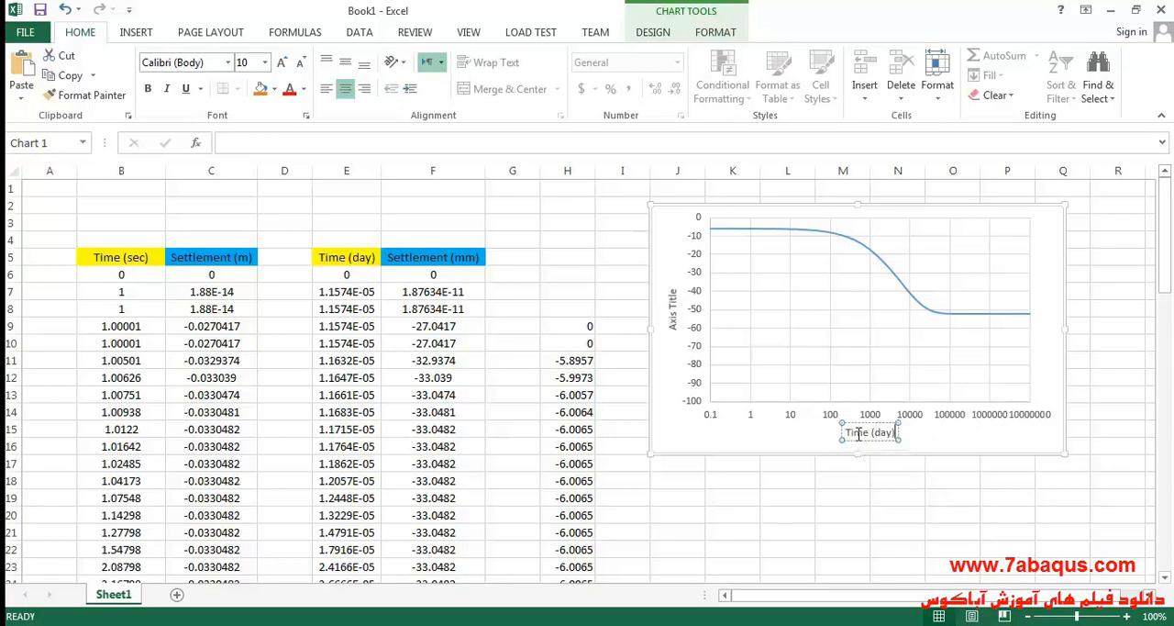
Title the chart's vertical axis "Settlement (mm)" by copying the header text from cell F5.
{"action": "double_click", "coordinate": [440, 256]}
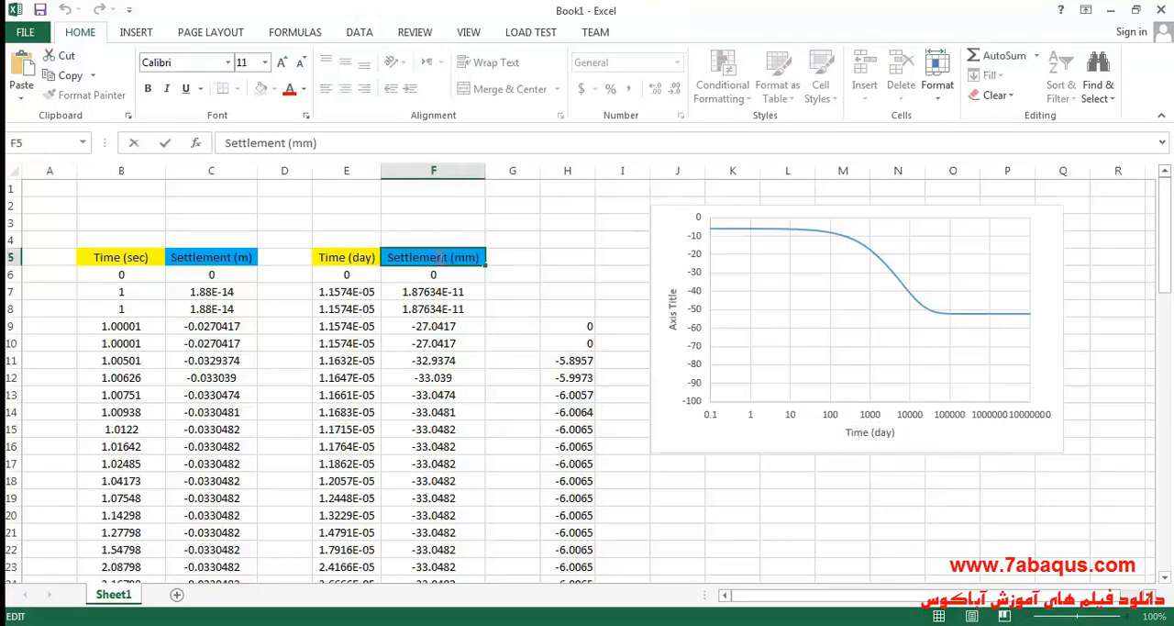
{"action": "left_click_drag", "start_coordinate": [392, 256], "coordinate": [464, 258]}
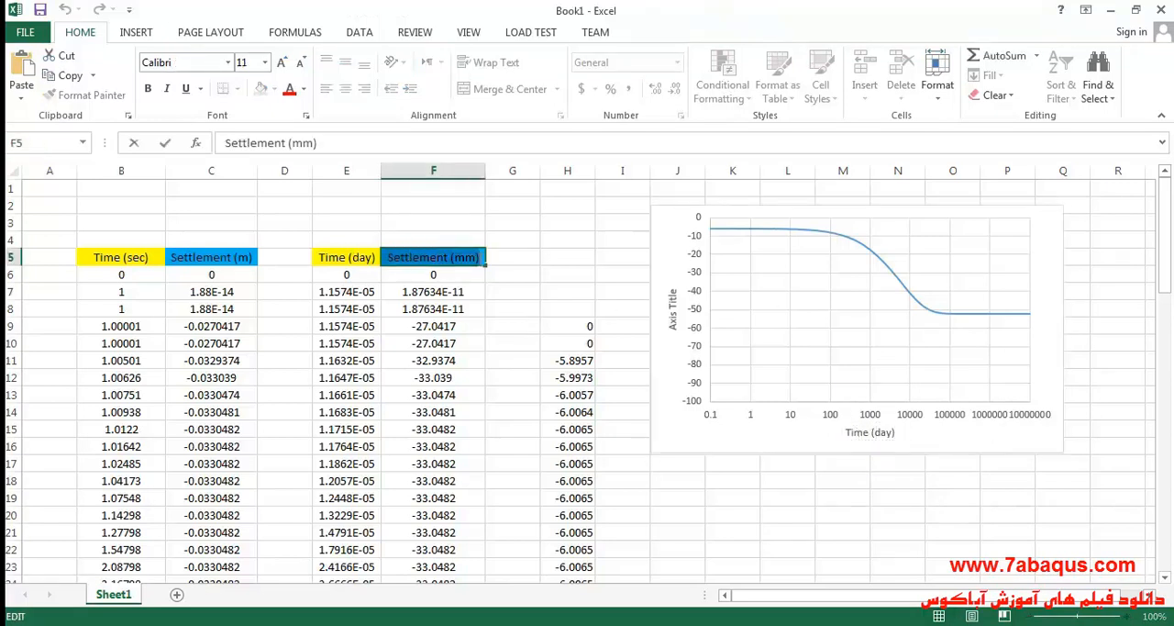
{"action": "right_click", "coordinate": [464, 257]}
{"action": "left_click", "coordinate": [496, 292]}
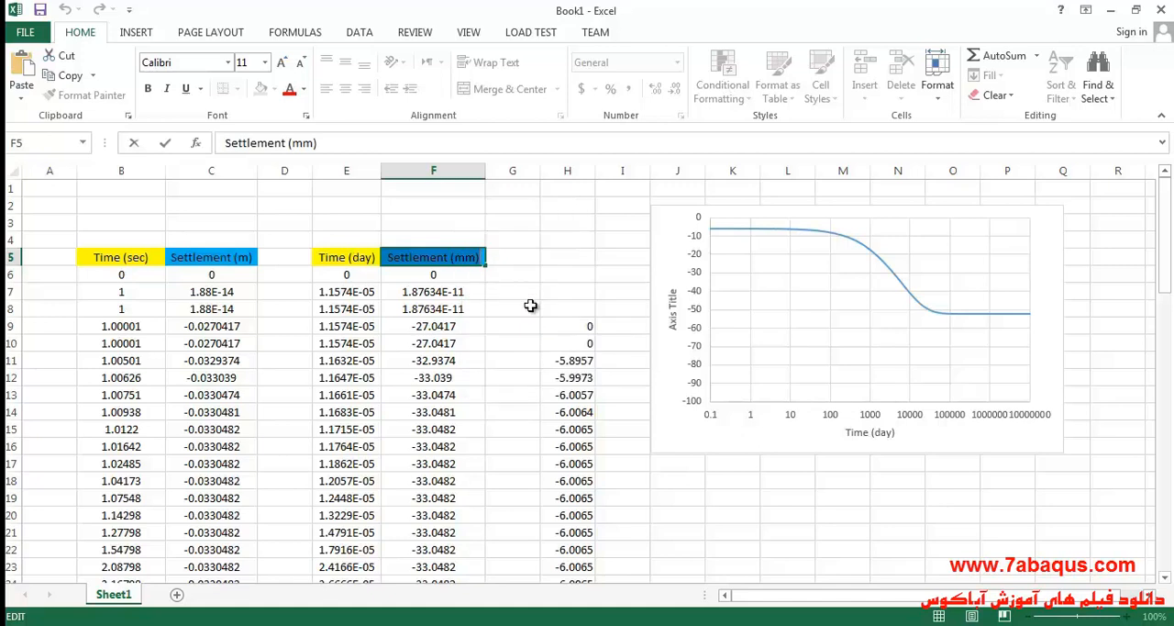
{"action": "double_click", "coordinate": [674, 314]}
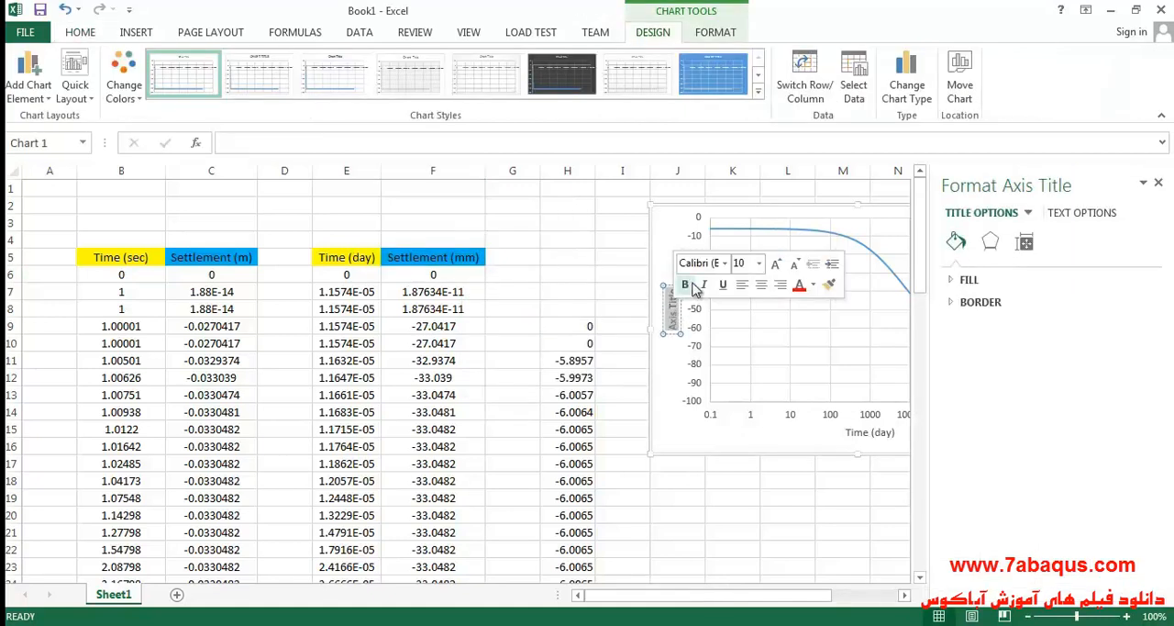
{"action": "key", "text": "ctrl+v"}
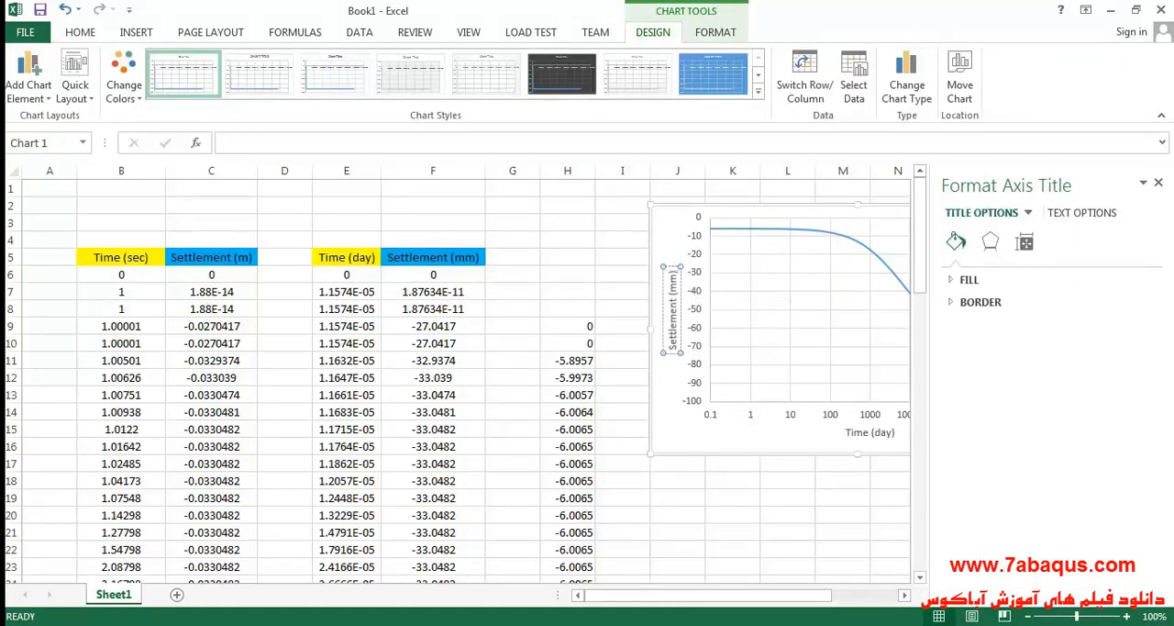
{"action": "left_click", "coordinate": [1158, 183]}
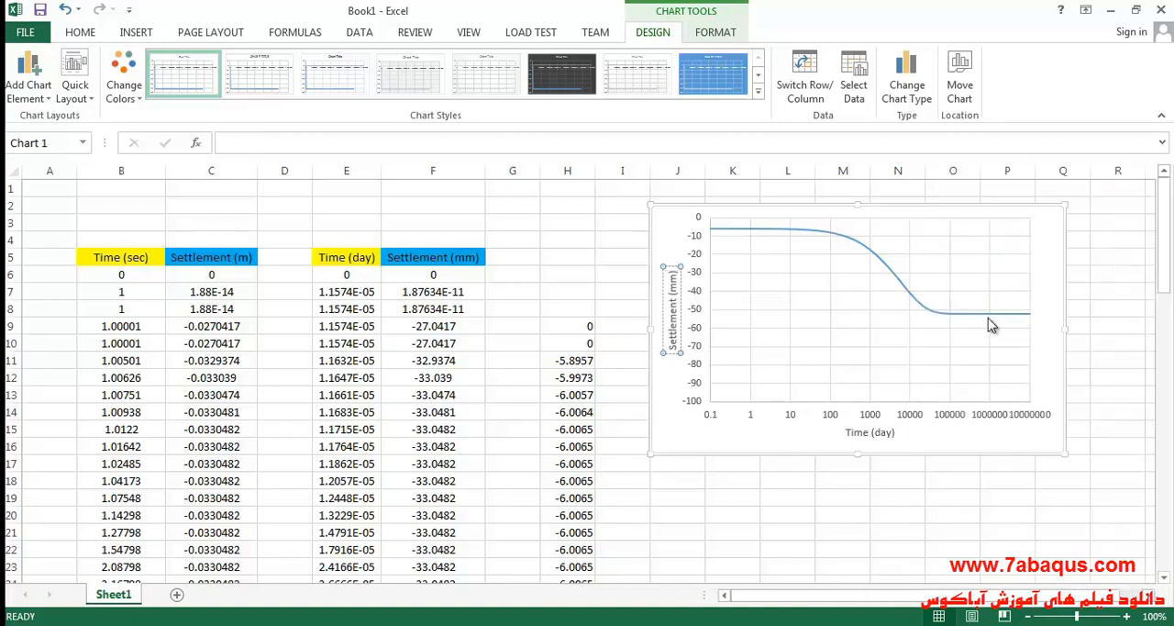
Move the chart back beside the data columns and enlarge it from its lower-left corner.
{"action": "left_click", "coordinate": [683, 239]}
{"action": "left_click", "coordinate": [671, 232]}
{"action": "left_click_drag", "start_coordinate": [671, 232], "coordinate": [545, 237]}
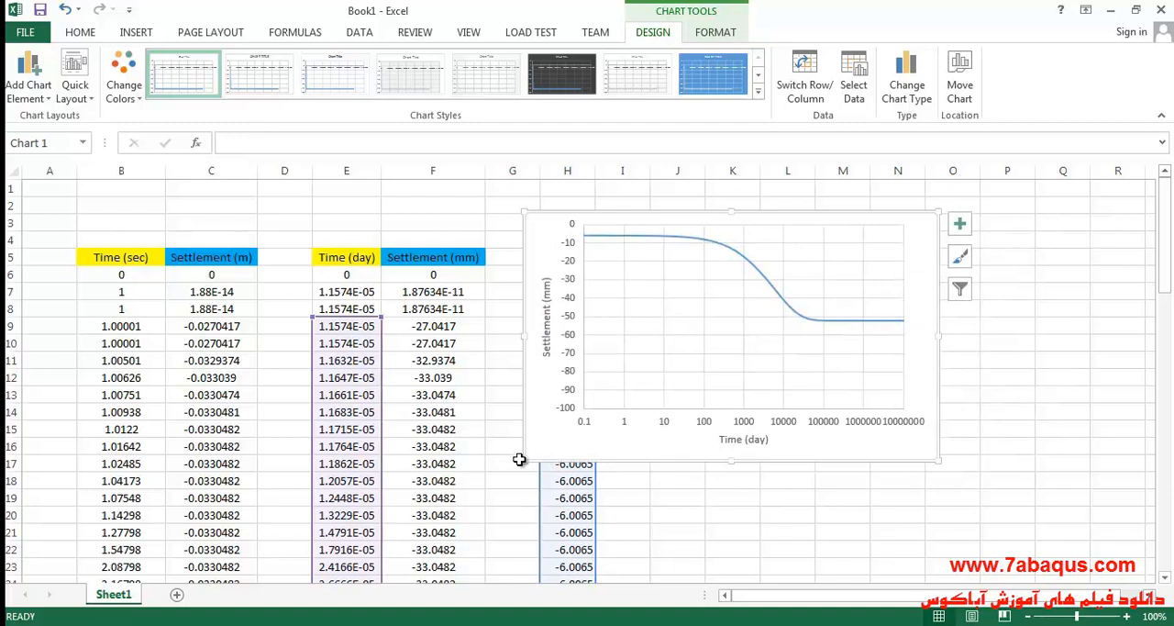
{"action": "left_click_drag", "start_coordinate": [527, 459], "coordinate": [477, 503]}
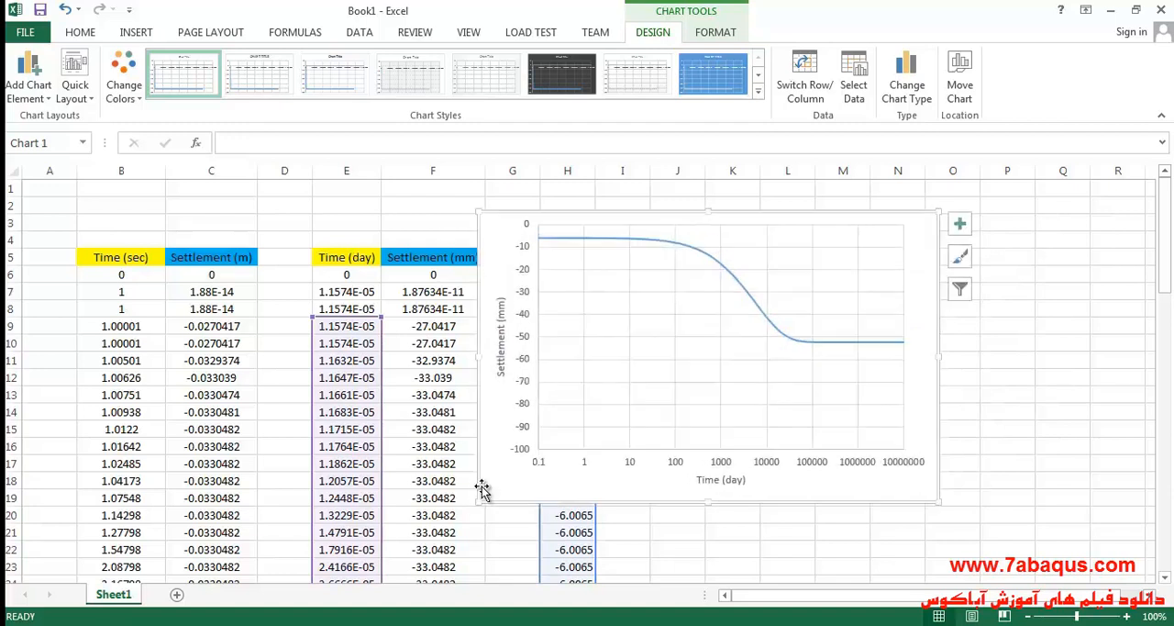
Fill the chart's plot area with the picture 2020-07-16_220056.png from the Desktop.
{"action": "double_click", "coordinate": [691, 370]}
{"action": "left_click", "coordinate": [963, 281]}
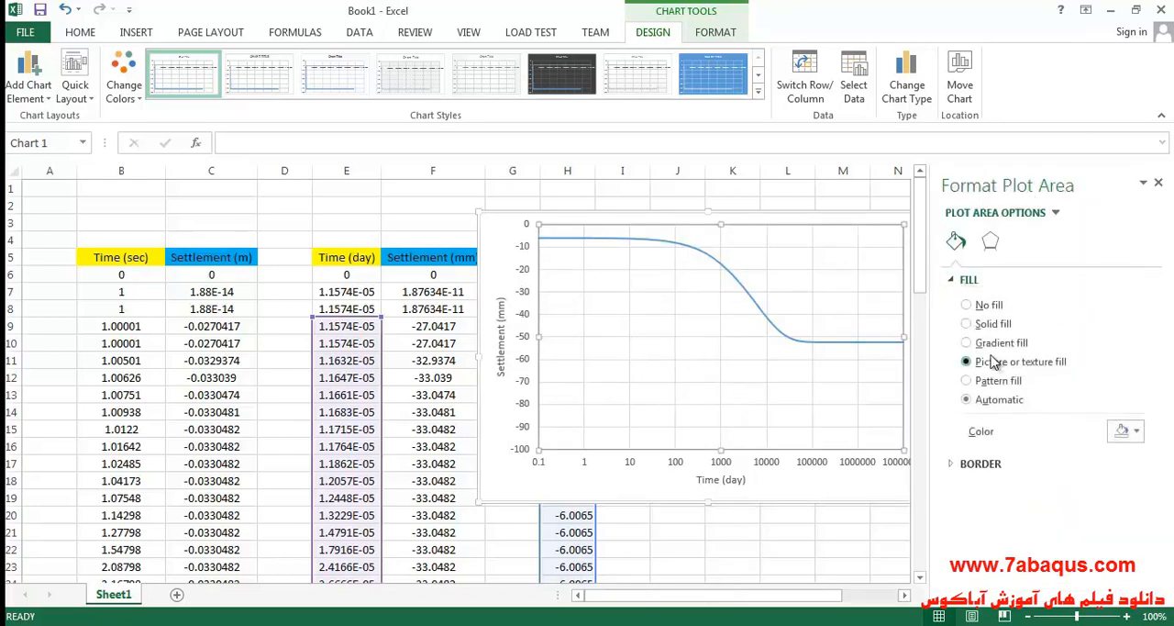
{"action": "left_click", "coordinate": [994, 362]}
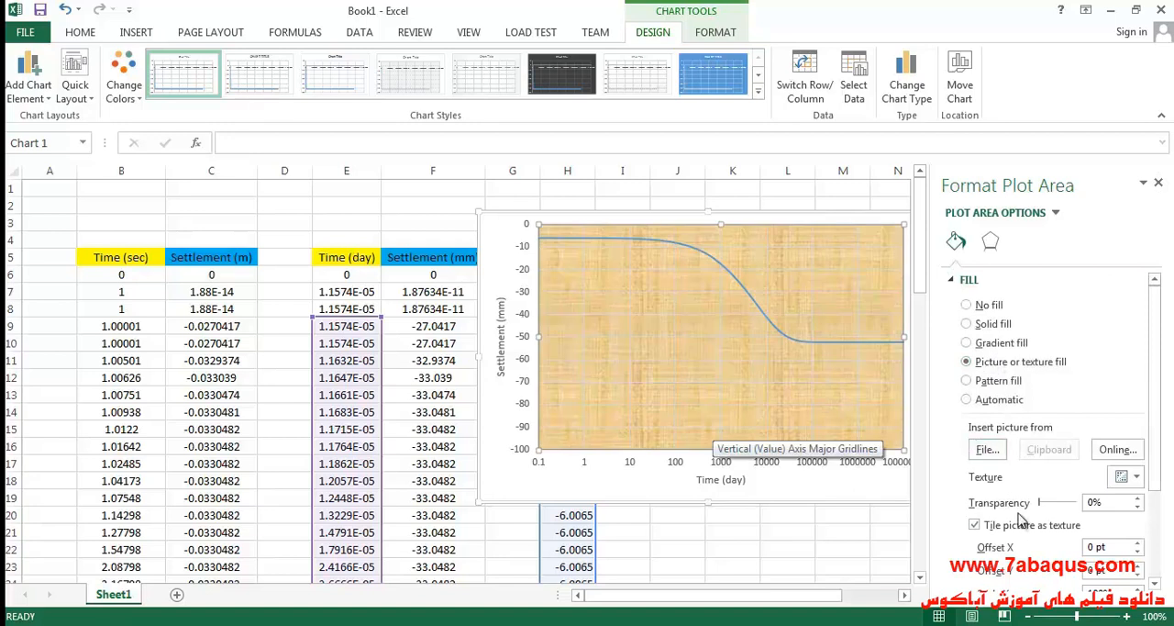
{"action": "left_click", "coordinate": [987, 451]}
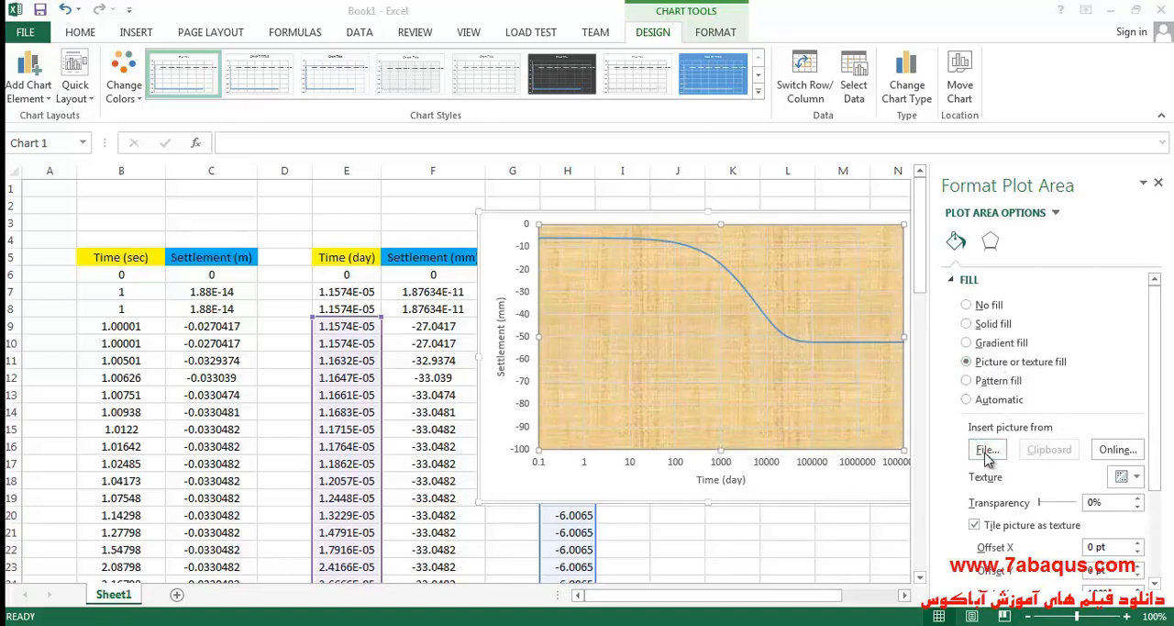
{"action": "left_click", "coordinate": [295, 312]}
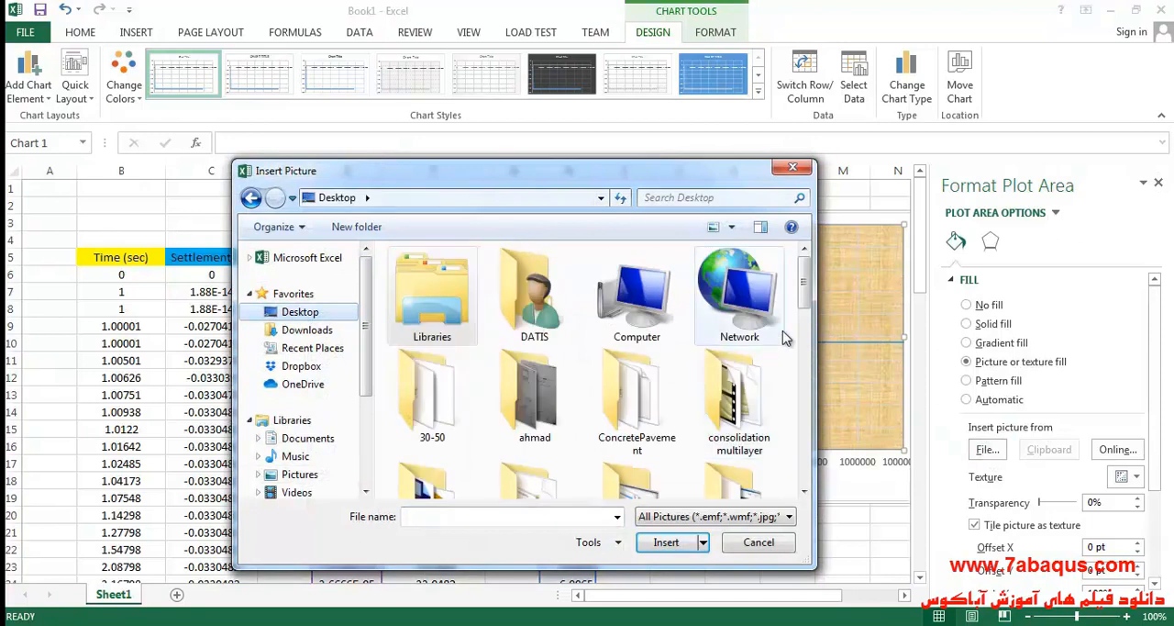
{"action": "left_click_drag", "start_coordinate": [803, 288], "coordinate": [796, 494]}
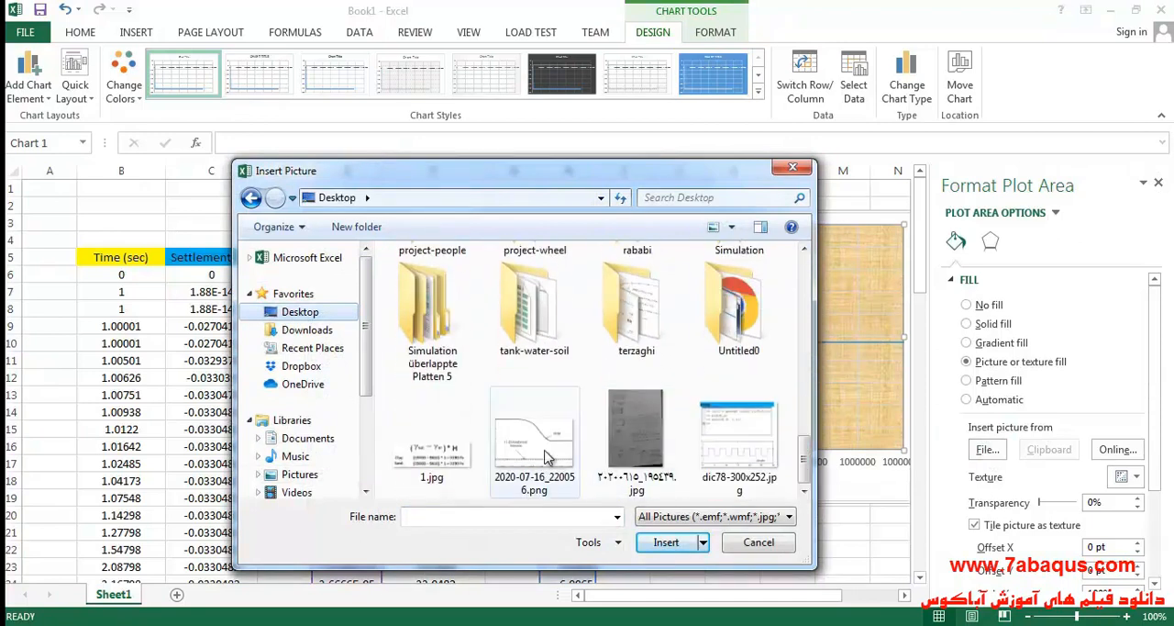
{"action": "left_click", "coordinate": [562, 467]}
{"action": "left_click", "coordinate": [684, 547]}
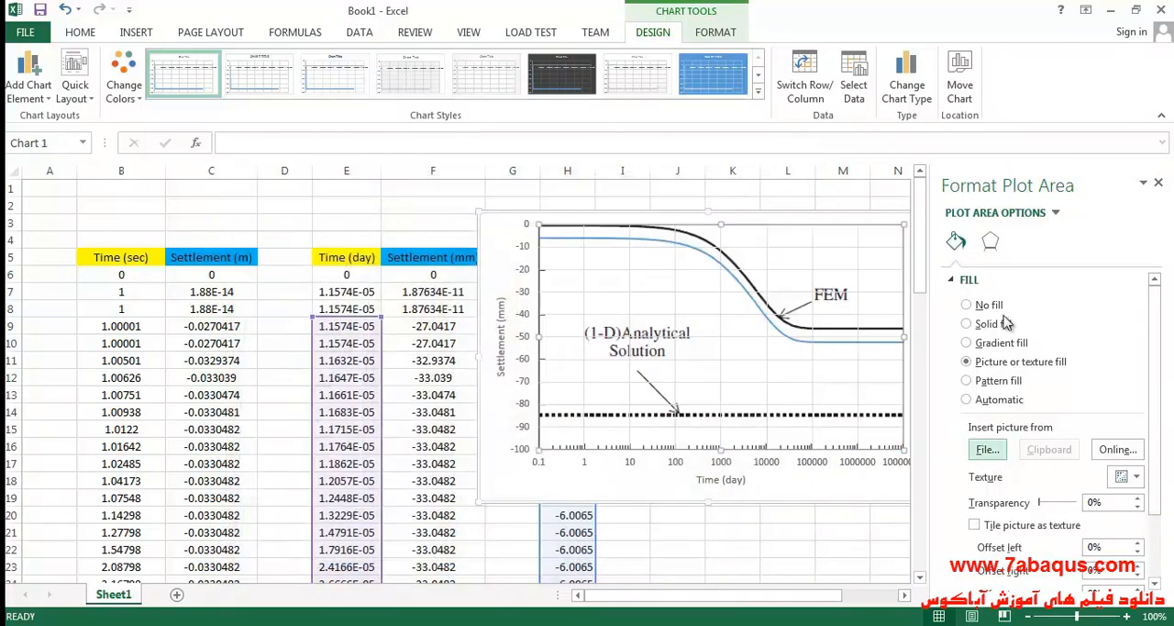
{"action": "left_click", "coordinate": [1158, 184]}
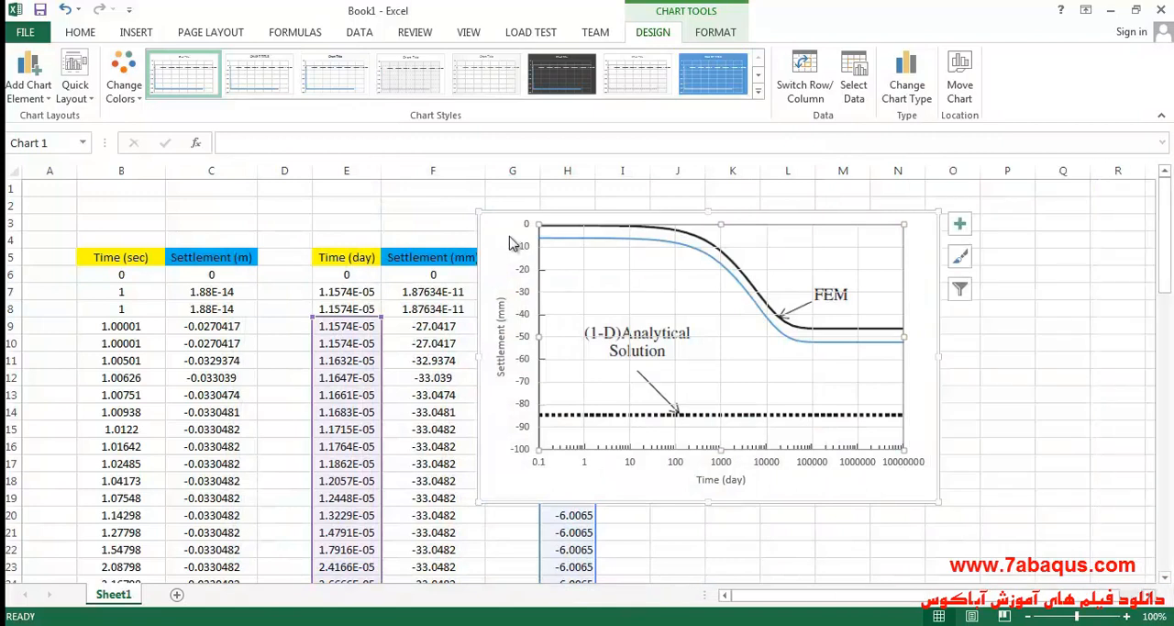
Enlarge the chart with the picture background further from its lower-left corner, over column F.
{"action": "left_click", "coordinate": [545, 238]}
{"action": "left_click", "coordinate": [510, 260]}
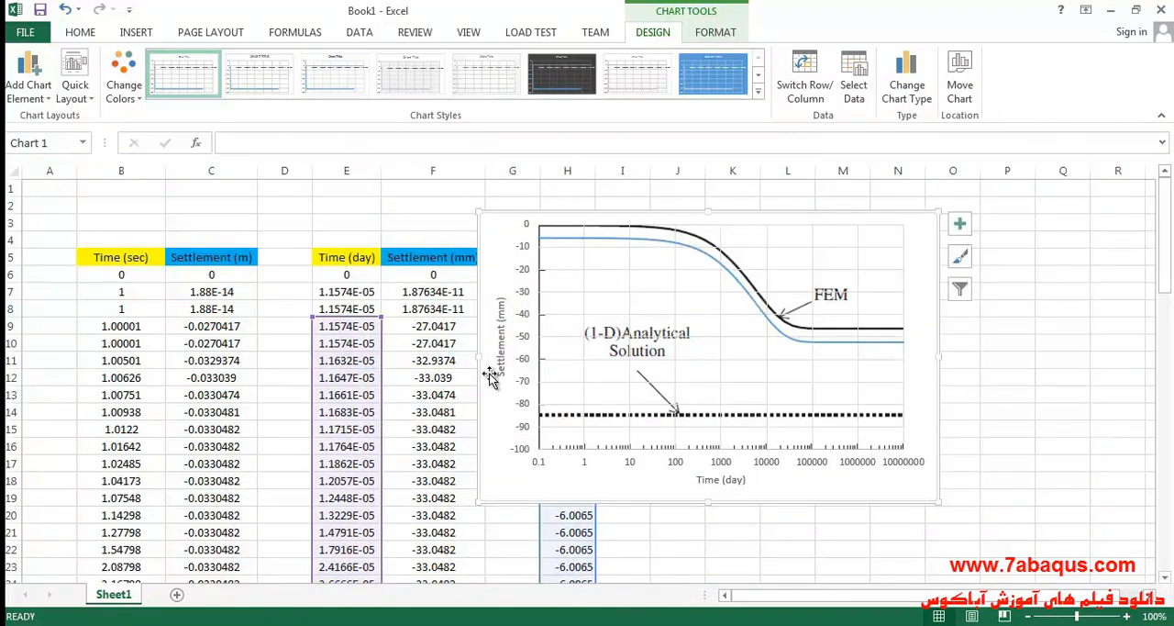
{"action": "left_click_drag", "start_coordinate": [477, 500], "coordinate": [430, 524]}
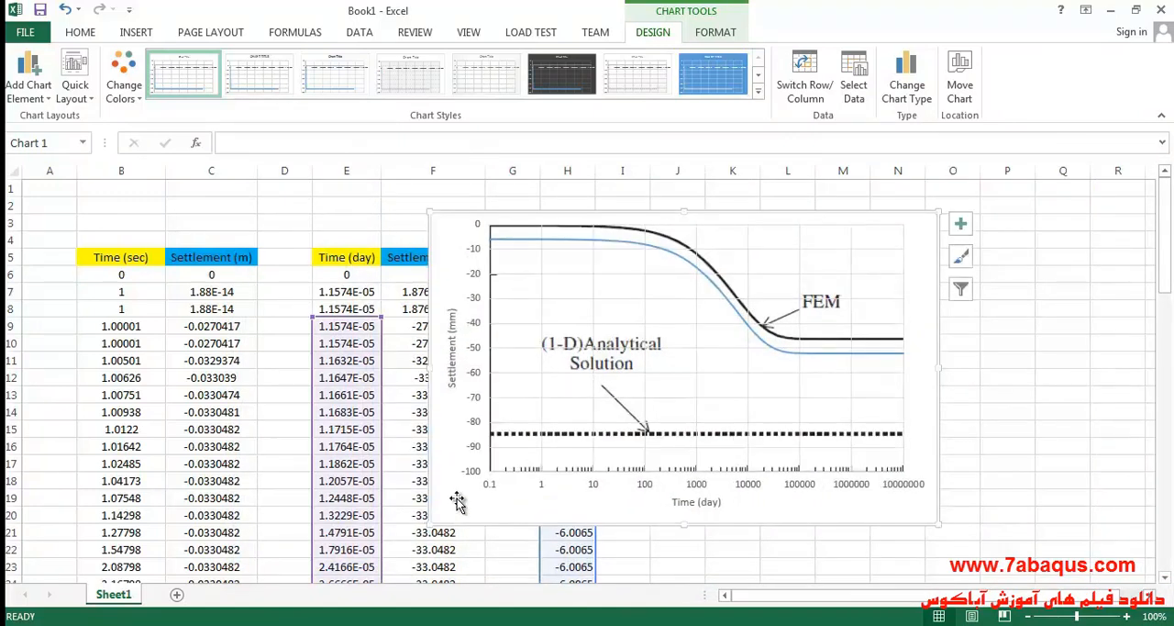
Set the line width of the chart's plotted settlement series to 2 pt and close the formatting pane.
{"action": "left_click", "coordinate": [611, 240]}
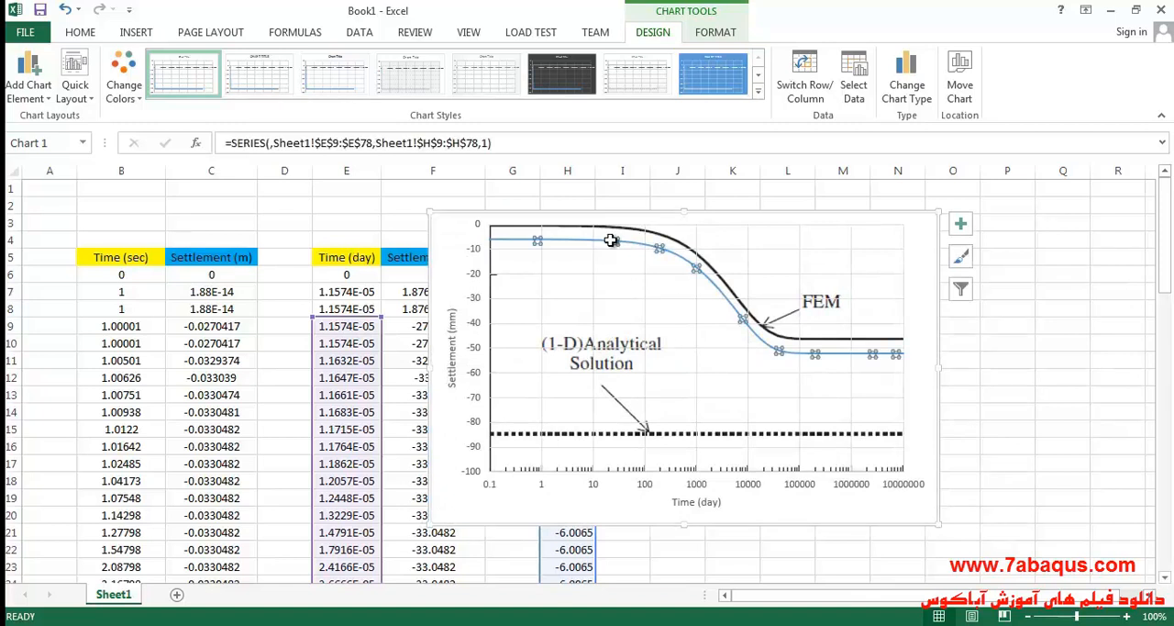
{"action": "double_click", "coordinate": [580, 241]}
{"action": "left_click", "coordinate": [599, 258]}
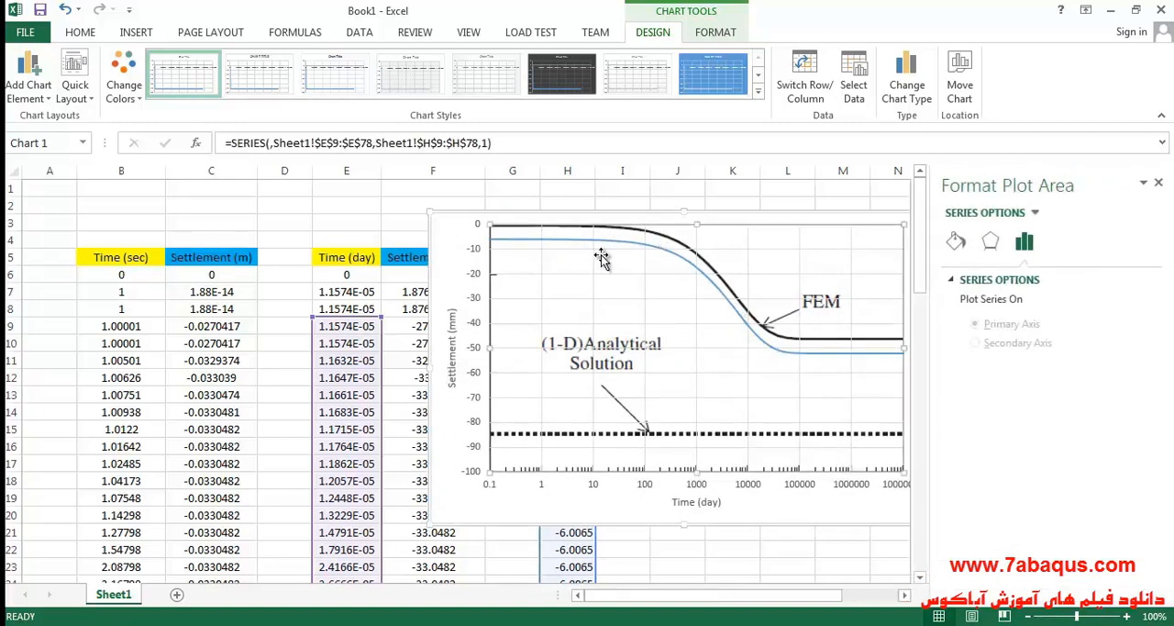
{"action": "left_click", "coordinate": [611, 239]}
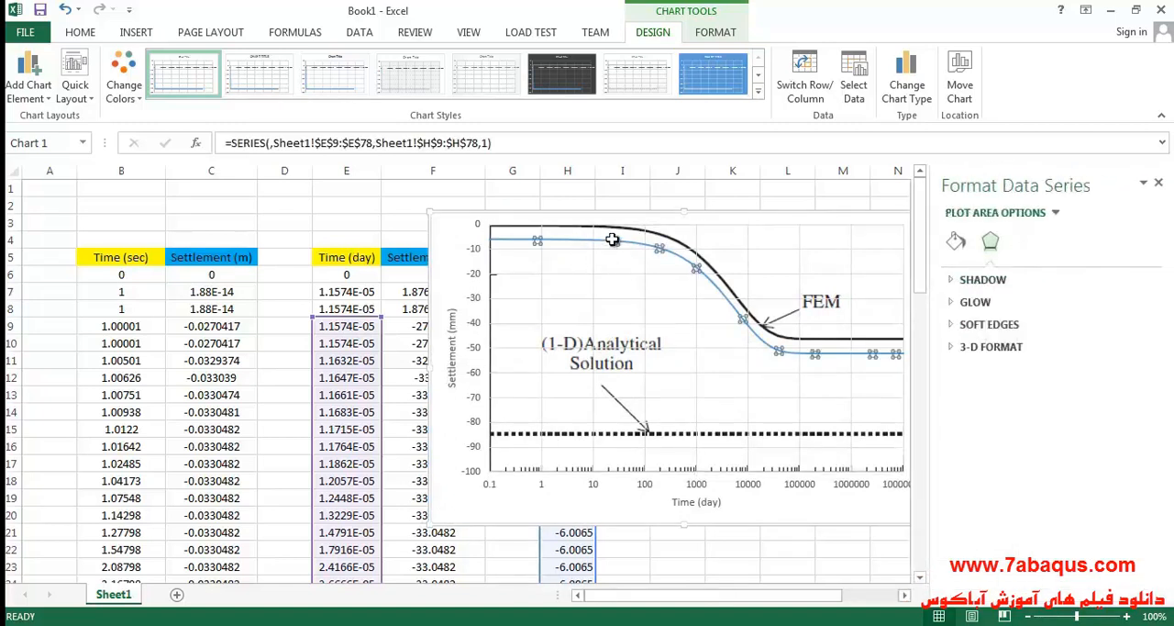
{"action": "left_click", "coordinate": [956, 241]}
{"action": "left_click_drag", "start_coordinate": [1103, 466], "coordinate": [1089, 466]}
{"action": "type", "text": "2"}
{"action": "key", "text": "Return"}
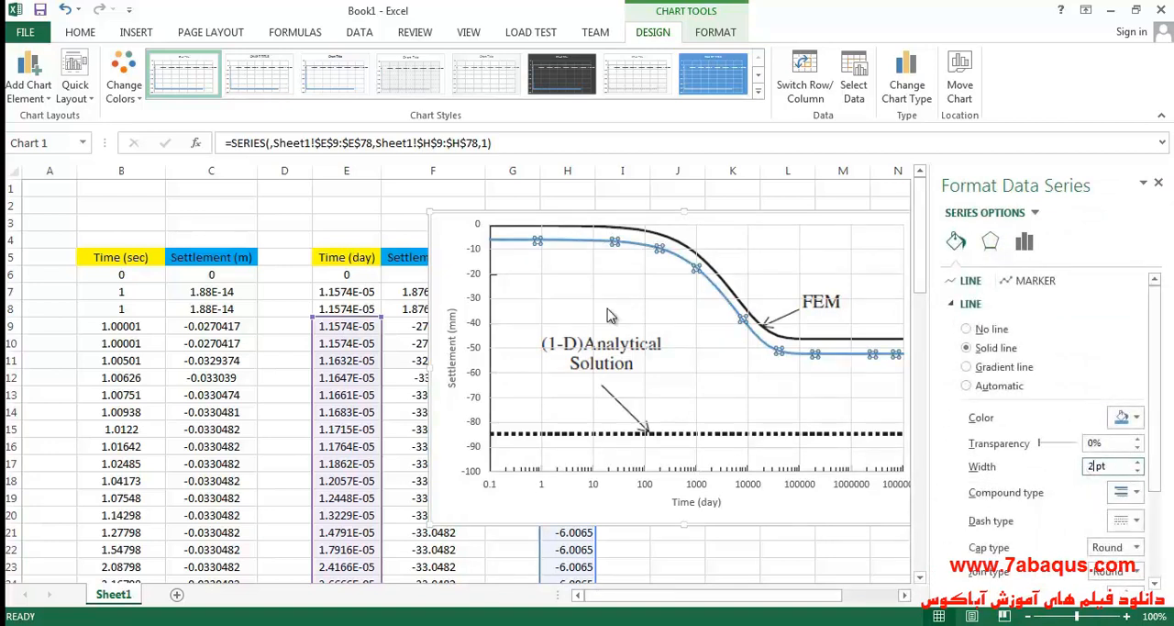
{"action": "left_click", "coordinate": [448, 236]}
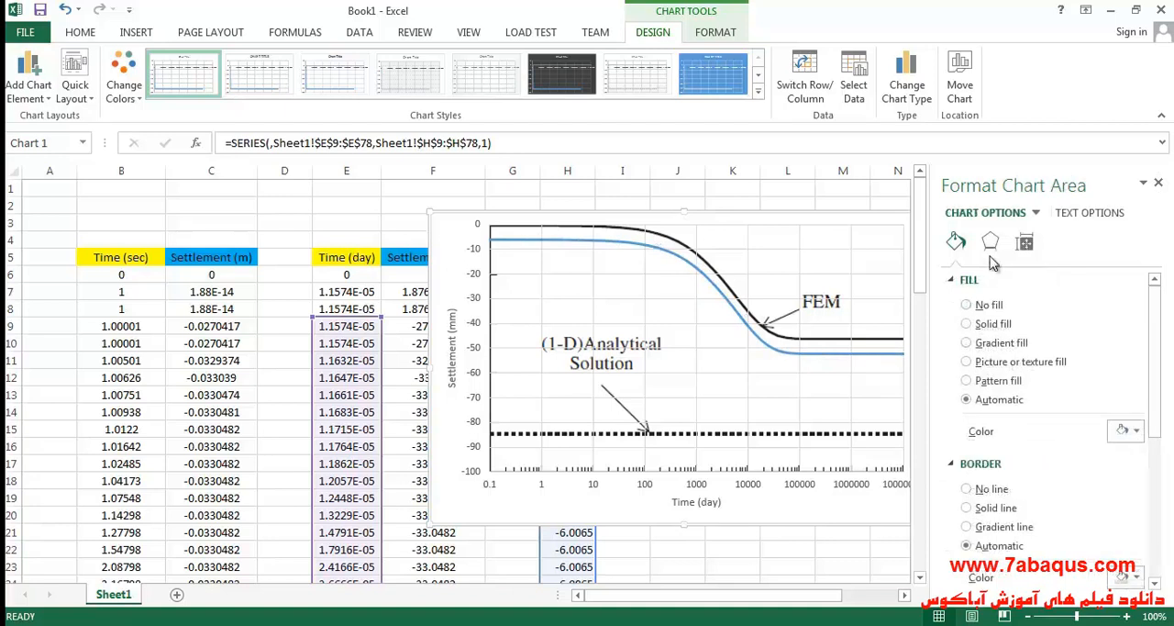
{"action": "left_click", "coordinate": [1159, 184]}
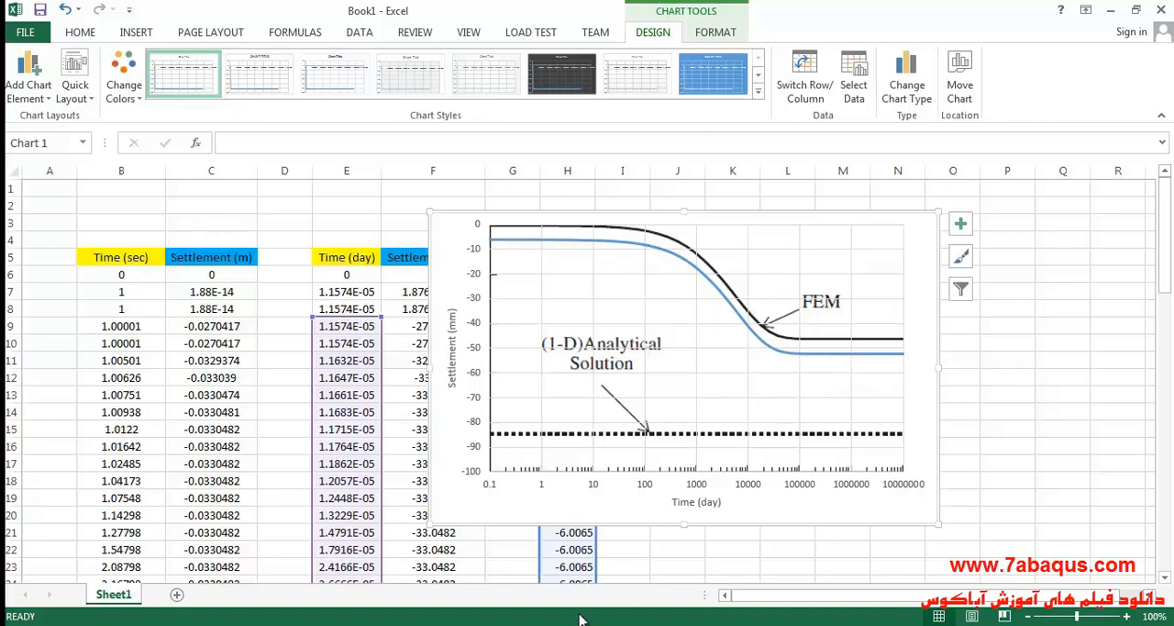
Switch to the book PDF in Adobe Acrobat Reader and examine the calculated ultimate consolidation settlement stated on PDF page 167.
{"action": "left_click", "coordinate": [679, 624]}
{"action": "scroll", "coordinate": [623, 411], "scroll_direction": "up", "scroll_amount": 4}
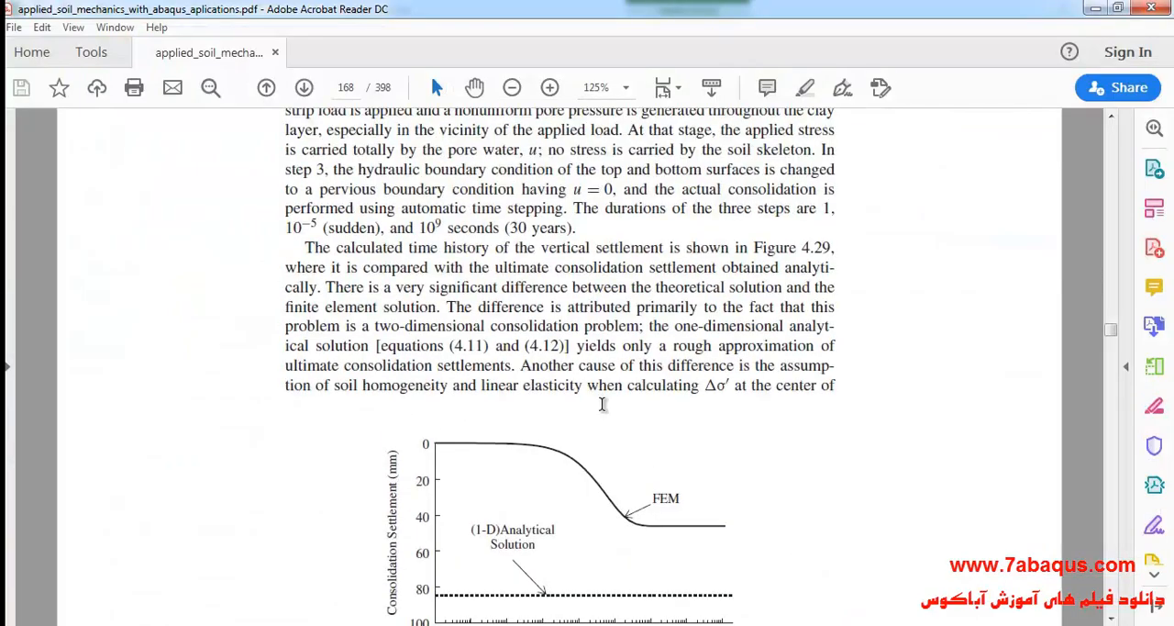
{"action": "scroll", "coordinate": [603, 404], "scroll_direction": "up", "scroll_amount": 9}
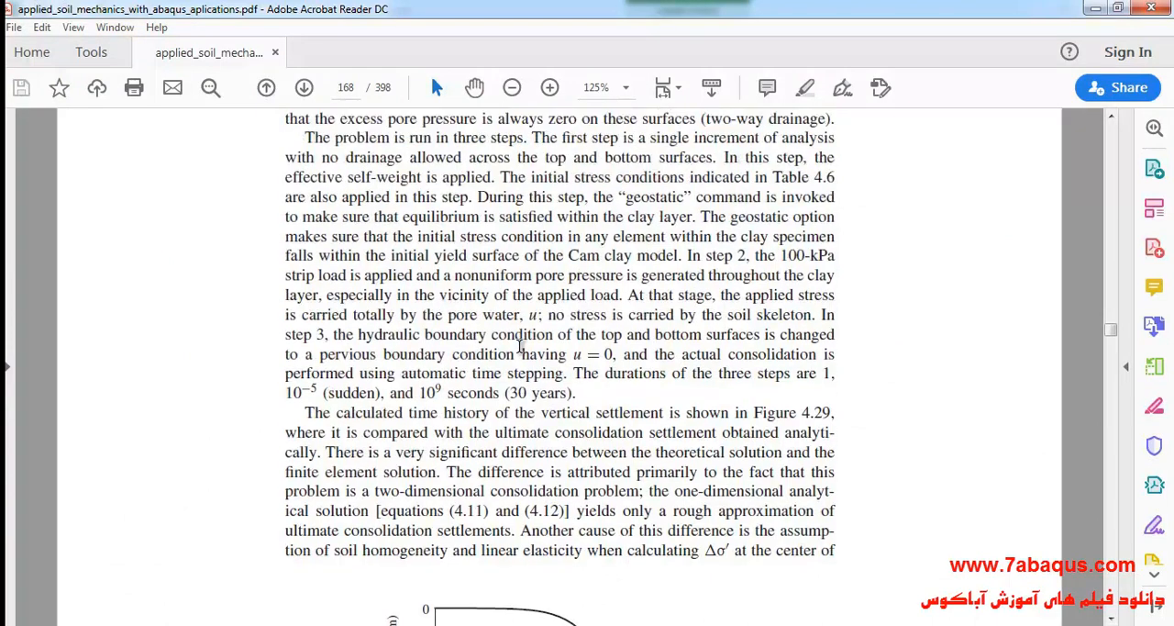
{"action": "scroll", "coordinate": [519, 346], "scroll_direction": "down", "scroll_amount": 1}
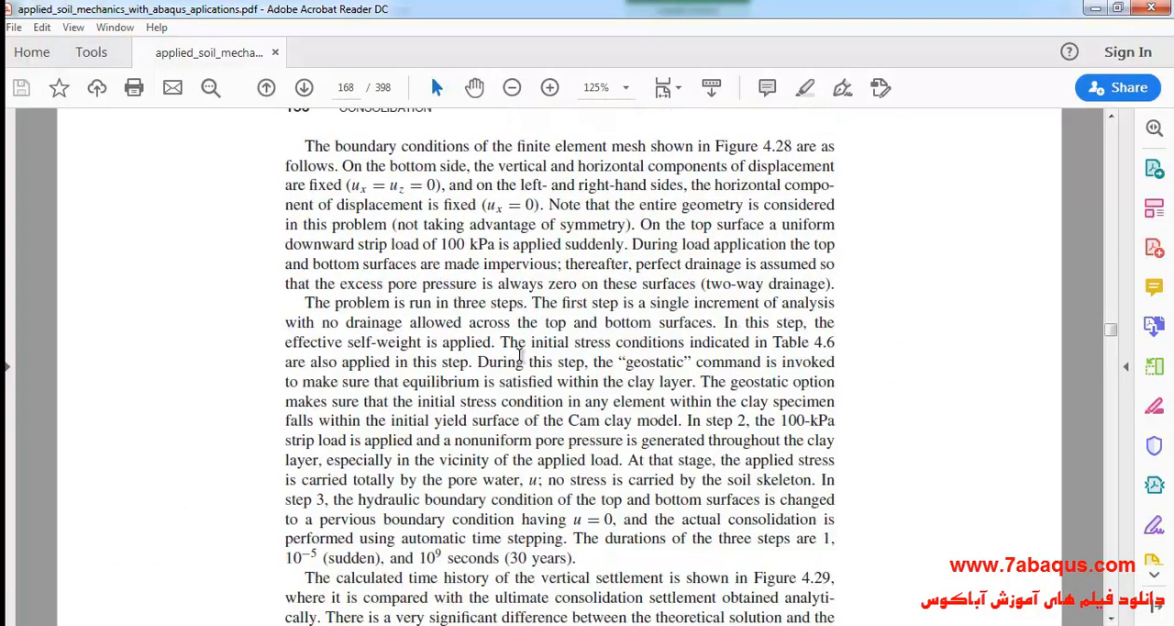
{"action": "scroll", "coordinate": [520, 358], "scroll_direction": "up", "scroll_amount": 8}
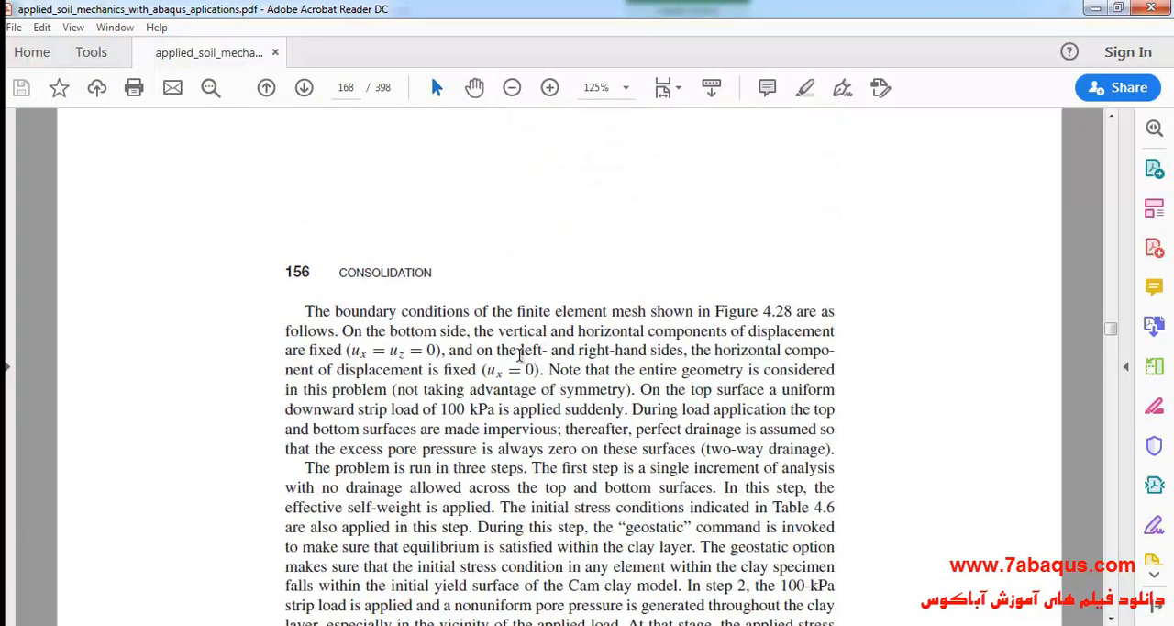
{"action": "scroll", "coordinate": [519, 363], "scroll_direction": "up", "scroll_amount": 15}
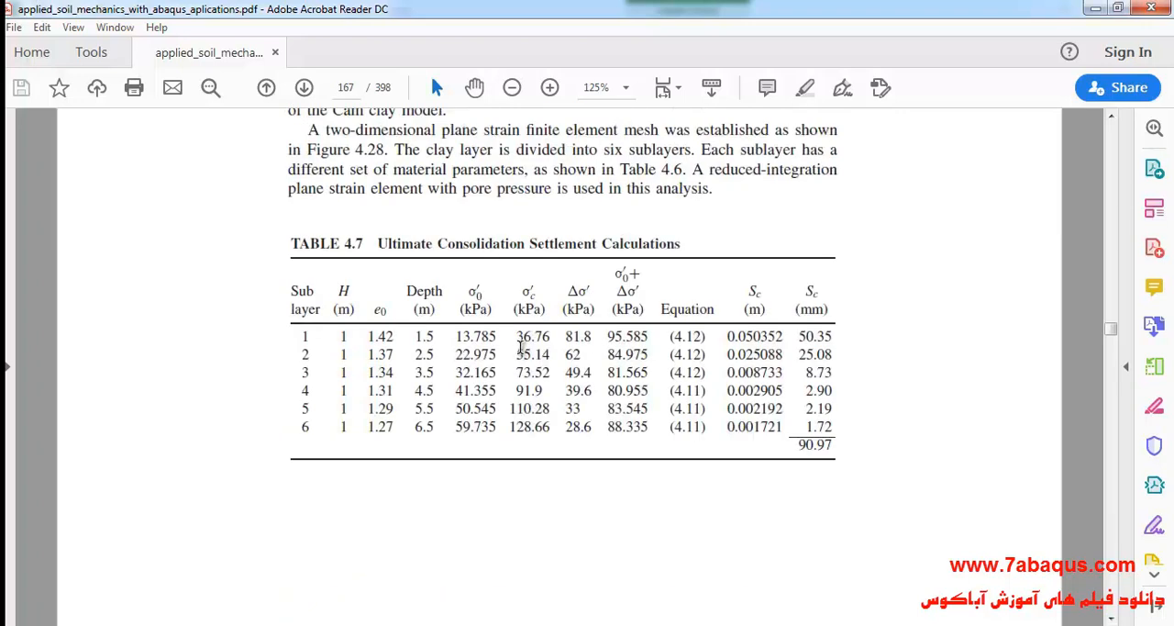
{"action": "scroll", "coordinate": [521, 347], "scroll_direction": "up", "scroll_amount": 4}
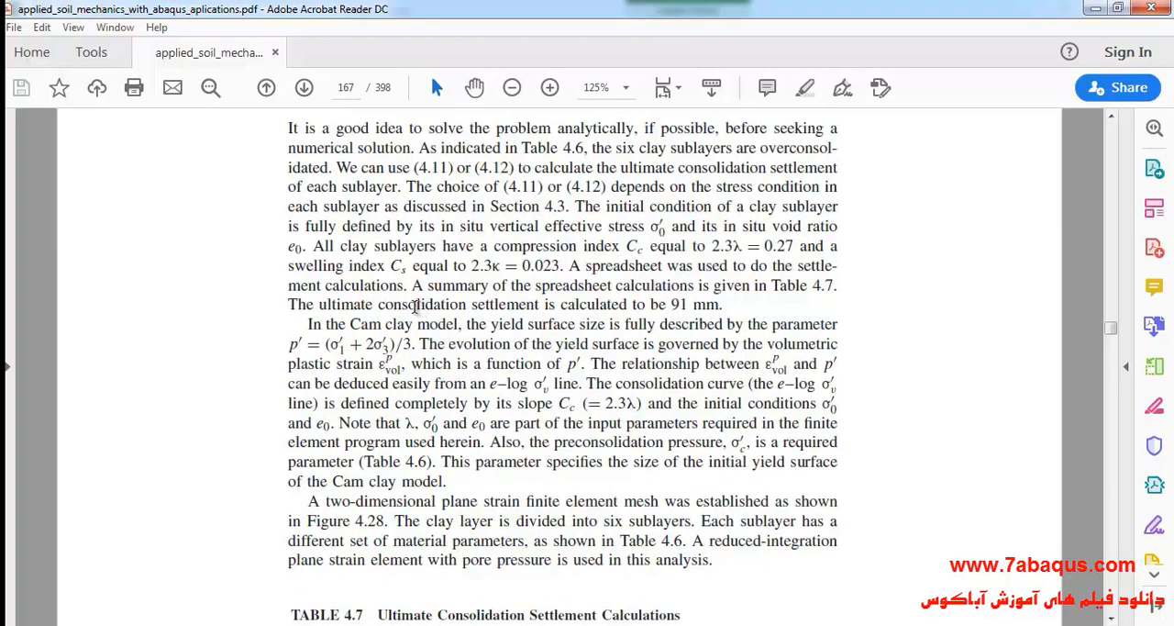
{"action": "left_click_drag", "start_coordinate": [376, 303], "coordinate": [708, 306]}
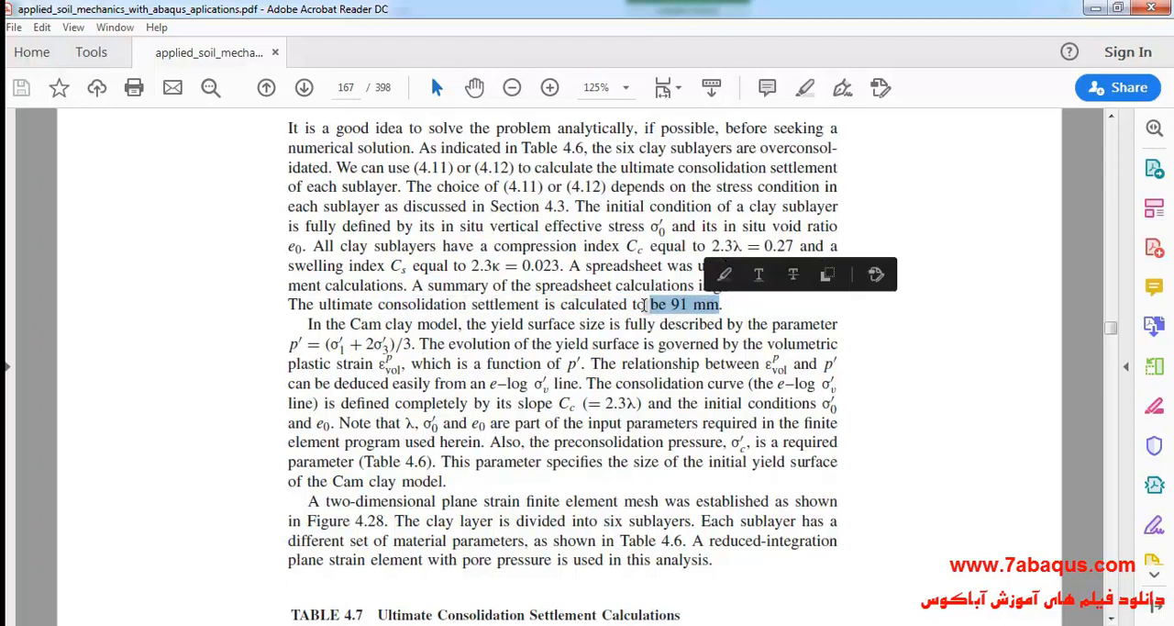
{"action": "left_click_drag", "start_coordinate": [321, 304], "coordinate": [721, 306]}
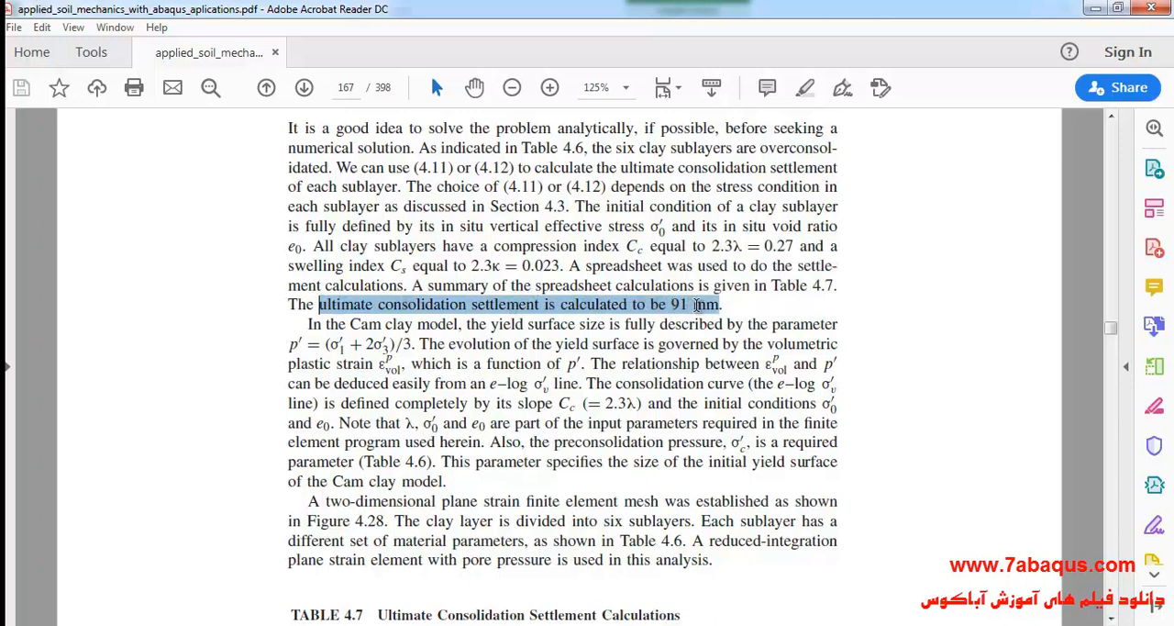
Examine the total settlement in Table 4.7 against the (1-D) Analytical Solution line in Figure 4.29.
{"action": "scroll", "coordinate": [569, 338], "scroll_direction": "down", "scroll_amount": 5}
{"action": "scroll", "coordinate": [578, 331], "scroll_direction": "down", "scroll_amount": 5}
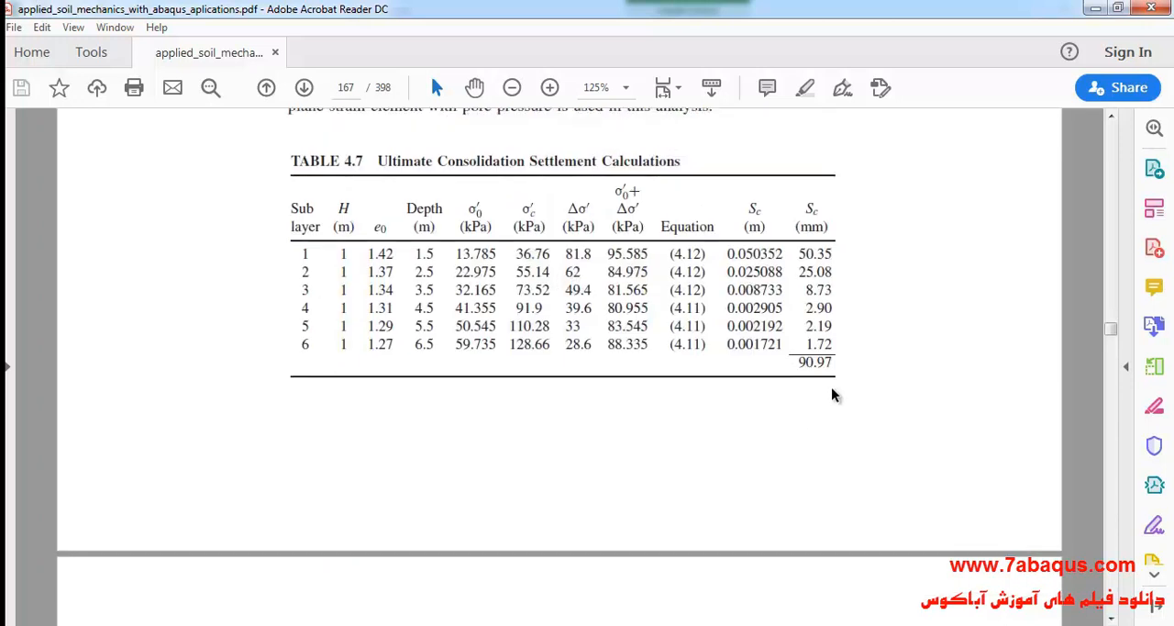
{"action": "left_click_drag", "start_coordinate": [798, 403], "coordinate": [827, 405]}
{"action": "left_click", "coordinate": [812, 457]}
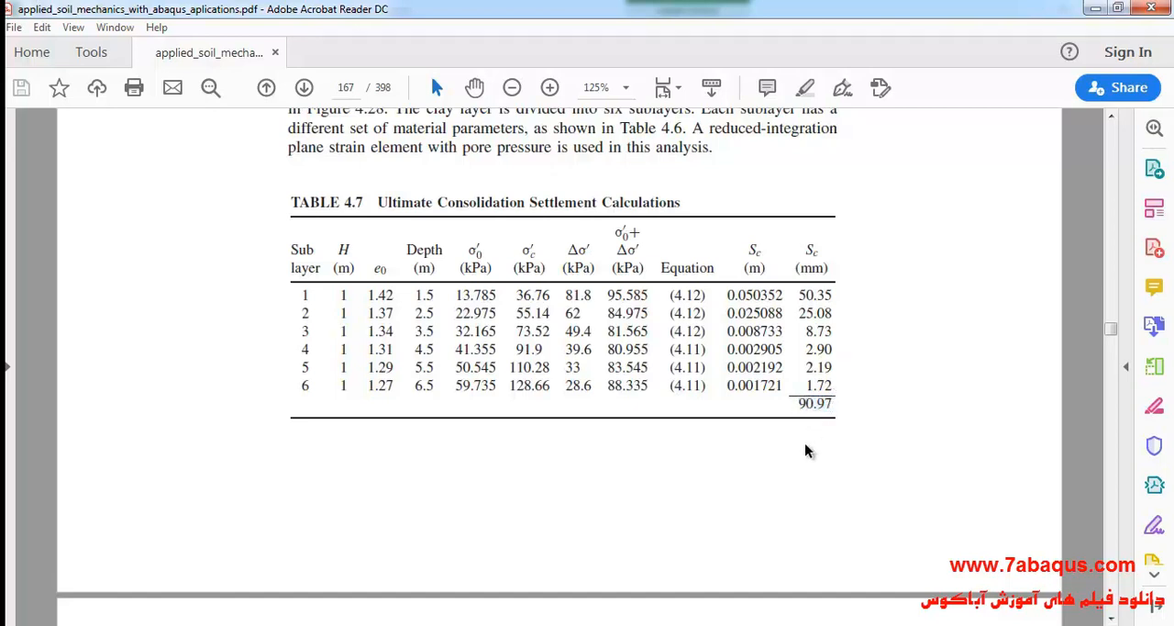
{"action": "scroll", "coordinate": [676, 375], "scroll_direction": "down", "scroll_amount": 20}
{"action": "scroll", "coordinate": [589, 410], "scroll_direction": "down", "scroll_amount": 3}
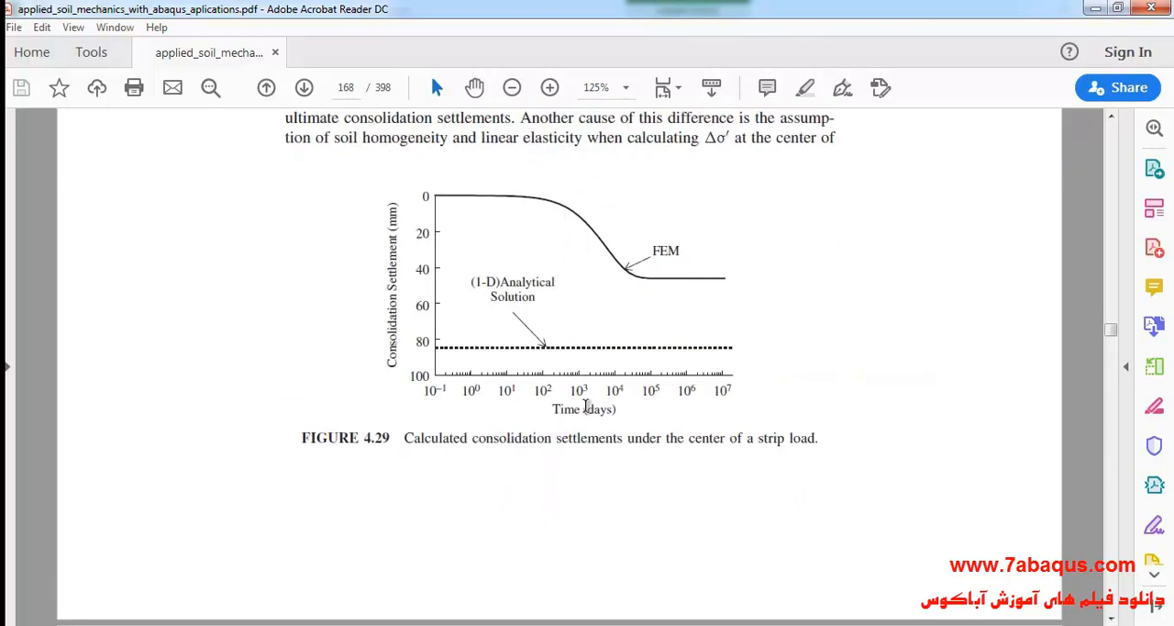
{"action": "left_click_drag", "start_coordinate": [492, 321], "coordinate": [536, 338]}
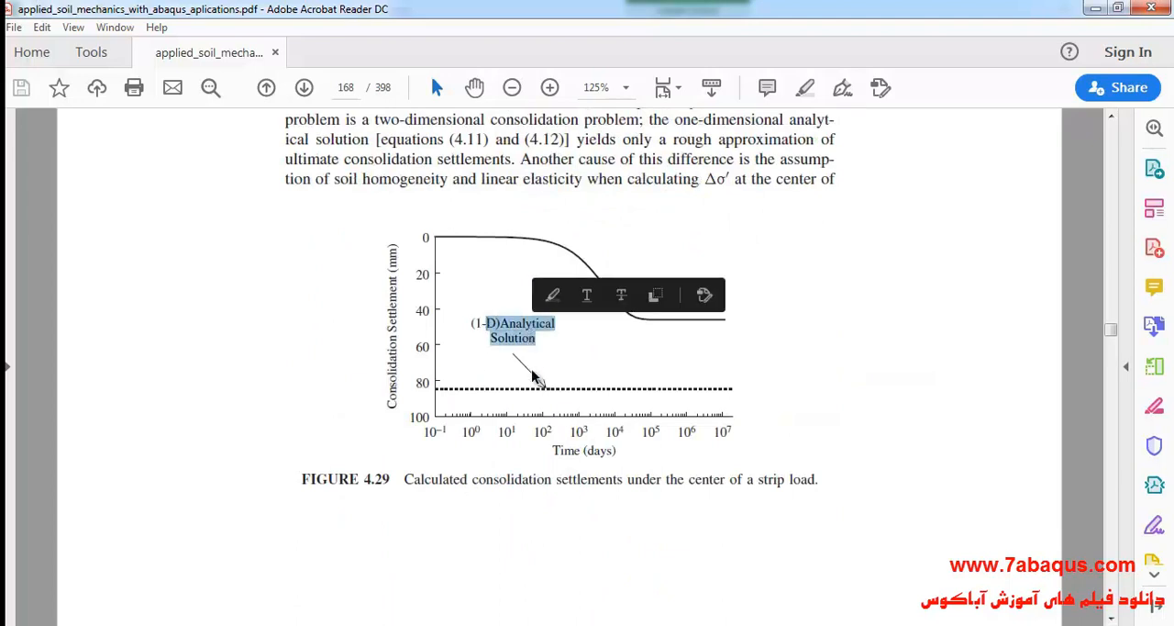
{"action": "left_click", "coordinate": [532, 367]}
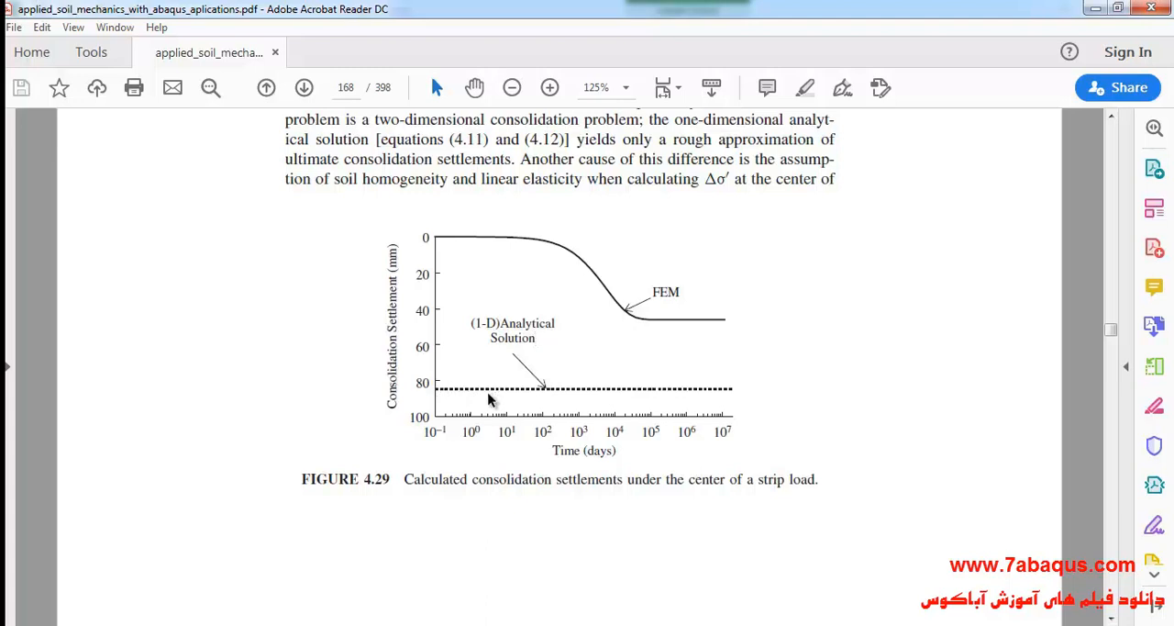
{"action": "scroll", "coordinate": [550, 385], "scroll_direction": "up", "scroll_amount": 2}
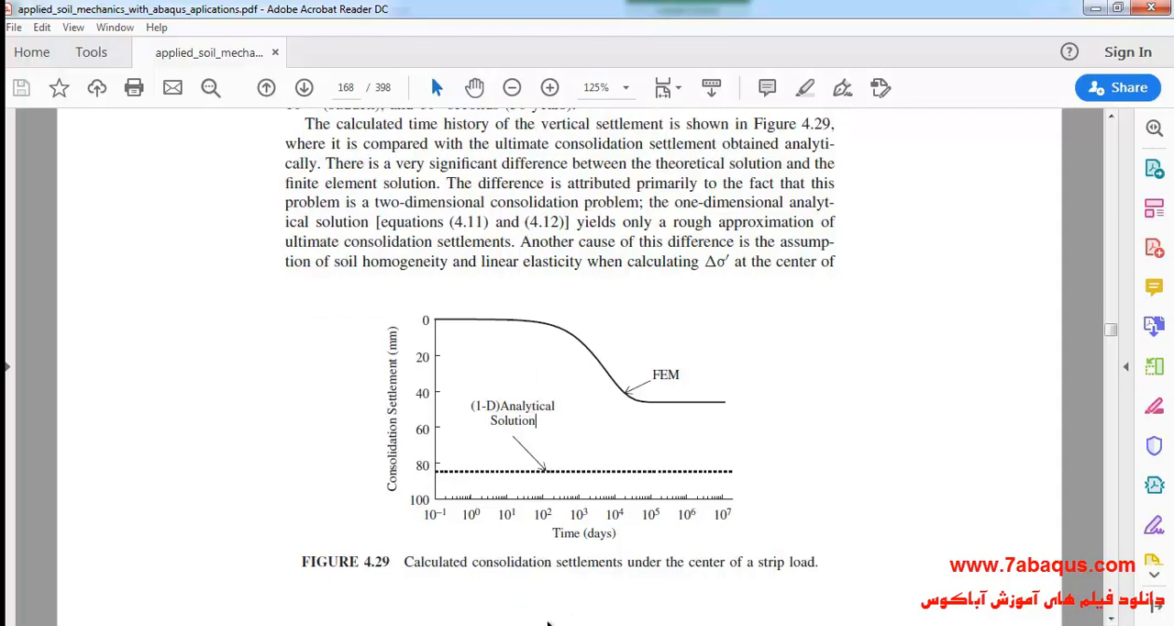
Review the settlement chart in Excel, return to the book PDF, and recheck the total in Table 4.7.
{"action": "left_click", "coordinate": [706, 624]}
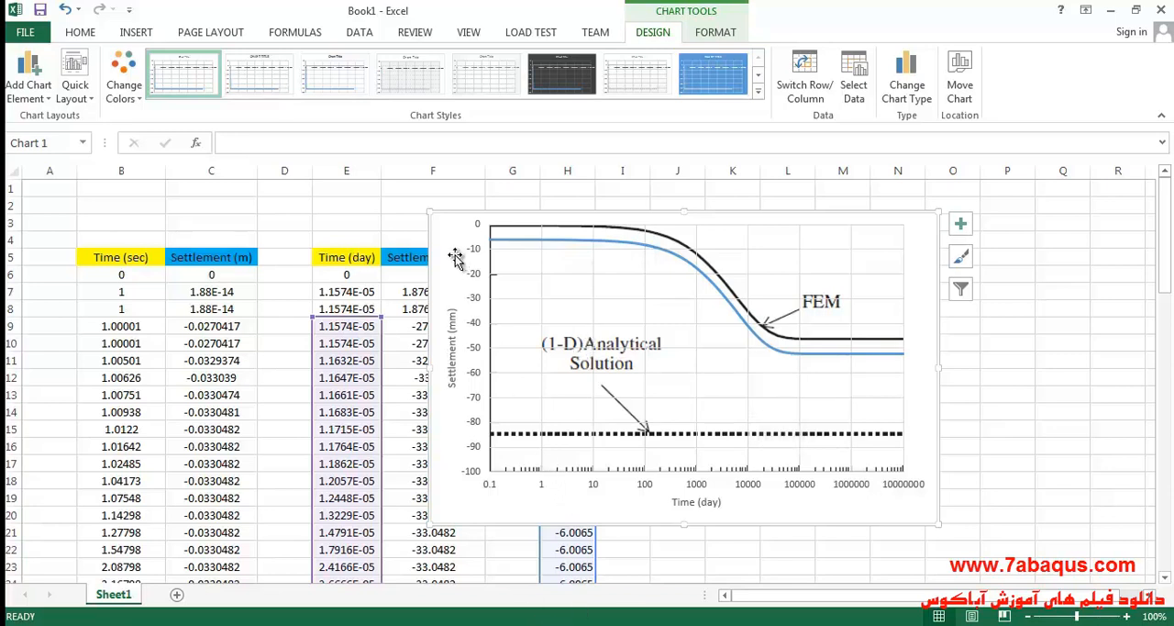
{"action": "left_click", "coordinate": [646, 624]}
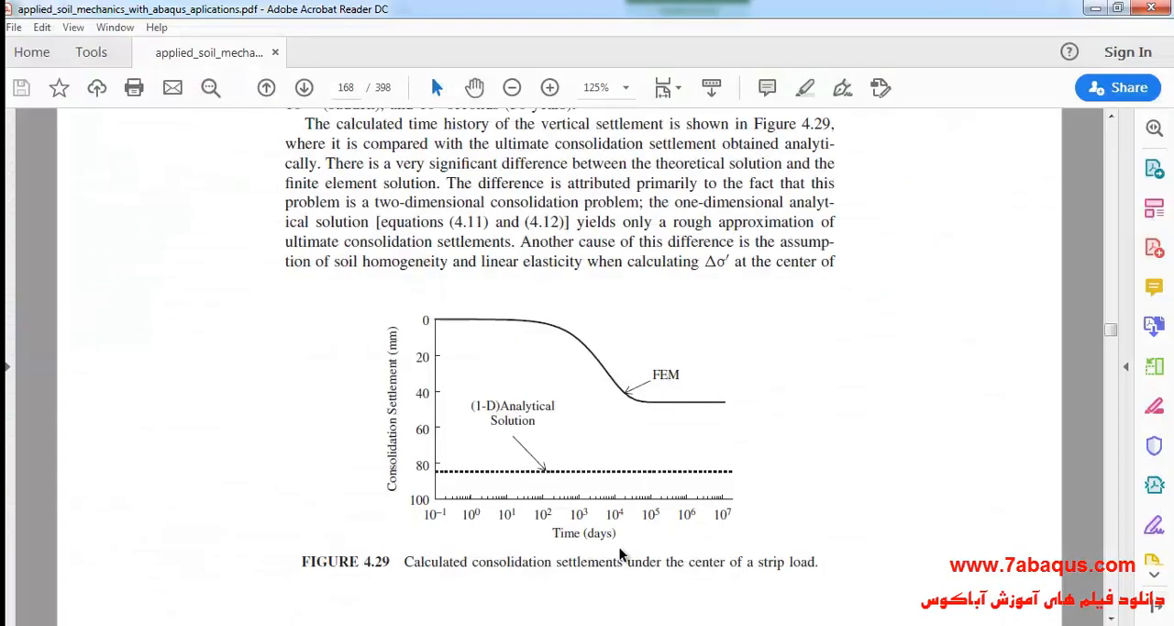
{"action": "scroll", "coordinate": [540, 394], "scroll_direction": "up", "scroll_amount": 8}
{"action": "scroll", "coordinate": [546, 394], "scroll_direction": "down", "scroll_amount": 10}
{"action": "scroll", "coordinate": [670, 419], "scroll_direction": "up", "scroll_amount": 10}
{"action": "scroll", "coordinate": [653, 413], "scroll_direction": "up", "scroll_amount": 10}
{"action": "left_click_drag", "start_coordinate": [794, 364], "coordinate": [833, 363]}
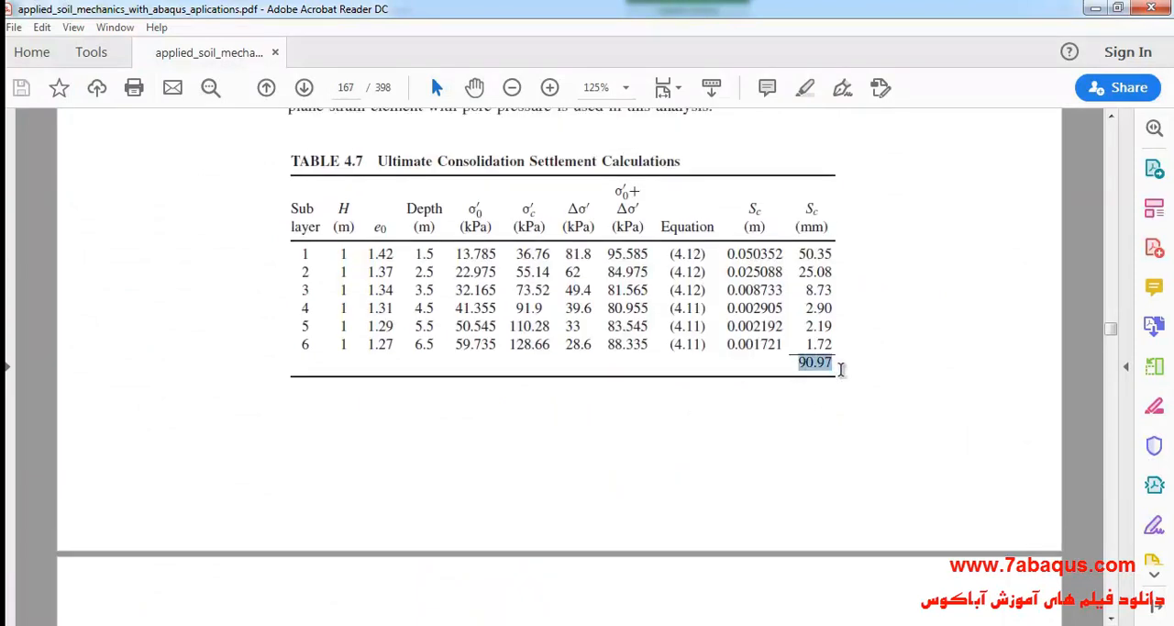
{"action": "left_click", "coordinate": [739, 345]}
{"action": "scroll", "coordinate": [670, 431], "scroll_direction": "down", "scroll_amount": 3}
{"action": "scroll", "coordinate": [669, 431], "scroll_direction": "down", "scroll_amount": 15}
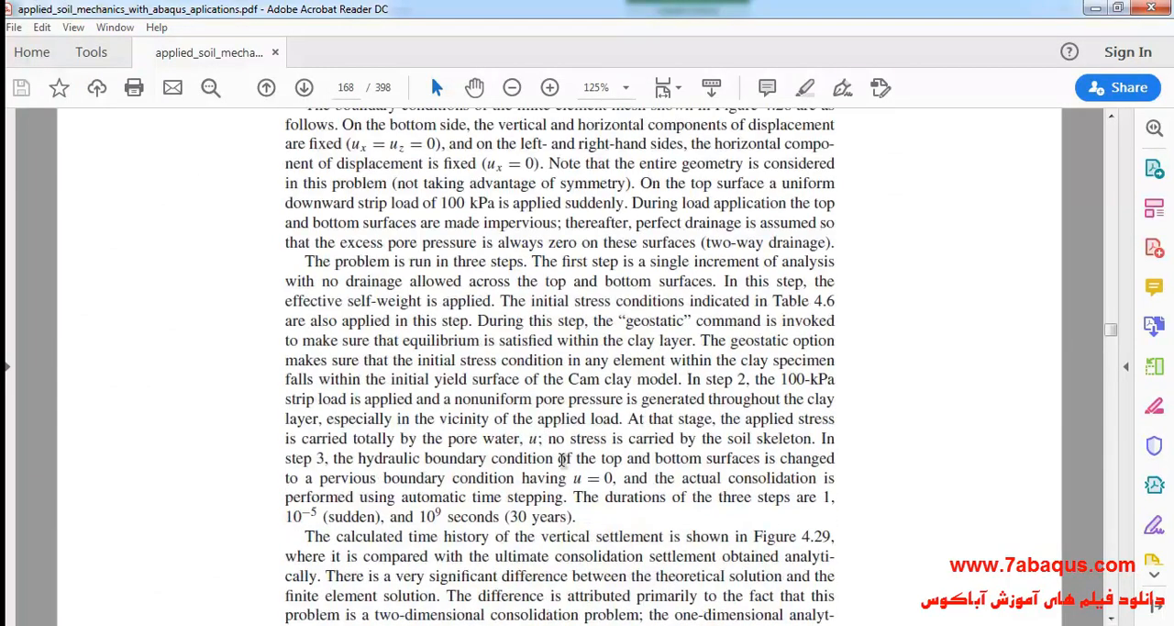